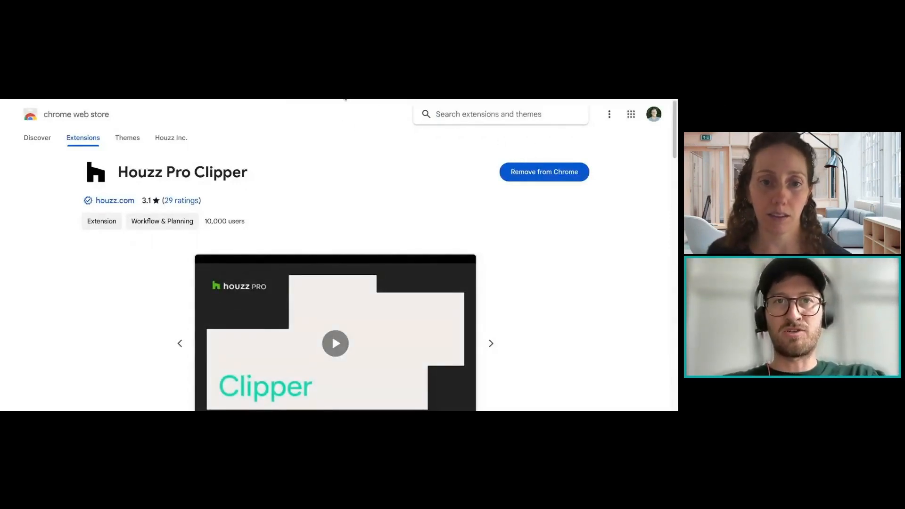
scroll(493, 195, "down", 2)
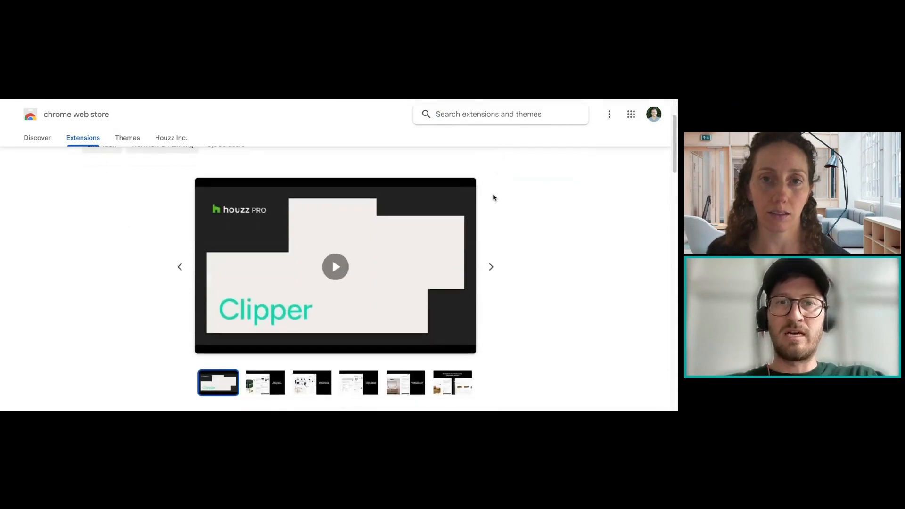
scroll(493, 195, "up", 2)
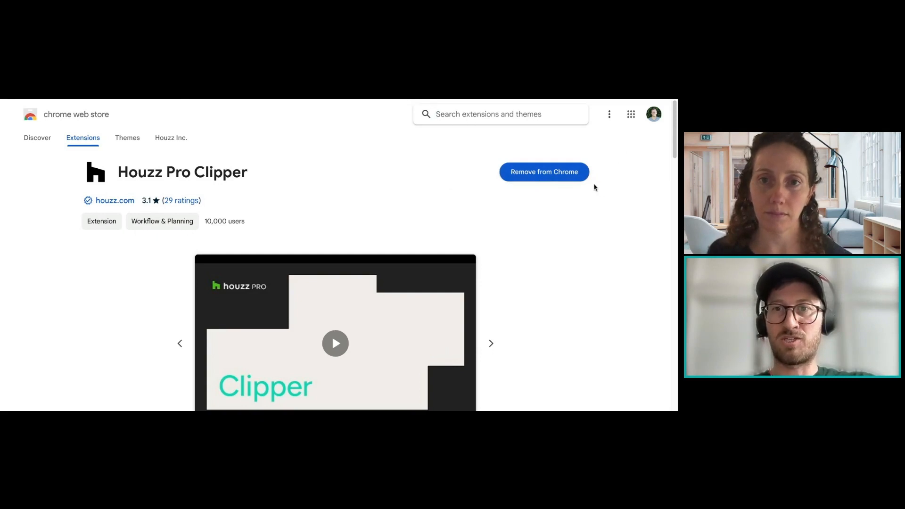
left_click(563, 180)
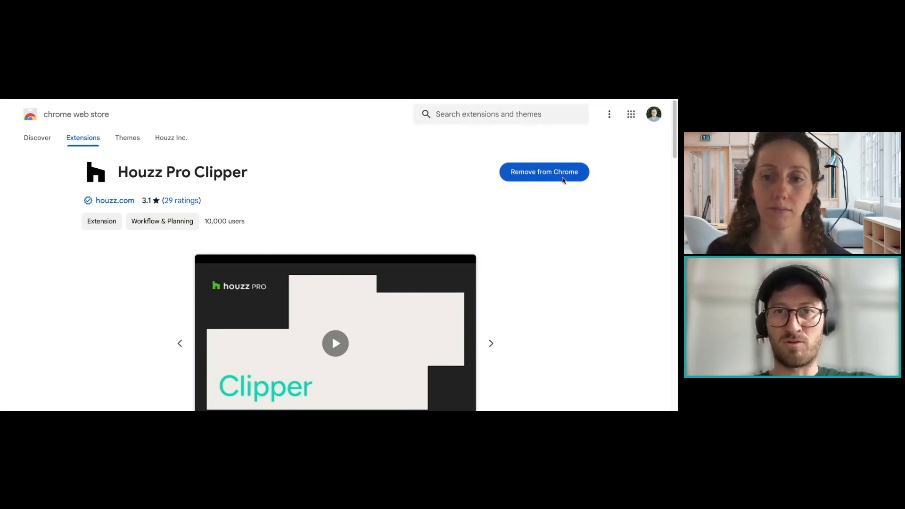
key("Escape")
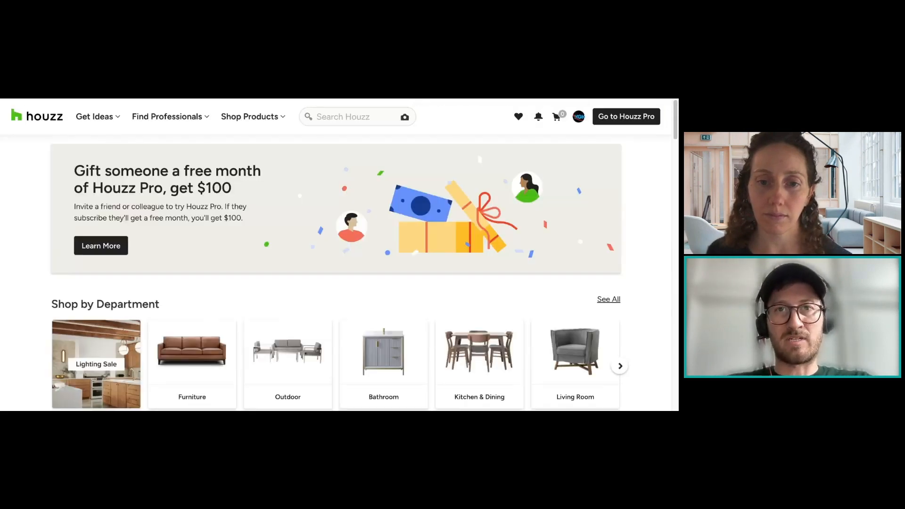
Step: Switch to the Houzz shop and browse the Sofas and Sectionals furniture category
key("ctrl+Tab")
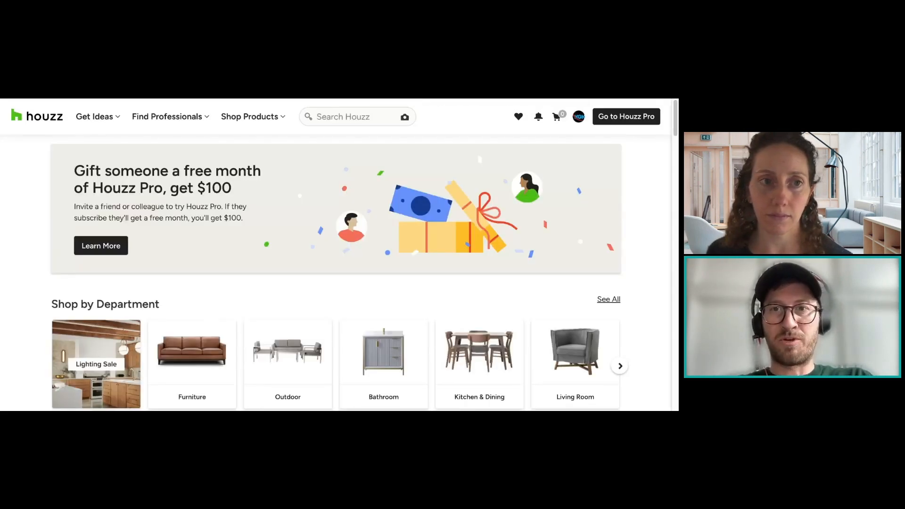
mouse_move(247, 124)
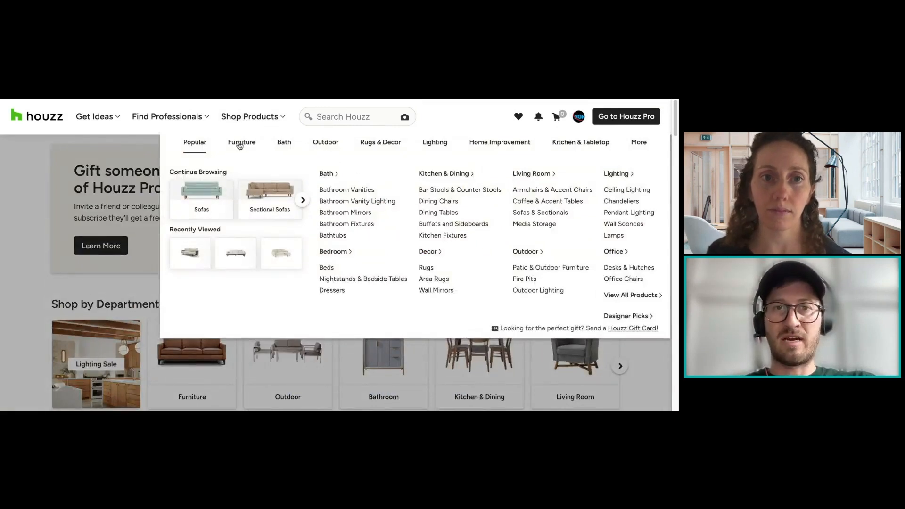
left_click(240, 146)
left_click(217, 192)
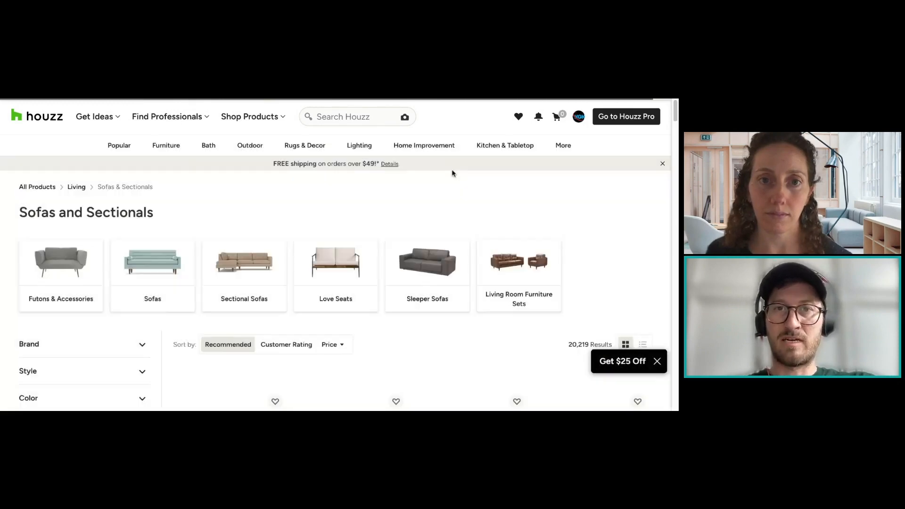
scroll(377, 203, "down", 5)
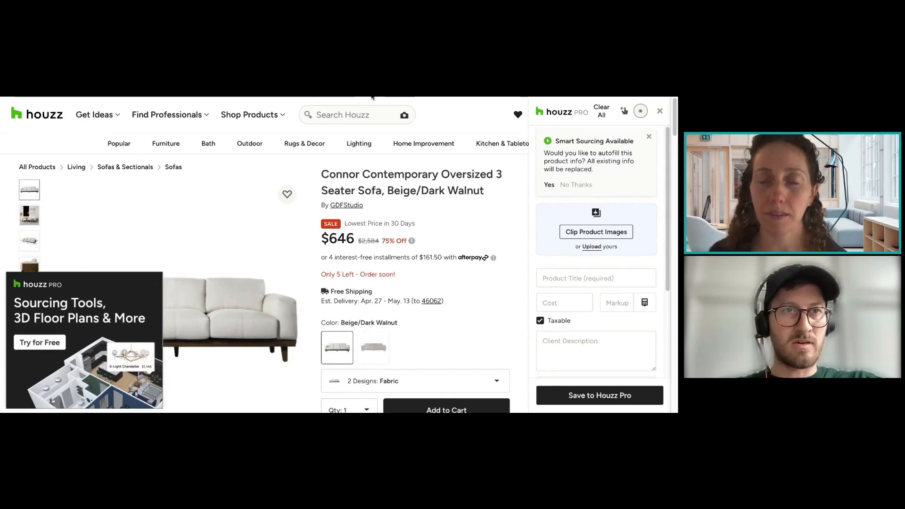
Step: Clip the Connor sofa's main product photo and its second photo, the living-room scene, into the Houzz Pro clipper form
scroll(659, 175, "down", 1)
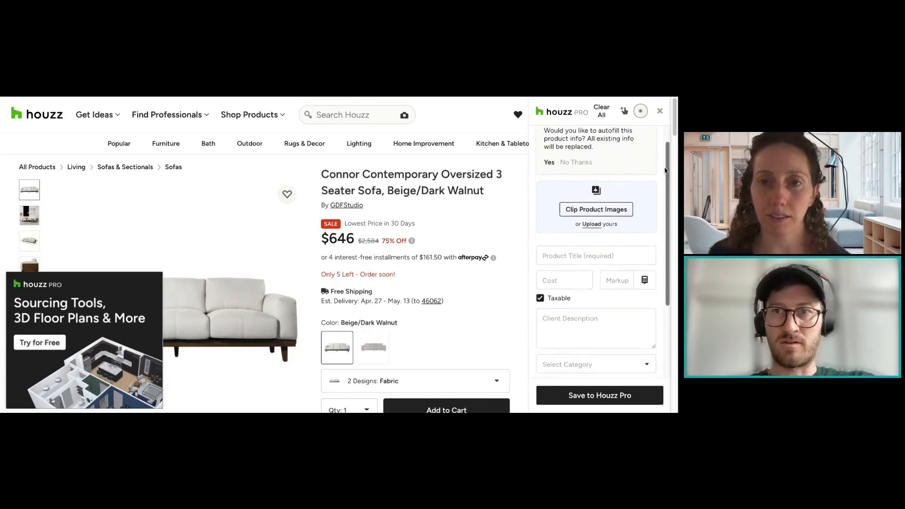
scroll(659, 175, "up", 1)
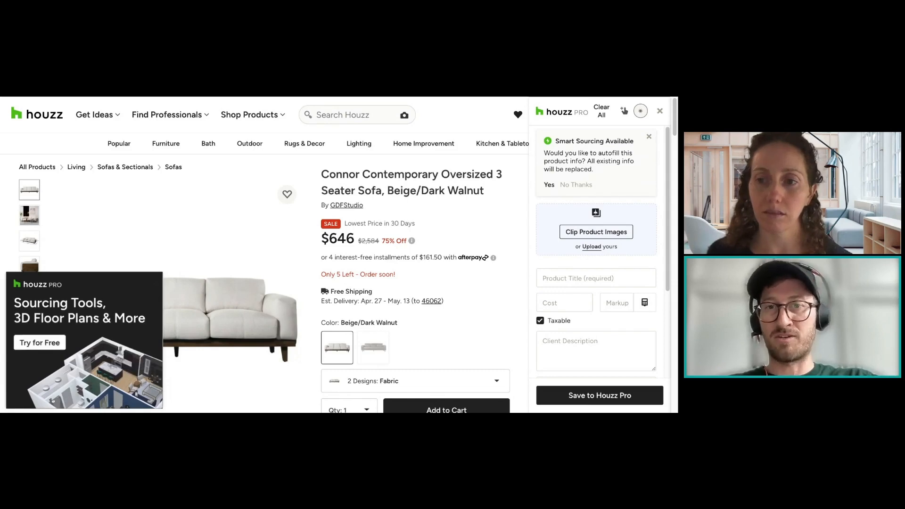
scroll(550, 219, "down", 1)
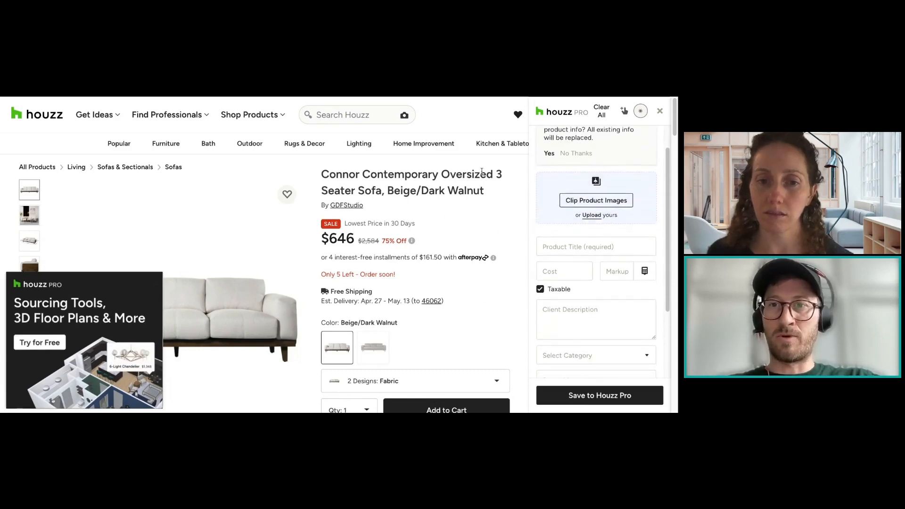
left_click(571, 204)
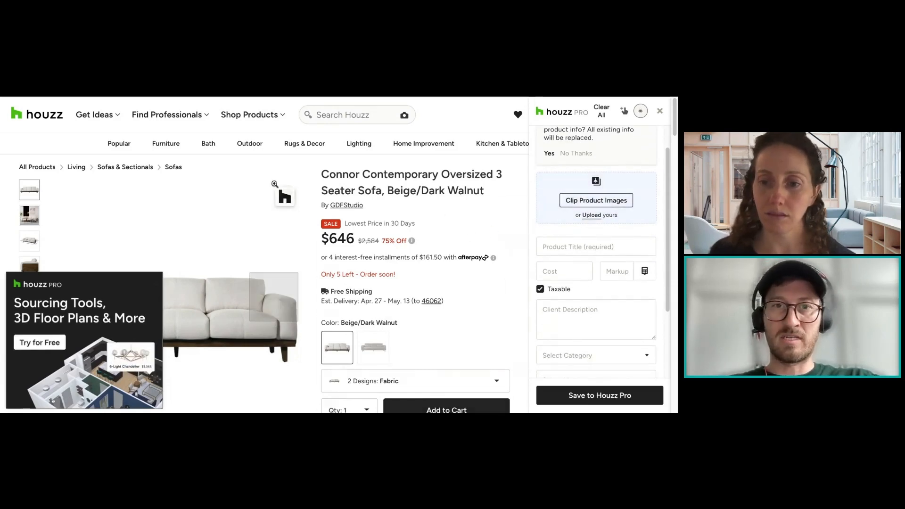
left_click(288, 199)
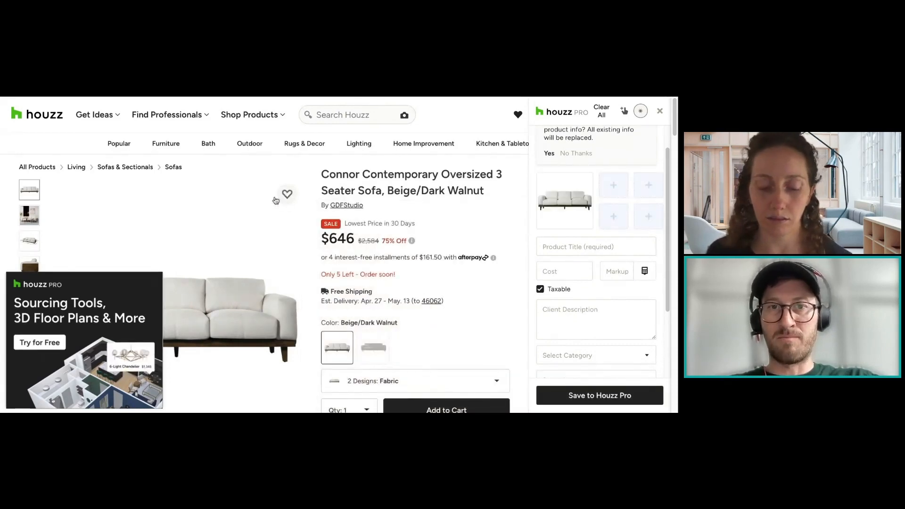
left_click(27, 217)
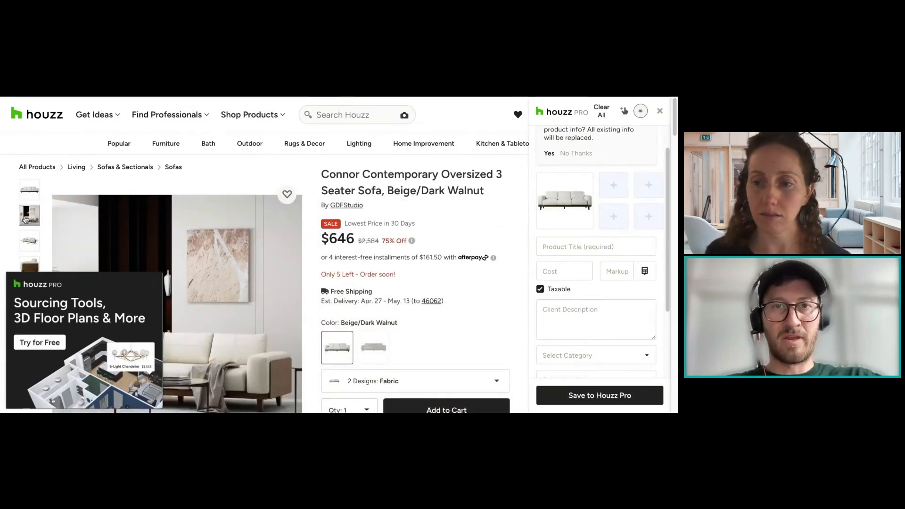
mouse_move(246, 220)
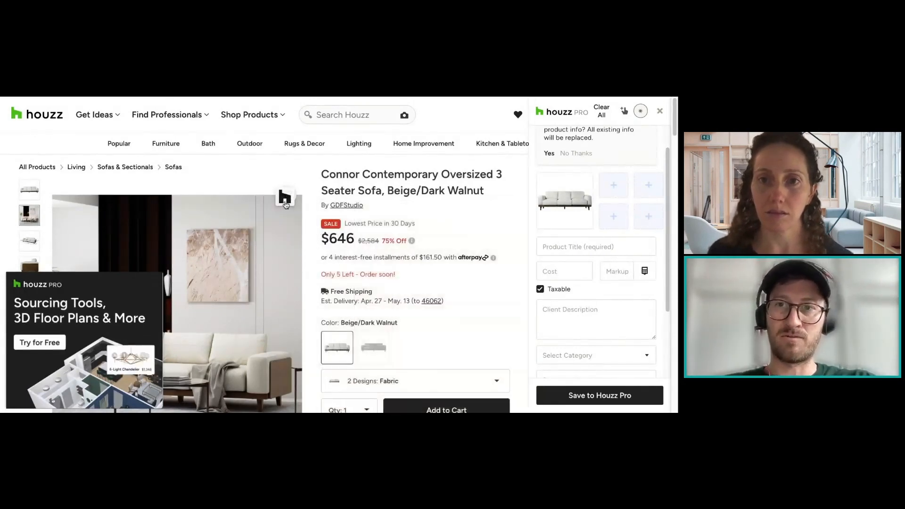
left_click(285, 196)
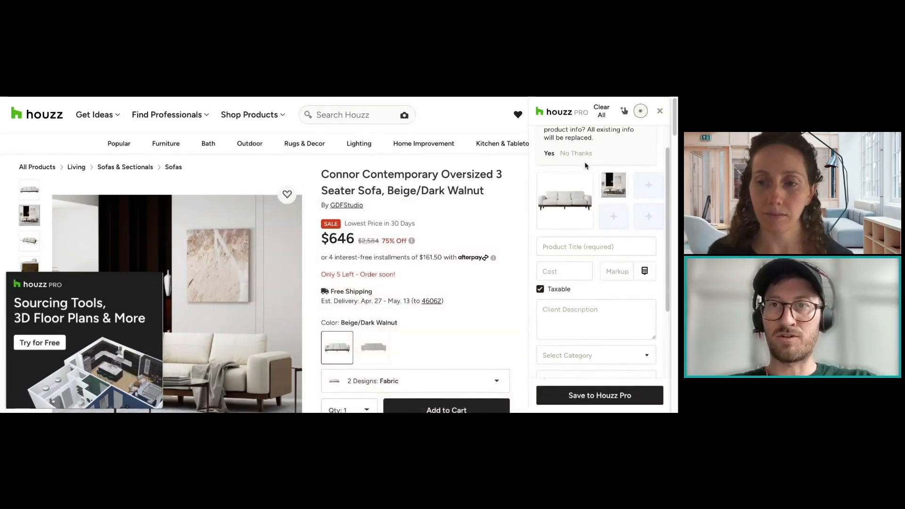
mouse_move(627, 193)
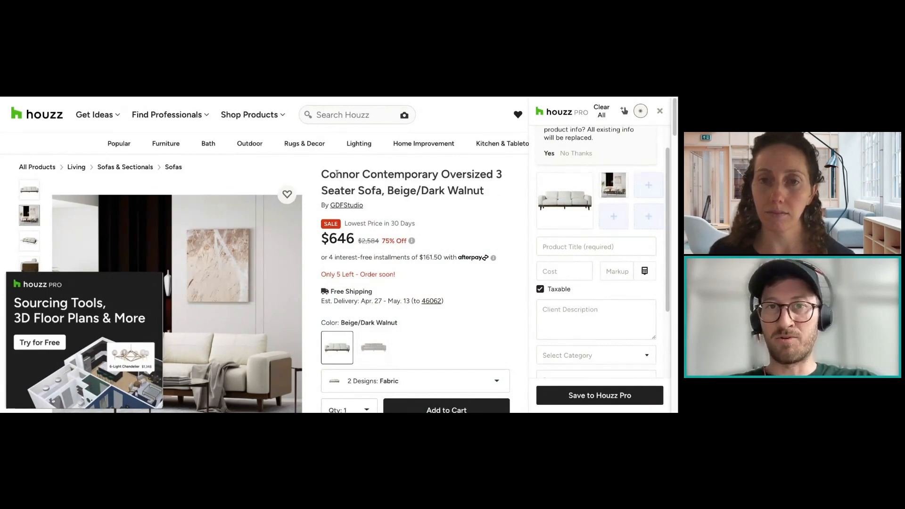
Step: Clip "Contemporary Oversized 3 Seater Sofa" from the heading as the product title and the 646 sale price as the cost
left_click_drag(363, 175, 382, 190)
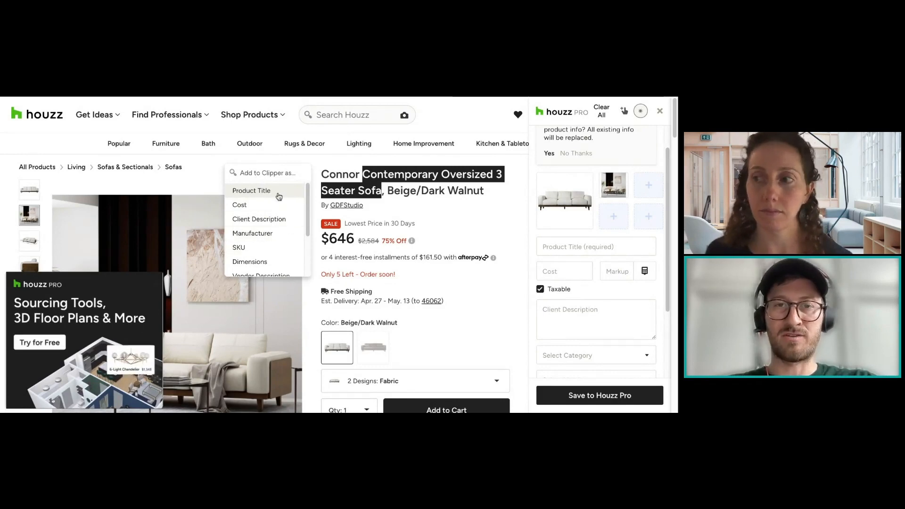
left_click(253, 191)
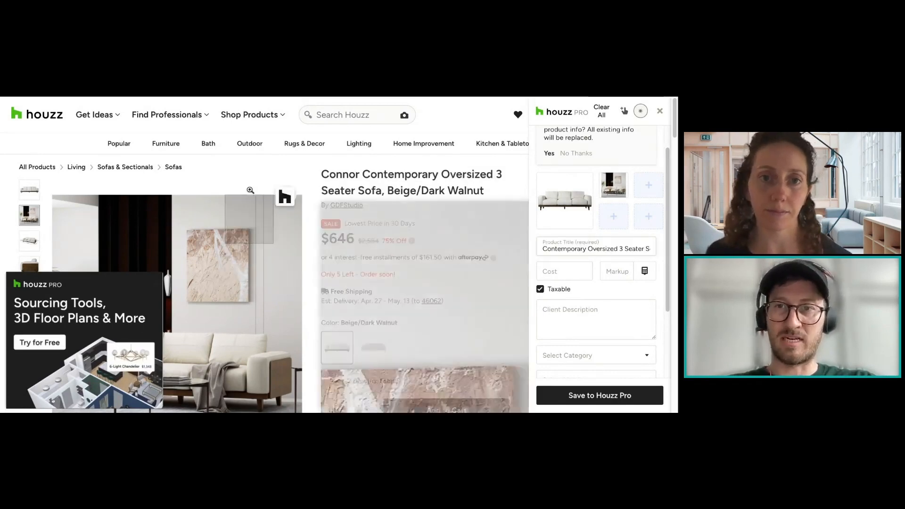
scroll(592, 246, "down", 1)
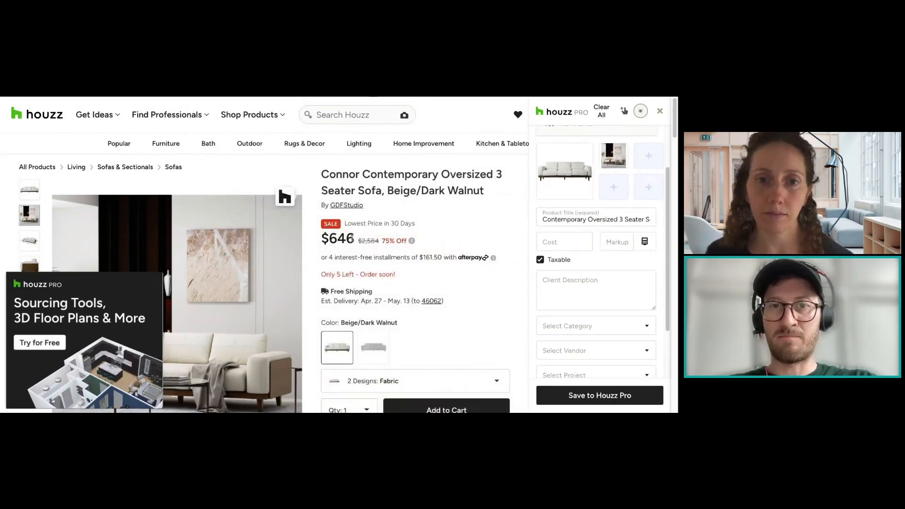
left_click_drag(354, 239, 333, 239)
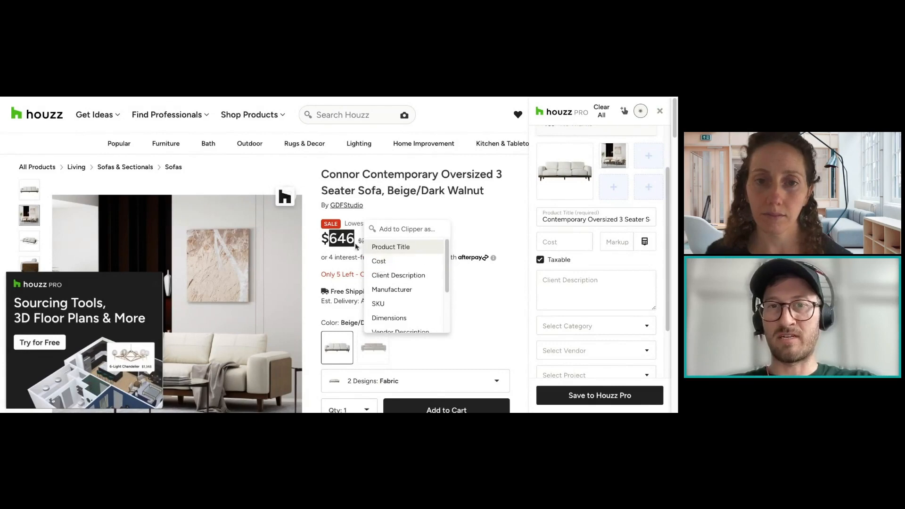
left_click(389, 265)
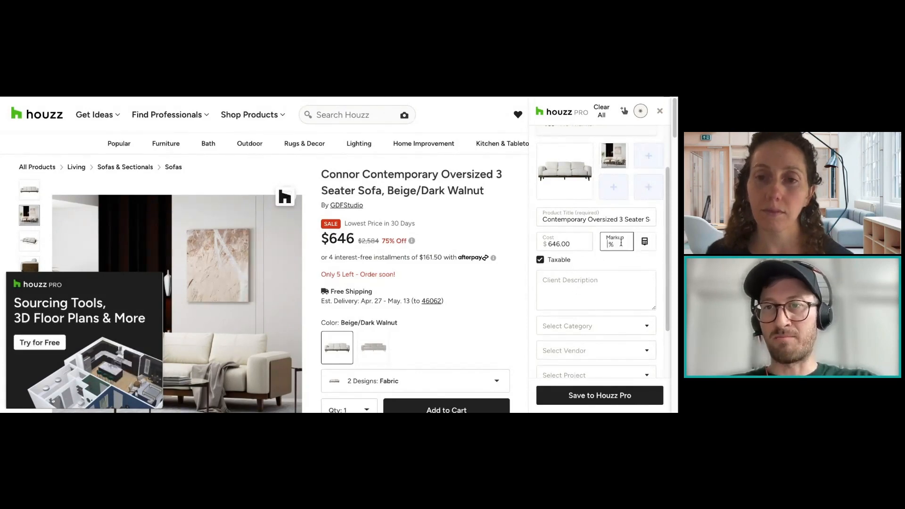
Step: Apply a 25% markup in the cost calculator and recheck the resulting client price and profit
left_click(644, 242)
left_click(623, 267)
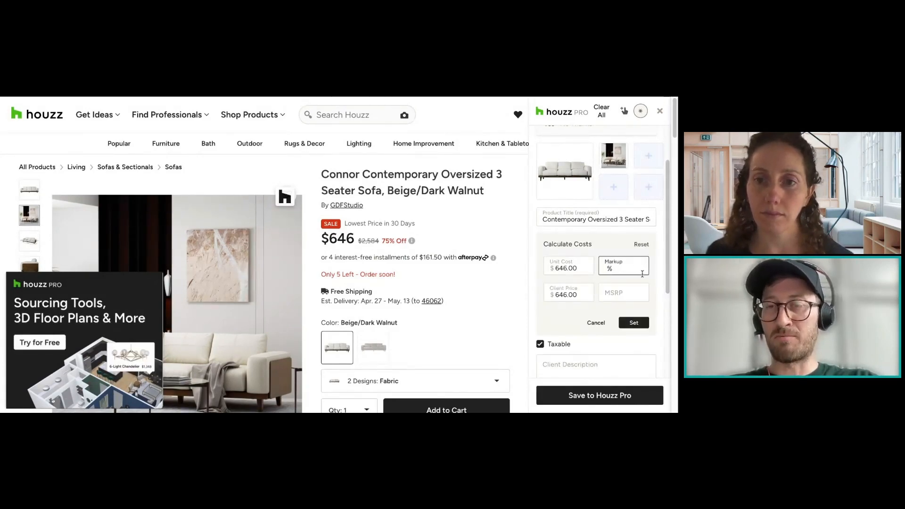
type("25")
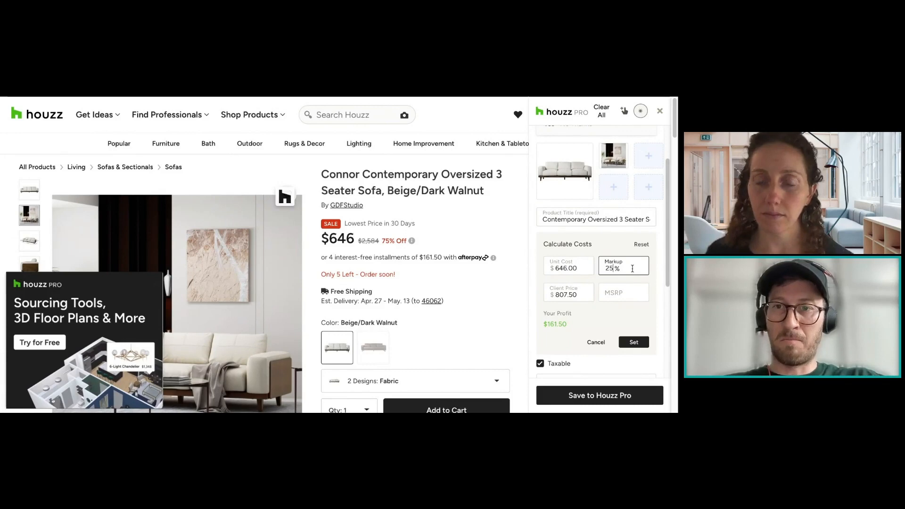
left_click(634, 343)
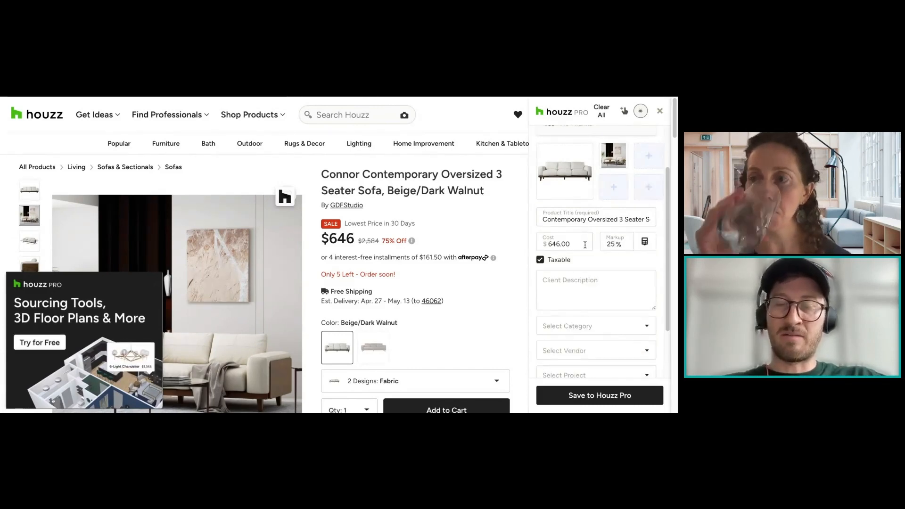
left_click(645, 242)
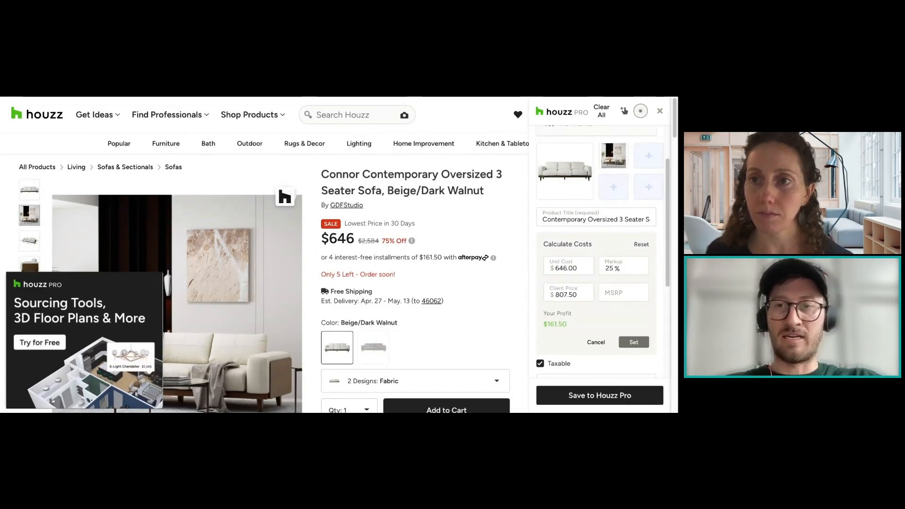
left_click_drag(569, 326, 544, 325)
left_click(592, 329)
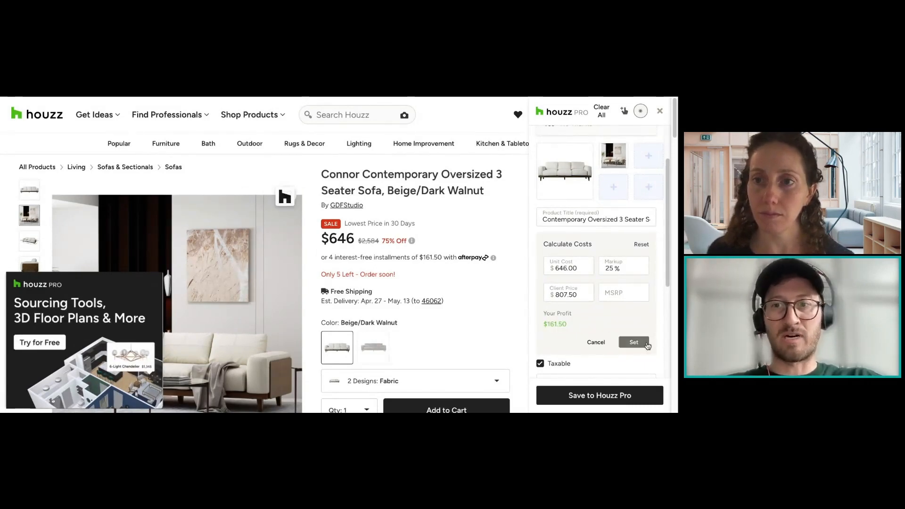
left_click(647, 344)
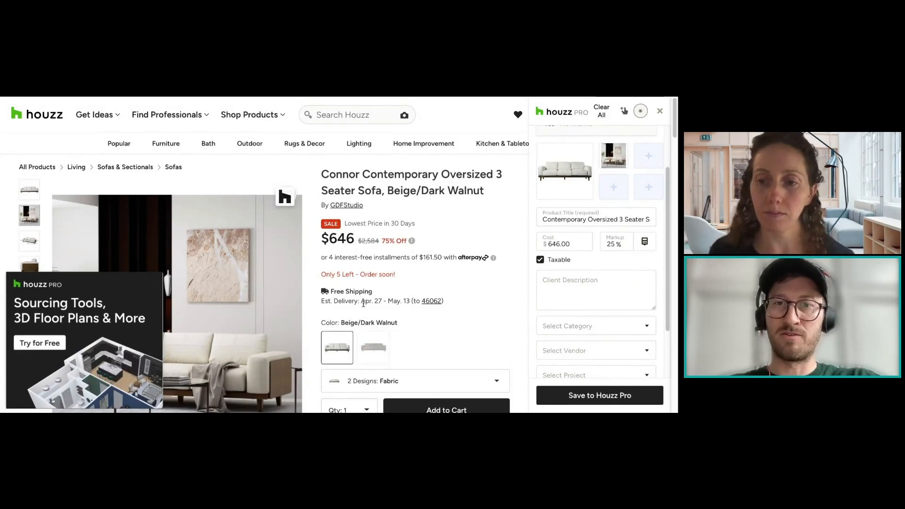
Step: Expand the sofa's full product description, clip its opening paragraph as the client description and check the clipped text
scroll(427, 314, "down", 3)
scroll(427, 314, "down", 2)
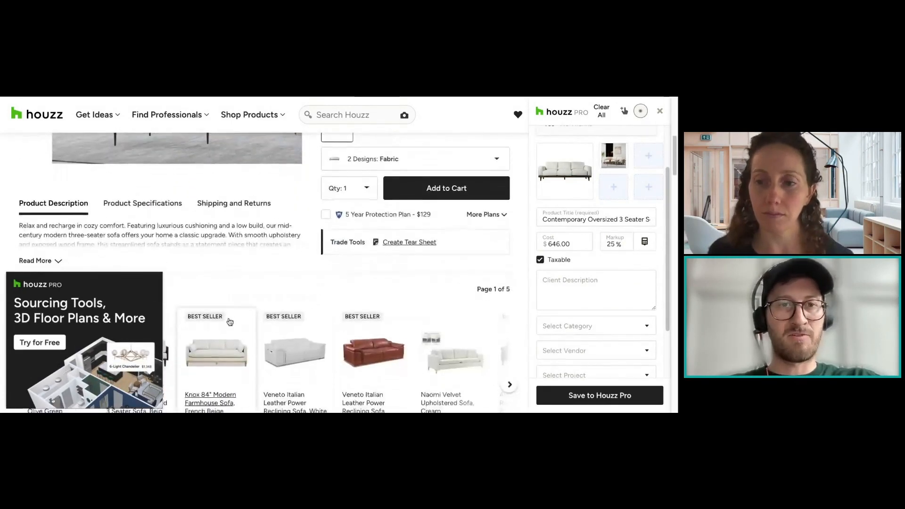
left_click(57, 257)
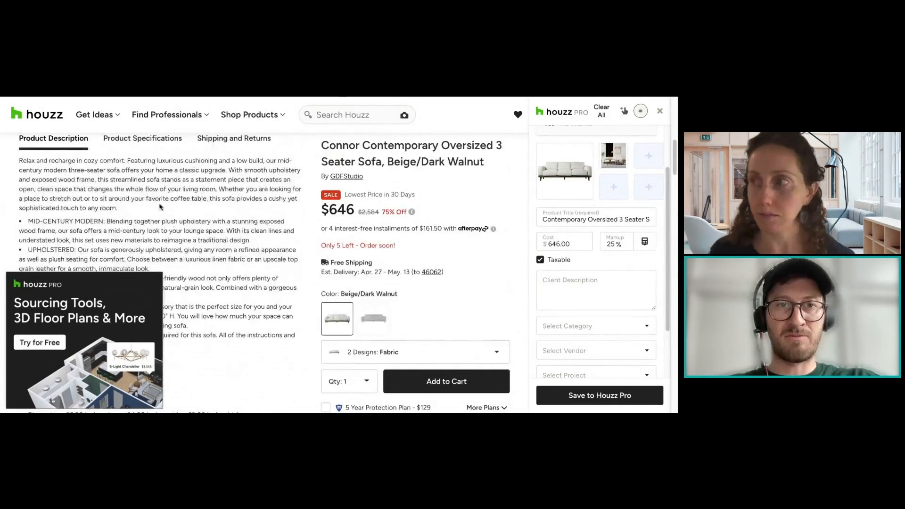
left_click_drag(118, 215, 20, 167)
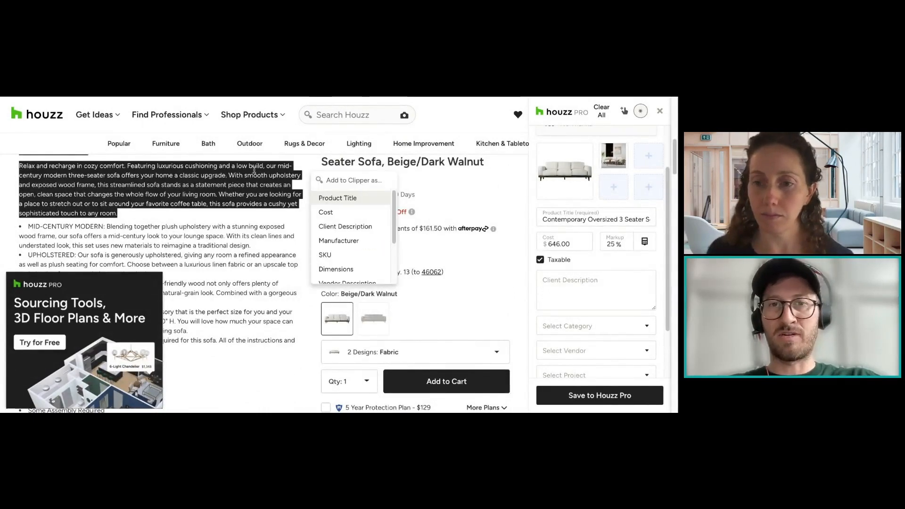
left_click(346, 227)
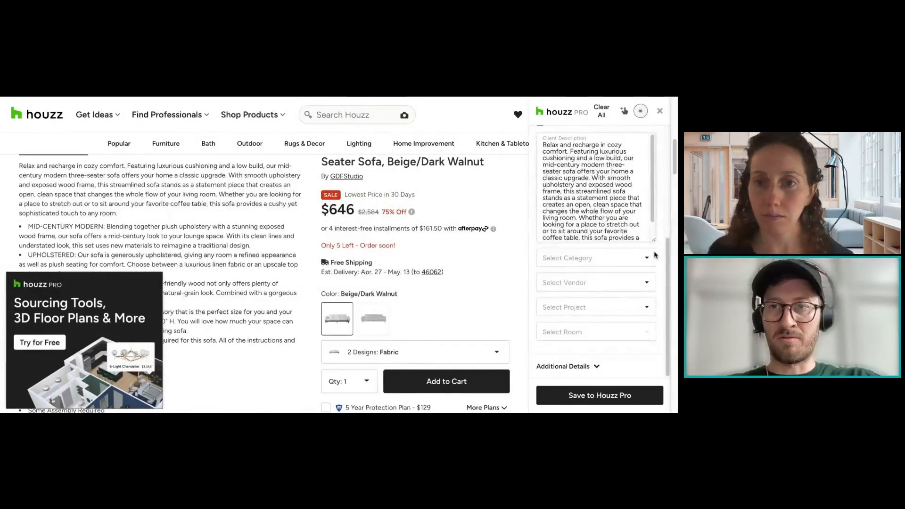
scroll(612, 256, "up", 3)
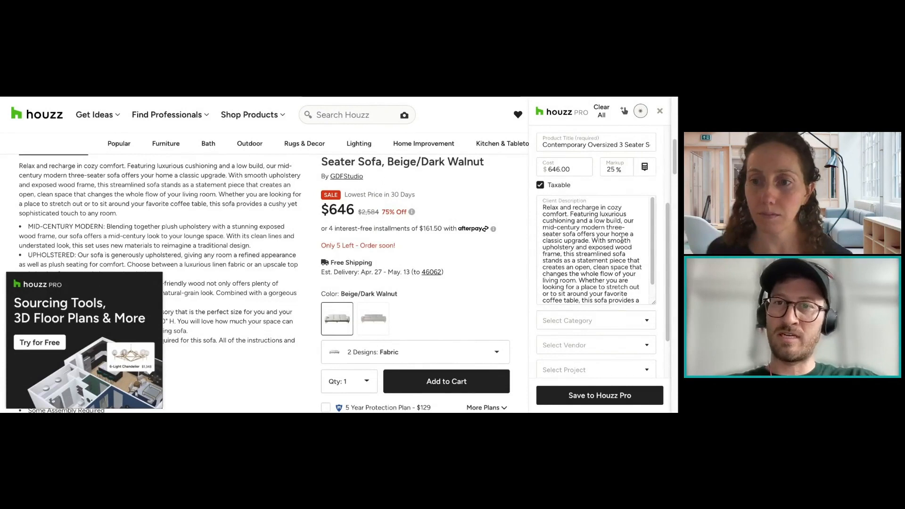
scroll(611, 212, "down", 1)
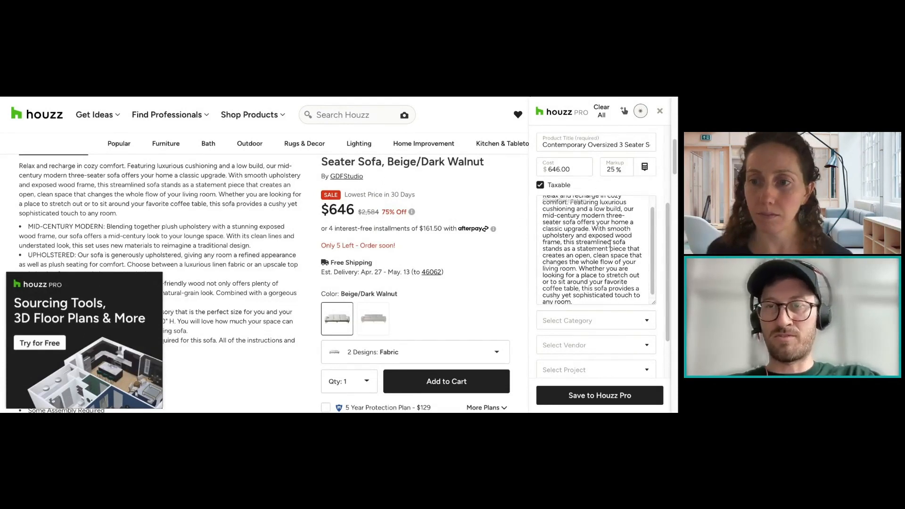
scroll(608, 264, "down", 1)
scroll(615, 347, "down", 2)
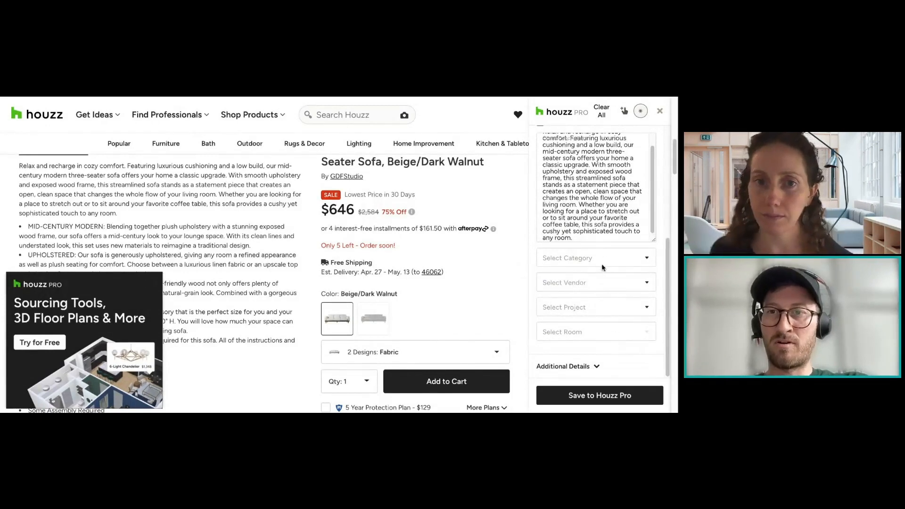
Step: Search the clipper's product categories for Coach, Couch, Sofa and Sectionals, clearing each search without choosing a category
left_click(569, 261)
key("Escape")
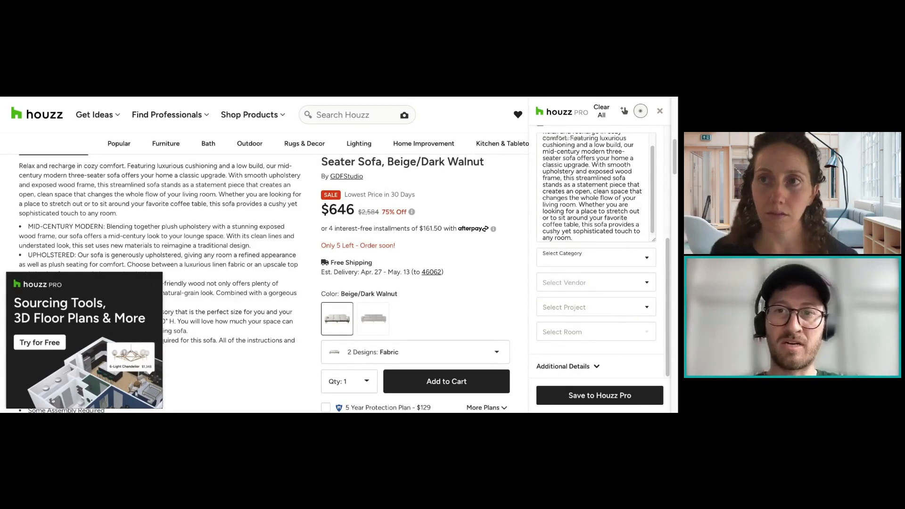
left_click(596, 258)
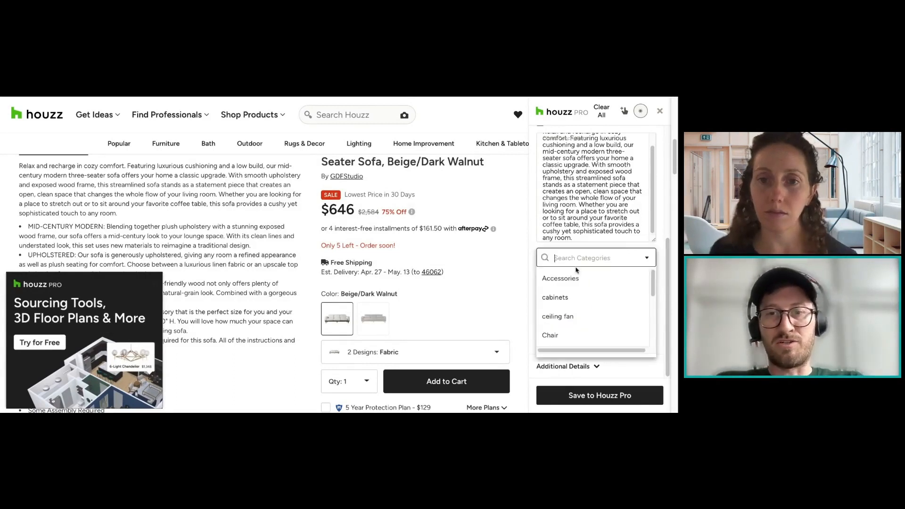
type("Coach")
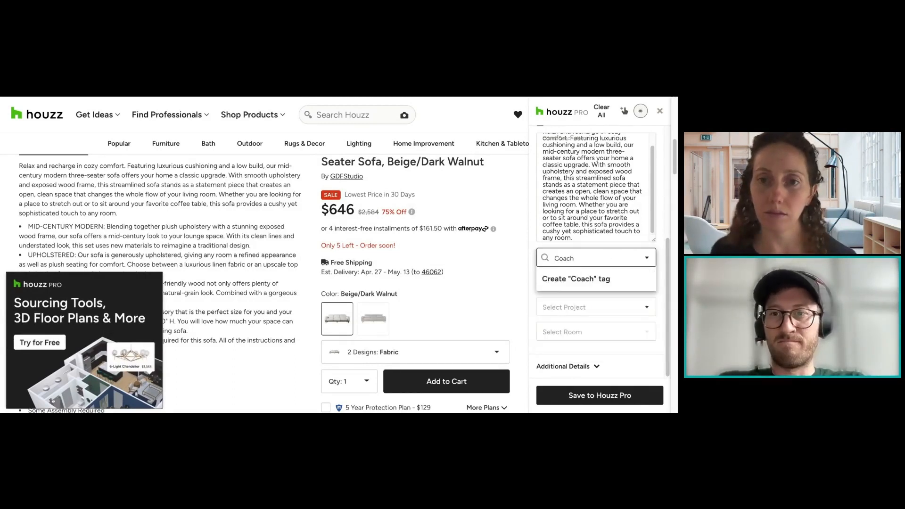
key("BackSpace")
key("BackSpace")
key("BackSpace")
type("uch")
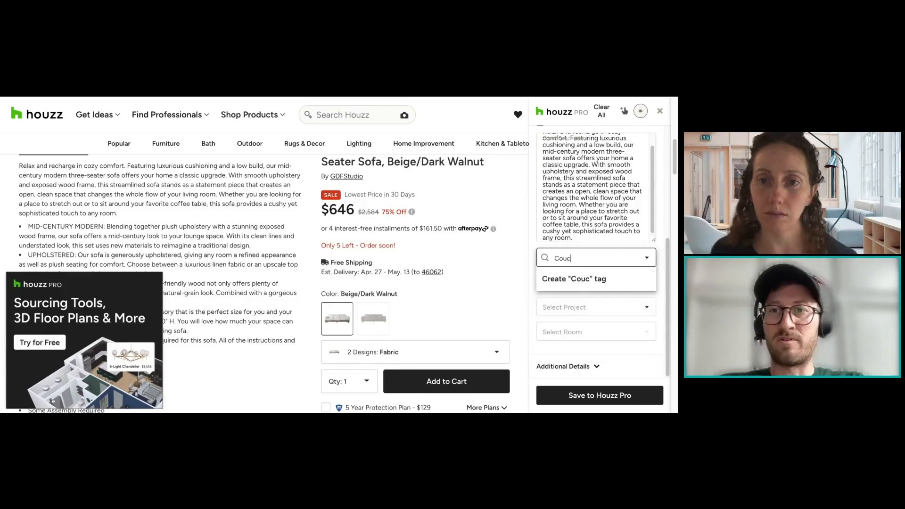
key("BackSpace")
key("BackSpace")
key("BackSpace")
key("BackSpace")
type("Sofa")
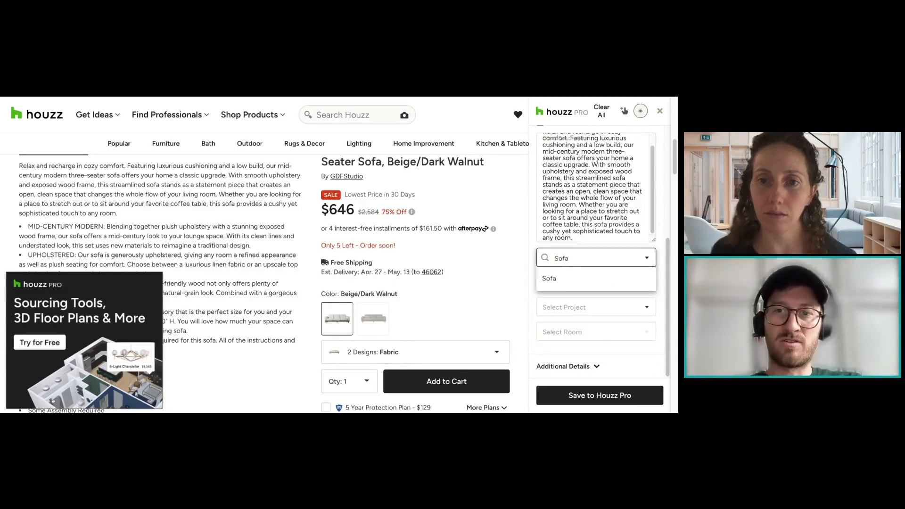
key("BackSpace")
key("BackSpace")
key("BackSpace")
key("BackSpace")
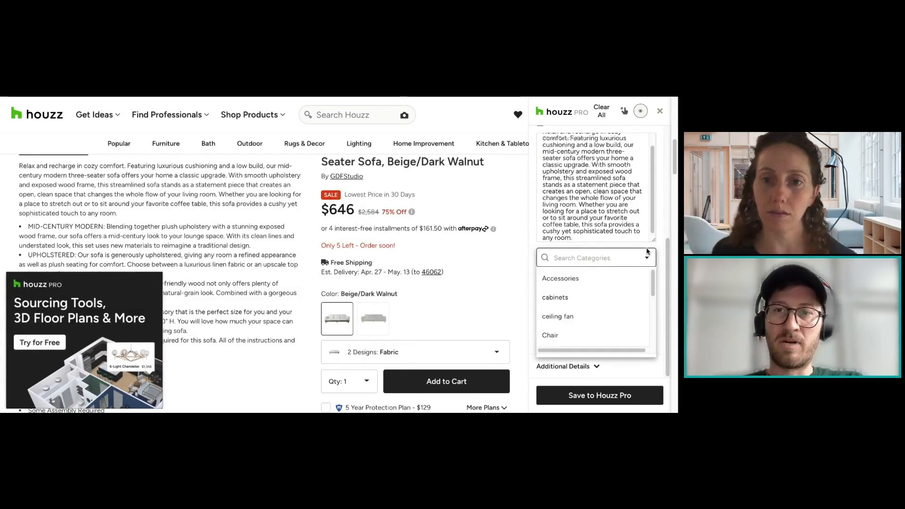
type("Sd")
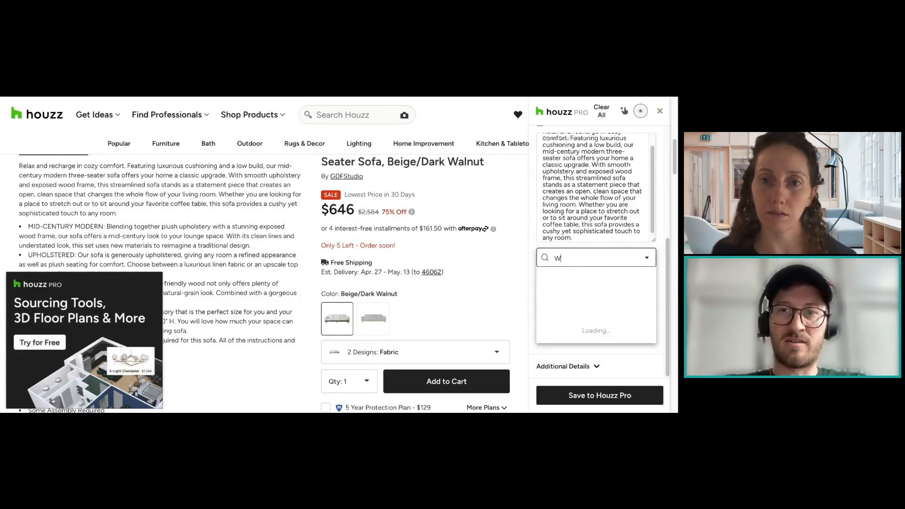
key("BackSpace")
key("BackSpace")
type("Sectionals")
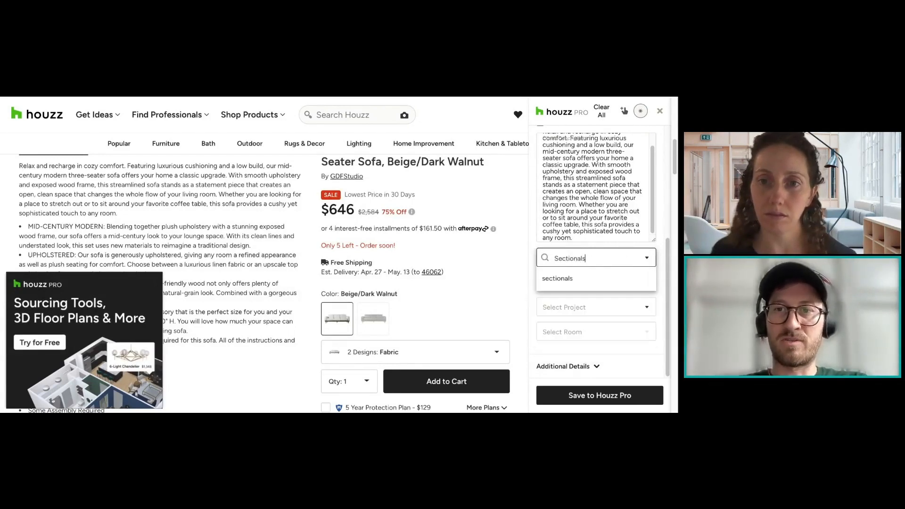
key("BackSpace")
key("BackSpace")
key("BackSpace")
key("BackSpace")
key("BackSpace")
key("BackSpace")
key("BackSpace")
key("BackSpace")
key("BackSpace")
key("BackSpace")
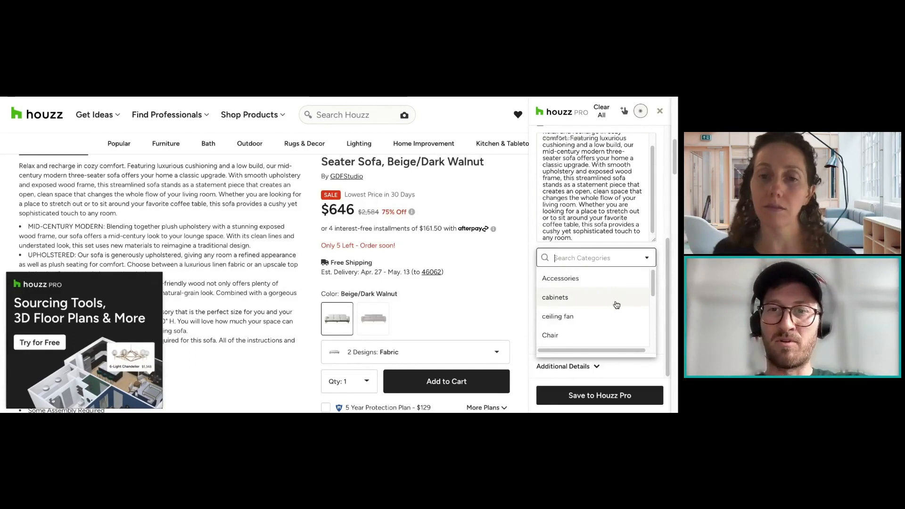
Step: Look through the category list, search it for sofa and set the clipped product's category to Sofa
scroll(618, 305, "down", 5)
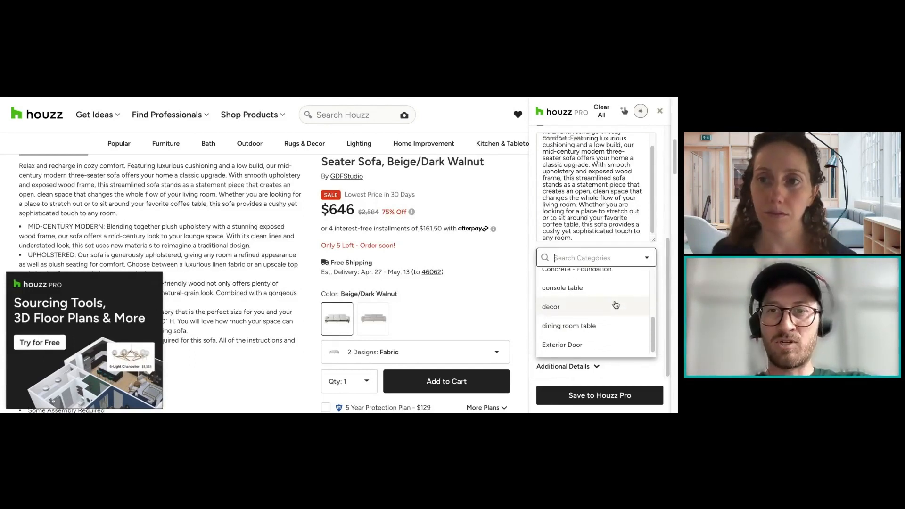
scroll(615, 304, "down", 3)
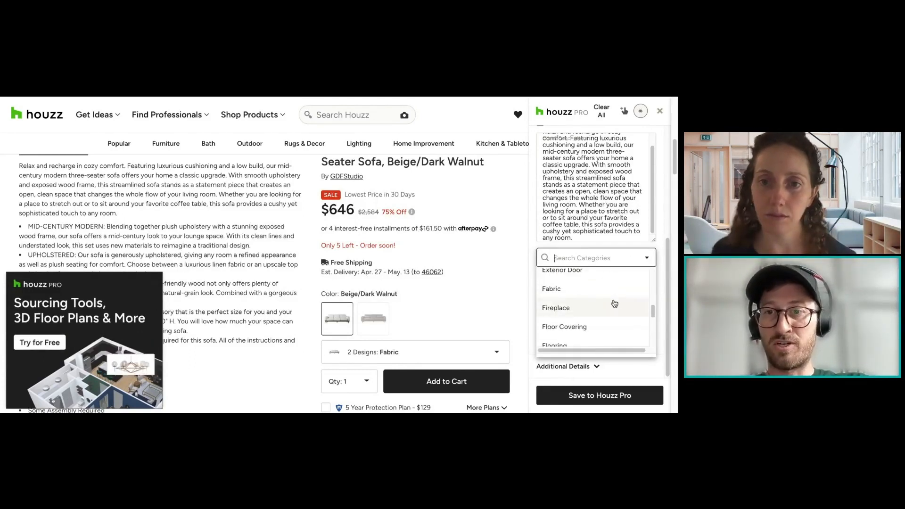
scroll(614, 305, "down", 3)
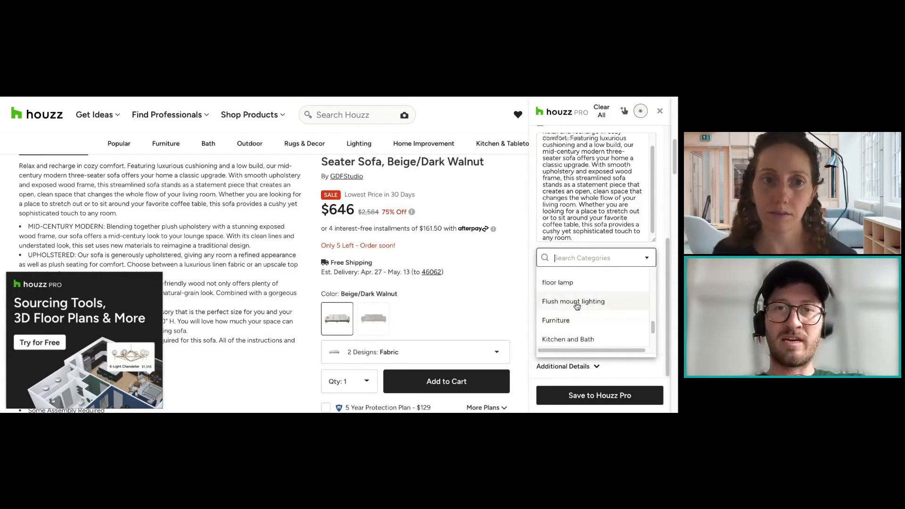
left_click(533, 233)
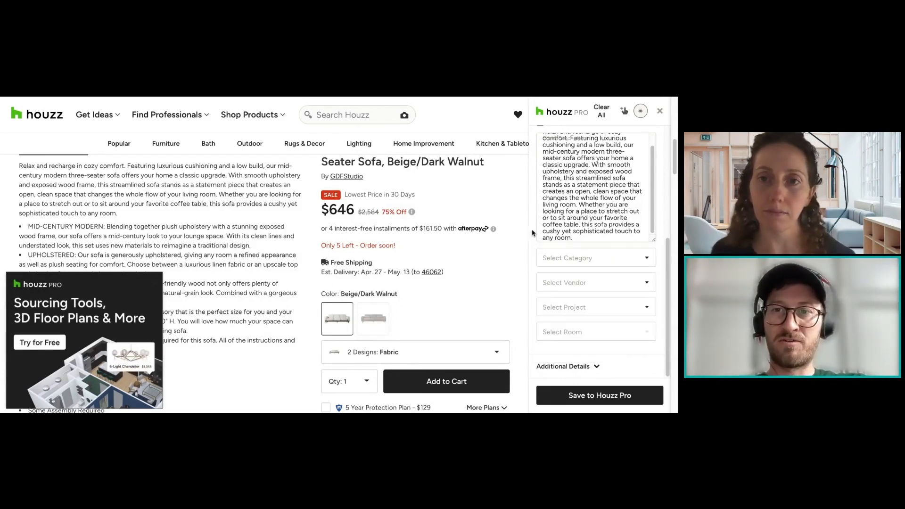
left_click(559, 257)
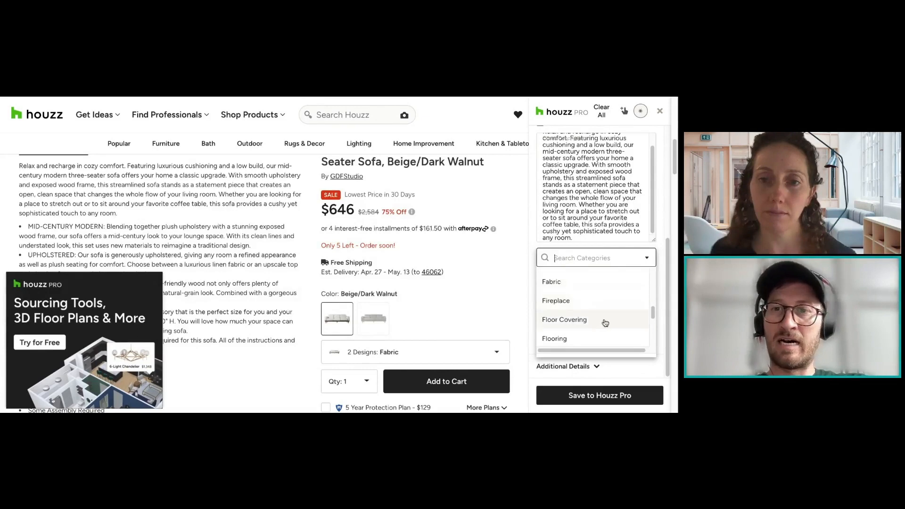
scroll(603, 320, "up", 2)
scroll(605, 321, "up", 3)
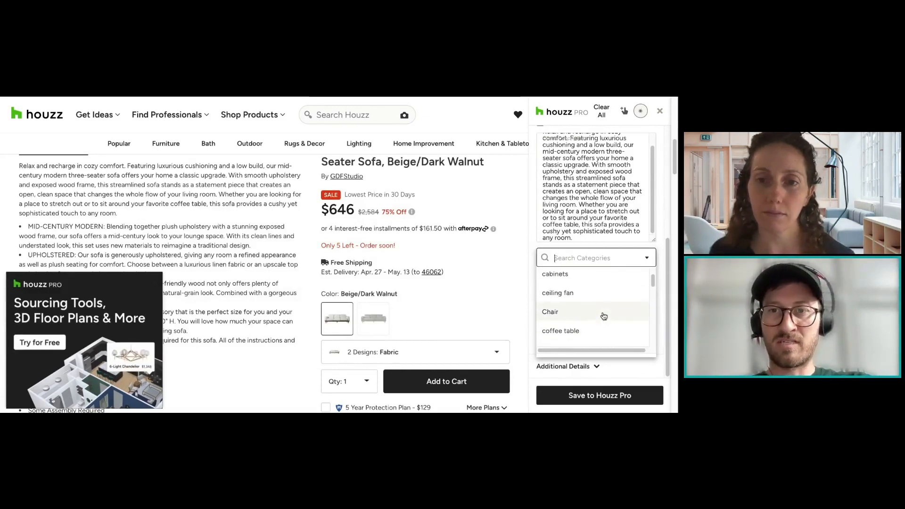
scroll(602, 315, "down", 2)
type("sofa")
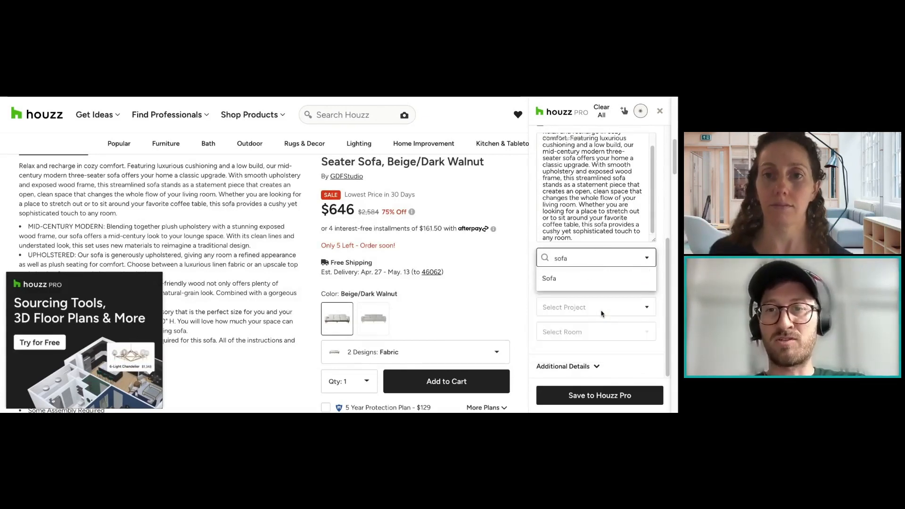
left_click(591, 279)
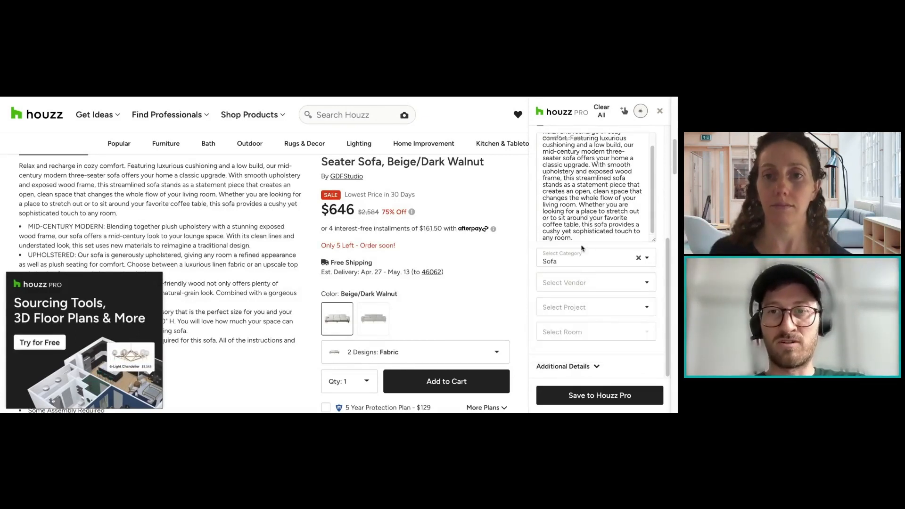
Step: Search the vendors for Houzz and set it as the clipped product's vendor
left_click(610, 284)
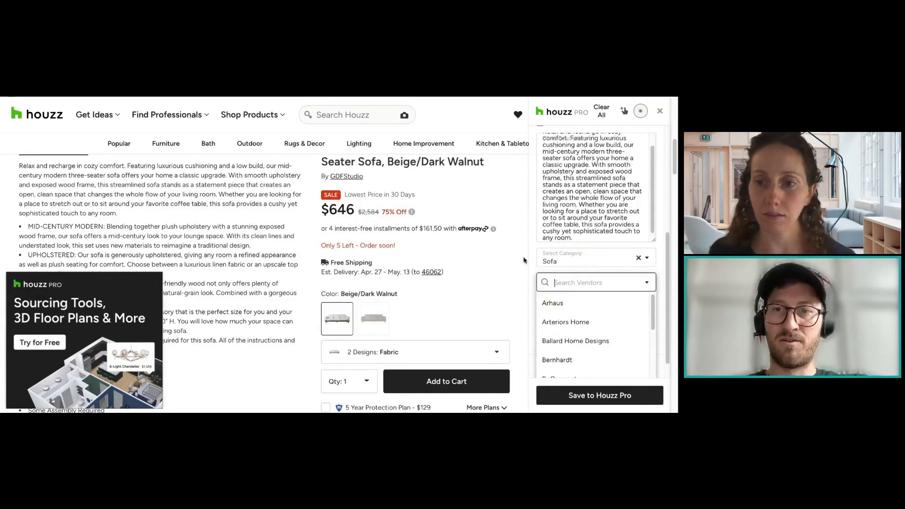
type("Houzz")
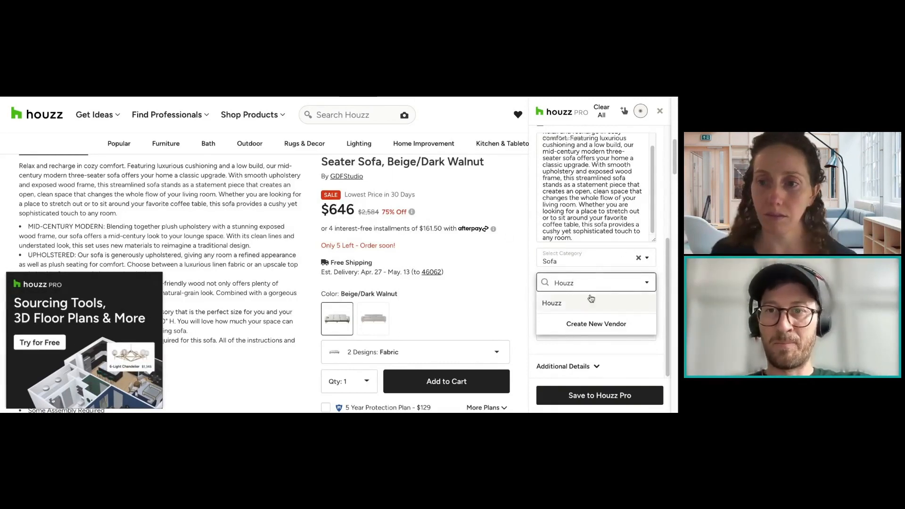
left_click(561, 303)
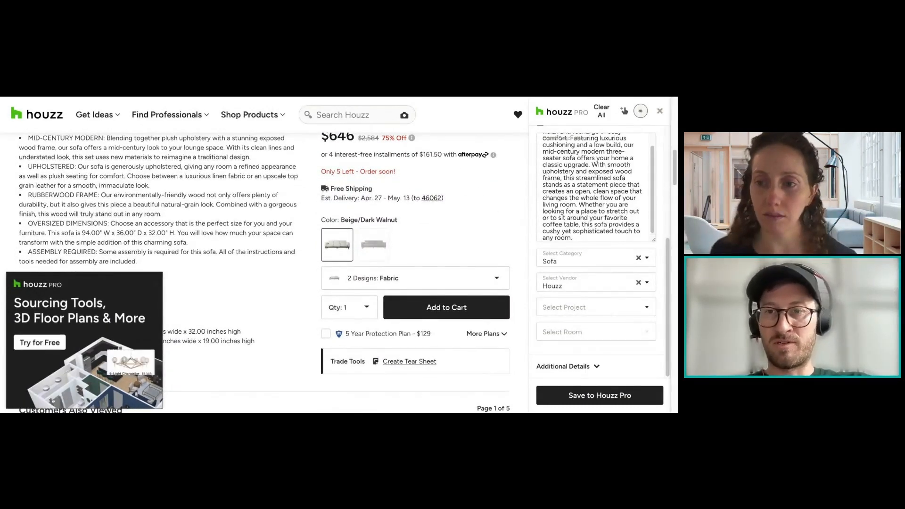
Step: Assign the clipped sofa to the Design Academy project and create a new room named Living Room for it
left_click(591, 307)
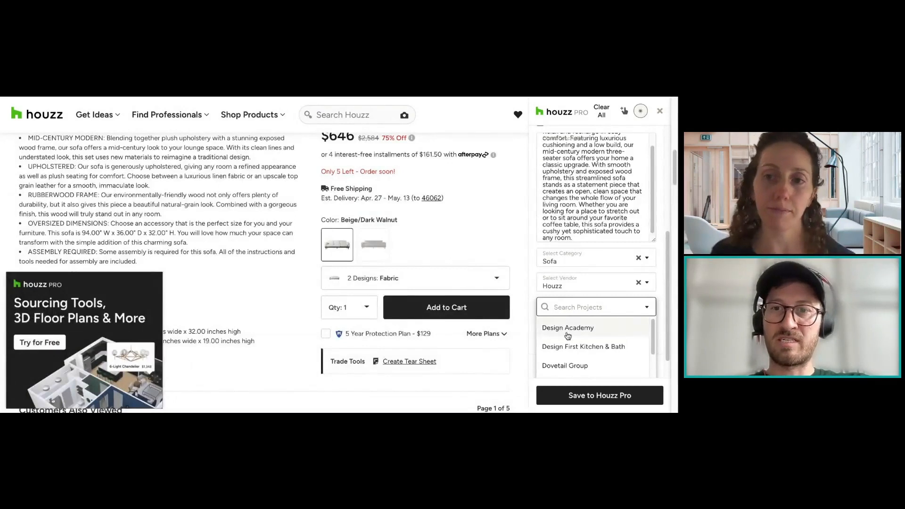
left_click(568, 328)
left_click(616, 336)
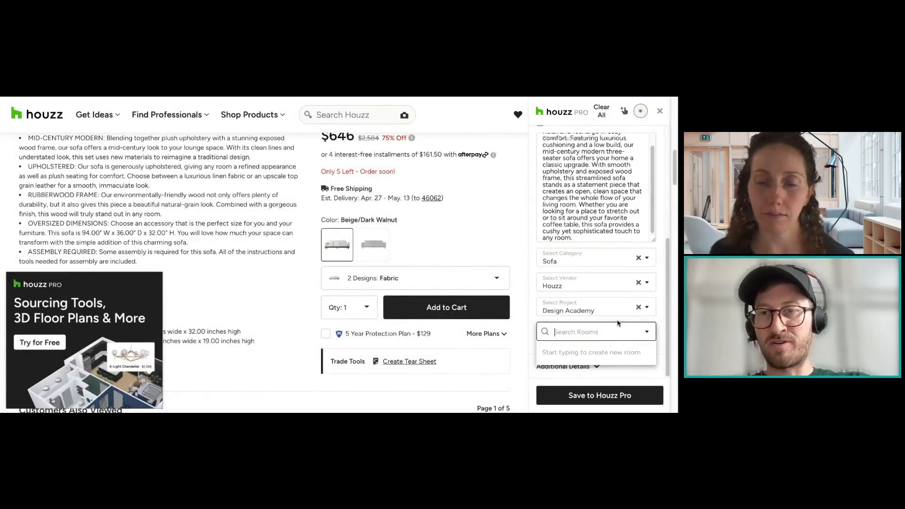
type("Living Room")
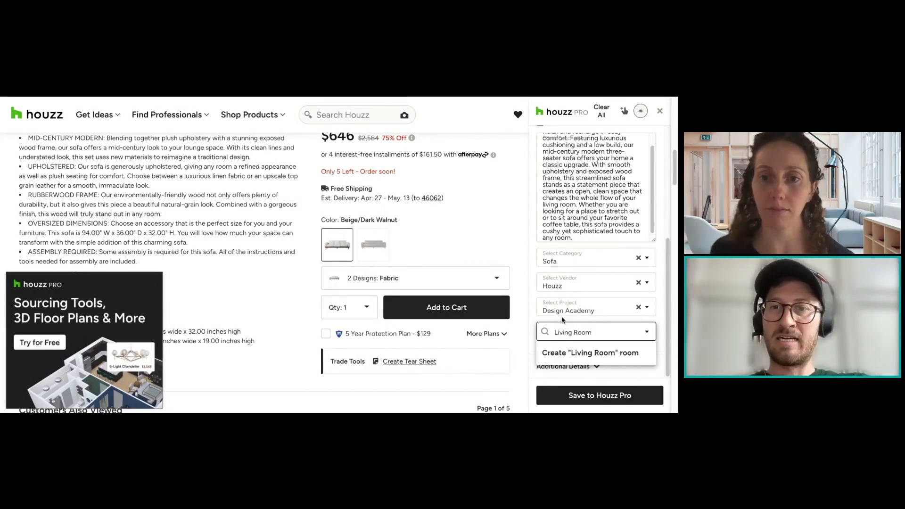
left_click(606, 352)
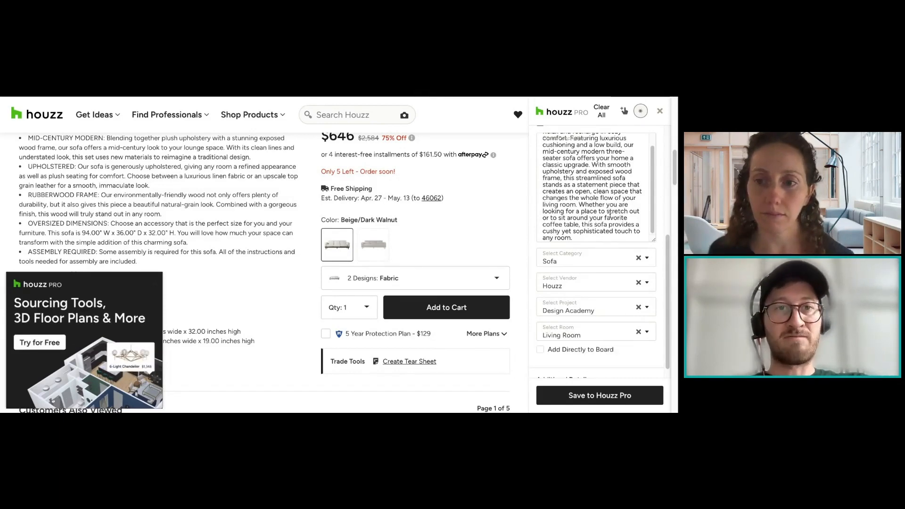
Step: Expand the additional details, review the filled-in clipper form and save the sofa to Houzz Pro
scroll(610, 214, "down", 5)
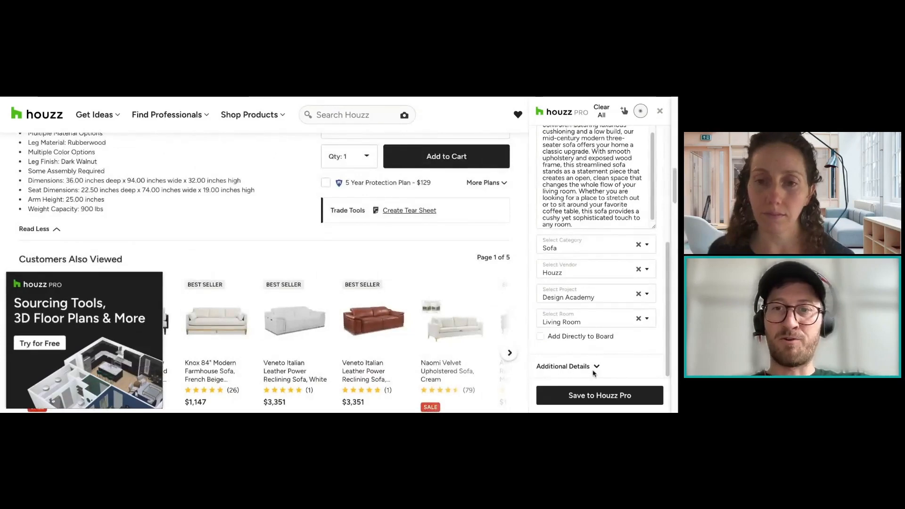
left_click(595, 367)
scroll(610, 259, "down", 4)
scroll(602, 235, "up", 1)
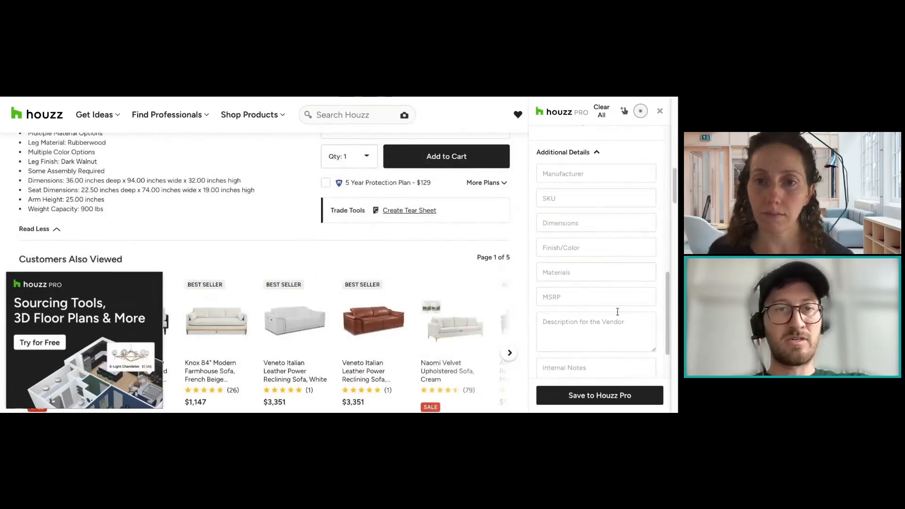
scroll(571, 268, "up", 1)
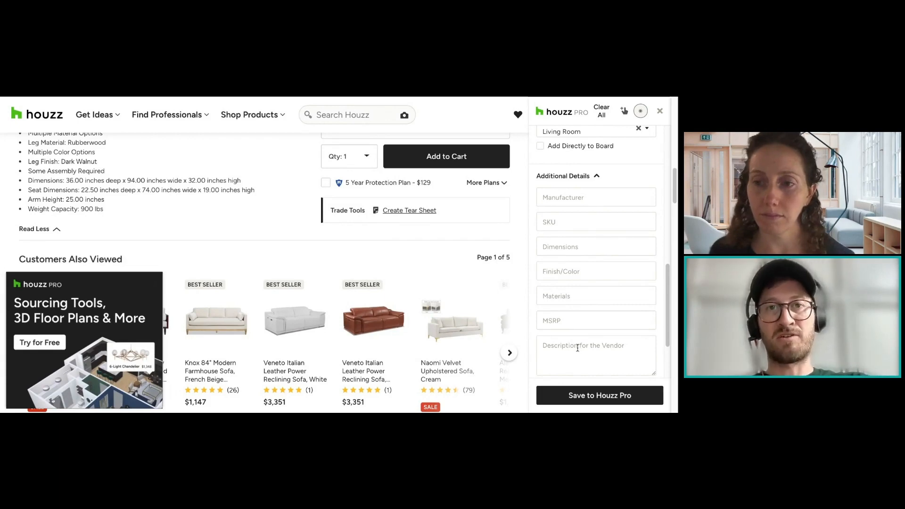
scroll(578, 347, "up", 5)
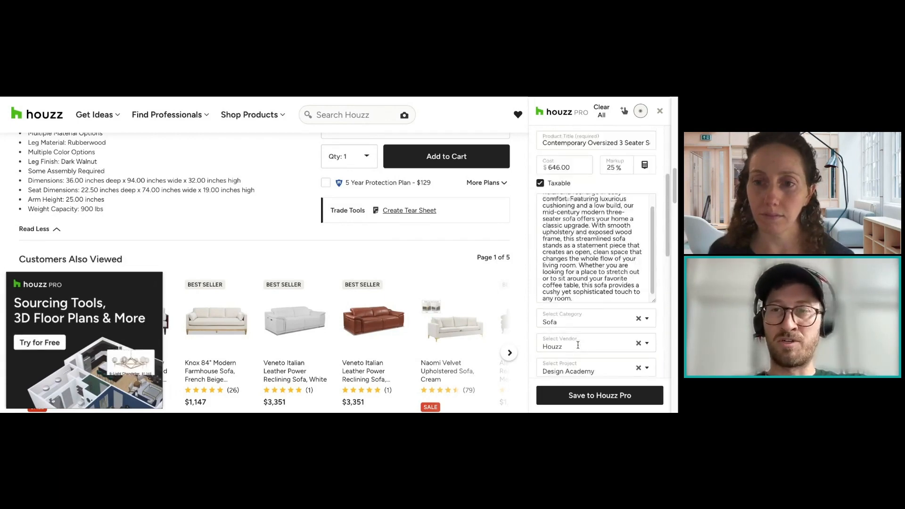
scroll(613, 264, "up", 10)
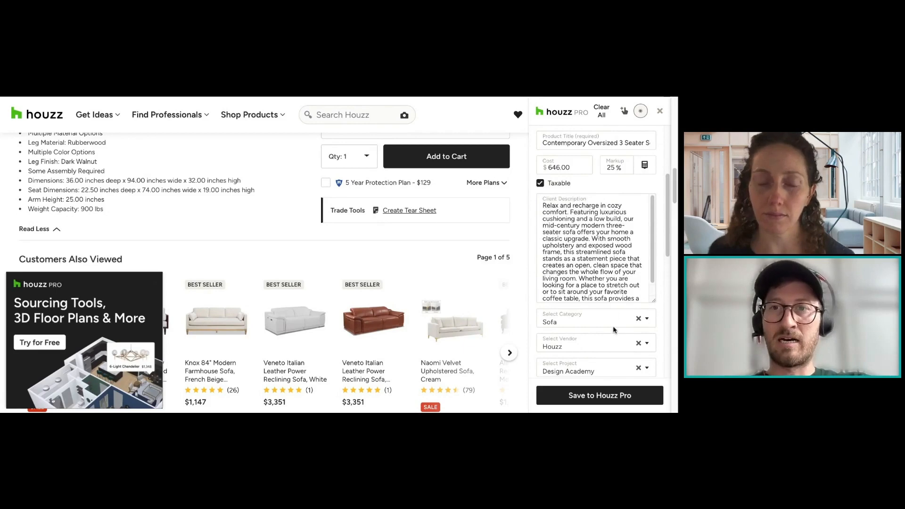
left_click(617, 400)
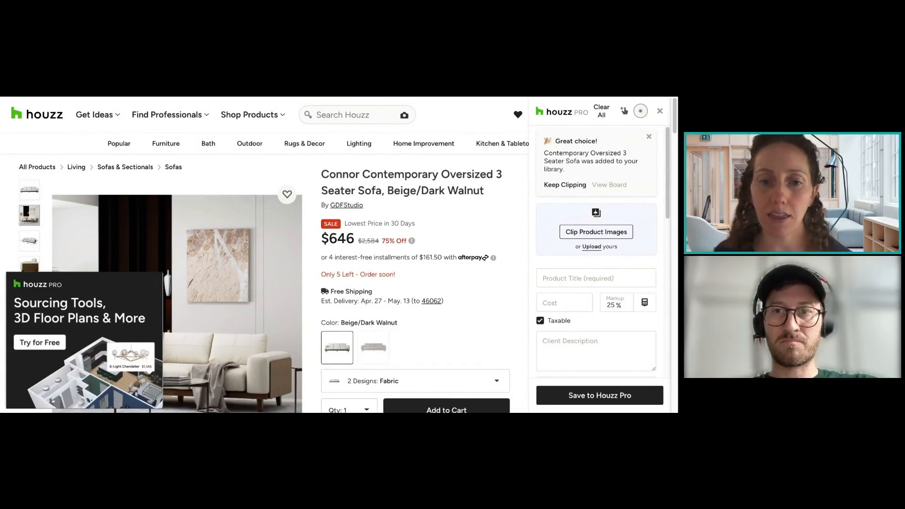
Step: Examine the form's additional detail fields and the clipping options offered for the word Walnut in the product heading
scroll(578, 280, "down", 5)
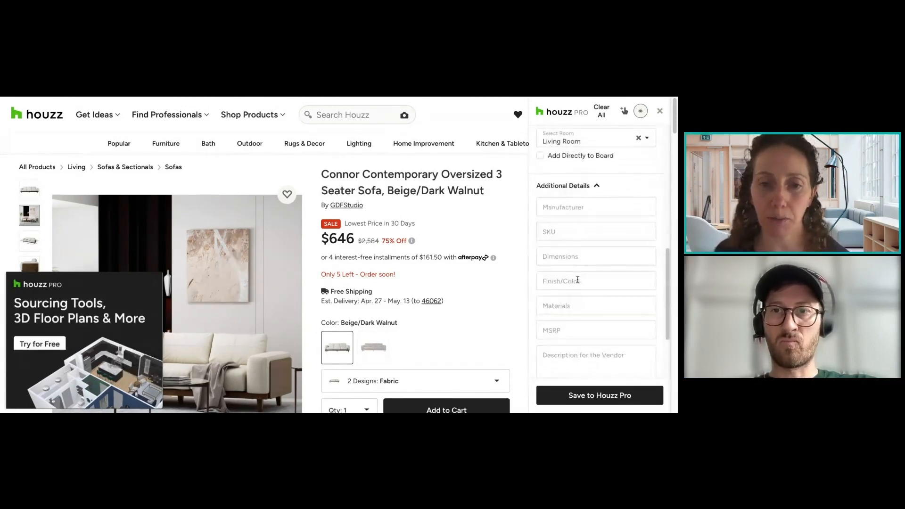
scroll(577, 280, "down", 3)
left_click(556, 255)
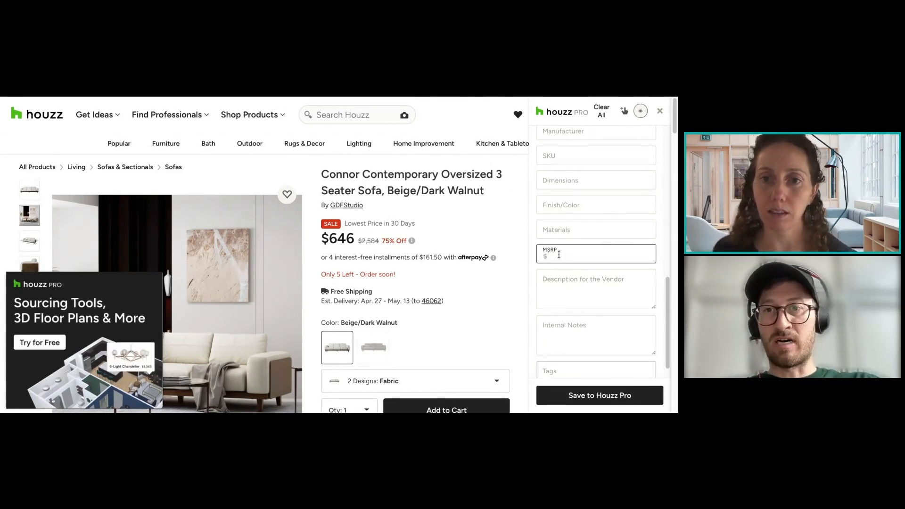
double_click(492, 191)
scroll(399, 243, "down", 3)
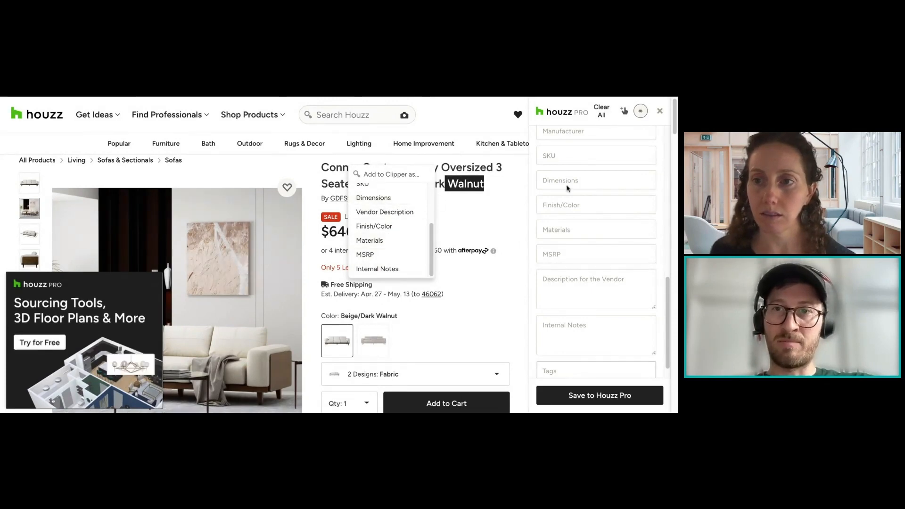
left_click(457, 205)
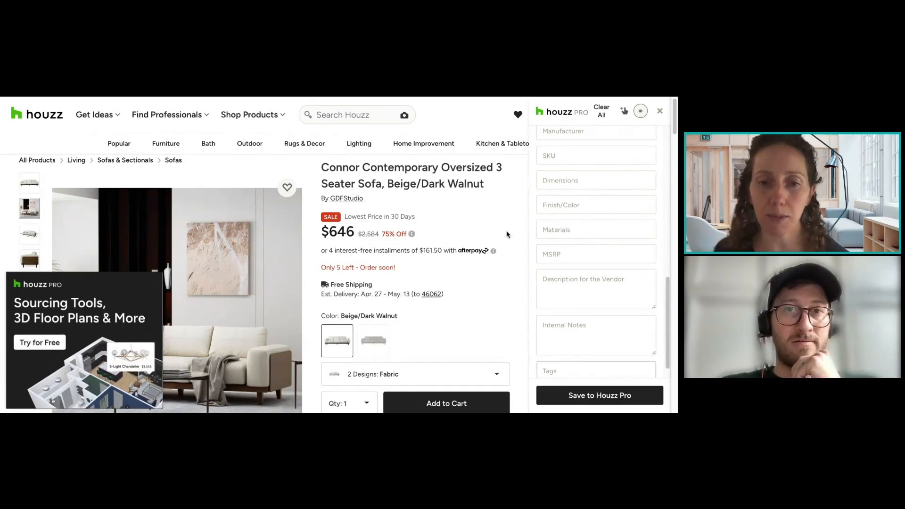
scroll(608, 203, "up", 9)
mouse_move(292, 193)
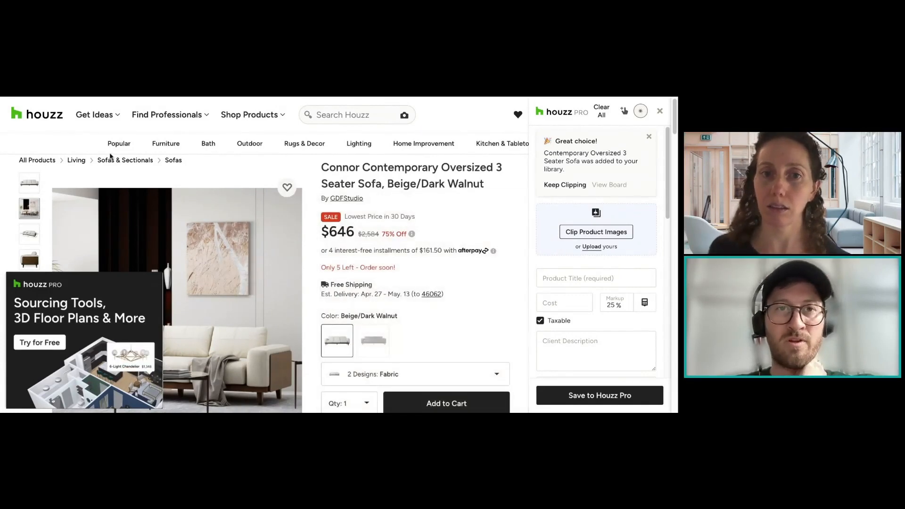
Step: Open the Dining Chairs category from the popular products and browse its listings
mouse_move(118, 144)
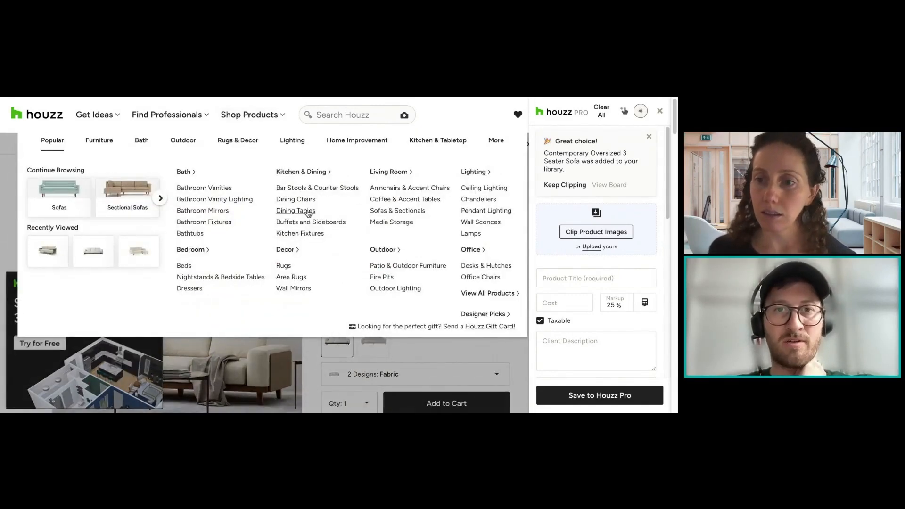
left_click(295, 200)
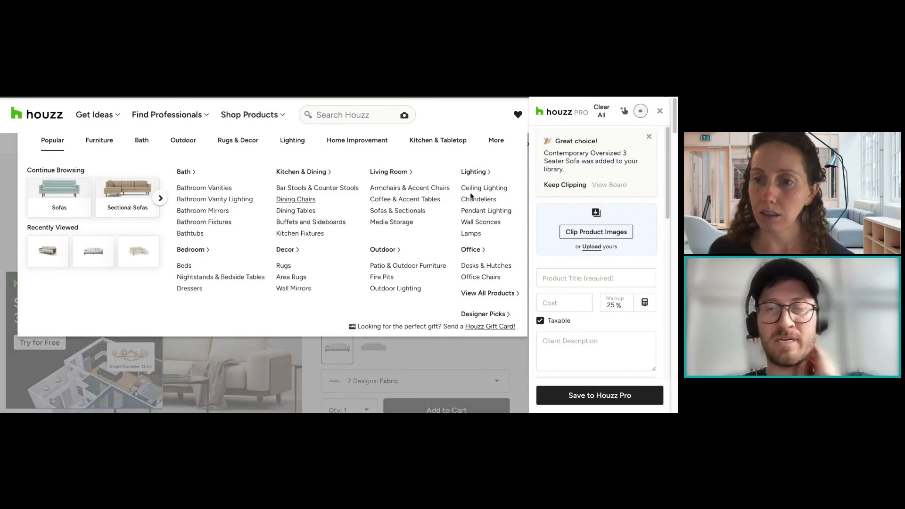
scroll(435, 223, "down", 3)
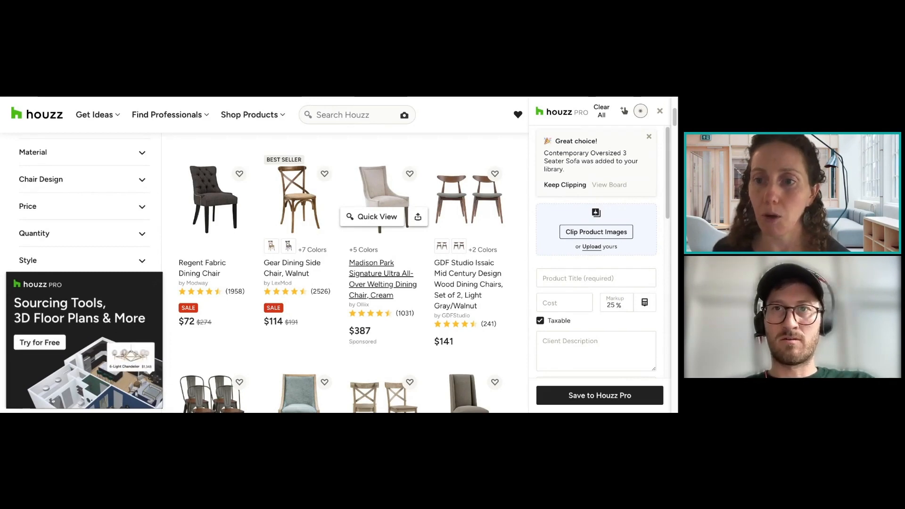
key("super+w")
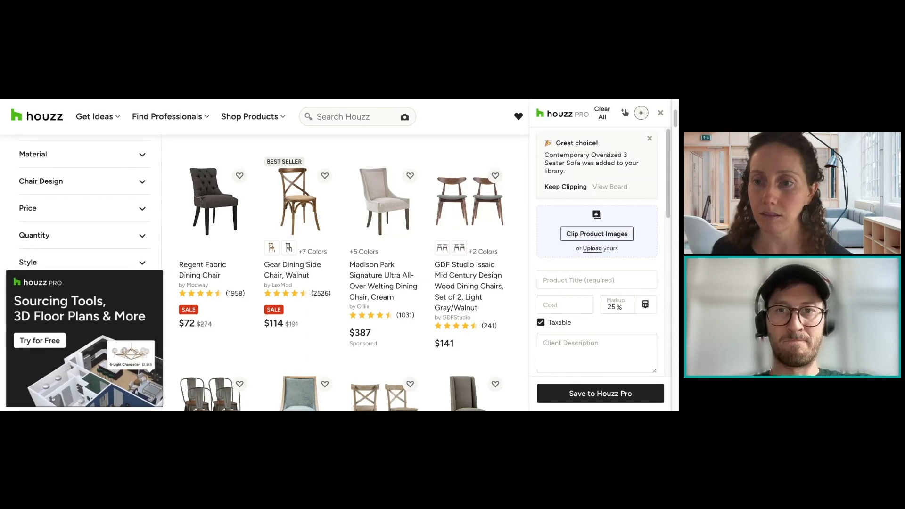
left_click(384, 281)
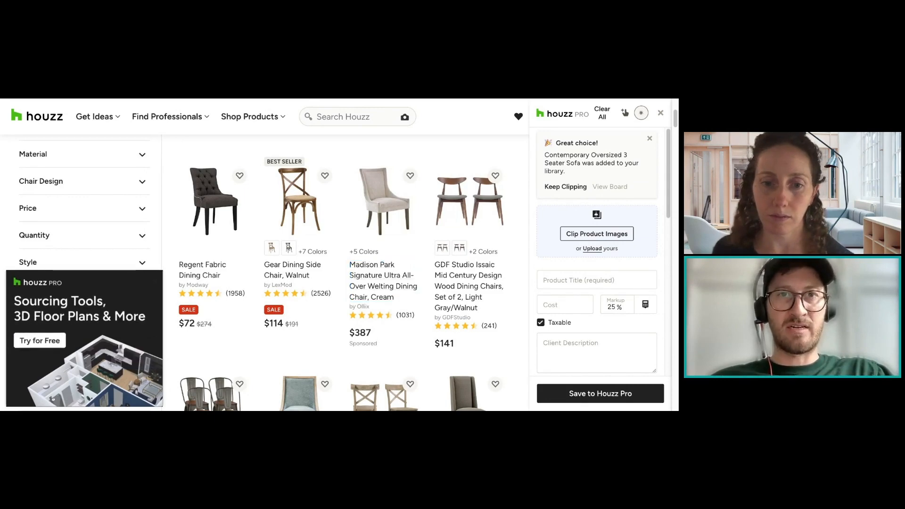
left_click(384, 281)
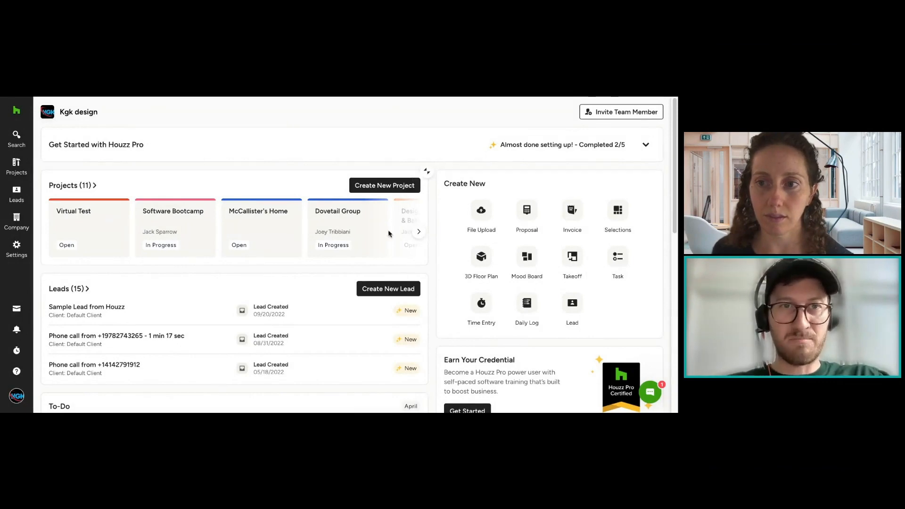
Step: Open the Design Academy project from the full project list and view the room choices for a new selection board
mouse_move(17, 166)
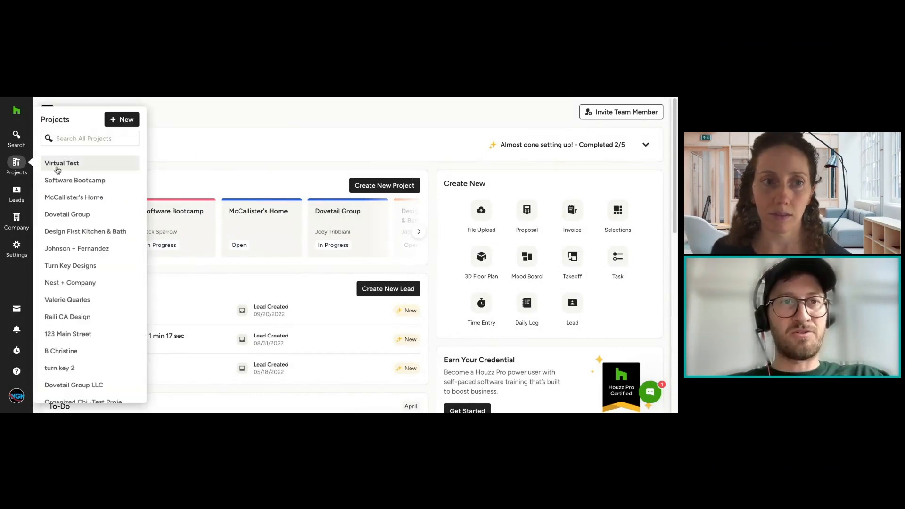
left_click(18, 164)
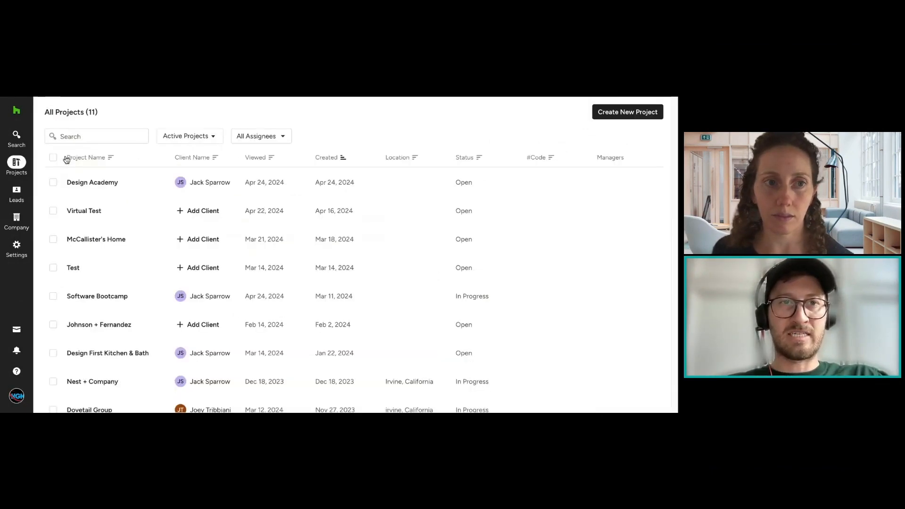
left_click(112, 188)
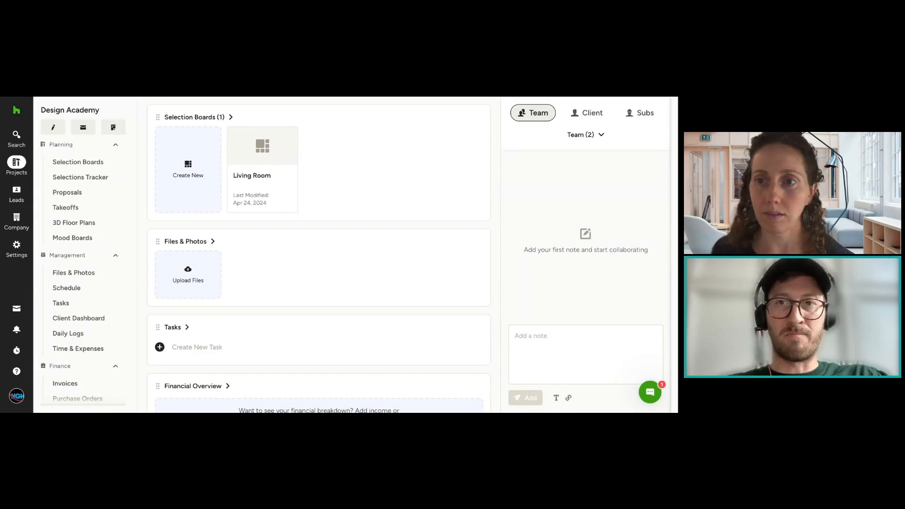
left_click(193, 184)
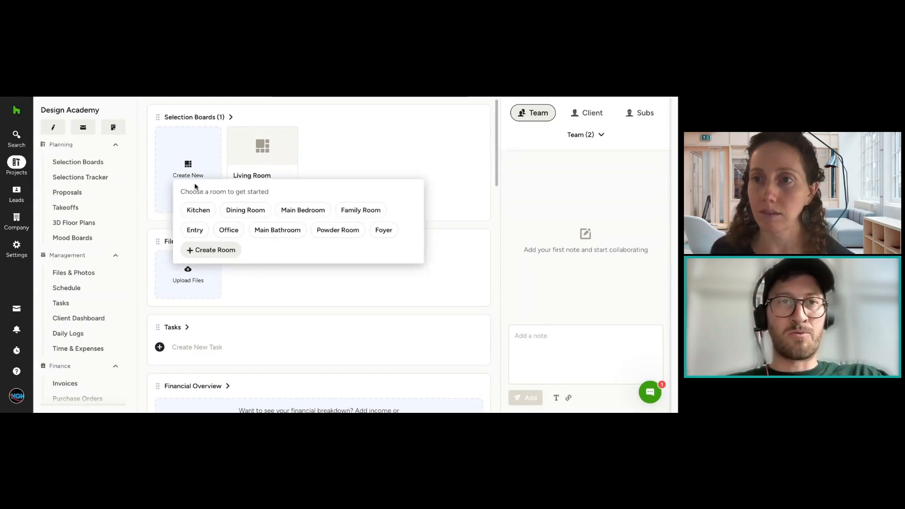
Step: Create a new proposal from scratch in the Design Academy project
left_click(82, 193)
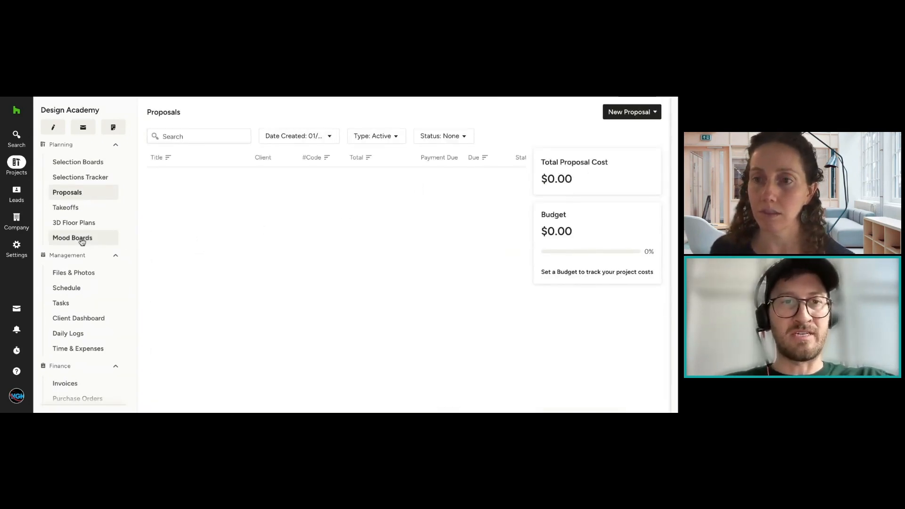
scroll(113, 238, "down", 1)
left_click(625, 116)
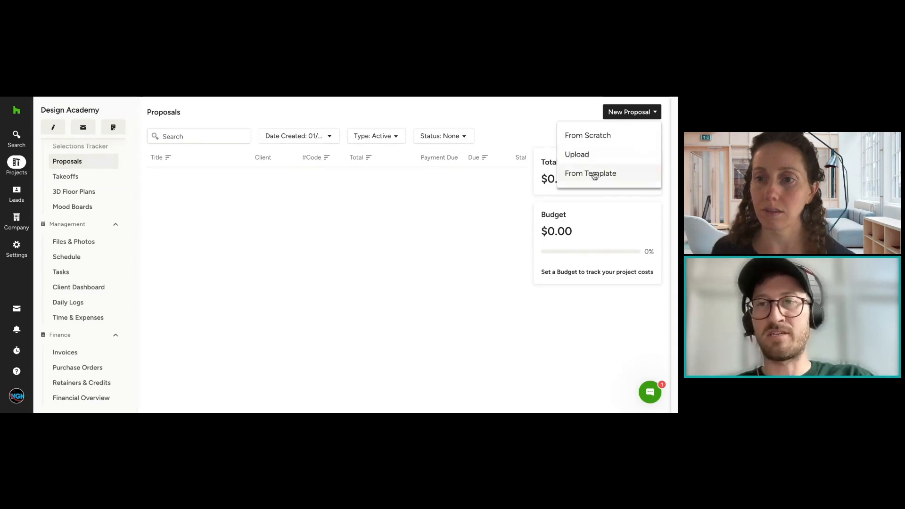
left_click(597, 139)
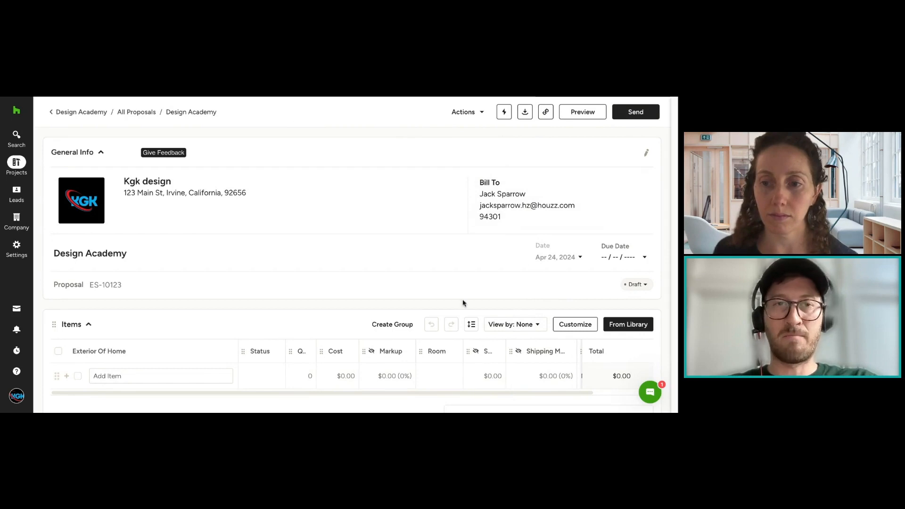
mouse_move(157, 159)
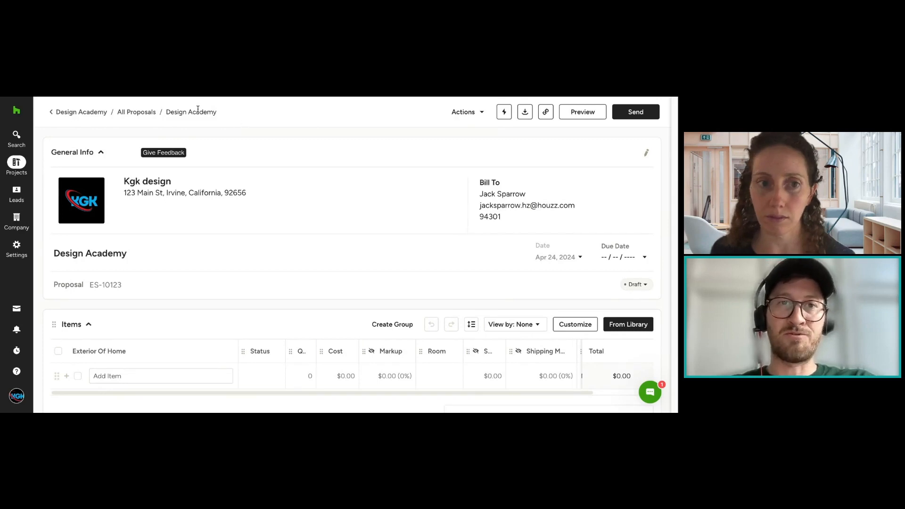
double_click(203, 113)
left_click(183, 108)
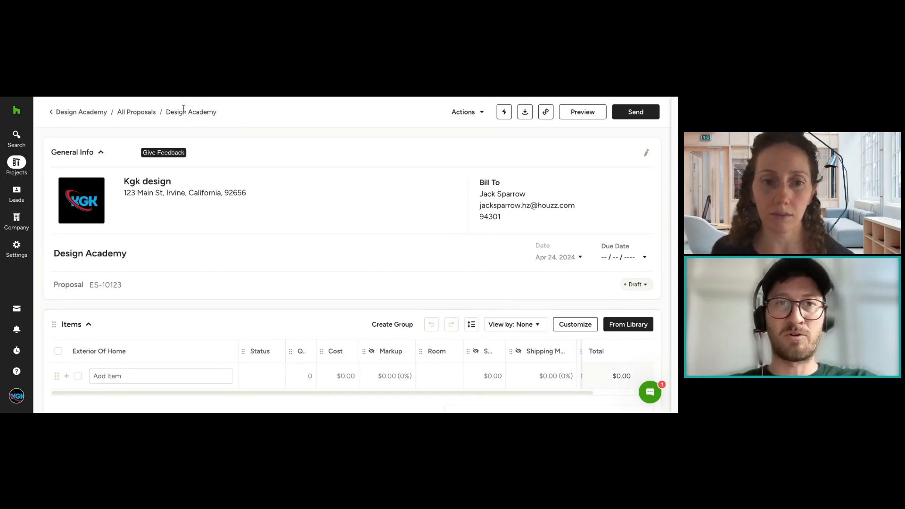
left_click_drag(218, 113, 171, 110)
double_click(167, 111)
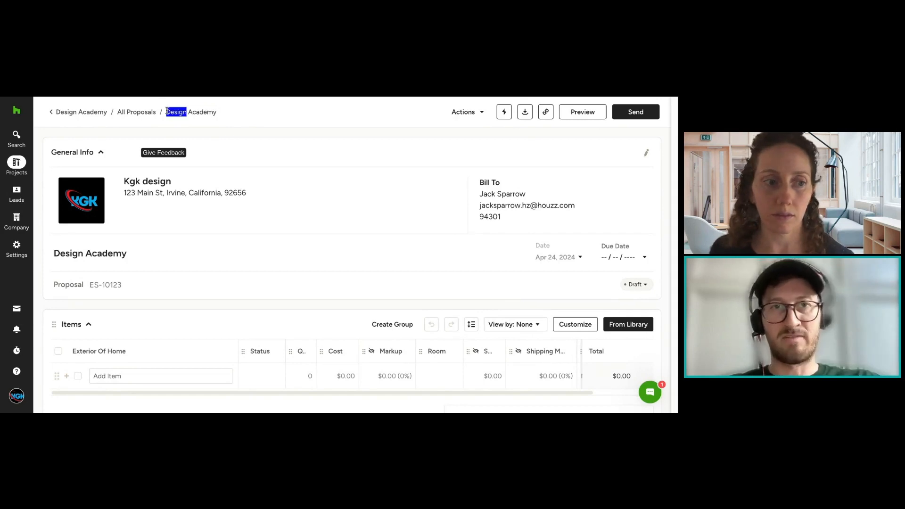
triple_click(168, 112)
left_click(253, 111)
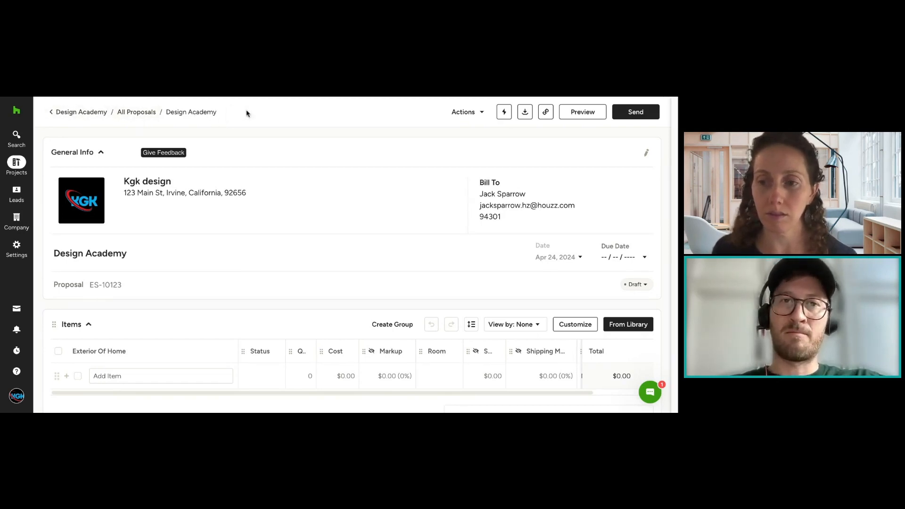
Step: Review the actions available for the proposal and the signature section near its end
left_click(483, 114)
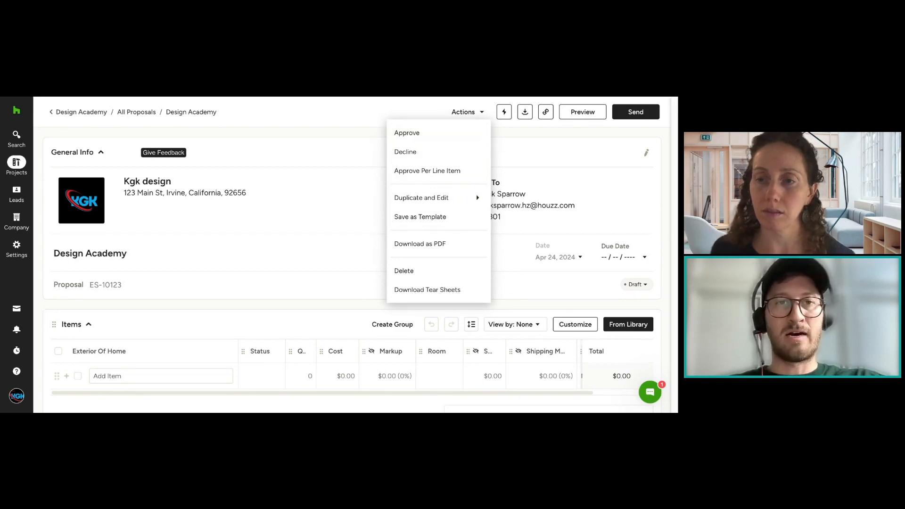
scroll(384, 172, "down", 10)
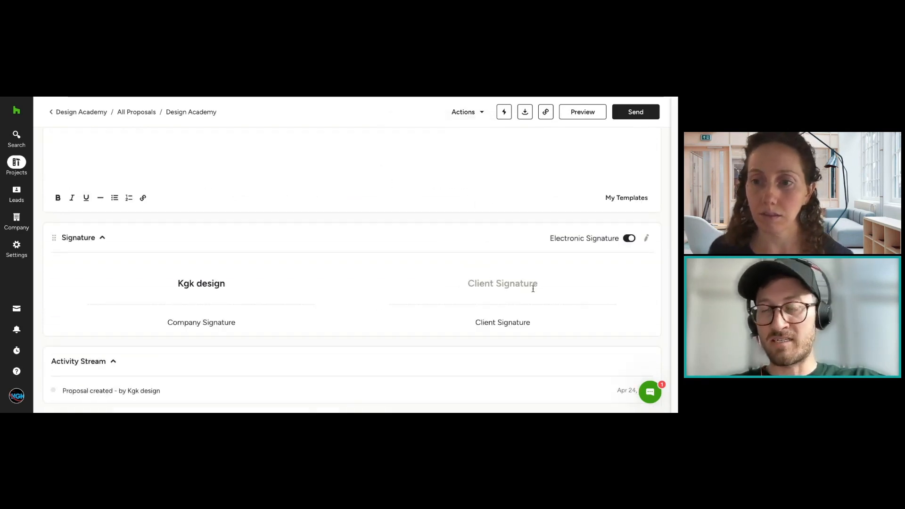
scroll(552, 302, "up", 3)
scroll(542, 330, "down", 3)
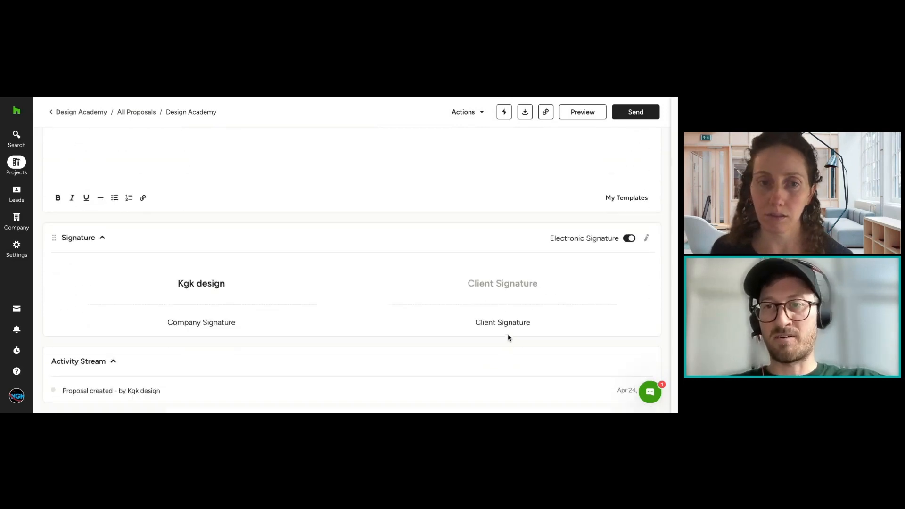
scroll(521, 317, "up", 10)
Step: Examine the proposal's approval, duplication, template and delete actions, then close the billing details without changes
left_click(482, 113)
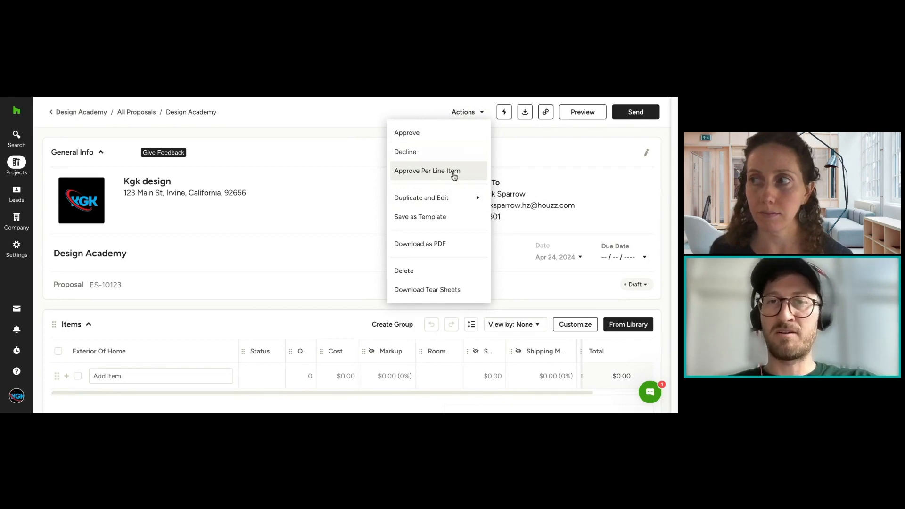
mouse_move(470, 205)
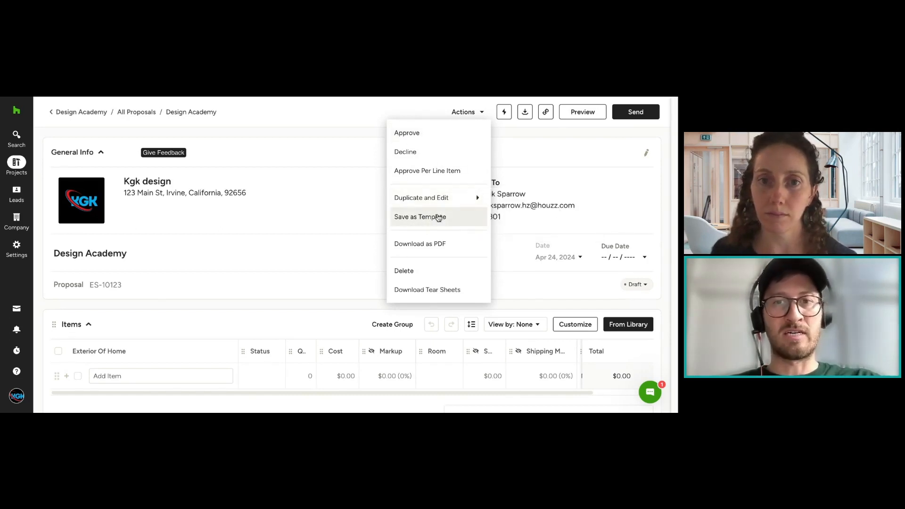
left_click(359, 151)
scroll(409, 155, "down", 1)
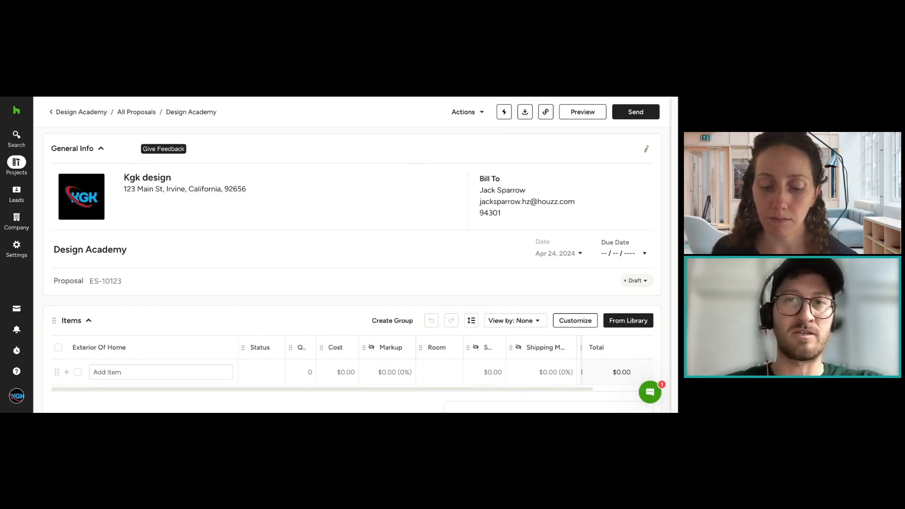
left_click(471, 112)
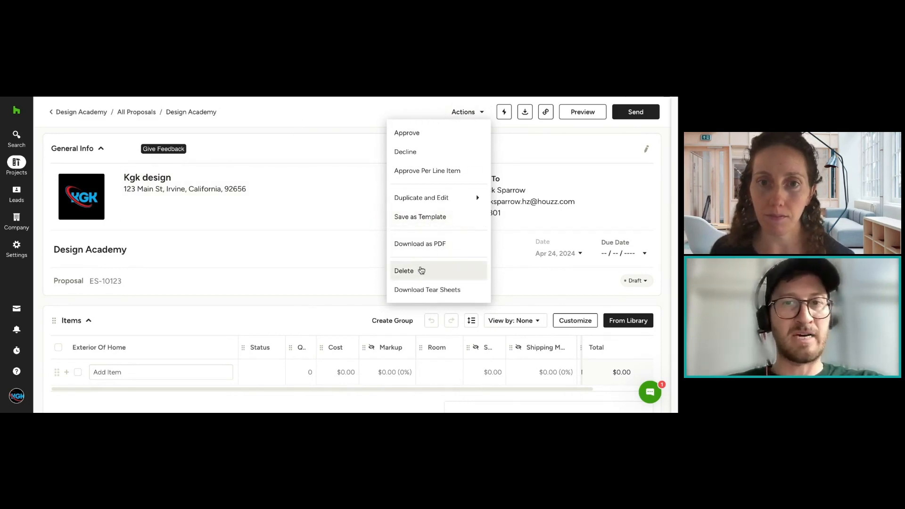
left_click(335, 127)
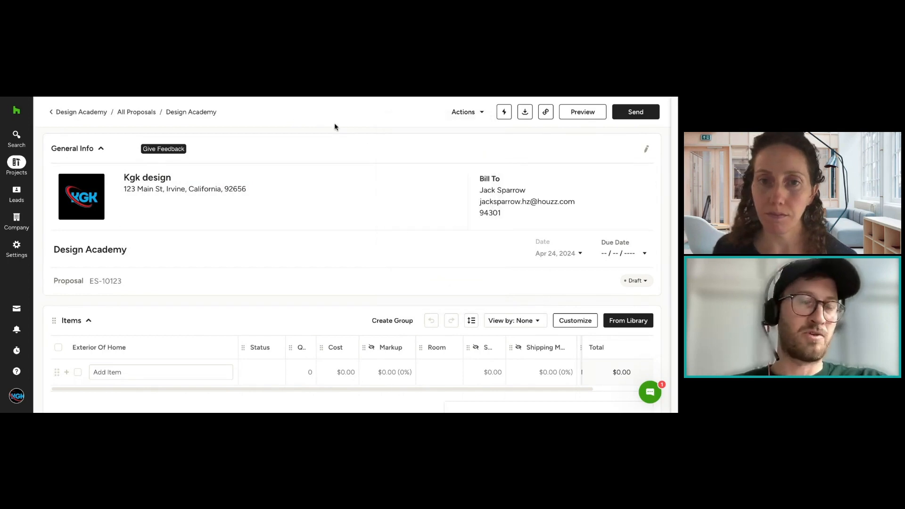
left_click(461, 114)
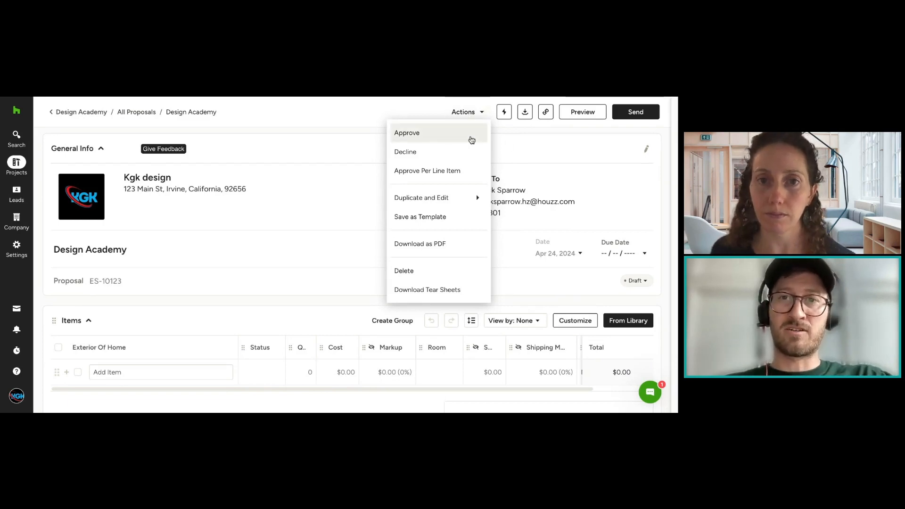
left_click(543, 182)
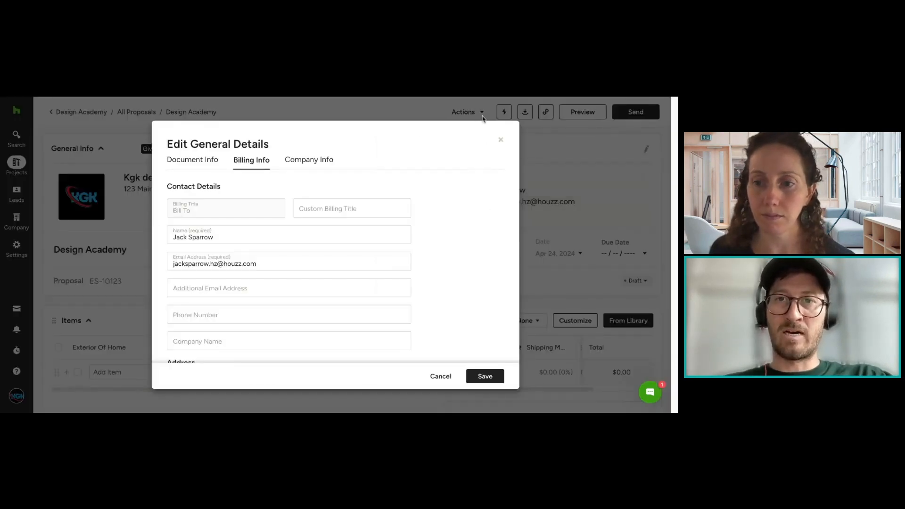
left_click(501, 141)
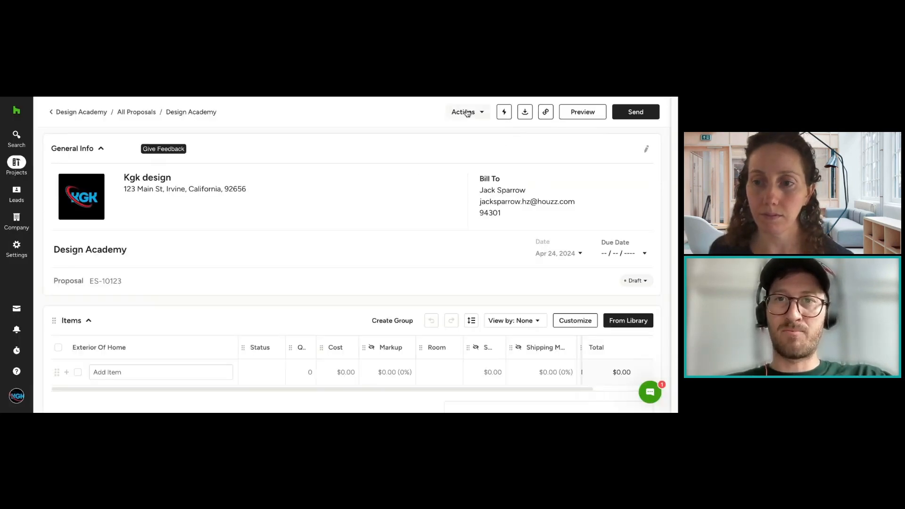
Step: Examine the Next Steps options in the proposal's automations, then collapse them
left_click(507, 115)
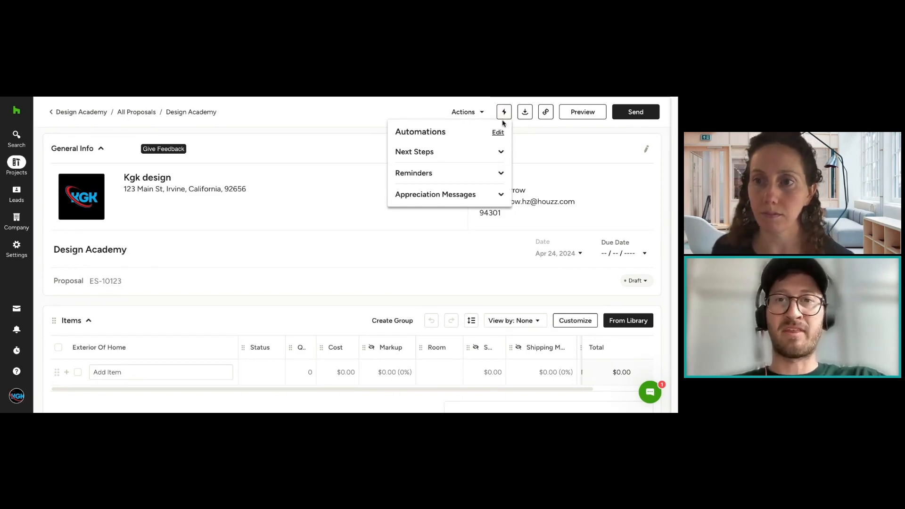
left_click(493, 151)
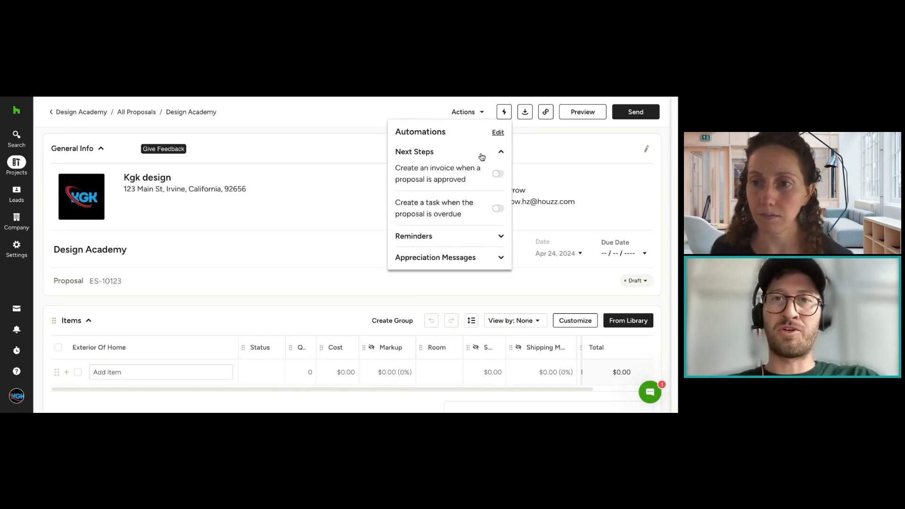
left_click(430, 153)
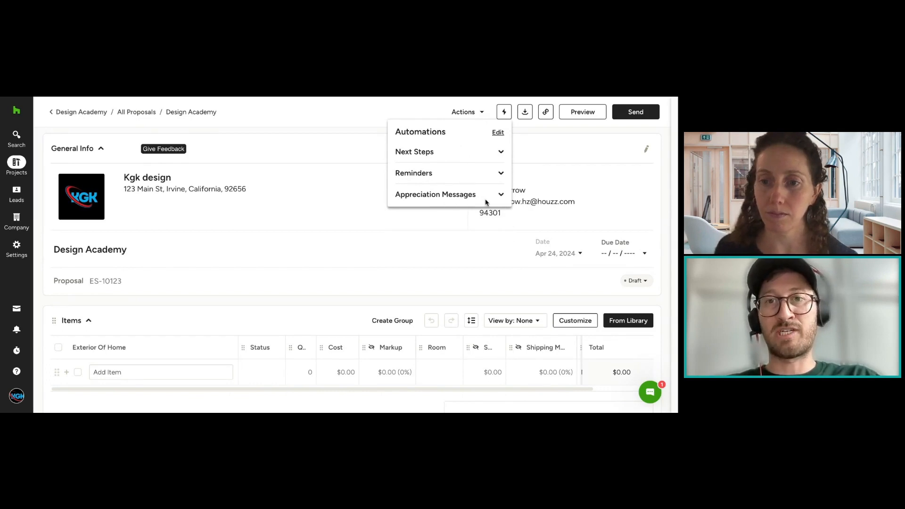
left_click(466, 154)
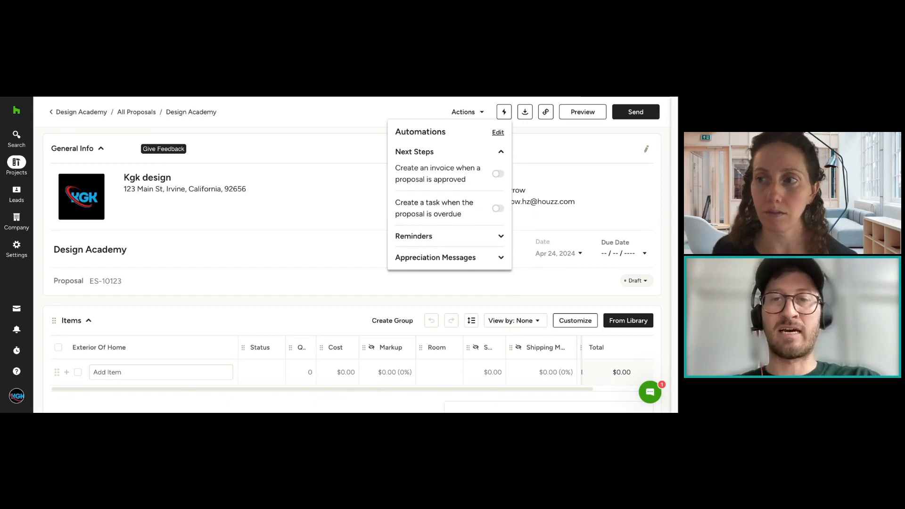
left_click(479, 153)
Step: Expand the Reminders automations and switch the client email reminder to review the proposal on and back off
left_click(447, 173)
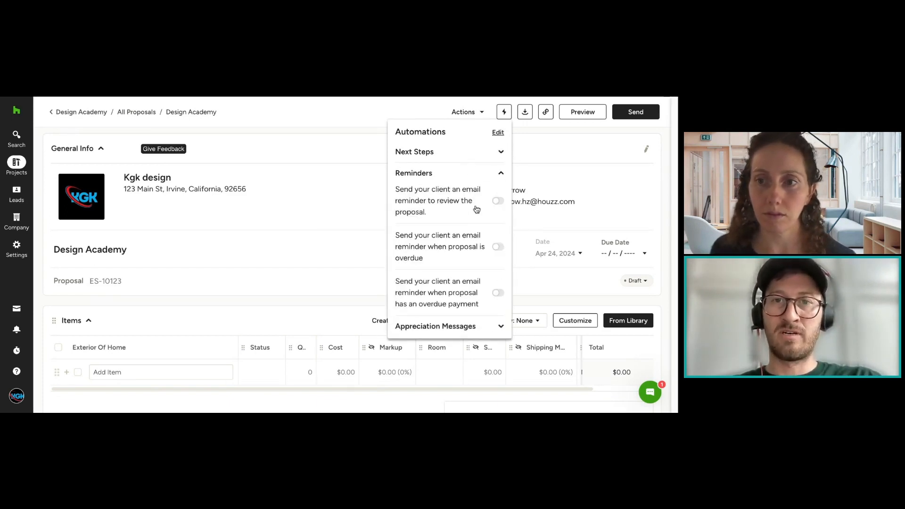
left_click(498, 202)
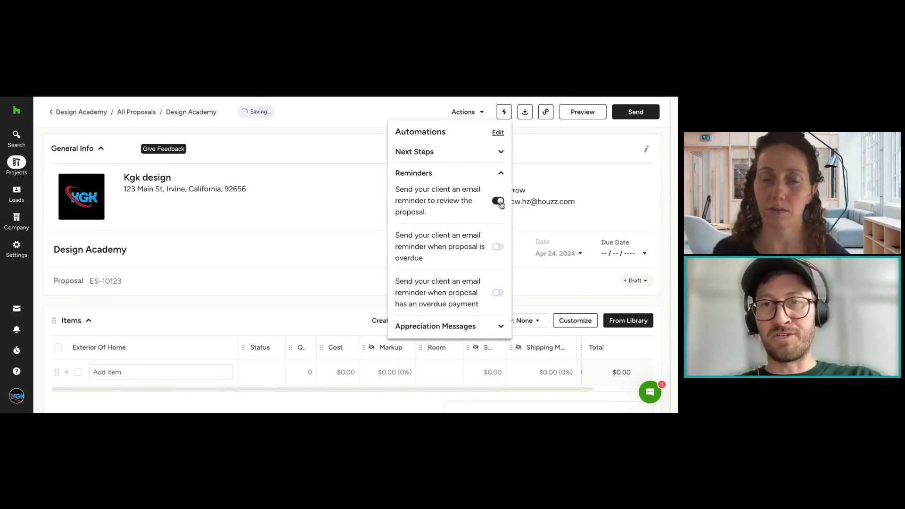
left_click(500, 203)
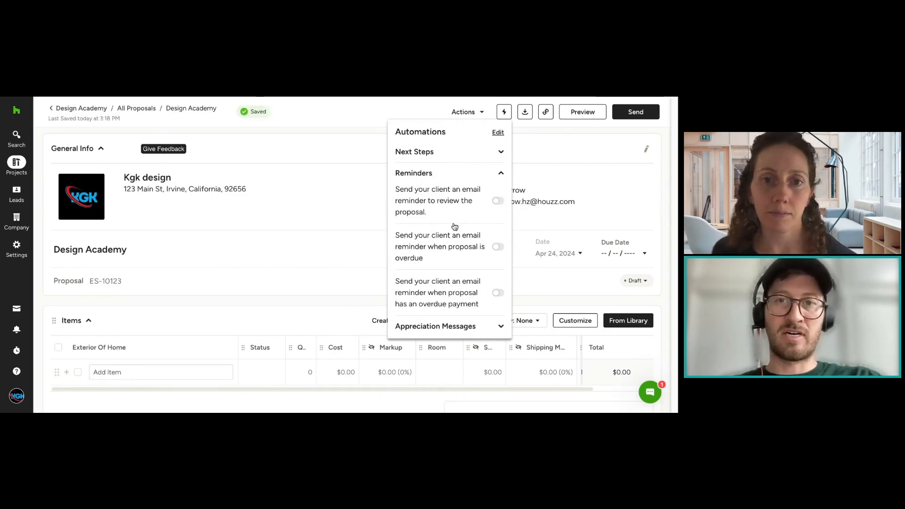
Step: Collapse the Reminders automations and expand Appreciation Messages to view the thank-you email option
scroll(485, 235, "down", 2)
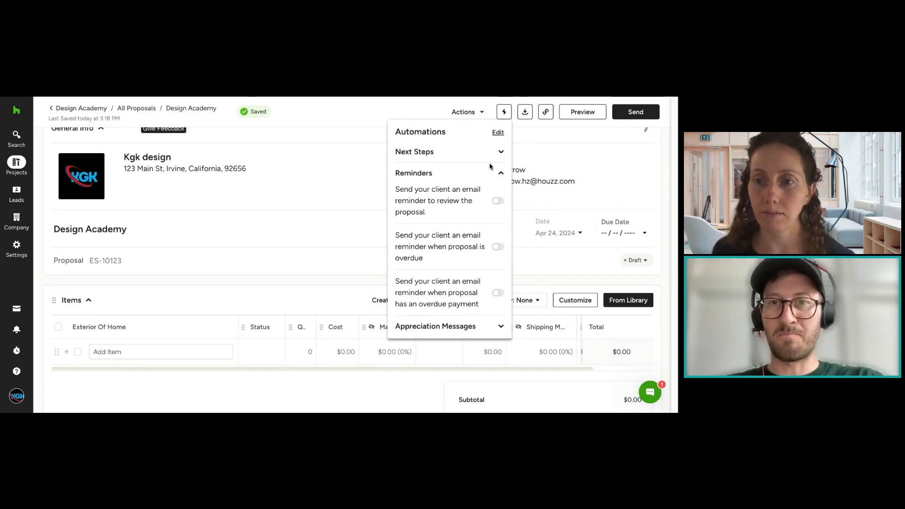
left_click(476, 174)
left_click(468, 196)
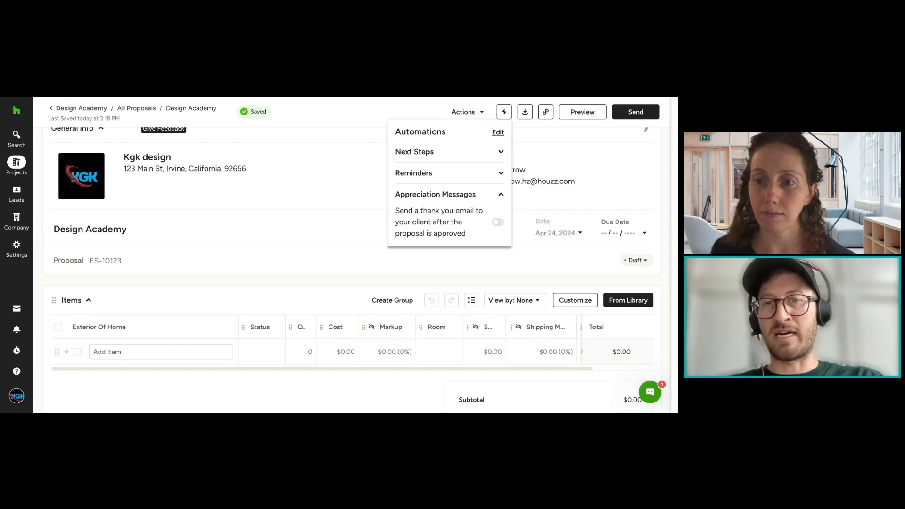
Step: Open the proposal's automations for editing and examine the Next Steps defaults and the reminder email templates
left_click(499, 134)
left_click(245, 167)
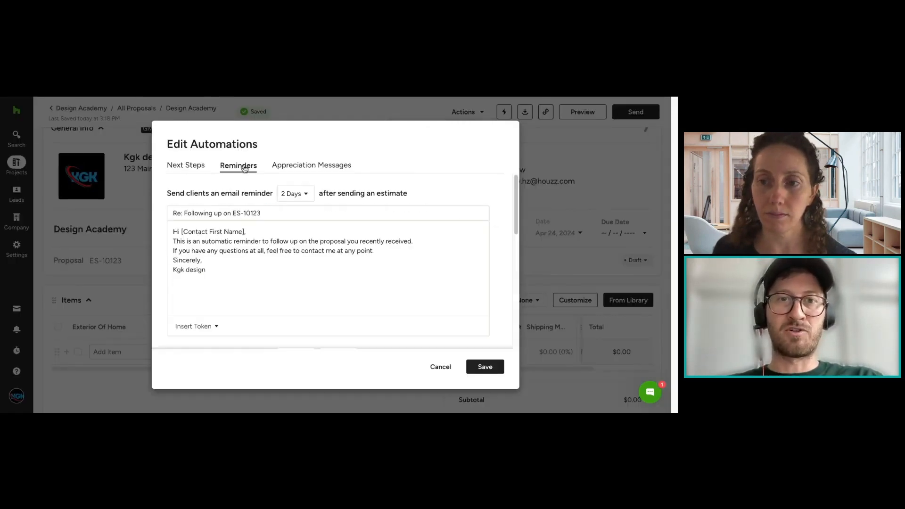
scroll(386, 273, "down", 1)
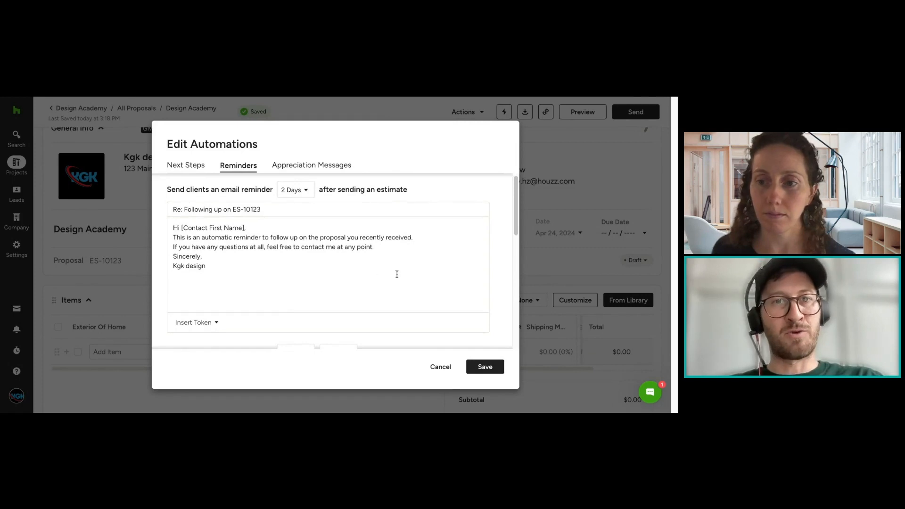
left_click(191, 166)
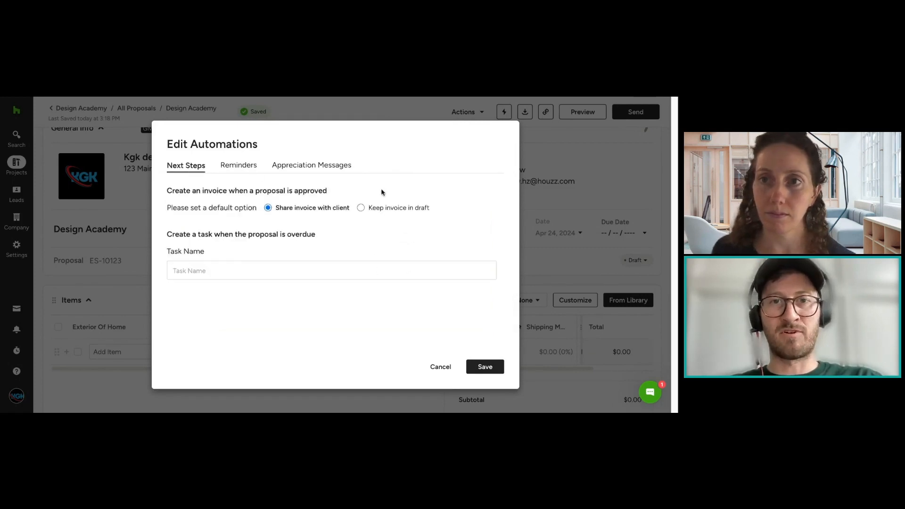
left_click(239, 166)
scroll(366, 242, "down", 4)
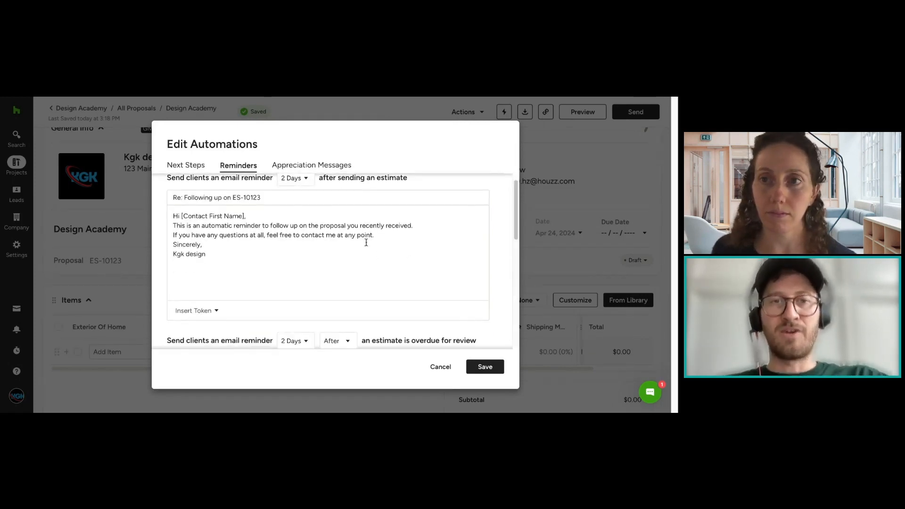
scroll(427, 246, "down", 4)
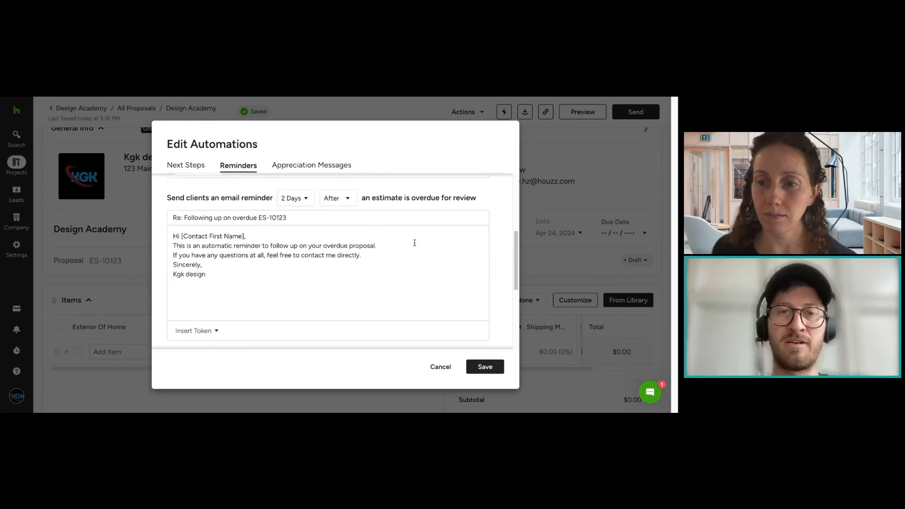
Step: Examine the day-interval choices and message text of the reminder for estimates overdue for review, without changing them
left_click(291, 199)
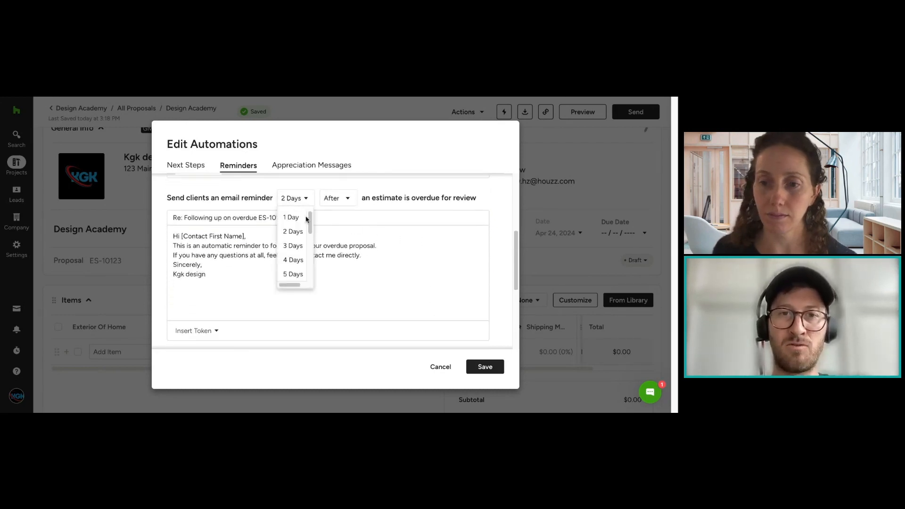
left_click(401, 269)
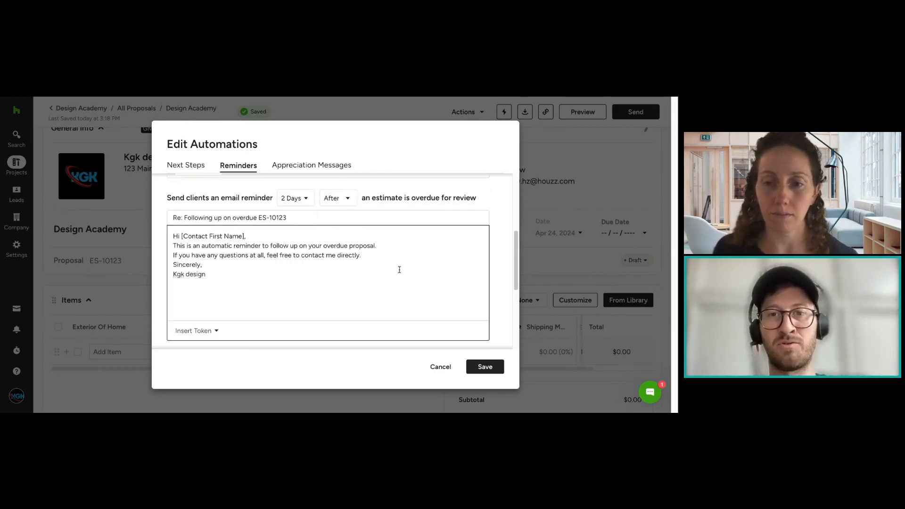
left_click(305, 198)
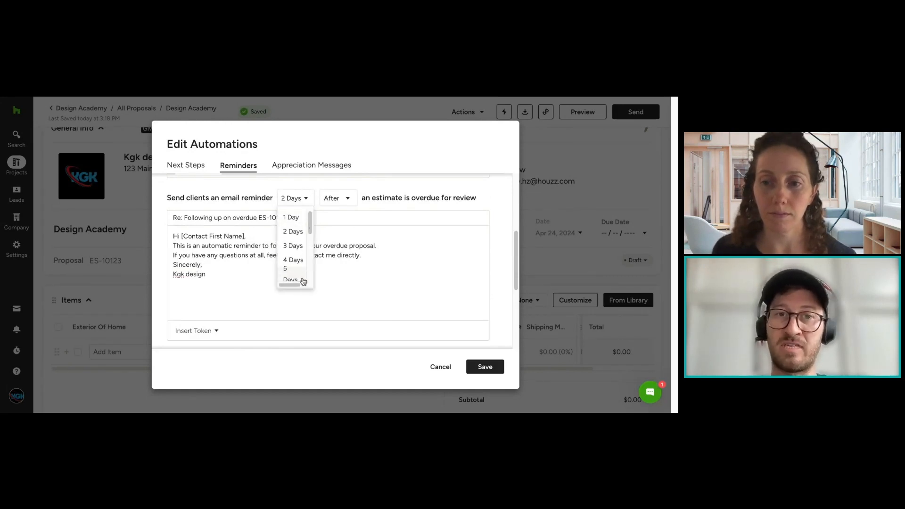
left_click(378, 225)
left_click_drag(155, 196, 418, 233)
left_click(451, 286)
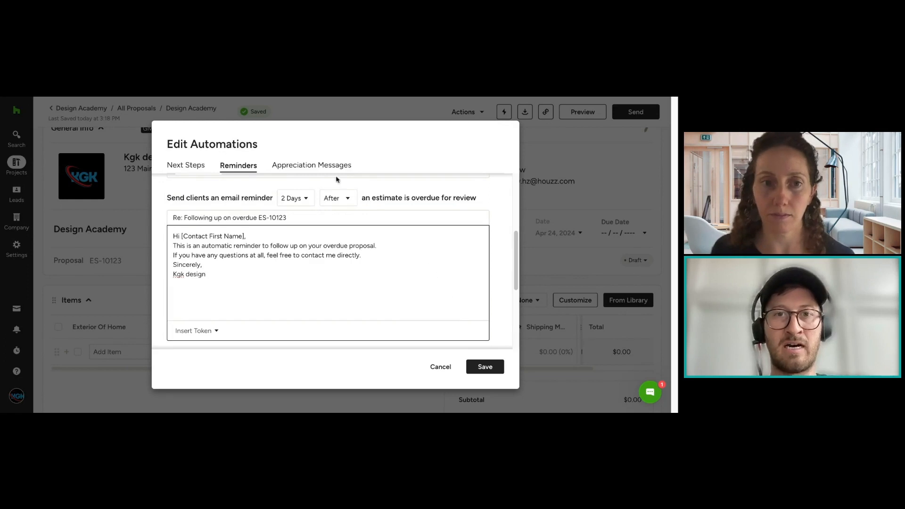
Step: Review the appreciation message and the reminder email texts, then close the automations editor without saving
left_click(321, 165)
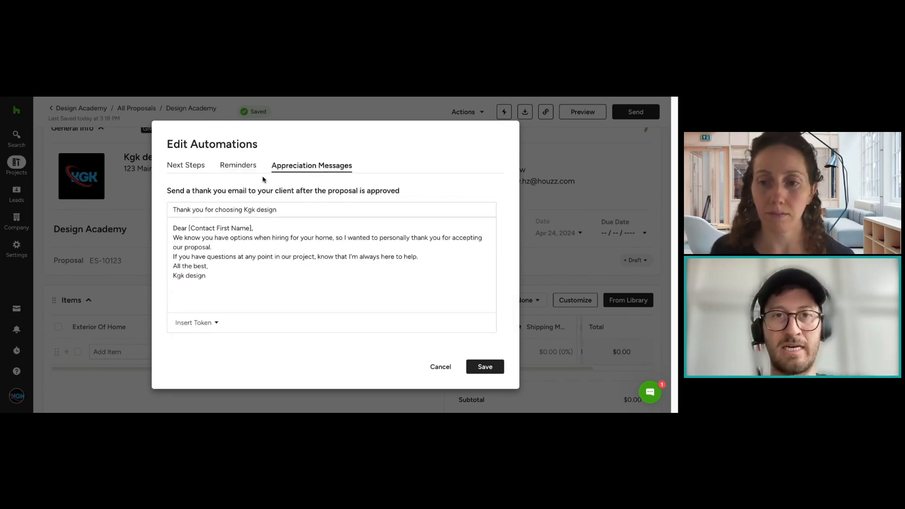
left_click(243, 166)
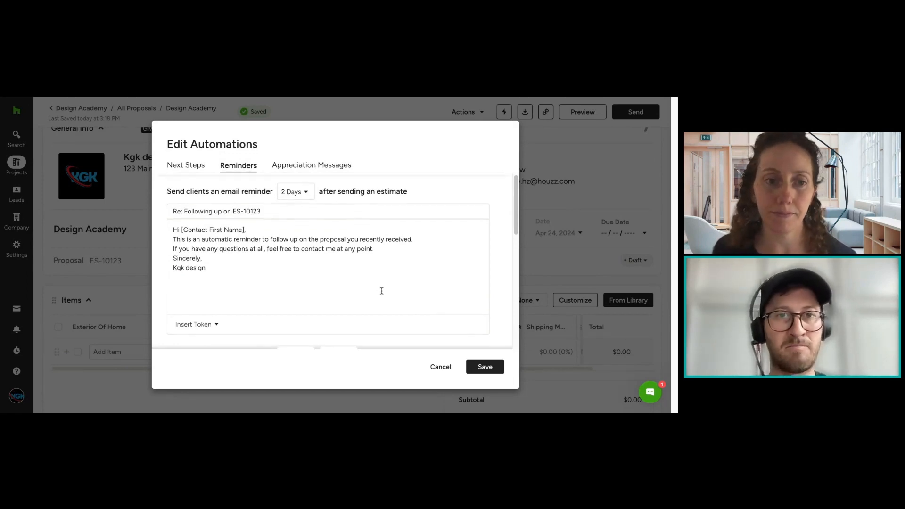
scroll(379, 290, "down", 3)
scroll(378, 291, "down", 2)
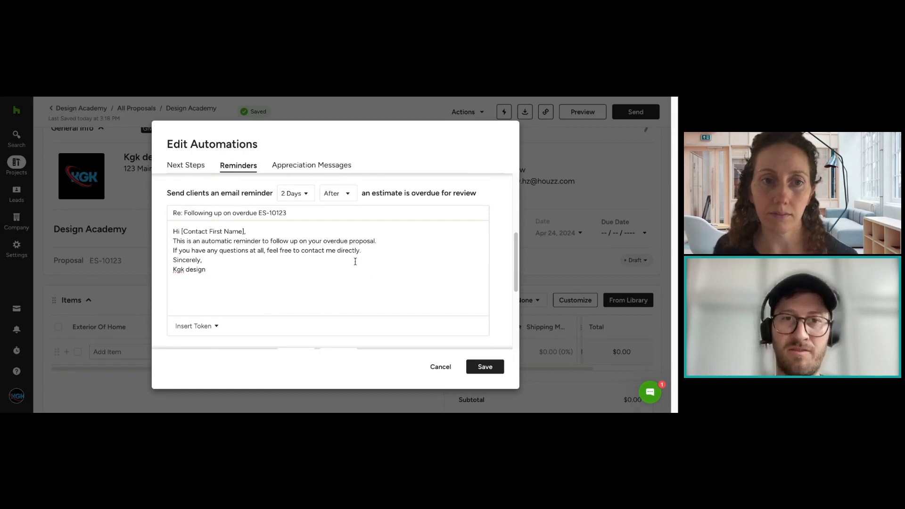
left_click_drag(362, 256, 268, 238)
left_click(268, 238)
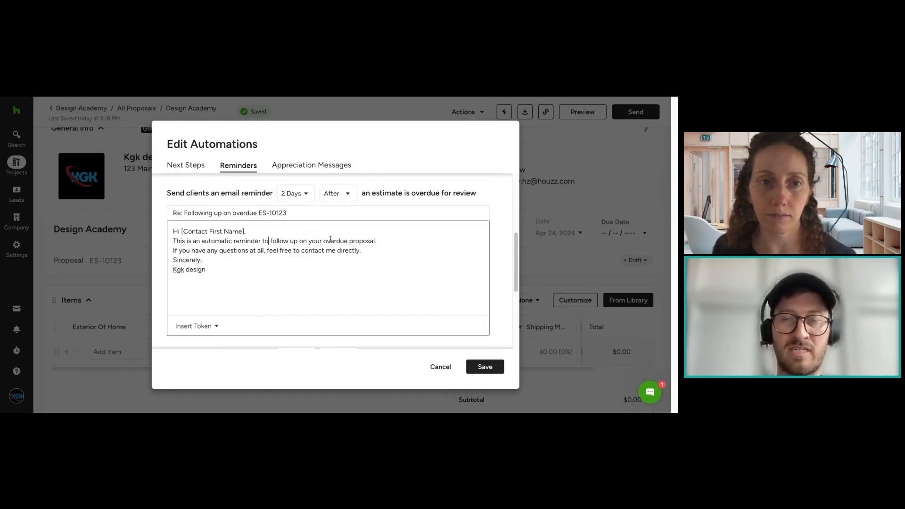
left_click(441, 367)
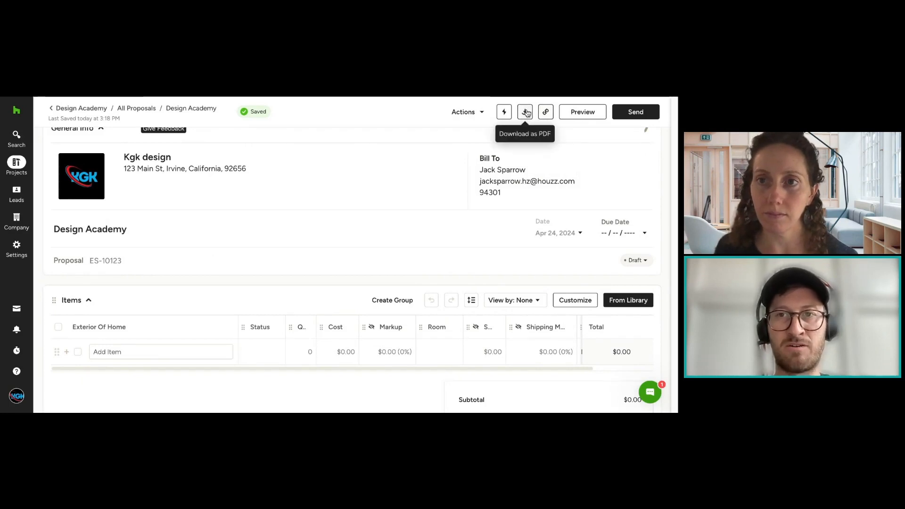
Step: Examine the proposal's PDF download and link options
left_click(526, 112)
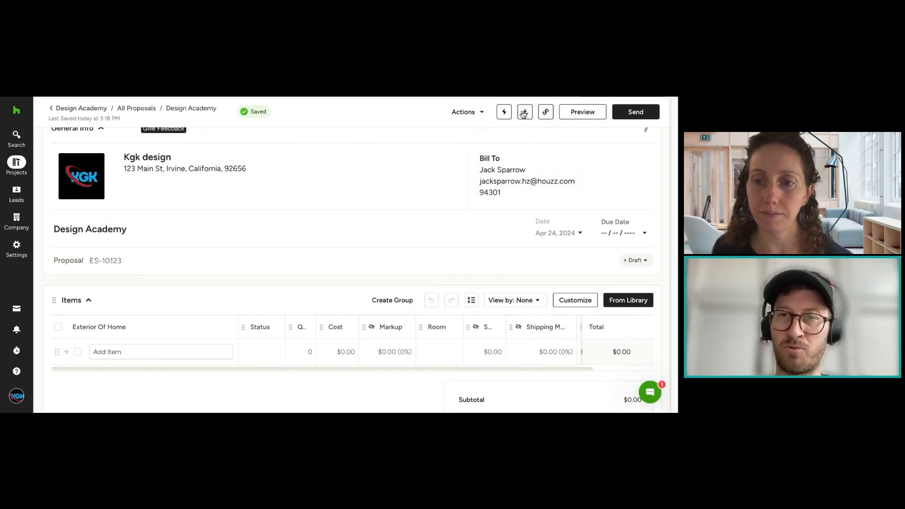
left_click(480, 113)
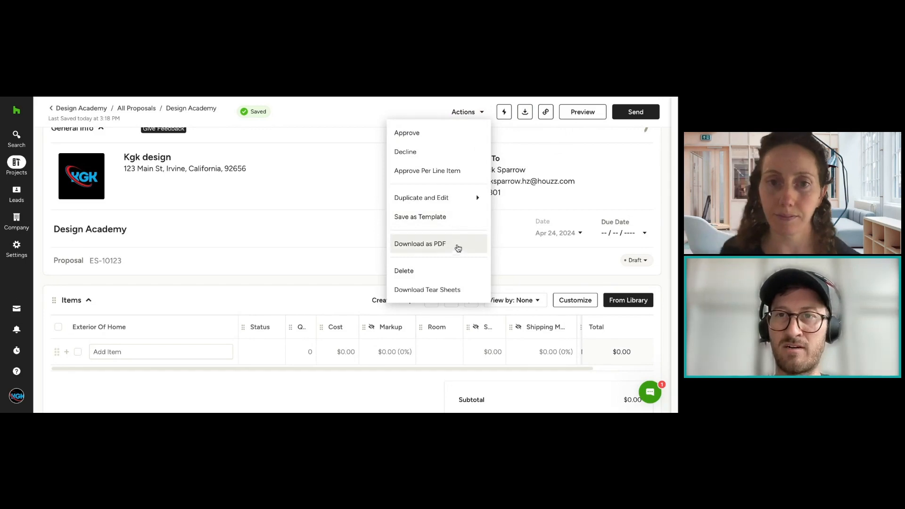
left_click(572, 156)
left_click(498, 141)
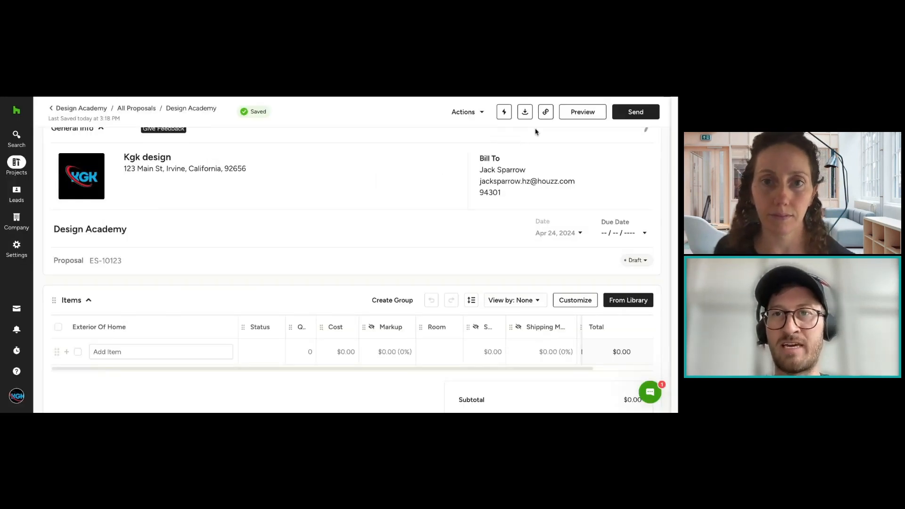
left_click(545, 114)
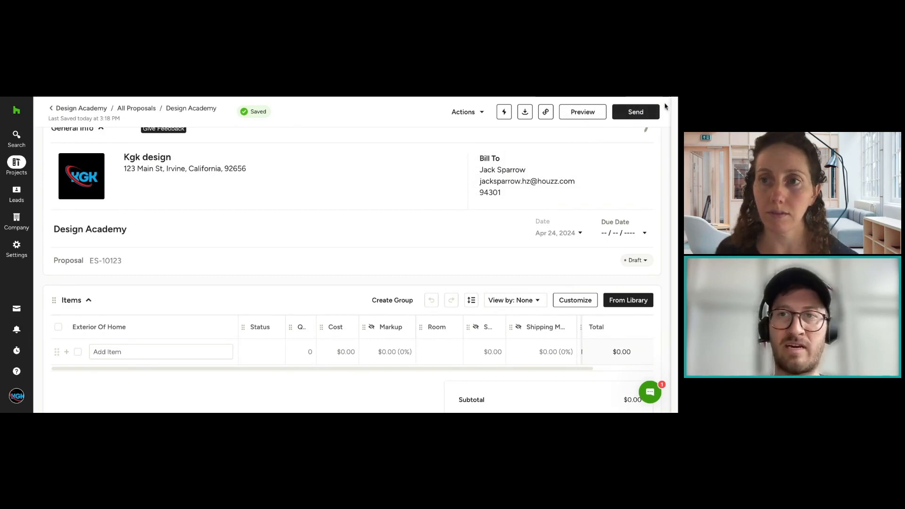
Step: Review the proposal's list of actions again, then reopen its automations and expand Next Steps
scroll(609, 190, "up", 1)
scroll(608, 190, "up", 1)
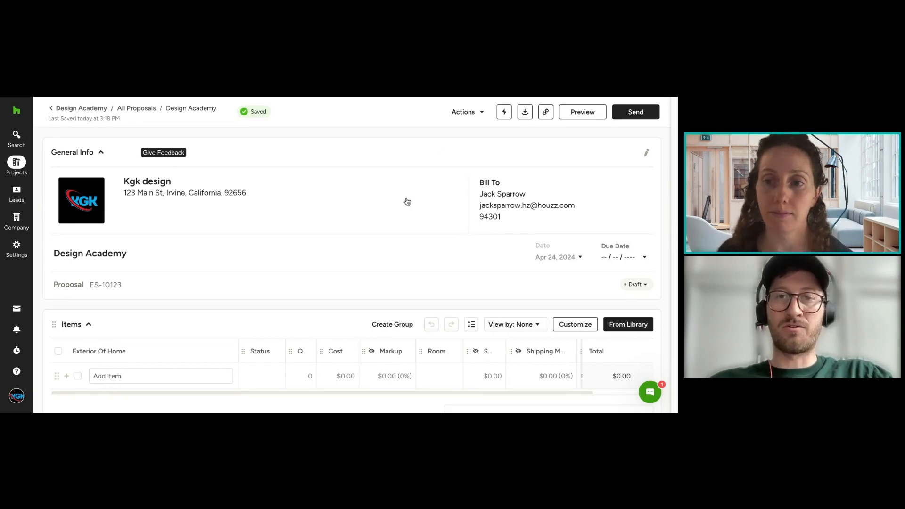
left_click(476, 116)
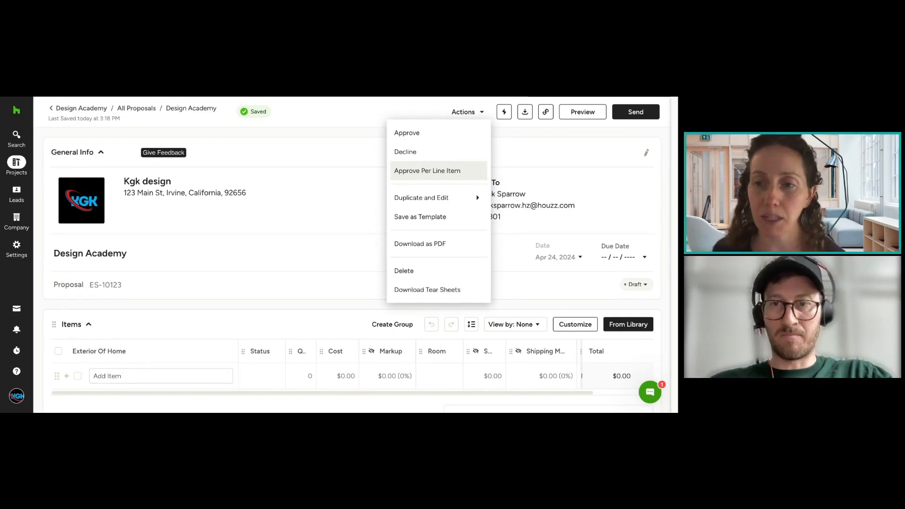
left_click(506, 137)
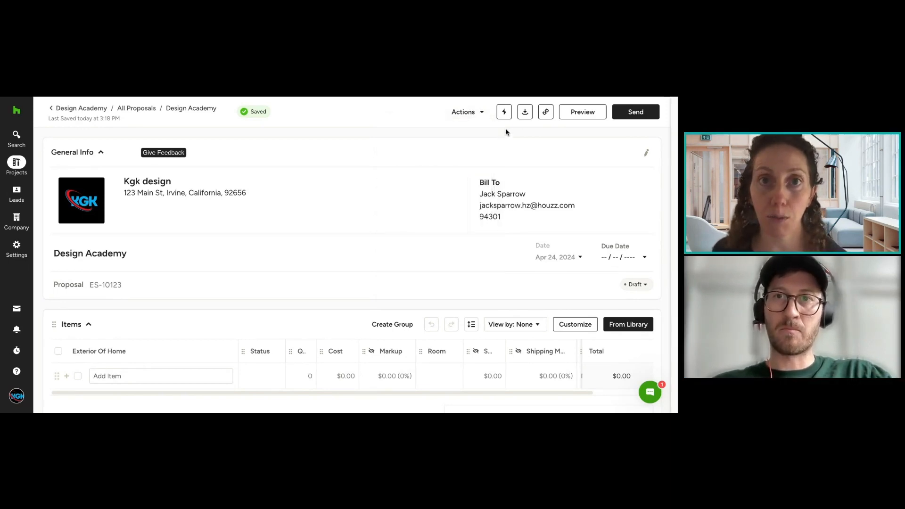
left_click(504, 112)
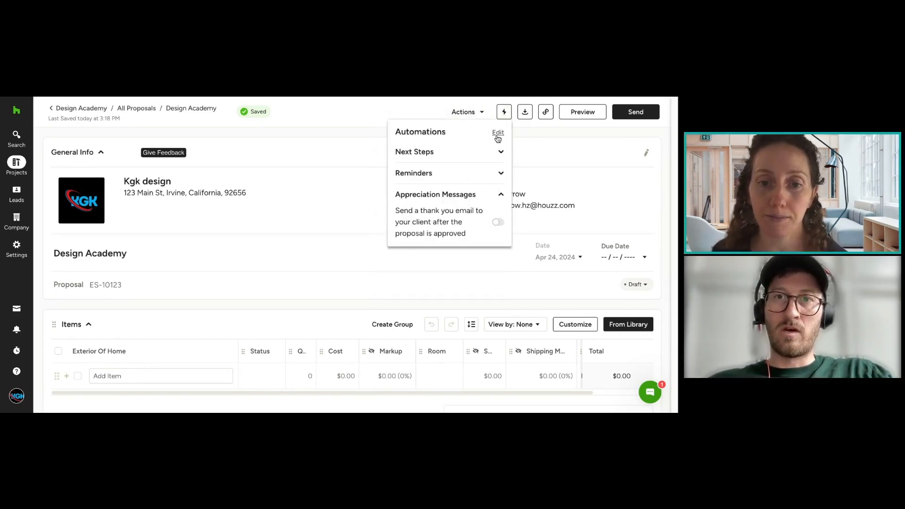
left_click(489, 151)
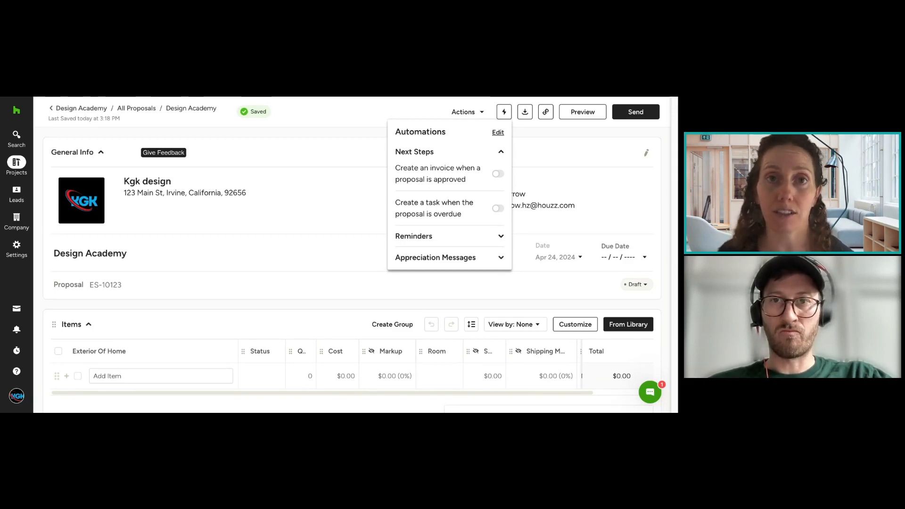
Step: Examine which sections can be kept when saving the proposal as a template, then close without saving
left_click(477, 115)
mouse_move(479, 198)
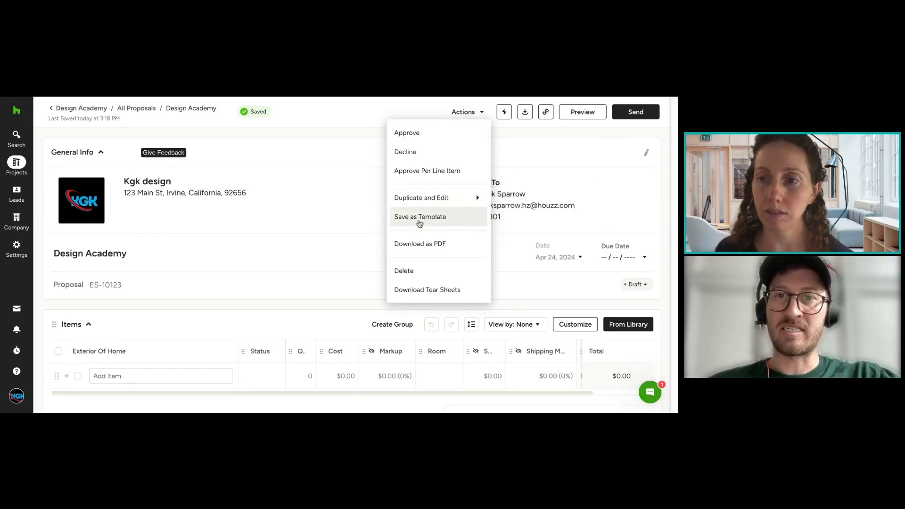
left_click(457, 221)
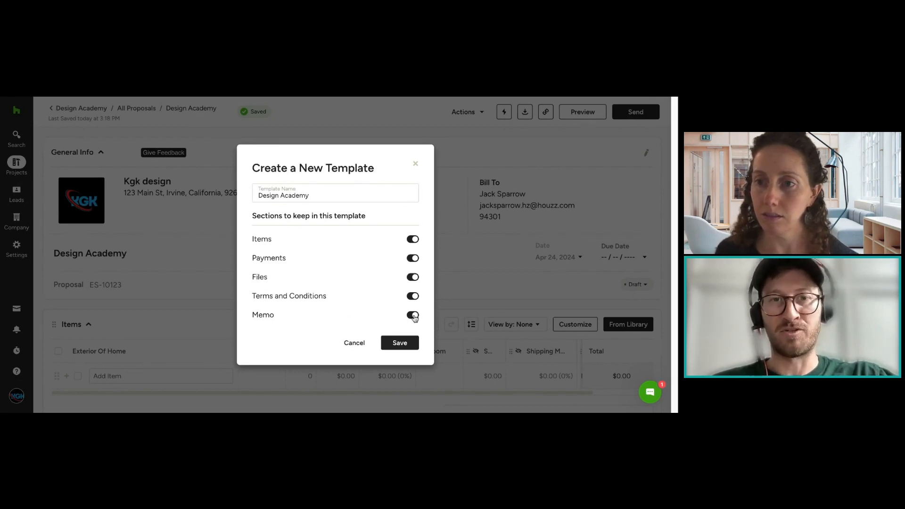
left_click(416, 164)
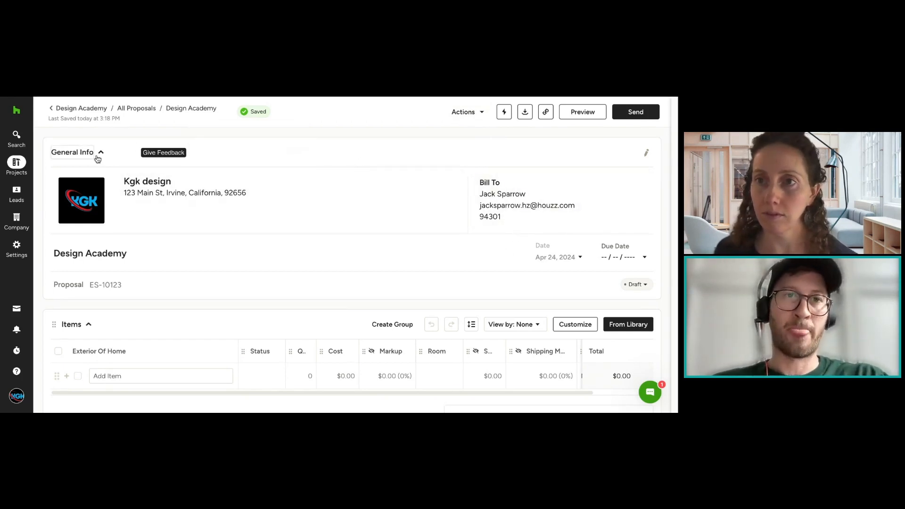
Step: Open the proposal's general details, switch the document owner to the other listed person, and set it back to Kgk design
left_click(647, 156)
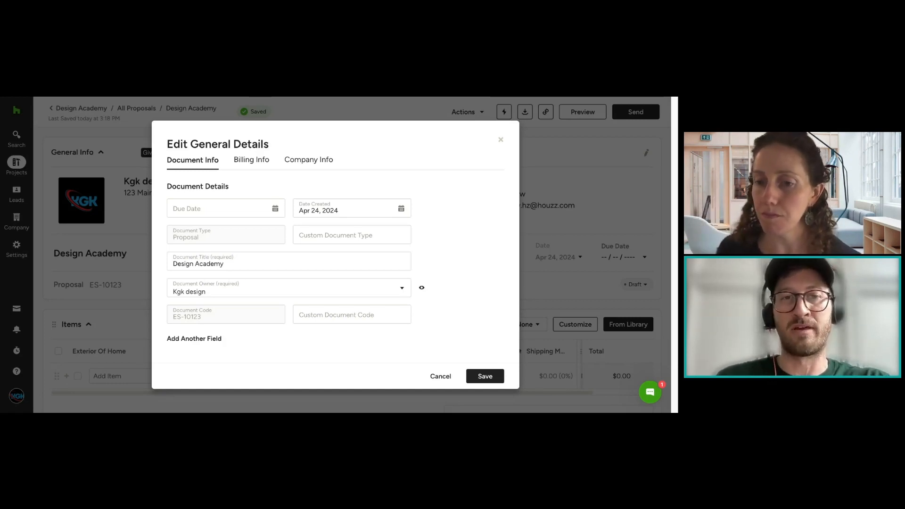
left_click(288, 288)
left_click(313, 314)
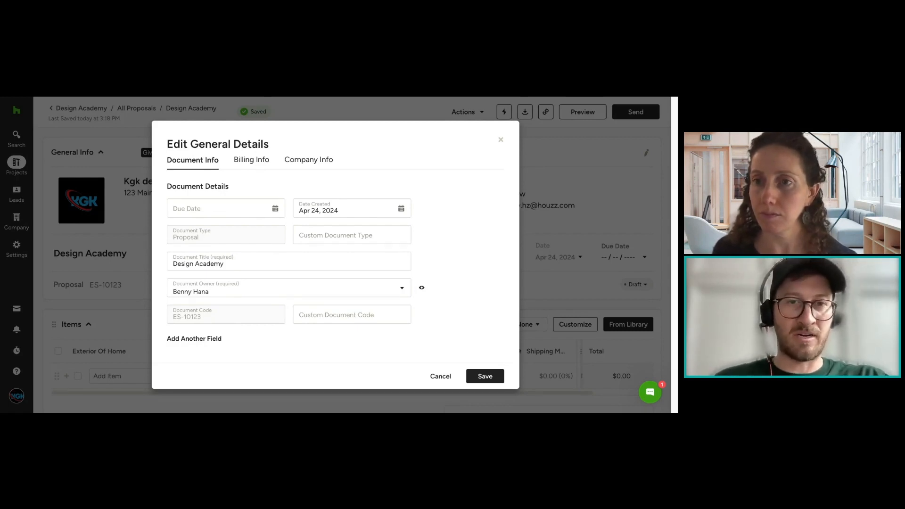
left_click(288, 288)
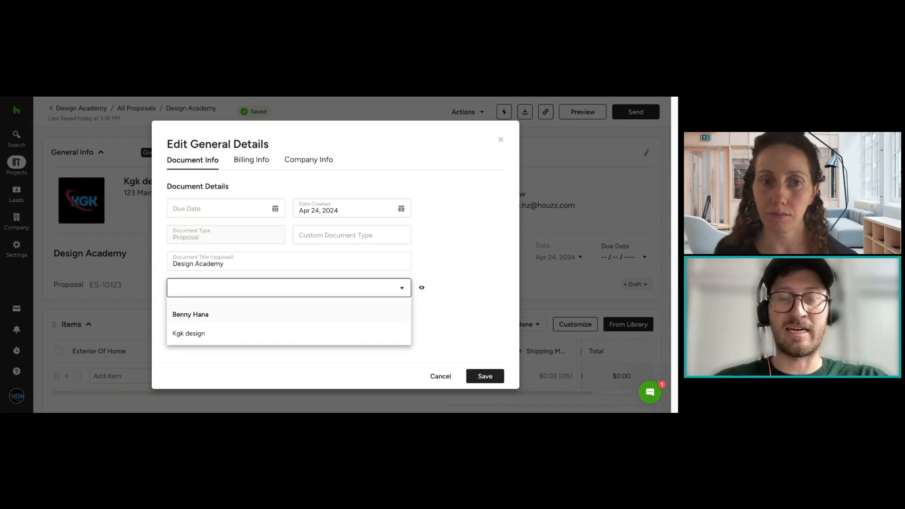
left_click(227, 336)
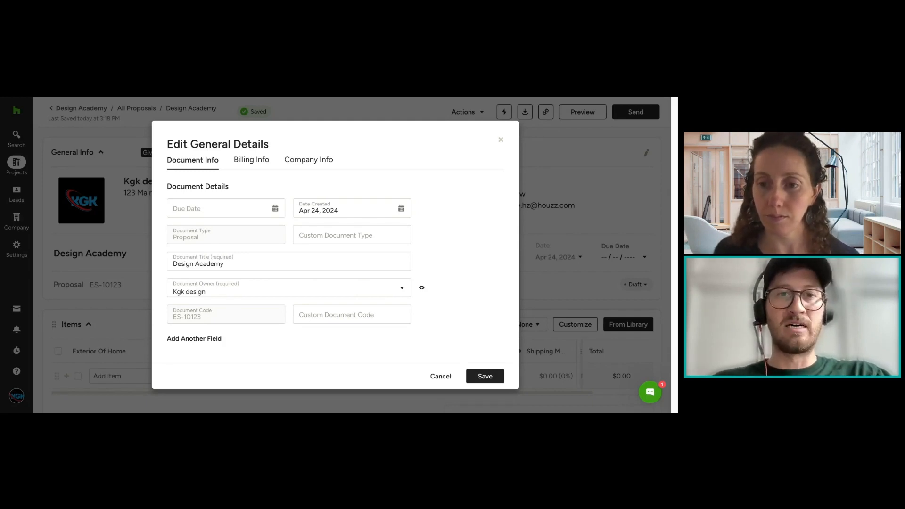
left_click(273, 295)
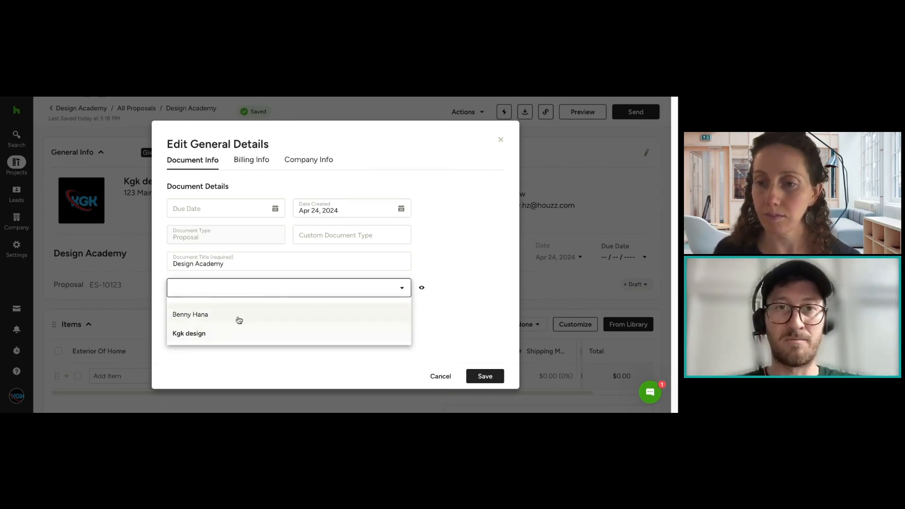
left_click(236, 333)
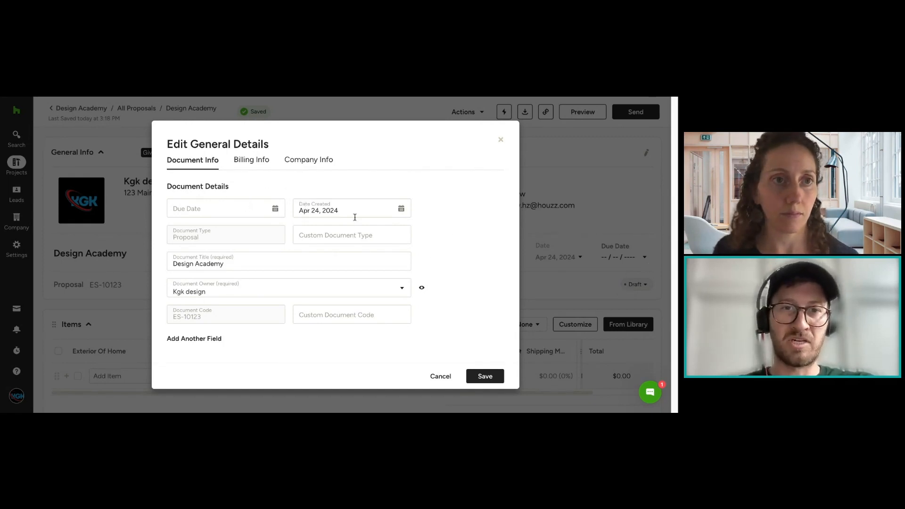
Step: Examine the contact and address fields in the billing information of the general details
left_click(239, 163)
scroll(342, 241, "down", 3)
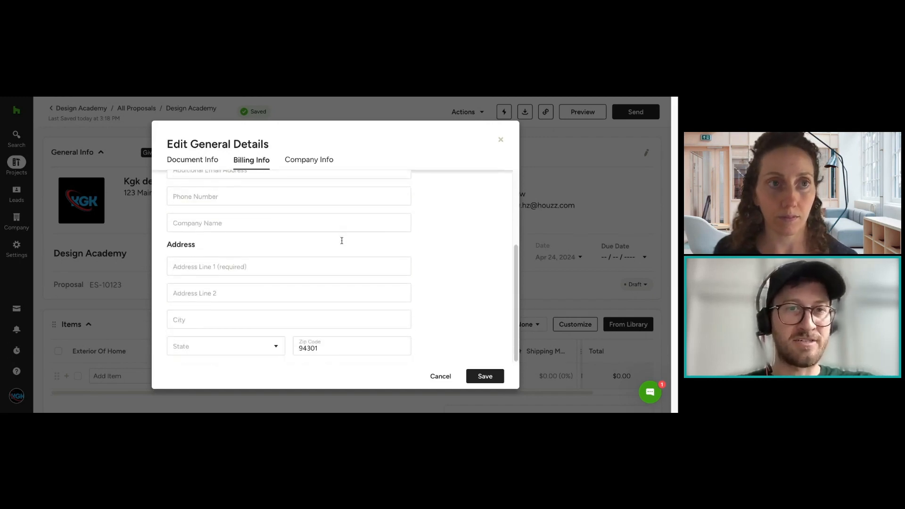
scroll(342, 245, "up", 3)
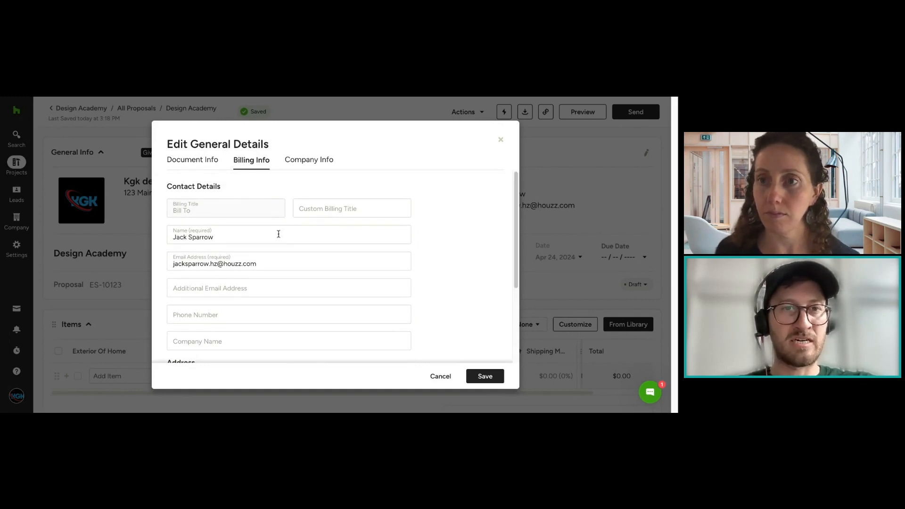
scroll(399, 248, "down", 3)
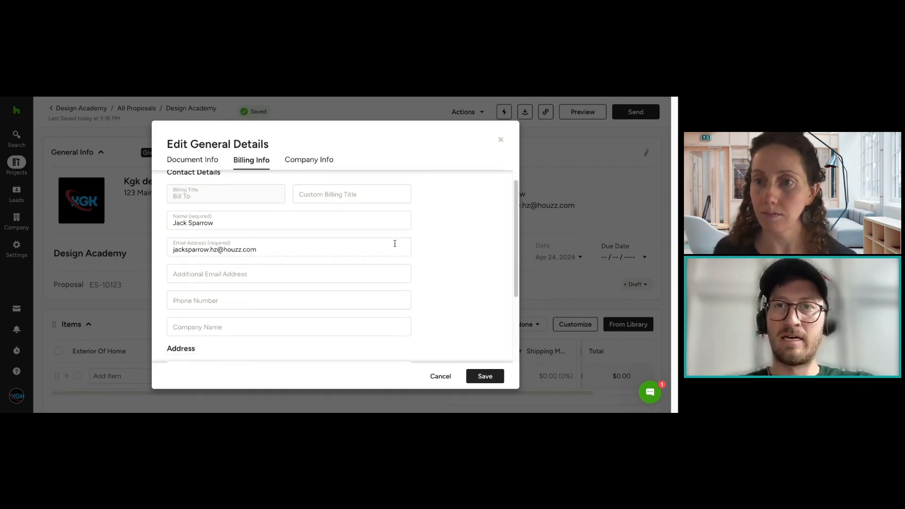
scroll(377, 238, "up", 3)
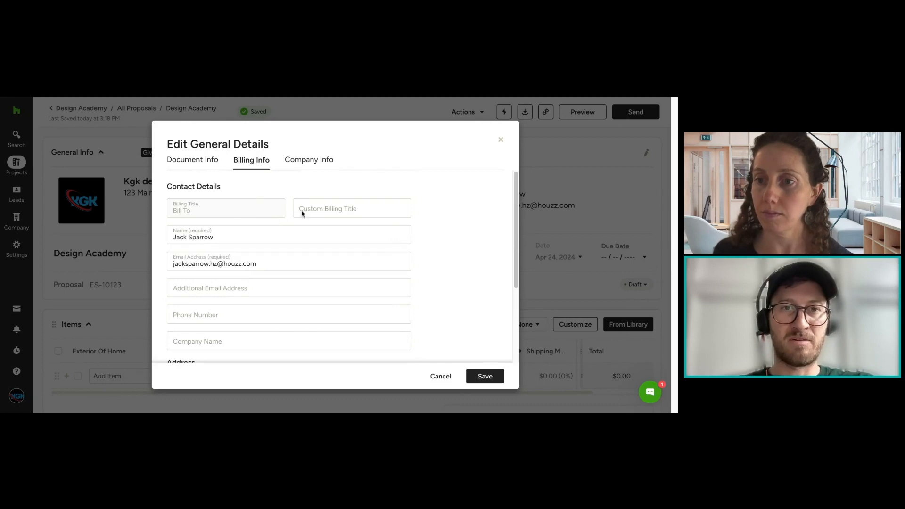
Step: Review the company information in the general details, then close the dialog without saving
left_click(326, 167)
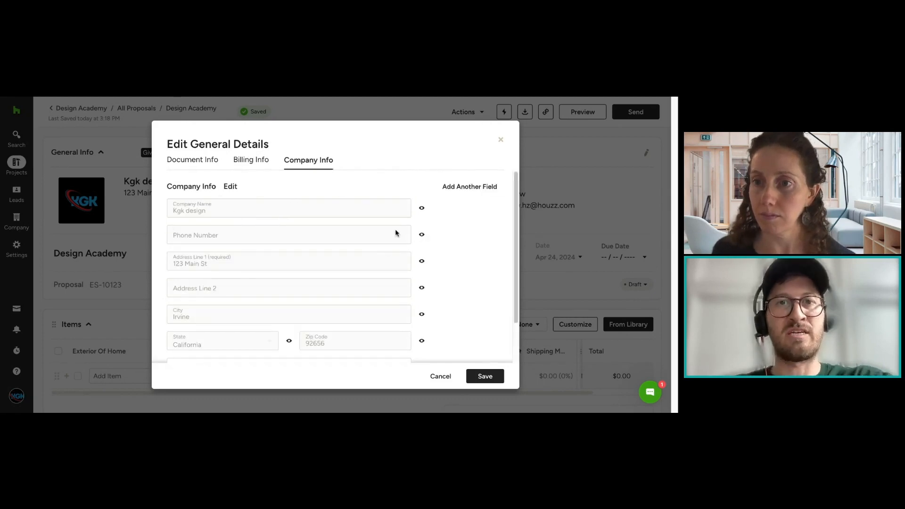
scroll(400, 224, "down", 2)
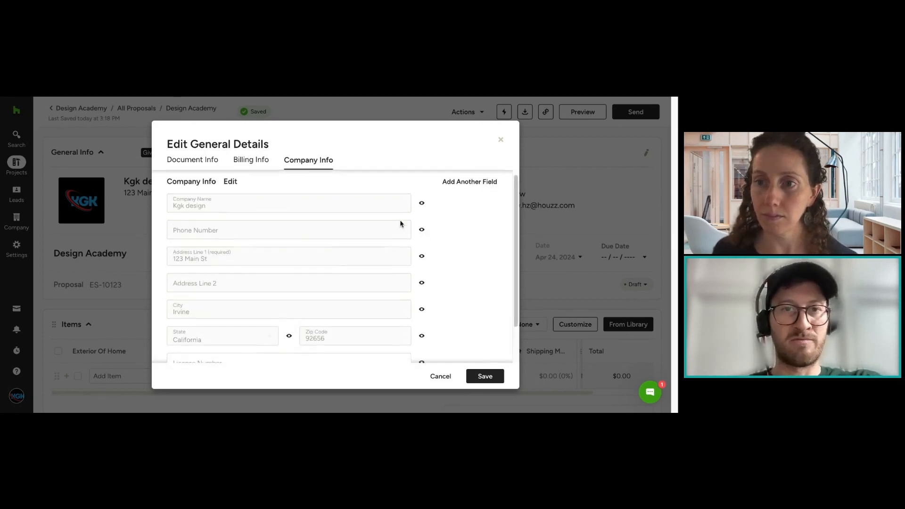
scroll(292, 206, "up", 2)
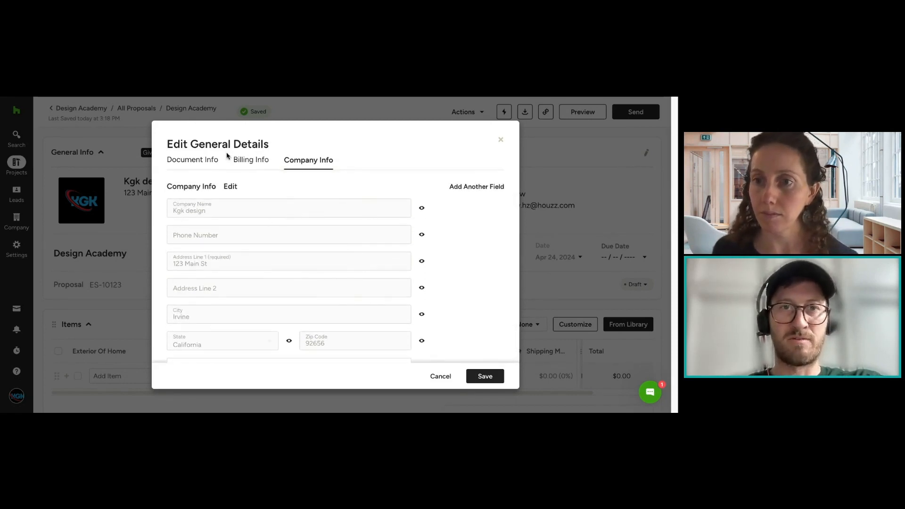
left_click(502, 141)
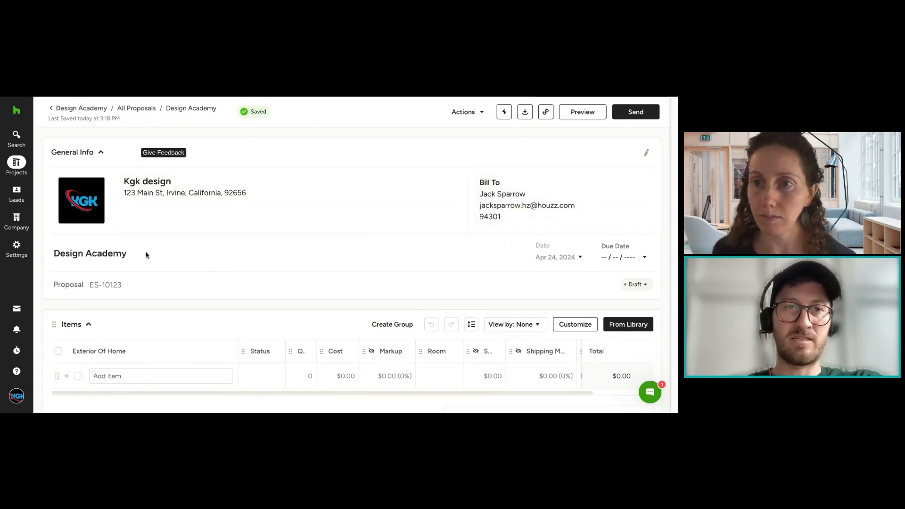
Step: Open and close the proposal title for editing, then switch the date display to Show date and back to Hide
left_click(110, 256)
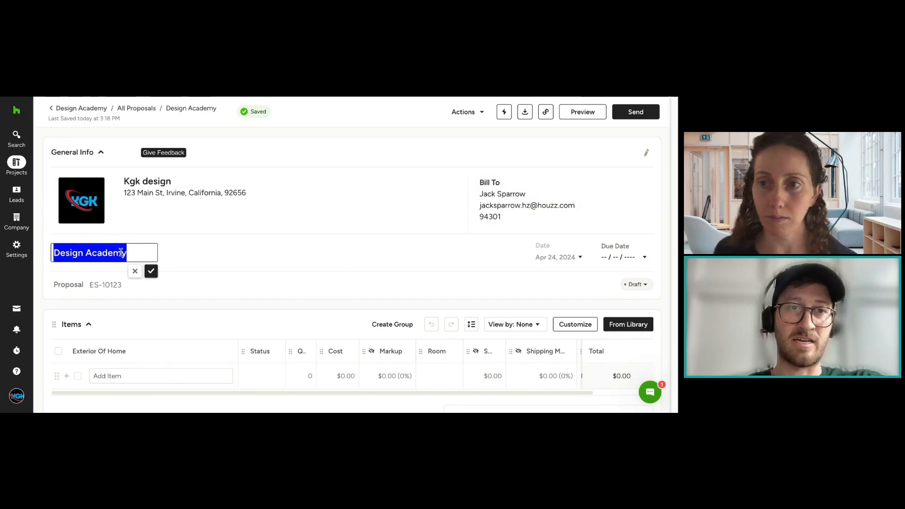
left_click(150, 271)
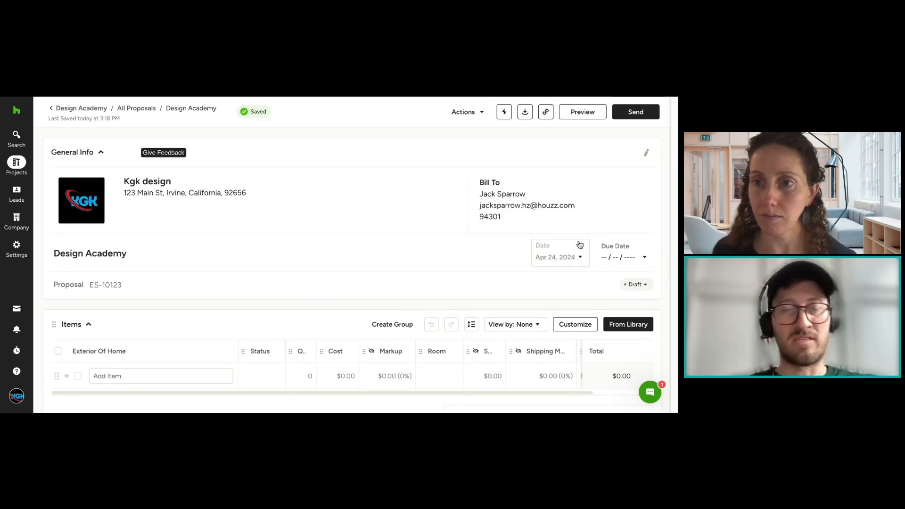
left_click(577, 258)
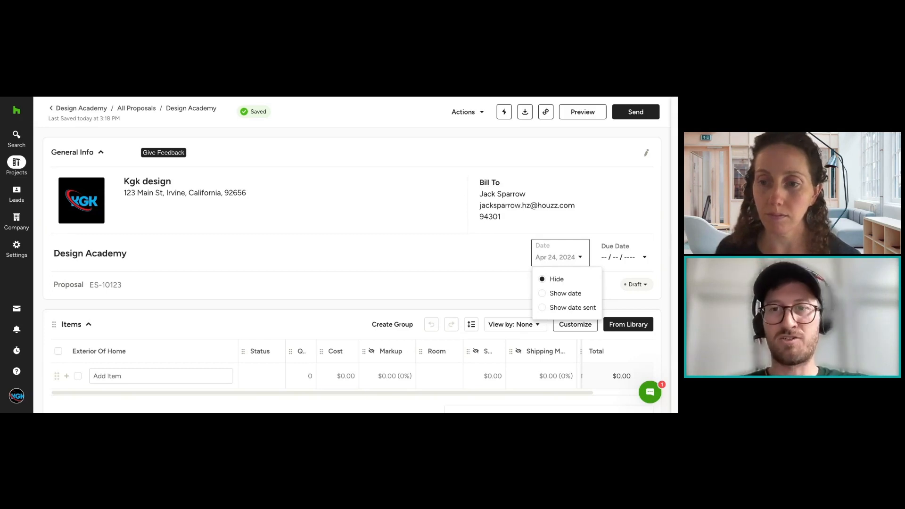
left_click(566, 294)
left_click(561, 254)
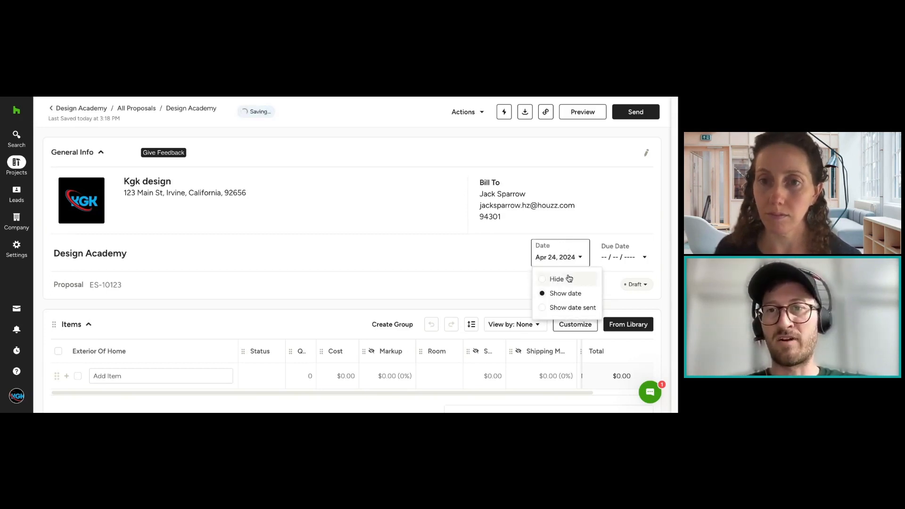
left_click(569, 279)
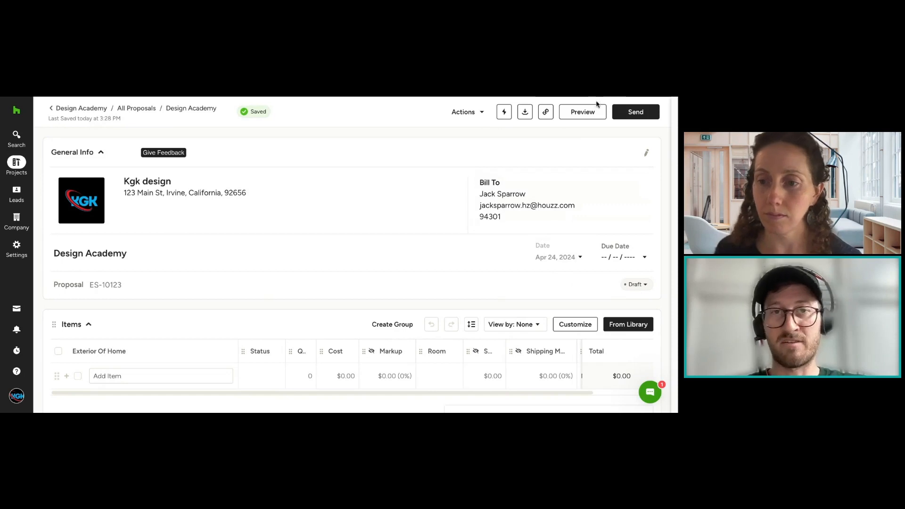
Step: Review the display options for the proposal's date without choosing another one
left_click(573, 260)
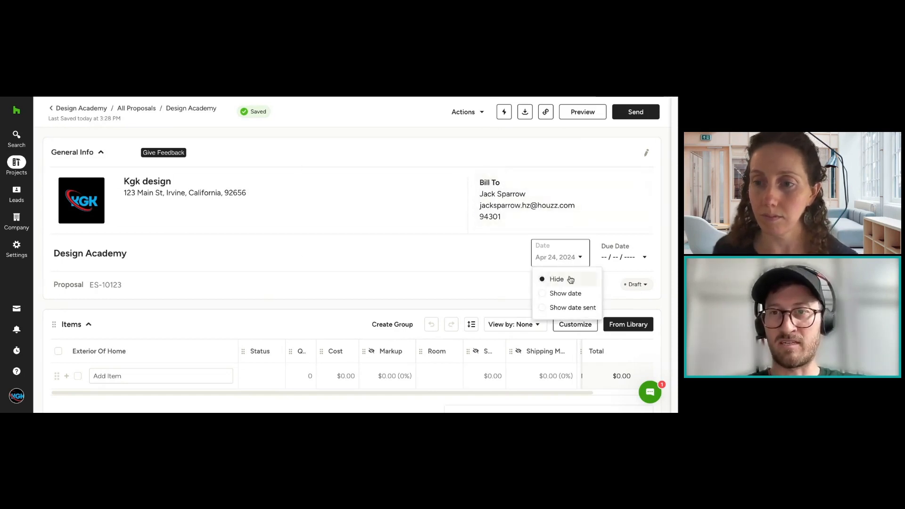
left_click(470, 240)
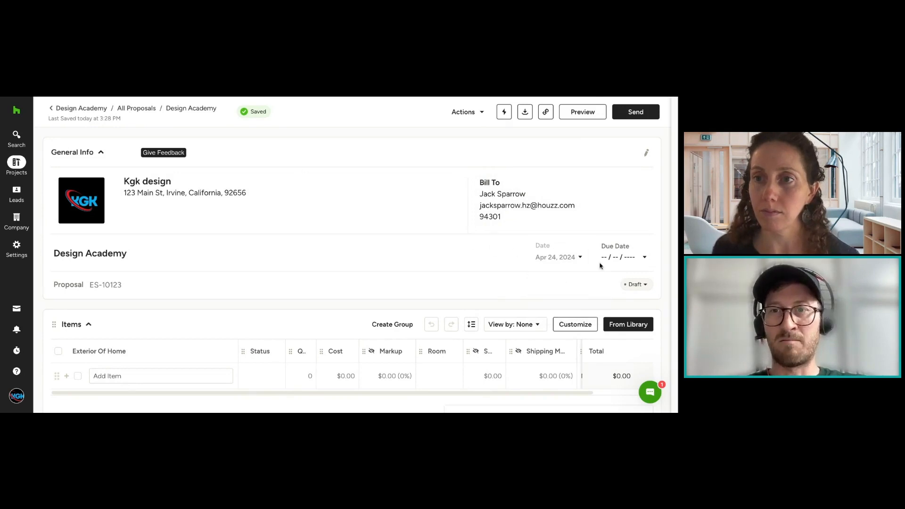
left_click(550, 258)
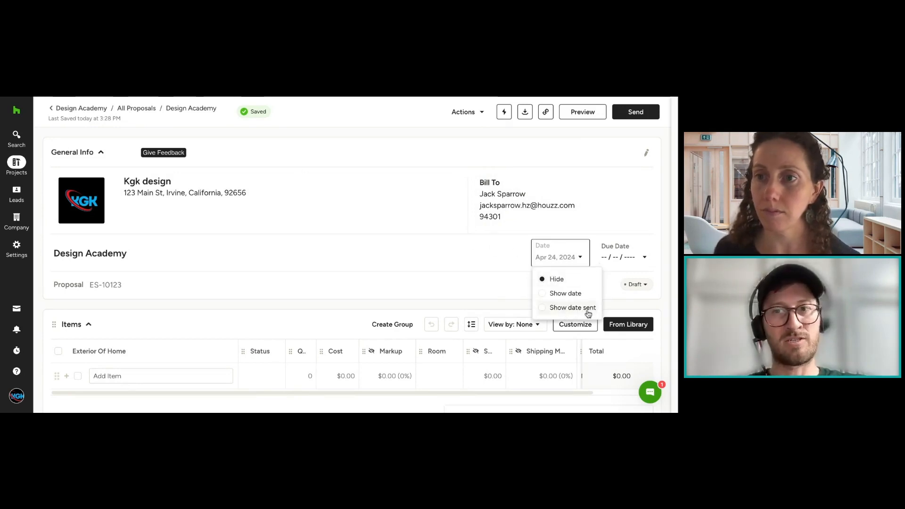
left_click(456, 240)
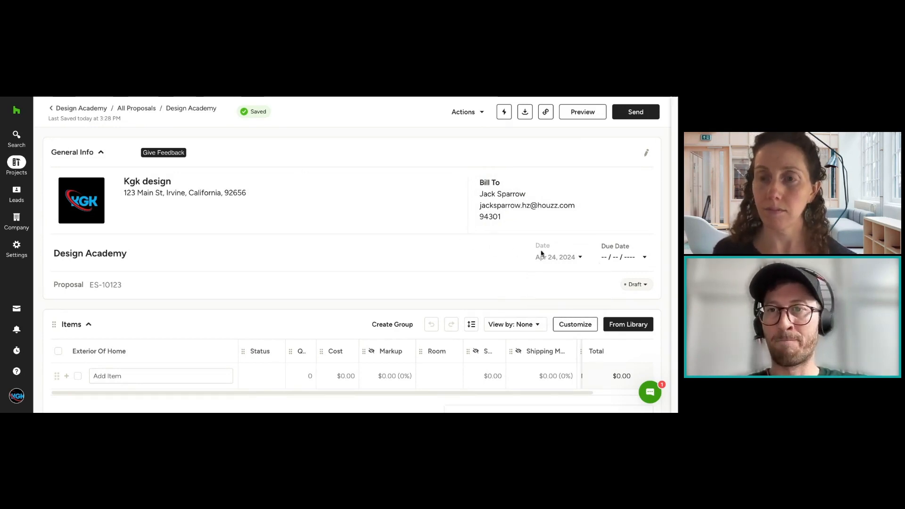
Step: Examine the proposal's due date calendar and close it without picking a date
left_click(649, 257)
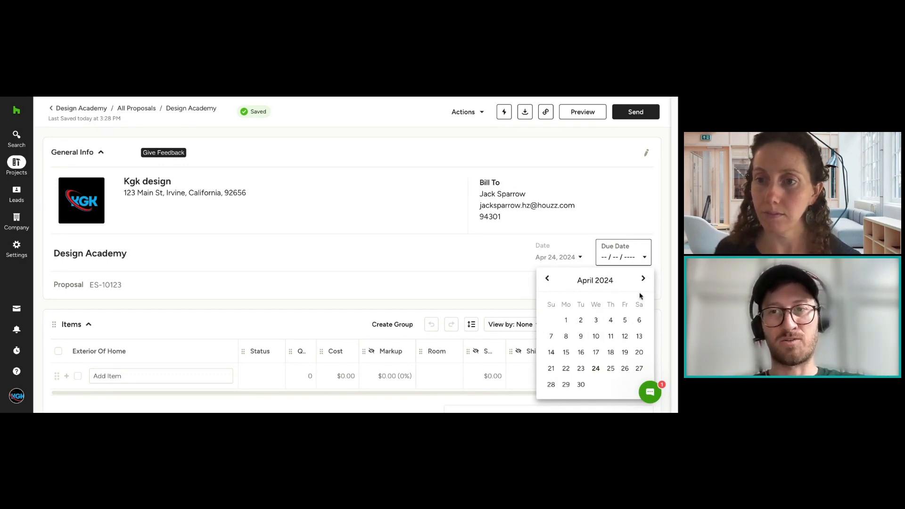
left_click(524, 272)
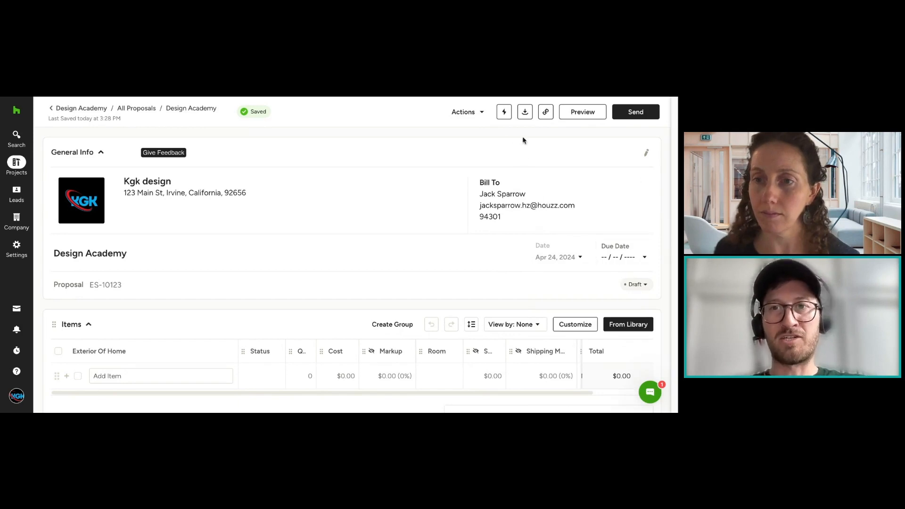
left_click(615, 258)
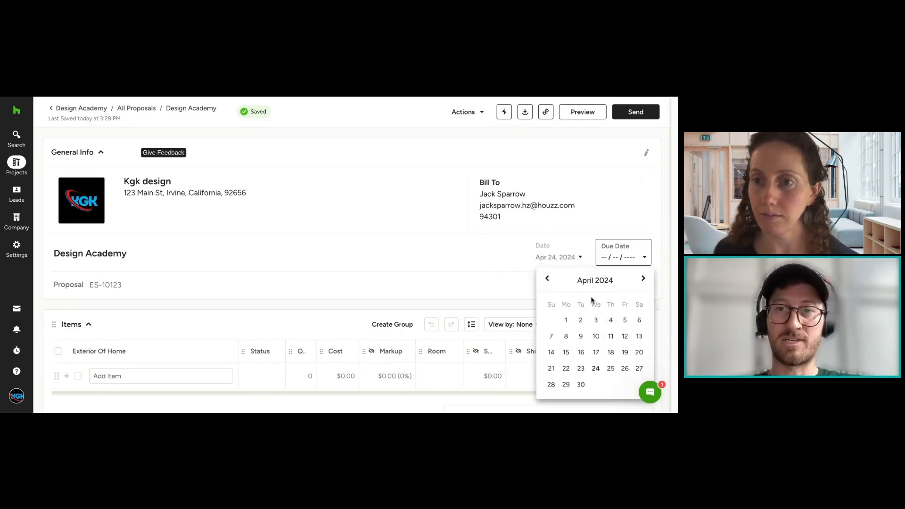
left_click(494, 273)
Step: Change the document type label beside the document code to "Proposal - Living Room Furnishings"
scroll(513, 250, "down", 3)
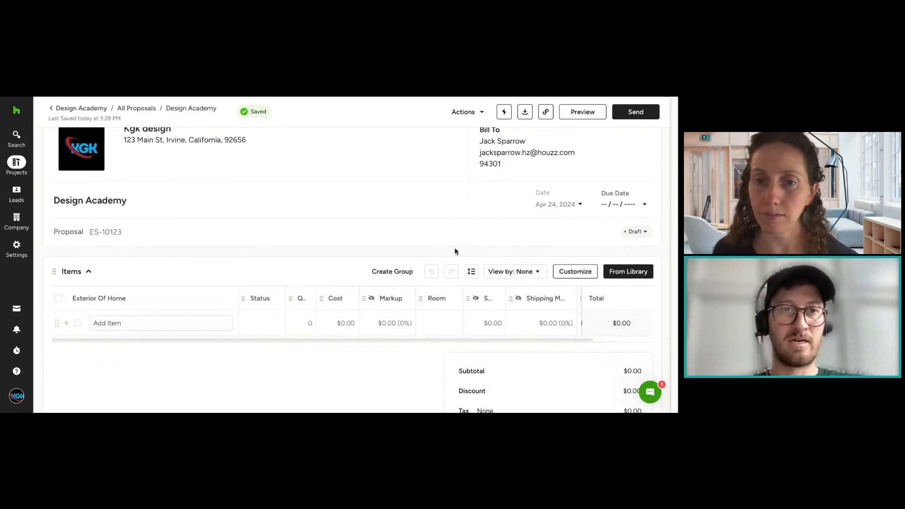
scroll(388, 249, "down", 1)
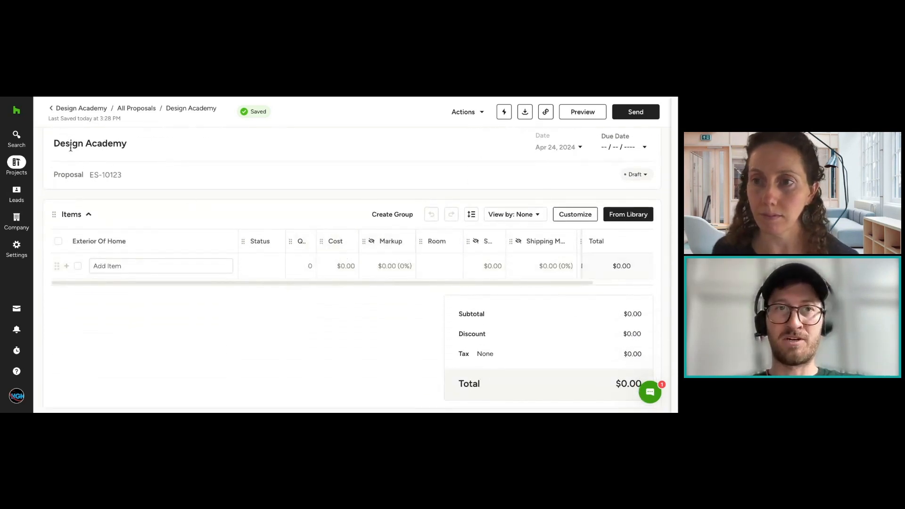
left_click(75, 174)
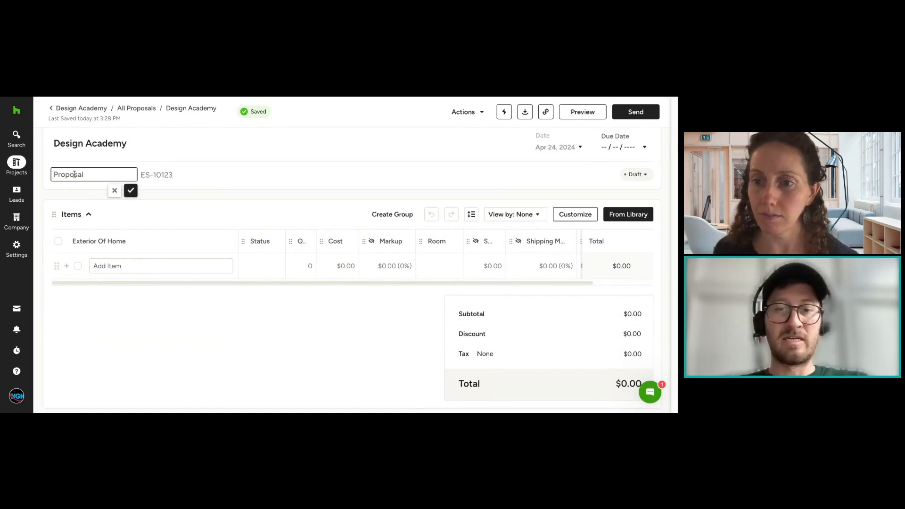
type("Proo")
type("osal ")
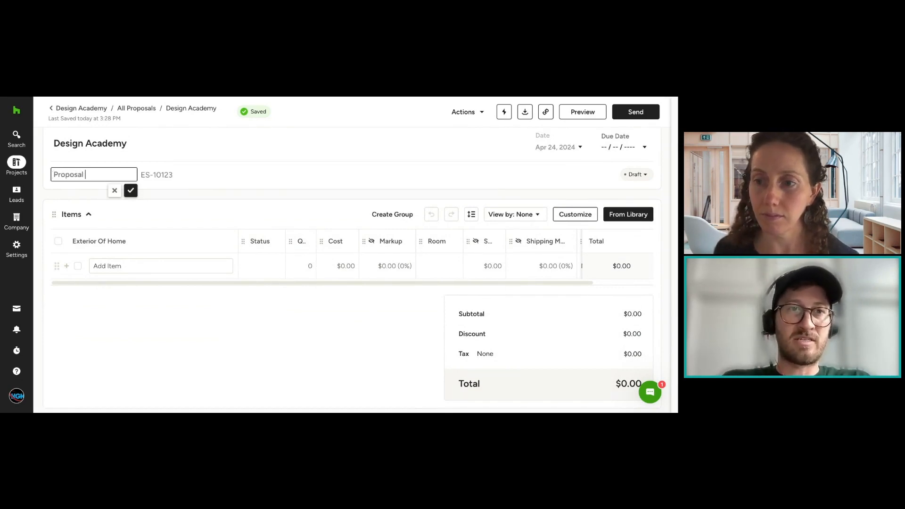
type("- Living Roo")
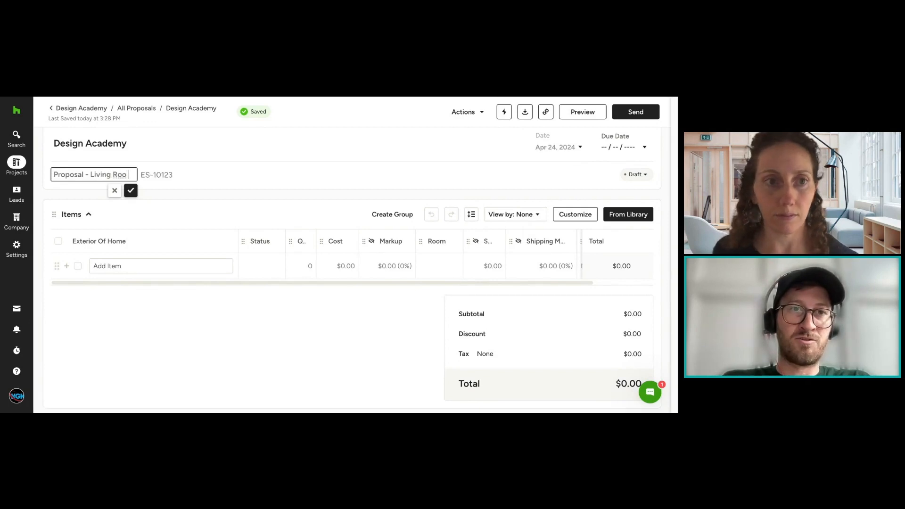
type("m Furnishings")
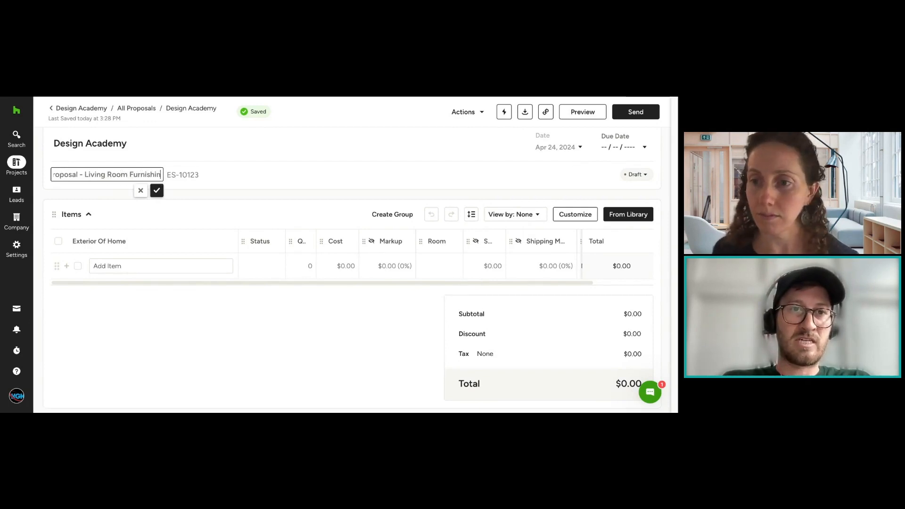
left_click(164, 191)
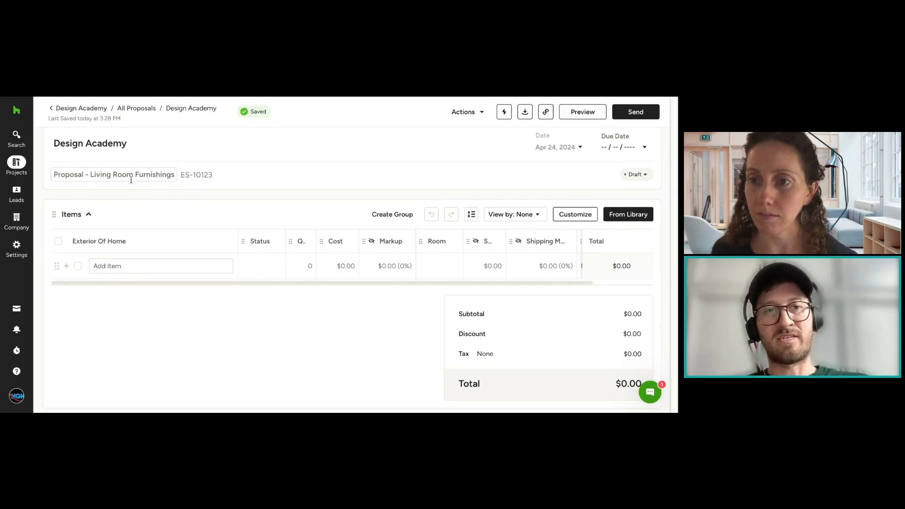
Step: Rename the proposal's main title from the project name to "Proposal - Living Room Furnishings"
scroll(155, 174, "up", 3)
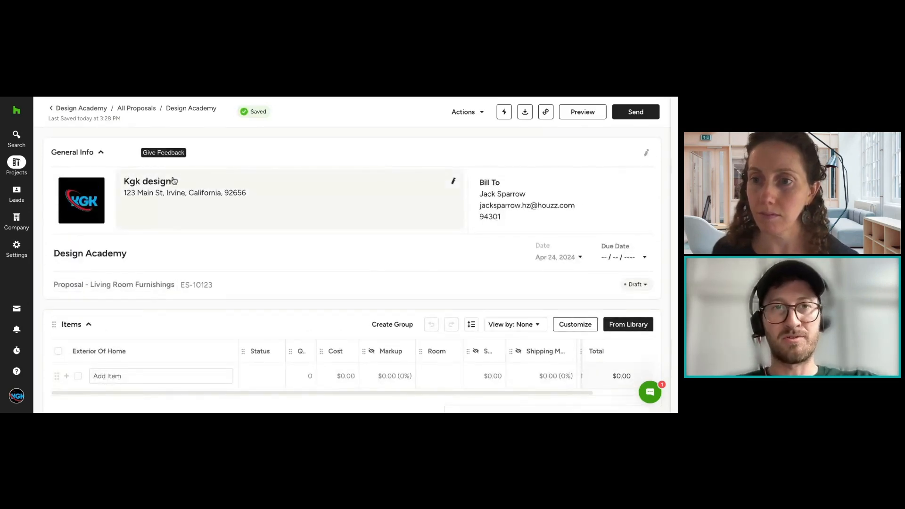
left_click(108, 253)
triple_click(113, 254)
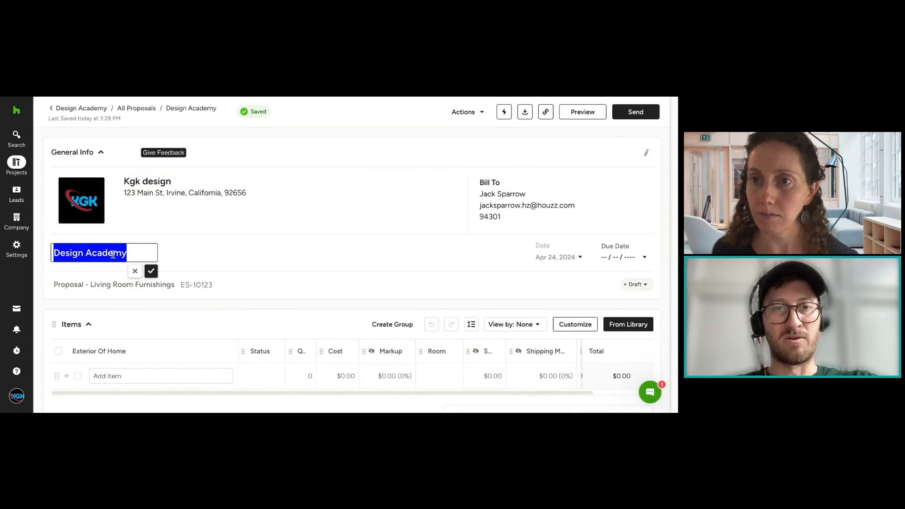
type("Proposal")
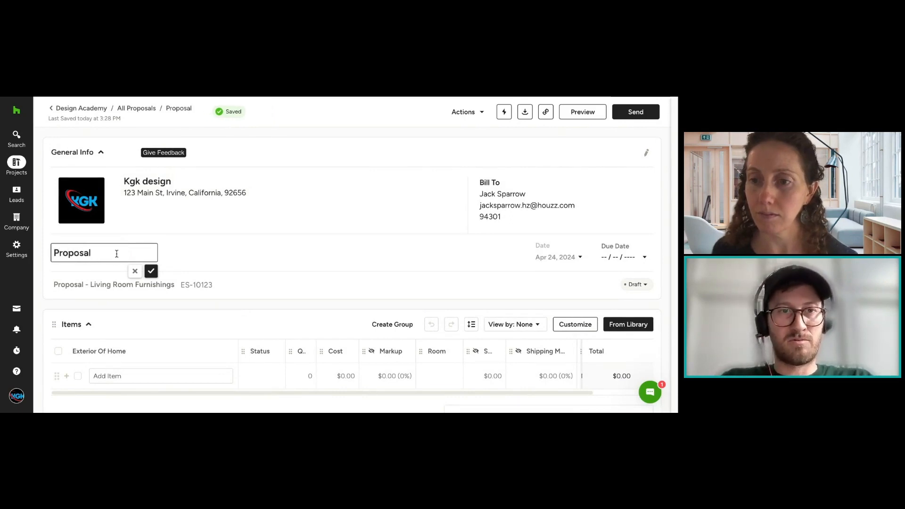
type(" - Lii")
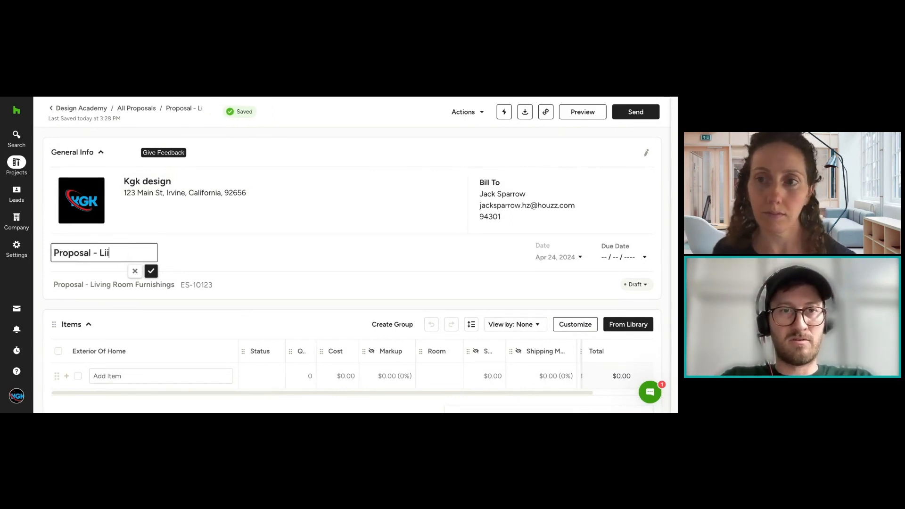
key("BackSpace")
type("ving Room f")
key("BackSpace")
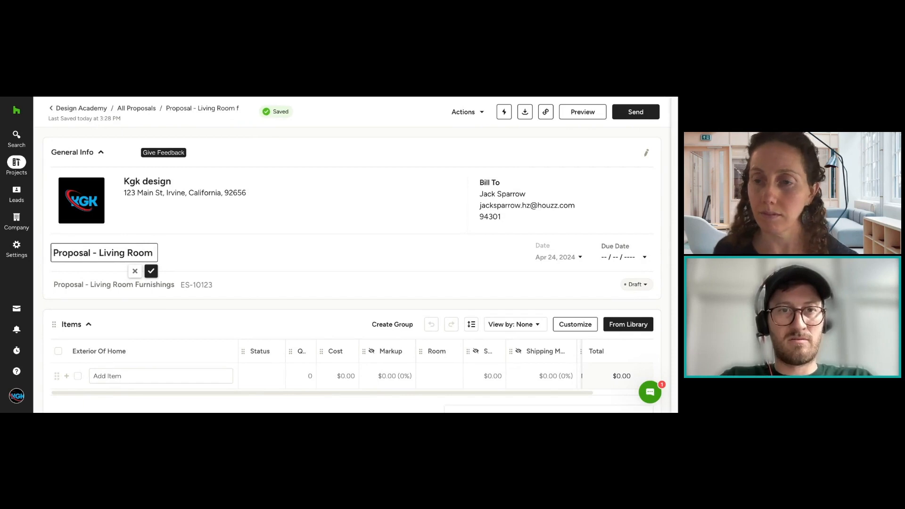
type("Furnishings")
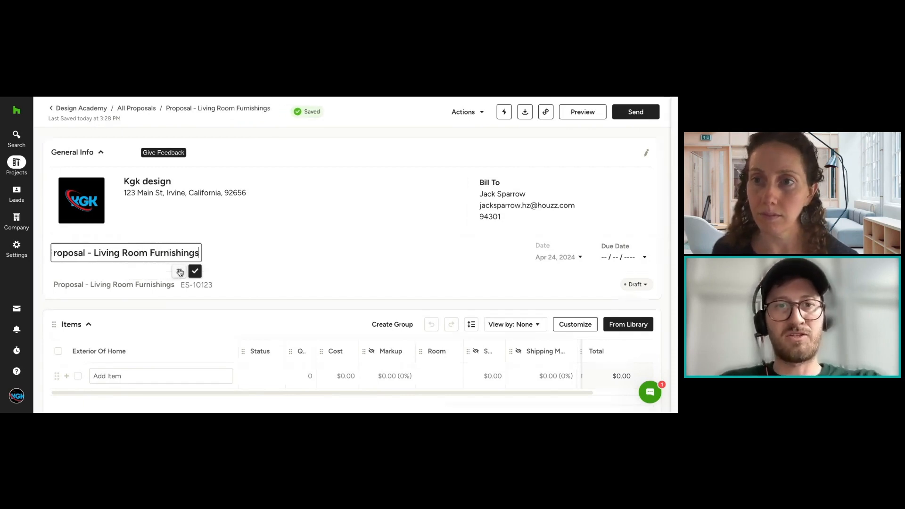
left_click(194, 271)
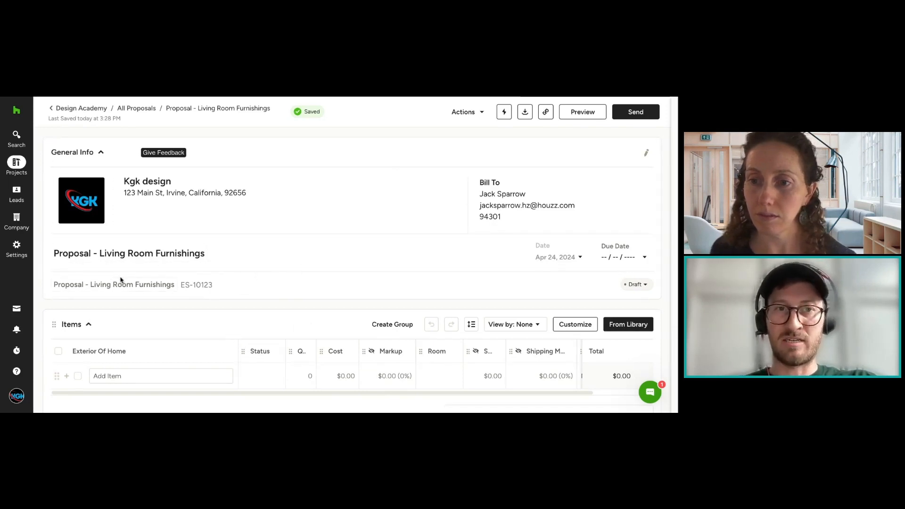
scroll(323, 305, "down", 3)
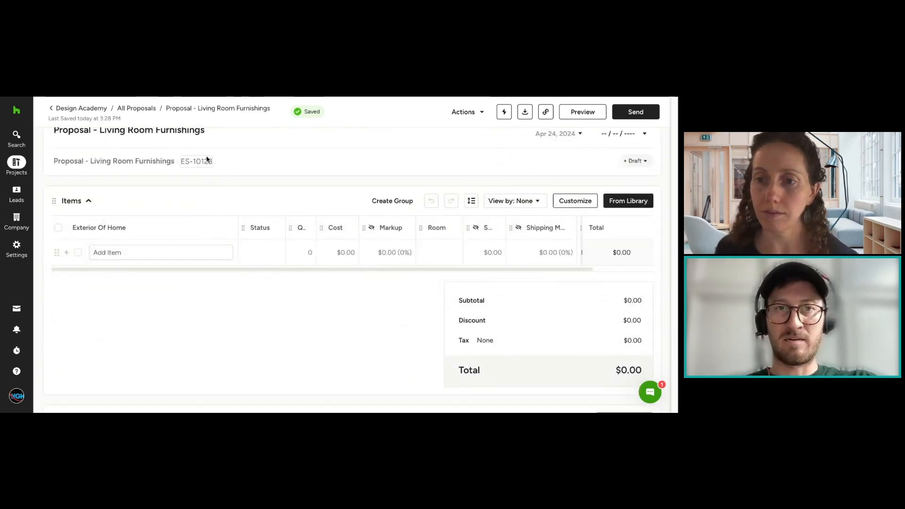
Step: Review the recently used codes offered for the proposal's document code without changing the code
left_click(234, 163)
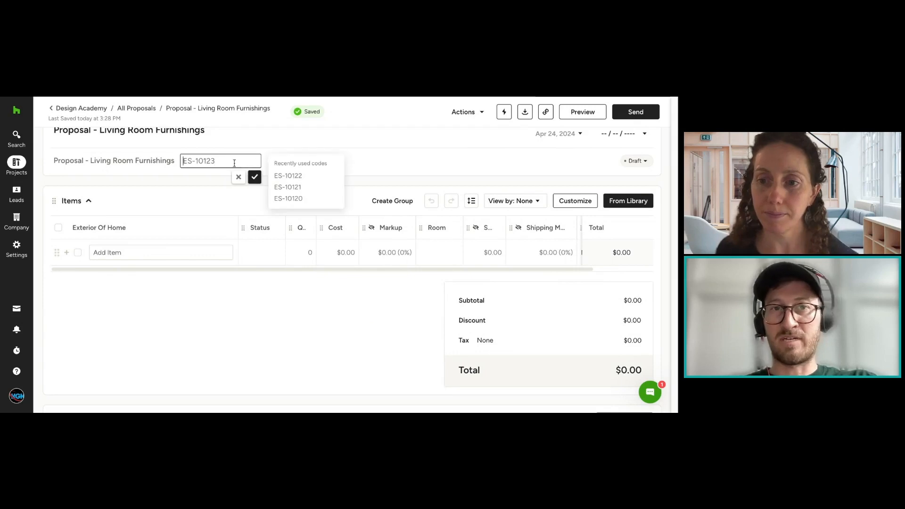
left_click(369, 165)
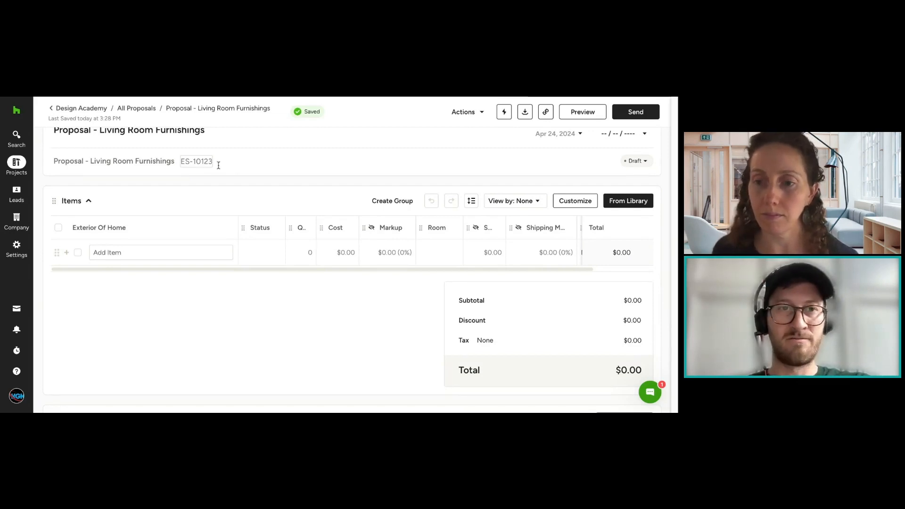
scroll(338, 162, "up", 3)
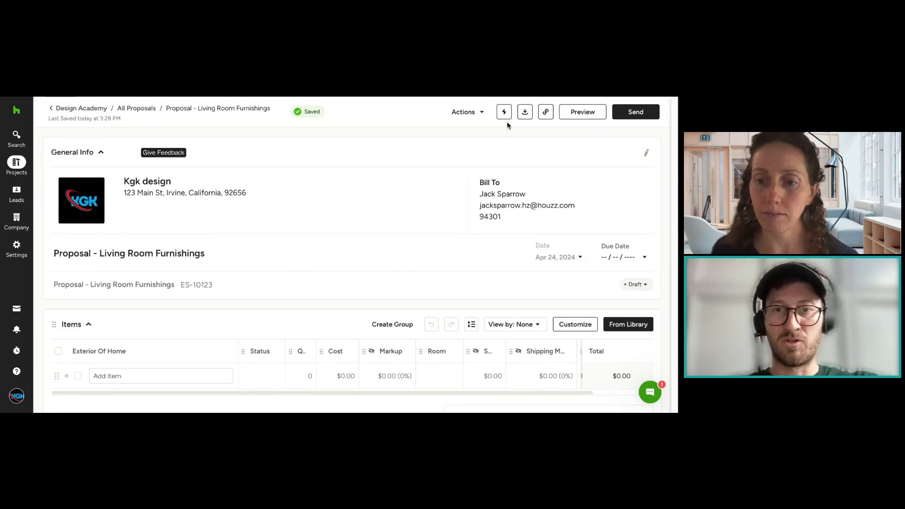
Step: Rename the item column heading in the proposal's Items table to "Living Room"
scroll(476, 288, "down", 3)
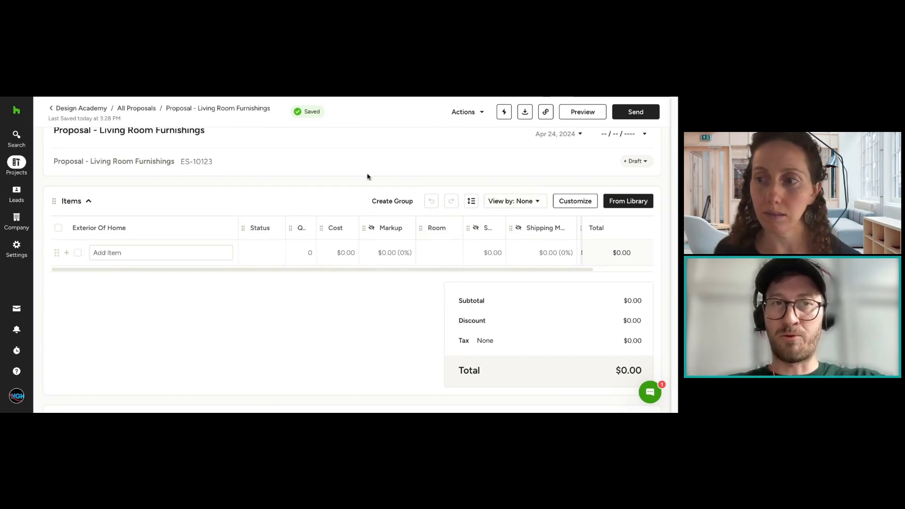
left_click(120, 228)
key("BackSpace")
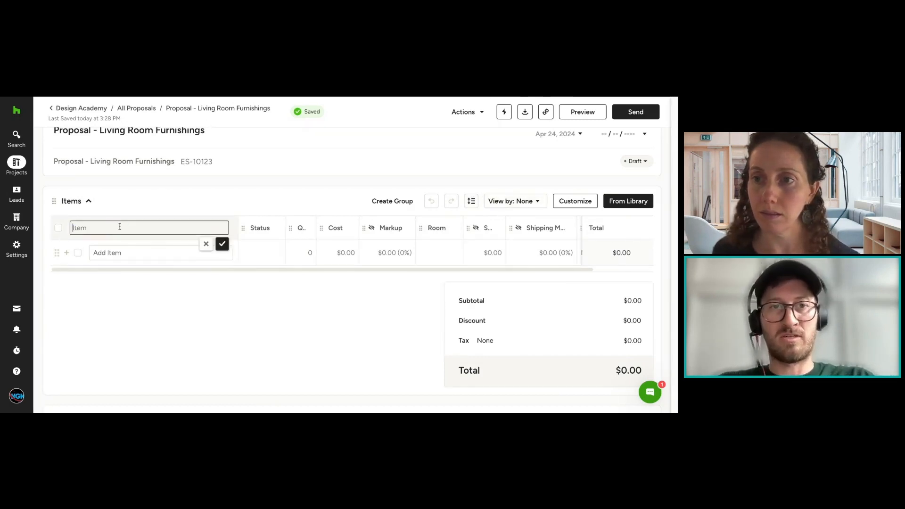
type("Liv")
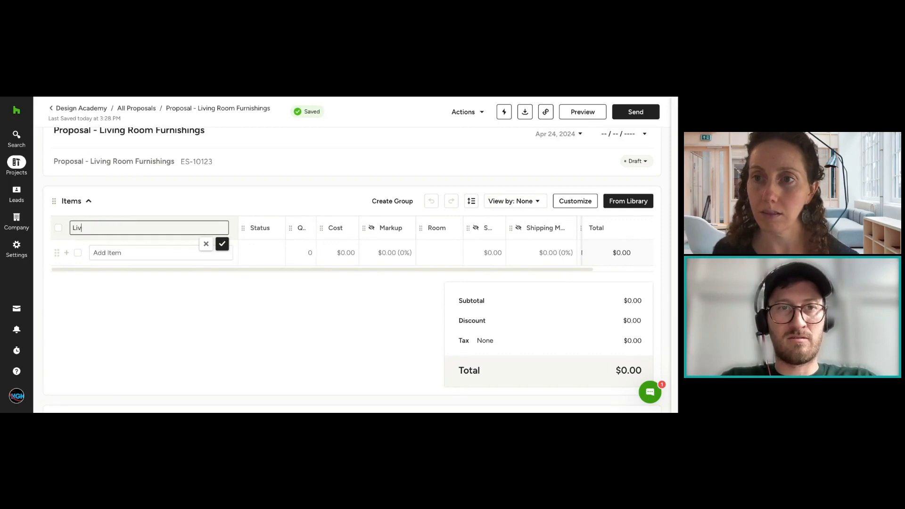
type("ing Romm")
key("Return")
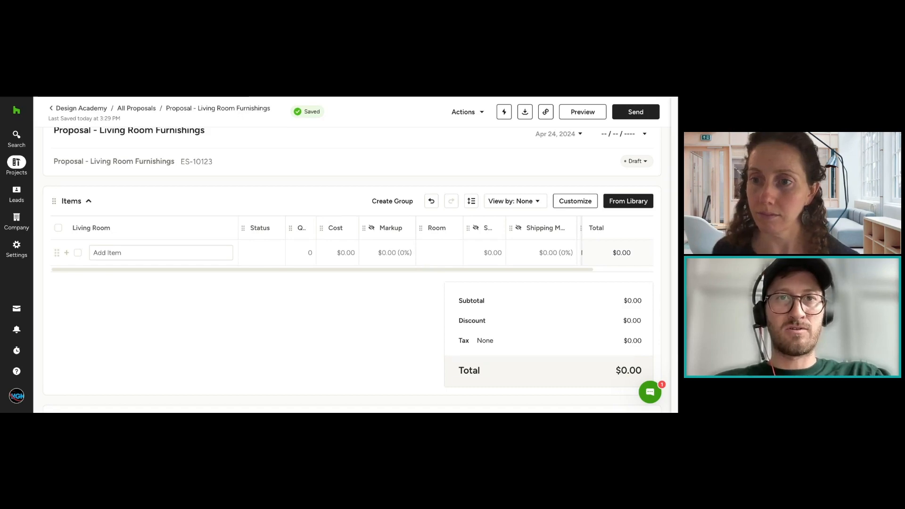
Step: Switch to the Help Center article on grouping line items and read its introduction and the example of the team's view
left_click(443, 98)
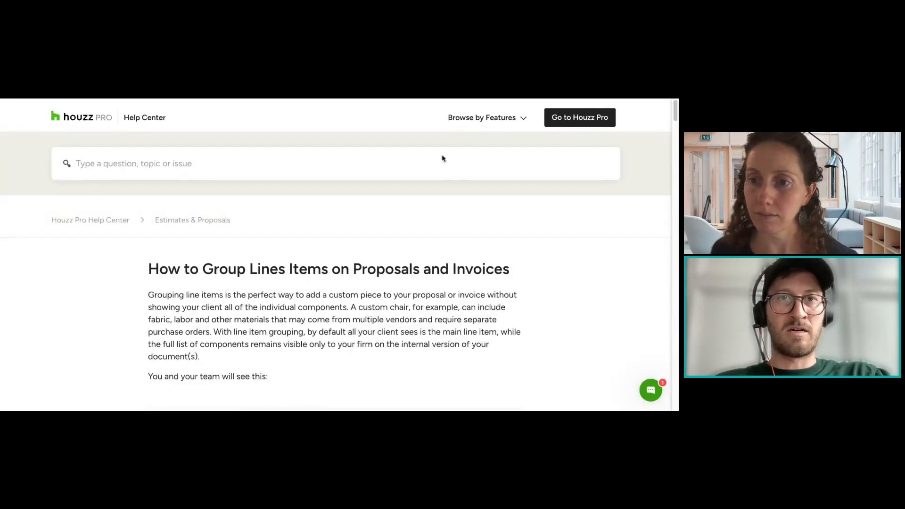
scroll(443, 183, "down", 3)
scroll(443, 183, "up", 2)
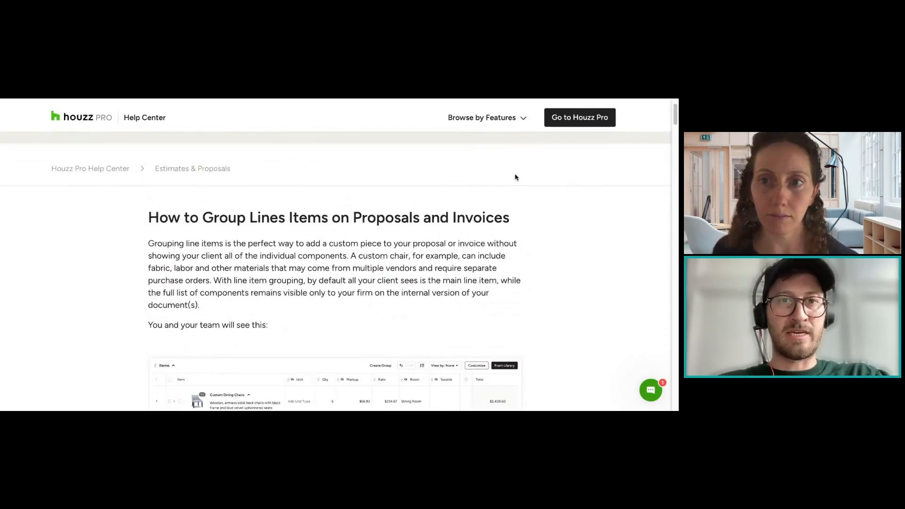
scroll(515, 176, "down", 1)
scroll(515, 178, "down", 2)
scroll(521, 181, "down", 1)
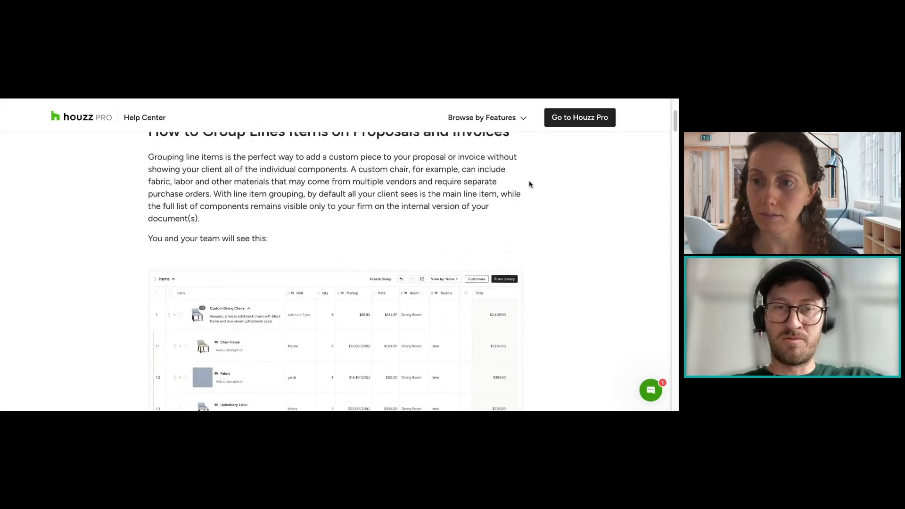
scroll(529, 185, "down", 2)
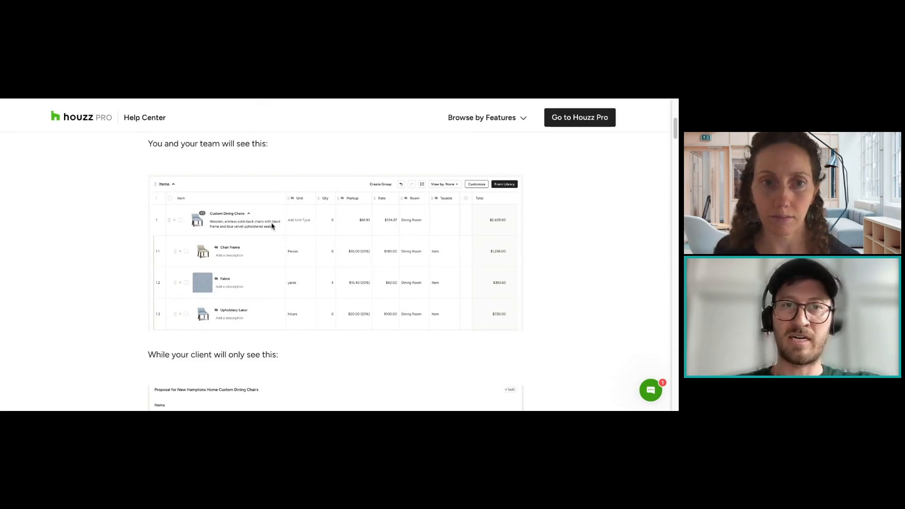
Step: Compare the article's Custom Dining Chairs breakdown seen by the team with the single line shown to the client
scroll(271, 248, "down", 1)
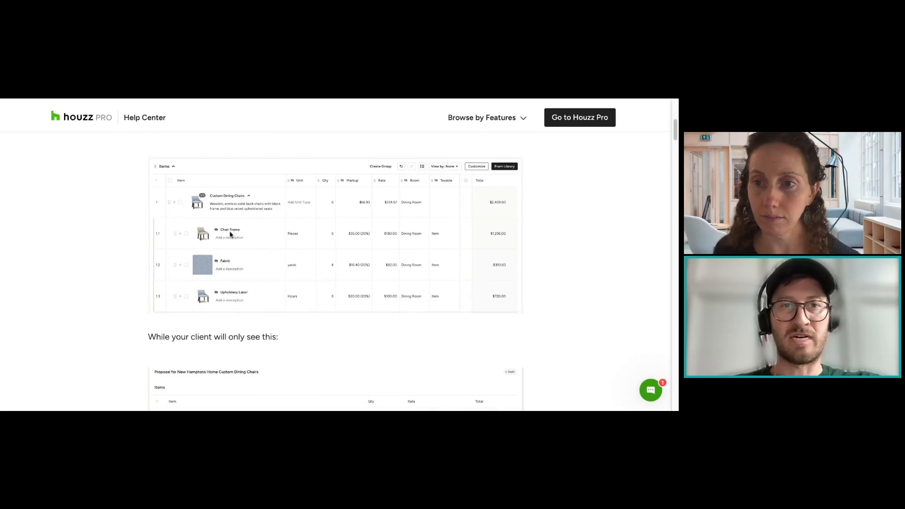
scroll(259, 254, "down", 5)
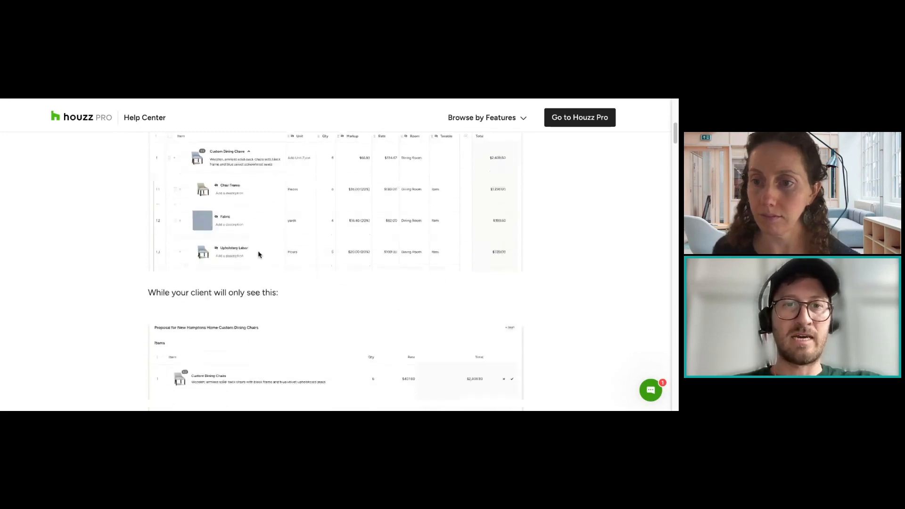
scroll(258, 254, "down", 3)
scroll(258, 248, "up", 6)
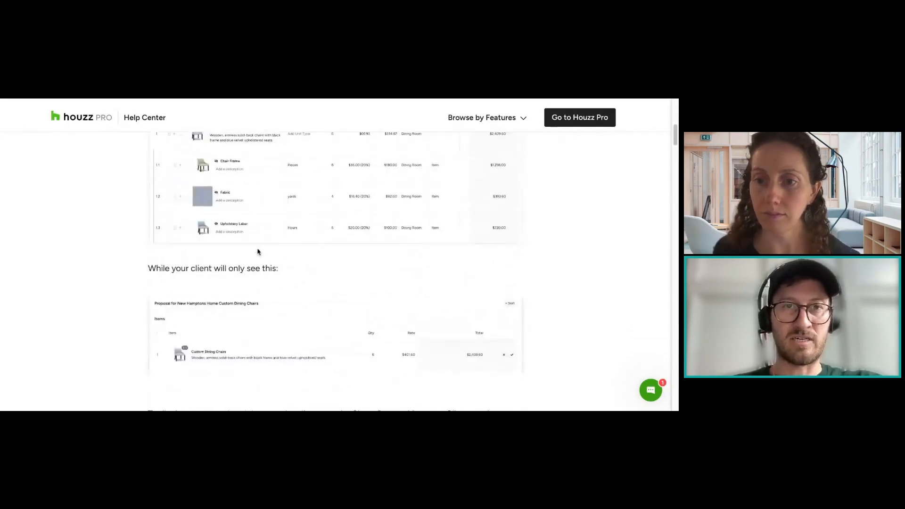
scroll(258, 251, "up", 1)
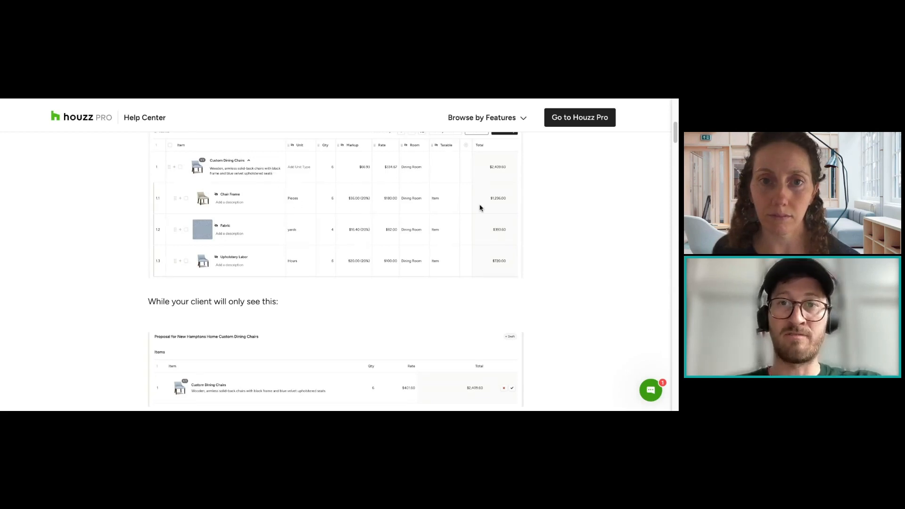
scroll(480, 208, "down", 2)
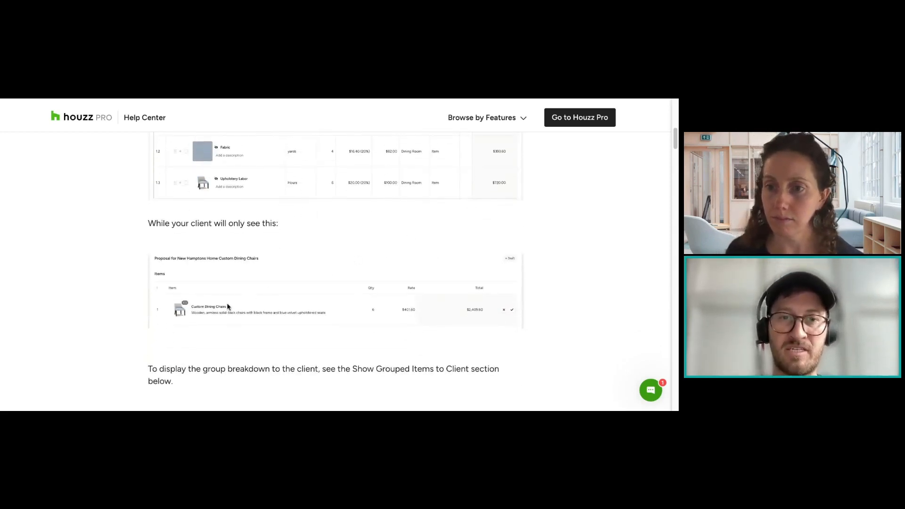
scroll(386, 299, "up", 2)
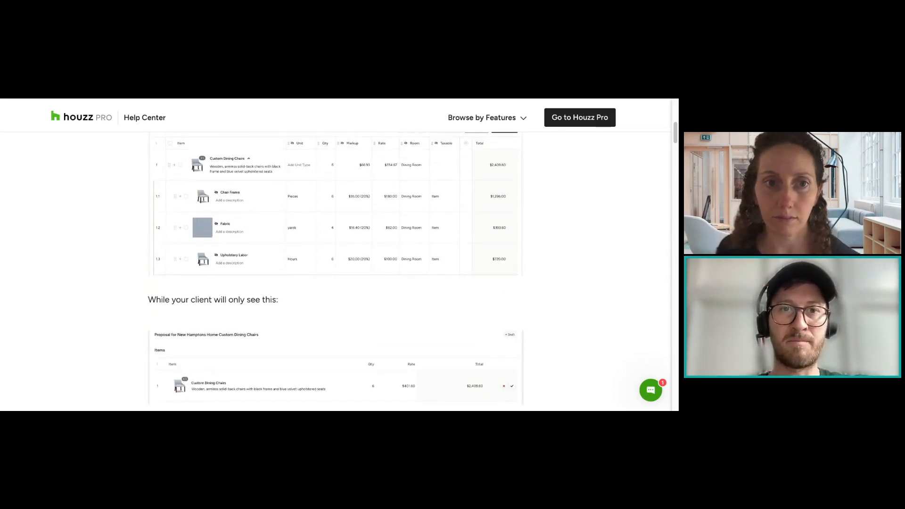
Step: Return to the living room proposal and create a new item group in its Items table
key("ctrl+Tab")
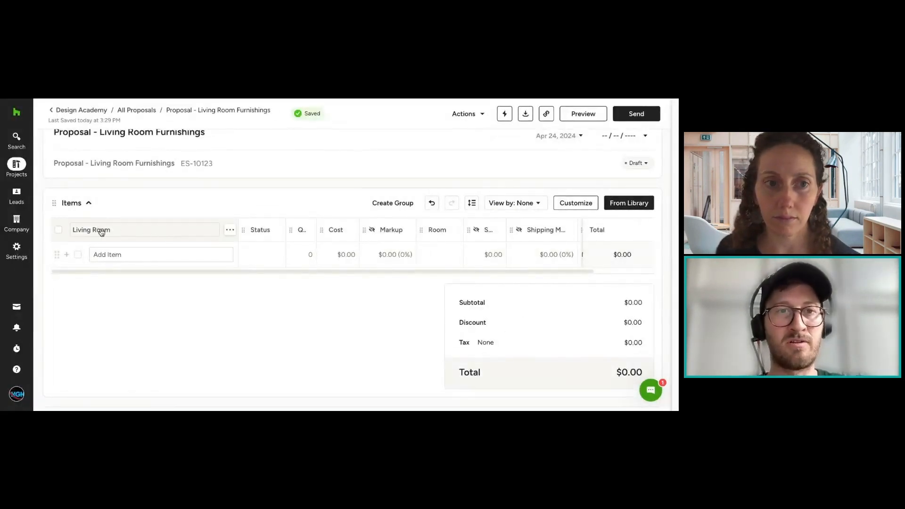
left_click(410, 207)
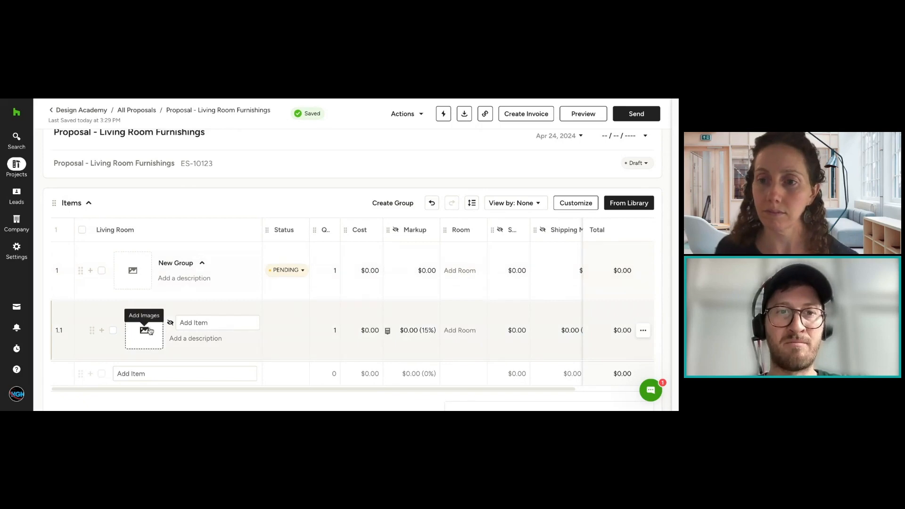
left_click(113, 331)
left_click(113, 331)
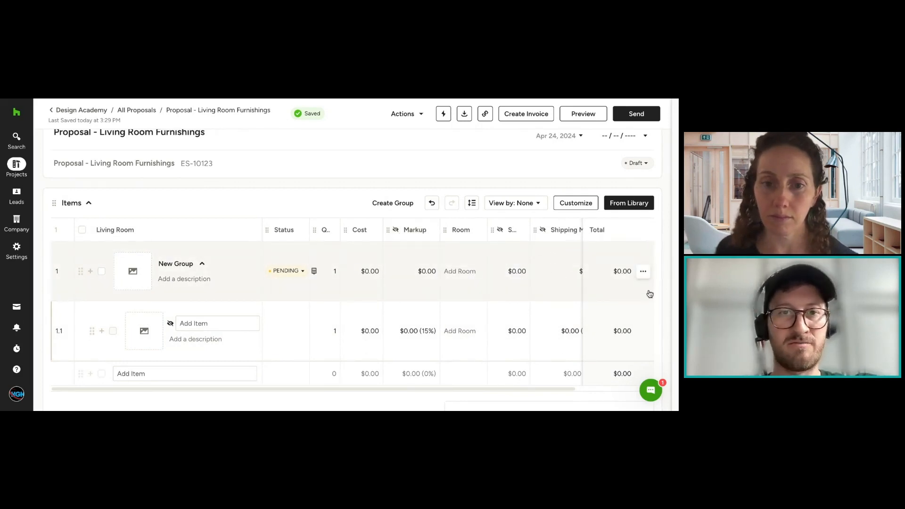
Step: Remove the empty new group from the proposal's Items table
left_click(643, 272)
scroll(611, 381, "down", 2)
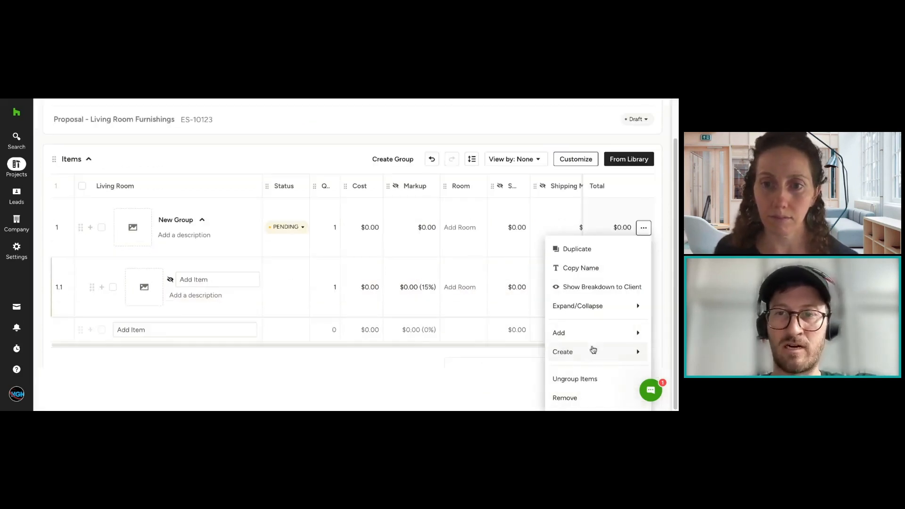
left_click(588, 398)
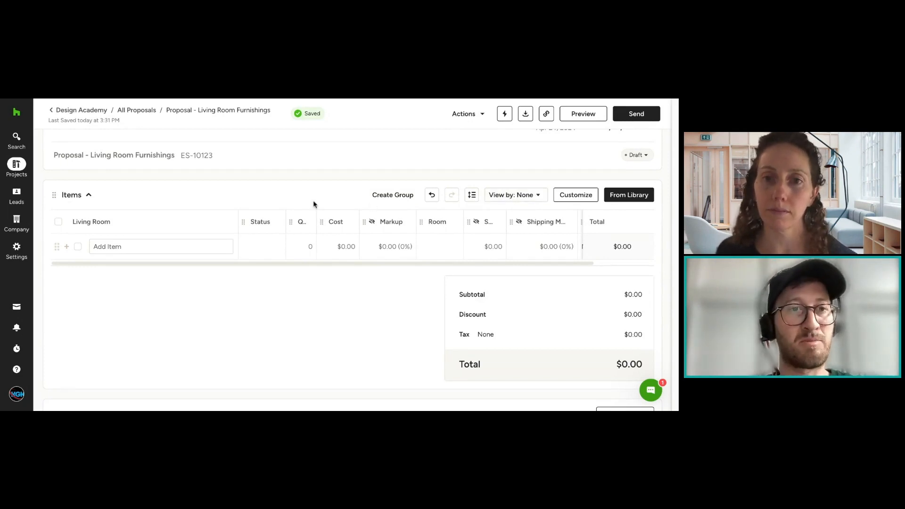
Step: Review the None, Category and Room options for viewing the items without choosing another one
left_click(509, 197)
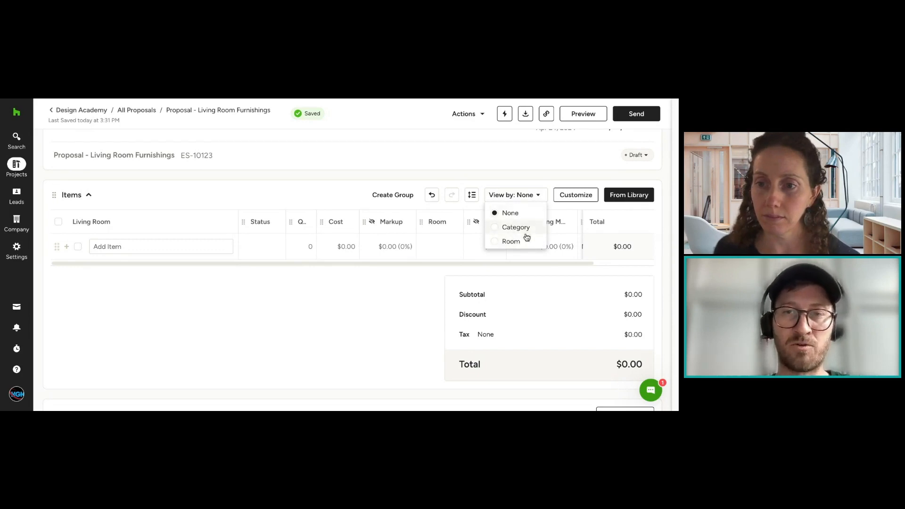
left_click(494, 177)
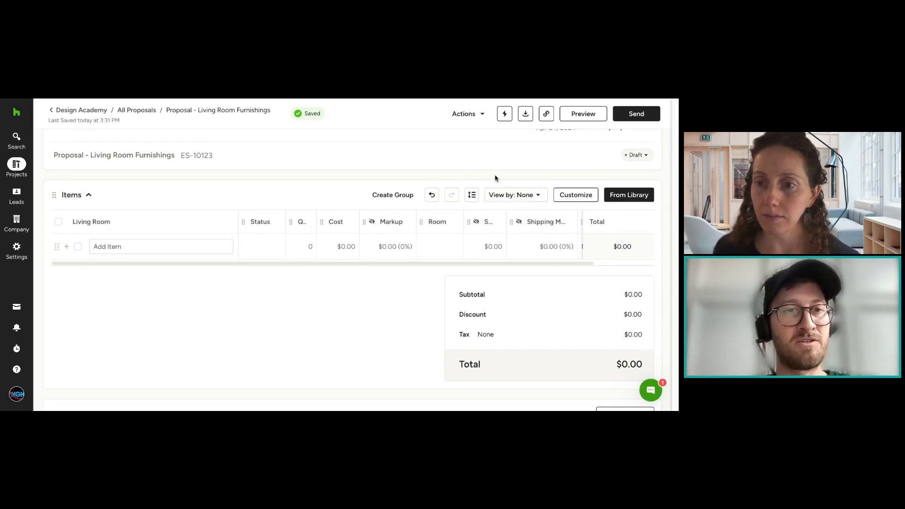
left_click(521, 198)
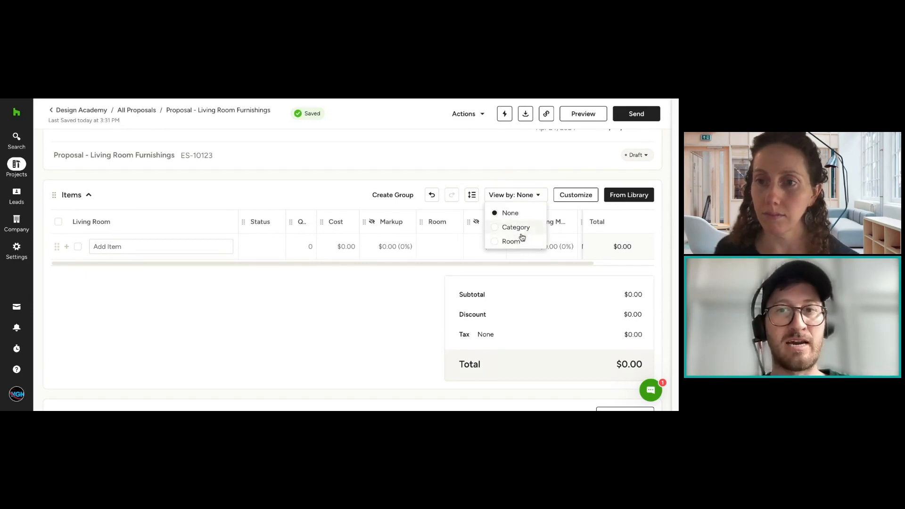
left_click(537, 175)
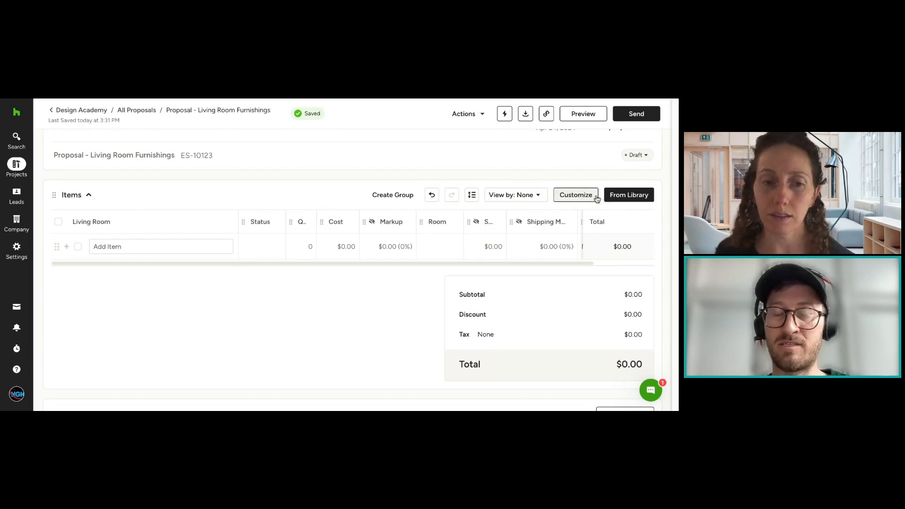
Step: Open the customization settings of the Items table and look through the item details and managed columns
left_click(596, 198)
scroll(404, 283, "down", 5)
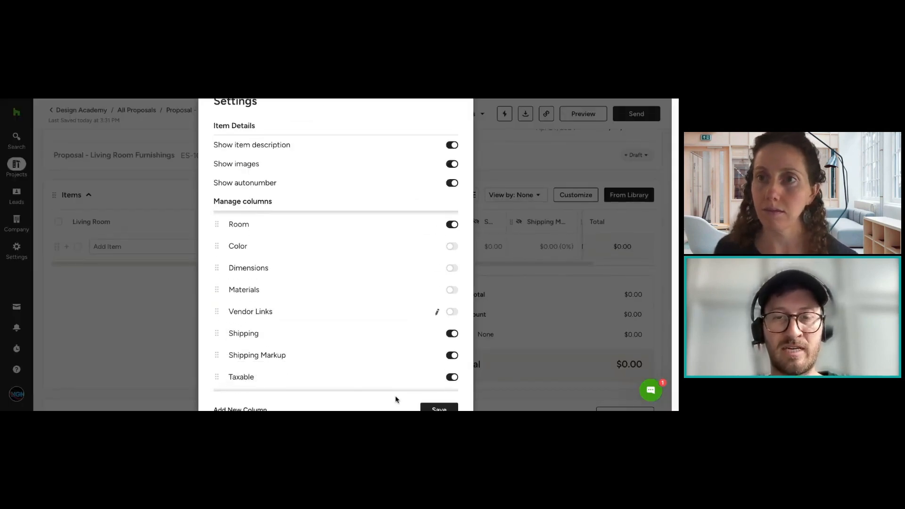
scroll(368, 255, "up", 5)
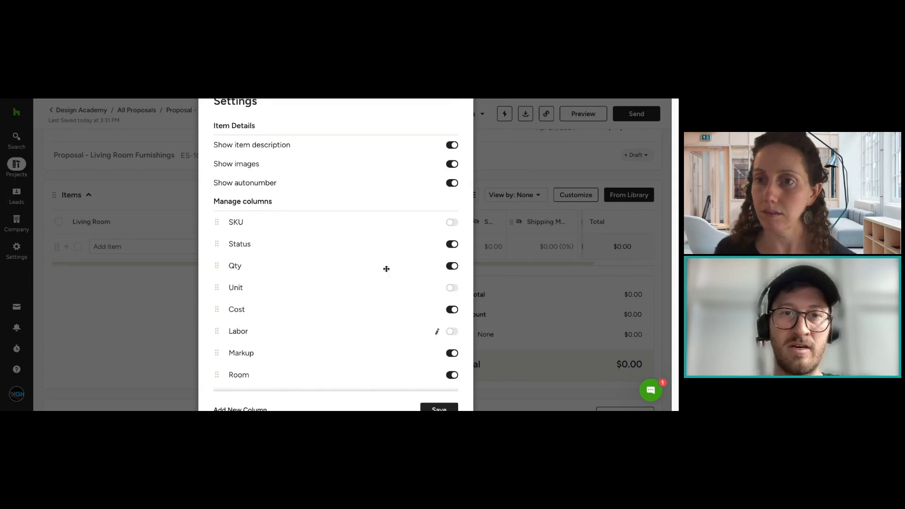
Step: Step through the editable column names in the Items settings, from SKU down to the end of the list, without renaming any
left_click(385, 220)
left_click(385, 221)
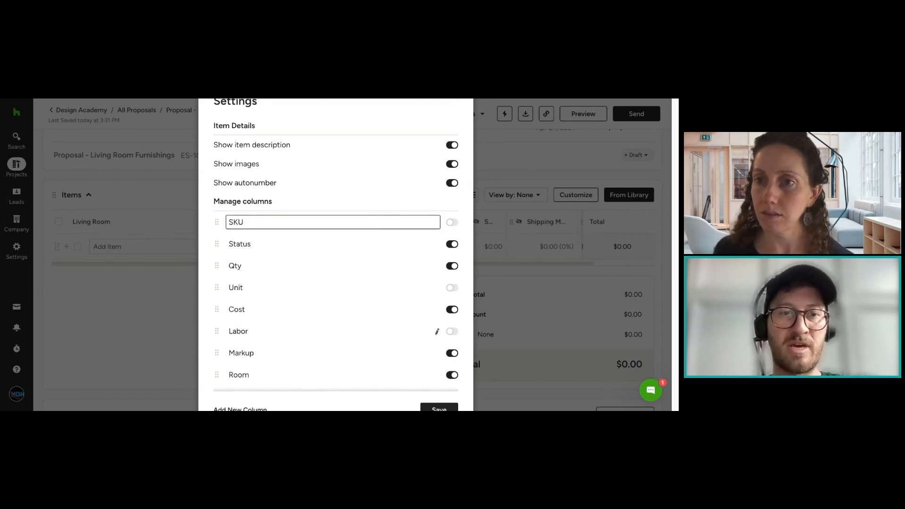
key("Tab")
key("Tab")
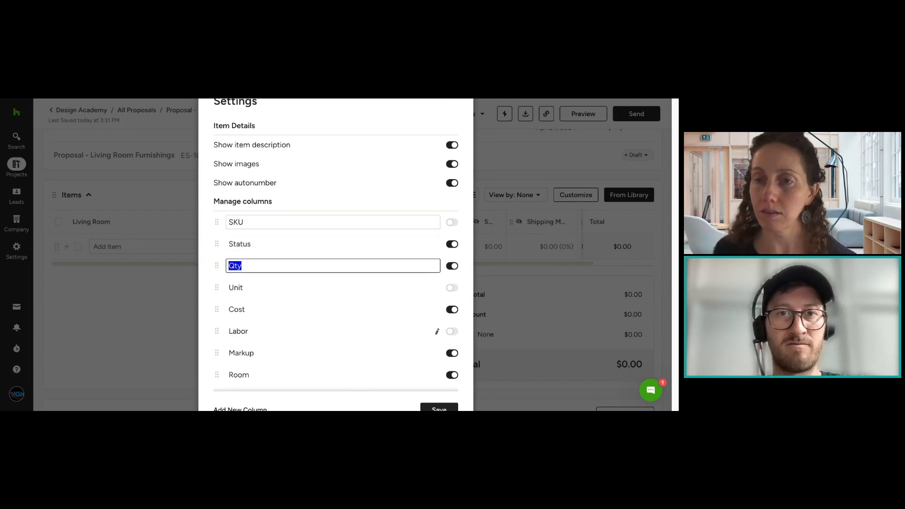
key("Tab")
key("Tab")
key("Tab")
key("Tab")
key("Tab")
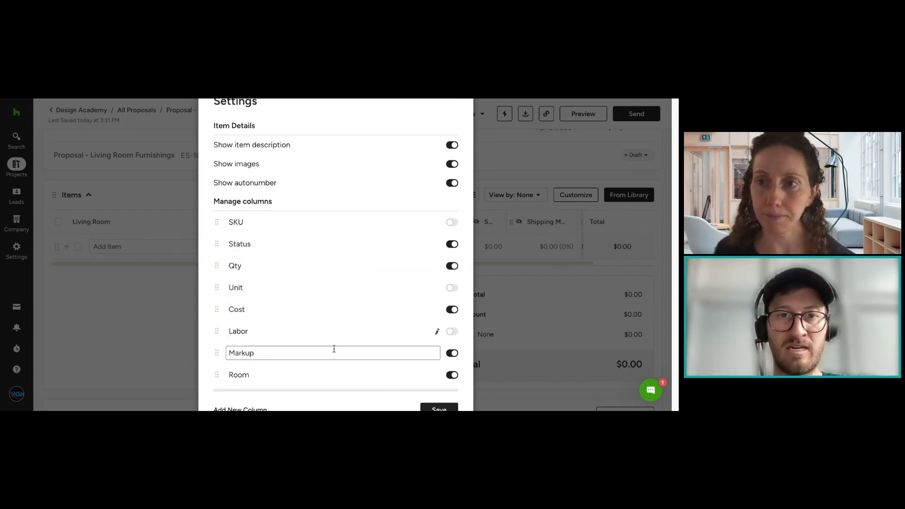
key("Tab")
key("Tab")
key("Tab")
key("Tab")
key("Tab")
key("Tab")
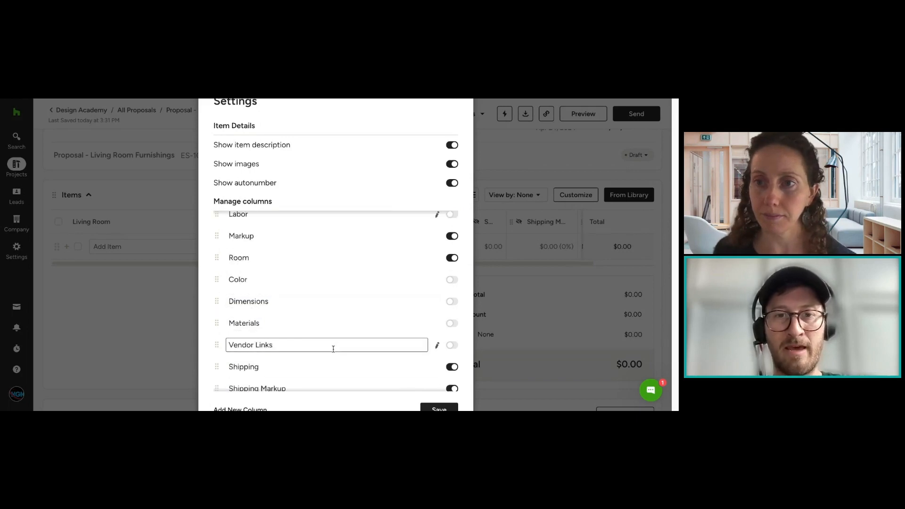
key("Tab")
key("Tab")
key("Tab")
key("Tab")
key("Tab")
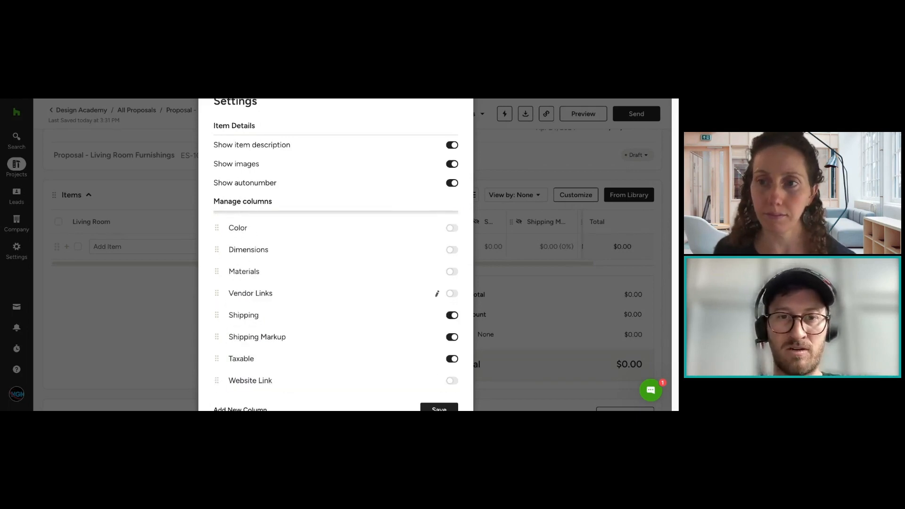
key("Tab")
key("Tab")
key("Tab")
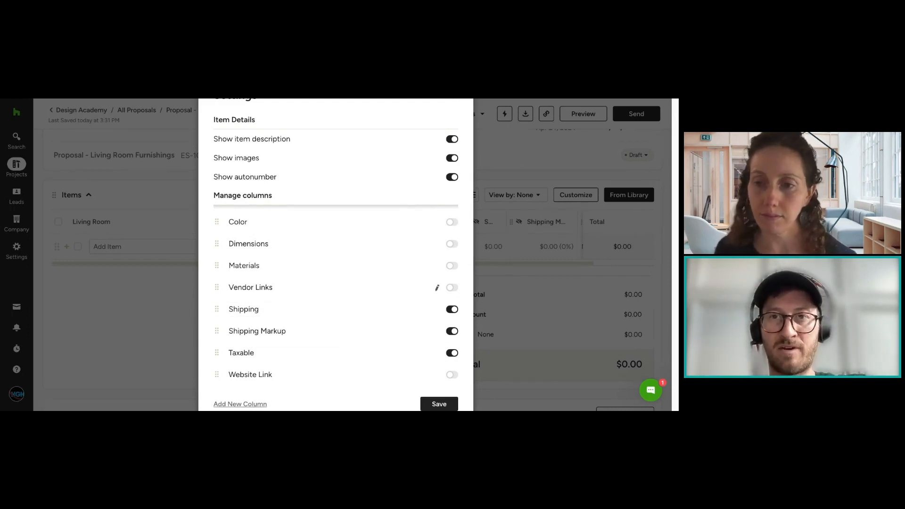
Step: Inspect the column types available for a new custom column, then go back to the Items settings without creating one
left_click(238, 404)
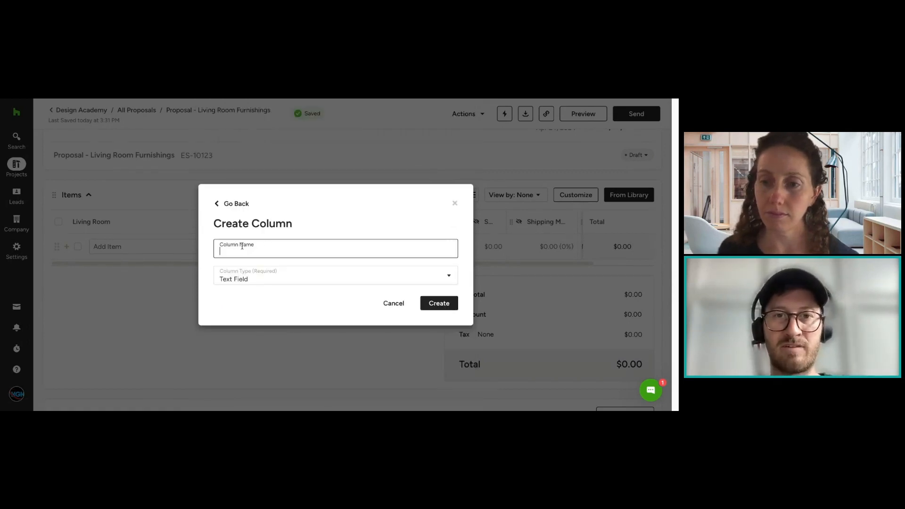
left_click(293, 272)
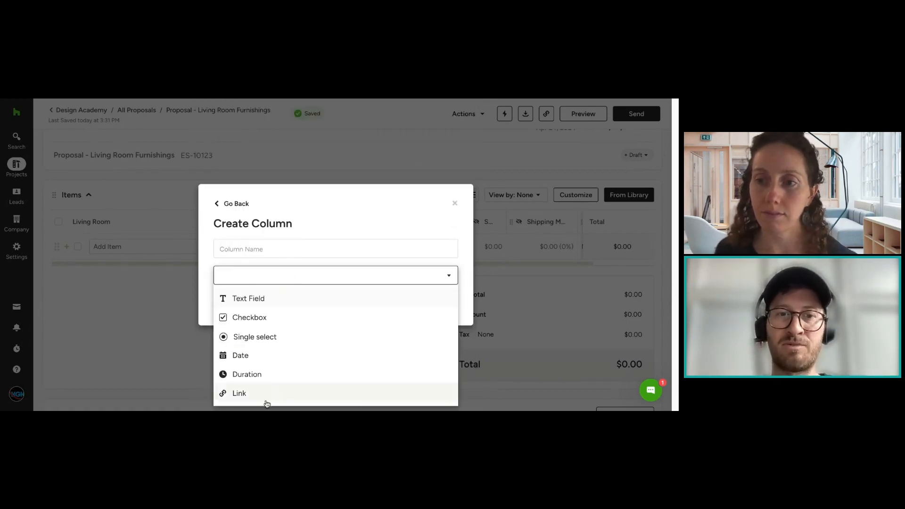
left_click(336, 221)
left_click(231, 204)
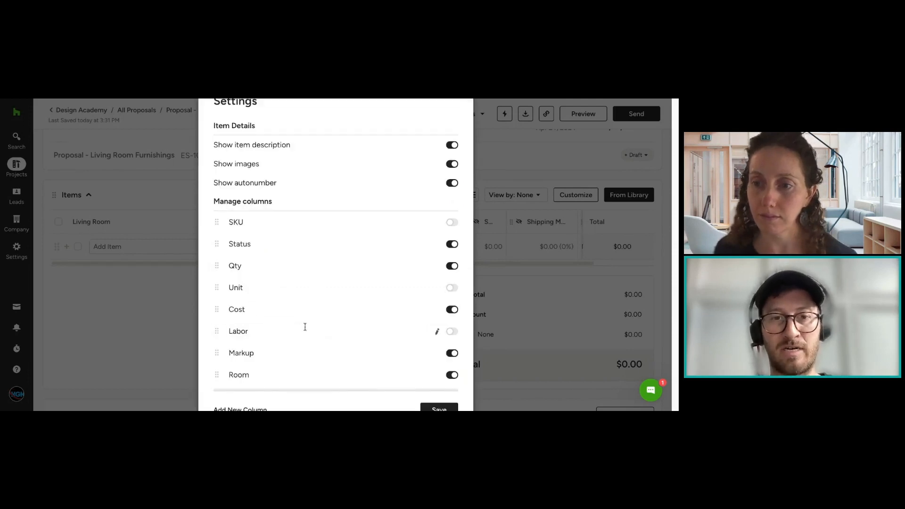
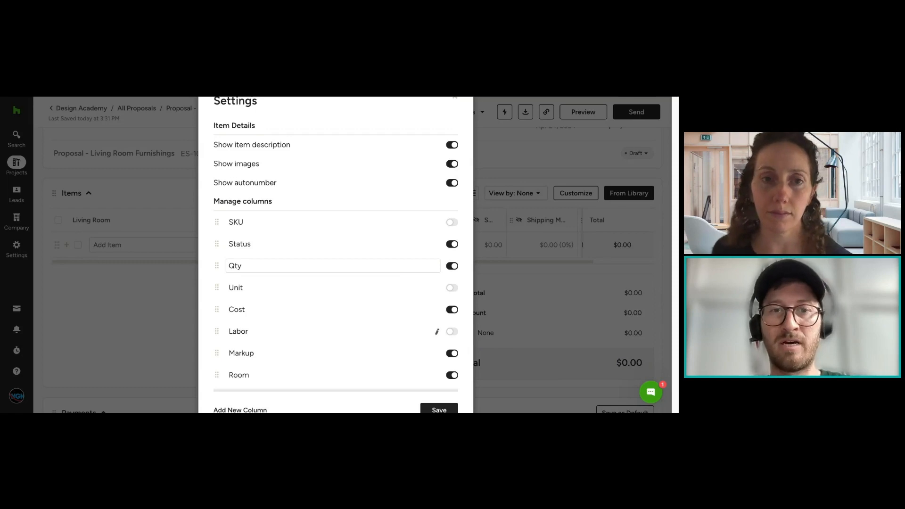
Step: Keep the Items settings open and move the Qty column to the first place in the managed columns
left_click(558, 197)
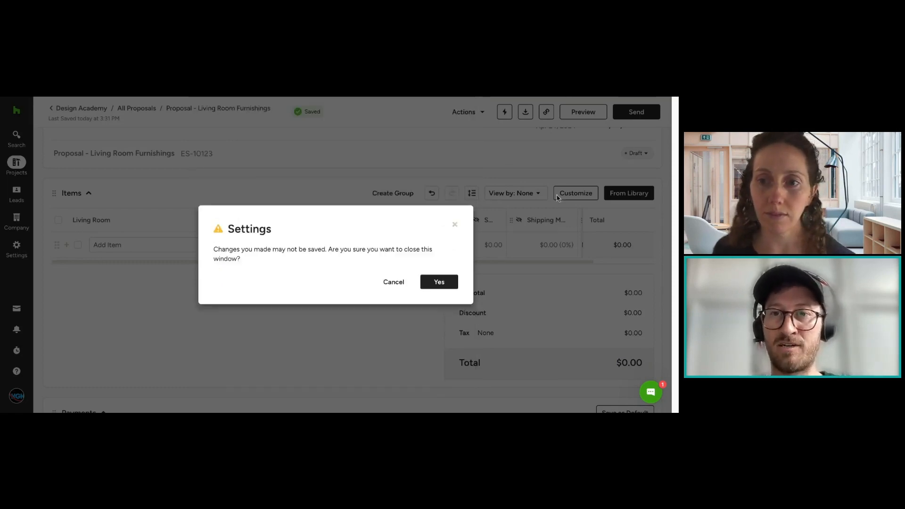
left_click(402, 282)
left_click(576, 193)
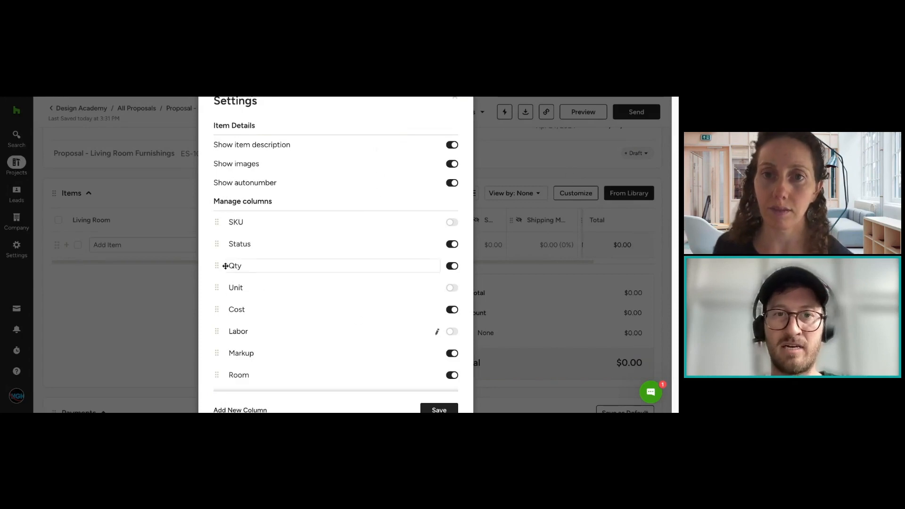
left_click_drag(221, 267, 221, 223)
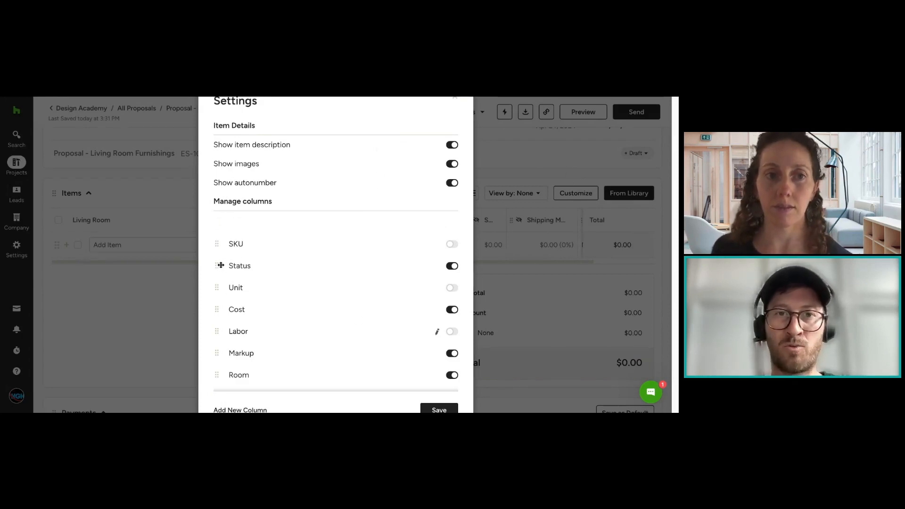
left_click_drag(221, 265, 220, 224)
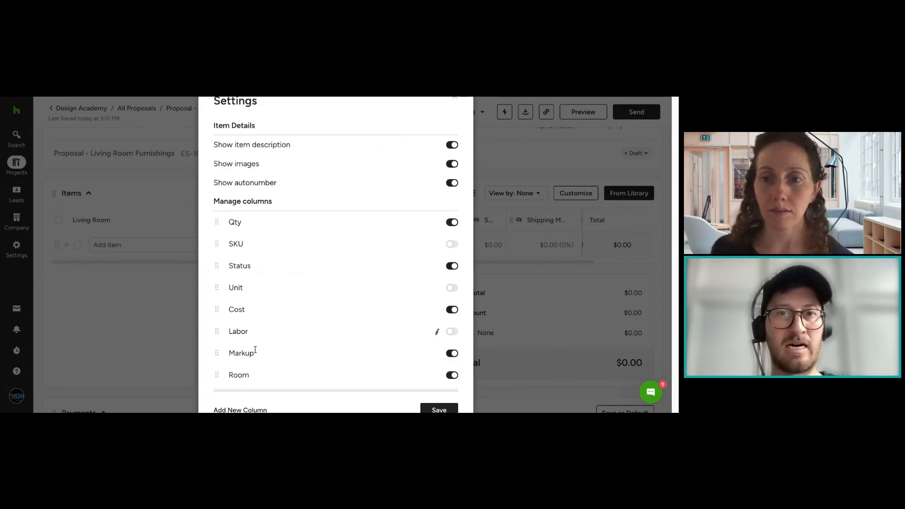
Step: Switch the SKU and Unit columns on and back off, then save the Items settings
left_click(455, 245)
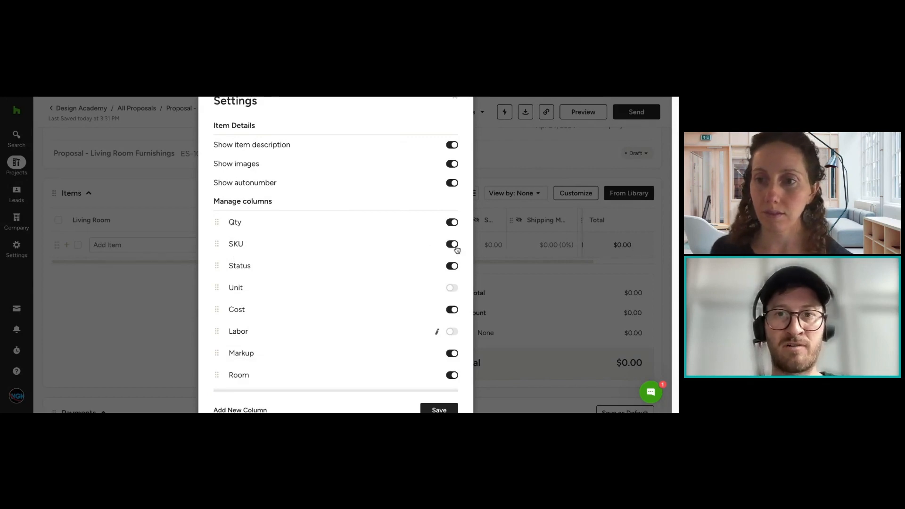
left_click(455, 246)
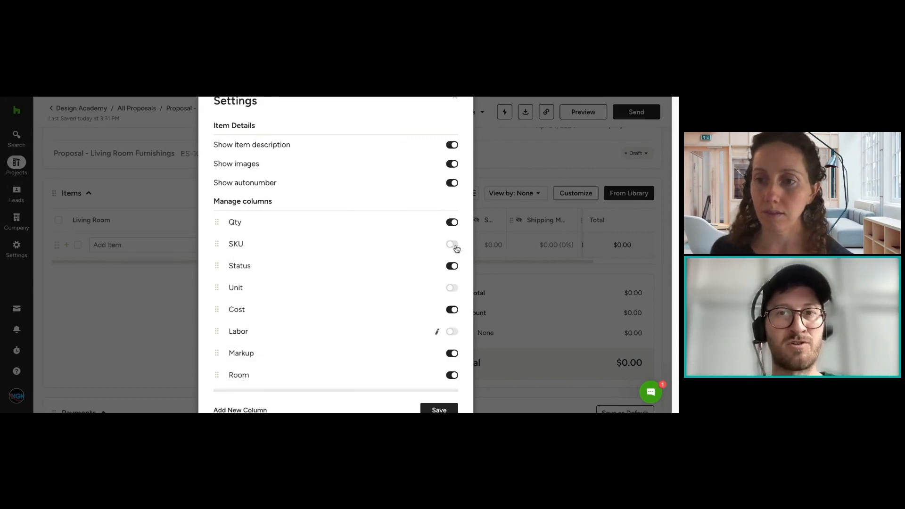
left_click(457, 289)
left_click(455, 291)
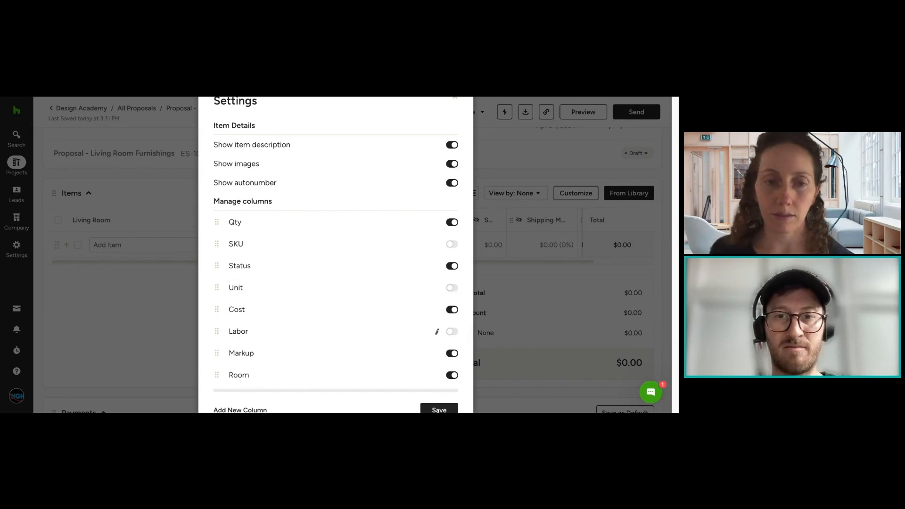
left_click(439, 411)
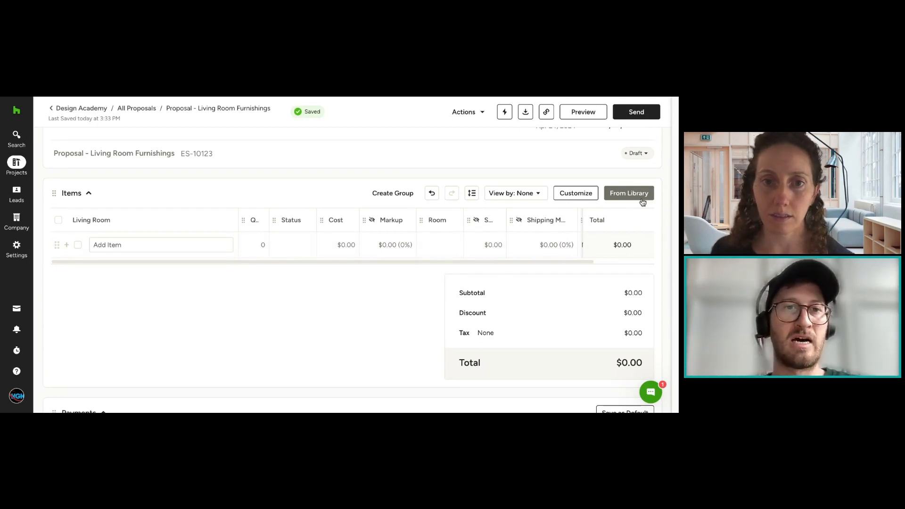
Step: Add the Contemporary Oversized 3 Seater Sofa from the project items to the proposal's Items table
left_click(629, 192)
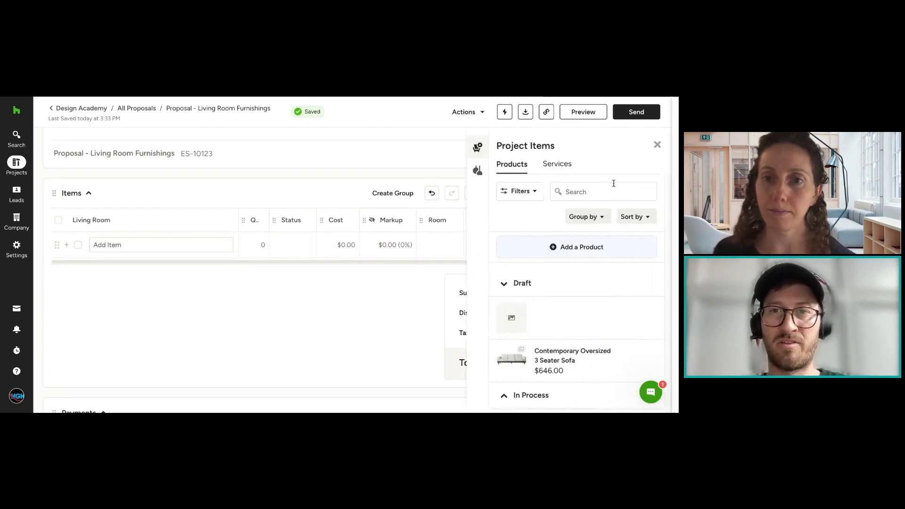
left_click(659, 145)
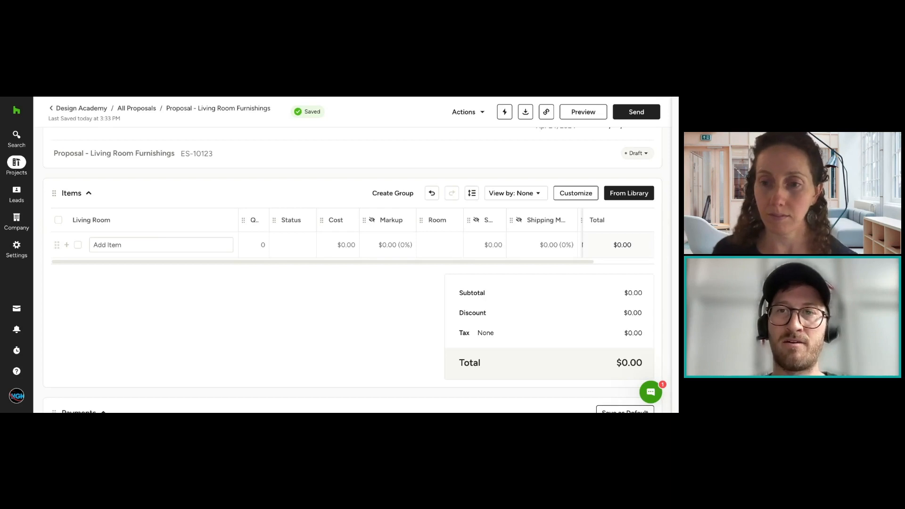
left_click(629, 194)
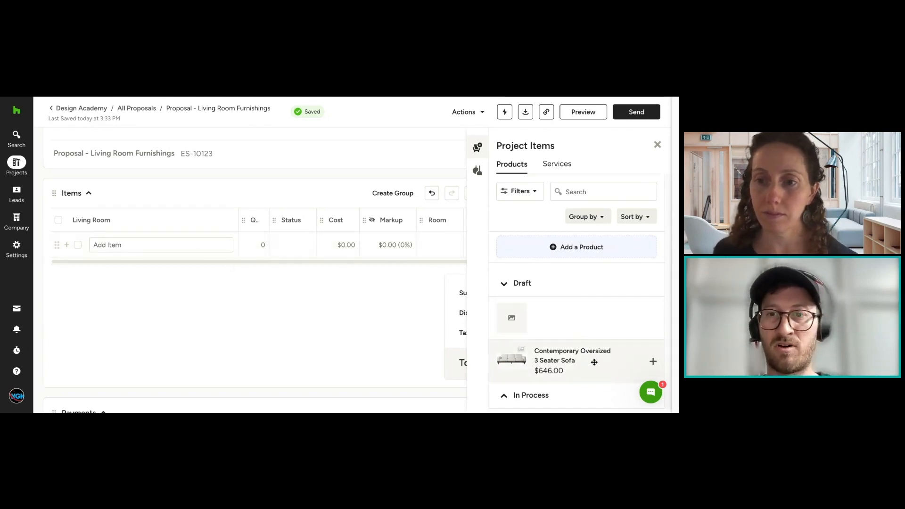
left_click_drag(639, 341, 178, 264)
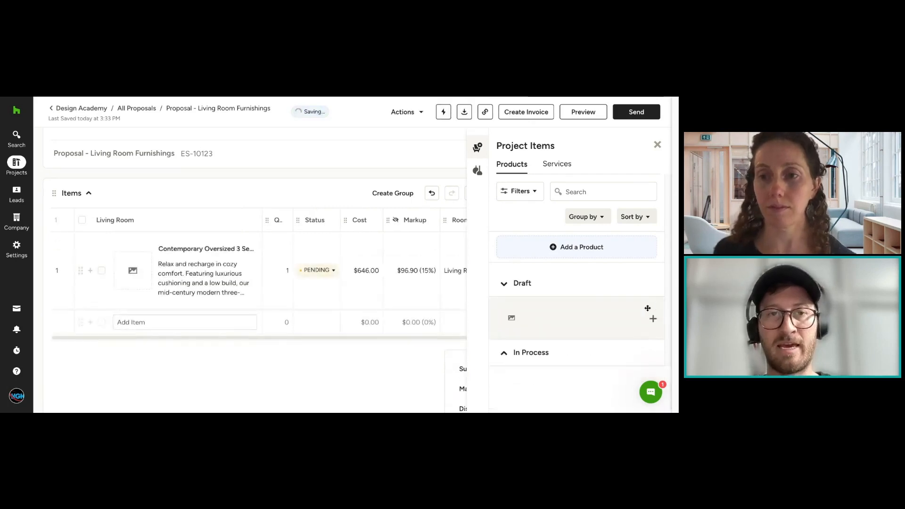
left_click(658, 144)
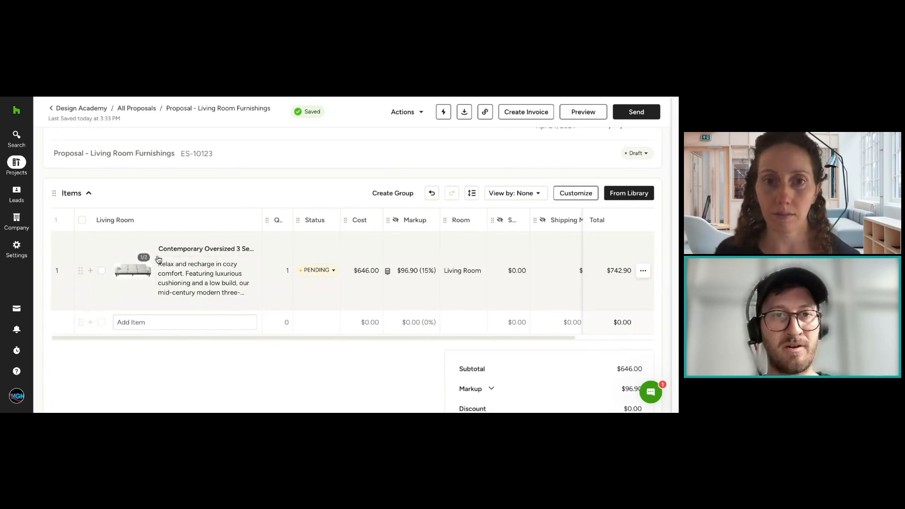
Step: Review the sofa item's images, its description and all of its columns in the Items table without changing anything
left_click(133, 269)
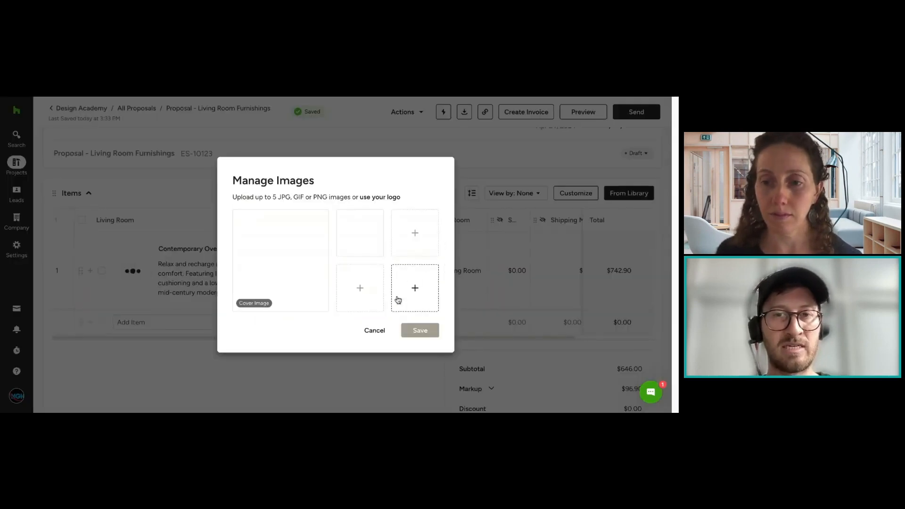
mouse_move(366, 238)
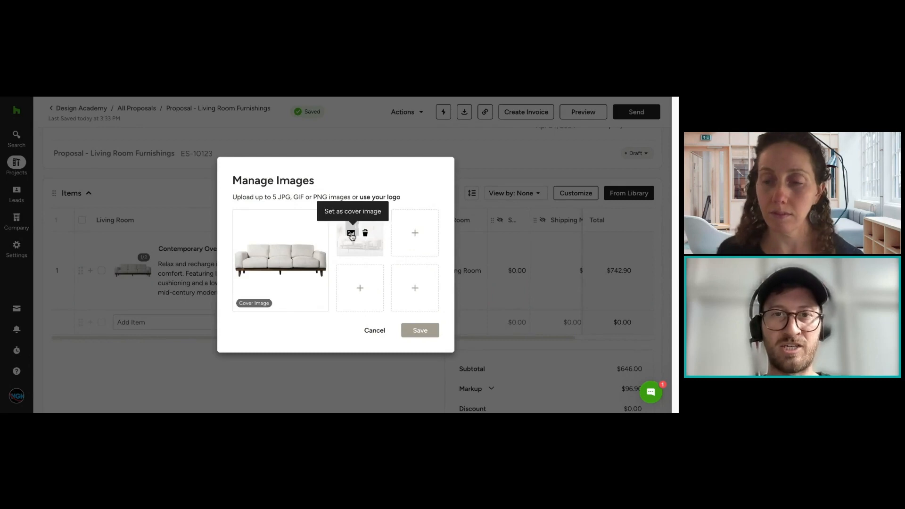
left_click(373, 329)
left_click(219, 274)
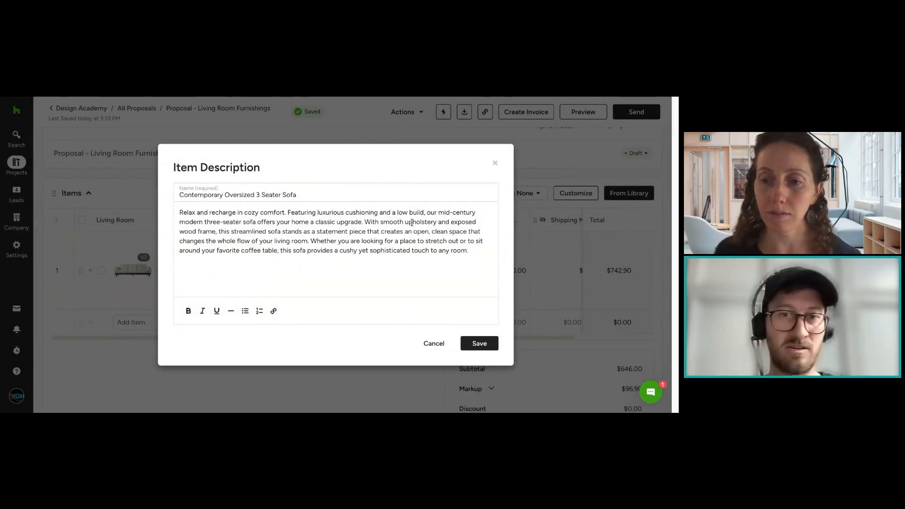
left_click(434, 343)
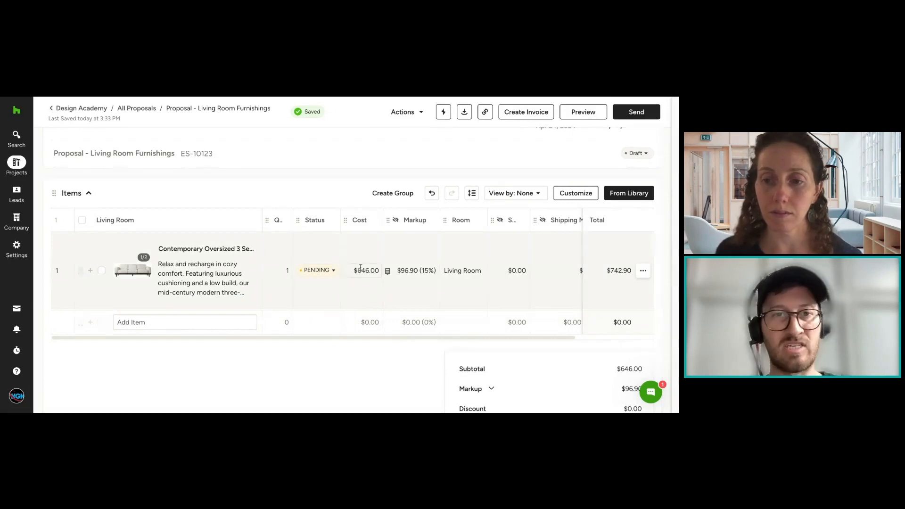
mouse_move(131, 273)
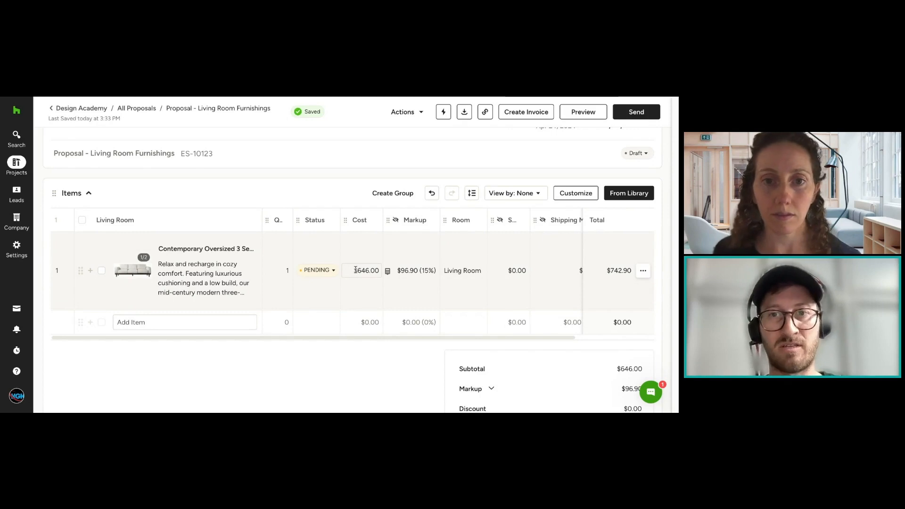
left_click_drag(441, 339, 587, 339)
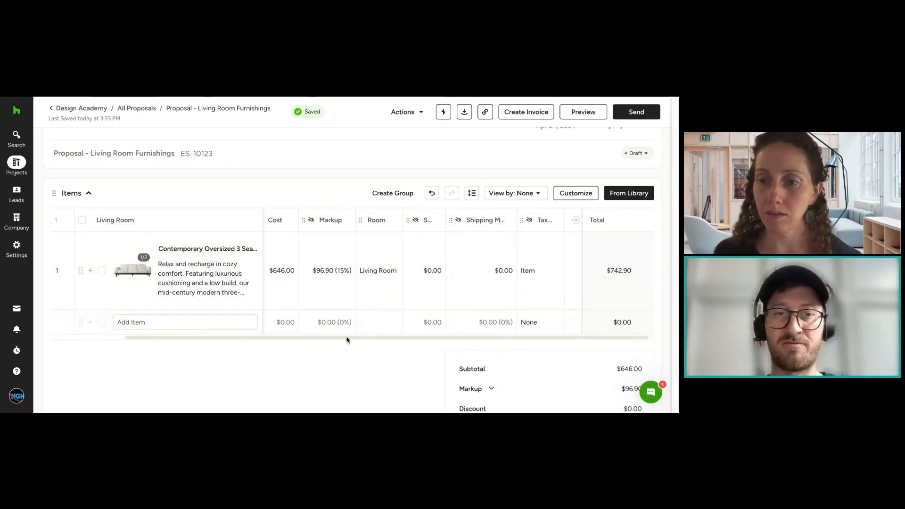
scroll(284, 330, "left", 3)
scroll(284, 330, "left", 2)
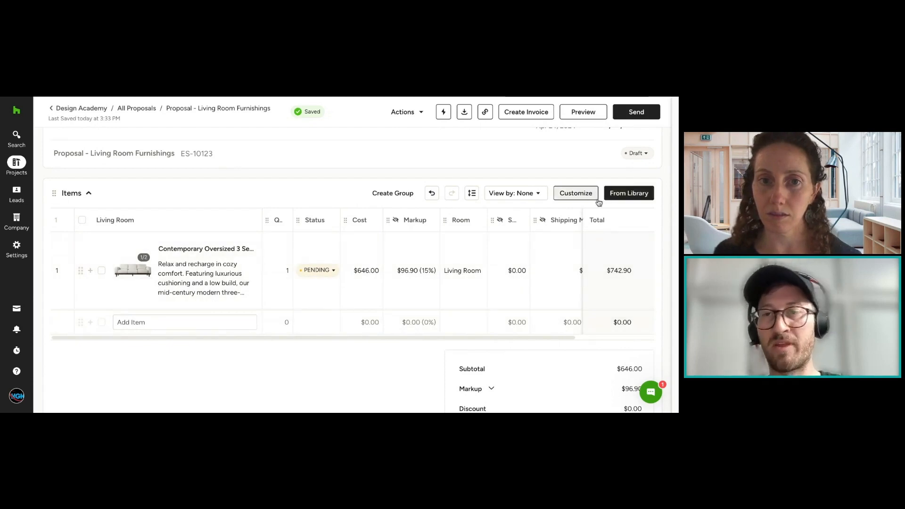
Step: Open the product Library for the proposal and examine its vendor and category filter options without applying any
left_click(624, 202)
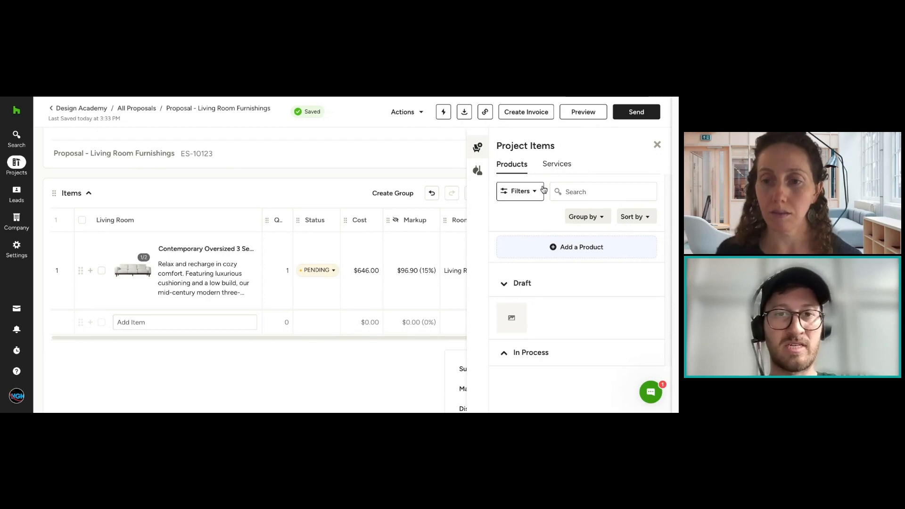
left_click(477, 170)
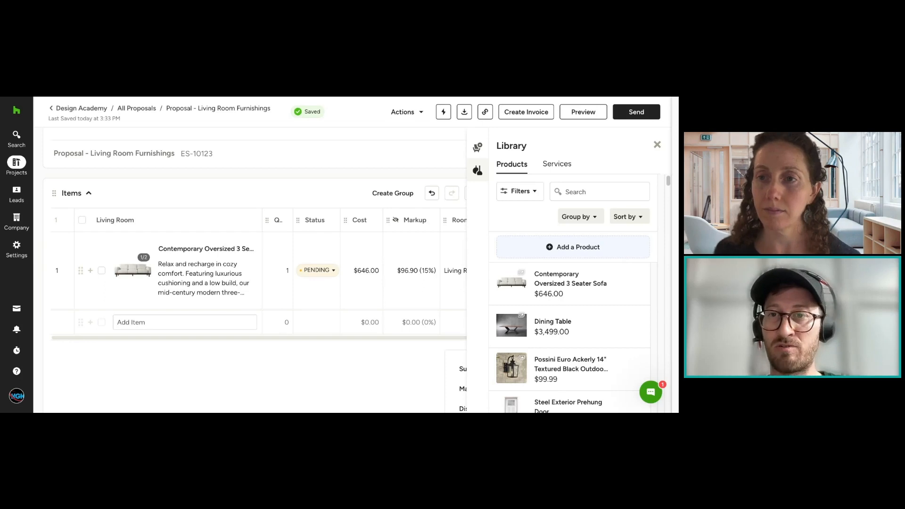
left_click(519, 191)
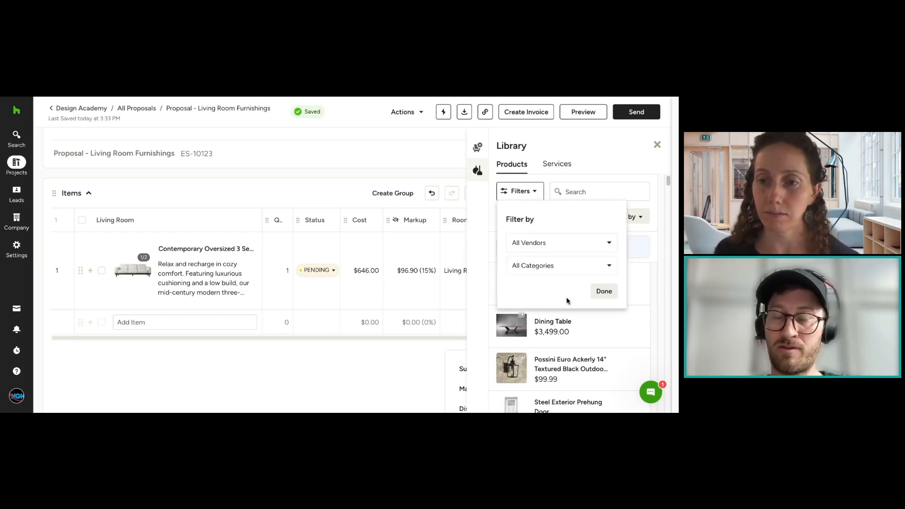
left_click(538, 266)
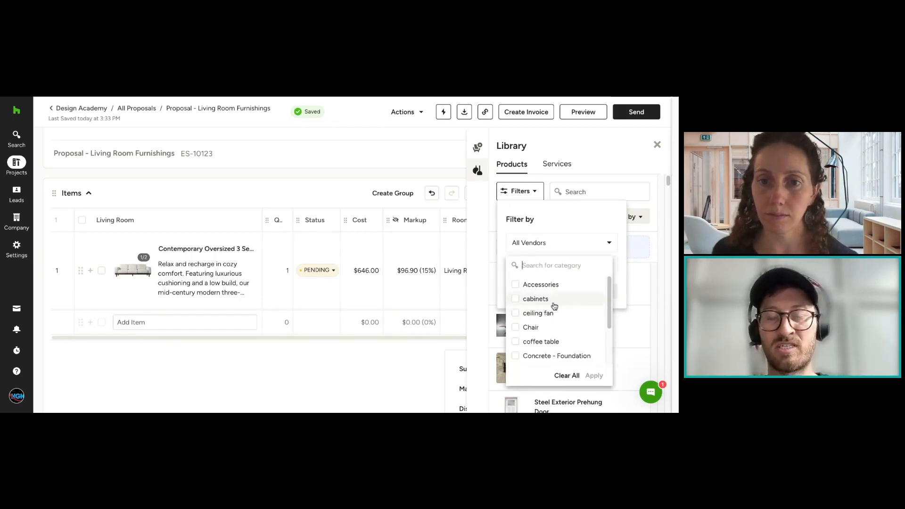
scroll(556, 319, "down", 1)
scroll(556, 320, "down", 3)
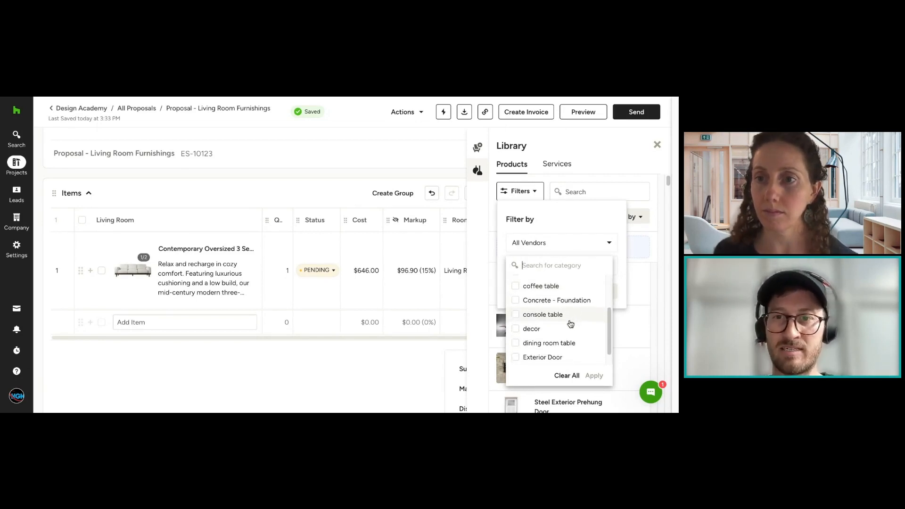
scroll(568, 324, "down", 1)
left_click(549, 226)
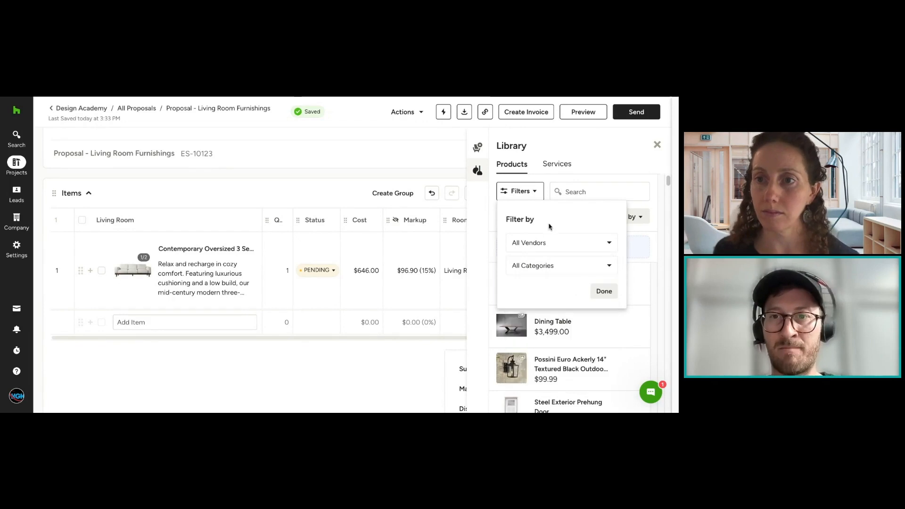
left_click(554, 246)
left_click(551, 217)
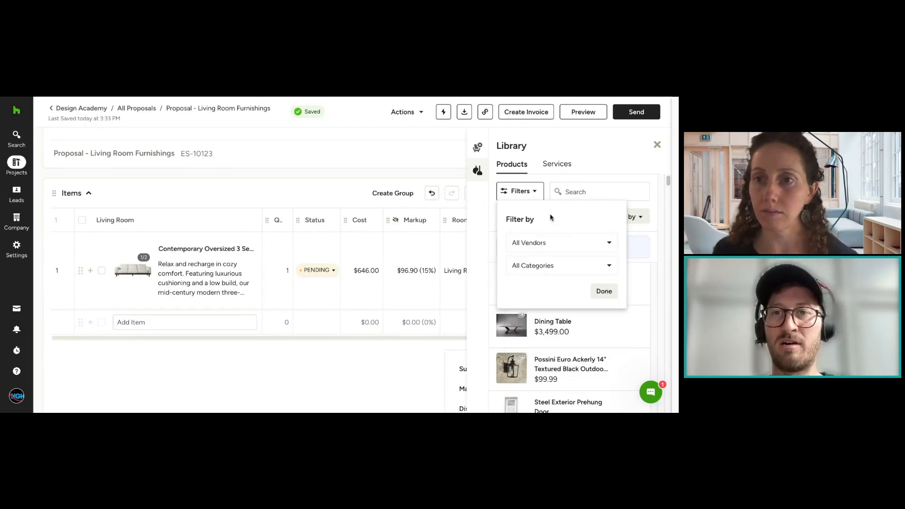
left_click(575, 272)
left_click(577, 214)
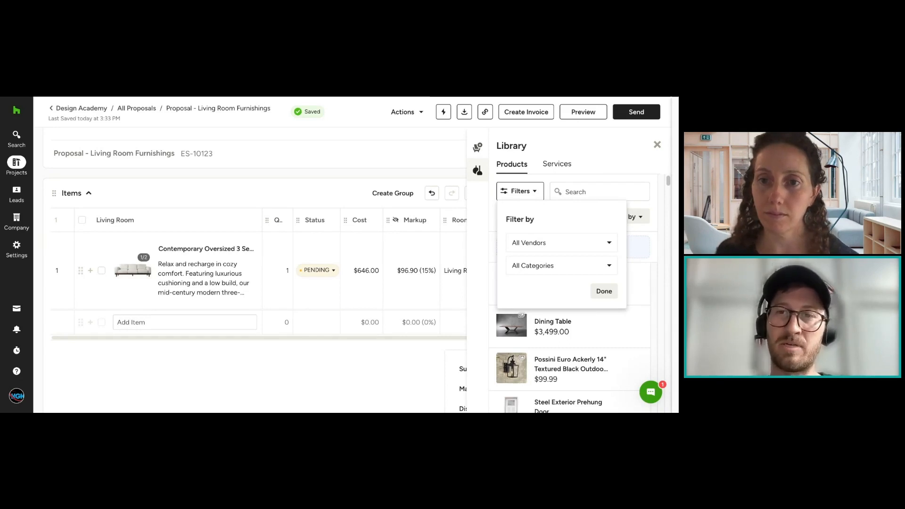
left_click(583, 193)
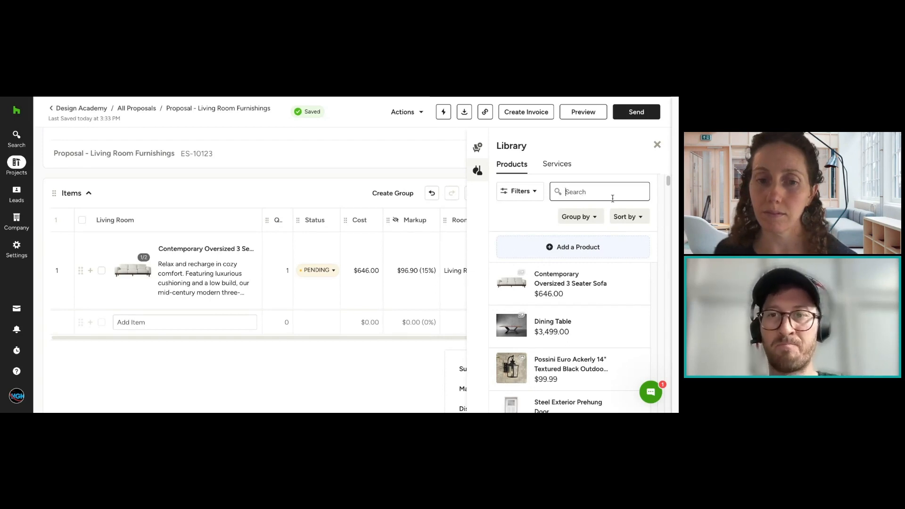
Step: Add the Lounge Chair, Beige/Oak from the Library to the proposal's Items table and close the Library
scroll(596, 292, "down", 1)
scroll(596, 303, "down", 3)
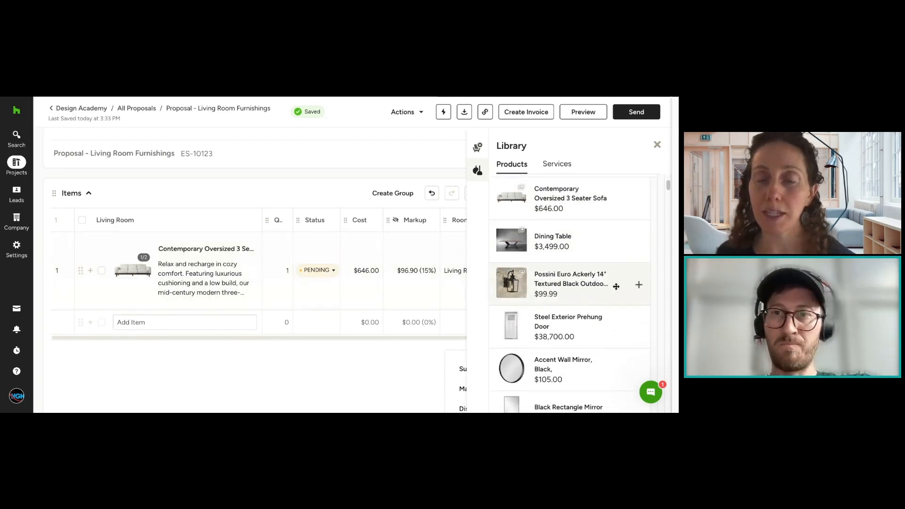
scroll(613, 285, "down", 2)
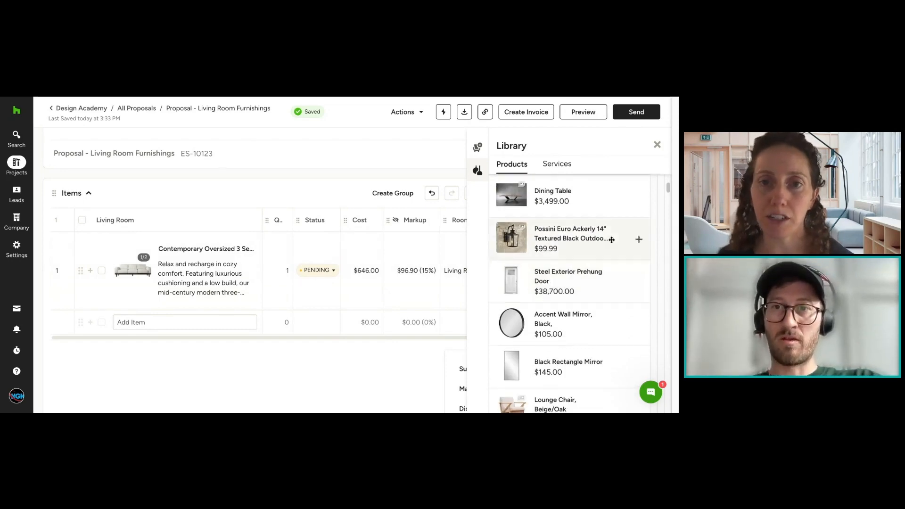
scroll(638, 239, "up", 3)
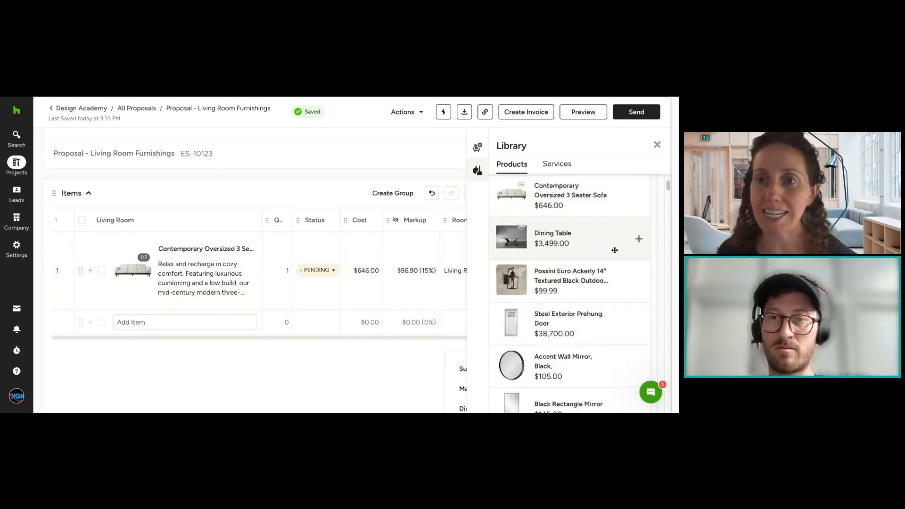
scroll(613, 254, "down", 5)
scroll(613, 255, "down", 1)
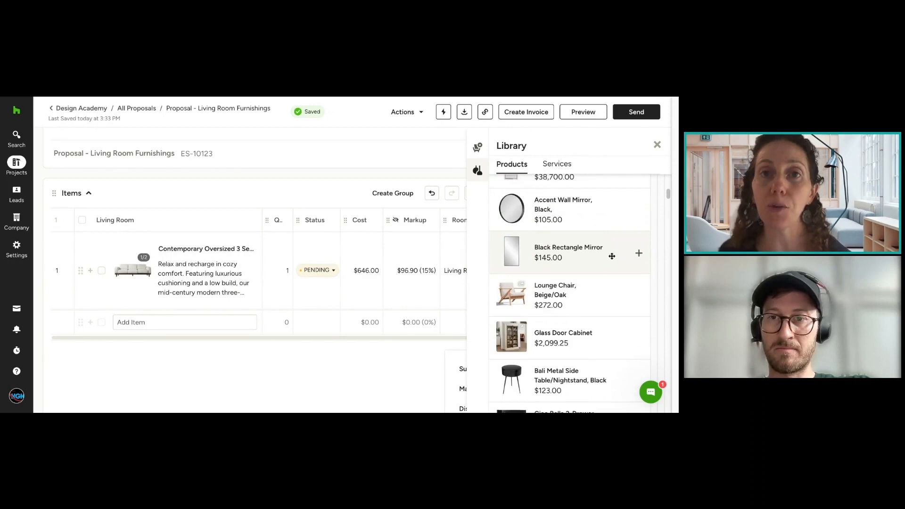
left_click(583, 292)
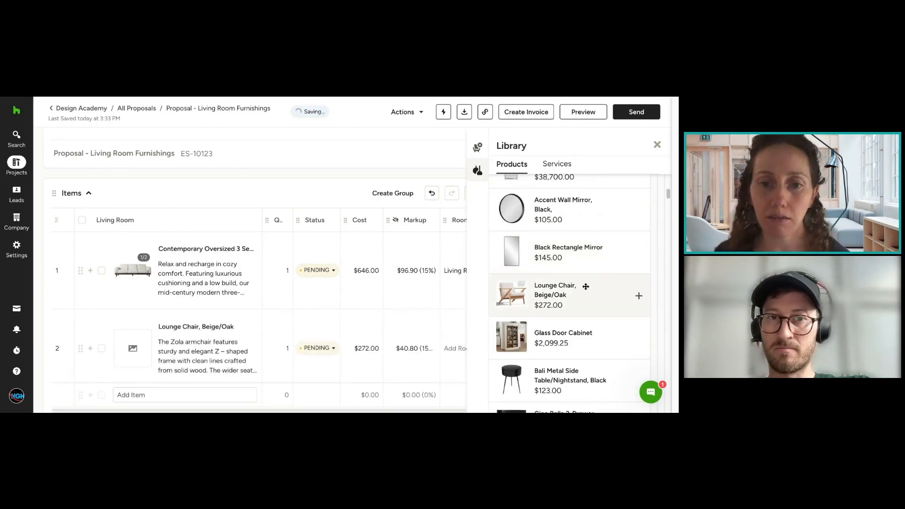
left_click(658, 144)
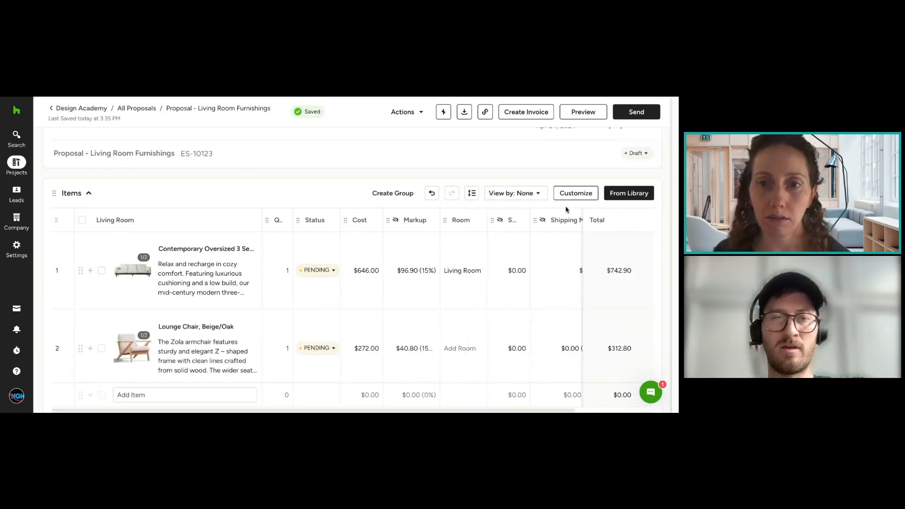
Step: Open the product categories management page from the company's Products & Services and return to the proposal
mouse_move(4, 224)
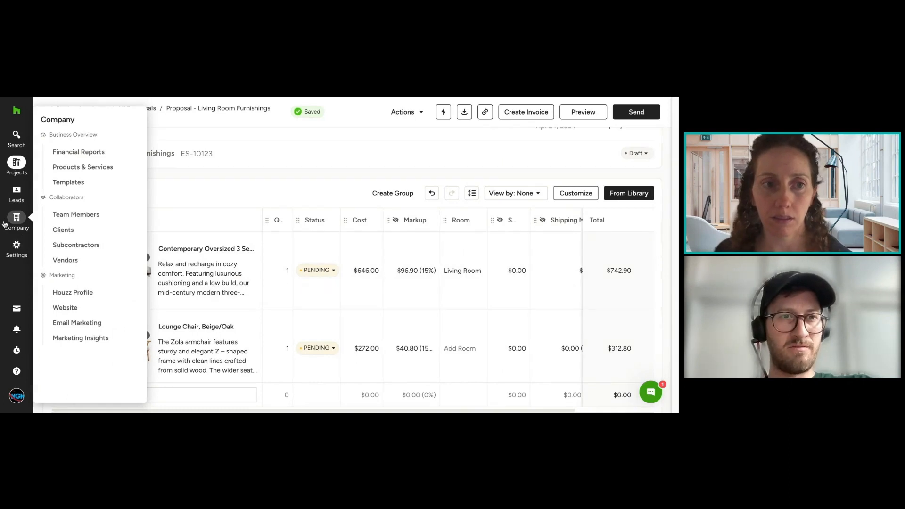
left_click(71, 168)
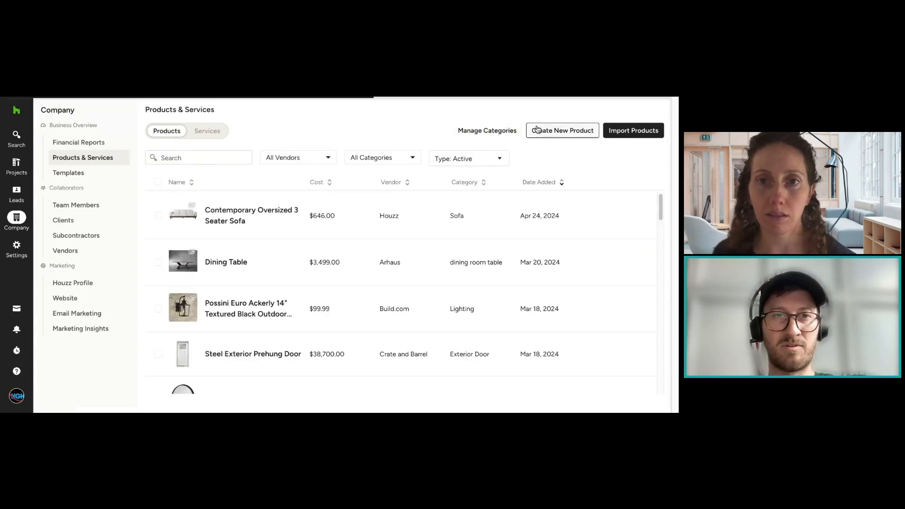
left_click(505, 129)
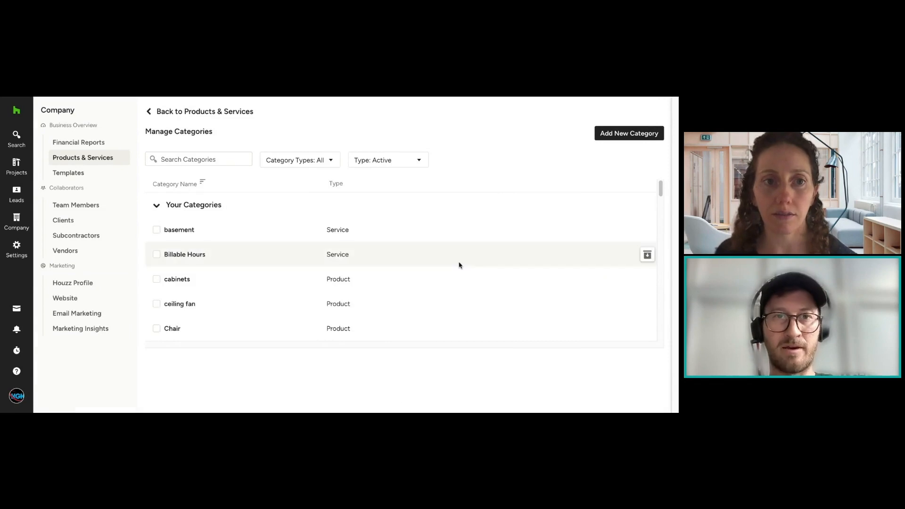
left_click(130, 97)
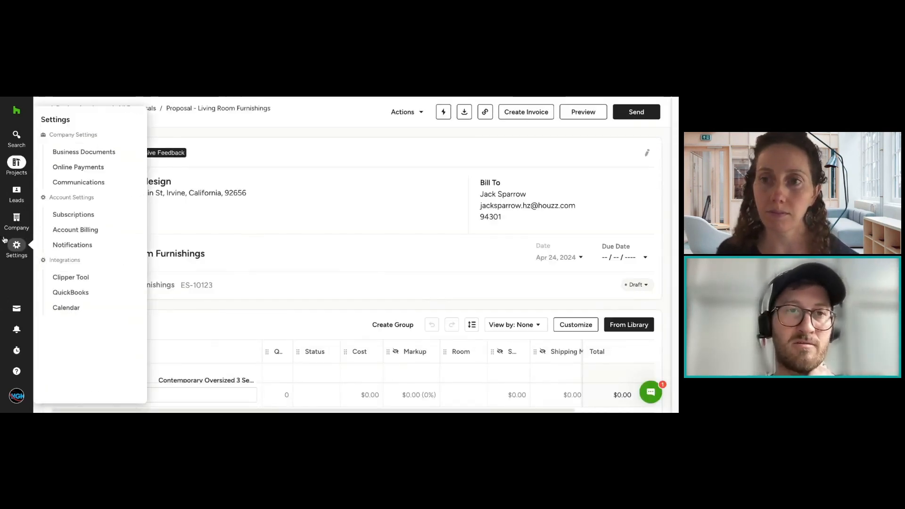
Step: View the company's Services and Products lists and open the page for managing their categories
mouse_move(13, 215)
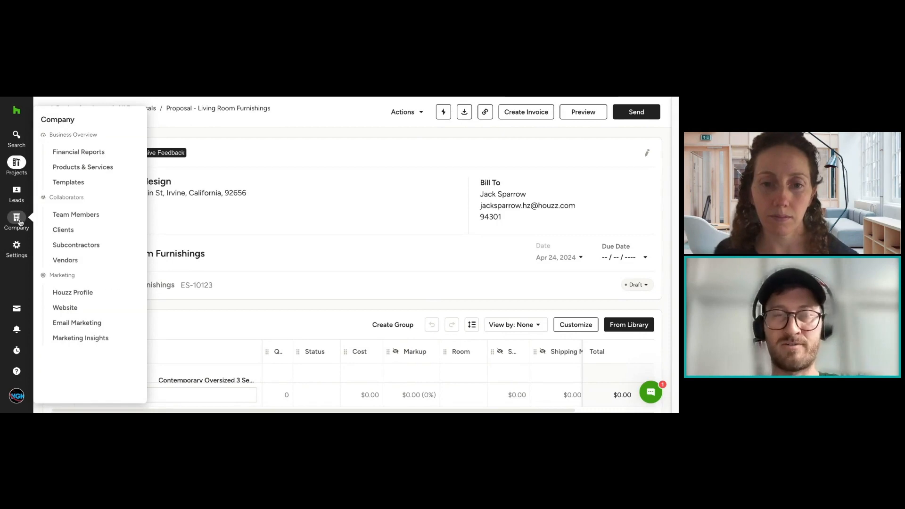
left_click(85, 171)
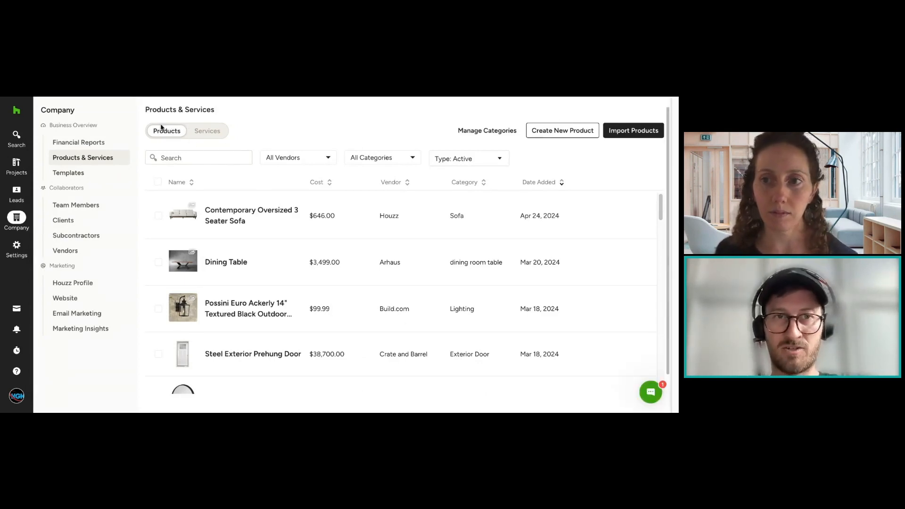
left_click(218, 137)
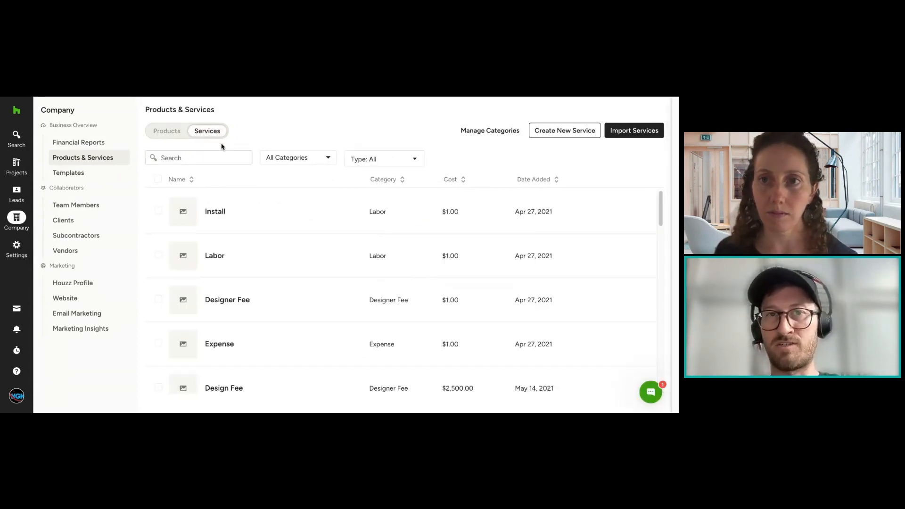
left_click(171, 131)
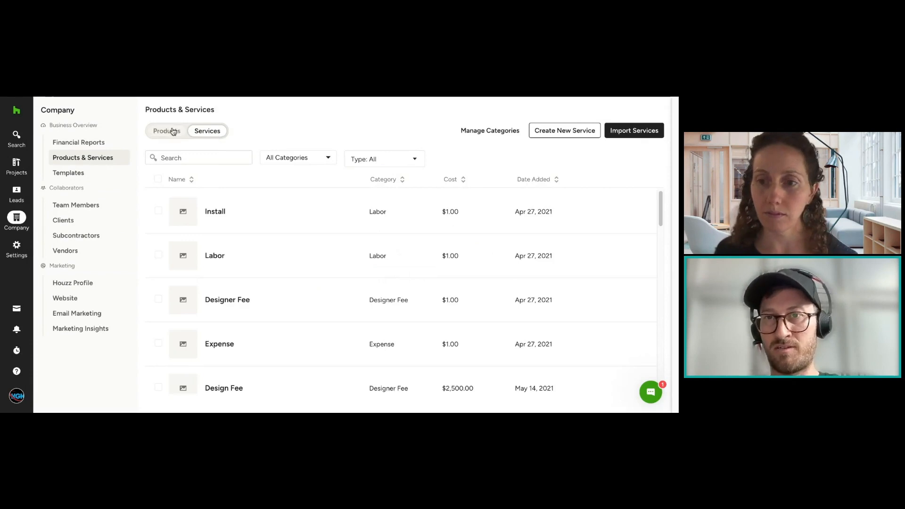
left_click(463, 134)
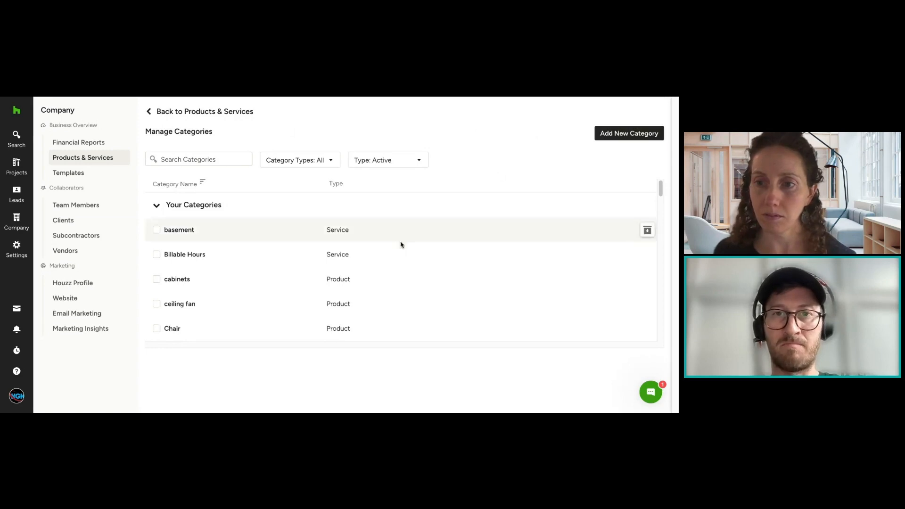
Step: Examine the name and category type fields for creating a new category and discard the form
left_click(607, 138)
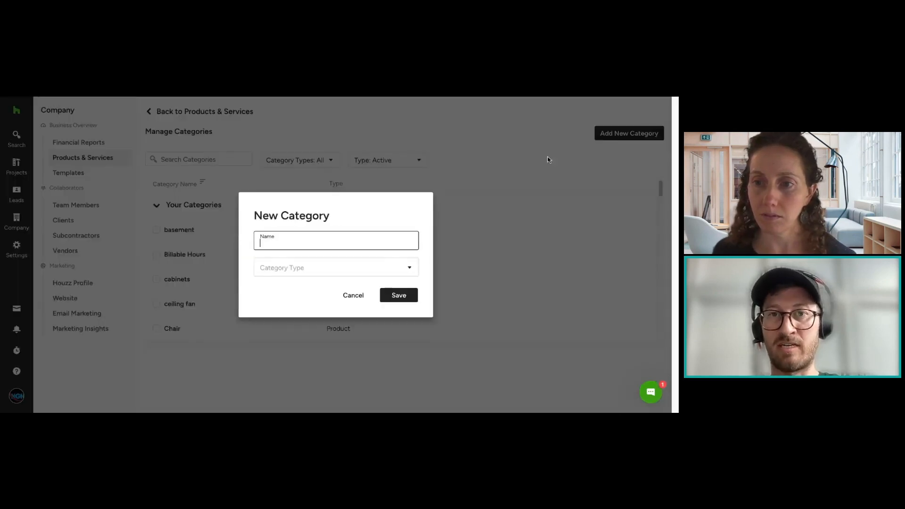
left_click(319, 267)
left_click(350, 236)
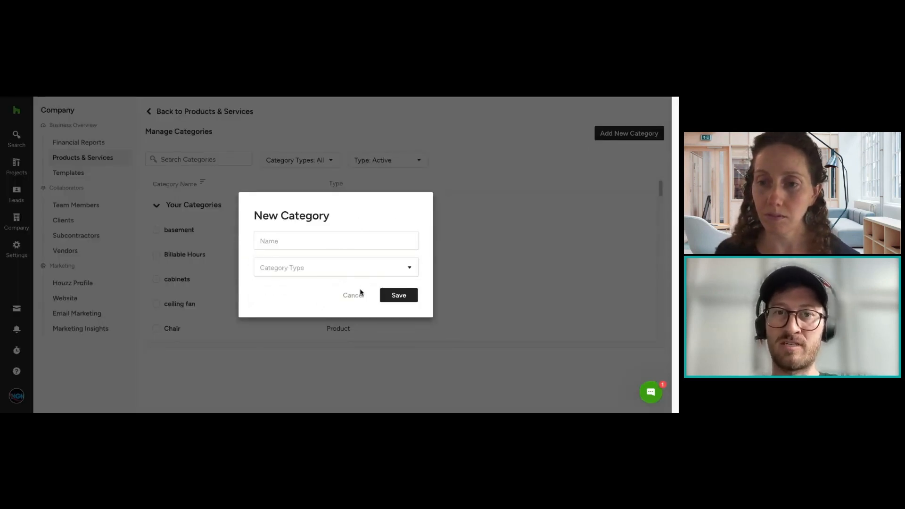
left_click(362, 293)
Step: Look through the existing categories, selecting floor lamp to view the available action and clearing the selection
scroll(339, 264, "down", 6)
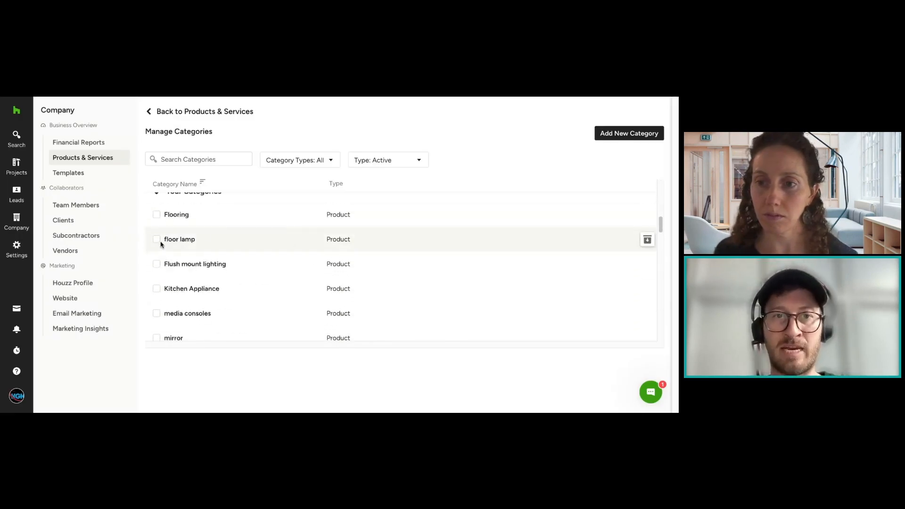
left_click(156, 240)
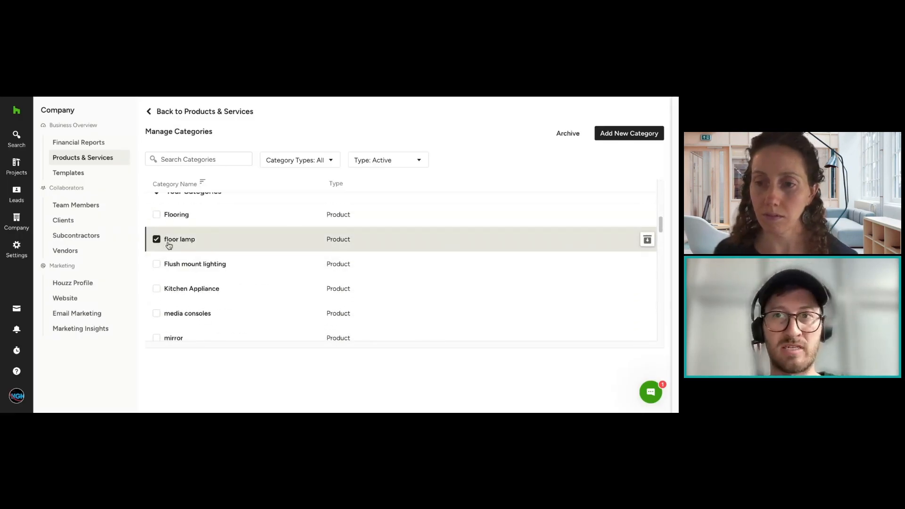
left_click(156, 241)
scroll(359, 231, "up", 6)
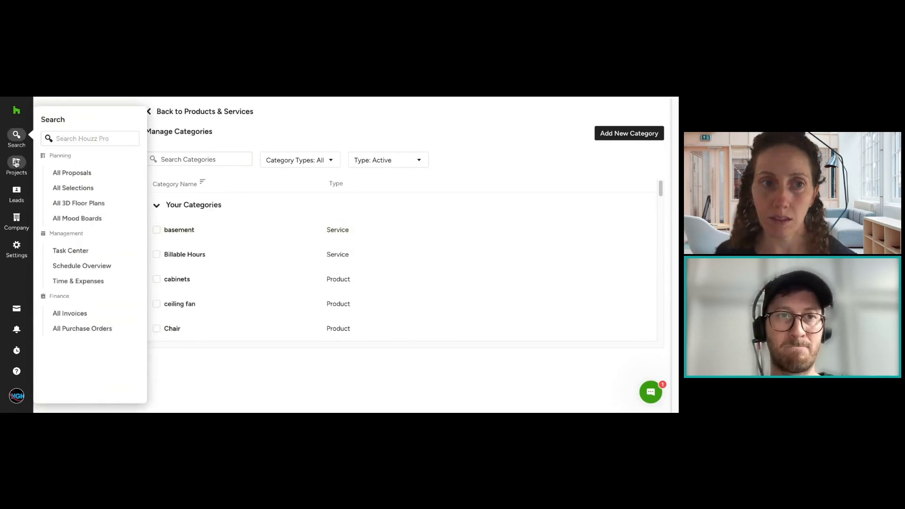
Step: Visit the Design Academy project overview and go back to the company's Products & Services list
mouse_move(17, 165)
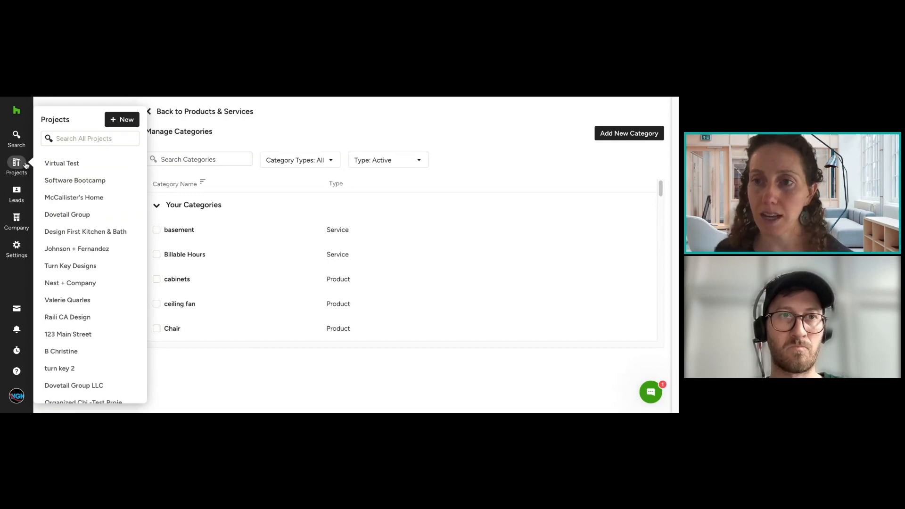
left_click(26, 164)
left_click(107, 183)
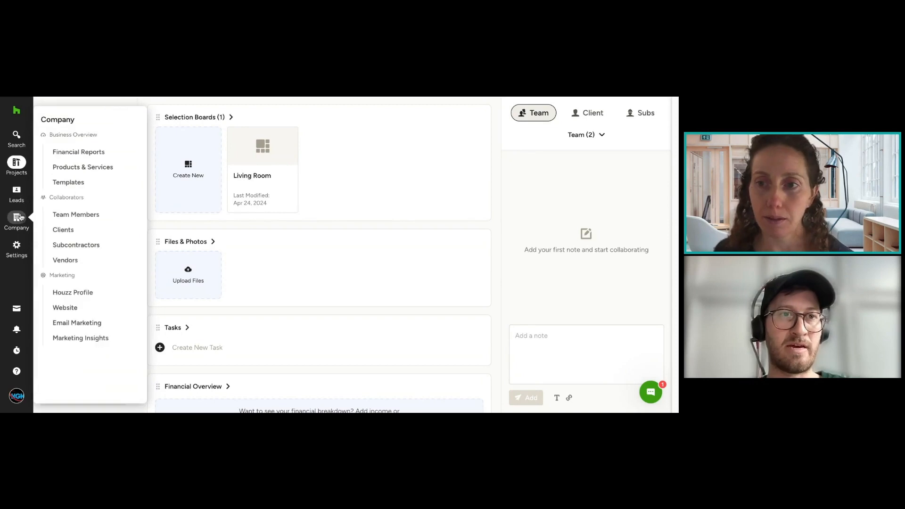
left_click(74, 168)
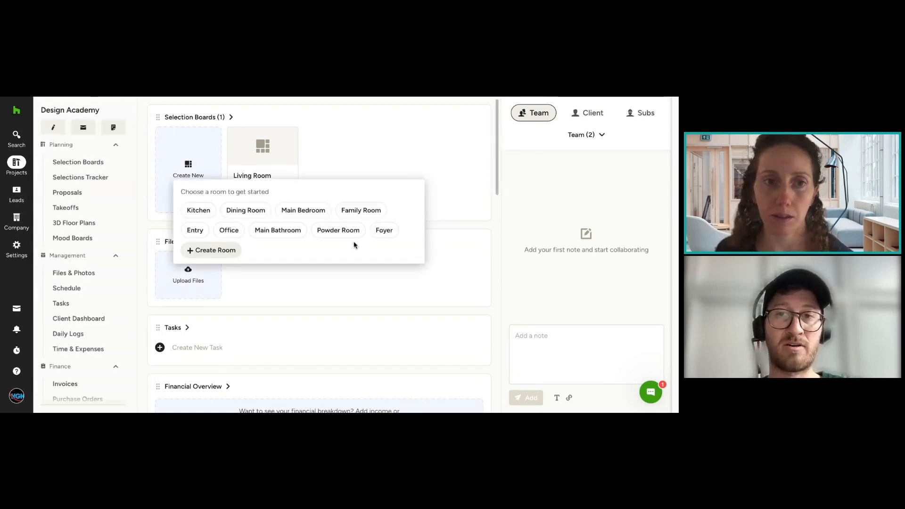
Step: Open the Dining Table product for editing, examine its category choices, and leave without saving
left_click(225, 262)
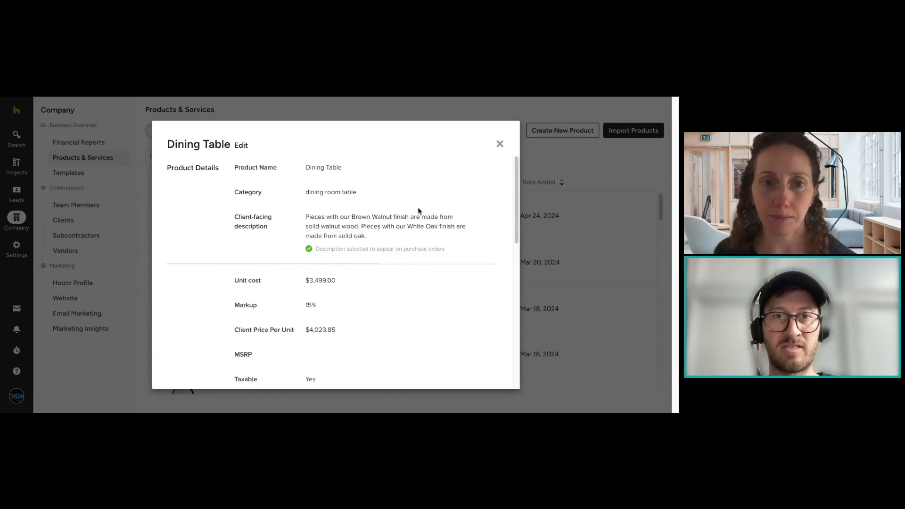
left_click(241, 146)
left_click(359, 203)
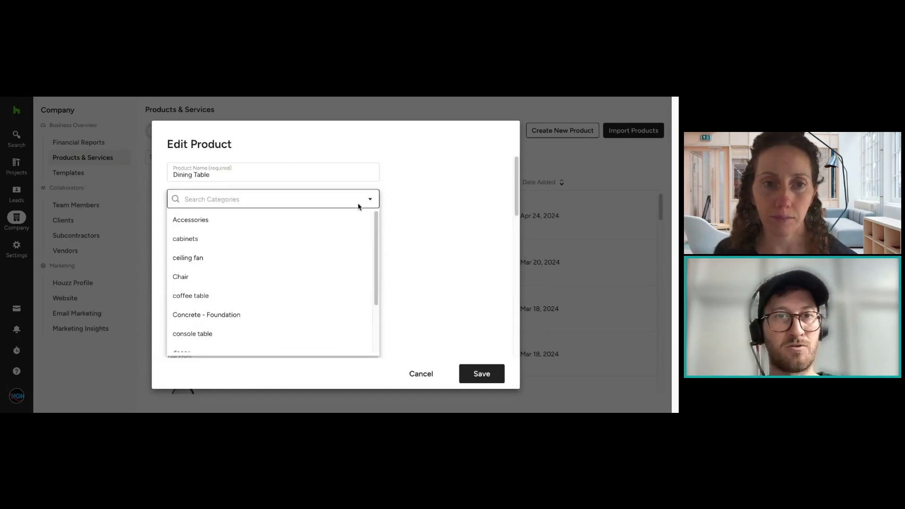
left_click(429, 192)
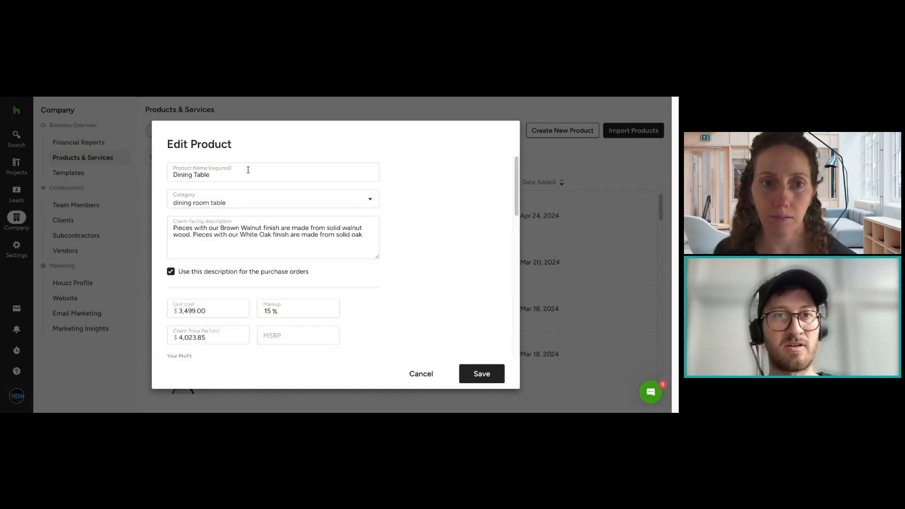
left_click(244, 205)
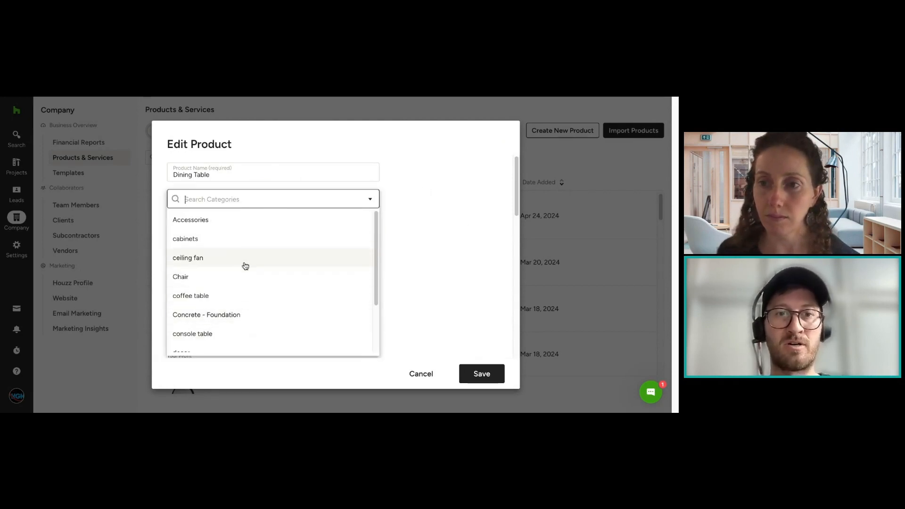
left_click(434, 232)
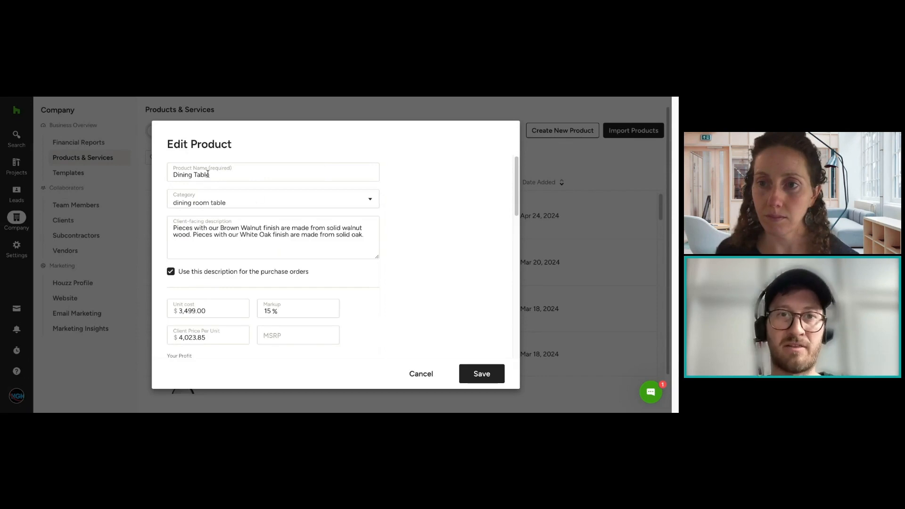
left_click(426, 375)
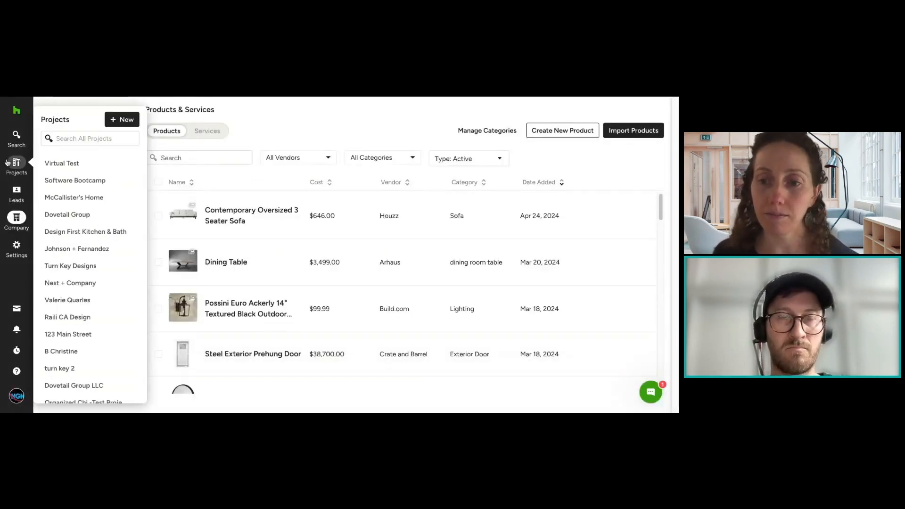
Step: Reopen the Living Room Furnishings proposal from the Design Academy project's proposals and show its Items table
left_click(8, 163)
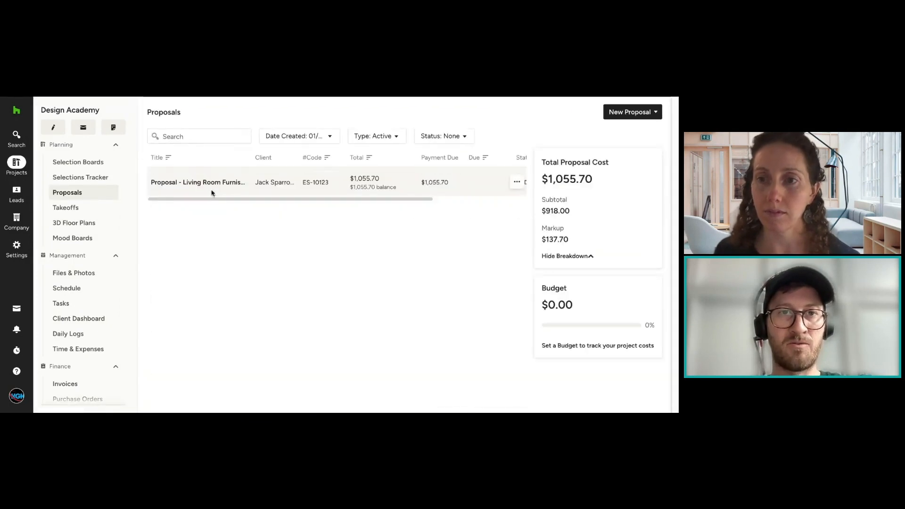
left_click(211, 188)
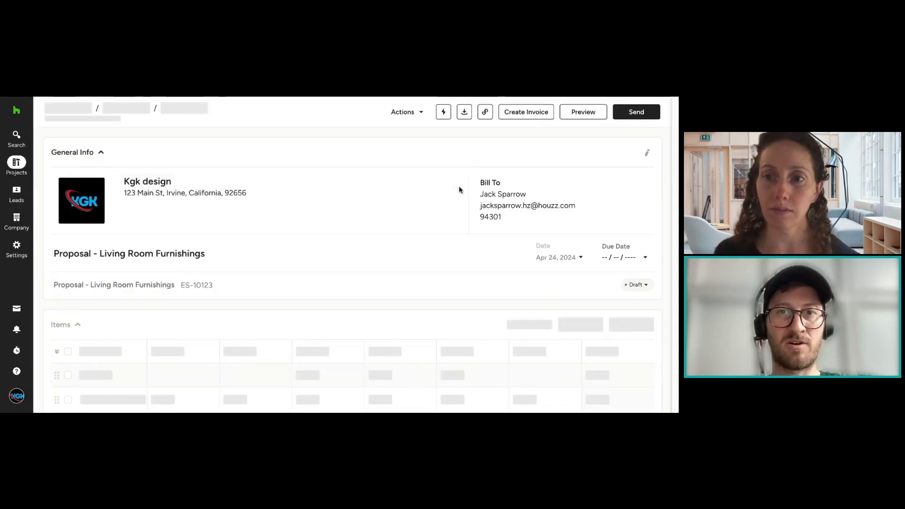
scroll(493, 256, "down", 2)
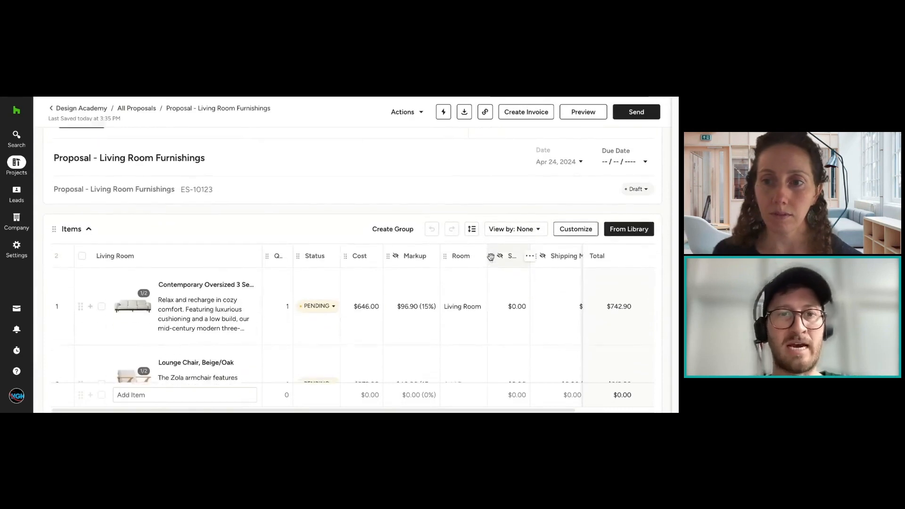
Step: Set the quantity of the Lounge Chair, Beige/Oak to 2 in the proposal's Items table
scroll(491, 257, "down", 3)
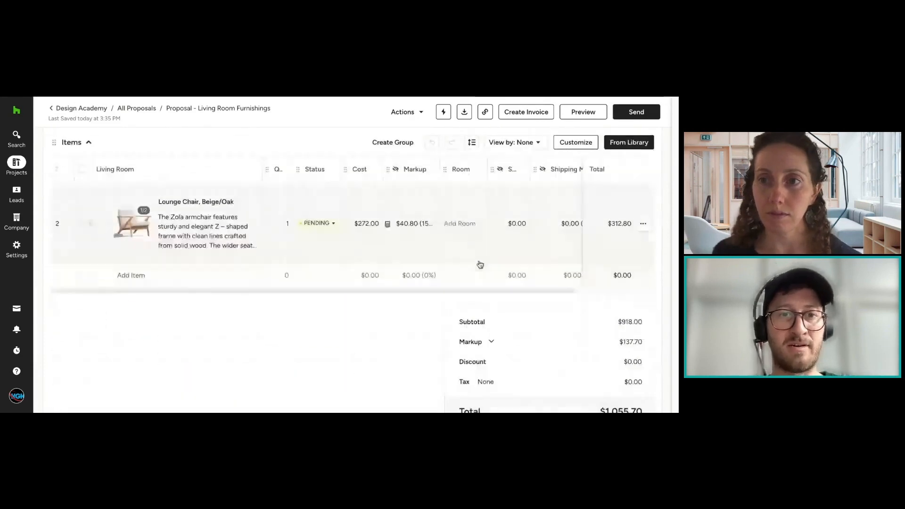
scroll(603, 224, "up", 1)
left_click(282, 274)
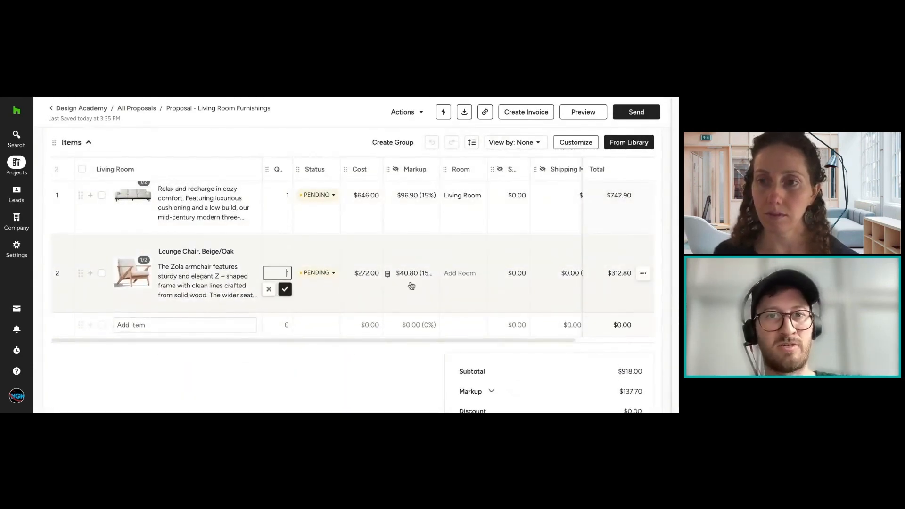
type("2")
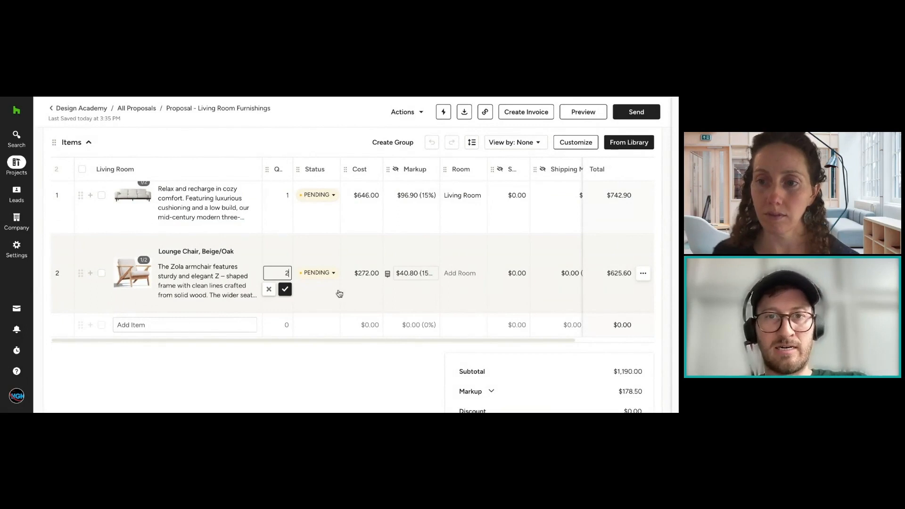
left_click(285, 289)
Step: Add the Glass Door Cabinet from the product Library to the proposal's Items table
left_click(641, 150)
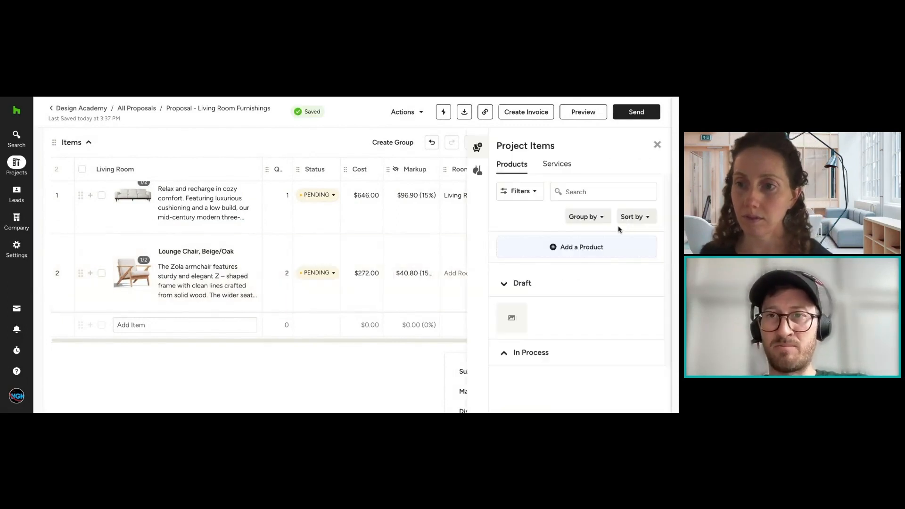
left_click(478, 169)
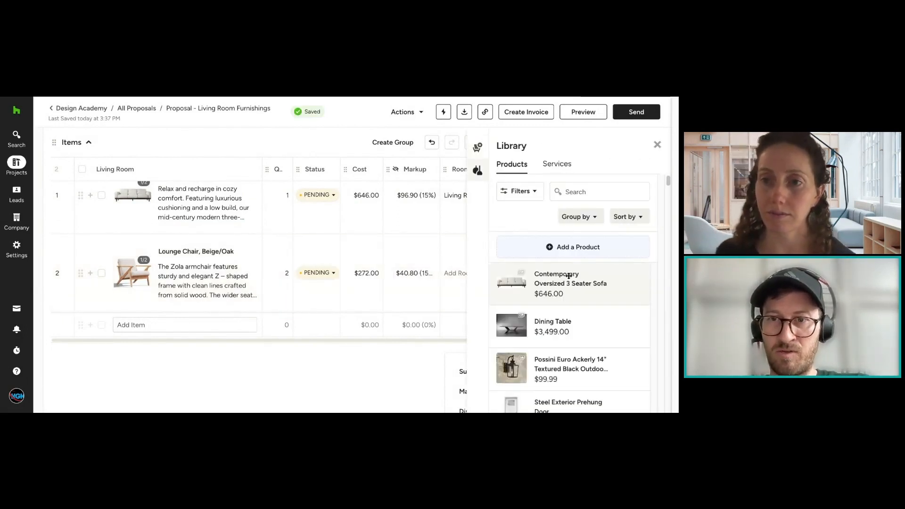
scroll(570, 276, "down", 5)
scroll(585, 275, "down", 2)
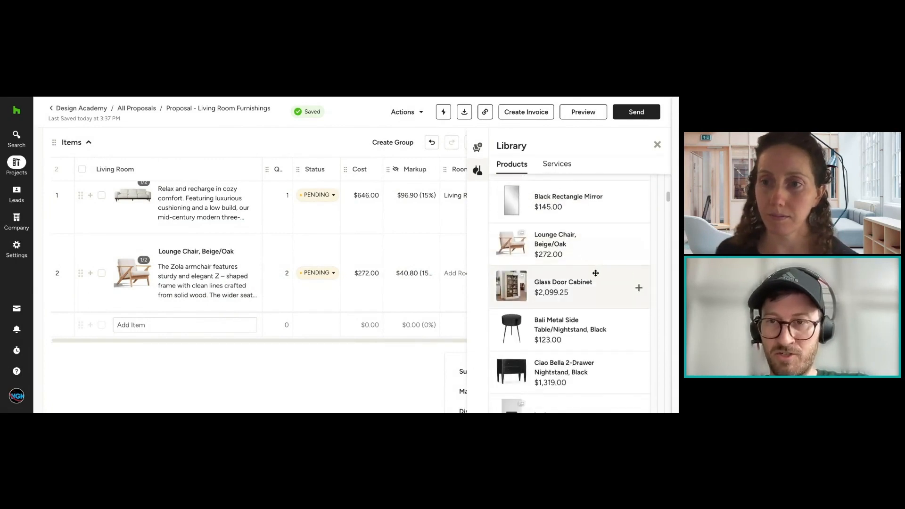
left_click(596, 274)
Step: Add the Media Console from the Library's products to the proposal's Items table
scroll(595, 274, "down", 4)
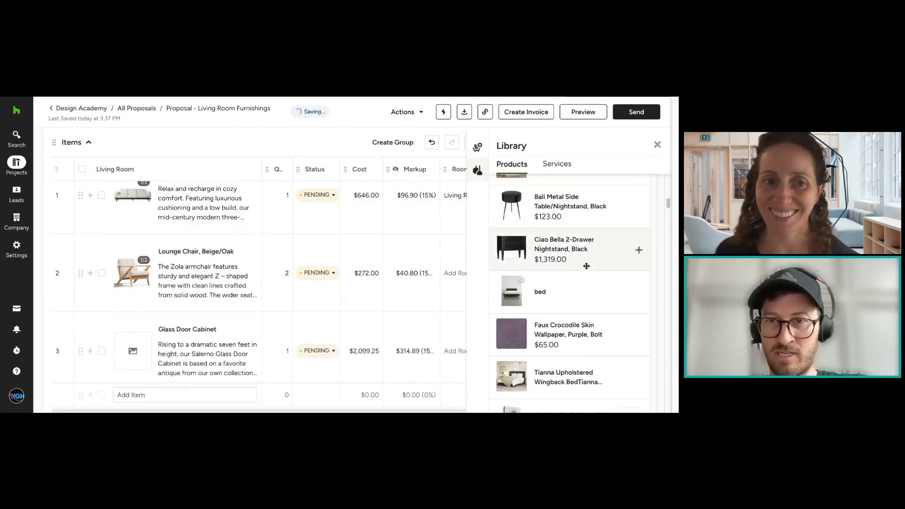
scroll(587, 266, "down", 4)
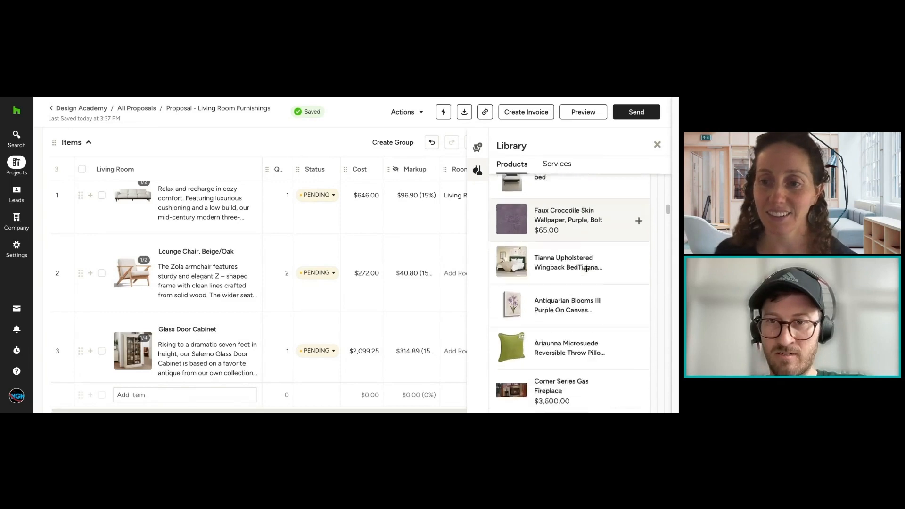
scroll(586, 269, "down", 4)
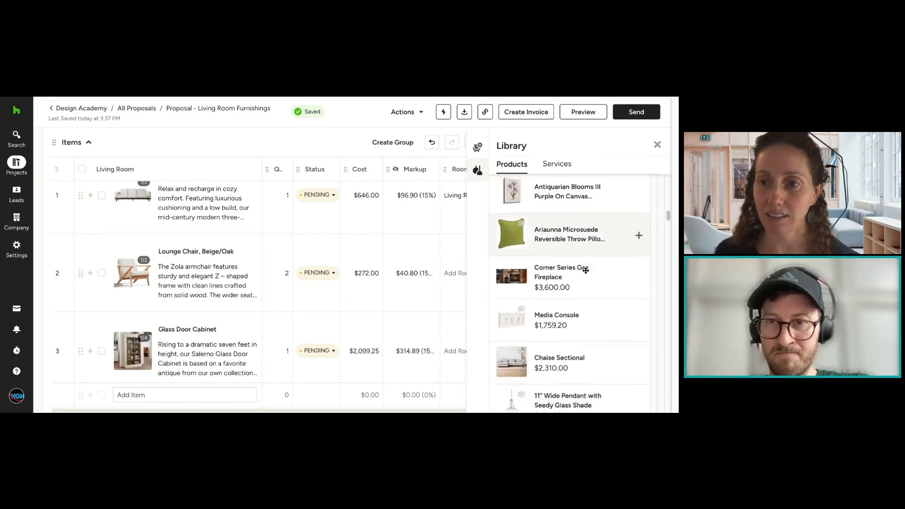
scroll(586, 270, "down", 1)
left_click(591, 279)
scroll(592, 282, "down", 3)
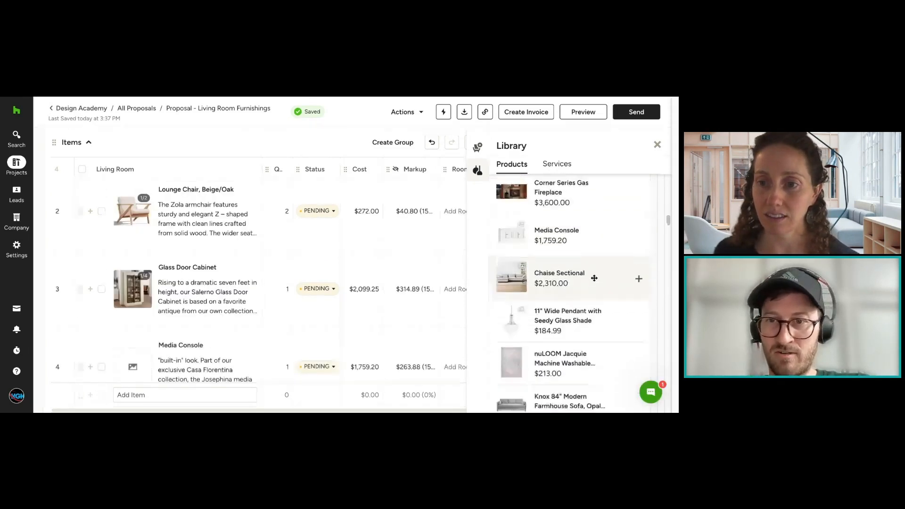
Step: Add the Console Table and the Moroccan HYPE Boho Vintage Diamond product from the Library to the Items table
scroll(592, 284, "down", 8)
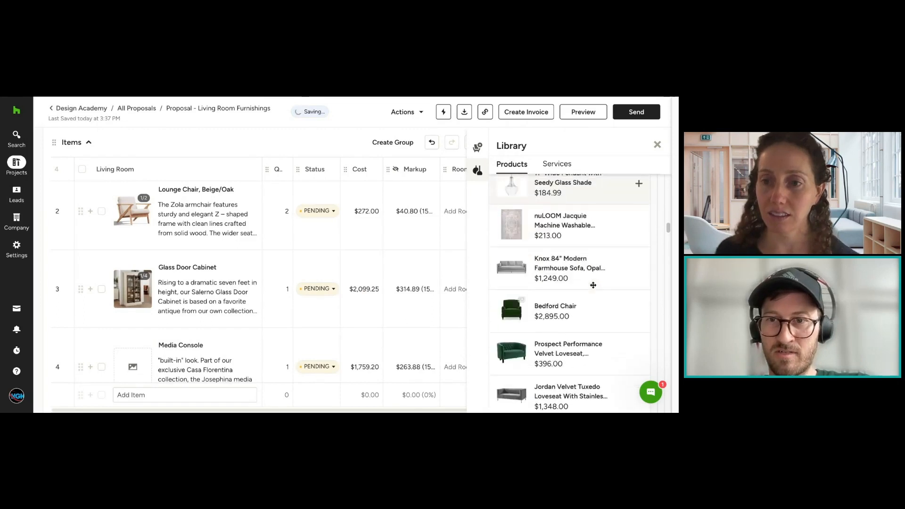
left_click(586, 309)
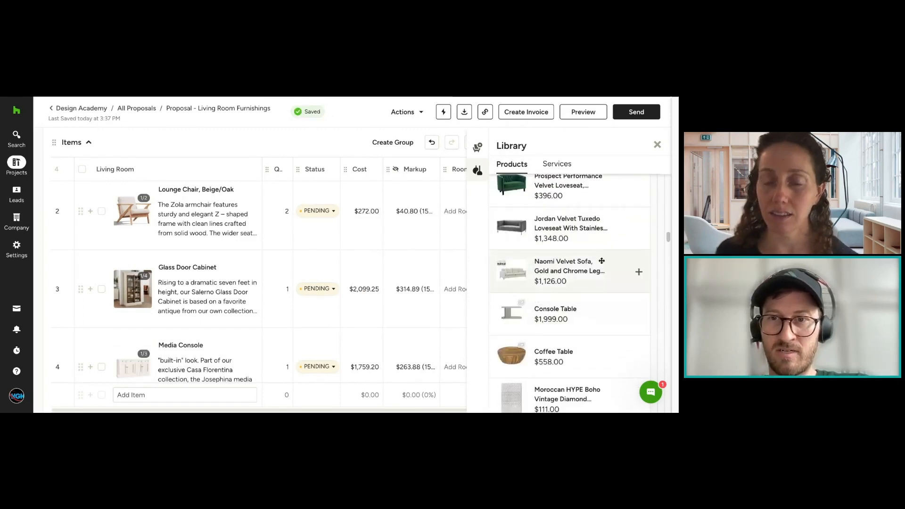
scroll(602, 262, "down", 3)
scroll(603, 263, "down", 2)
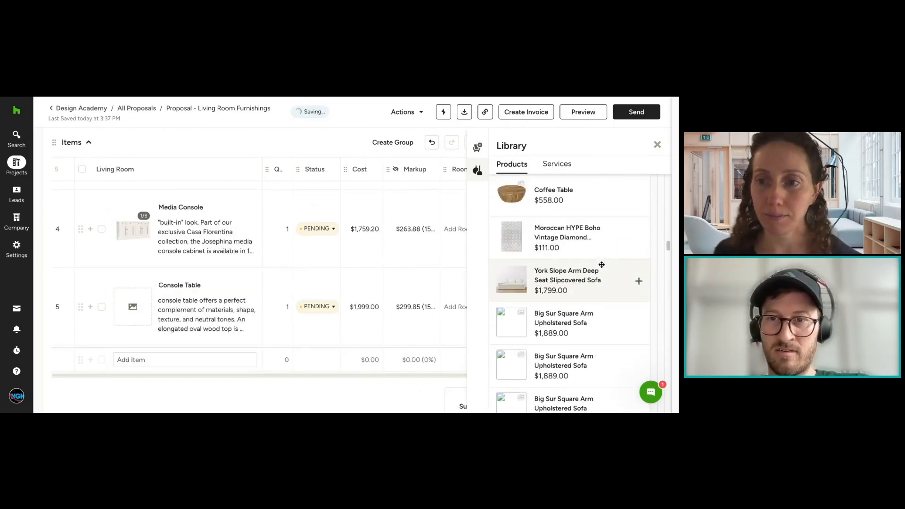
left_click(602, 221)
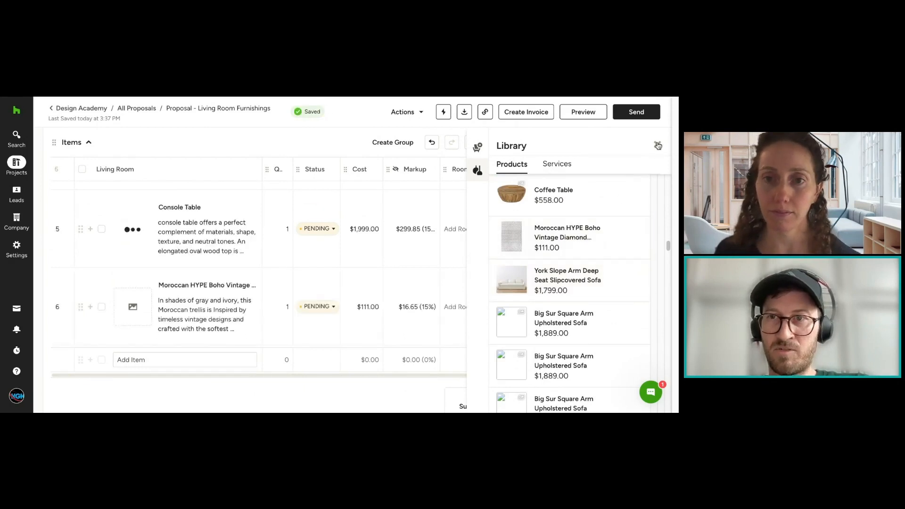
Step: Close the Library and set the cost of the Moroccan HYPE Boho Vintage item to $1,111.00
left_click(657, 144)
left_click(364, 307)
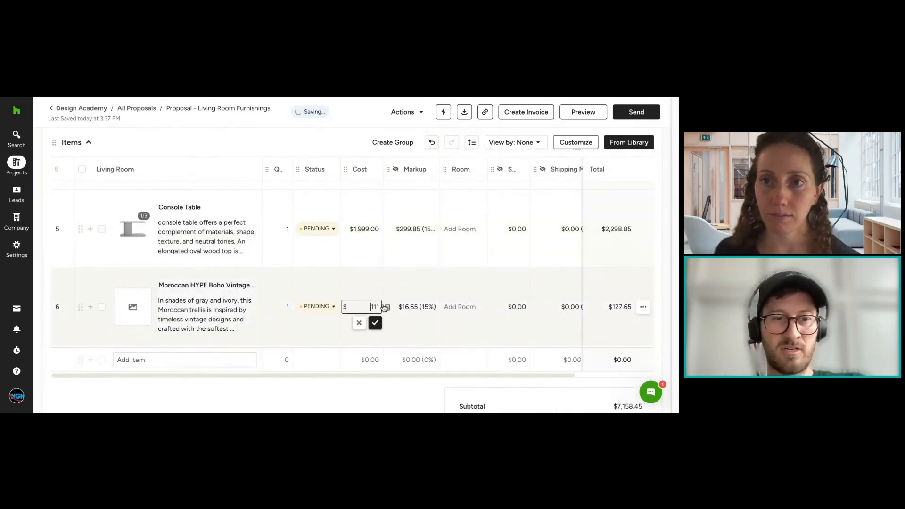
left_click(375, 323)
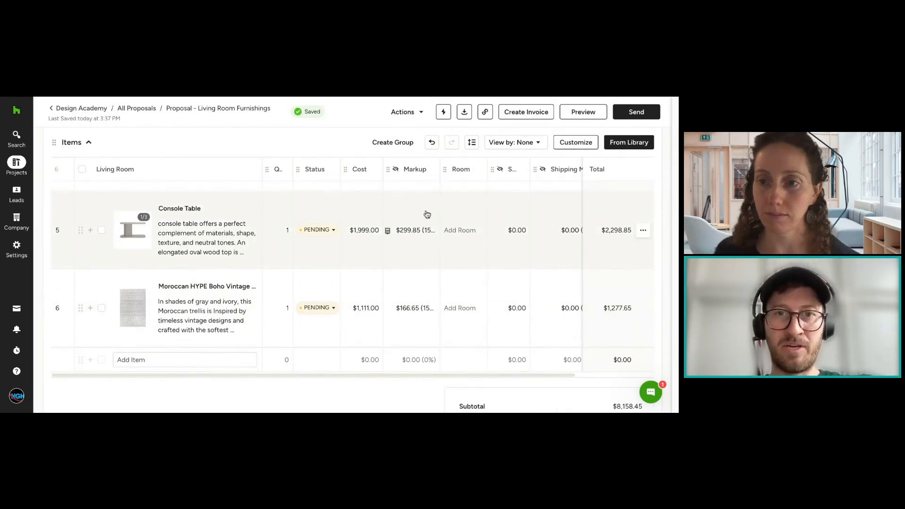
Step: Reopen the Library, view its list of services, and close it without adding anything
scroll(330, 265, "up", 4)
scroll(368, 249, "down", 2)
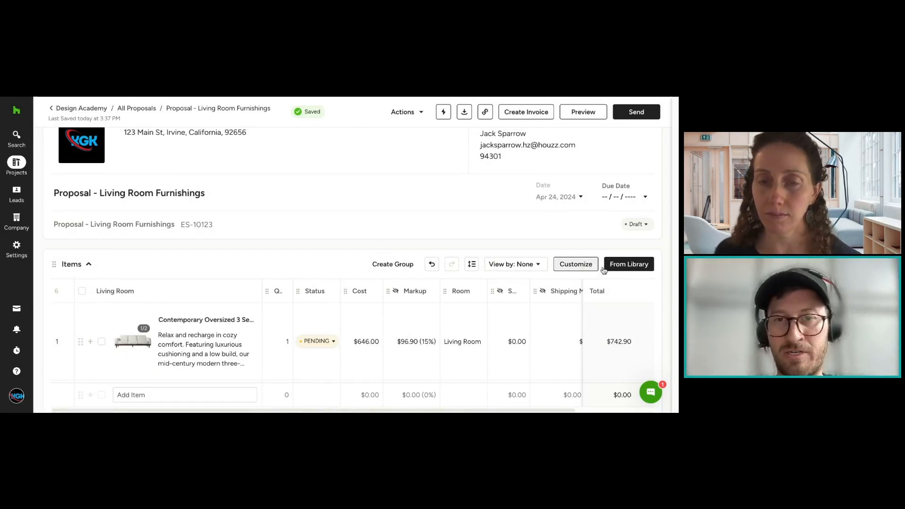
left_click(629, 264)
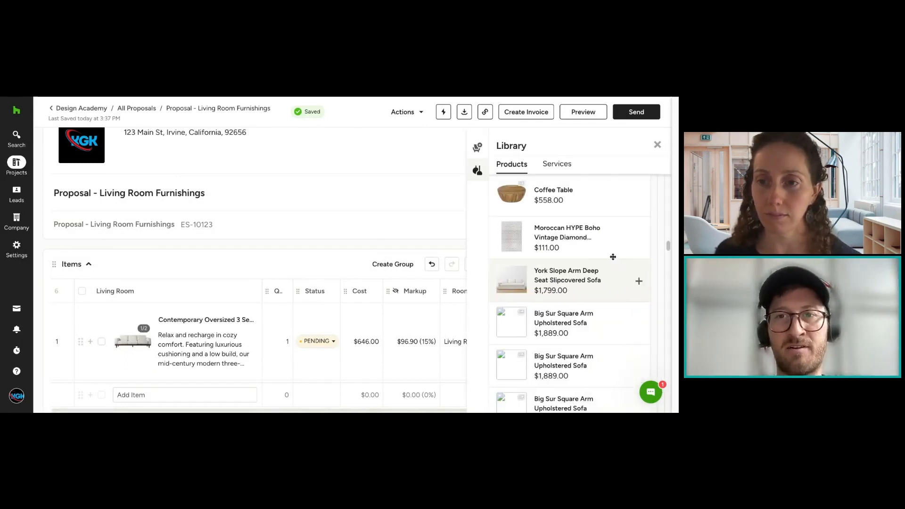
left_click(561, 164)
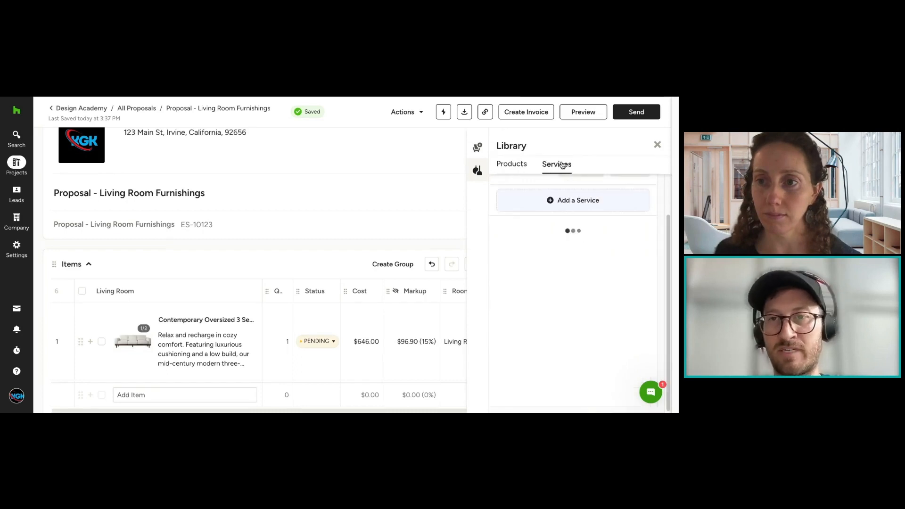
left_click(657, 146)
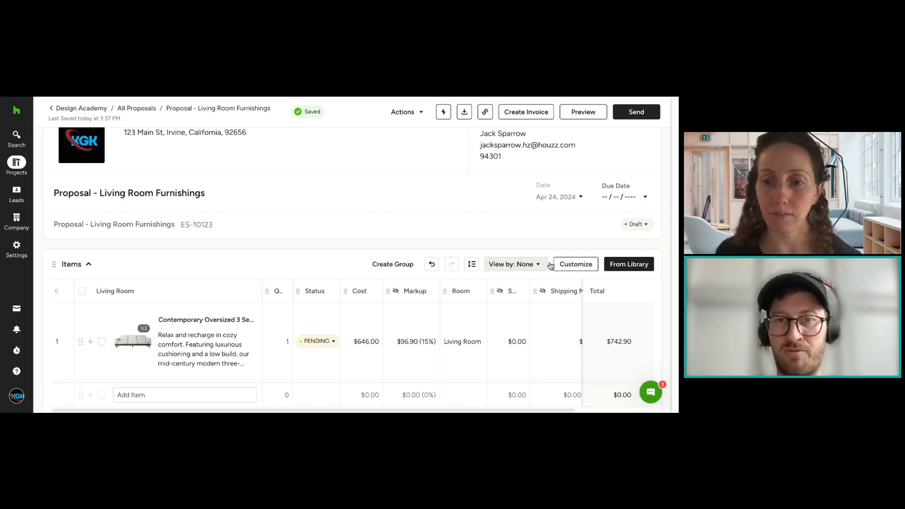
Step: Set the Markup column's default value to 20% for existing and new items
scroll(582, 235, "down", 5)
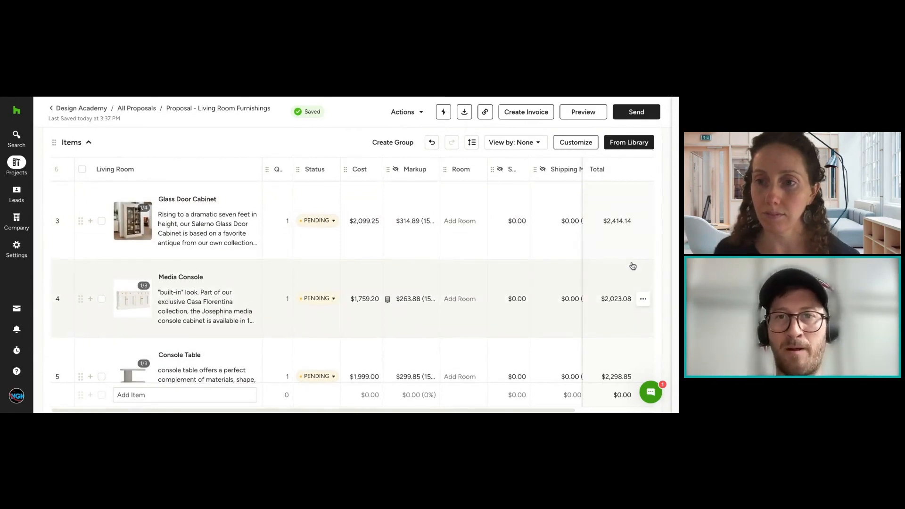
scroll(505, 262, "up", 5)
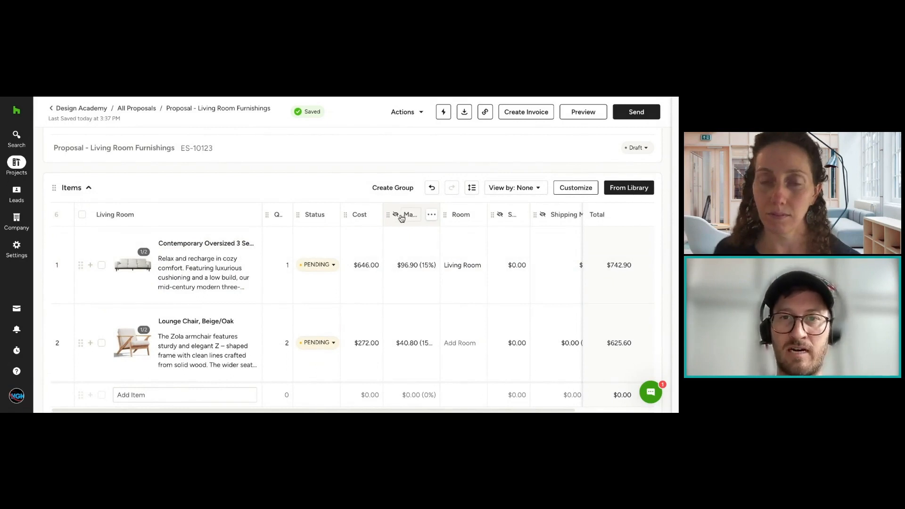
mouse_move(396, 219)
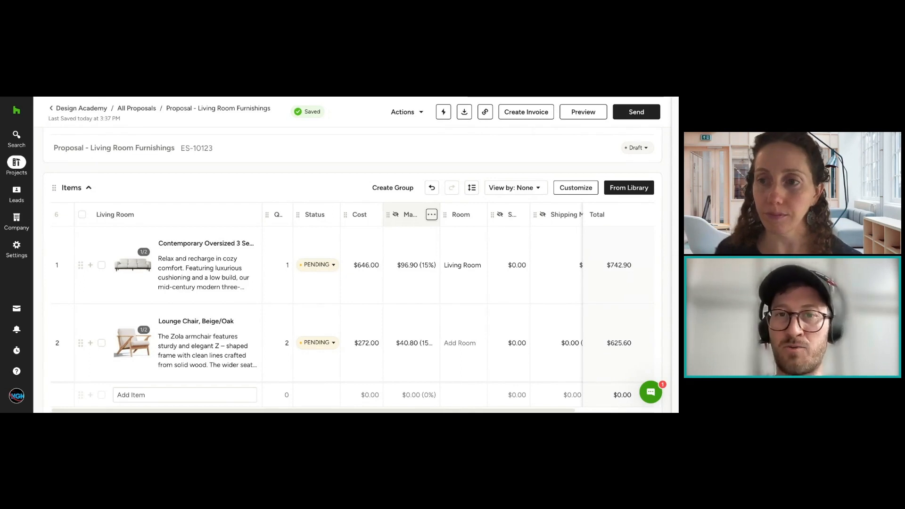
left_click(432, 216)
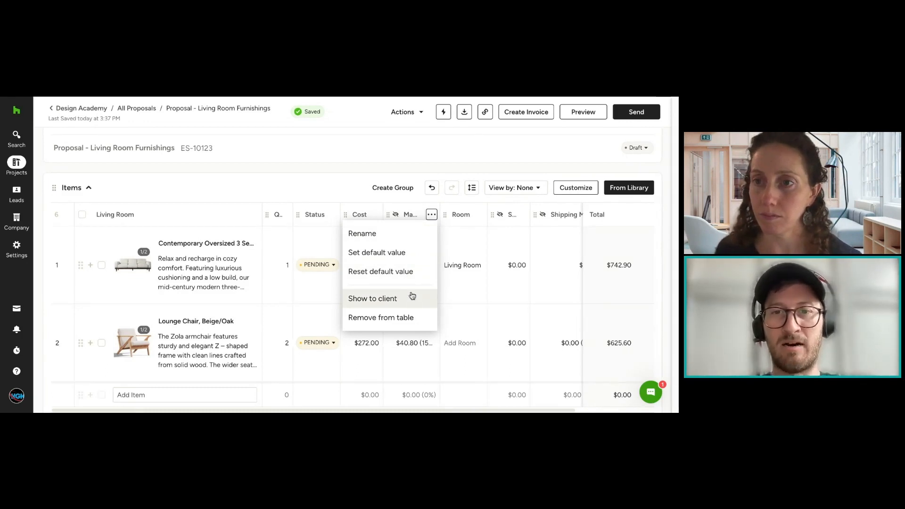
left_click(413, 255)
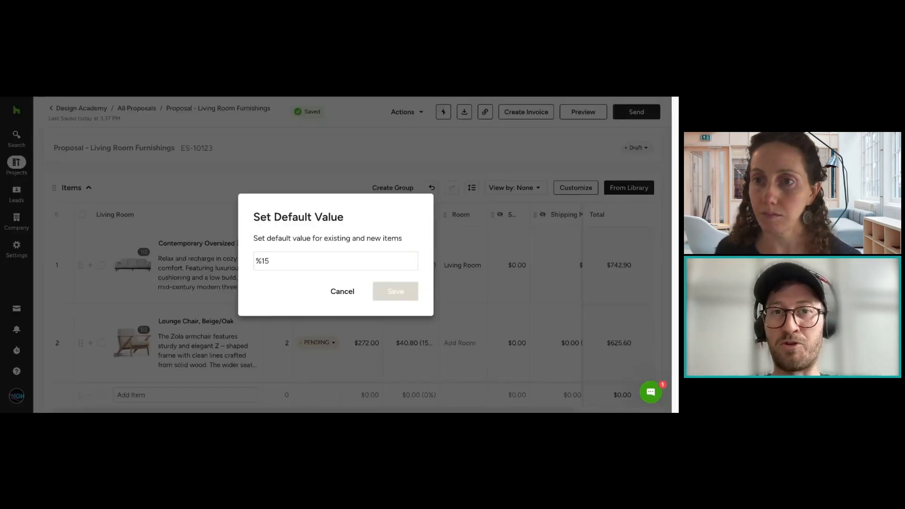
double_click(264, 265)
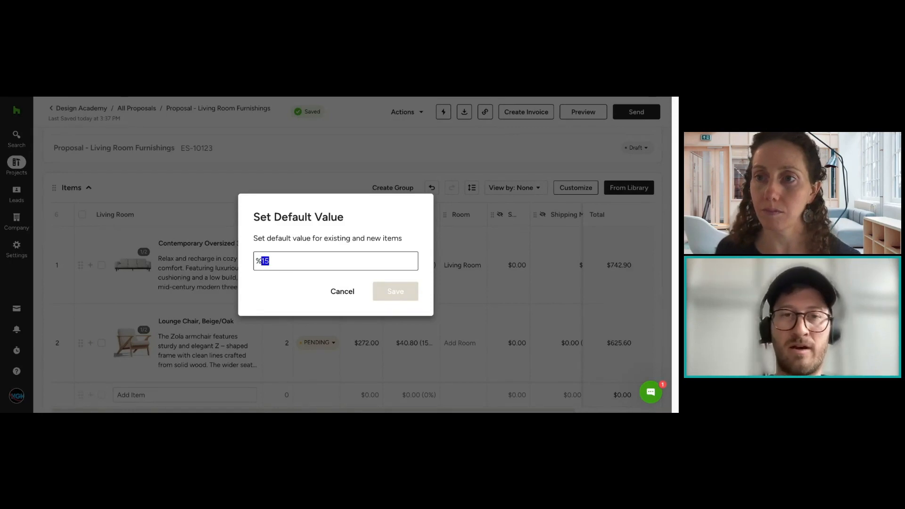
type("20")
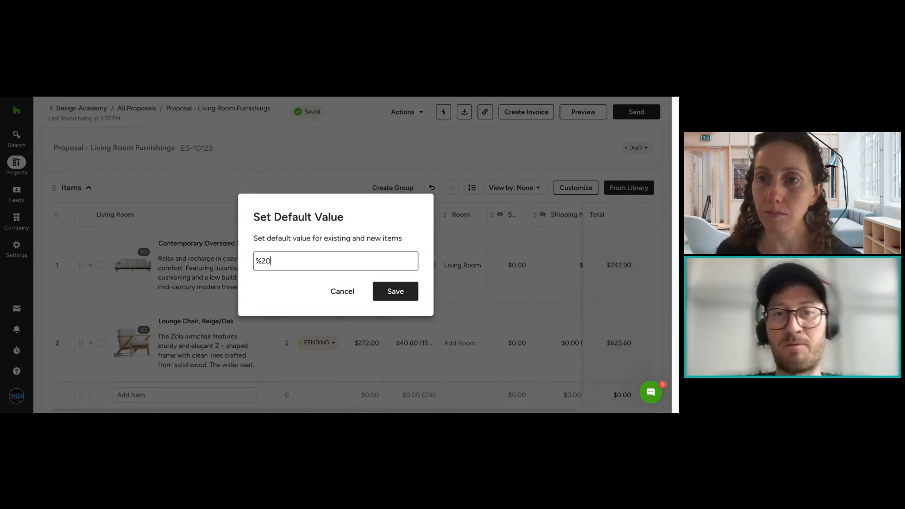
left_click(410, 293)
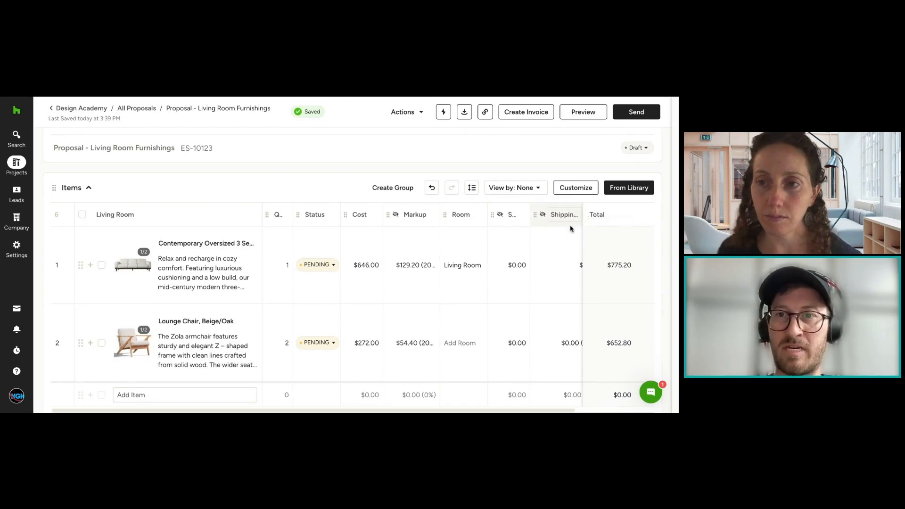
Step: Examine the default value setting of the shipping markup column and the Markup column's options without changing anything
scroll(571, 232, "right", 3)
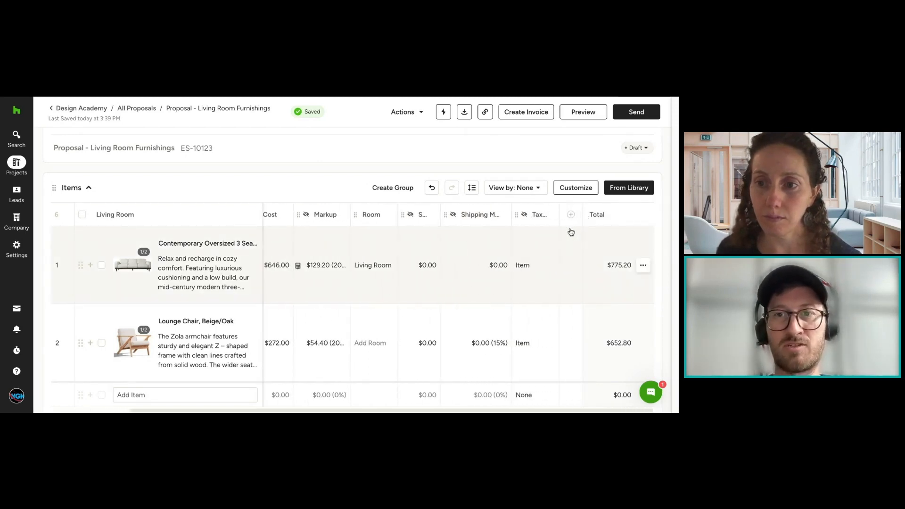
left_click(502, 216)
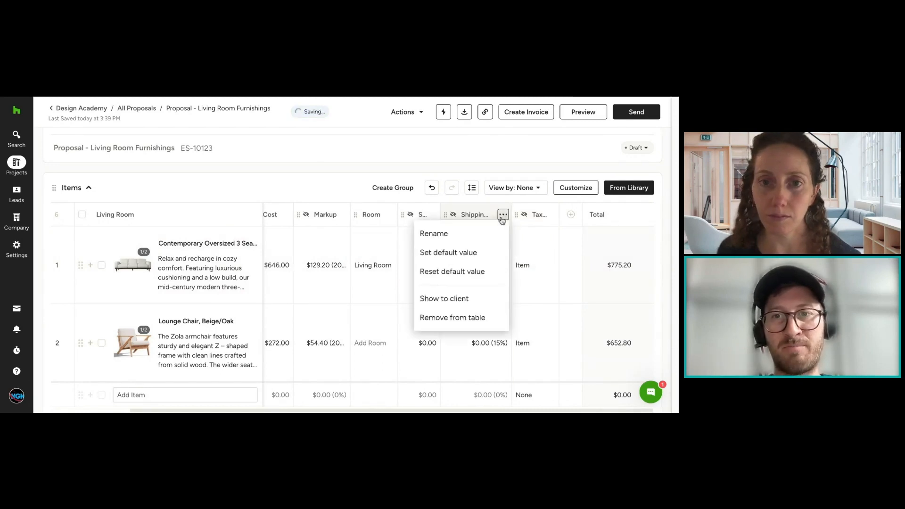
left_click(476, 255)
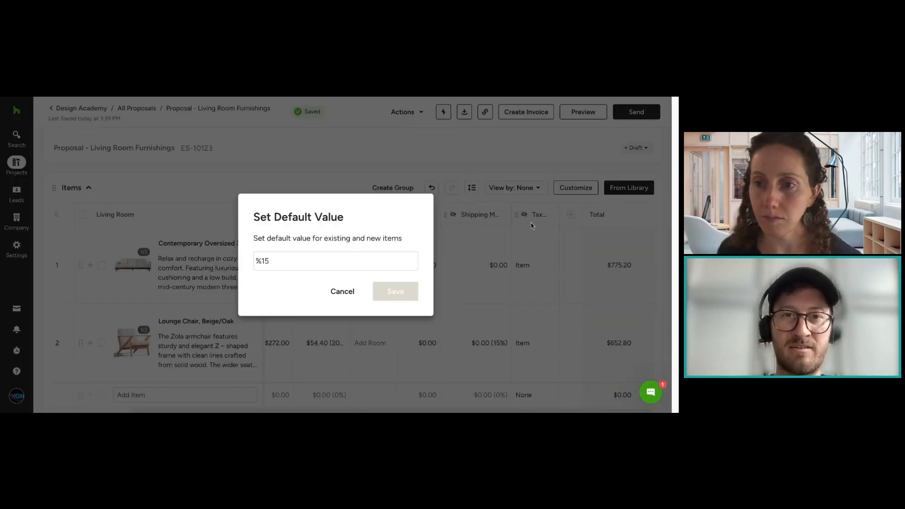
left_click(343, 294)
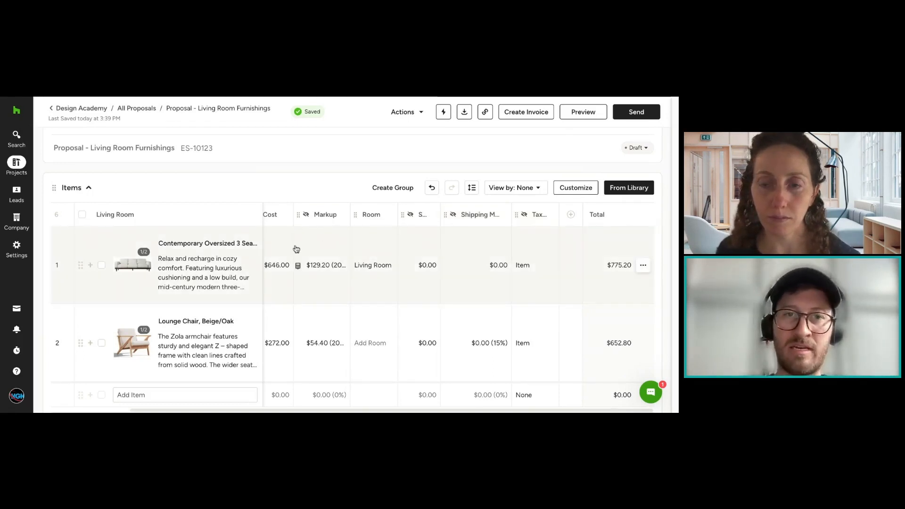
left_click(342, 214)
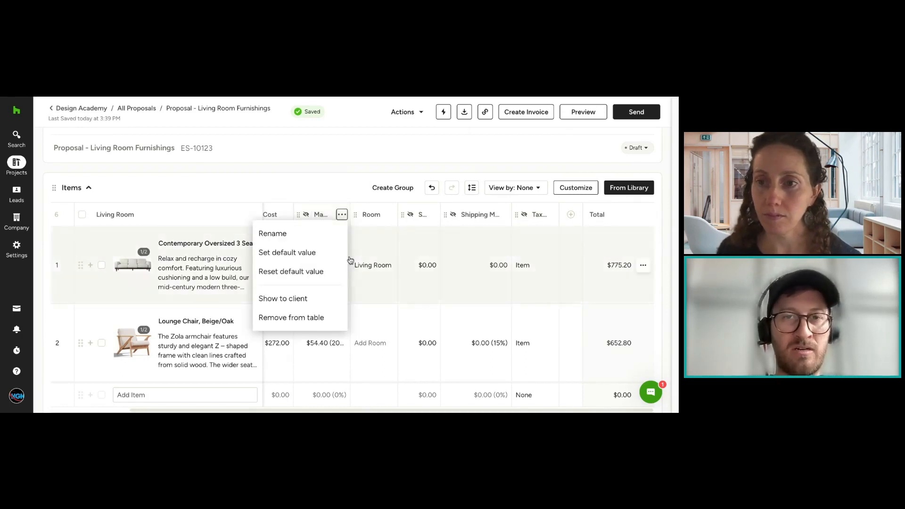
left_click(334, 184)
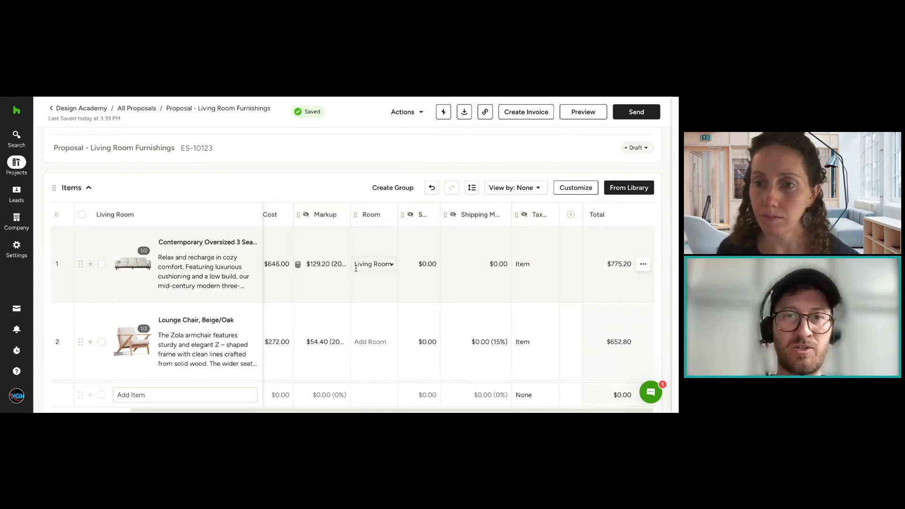
Step: Set the markup of the Lounge Chair, Beige/Oak to 25% in the Items table
left_click(338, 265)
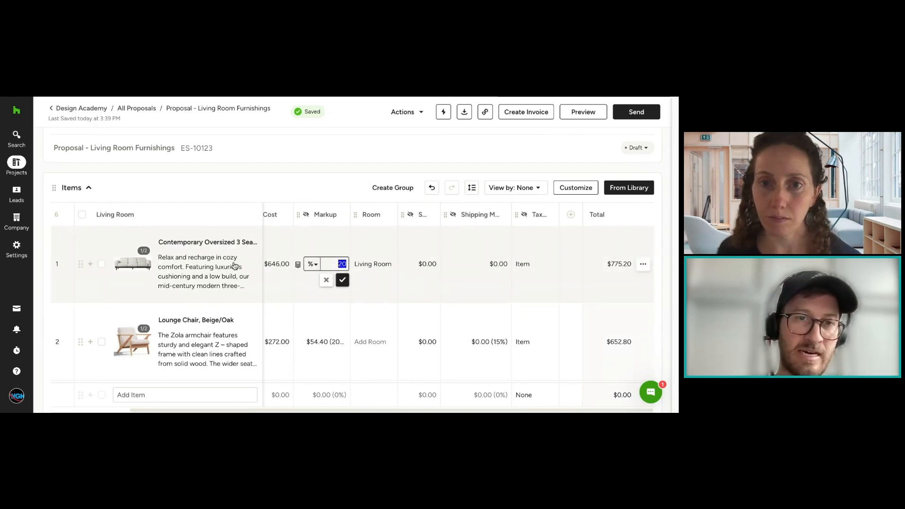
left_click(325, 341)
left_click(324, 344)
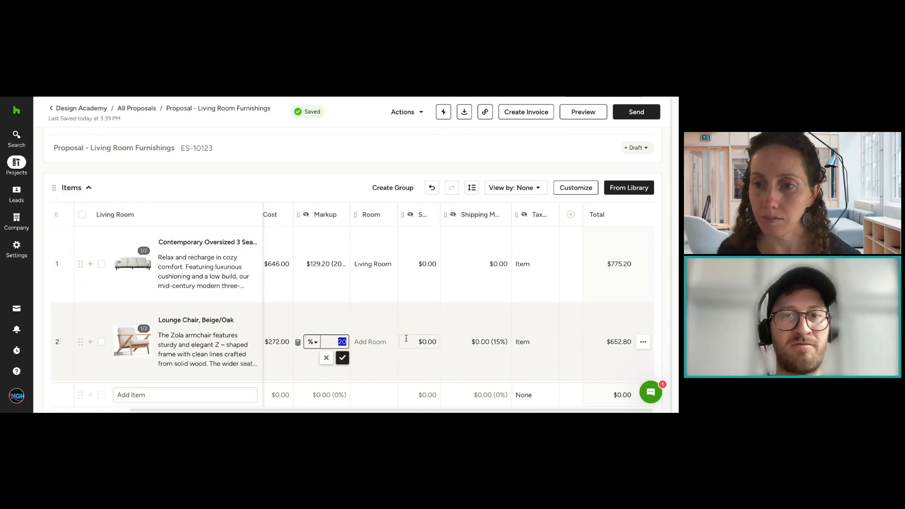
type("2")
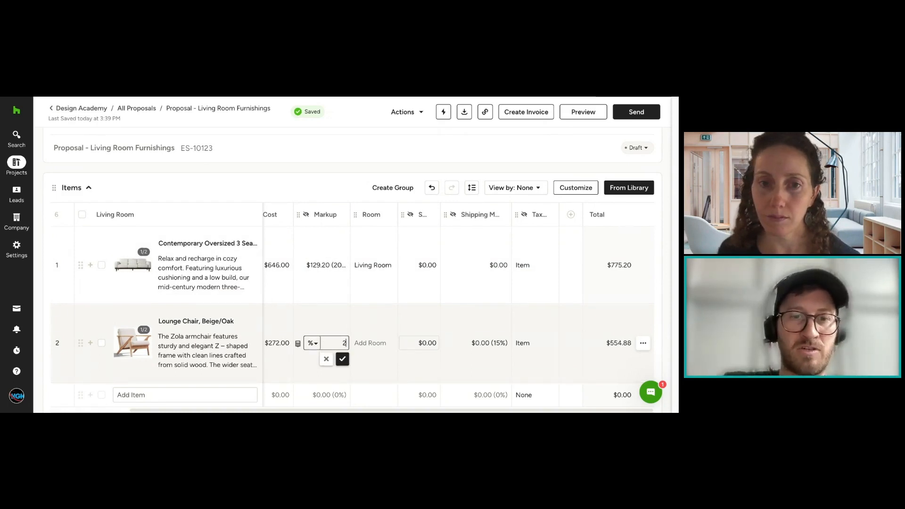
type("5")
left_click(342, 359)
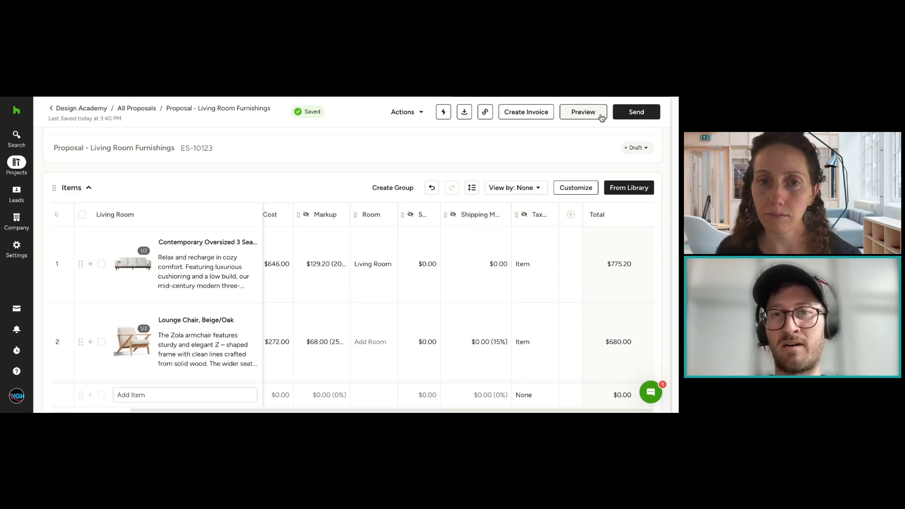
scroll(573, 197, "down", 1)
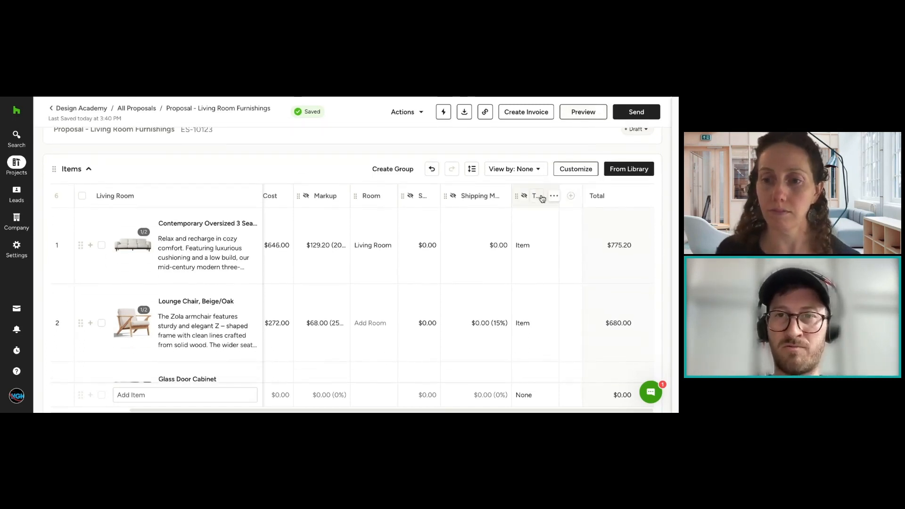
scroll(552, 200, "down", 1)
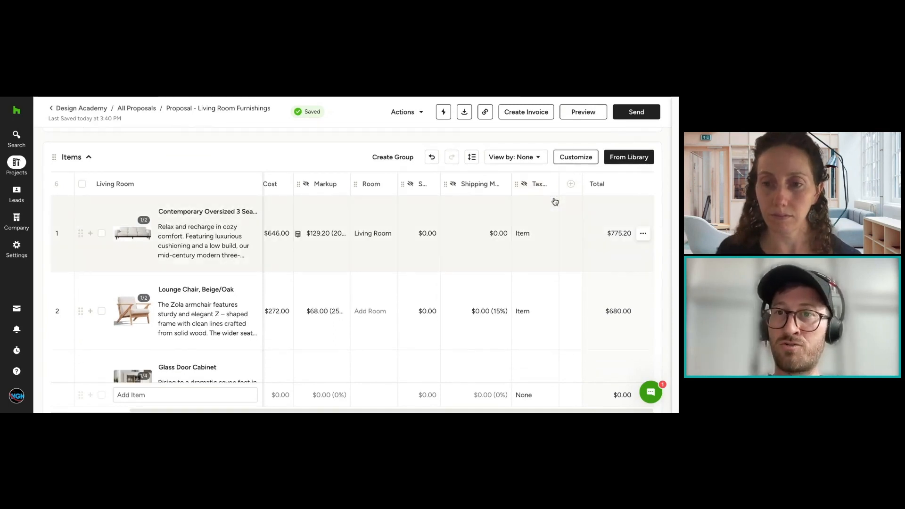
scroll(620, 202, "down", 5)
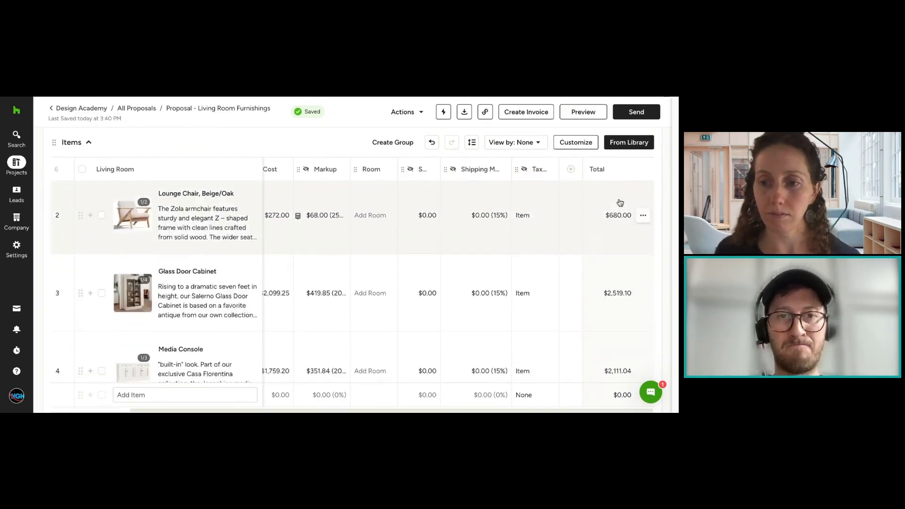
Step: View the taxable options of the Media Console in the Items table and close them without changing anything
scroll(617, 202, "down", 1)
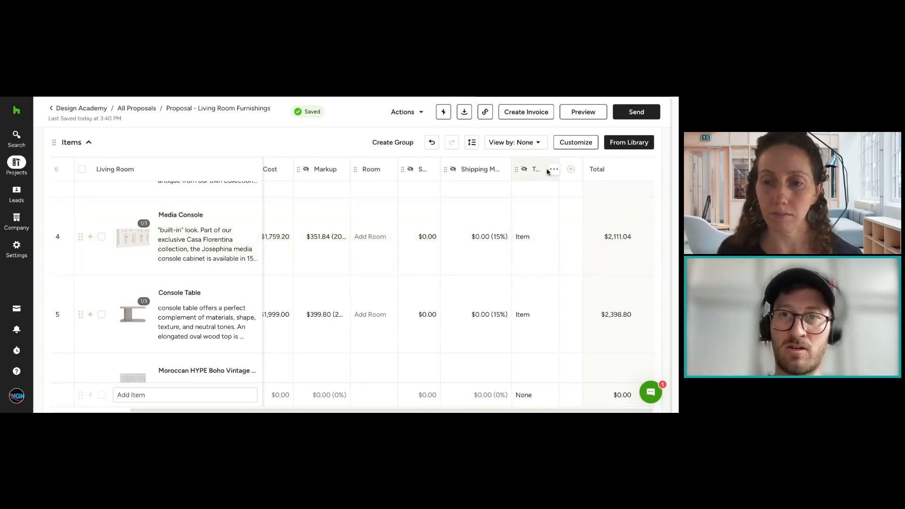
left_click(546, 234)
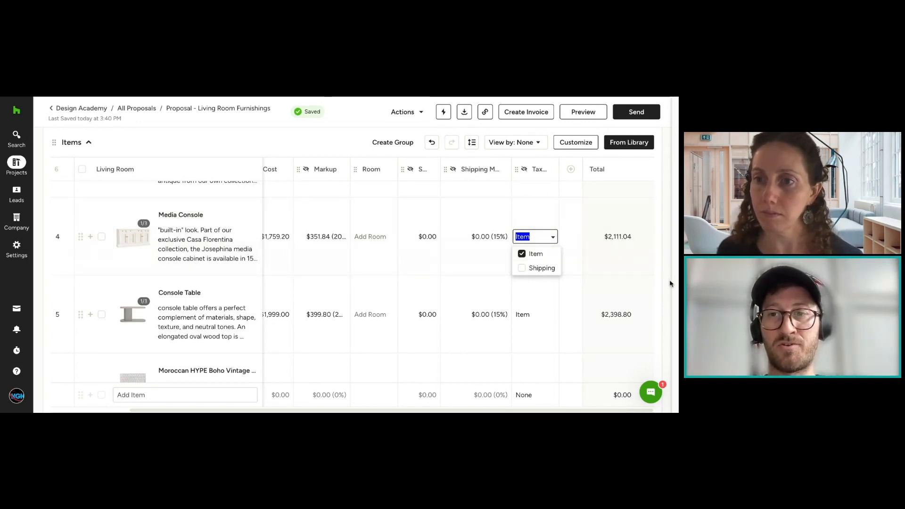
left_click(650, 265)
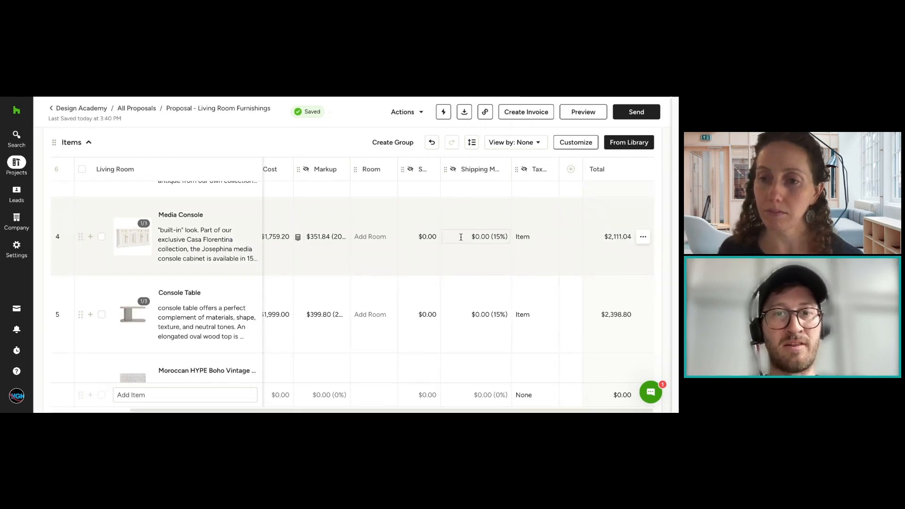
Step: Apply the Orange County (8.75%) tax rate in the proposal's totals section
scroll(564, 241, "down", 10)
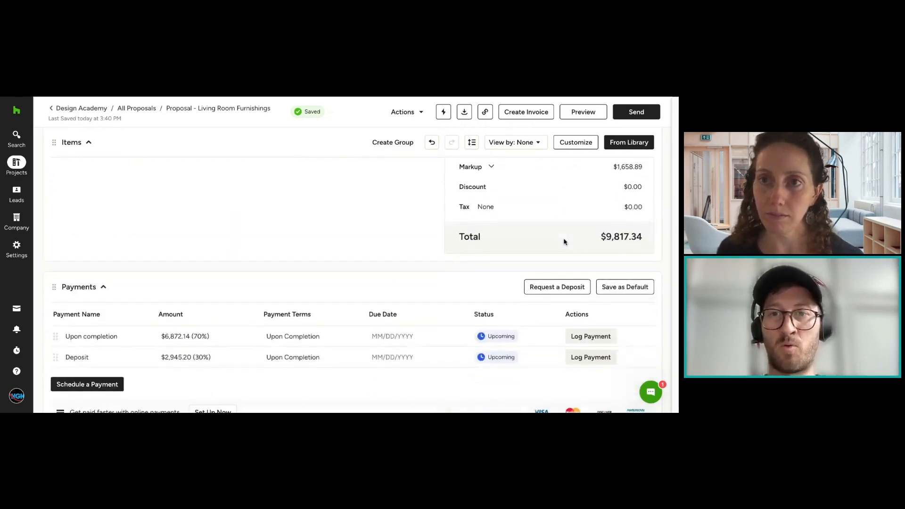
scroll(563, 241, "up", 4)
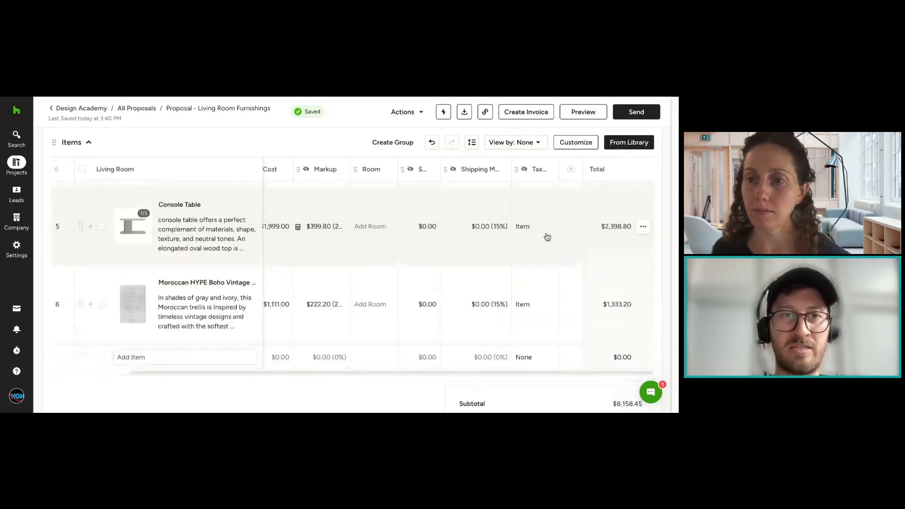
scroll(514, 232, "down", 3)
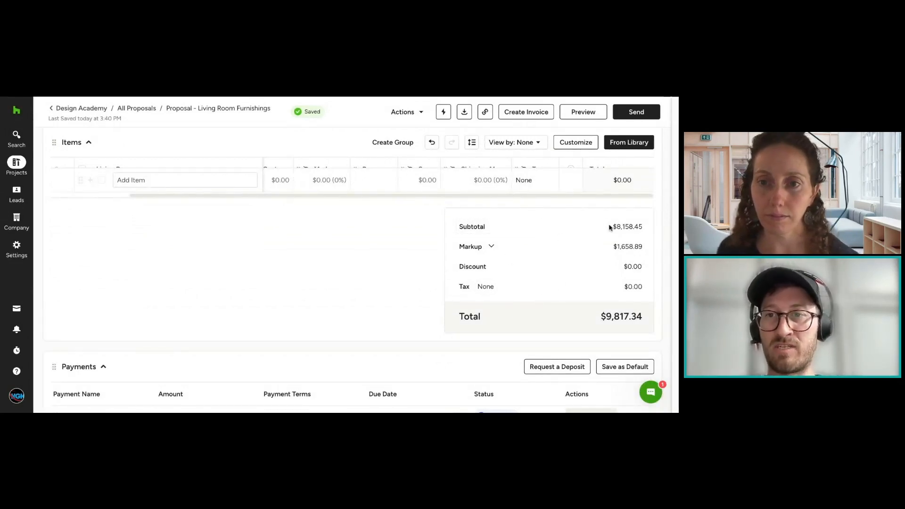
left_click_drag(610, 227, 663, 229)
left_click(642, 228)
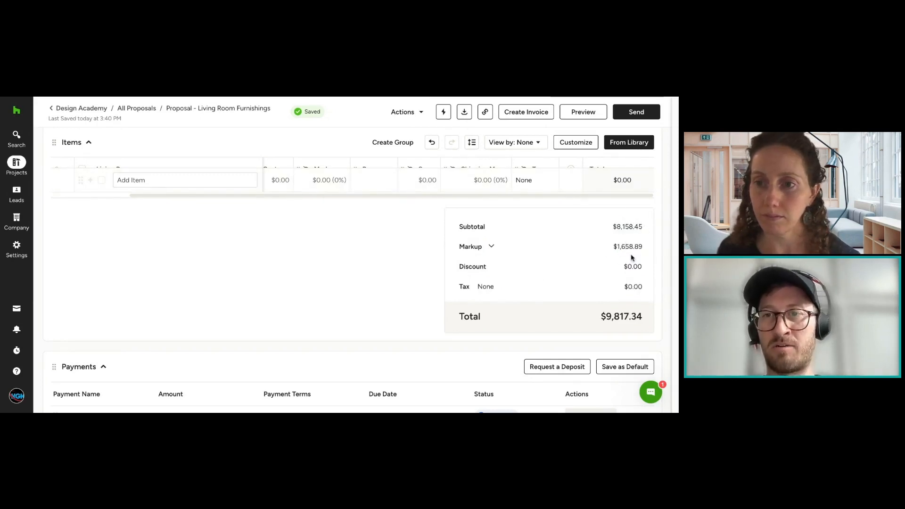
left_click_drag(620, 248, 648, 249)
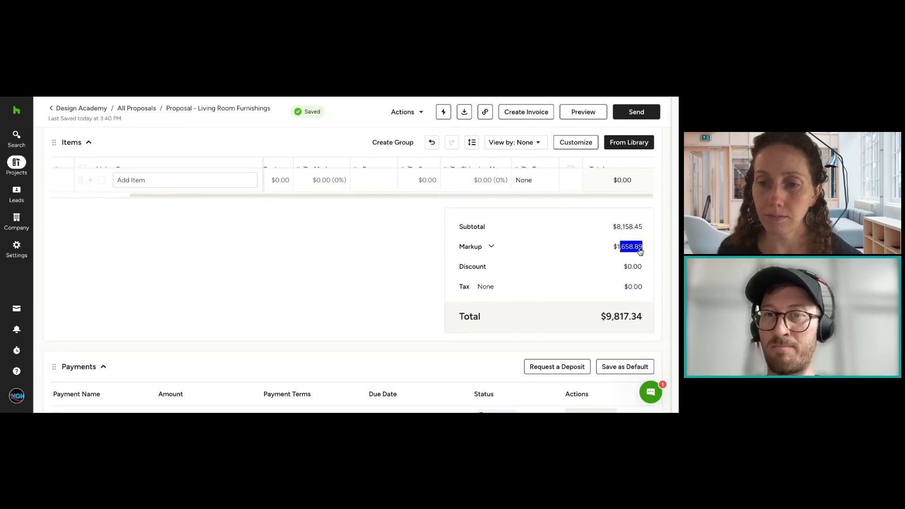
left_click(502, 289)
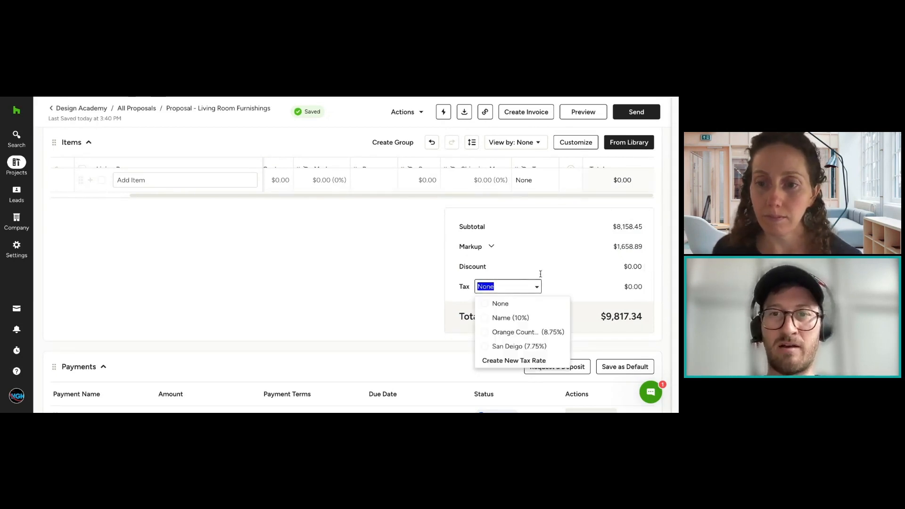
left_click(532, 333)
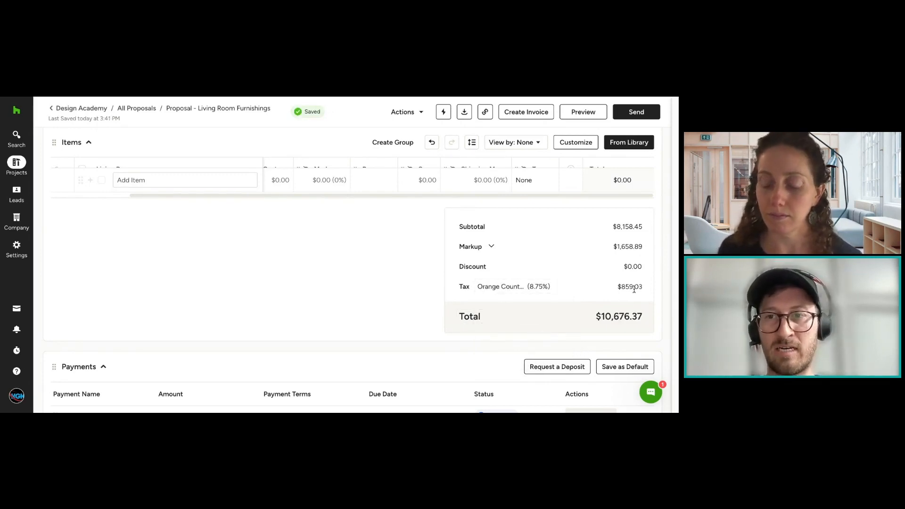
left_click_drag(645, 287, 617, 286)
left_click(616, 285)
Step: Examine the items and totals, leaving the discount unset, and expand and collapse the markup breakdown
scroll(617, 284, "up", 3)
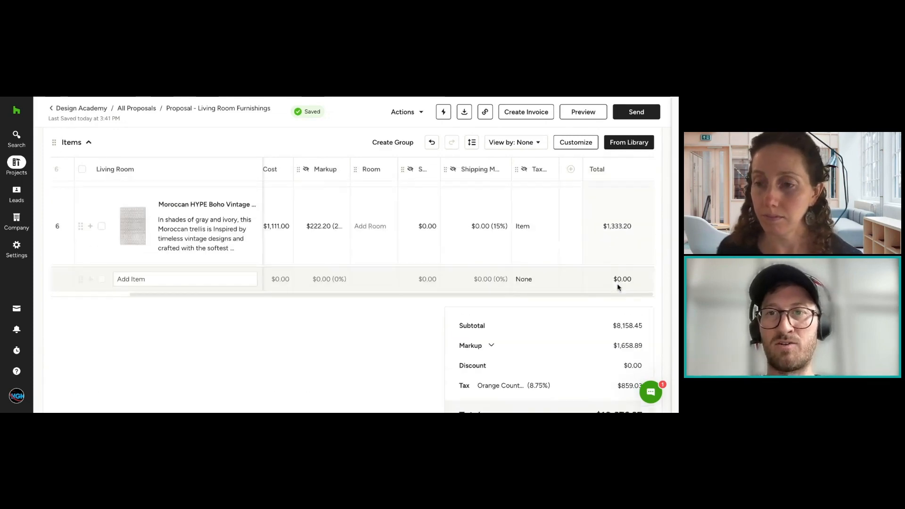
scroll(617, 286, "up", 5)
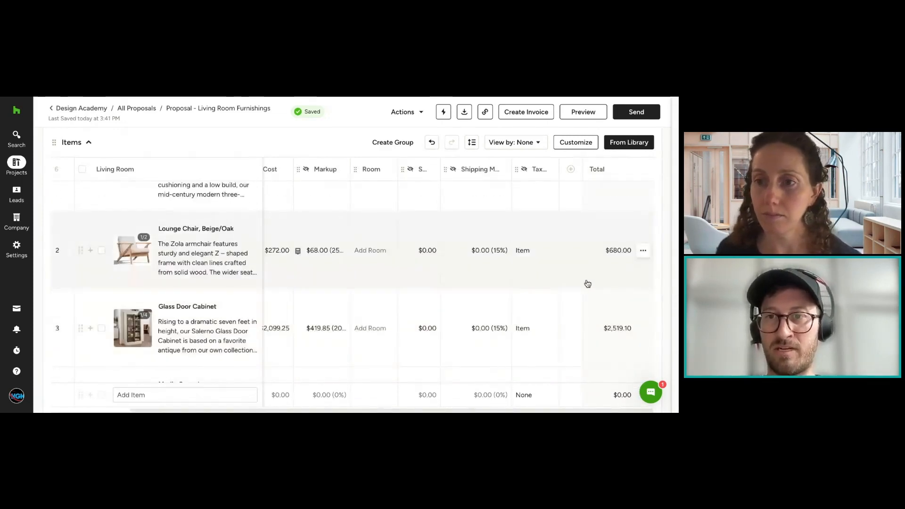
scroll(551, 240, "down", 4)
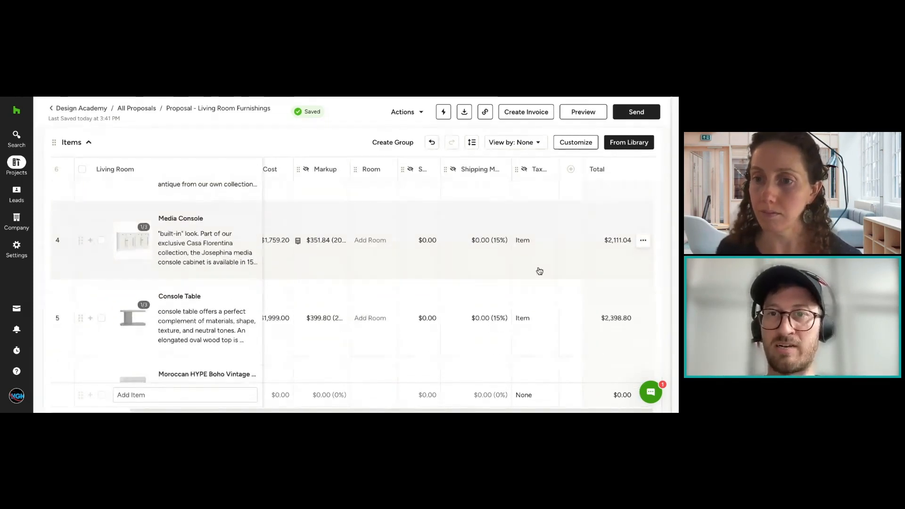
scroll(538, 270, "down", 5)
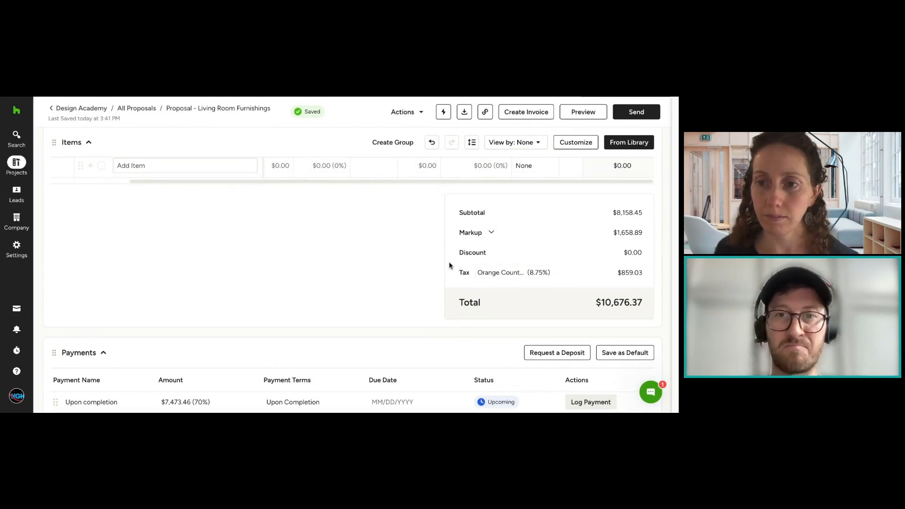
double_click(483, 253)
left_click(620, 253)
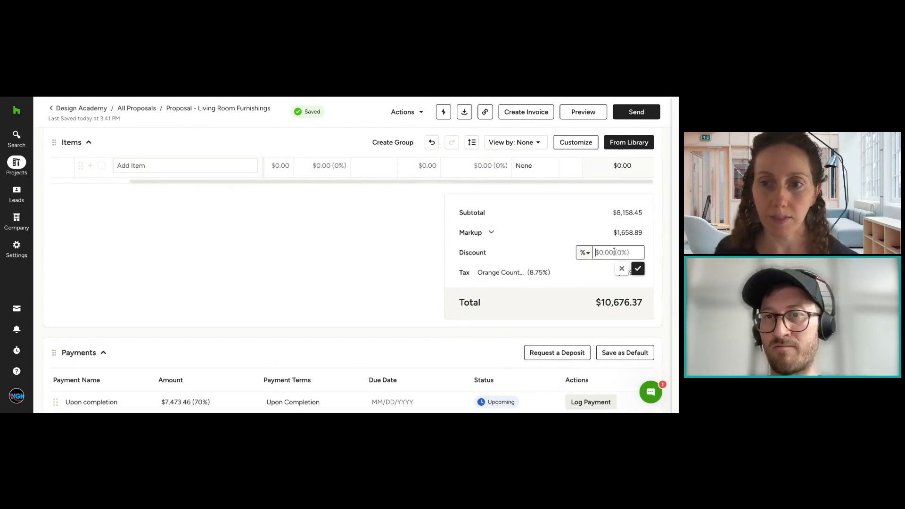
left_click(551, 239)
left_click(539, 238)
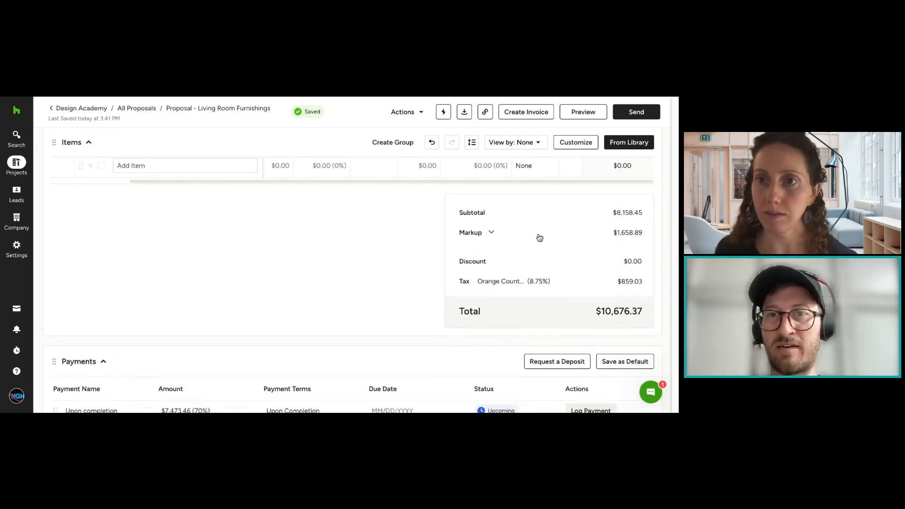
left_click(639, 238)
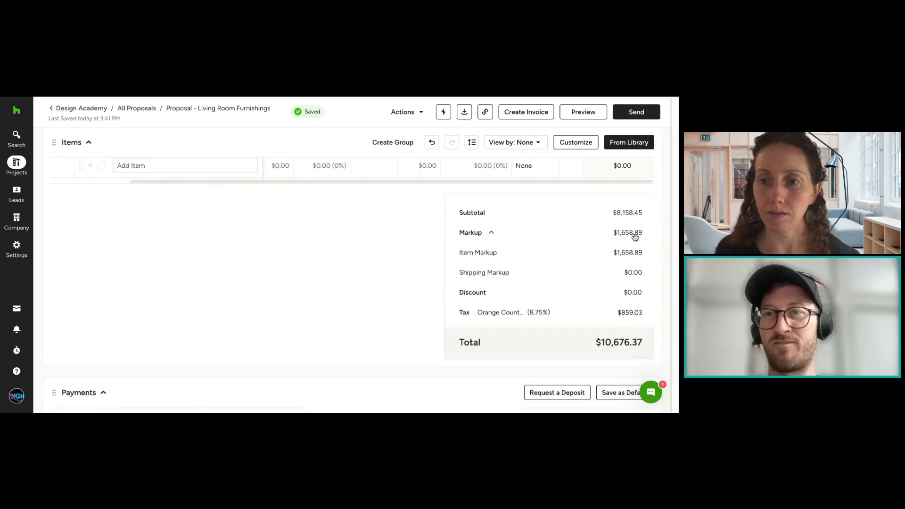
left_click(634, 238)
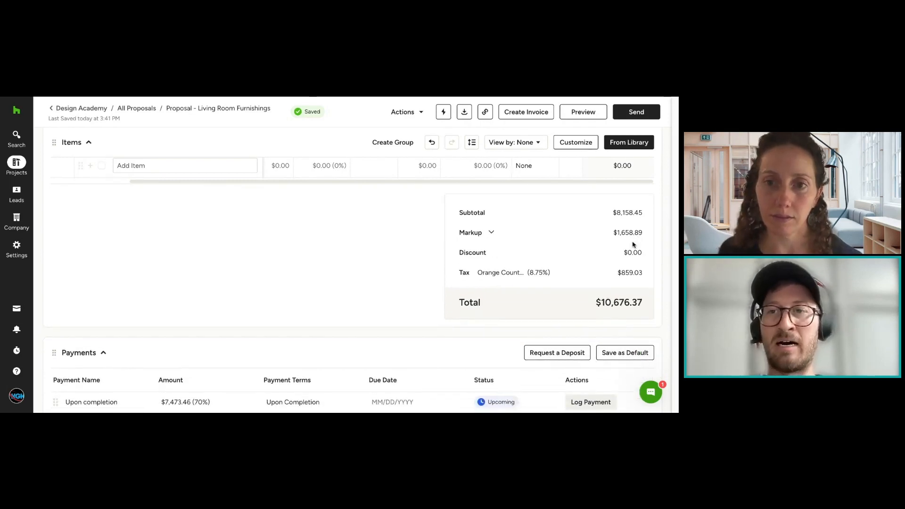
Step: Apply a fixed-amount discount of $250 to the proposal's totals
left_click(631, 254)
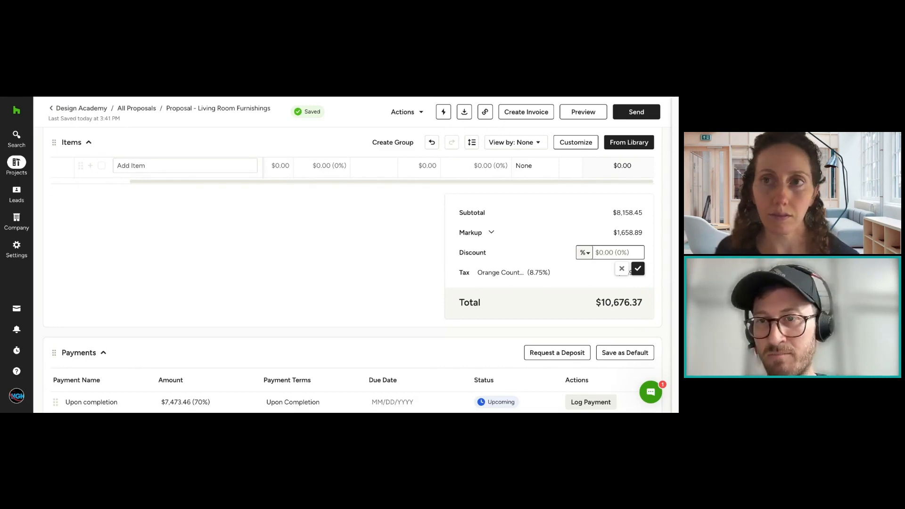
left_click(586, 253)
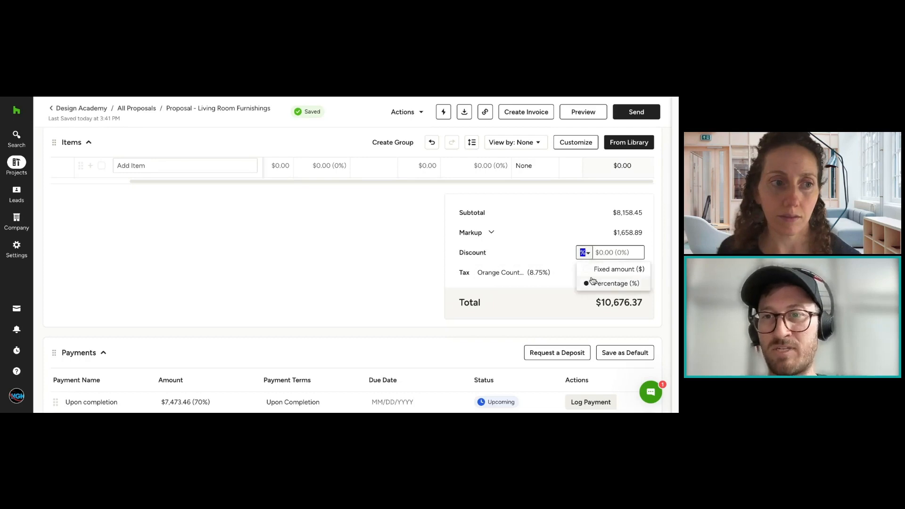
left_click(595, 275)
left_click(633, 254)
key("BackSpace")
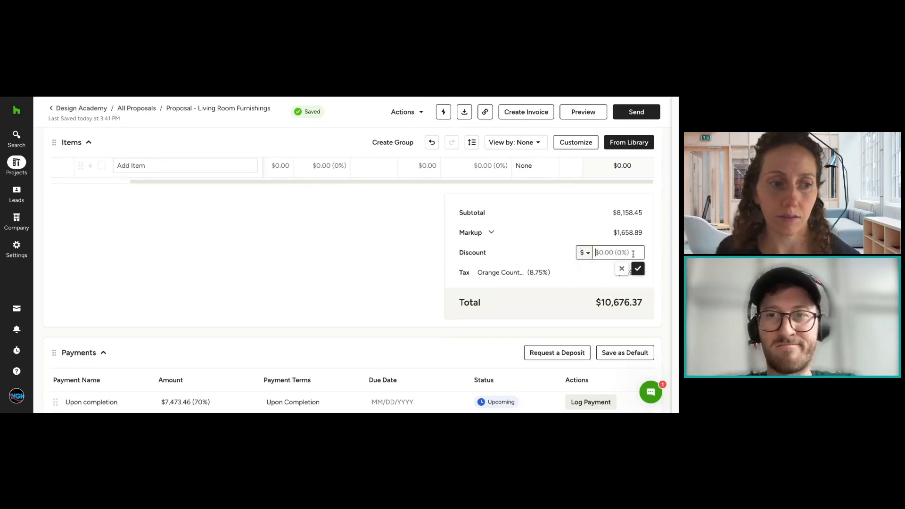
type("250")
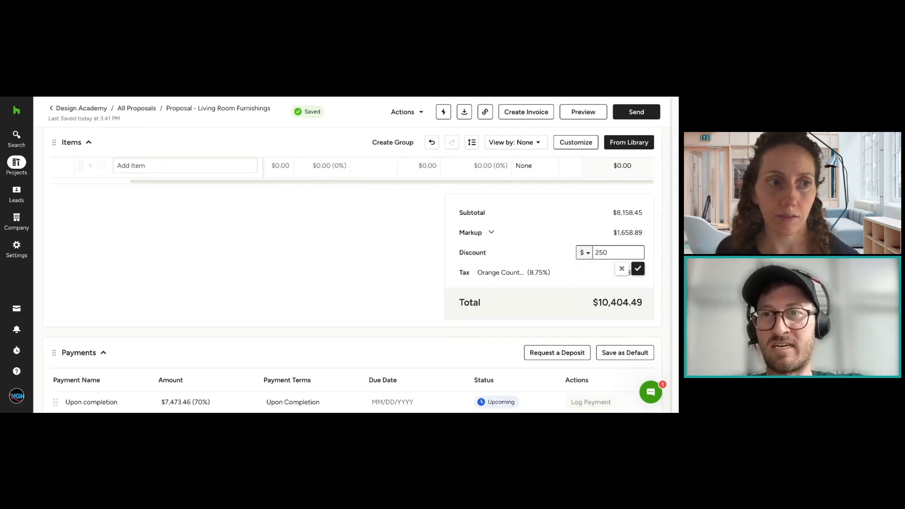
left_click(638, 269)
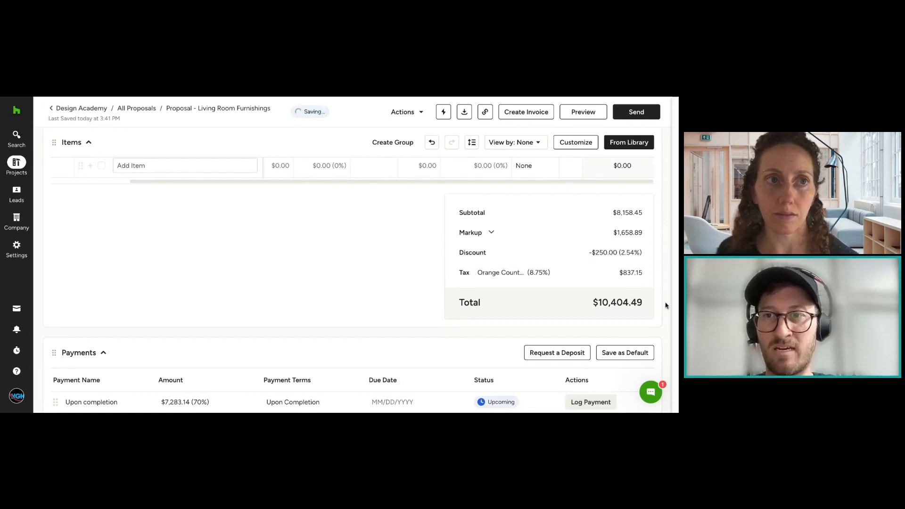
left_click(600, 257)
left_click(384, 261)
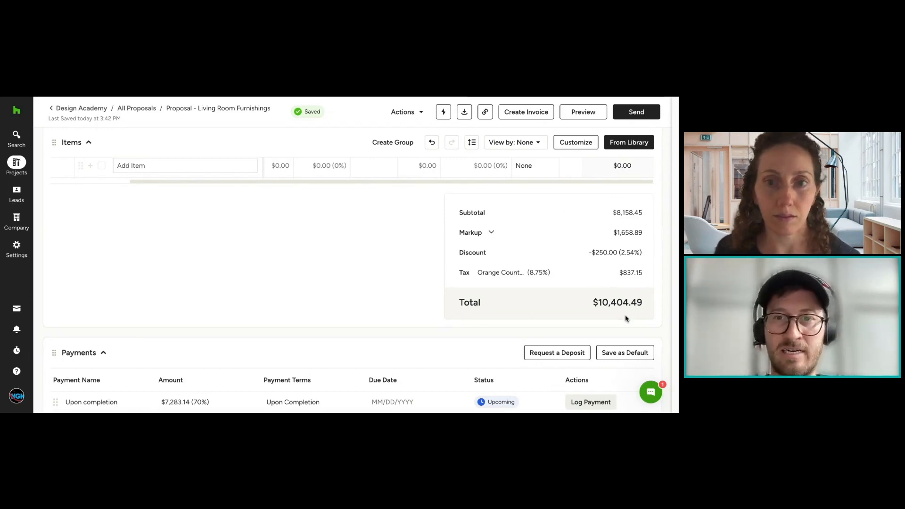
Step: Review the payment schedule, the Items table's markup values and the proposal's totals without changing anything
scroll(625, 316, "down", 2)
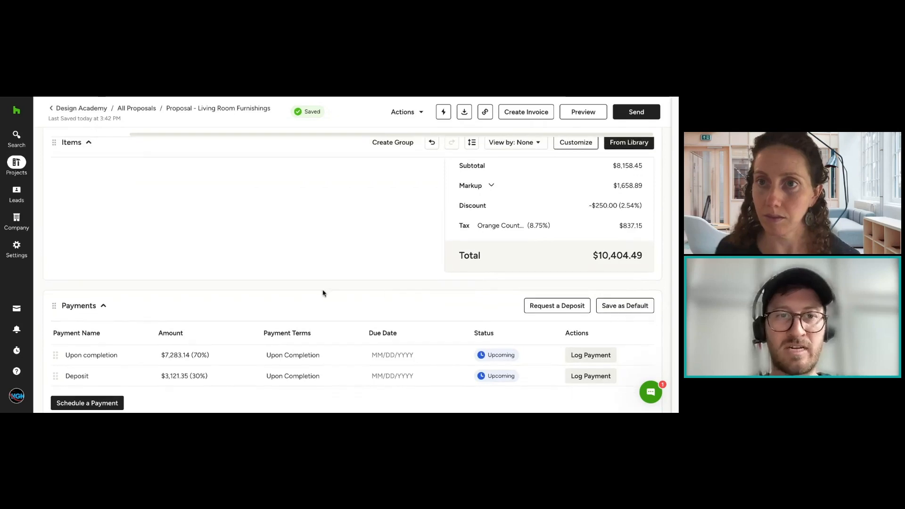
scroll(330, 297, "down", 1)
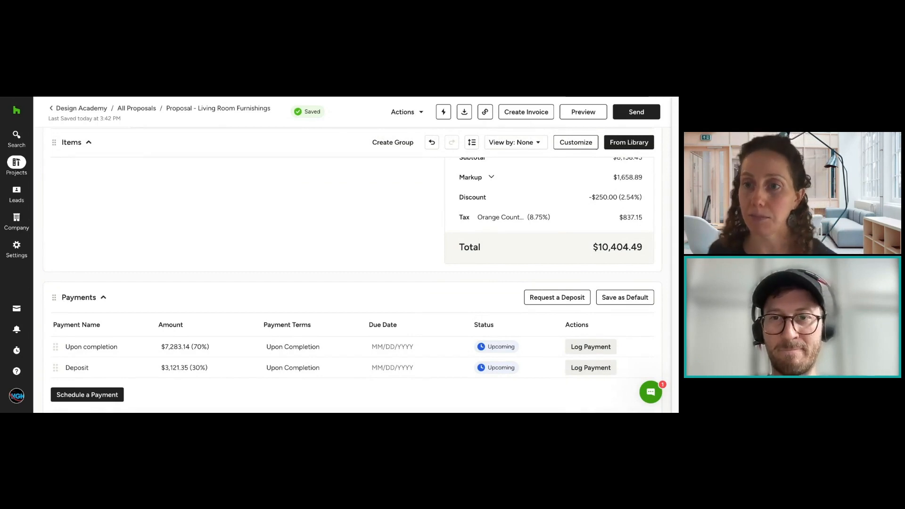
scroll(349, 270, "down", 3)
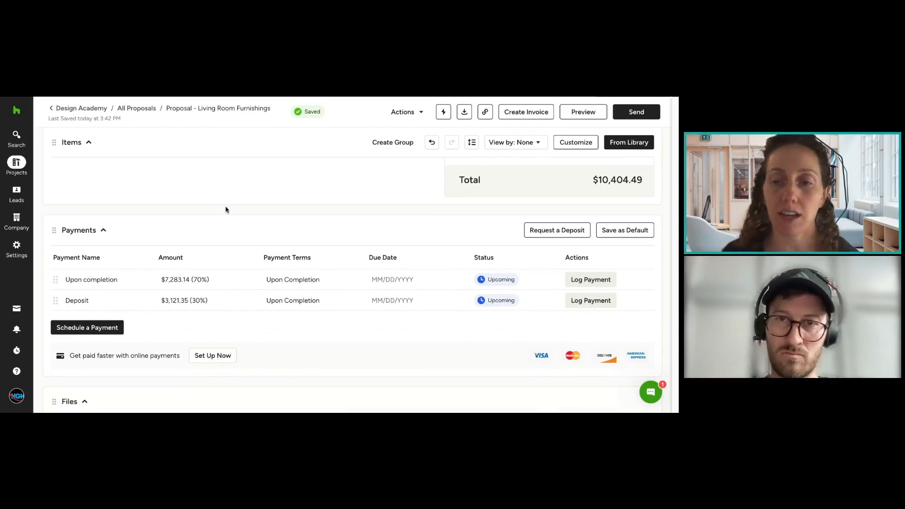
scroll(299, 228, "up", 3)
scroll(306, 236, "up", 4)
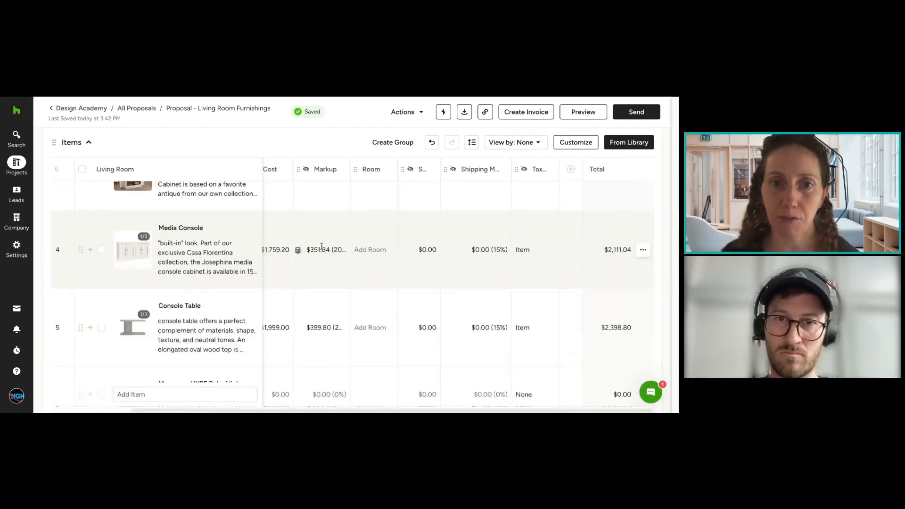
scroll(321, 246, "up", 4)
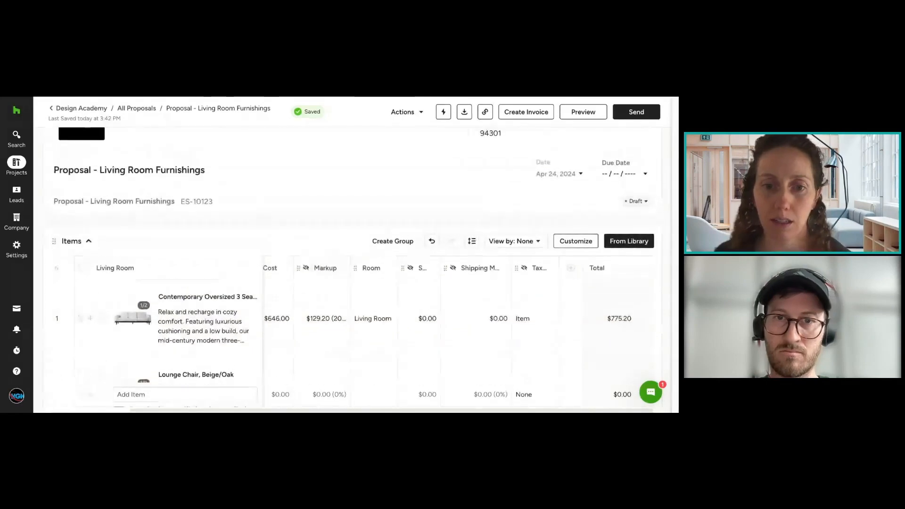
scroll(343, 222, "down", 5)
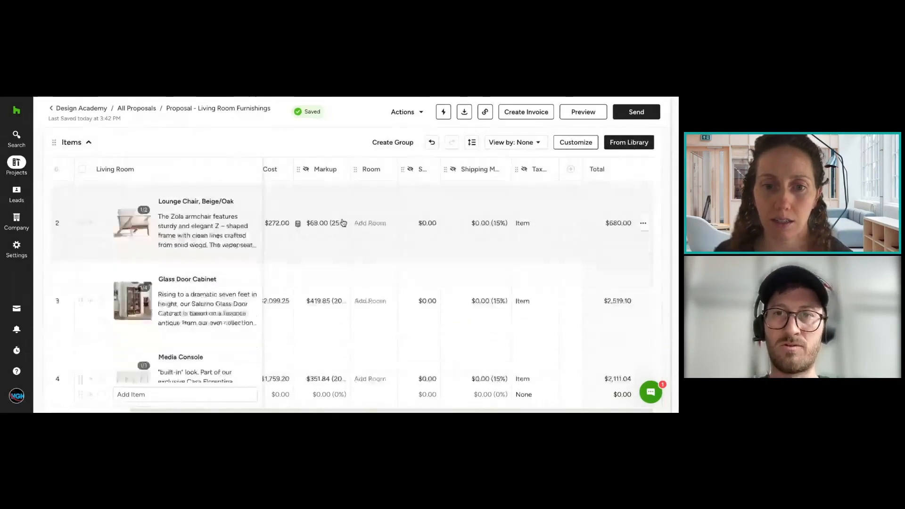
scroll(342, 220, "down", 2)
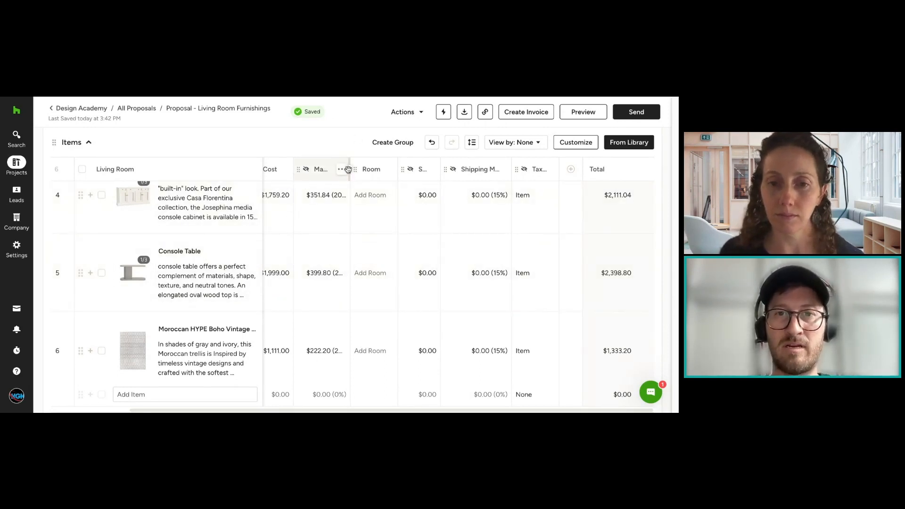
left_click_drag(347, 170, 348, 169)
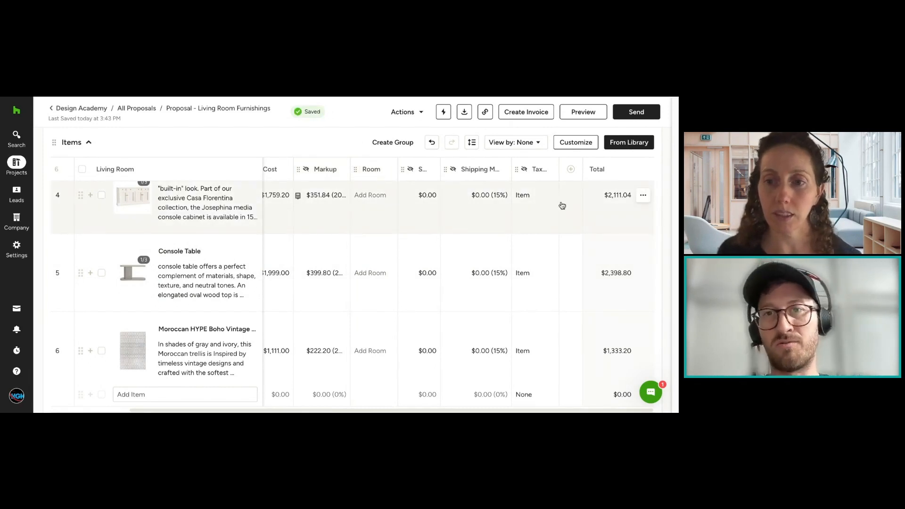
scroll(535, 195, "down", 7)
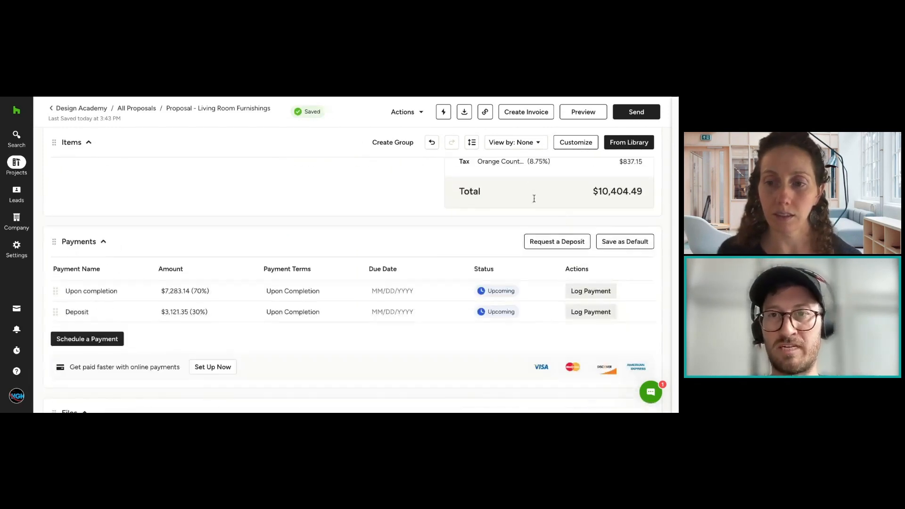
scroll(581, 231, "up", 4)
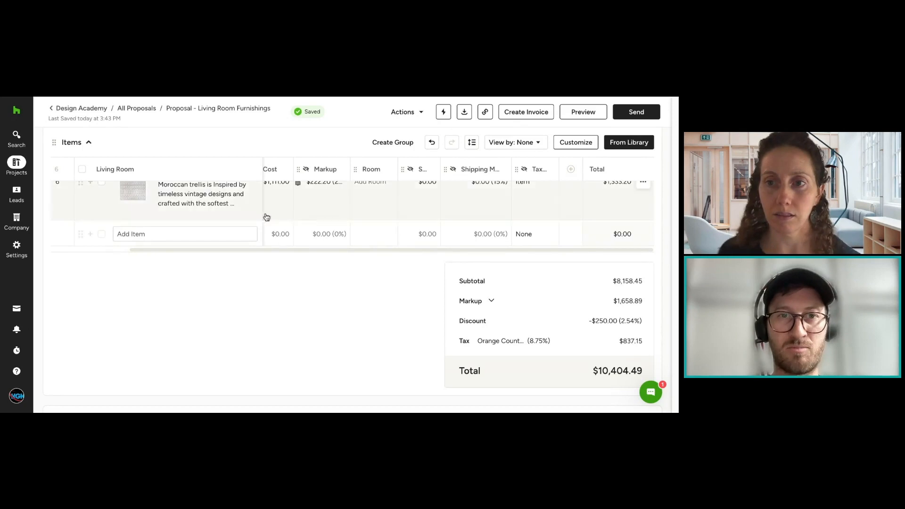
scroll(474, 324, "down", 1)
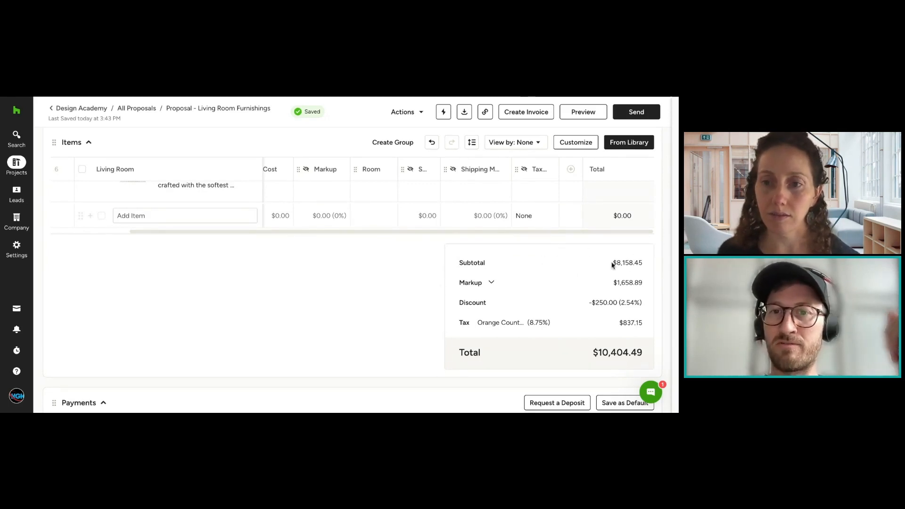
scroll(530, 305, "up", 5)
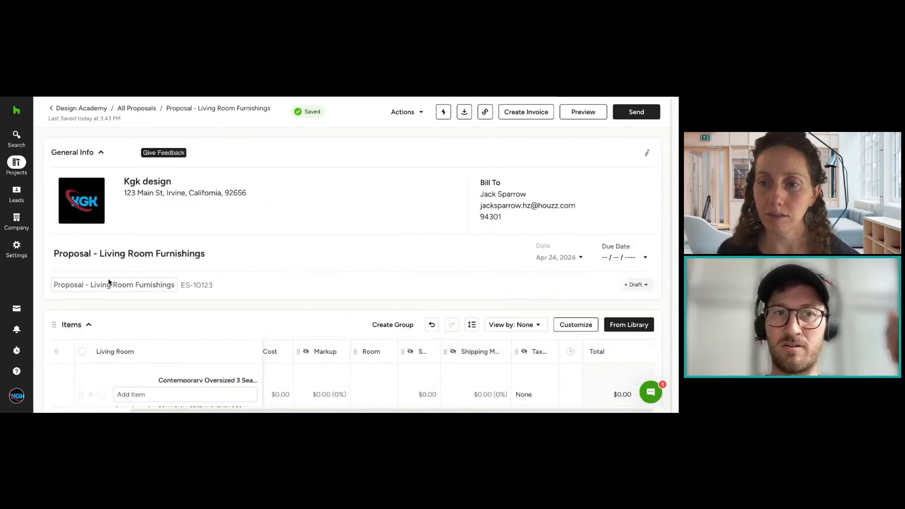
scroll(541, 273, "down", 5)
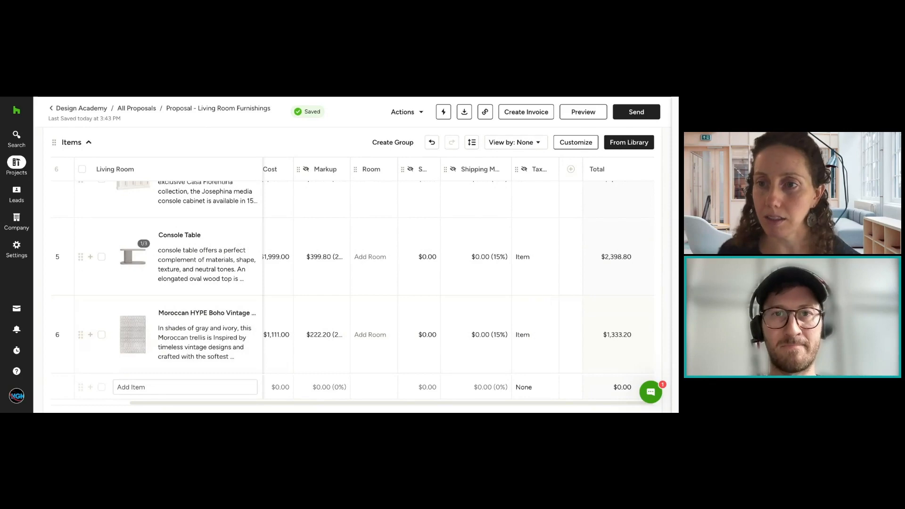
scroll(330, 302, "down", 10)
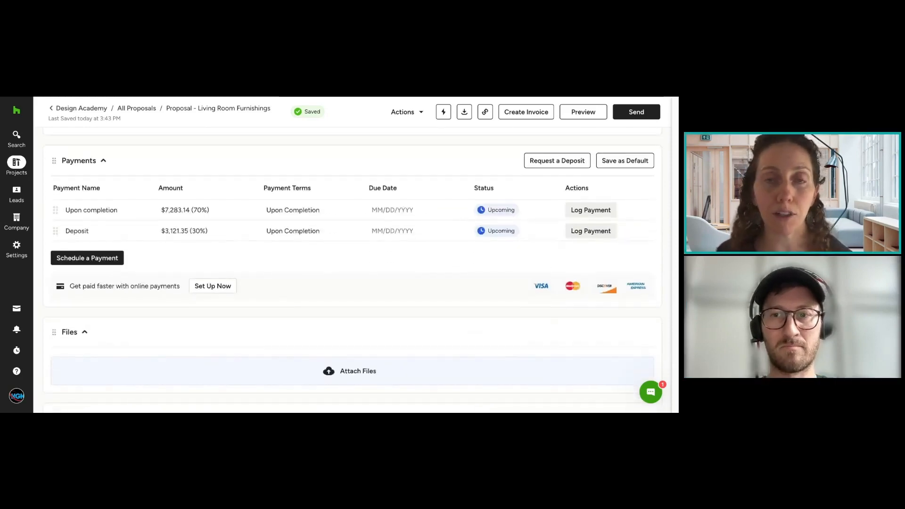
scroll(354, 264, "up", 4)
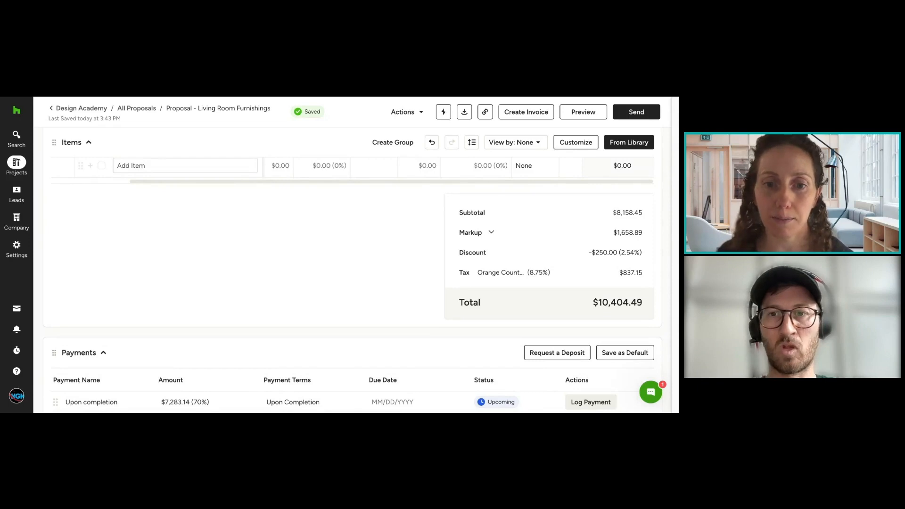
Step: Add the $1,500.00 Design Fees service from the library to the proposal's items
scroll(580, 256, "up", 5)
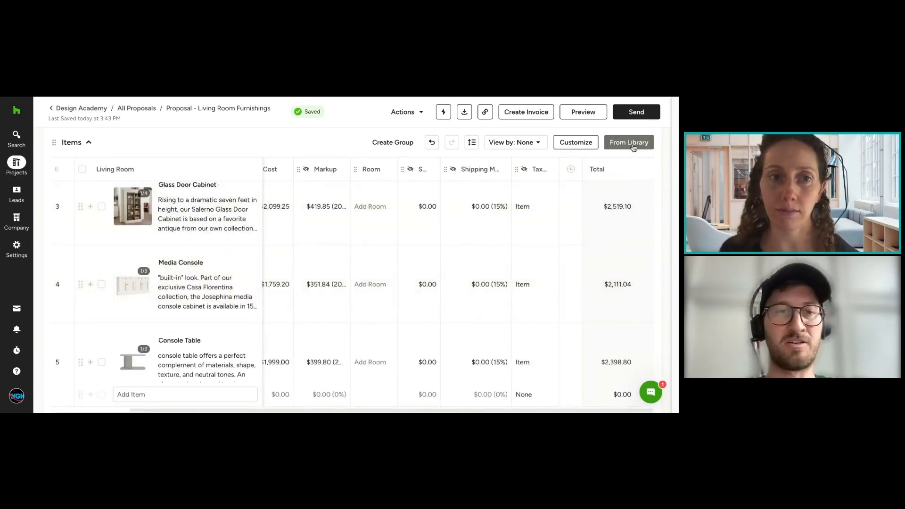
left_click(633, 146)
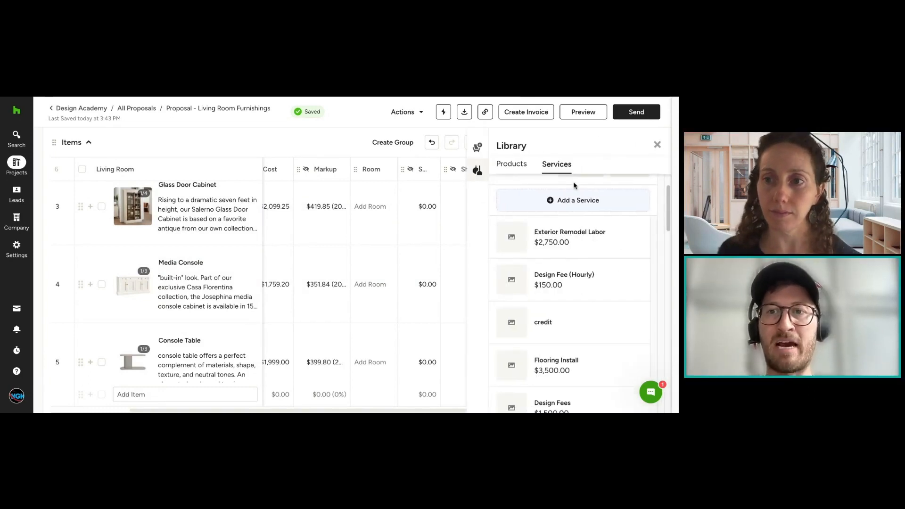
left_click(516, 168)
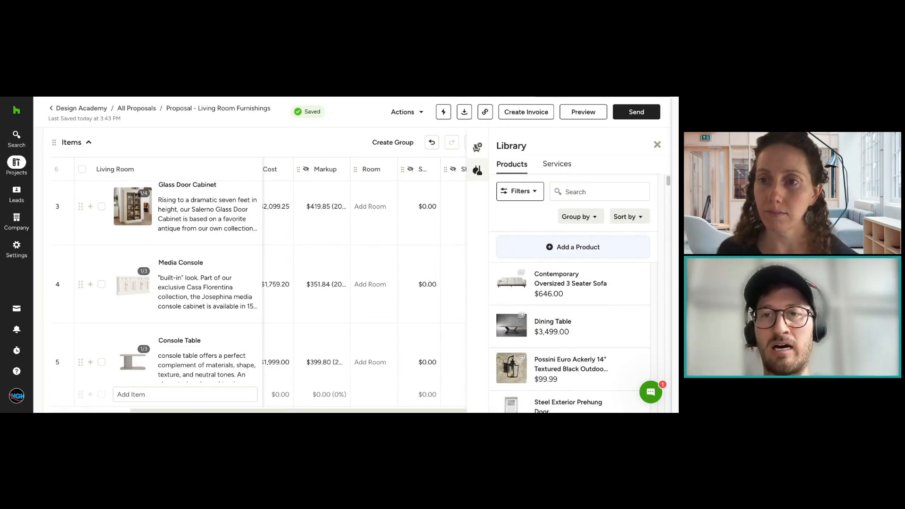
left_click(549, 166)
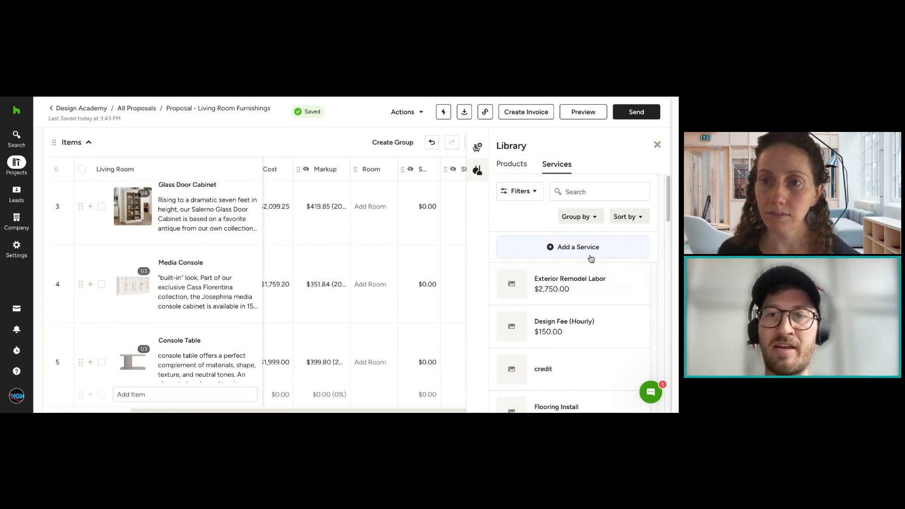
scroll(599, 257, "down", 1)
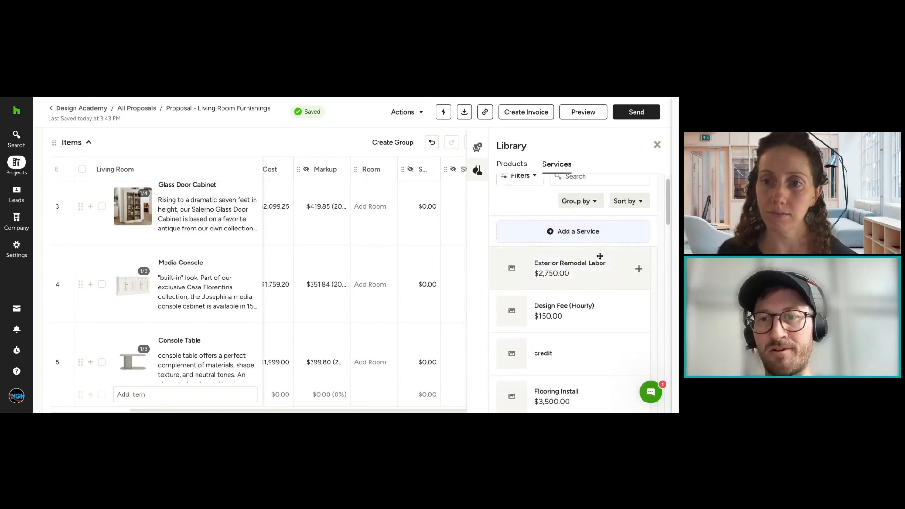
scroll(600, 256, "down", 2)
scroll(600, 259, "down", 4)
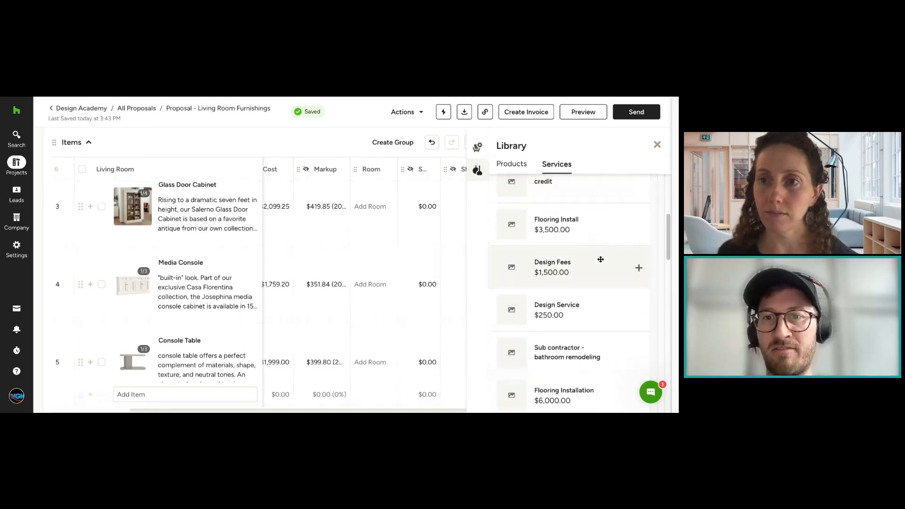
left_click(639, 268)
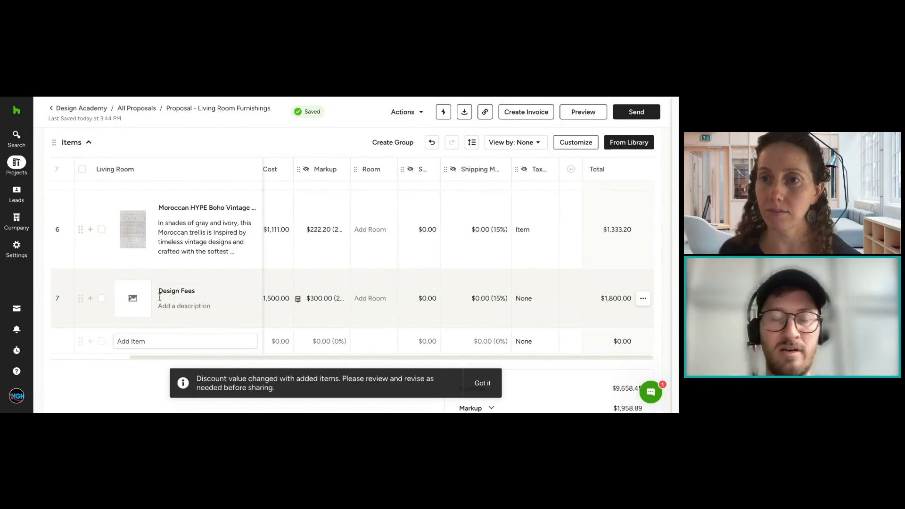
Step: Use the company logo as the Design Fees item's service image and save it
left_click(132, 298)
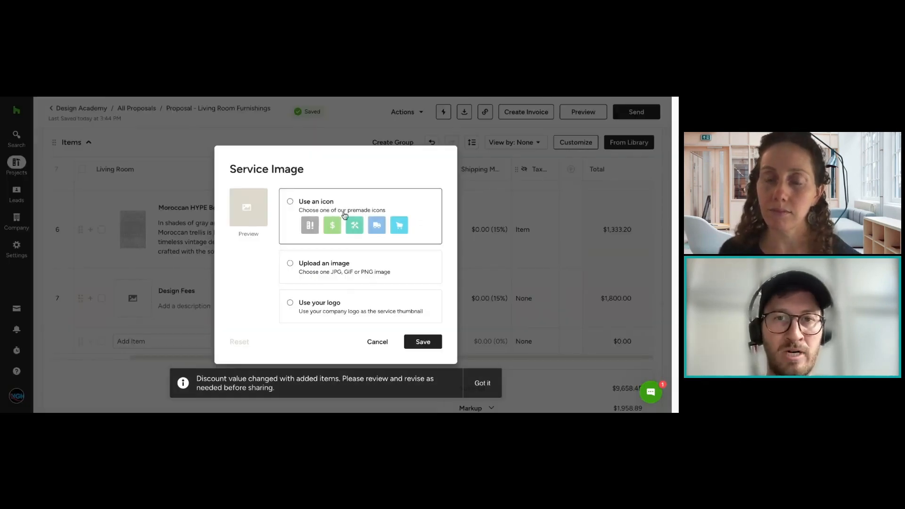
left_click(304, 304)
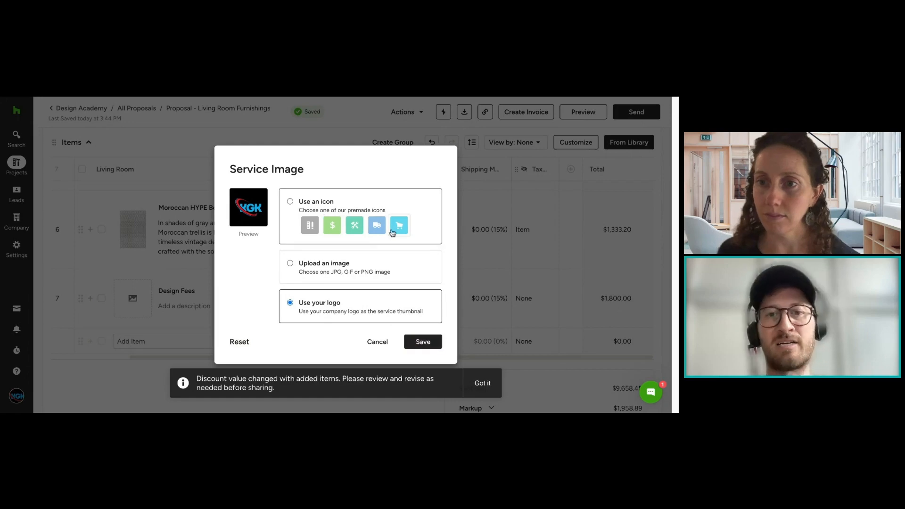
left_click(420, 343)
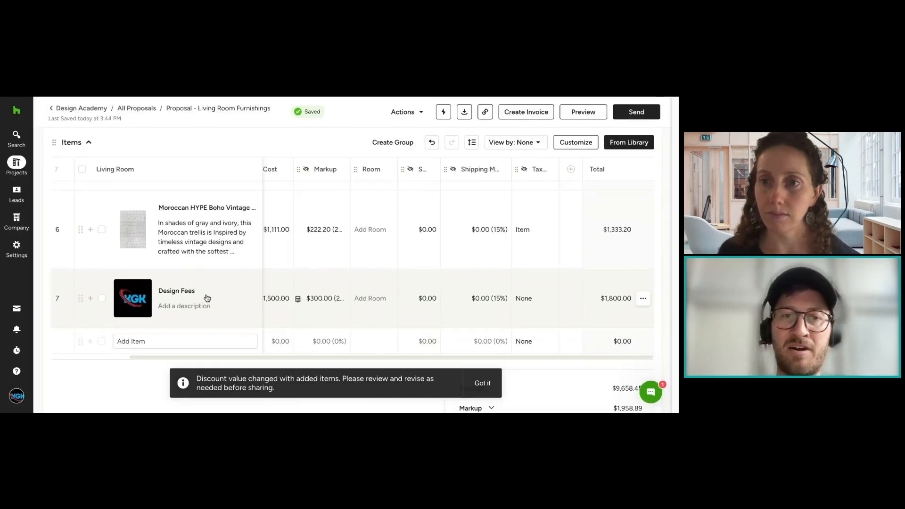
Step: Examine the library's product and service lists and the blank Add New Service form, without creating a service
left_click(627, 145)
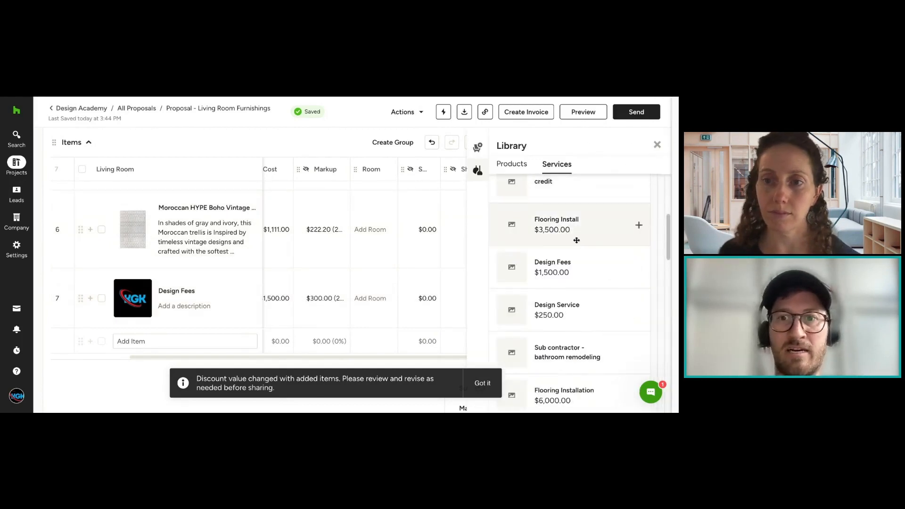
scroll(612, 291, "up", 5)
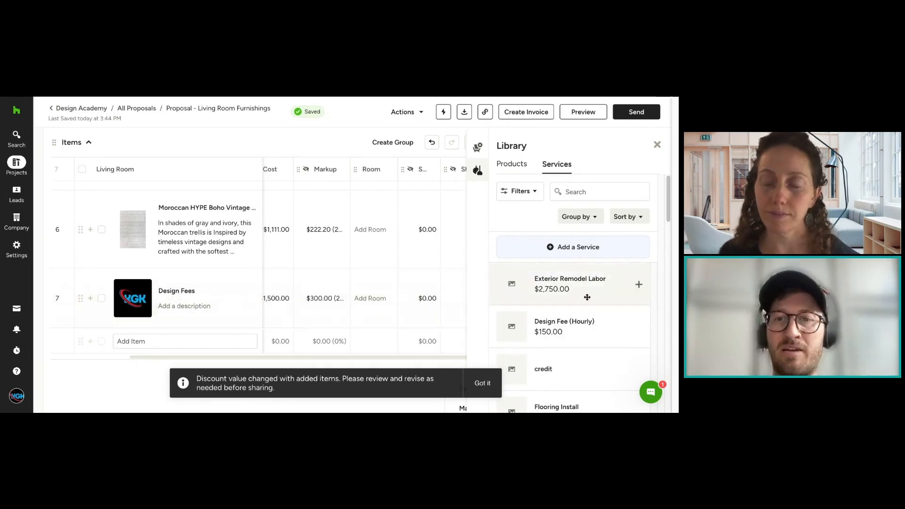
left_click(525, 166)
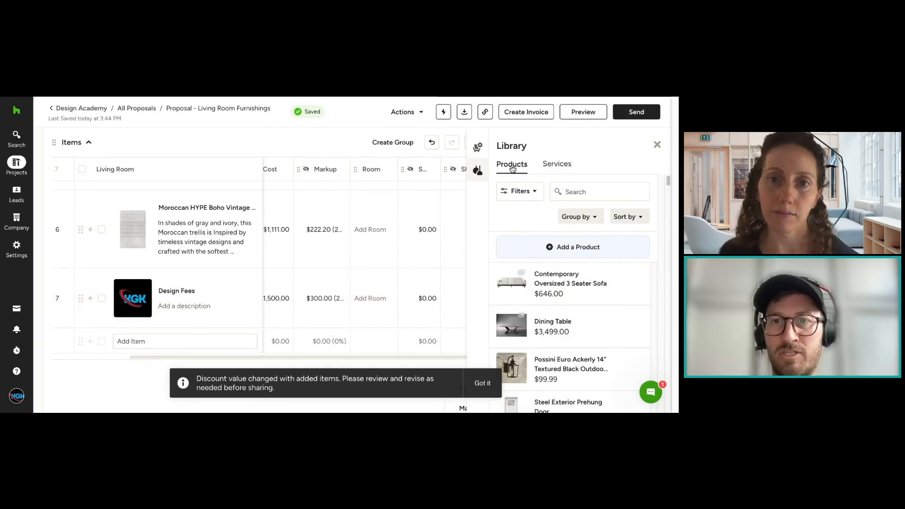
left_click(559, 170)
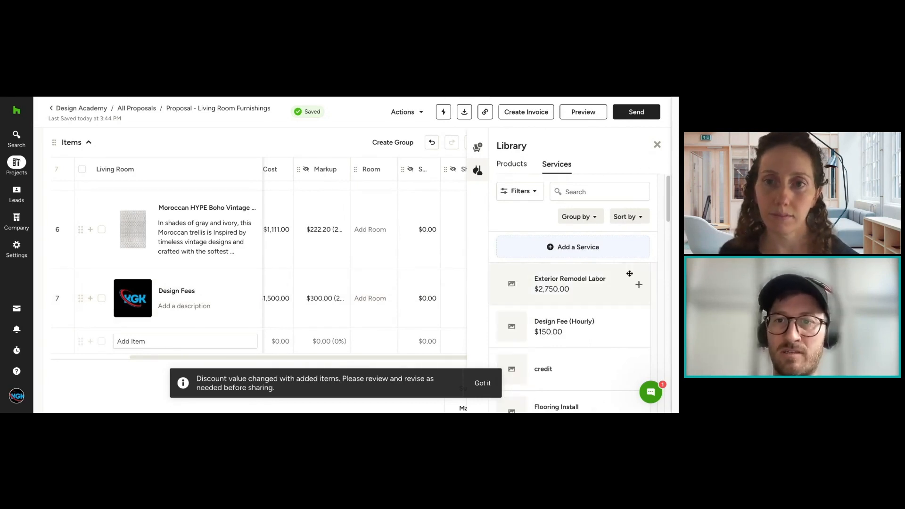
left_click(583, 248)
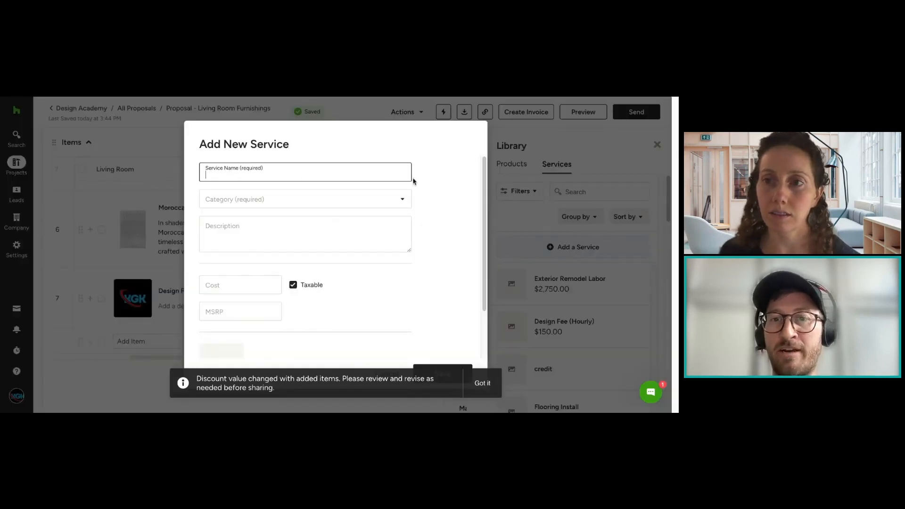
scroll(439, 300, "down", 2)
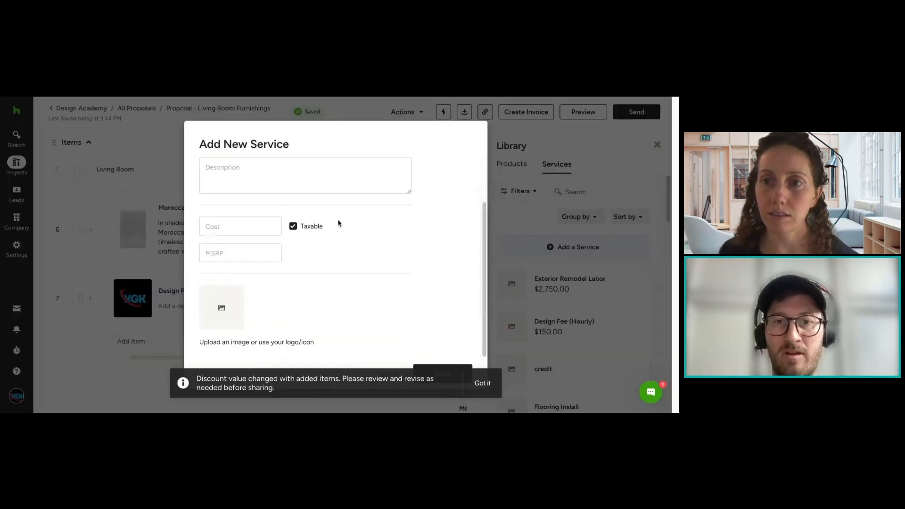
left_click(477, 383)
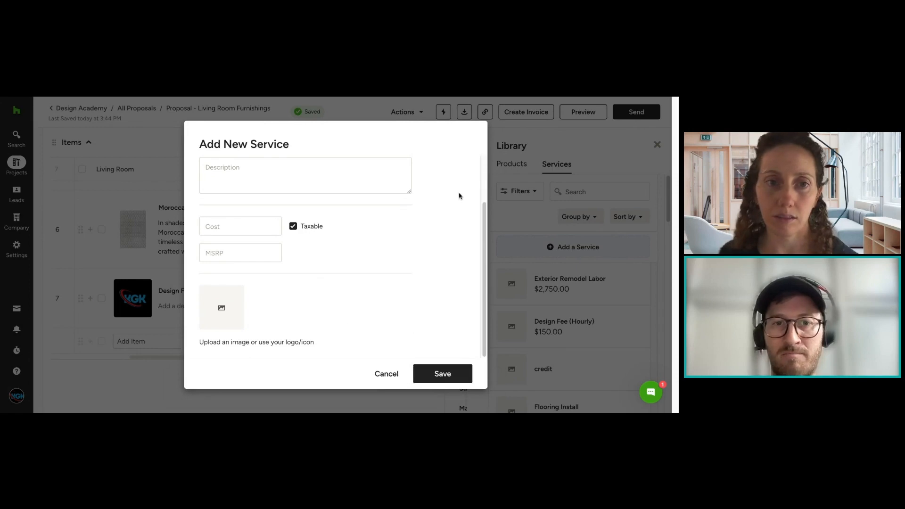
scroll(428, 314, "up", 2)
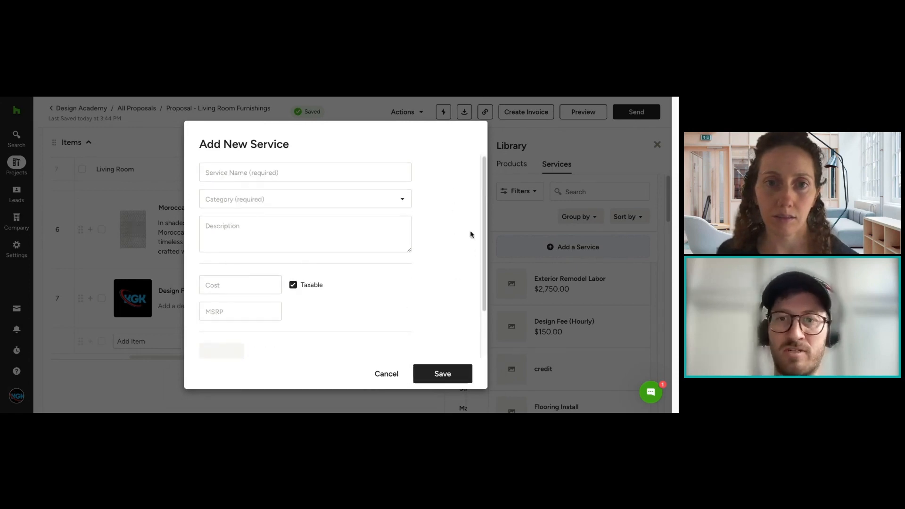
left_click(386, 376)
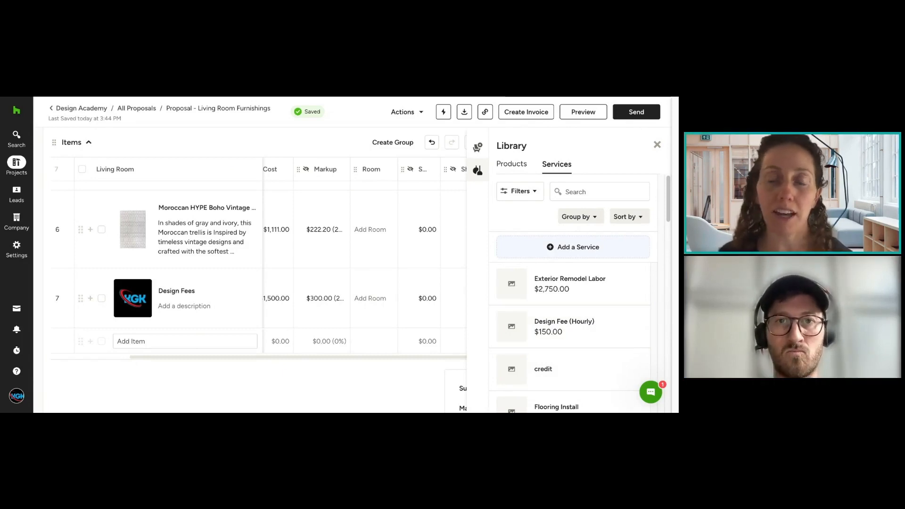
left_click(657, 145)
Step: Check the client's contact details and address in the Design Academy project's client info, leaving them unchanged
scroll(528, 208, "up", 4)
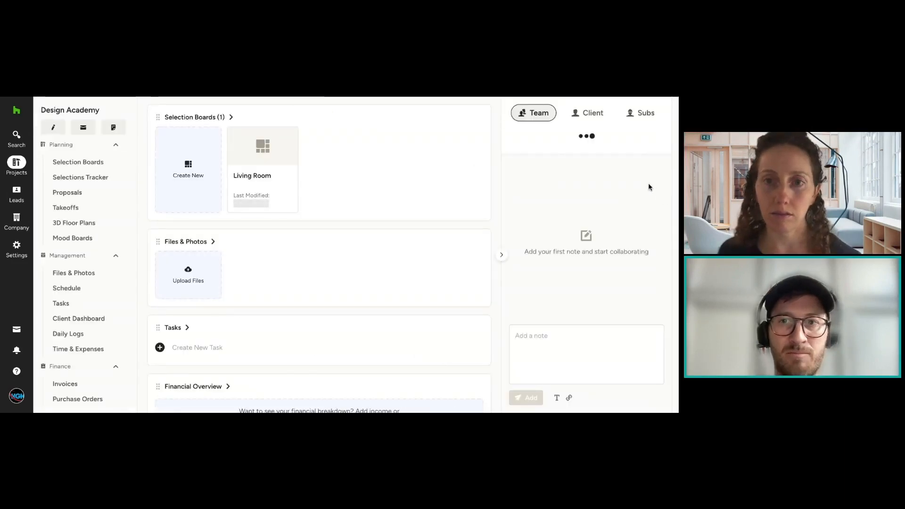
left_click(590, 113)
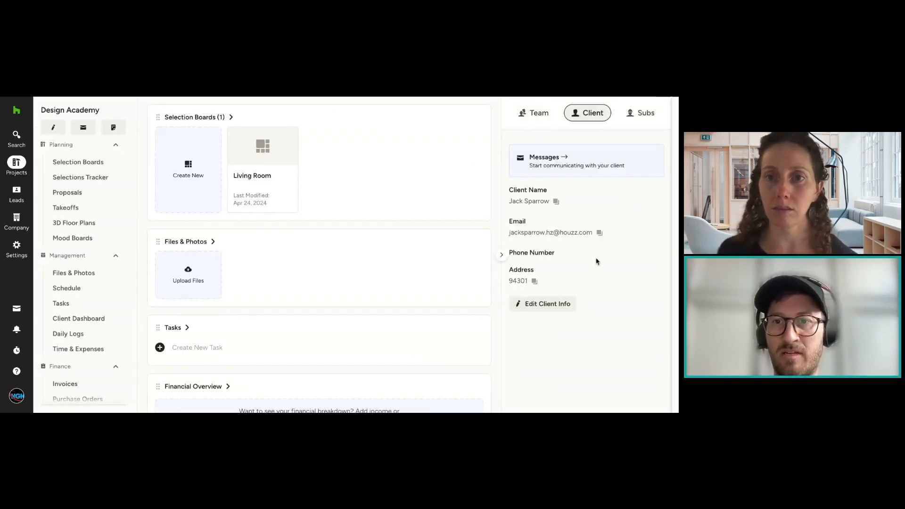
left_click(563, 304)
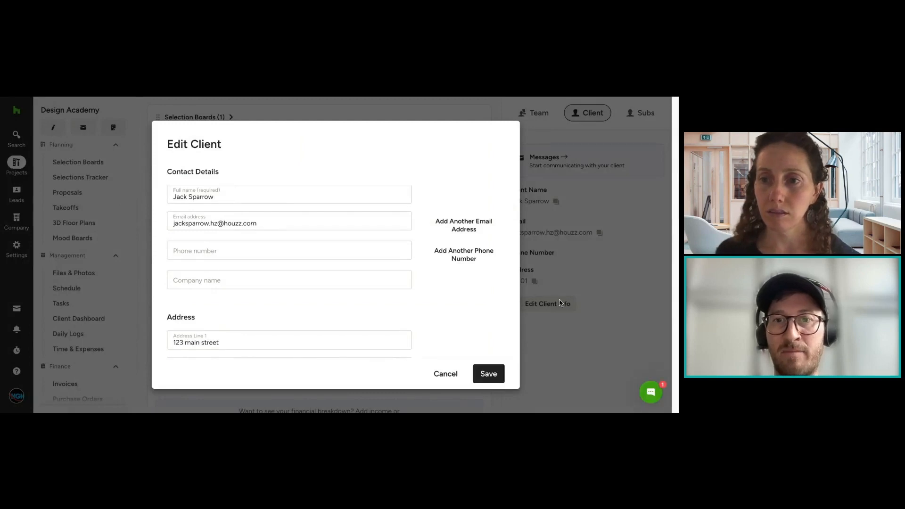
scroll(456, 245, "down", 4)
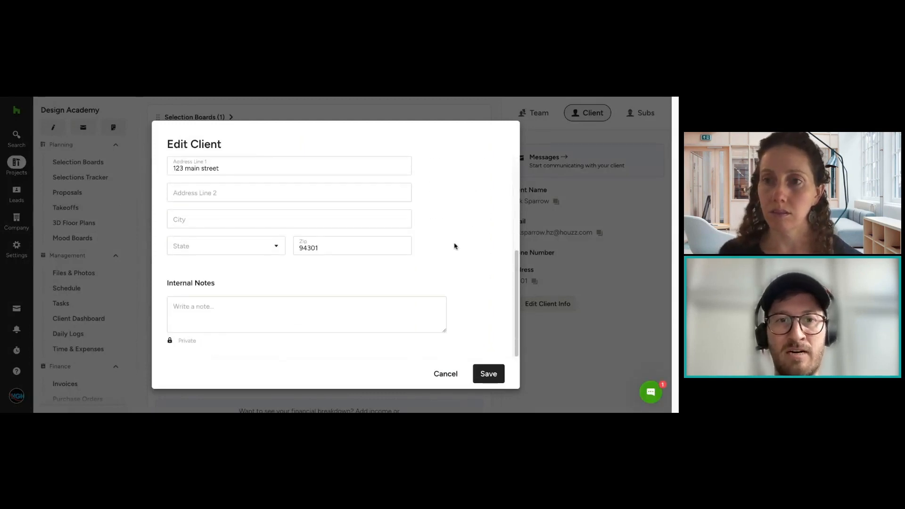
scroll(458, 243, "up", 4)
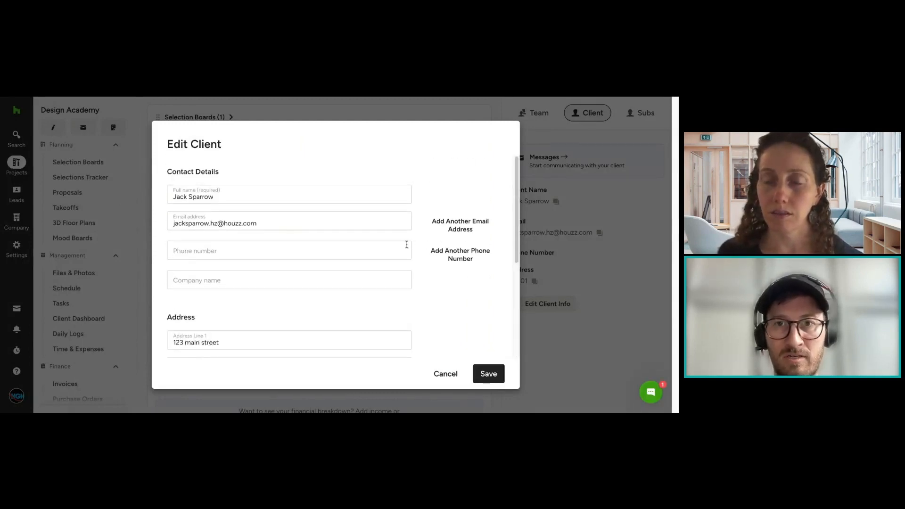
scroll(460, 252, "down", 1)
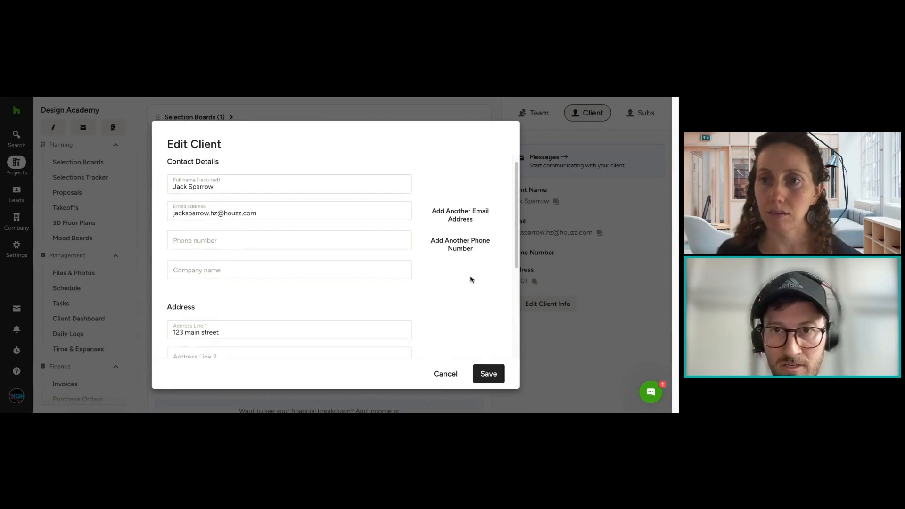
scroll(470, 278, "down", 1)
left_click(444, 374)
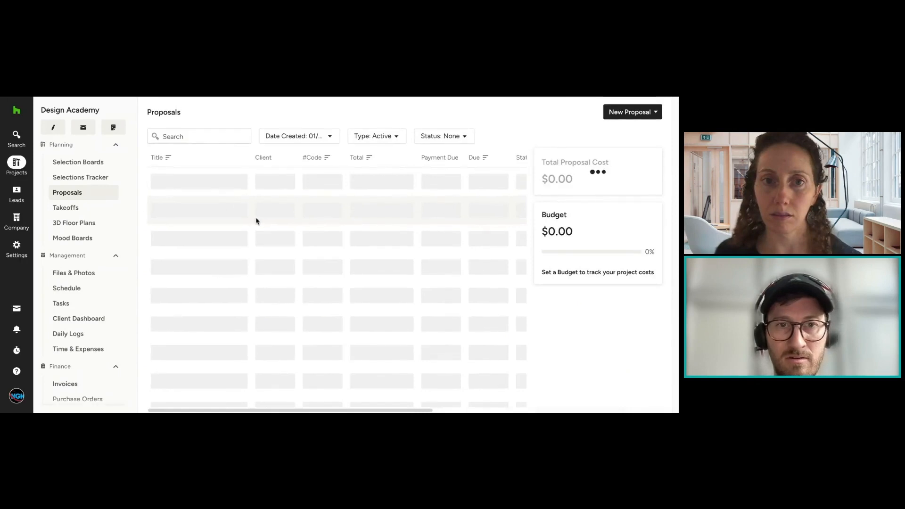
Step: Open the living room furnishings proposal and fill in the client's street address in its billing info, saving the details
left_click(217, 186)
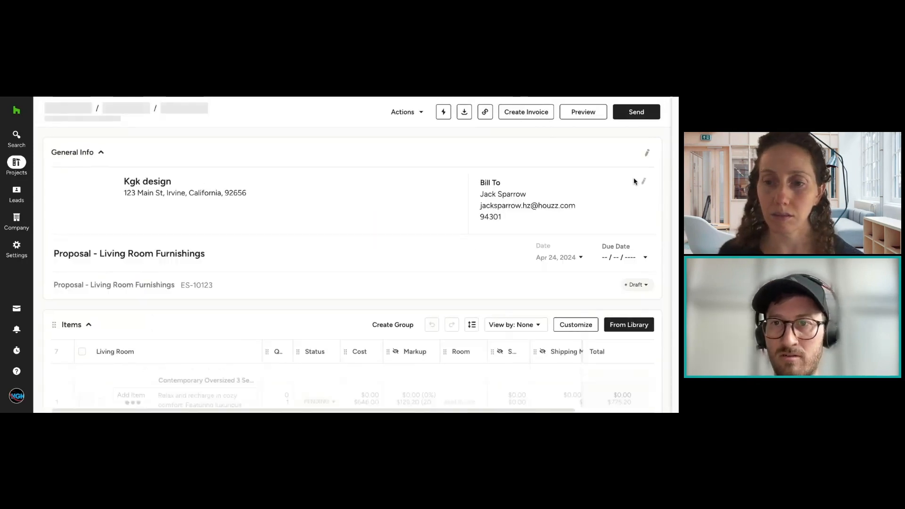
left_click(642, 182)
scroll(420, 250, "down", 3)
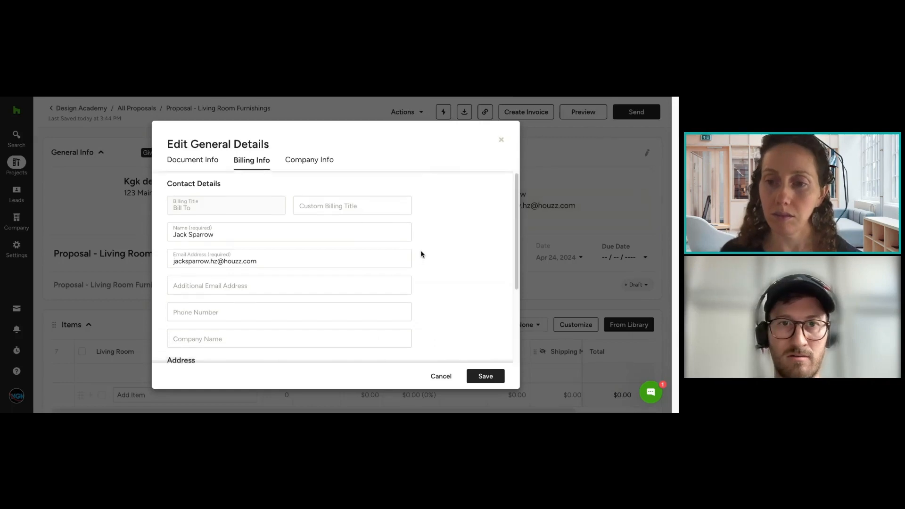
left_click(281, 265)
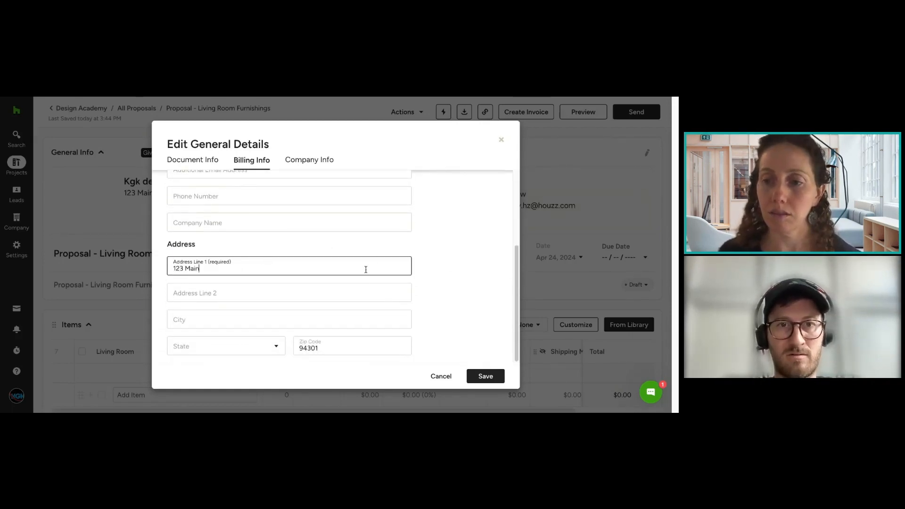
type("123 Main Street")
key("Tab")
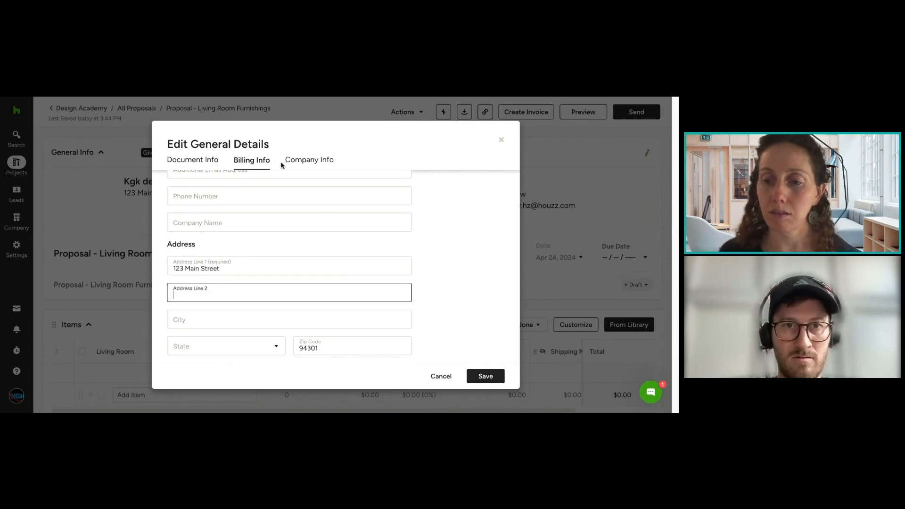
scroll(285, 178, "up", 3)
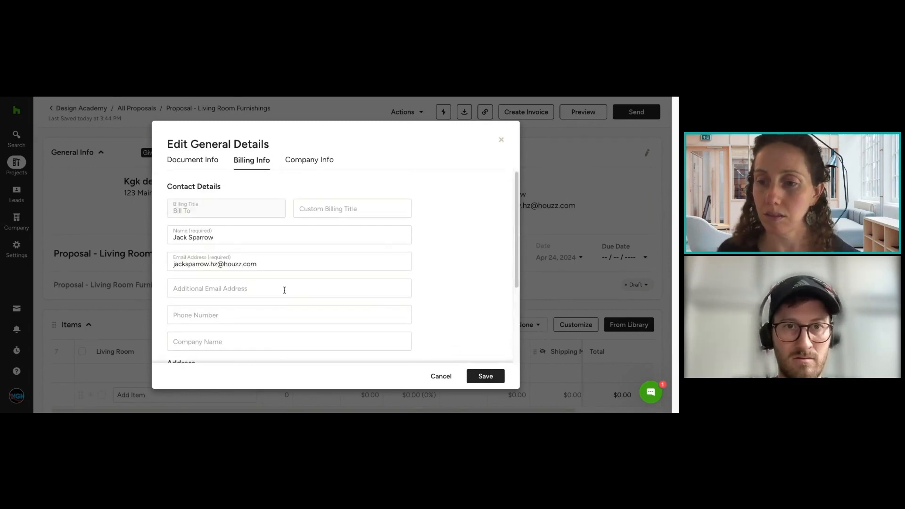
left_click(486, 374)
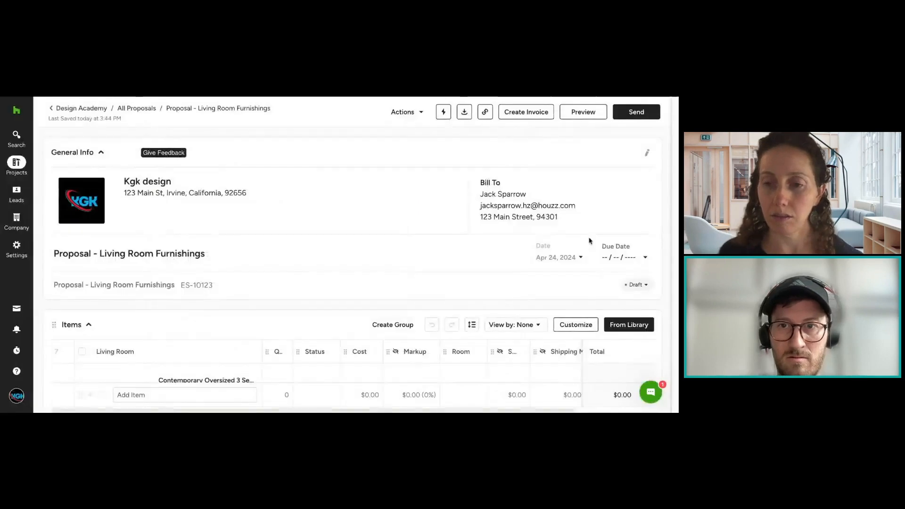
Step: Review the proposal's document details and billing info in its general details, then cancel without changing anything
left_click(578, 203)
scroll(348, 293, "down", 3)
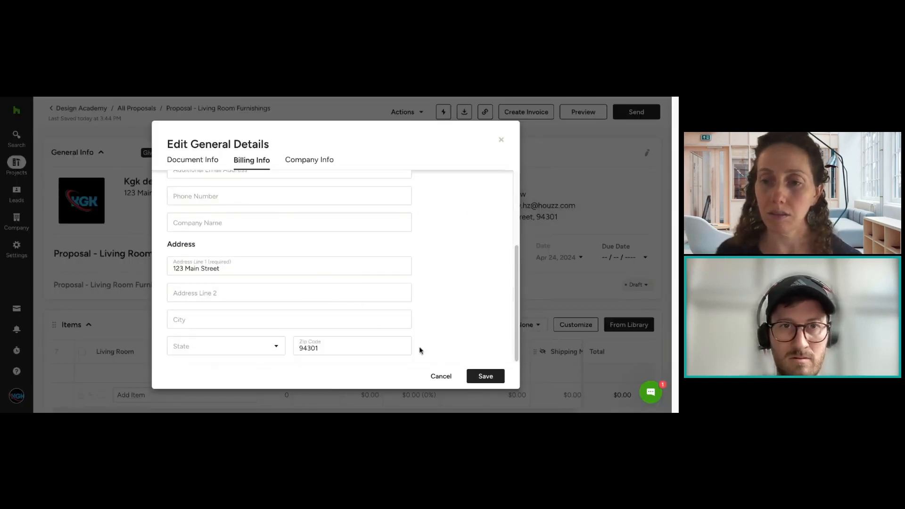
left_click(207, 160)
left_click(232, 160)
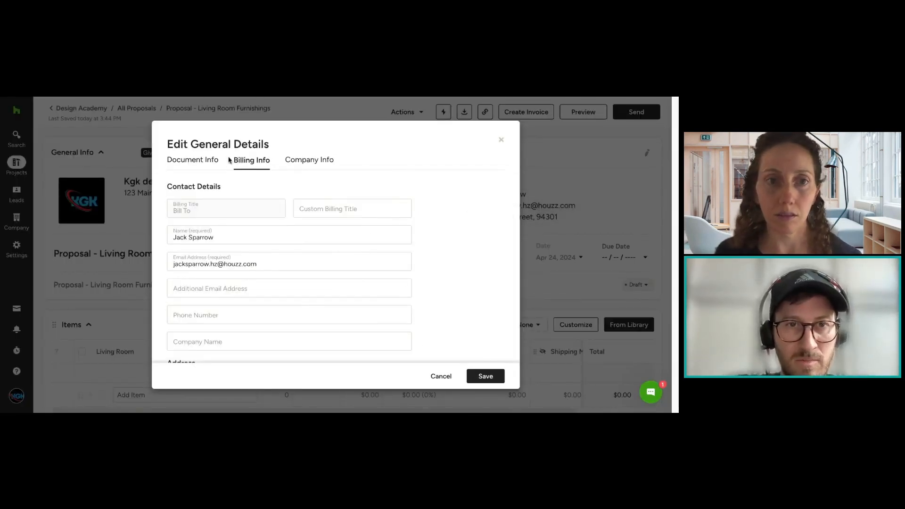
left_click(198, 160)
left_click(202, 340)
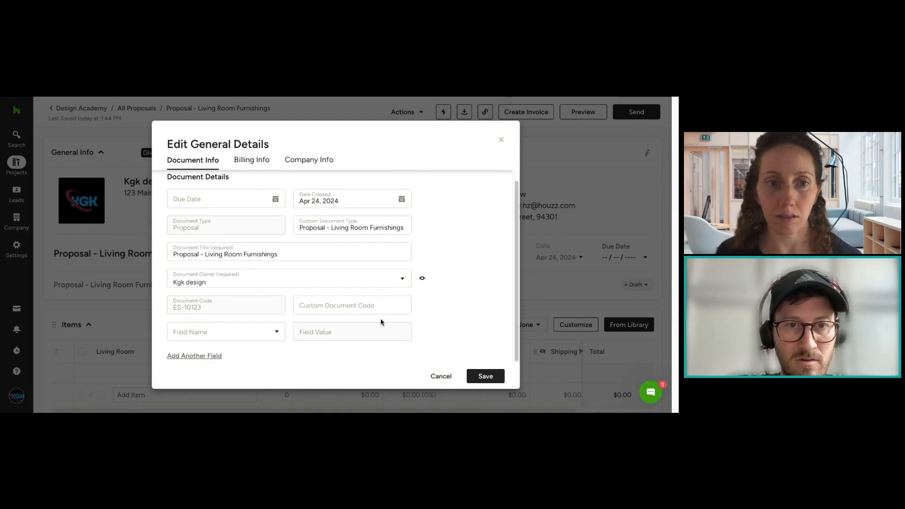
left_click(427, 333)
left_click(252, 160)
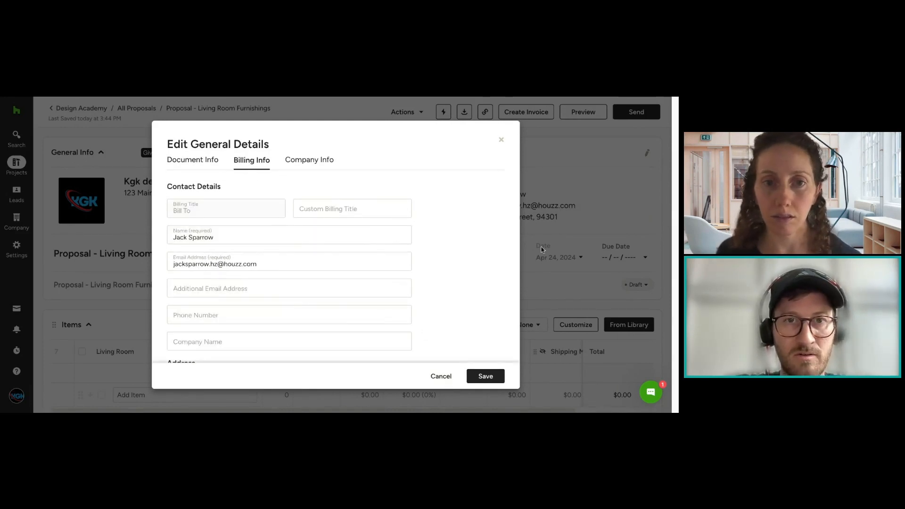
scroll(399, 302, "down", 3)
scroll(427, 285, "up", 3)
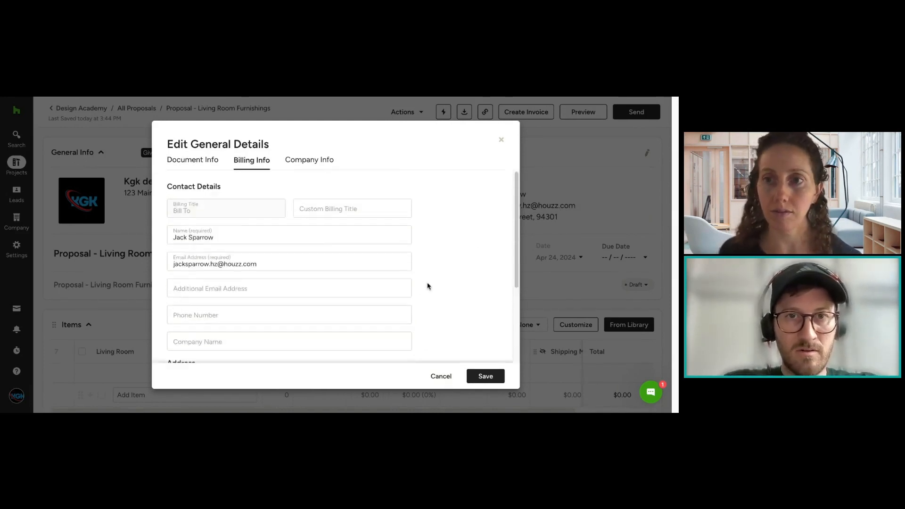
scroll(427, 284, "down", 3)
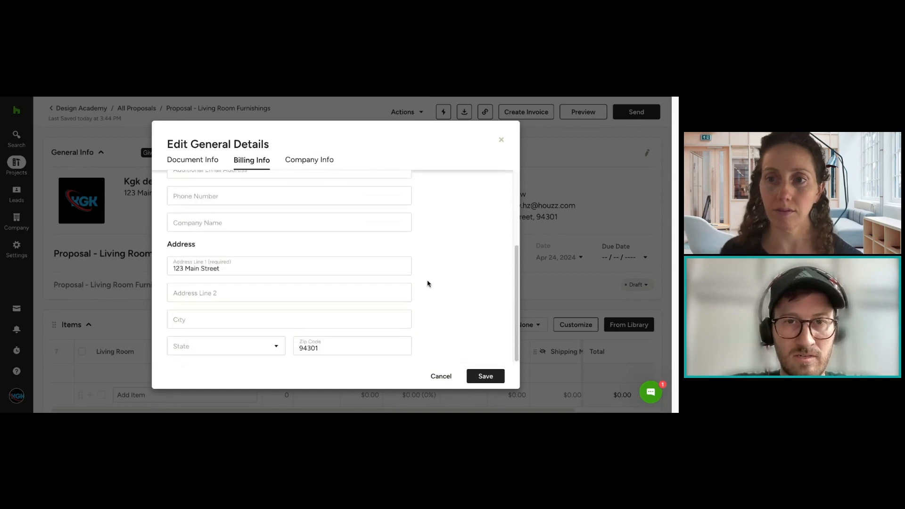
left_click(441, 377)
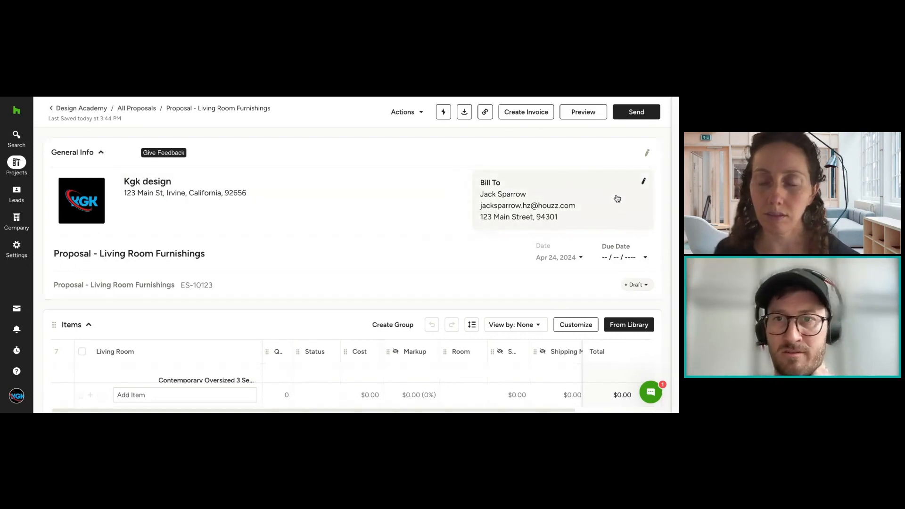
Step: Recheck the Bill To contact and address fields and close the details without edits
left_click(643, 181)
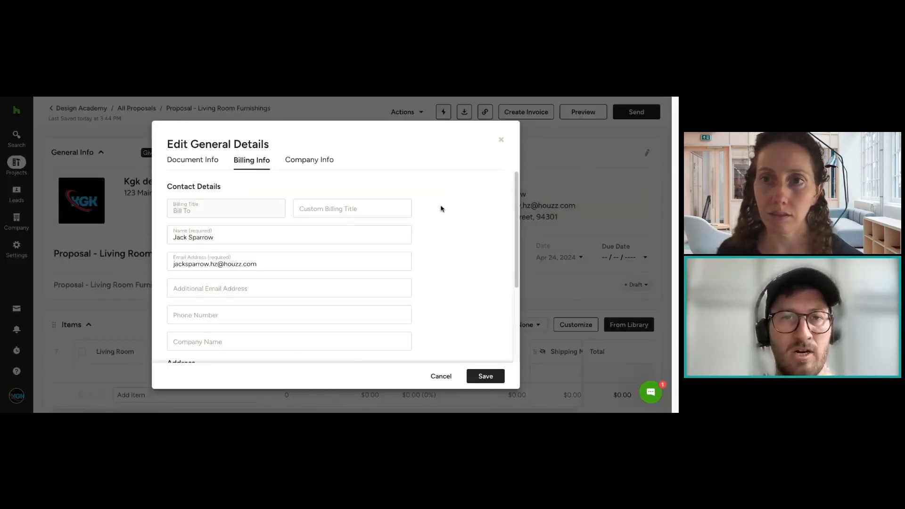
scroll(349, 236, "down", 3)
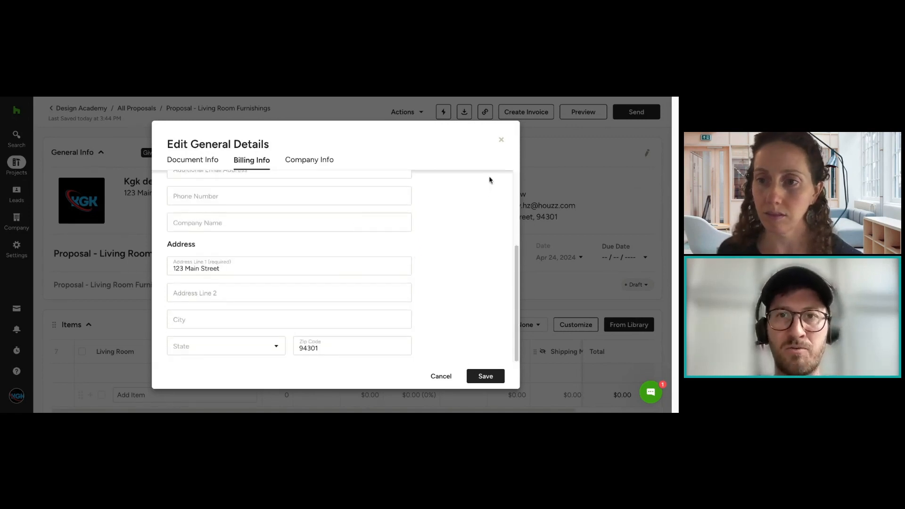
left_click(503, 142)
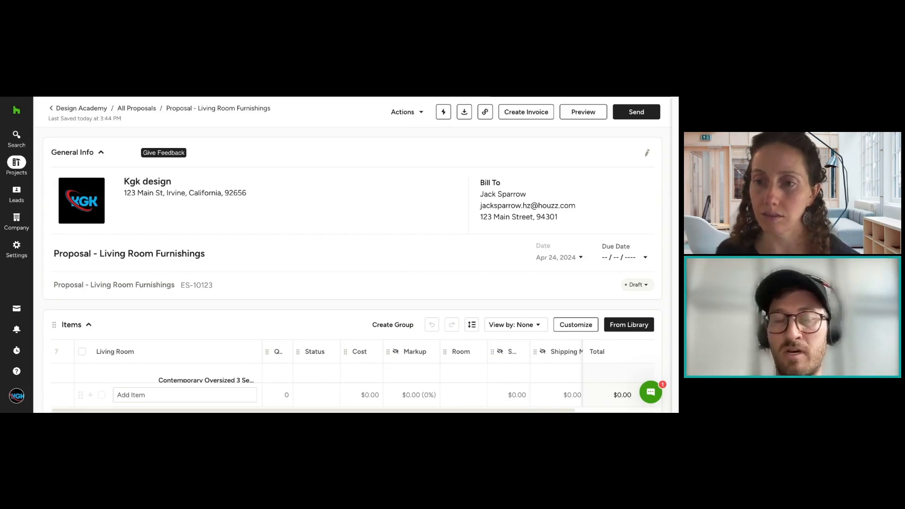
left_click(563, 189)
left_click(500, 143)
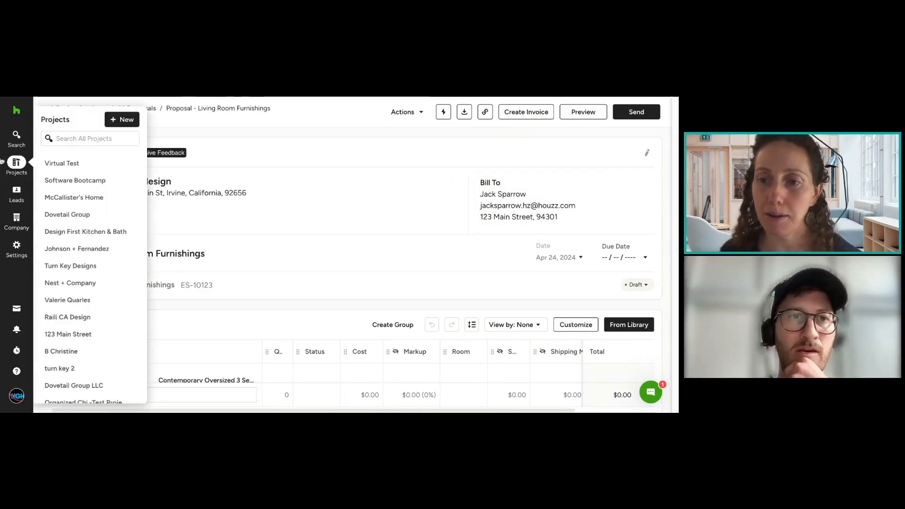
Step: View the company-wide product list under Products & Services, then return to the living room furnishings proposal's items
mouse_move(19, 227)
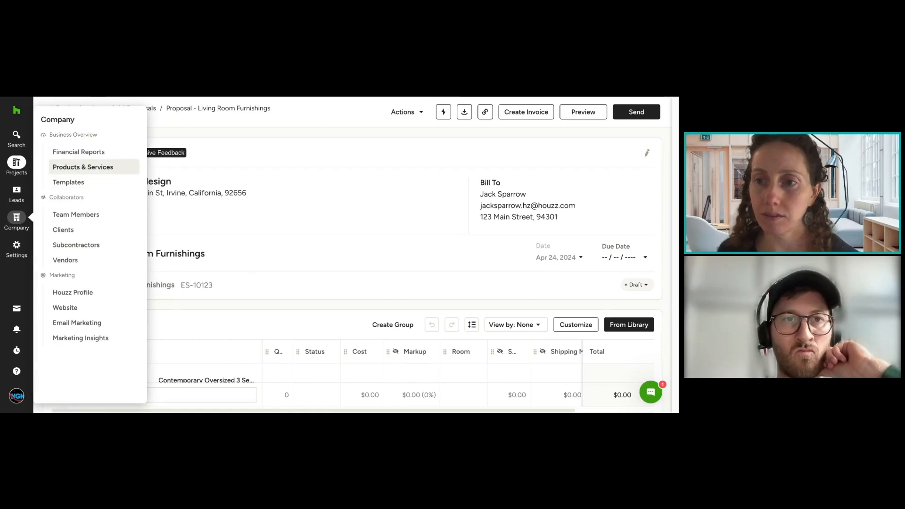
left_click(82, 167)
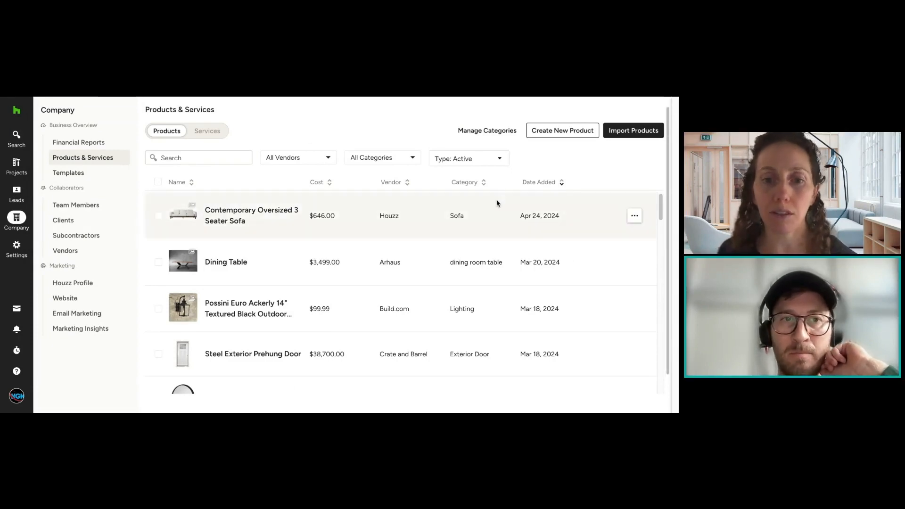
key("alt+Left")
scroll(647, 290, "down", 2)
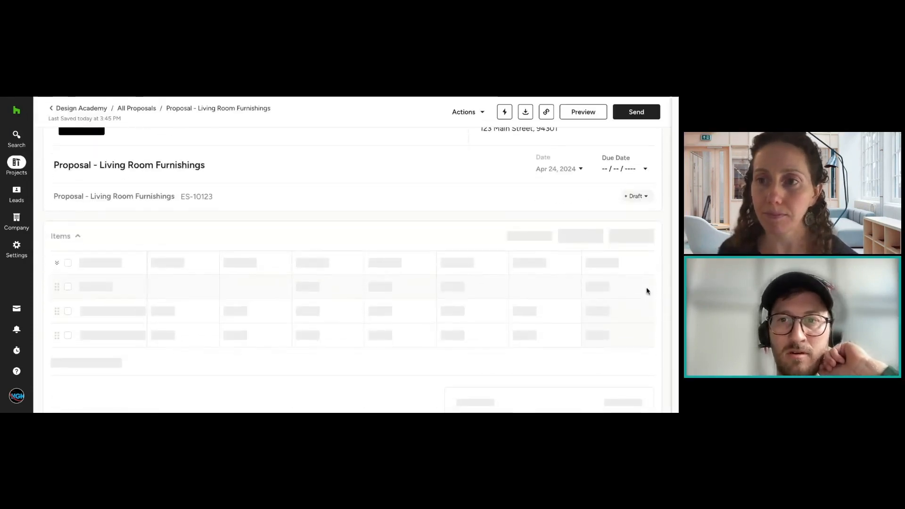
Step: Examine the project items available for the proposal, expanding and collapsing the Draft and In Process product groups
left_click(643, 240)
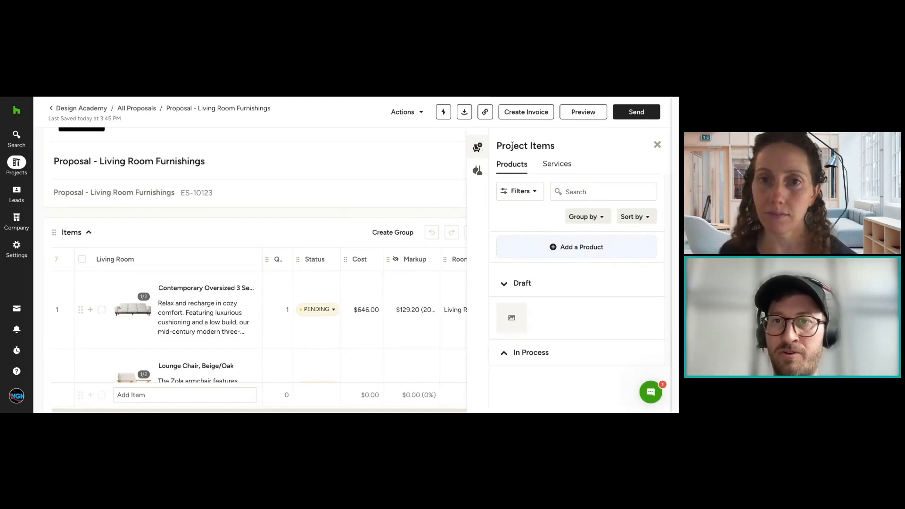
left_click_drag(565, 152, 482, 148)
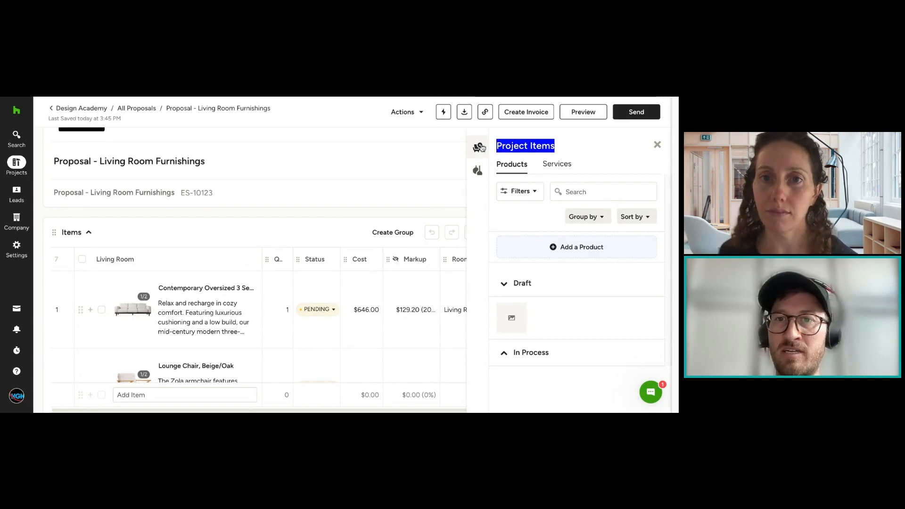
left_click(527, 144)
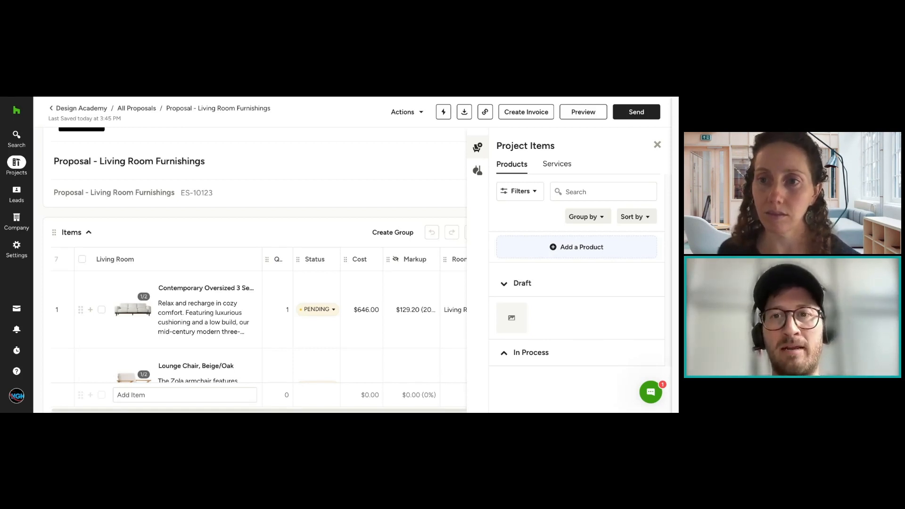
left_click_drag(497, 149, 555, 147)
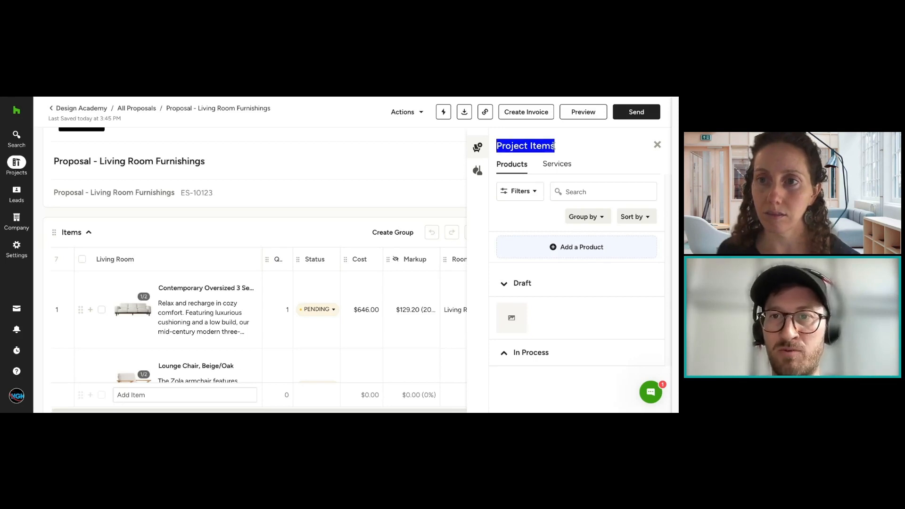
left_click(558, 149)
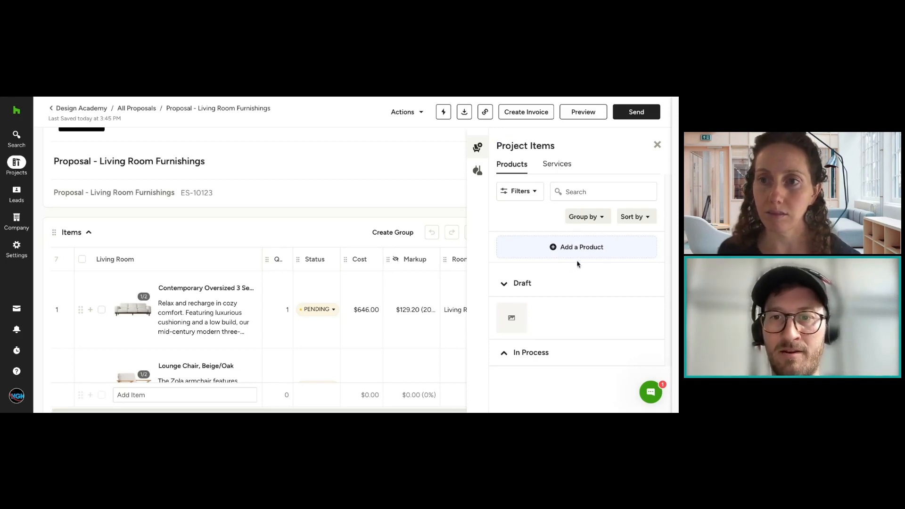
left_click(514, 283)
left_click(540, 310)
left_click(543, 311)
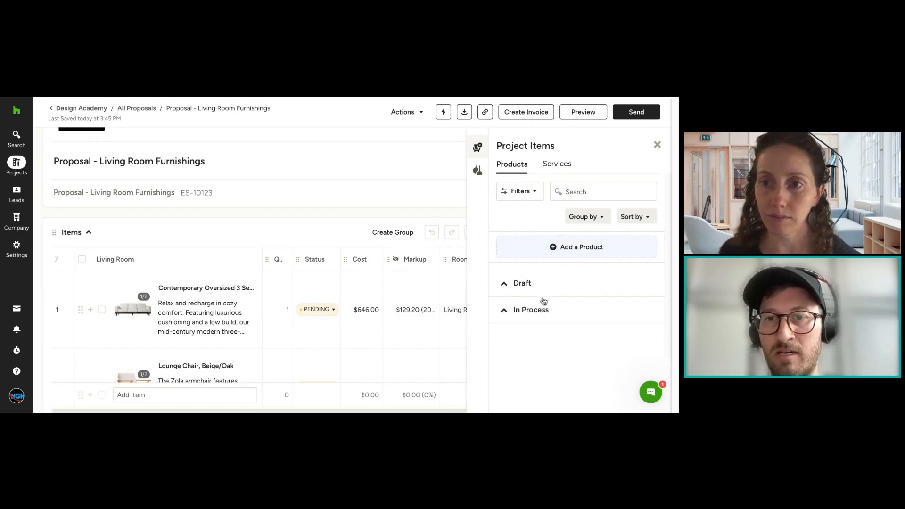
left_click(544, 286)
left_click(544, 286)
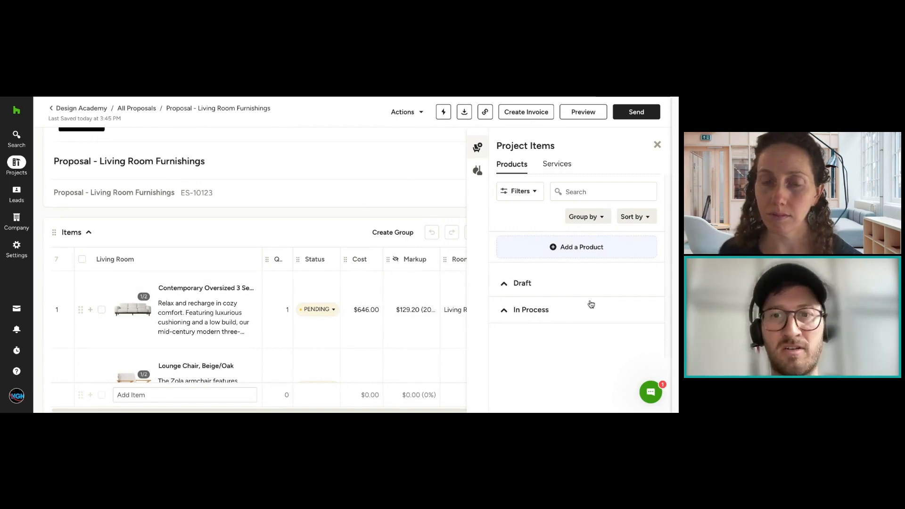
Step: Examine the library's products and services with their filter, grouping and sorting options, then close it without adding anything
left_click(477, 171)
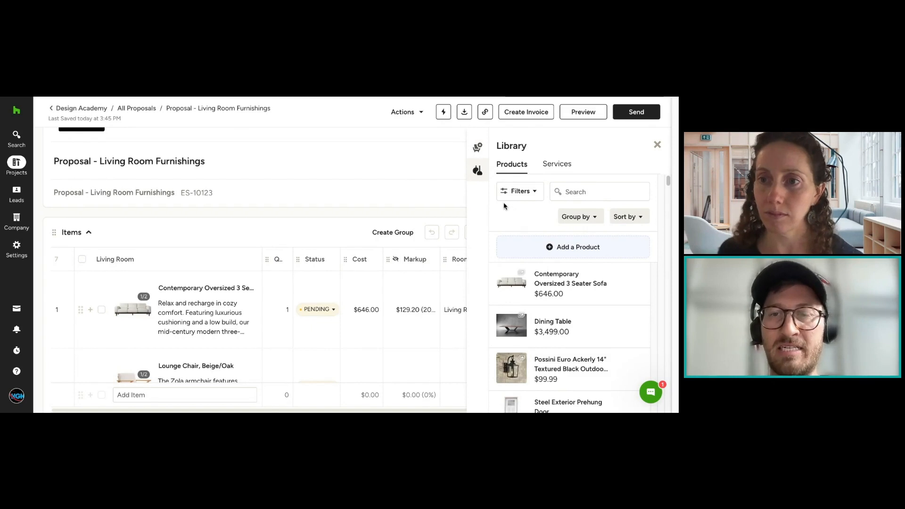
left_click(568, 163)
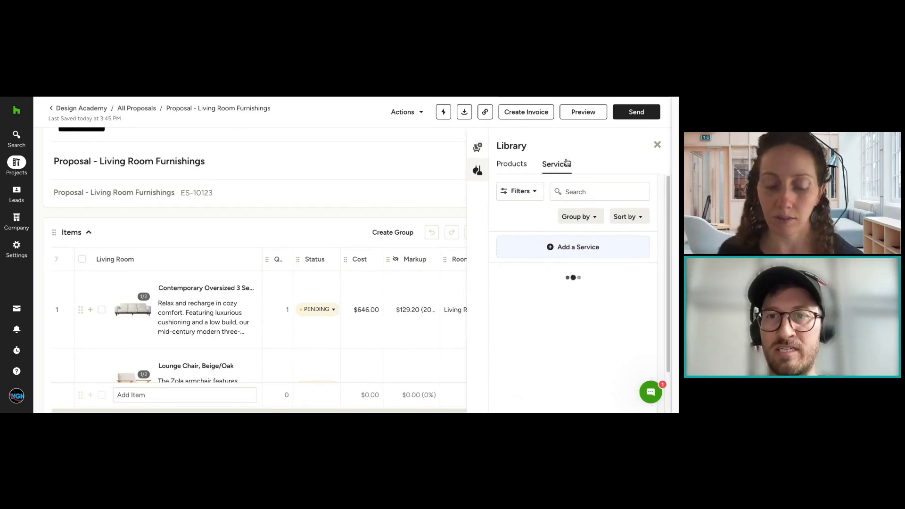
left_click(517, 164)
left_click(529, 191)
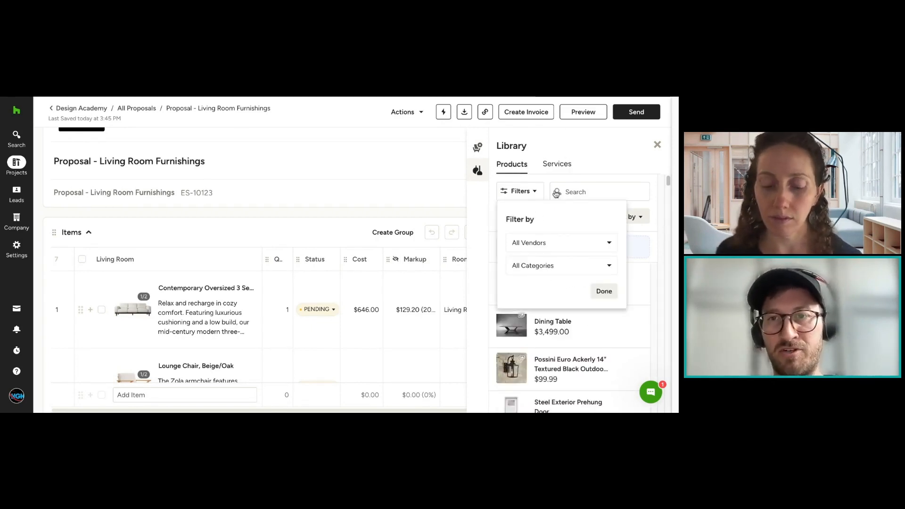
left_click(585, 162)
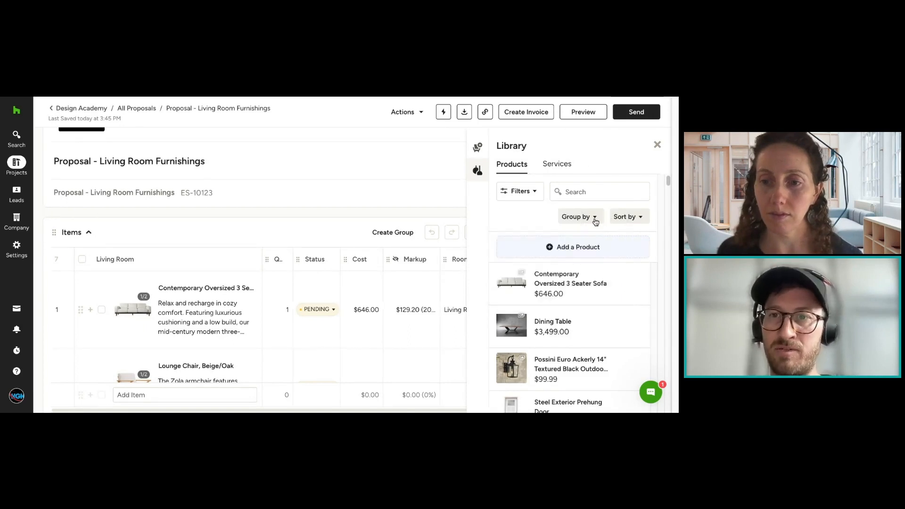
left_click(593, 218)
left_click(629, 219)
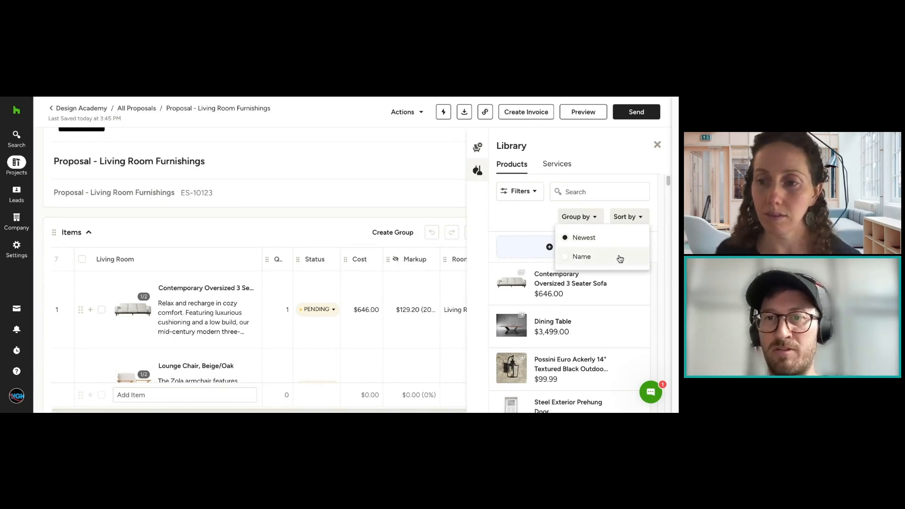
left_click(618, 169)
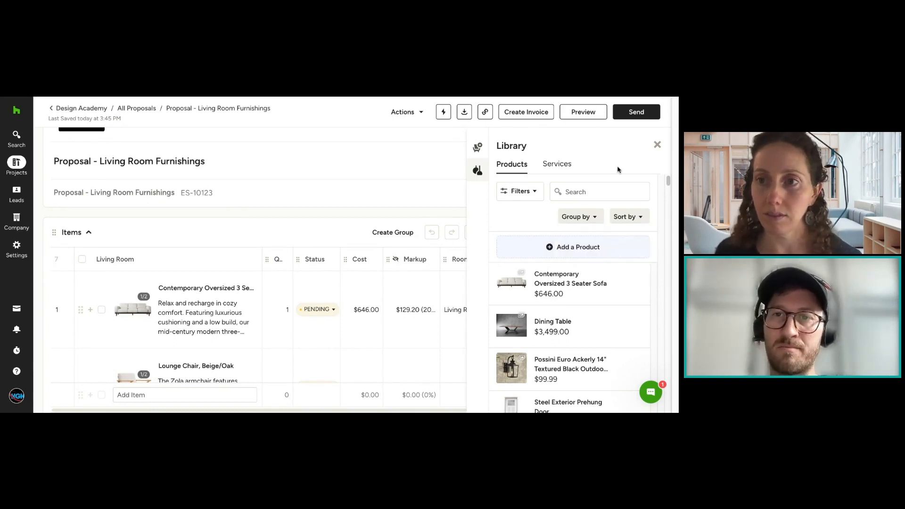
left_click(658, 146)
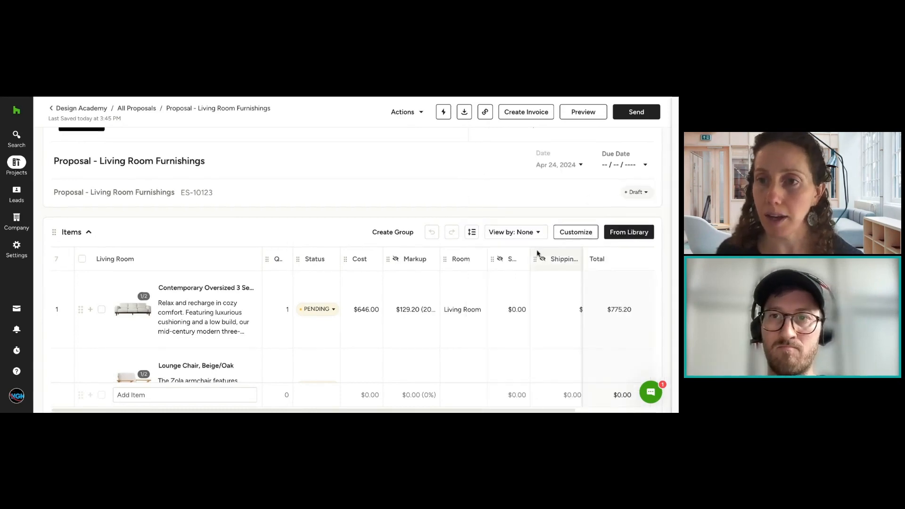
Step: Delete the Upon completion payment from the proposal's payment schedule
scroll(538, 254, "down", 10)
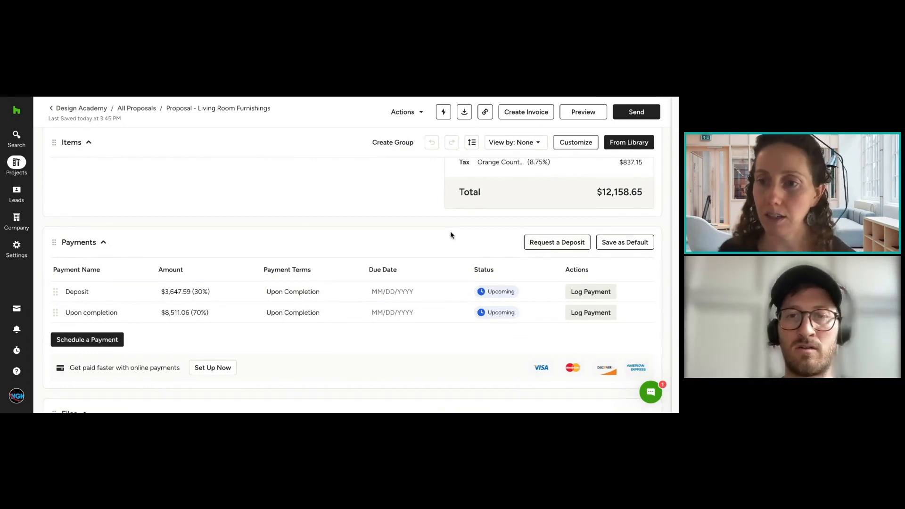
scroll(391, 235, "down", 5)
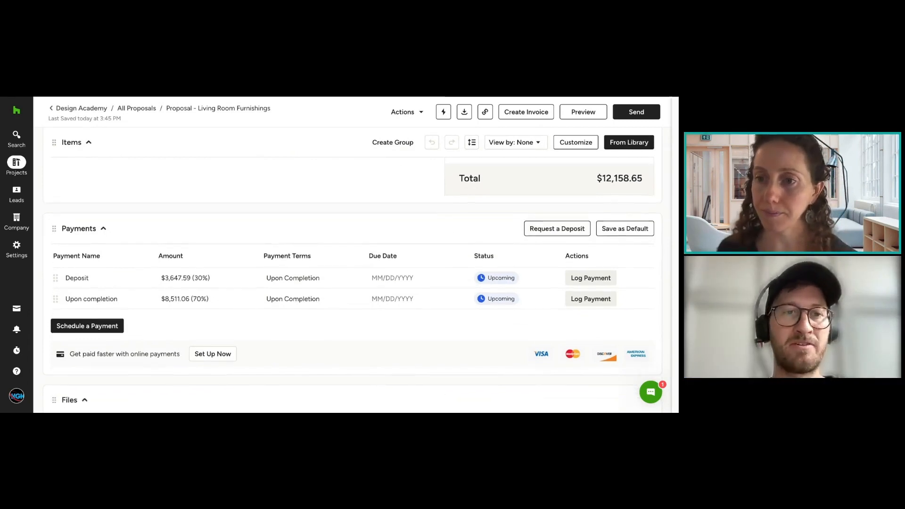
scroll(351, 211, "down", 2)
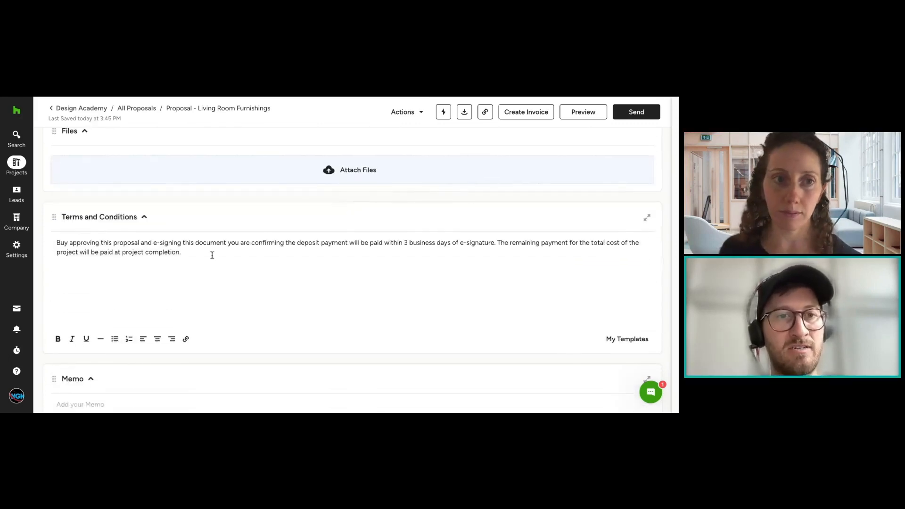
scroll(356, 260, "up", 5)
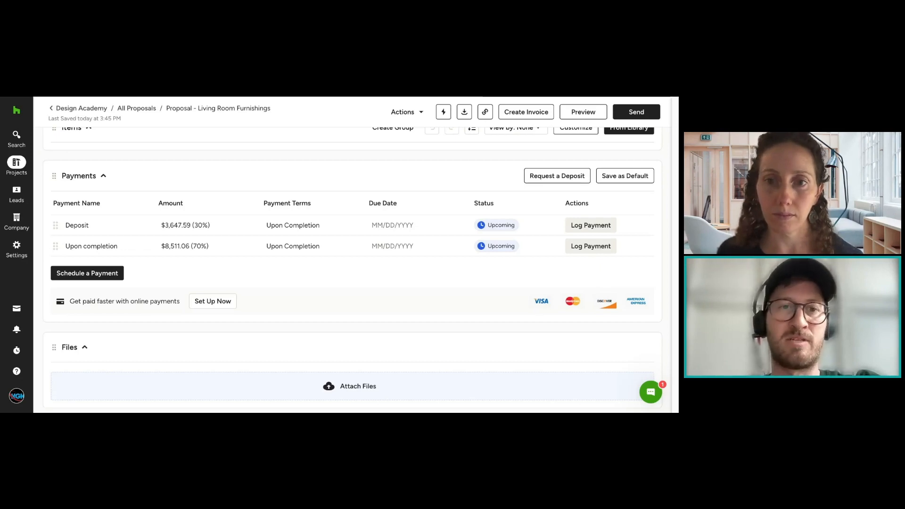
mouse_move(651, 253)
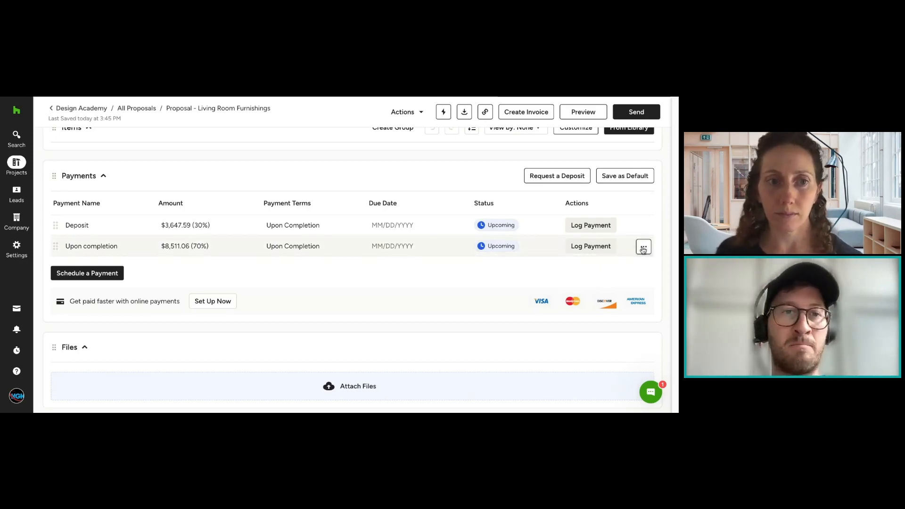
left_click(644, 248)
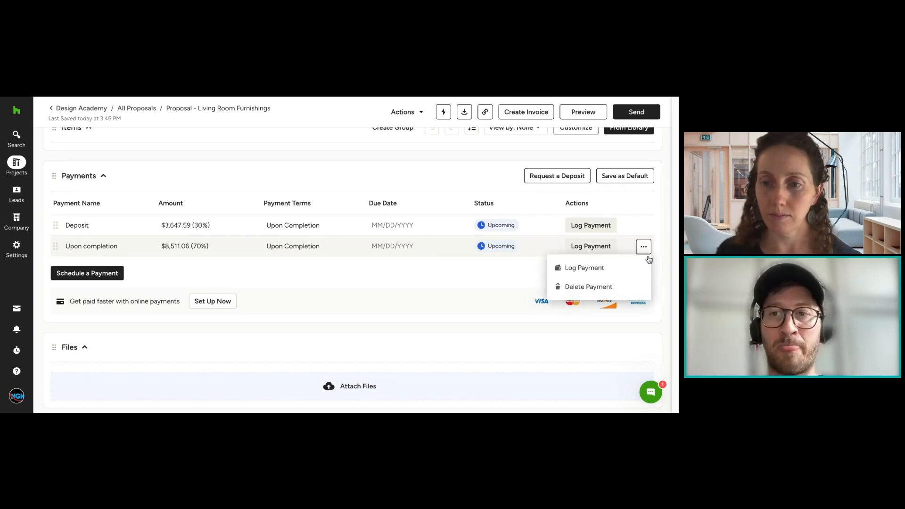
left_click(643, 246)
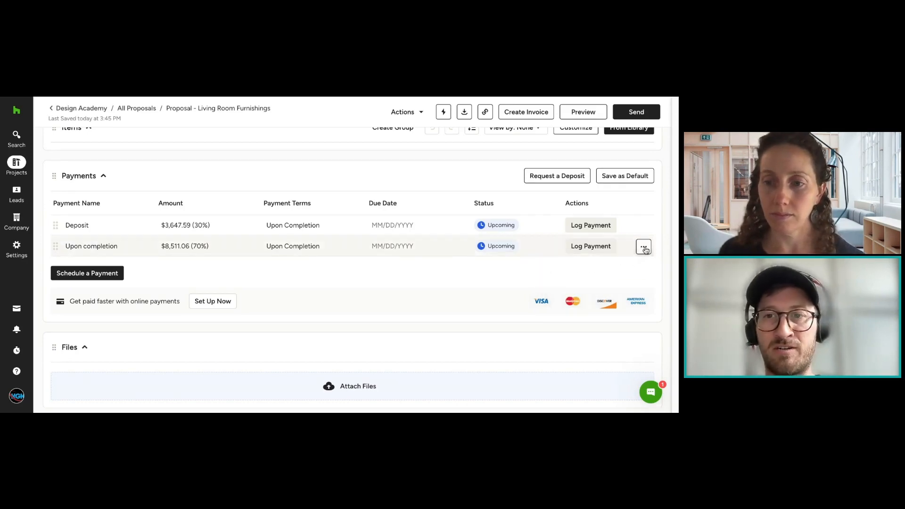
left_click(645, 249)
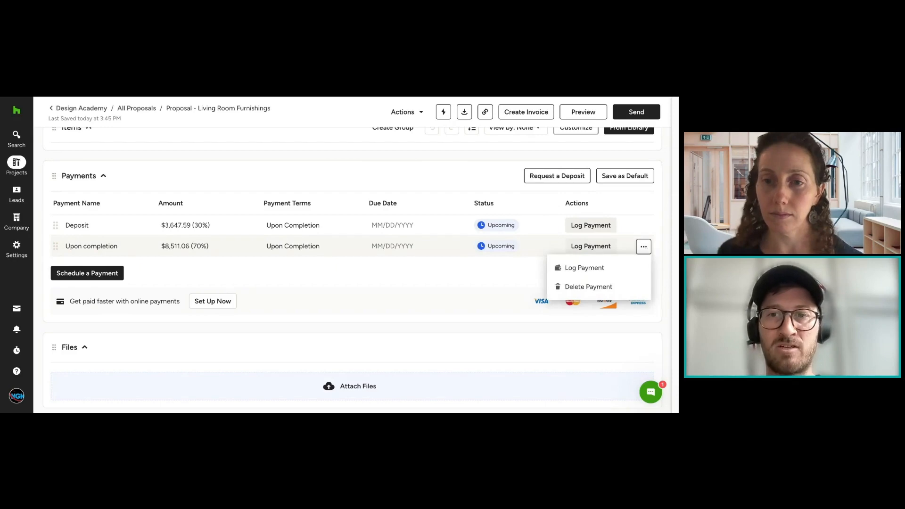
left_click(616, 288)
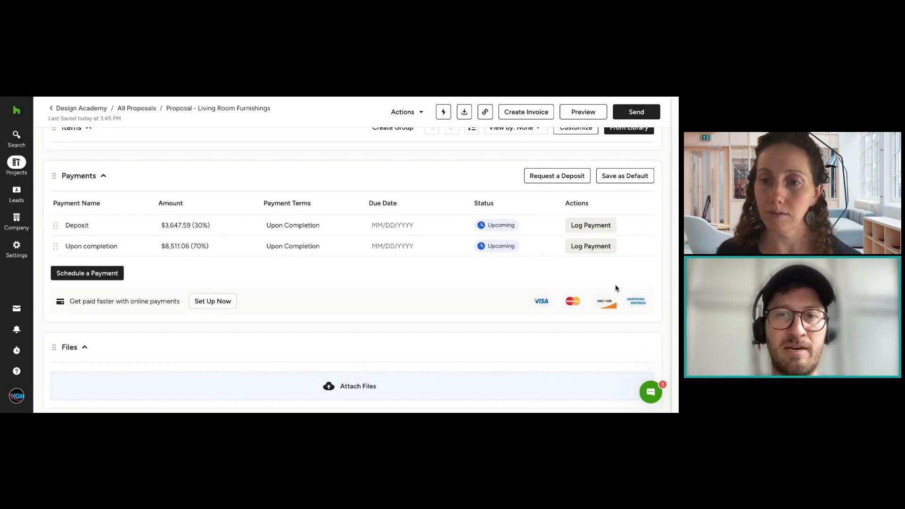
Step: Set the Deposit payment's amount to 100 percent of the proposal total
left_click(224, 233)
left_click(166, 226)
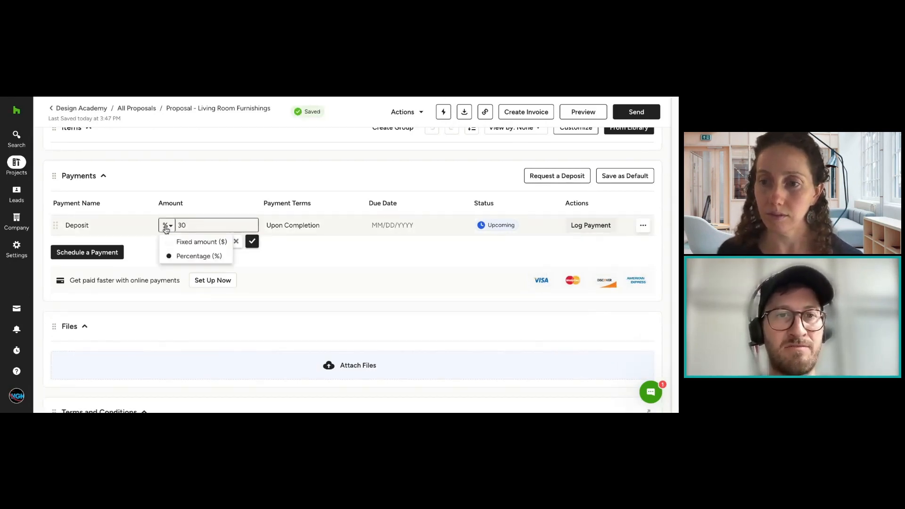
left_click(201, 226)
key("BackSpace")
key("BackSpace")
type("100")
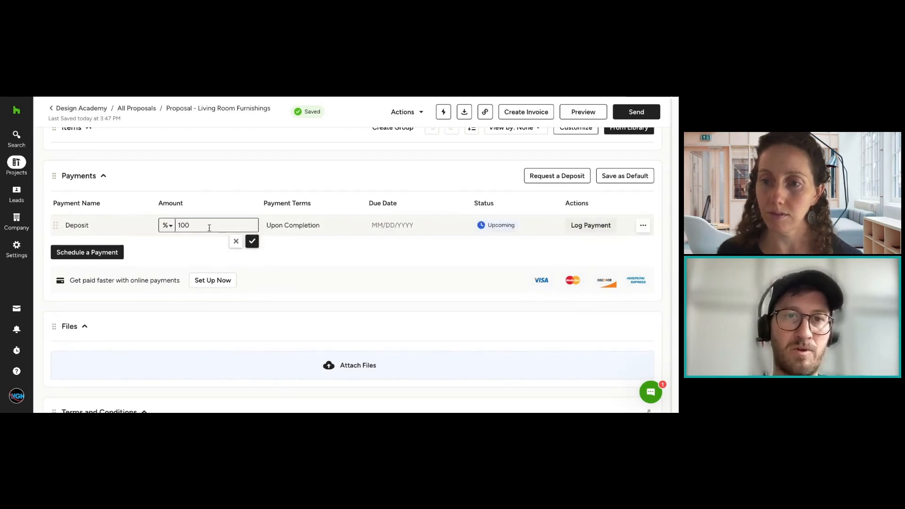
left_click(253, 241)
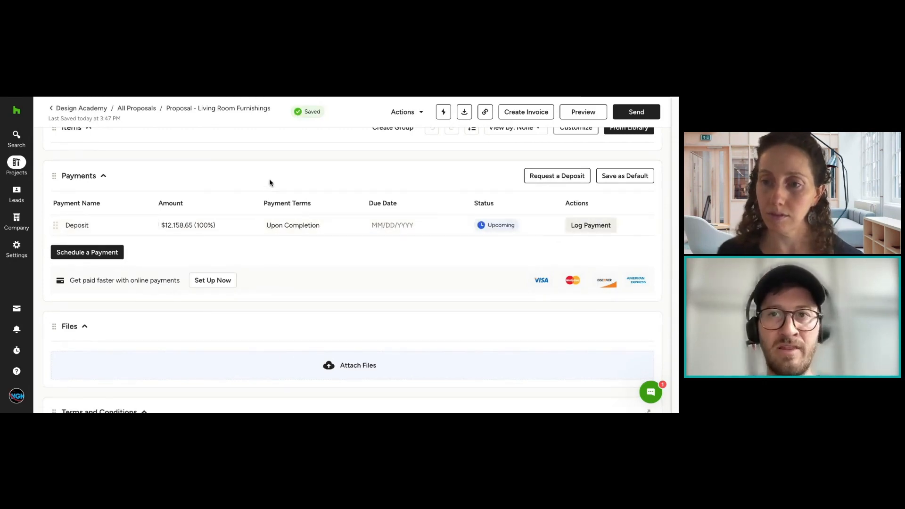
Step: Set the Deposit payment's terms to Due on Receipt, leaving its name as it is
scroll(309, 210, "up", 3)
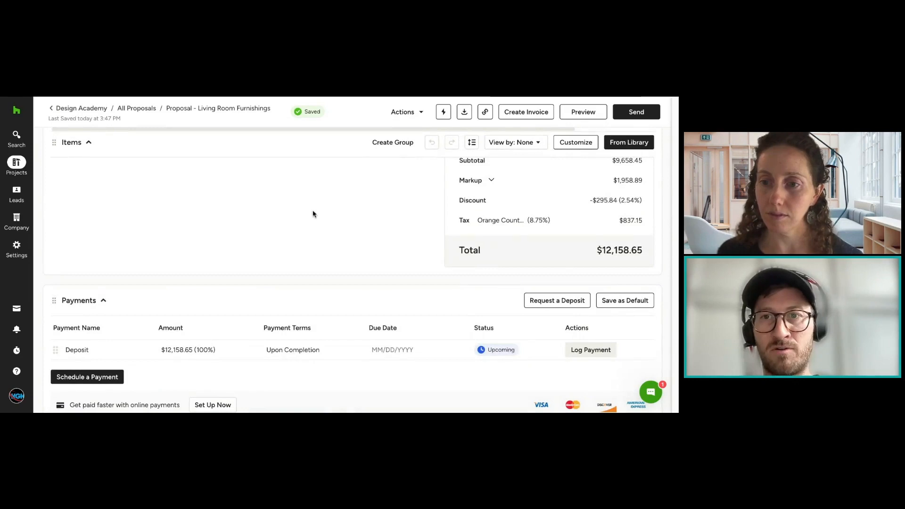
scroll(313, 214, "down", 2)
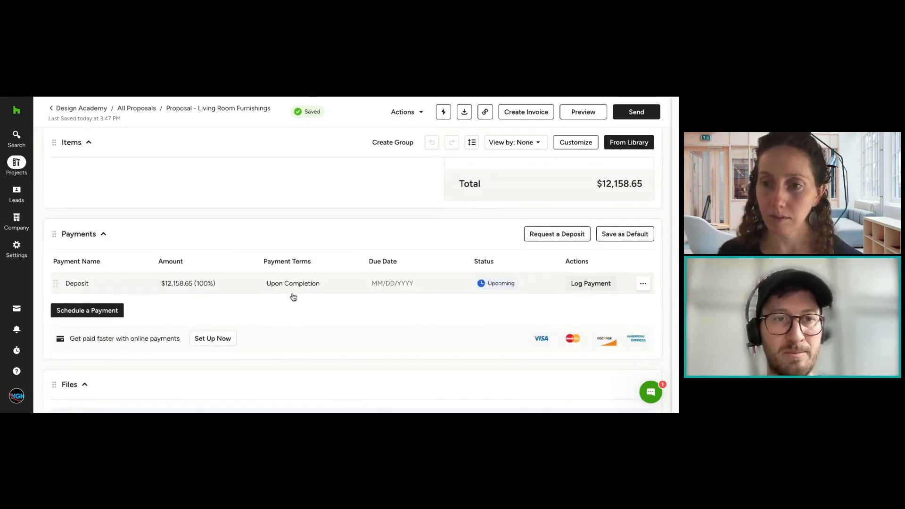
left_click(115, 286)
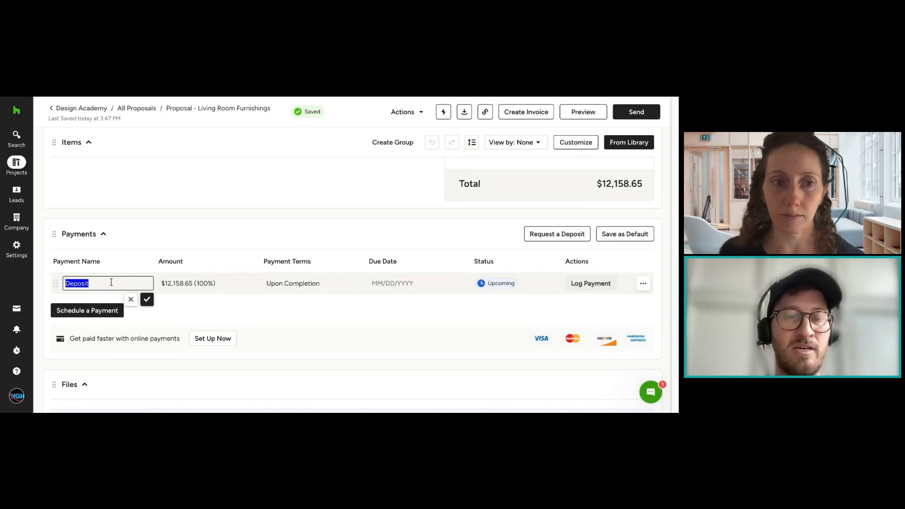
left_click(262, 268)
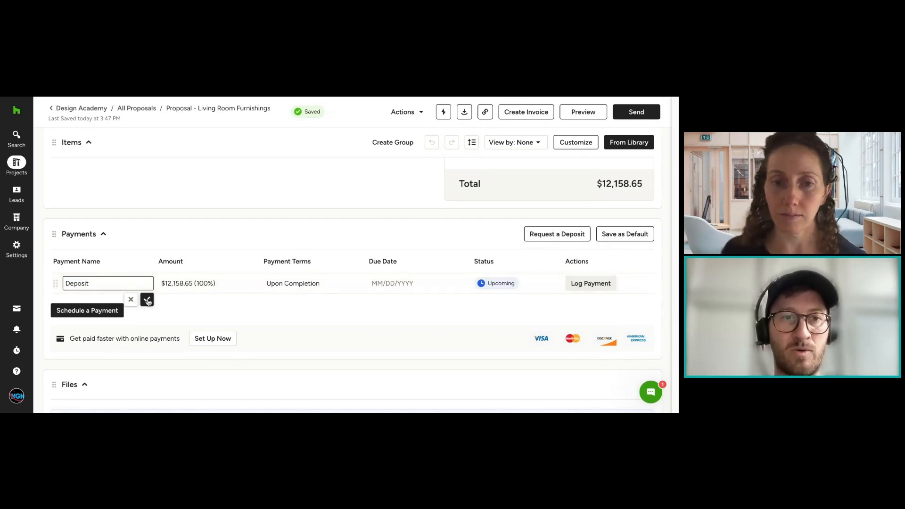
left_click_drag(275, 257, 335, 260)
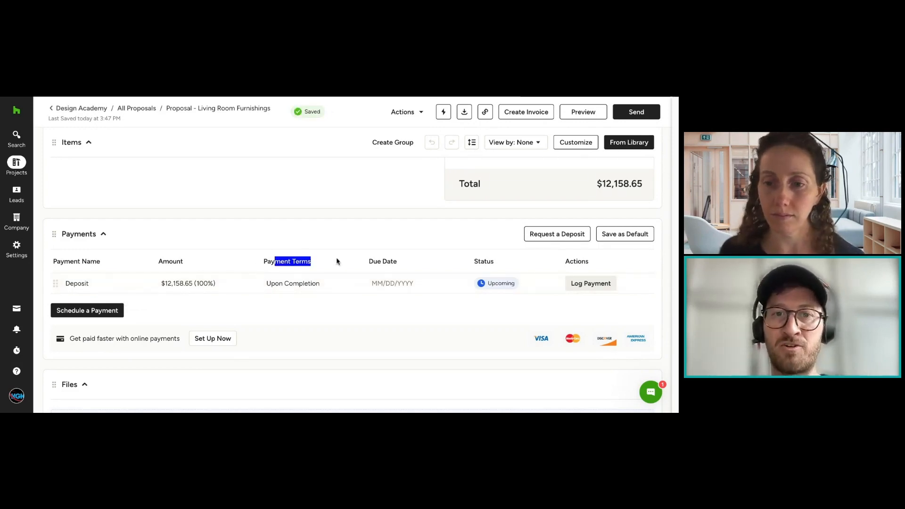
left_click(337, 262)
left_click(324, 279)
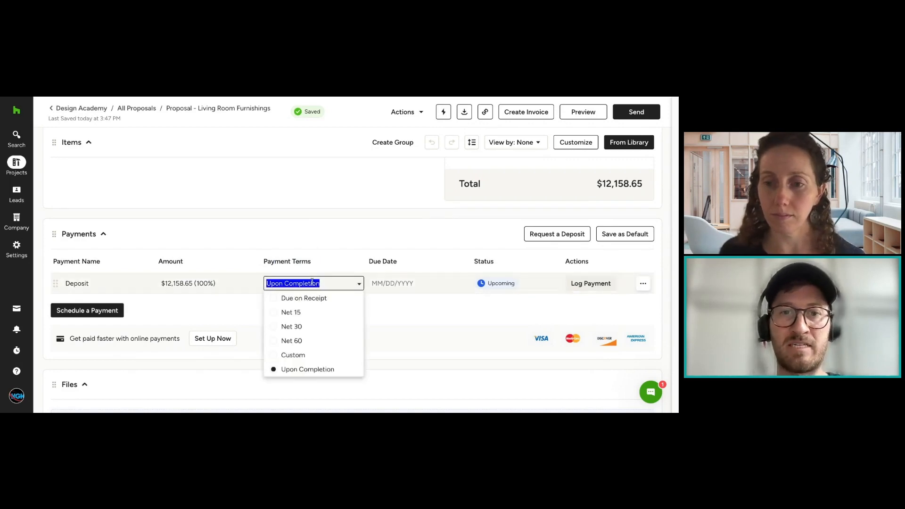
left_click(316, 299)
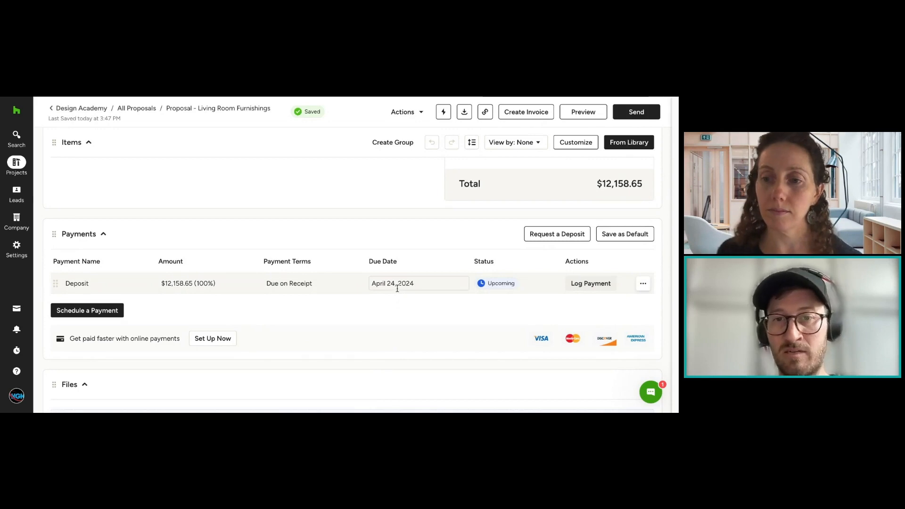
Step: Try a due date of April 26, 2024 for the Deposit payment
left_click(434, 285)
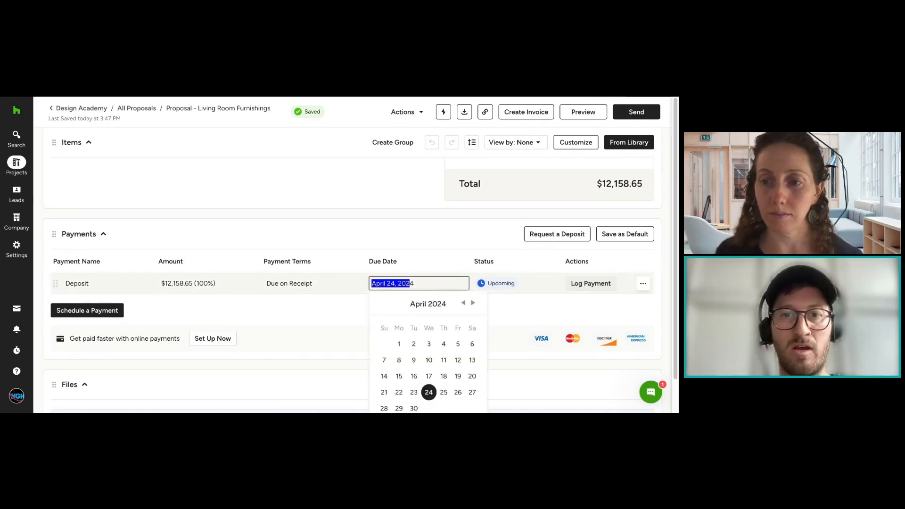
scroll(452, 330, "down", 3)
left_click(456, 323)
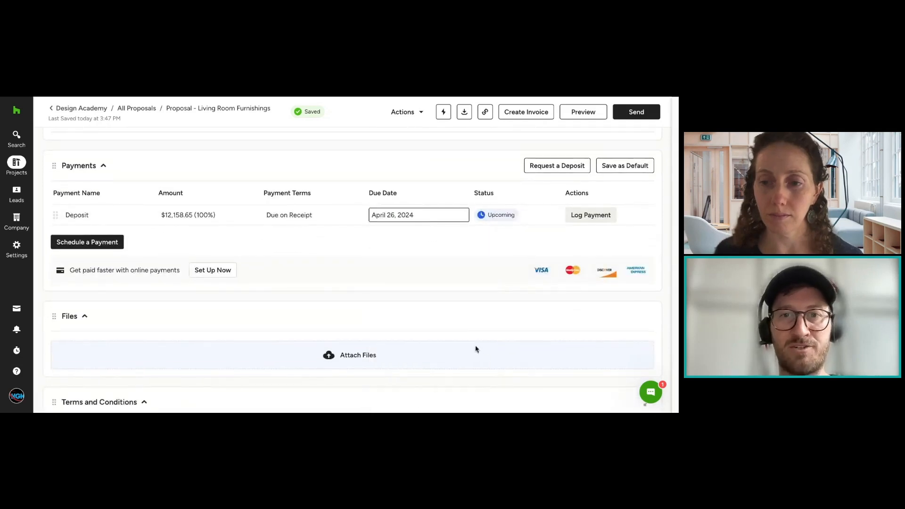
left_click(403, 213)
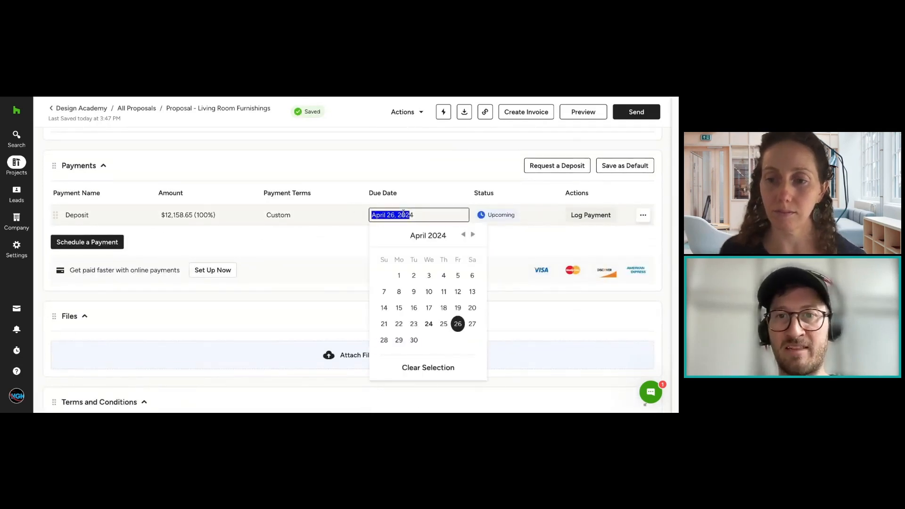
Step: Switch the Deposit payment's terms to Net 15 and back to Due on Receipt
left_click(311, 215)
left_click(309, 242)
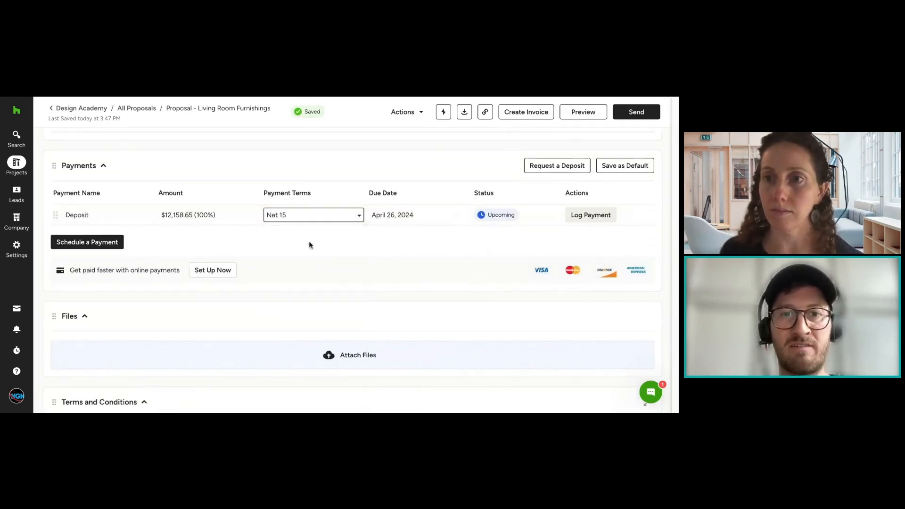
left_click(333, 214)
left_click(330, 231)
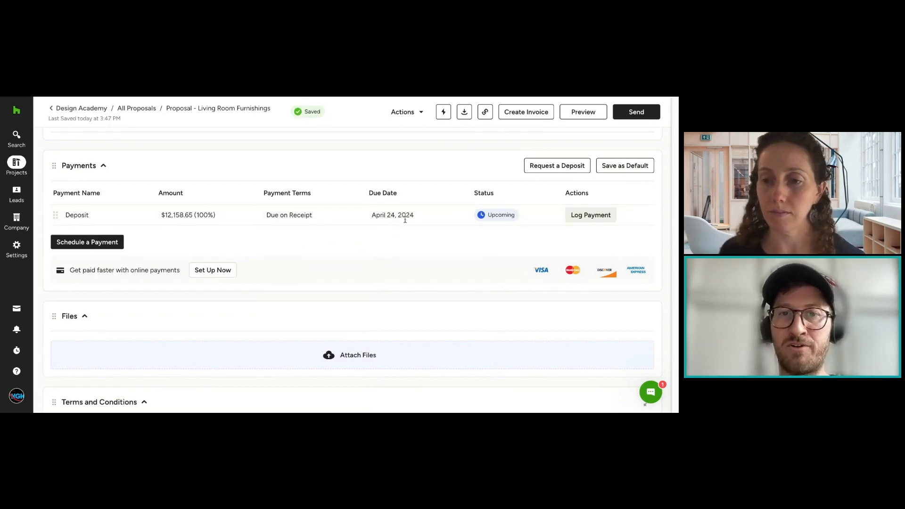
left_click(406, 215)
left_click(412, 190)
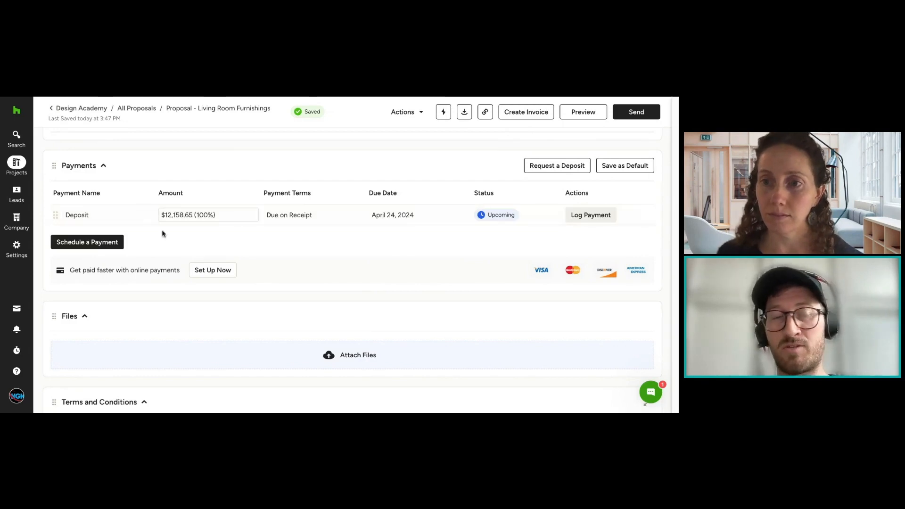
Step: Schedule a second payment below the Deposit and delete it again
left_click(86, 243)
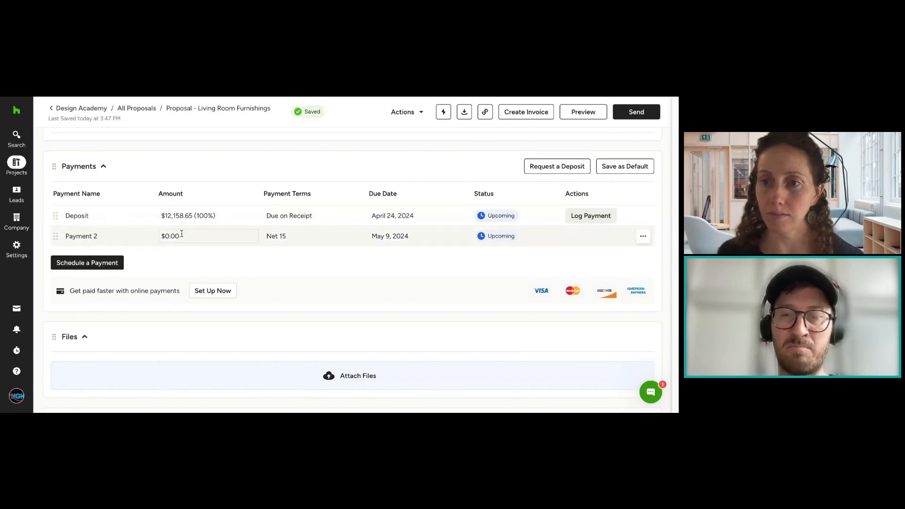
left_click(647, 241)
left_click(639, 255)
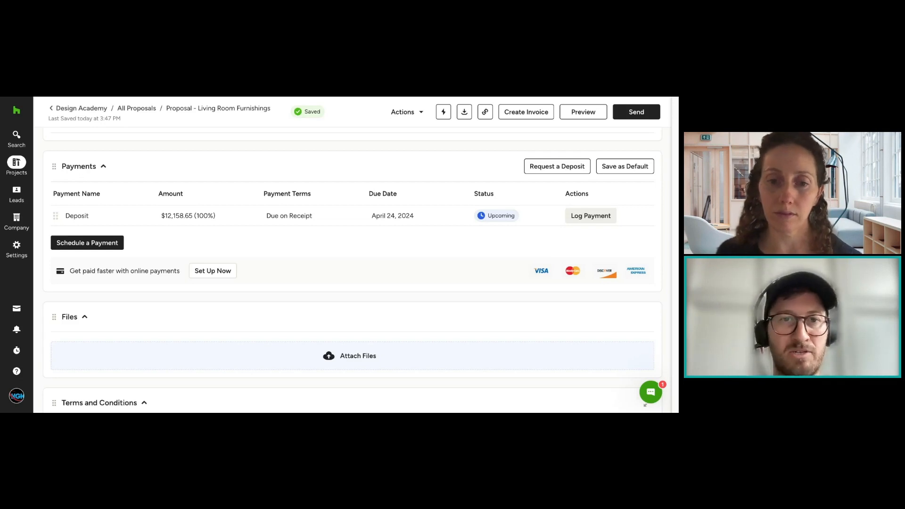
Step: Examine the file attachment window, close it without attaching anything, and review the proposal's Terms and Conditions
scroll(108, 154, "down", 1)
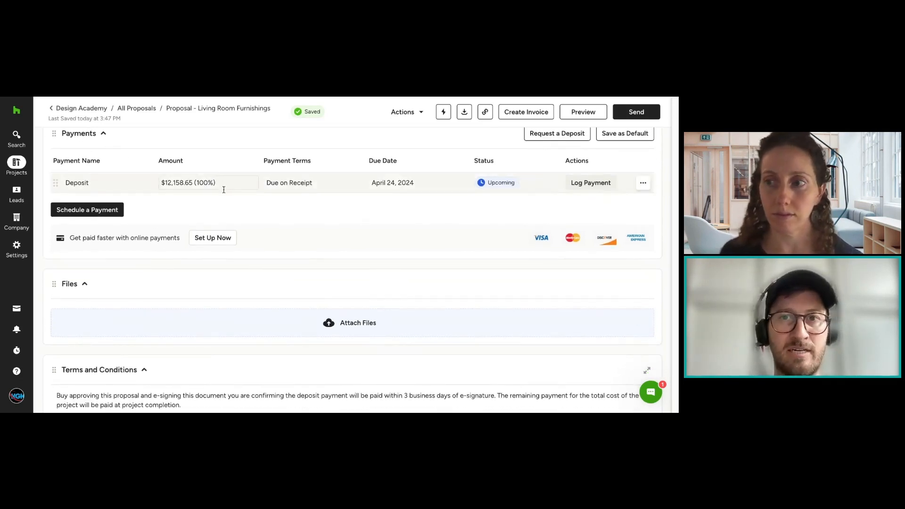
scroll(285, 222, "down", 3)
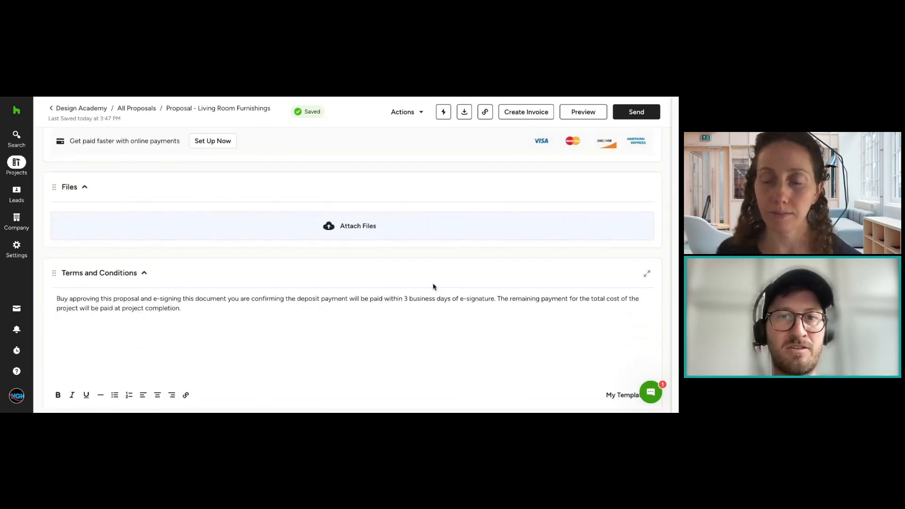
scroll(425, 281, "down", 1)
scroll(372, 258, "down", 1)
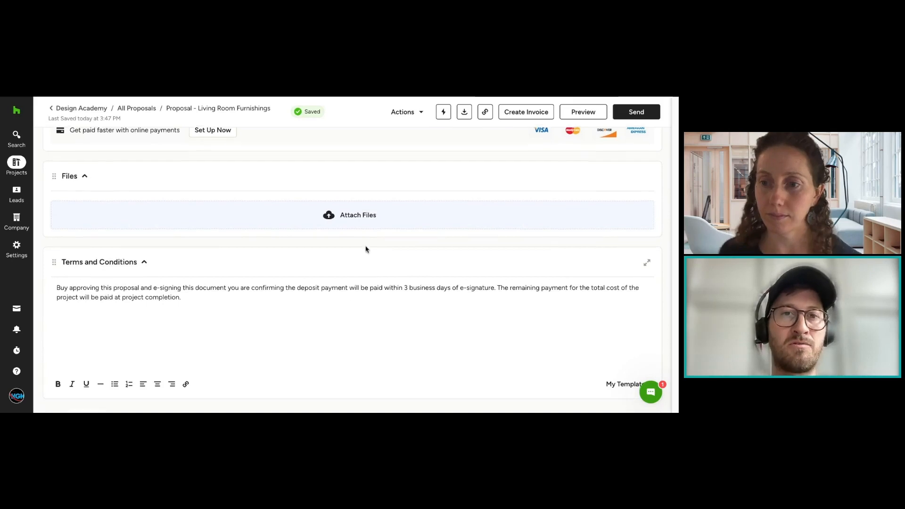
scroll(354, 221, "down", 2)
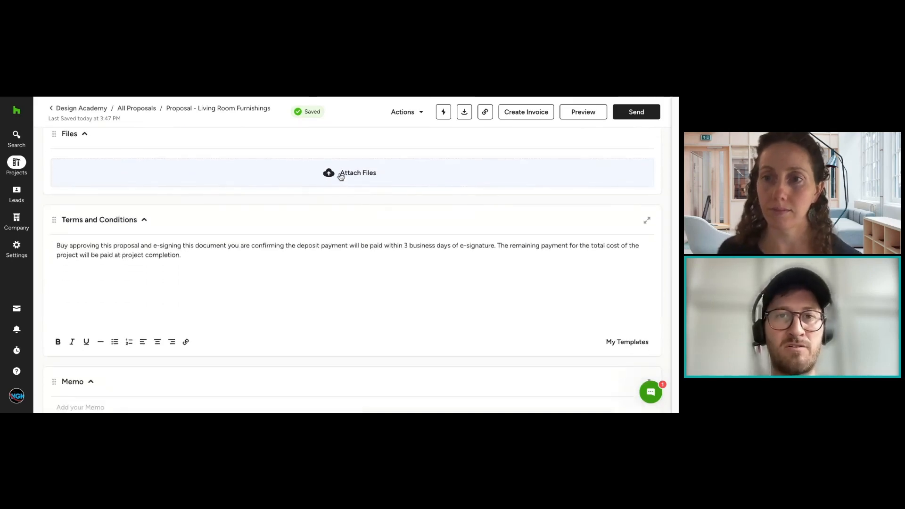
scroll(340, 176, "up", 2)
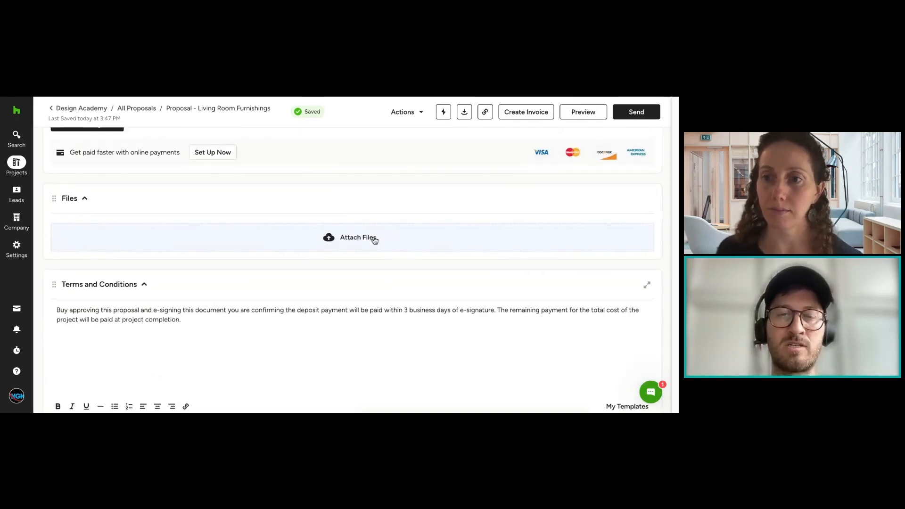
left_click(374, 240)
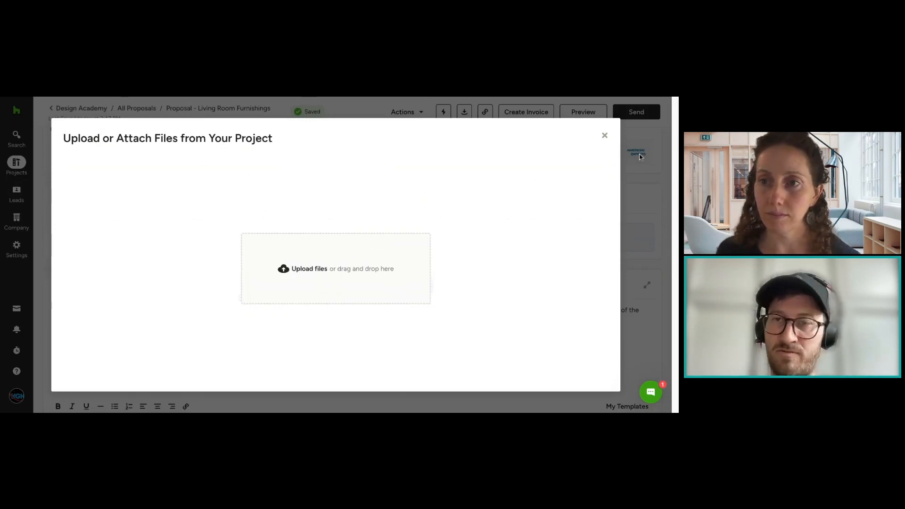
left_click(605, 137)
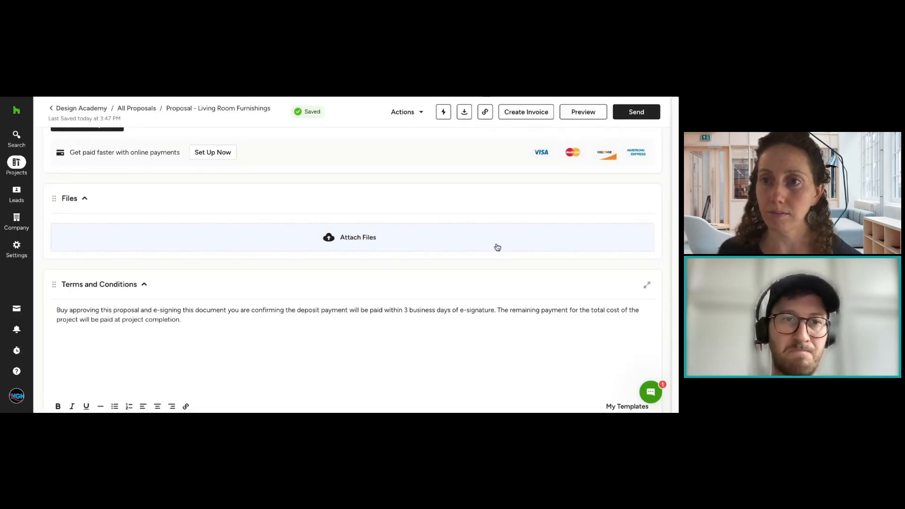
scroll(493, 245, "down", 2)
scroll(353, 244, "down", 1)
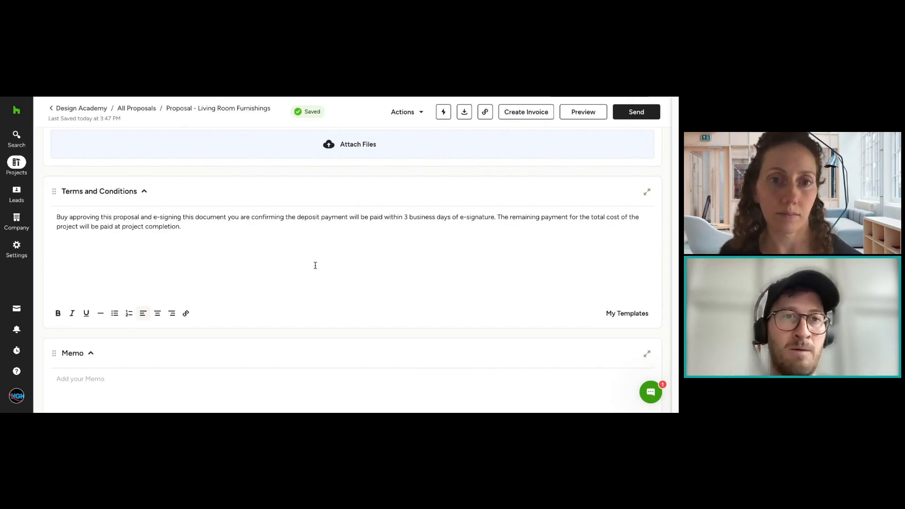
Step: Replace the proposal's Terms and Conditions text with the General TC template
scroll(322, 265, "down", 1)
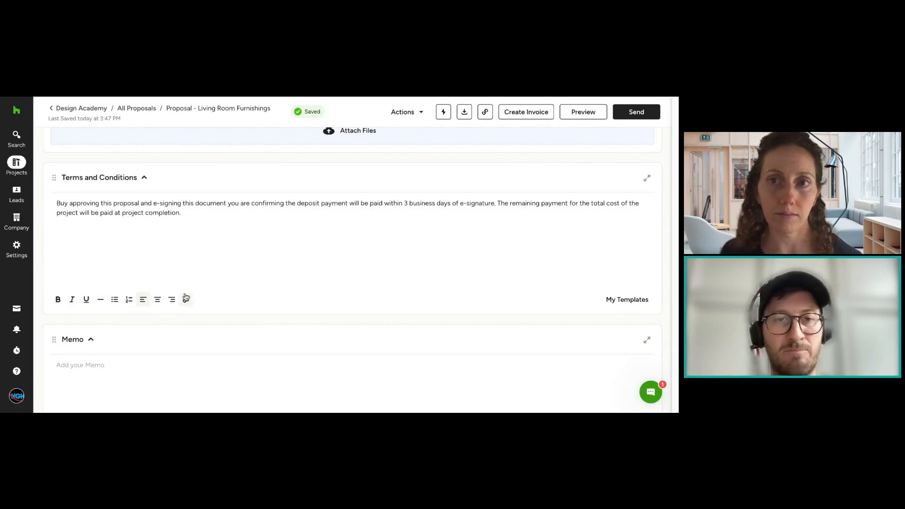
left_click(616, 305)
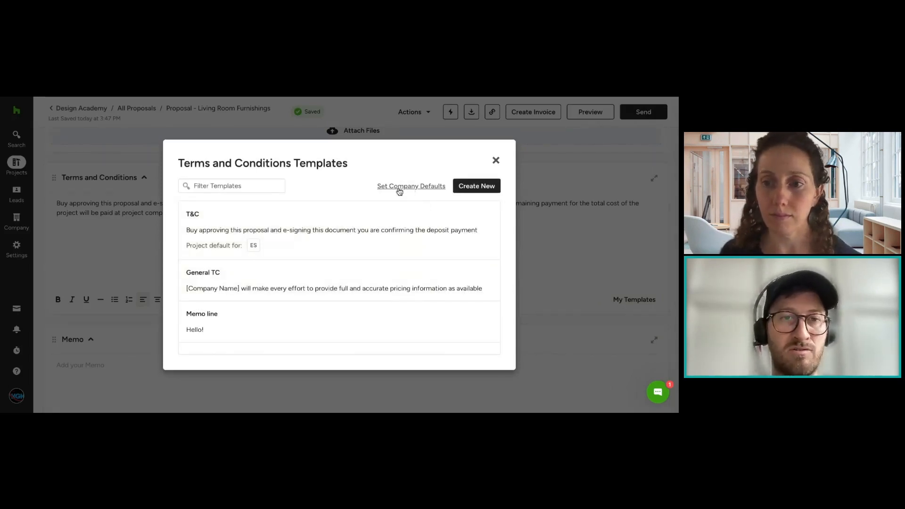
mouse_move(413, 222)
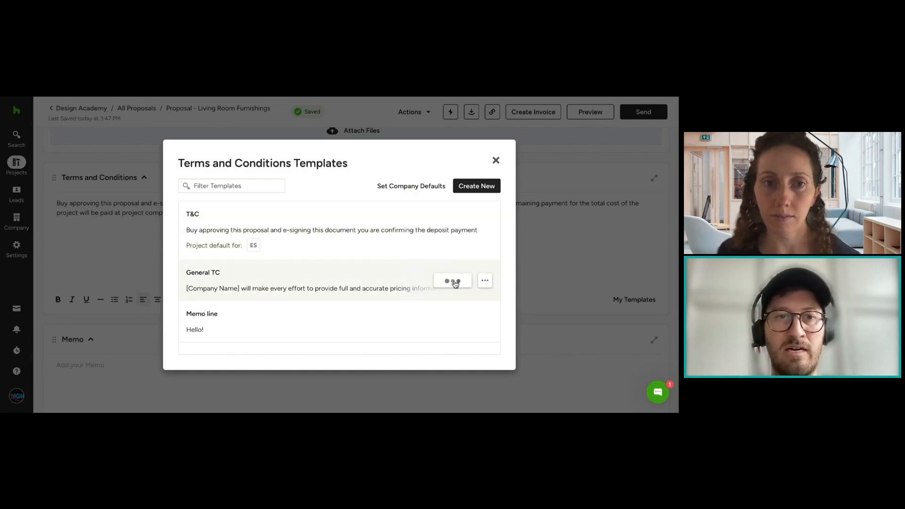
left_click(453, 283)
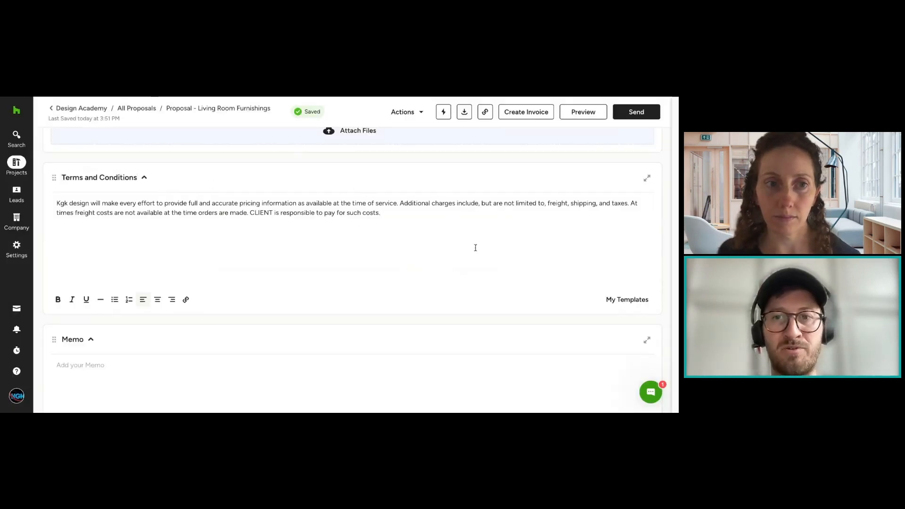
Step: View the company's default Terms and Conditions templates and return to the template list
left_click(618, 303)
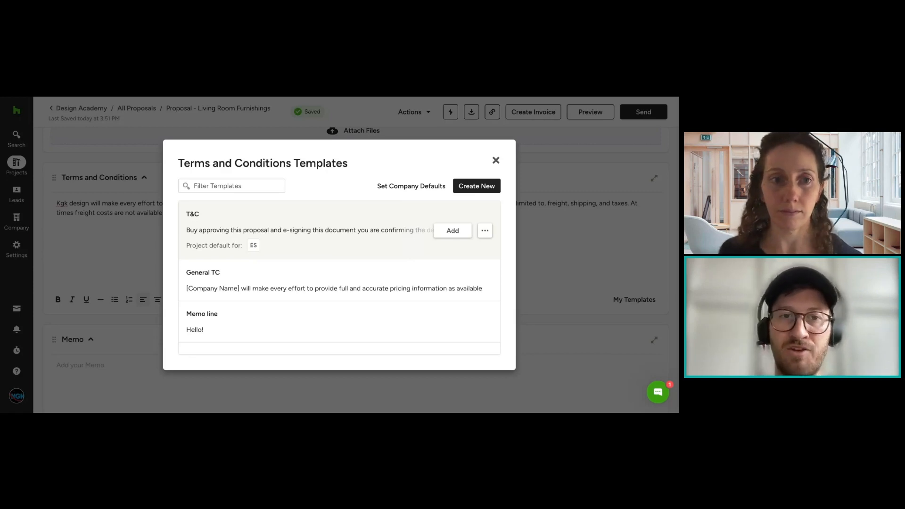
left_click(419, 191)
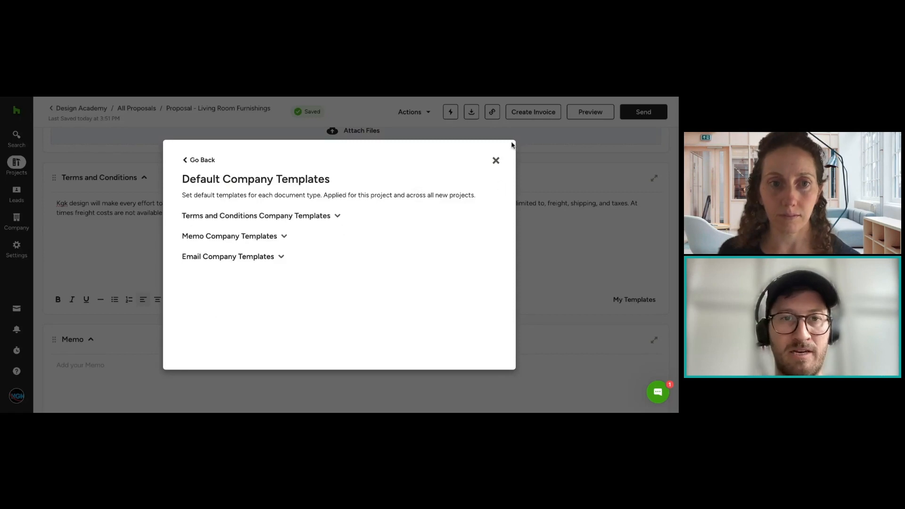
left_click(313, 219)
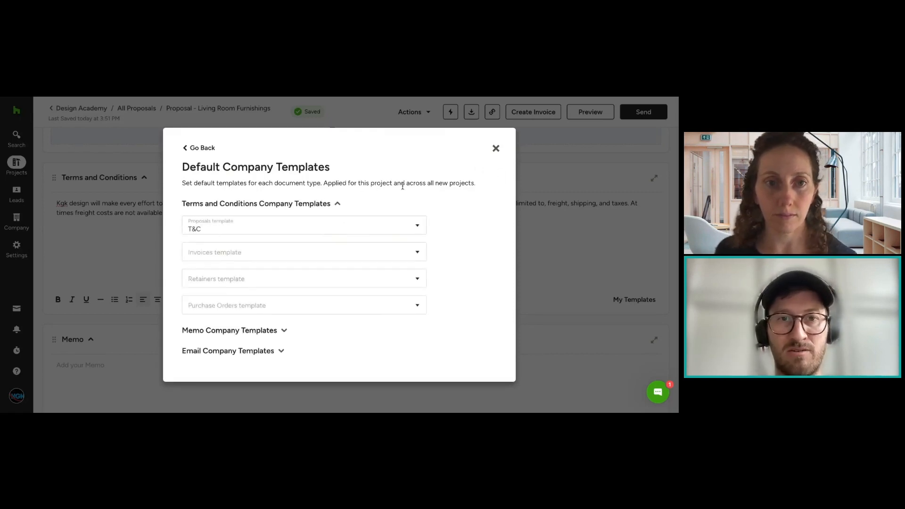
left_click(202, 149)
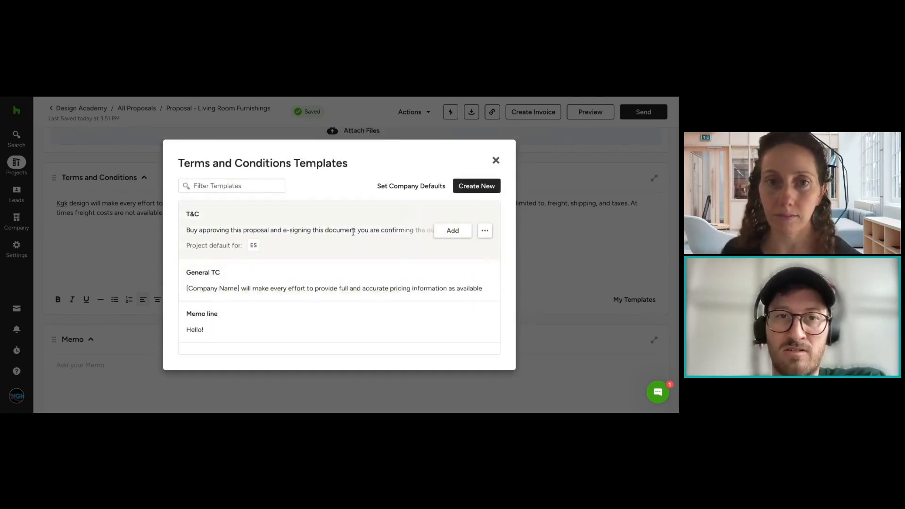
Step: Look through the default Terms and Conditions template choices for invoices and purchase orders without selecting any
left_click(405, 186)
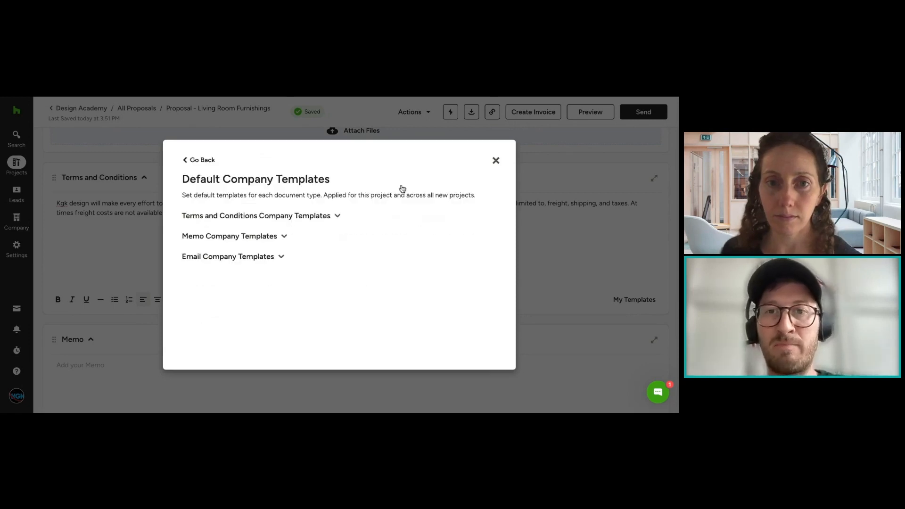
left_click(292, 215)
left_click(250, 256)
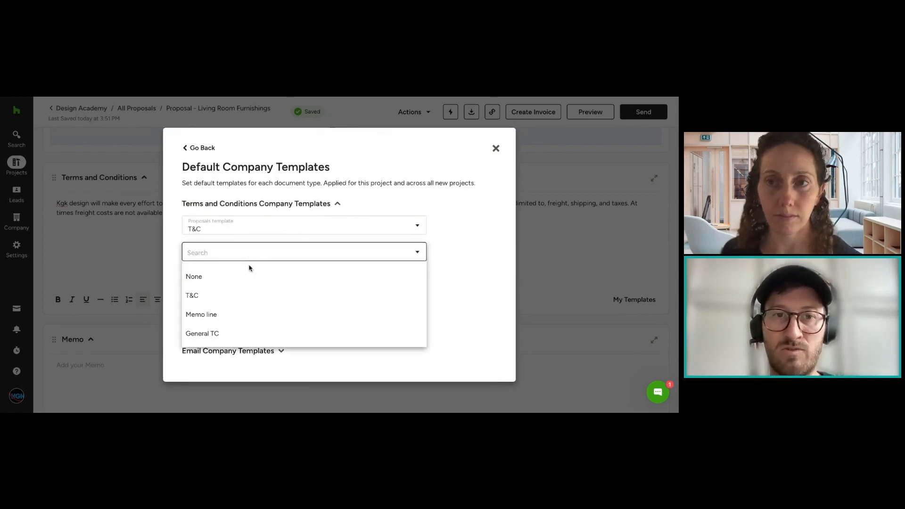
left_click(296, 211)
left_click(219, 304)
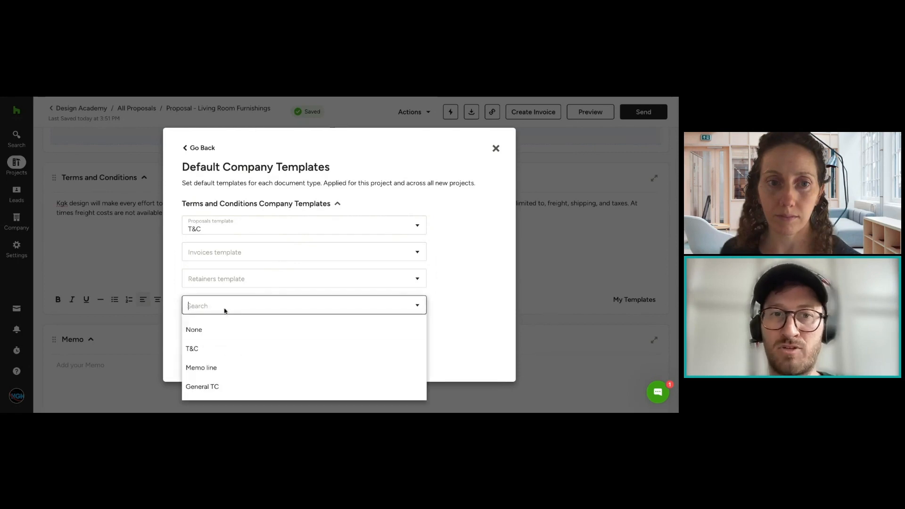
left_click(323, 205)
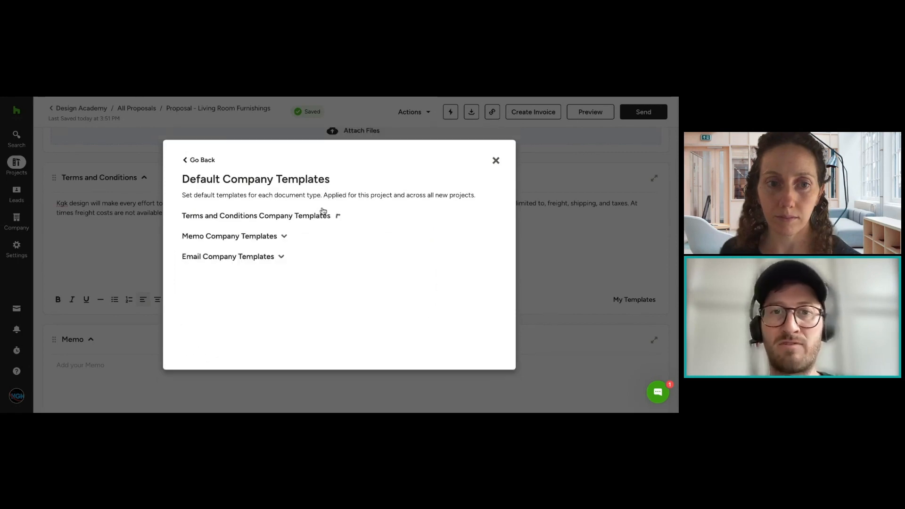
Step: Check the company default settings for terms, memo and email templates, and close them without changes
left_click(284, 218)
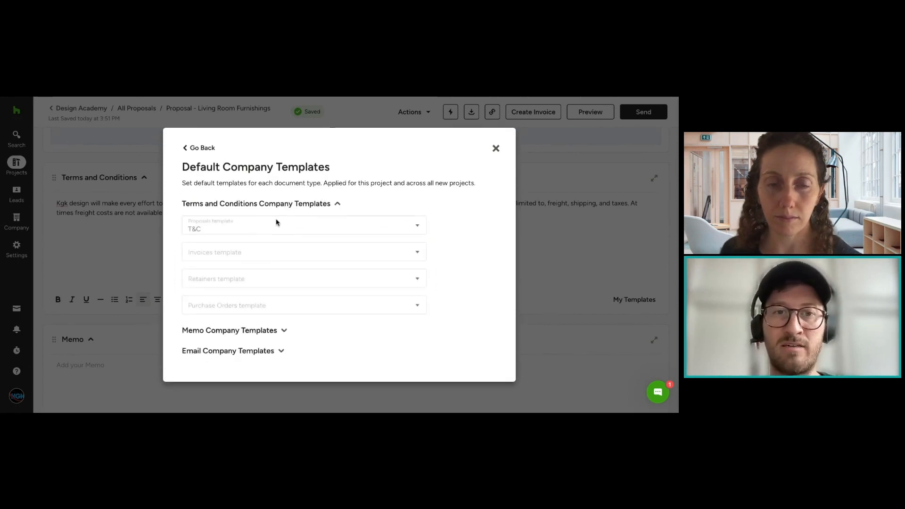
left_click(258, 334)
left_click(252, 319)
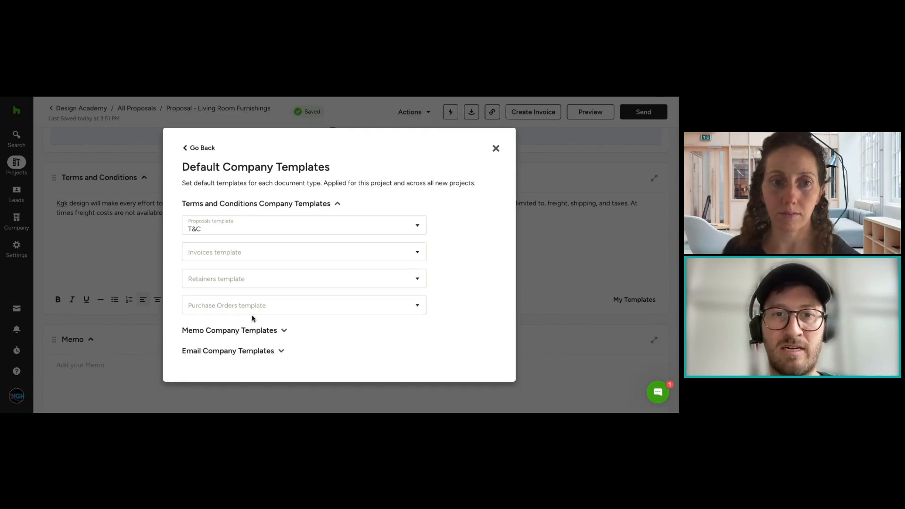
left_click(268, 354)
left_click(496, 134)
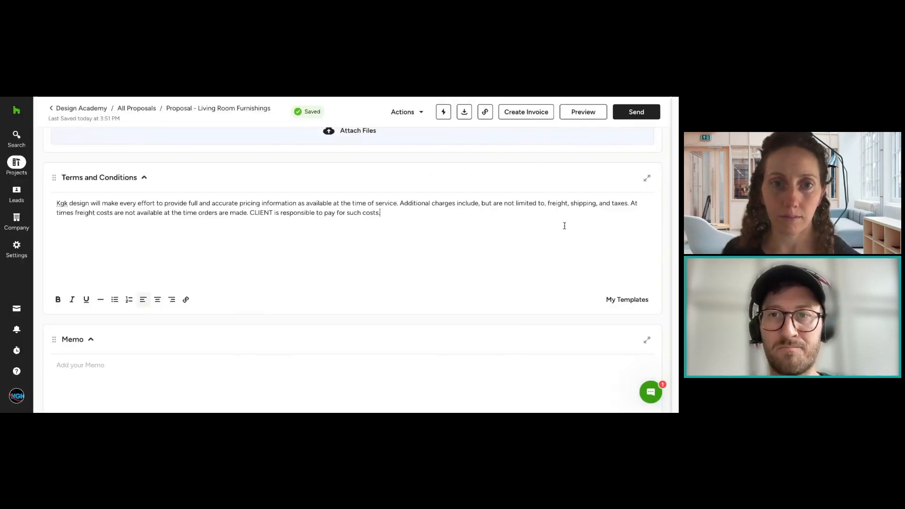
Step: Examine the saved templates for the proposal's Memo and close them without adding one
scroll(629, 244, "down", 5)
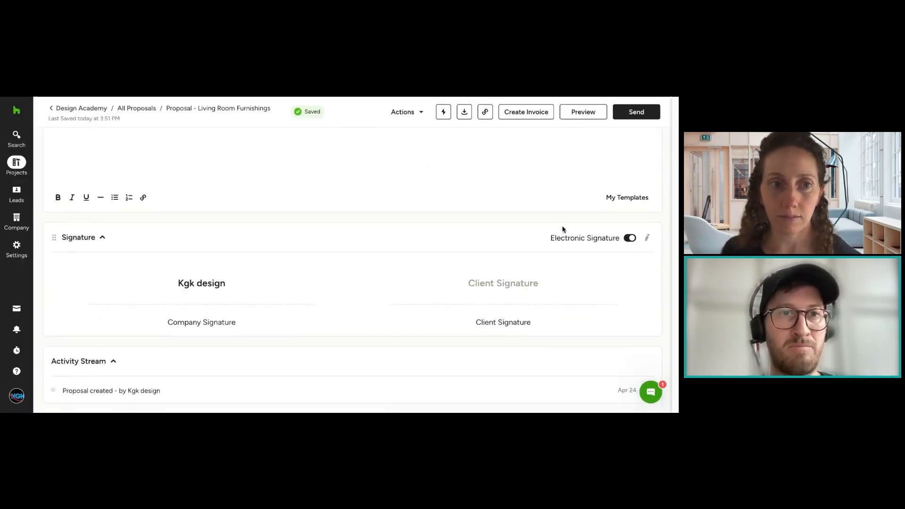
scroll(562, 230, "up", 2)
left_click(627, 281)
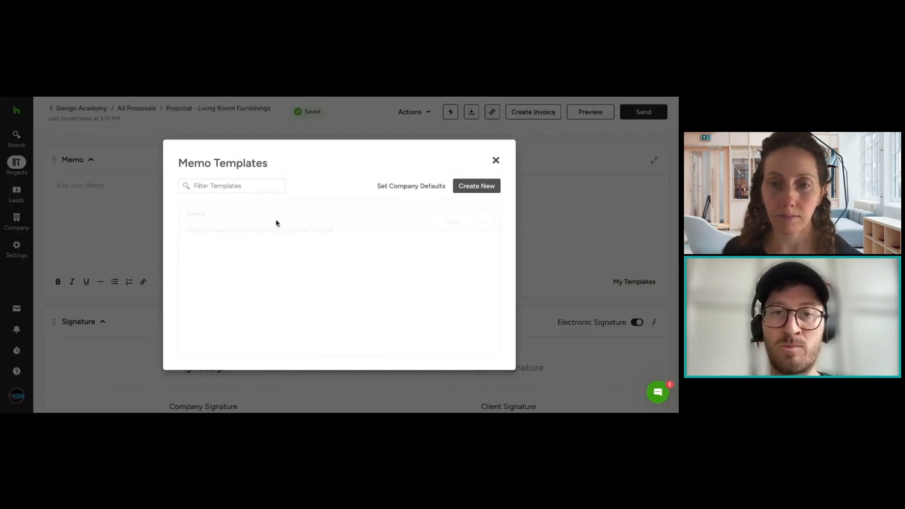
left_click(496, 161)
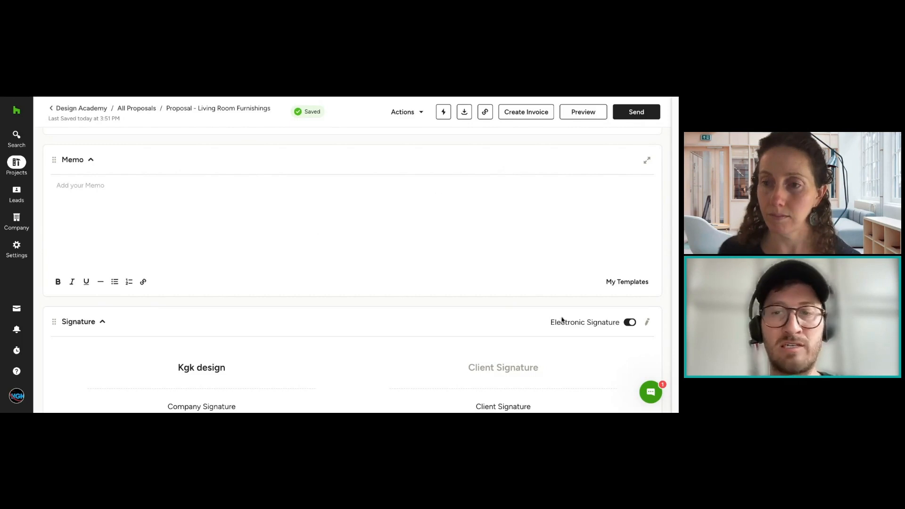
Step: Review the Terms and Conditions and Memo sections, and check which actions the proposal offers
scroll(530, 257, "up", 3)
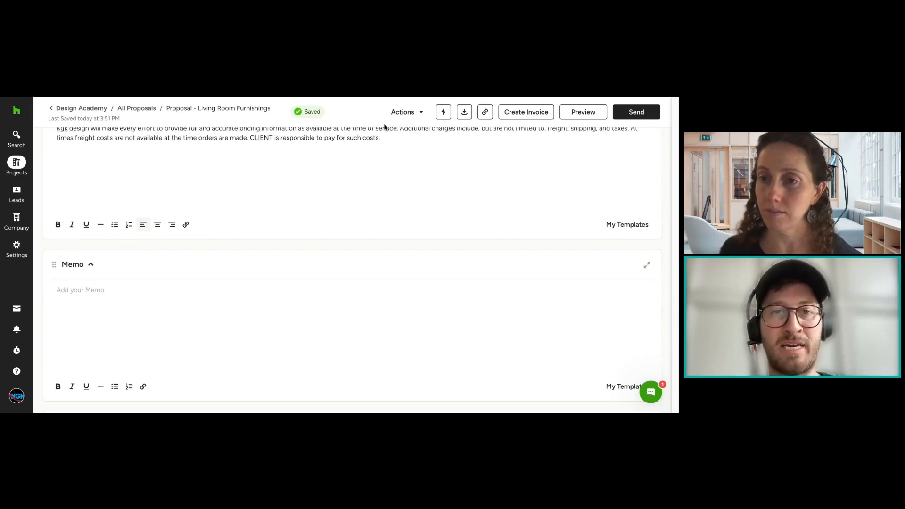
scroll(335, 175, "up", 3)
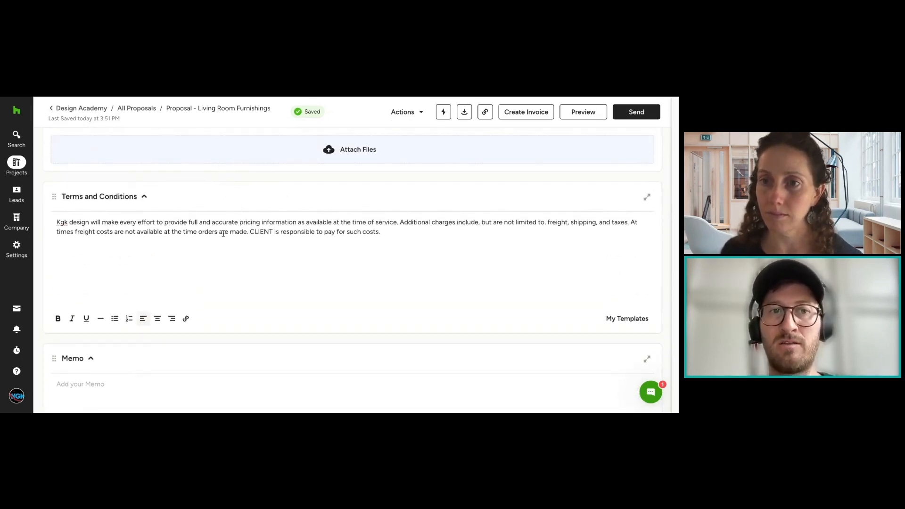
scroll(398, 262, "down", 3)
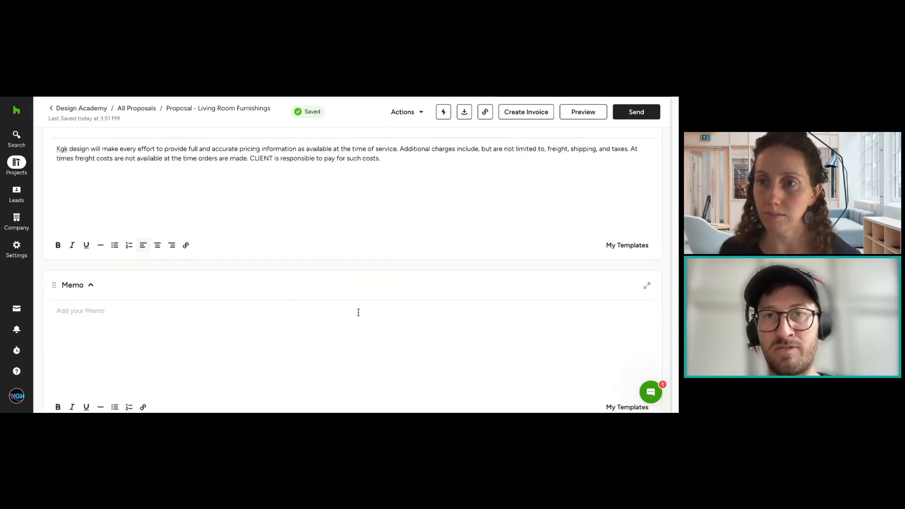
left_click(403, 112)
left_click(470, 203)
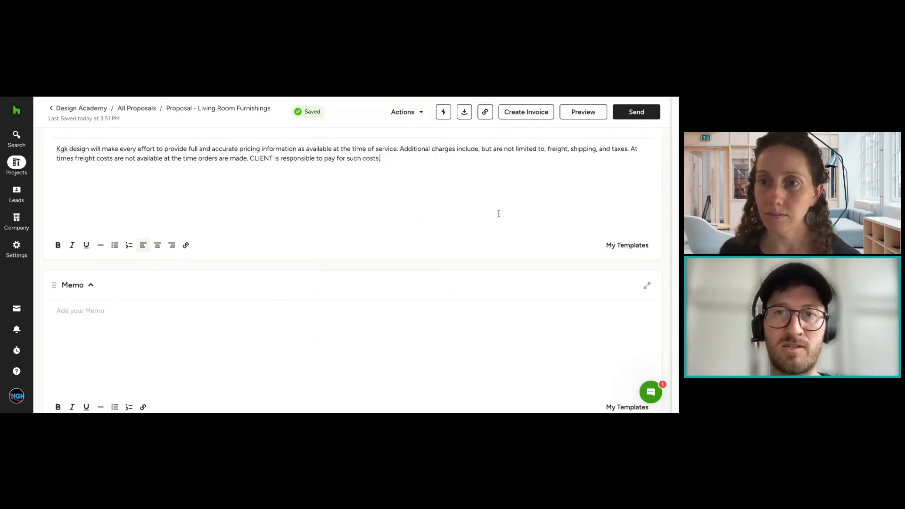
Step: Turn the proposal's electronic signature off and back on, and expand the Signature section again
scroll(501, 217, "down", 3)
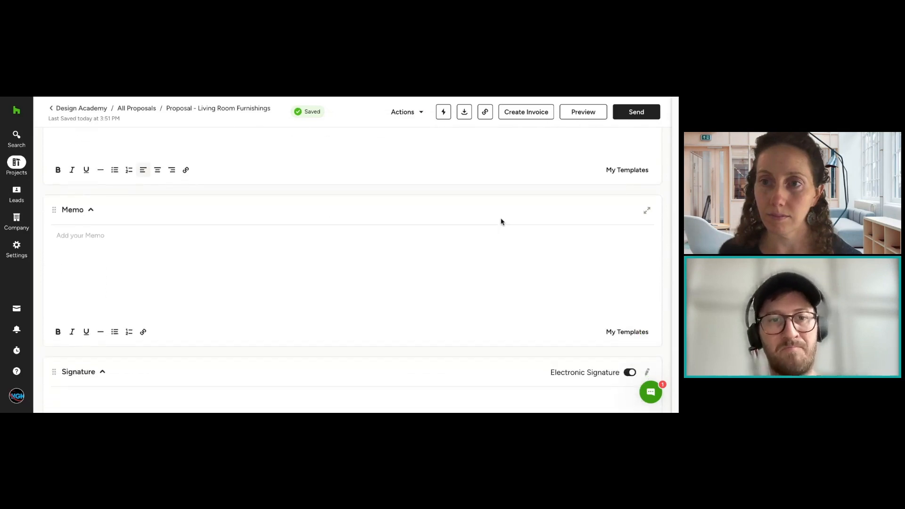
scroll(488, 186, "down", 1)
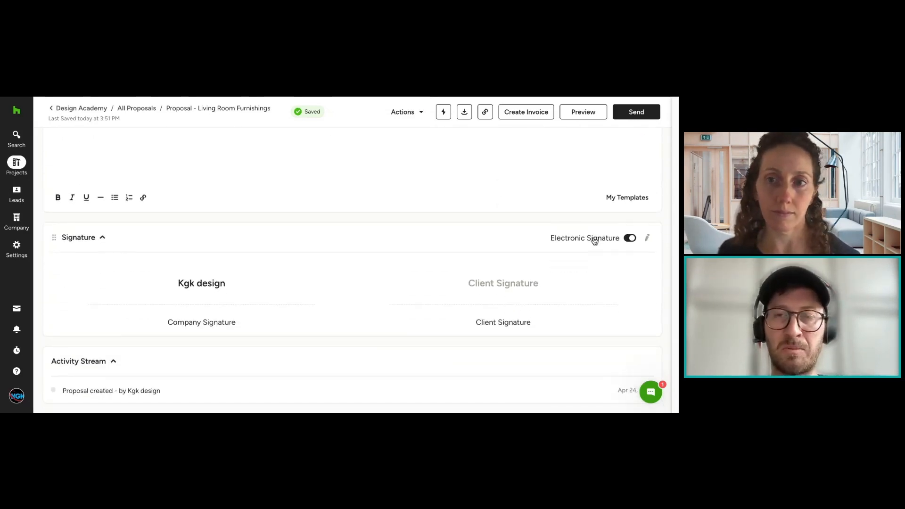
left_click(628, 239)
left_click(630, 322)
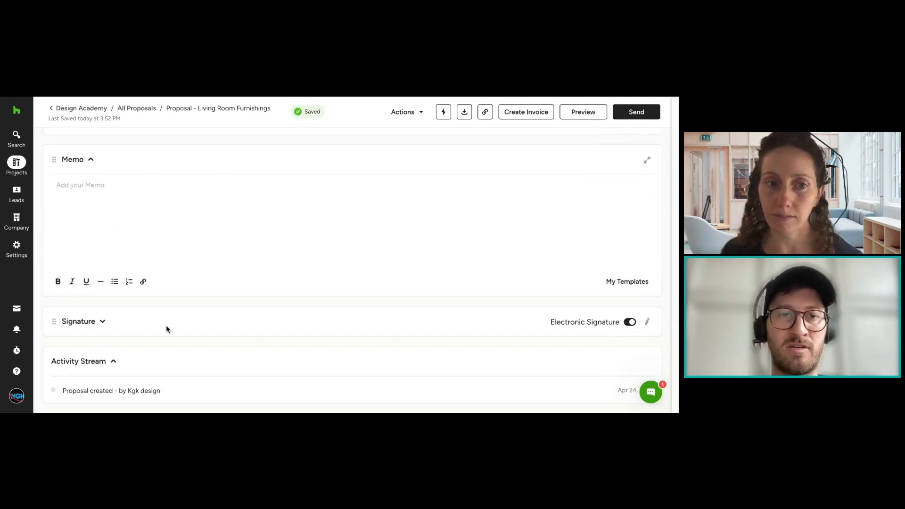
left_click(103, 321)
scroll(296, 290, "down", 2)
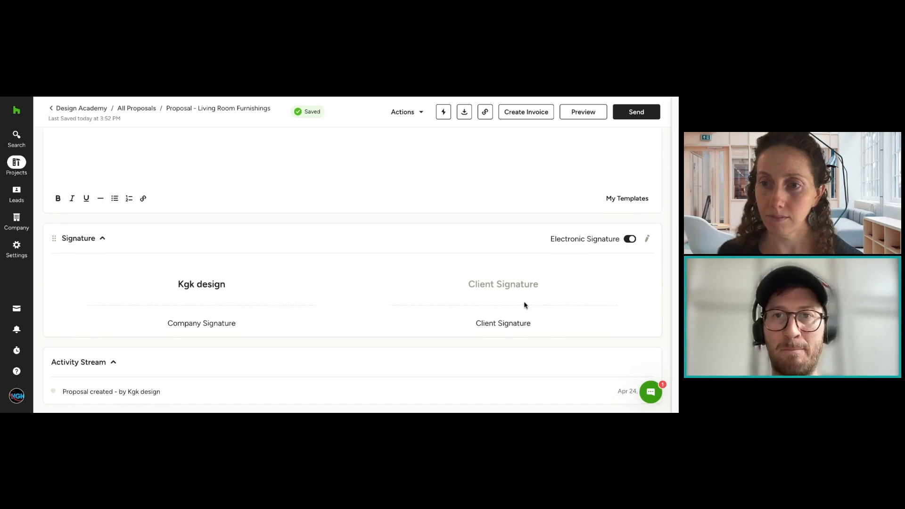
Step: Try to reorder the Files section among the proposal's sections
scroll(524, 305, "up", 10)
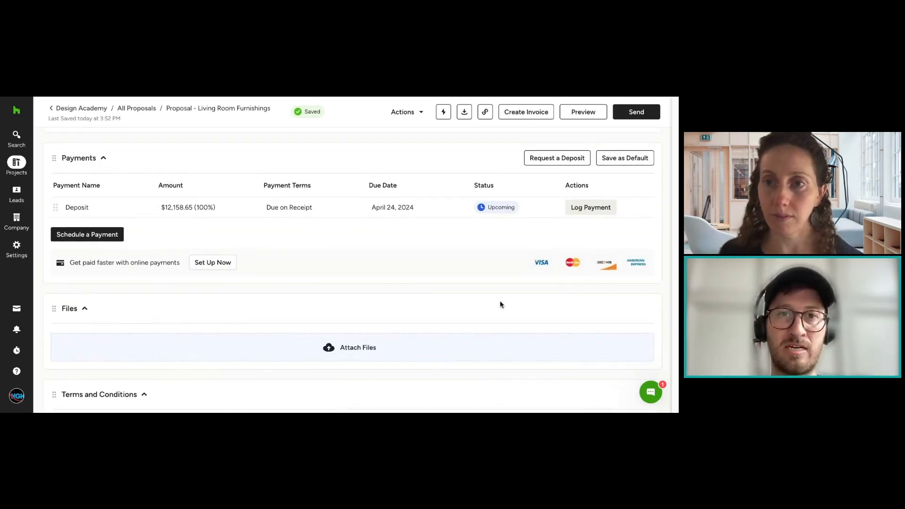
scroll(501, 294, "down", 2)
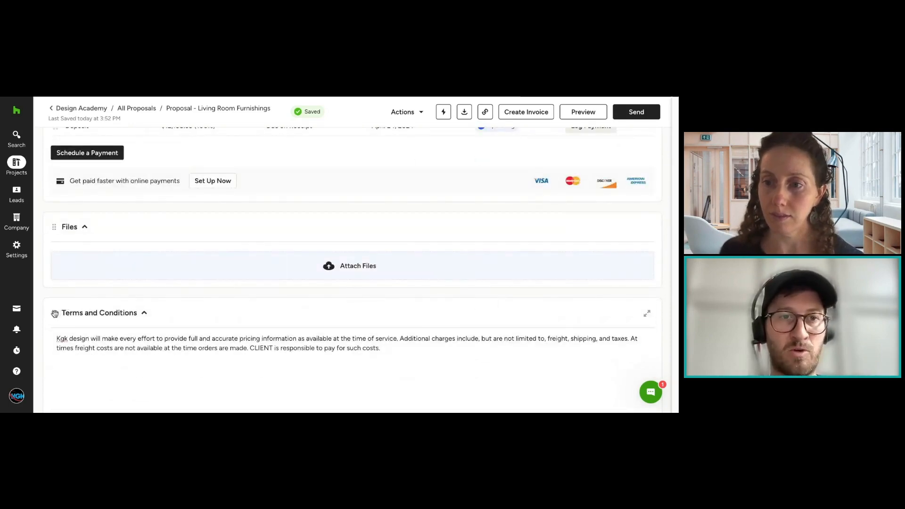
mouse_move(53, 227)
left_mouse_down()
mouse_move(55, 347)
mouse_move(61, 226)
mouse_move(57, 360)
mouse_move(55, 192)
mouse_move(49, 247)
mouse_move(61, 313)
mouse_move(57, 216)
left_mouse_up()
Step: Review the proposal's header, items and totals, and open payment logging for the Deposit without recording a payment
scroll(222, 248, "up", 6)
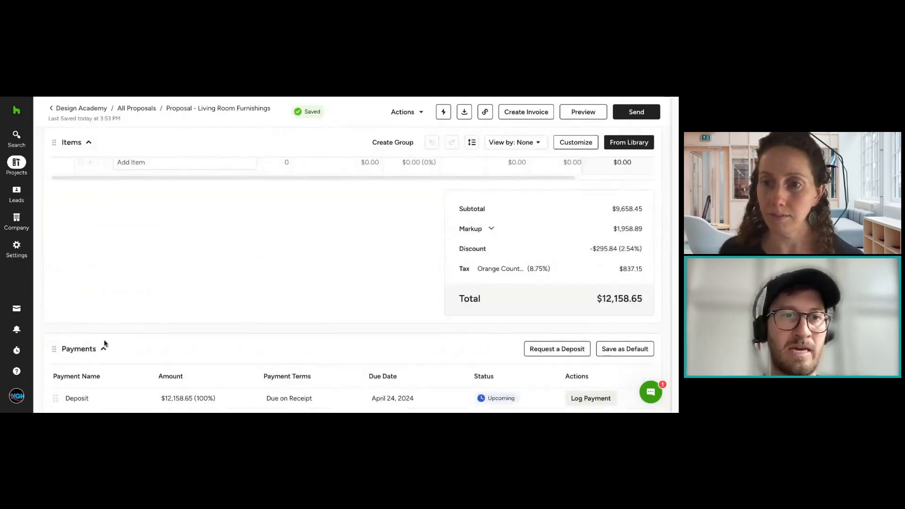
scroll(326, 262, "up", 5)
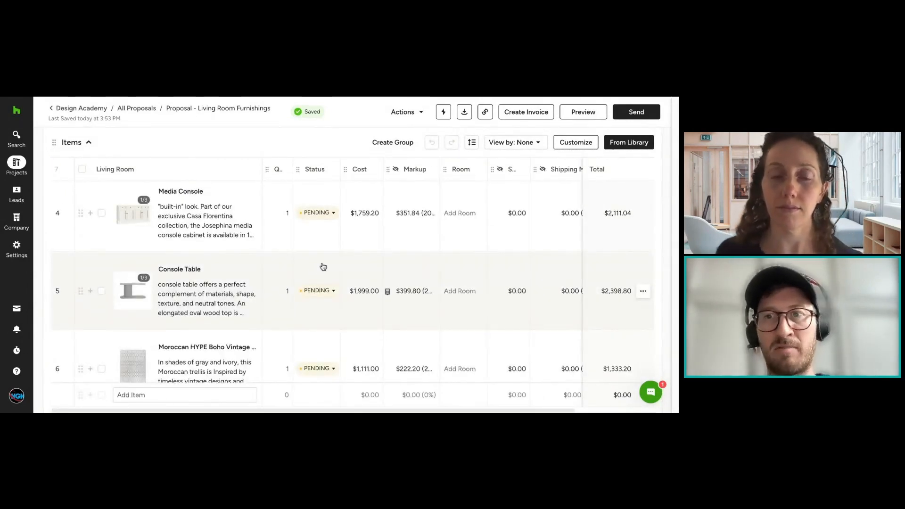
scroll(323, 266, "up", 10)
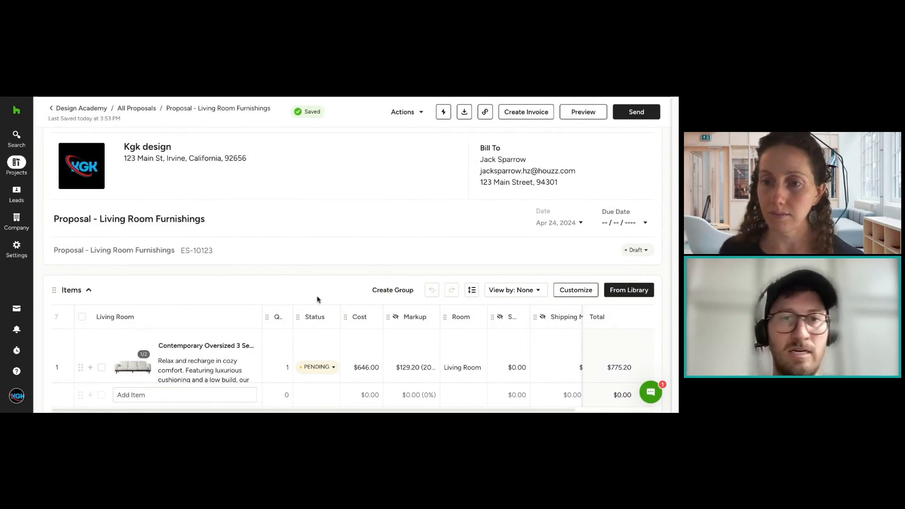
scroll(325, 291, "down", 1)
scroll(457, 279, "down", 3)
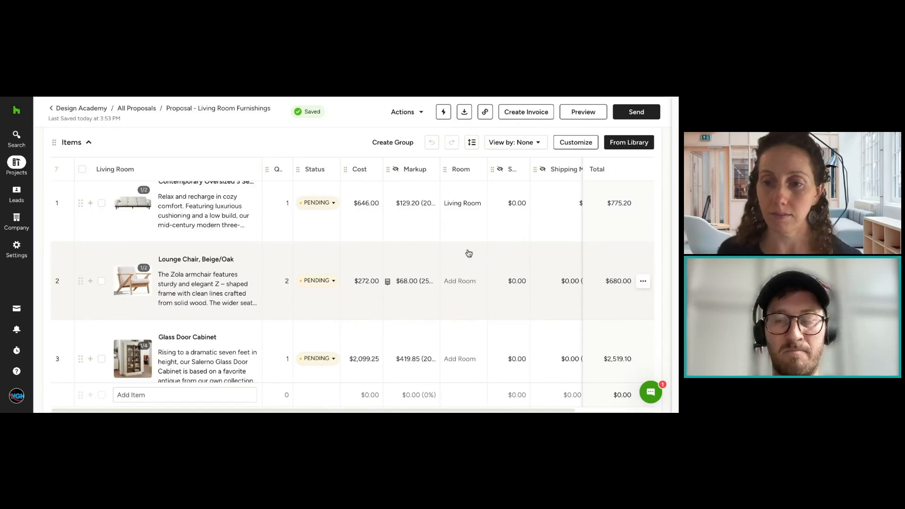
scroll(468, 255, "down", 10)
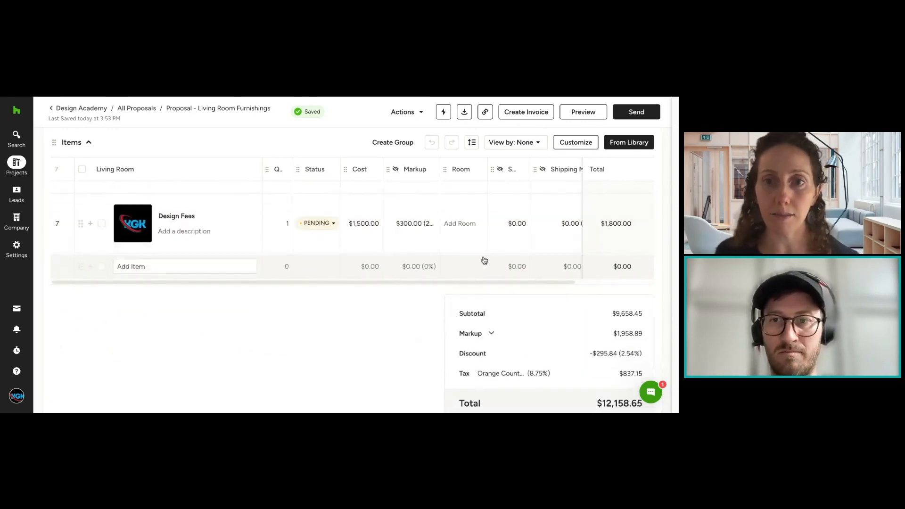
scroll(483, 264, "down", 5)
left_click(589, 275)
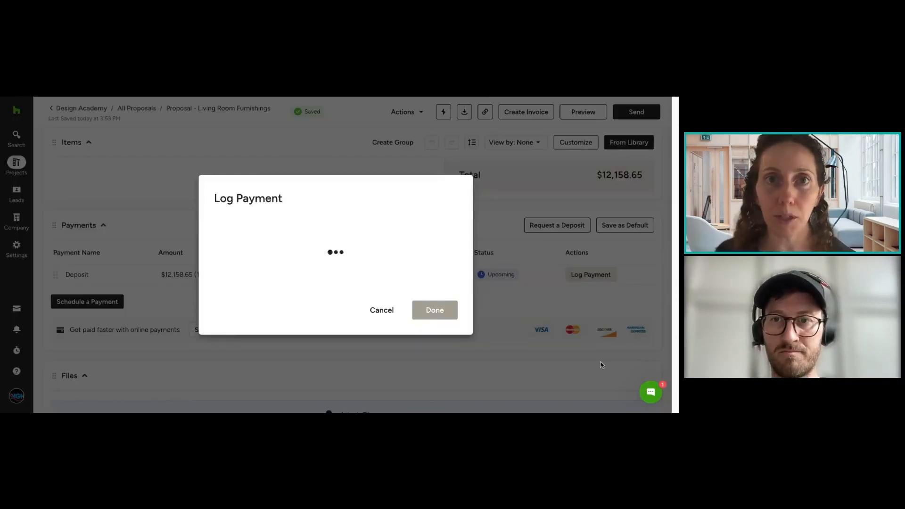
left_click(380, 310)
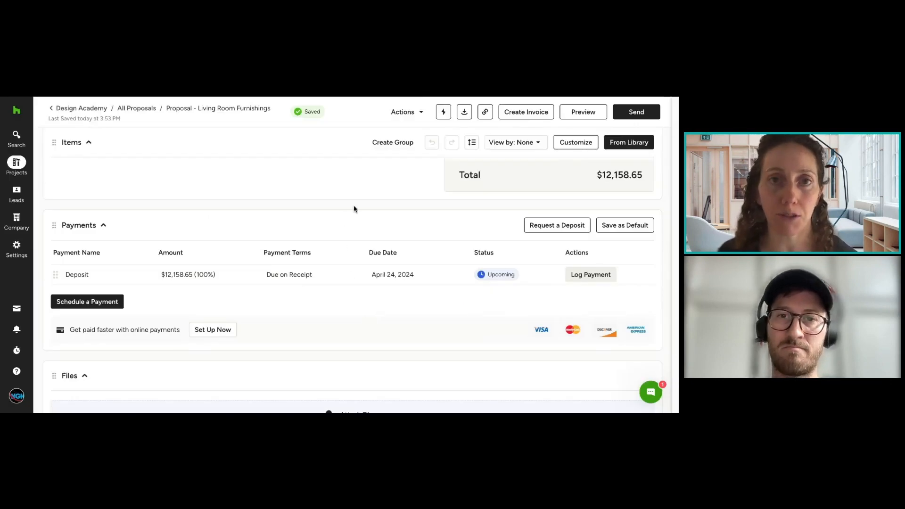
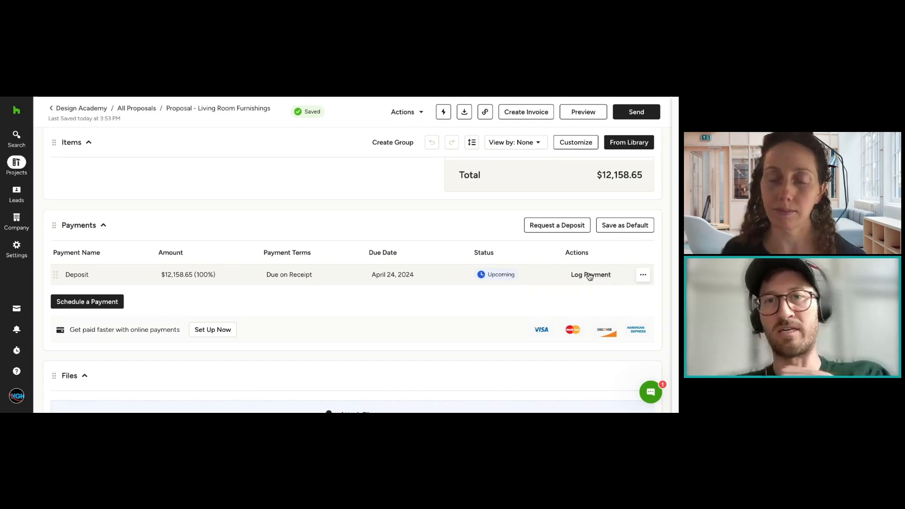
Step: Select the Moroccan HYPE Boho Vintage item and review the proposal's item rows, totals breakdown and Deposit payment entry
scroll(585, 273, "up", 5)
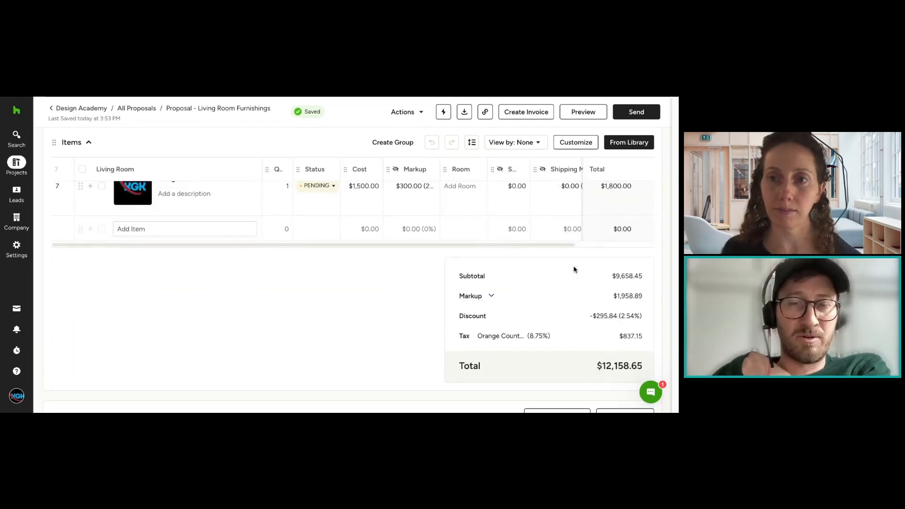
scroll(570, 271, "up", 2)
left_click(102, 320)
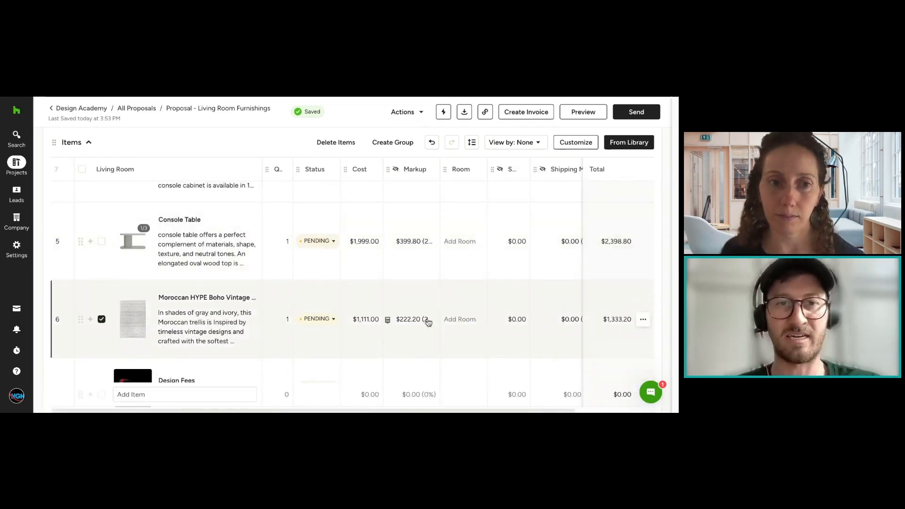
scroll(619, 293, "down", 5)
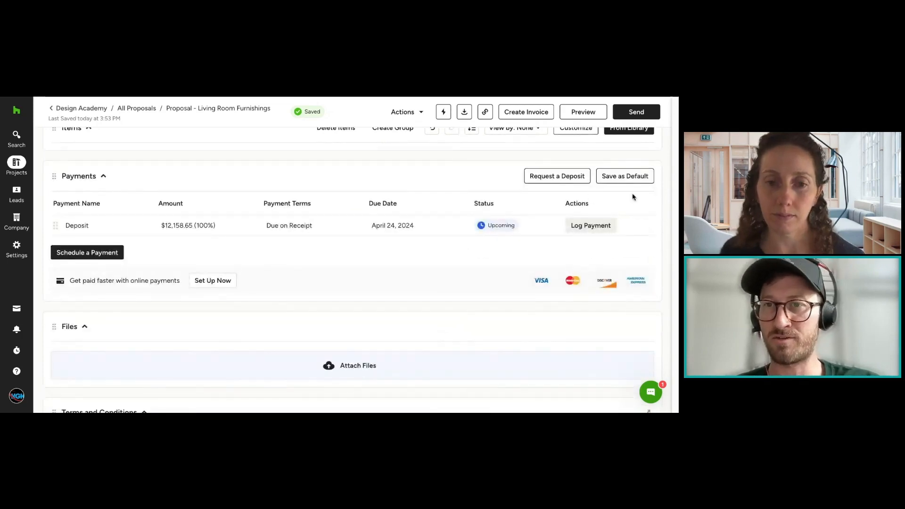
scroll(449, 175, "up", 2)
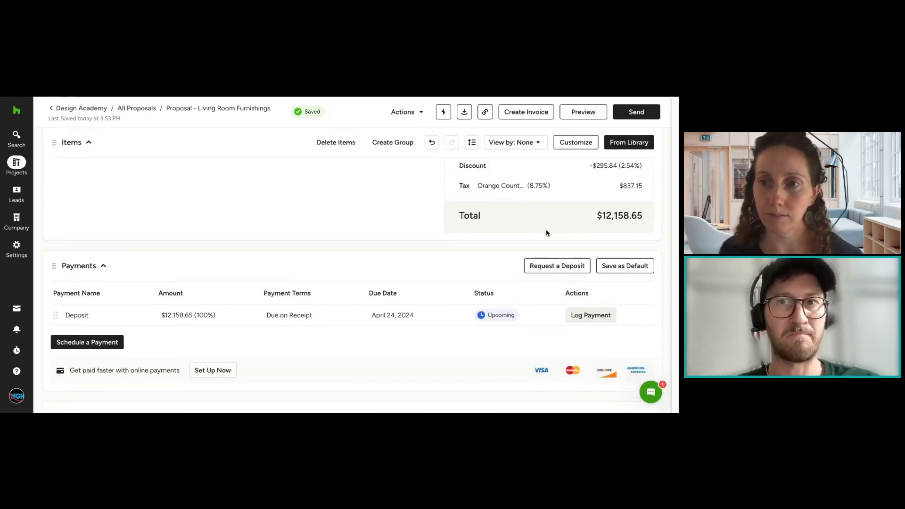
scroll(546, 231, "down", 4)
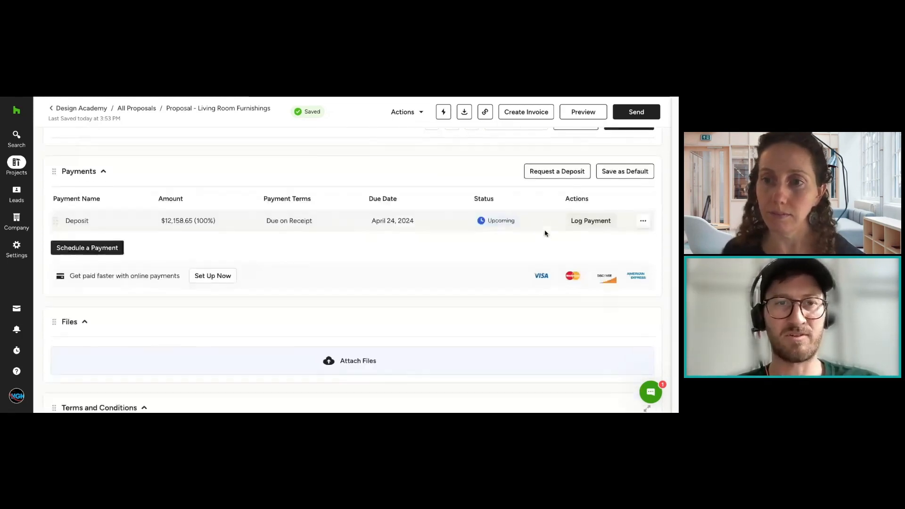
scroll(545, 234, "up", 3)
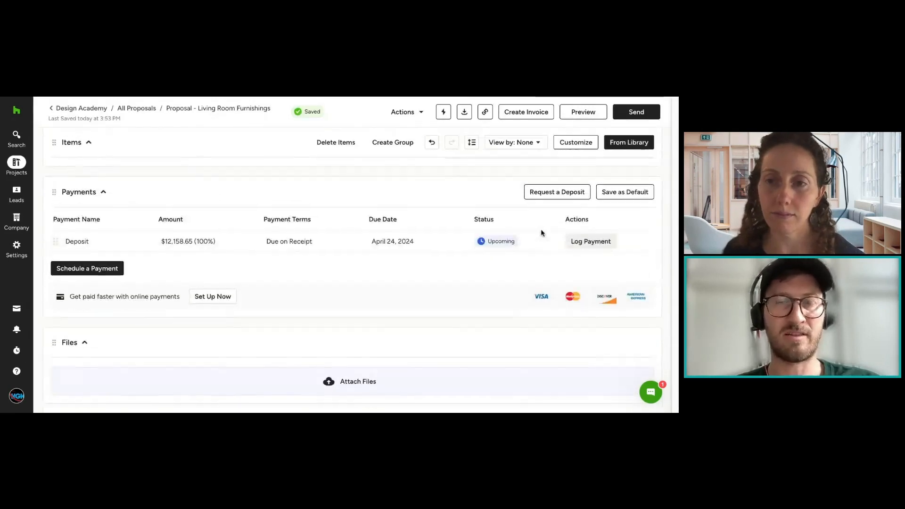
scroll(519, 221, "up", 2)
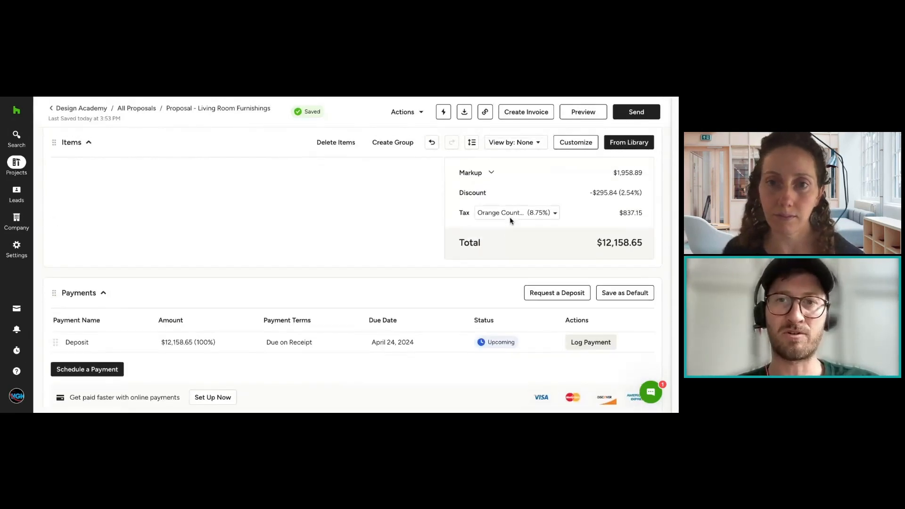
scroll(513, 188, "up", 2)
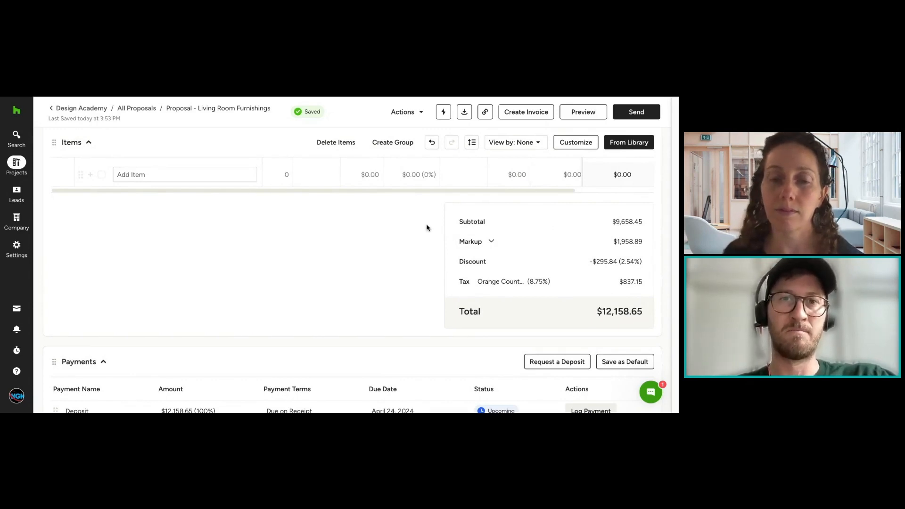
scroll(449, 283, "down", 3)
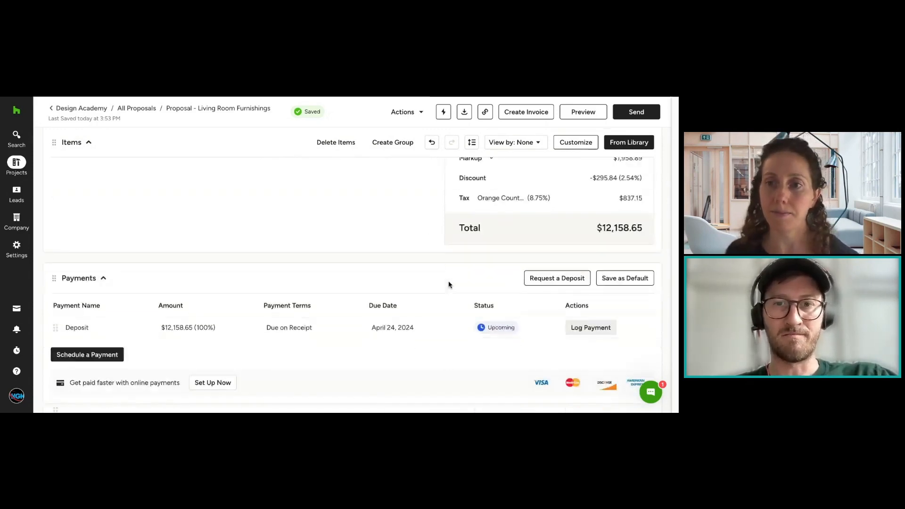
Step: Log the proposal's Deposit payment with Check as the payment method, without sending a receipt
left_click(575, 271)
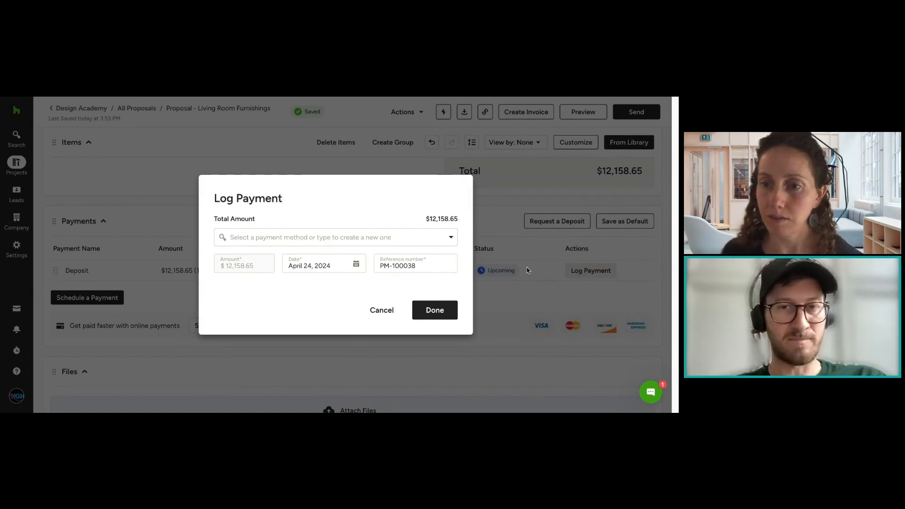
left_click(394, 242)
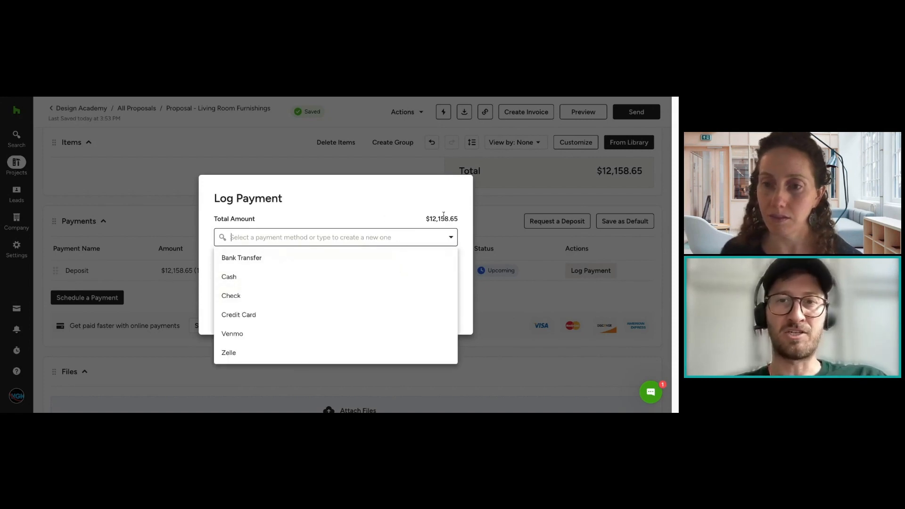
left_click(293, 290)
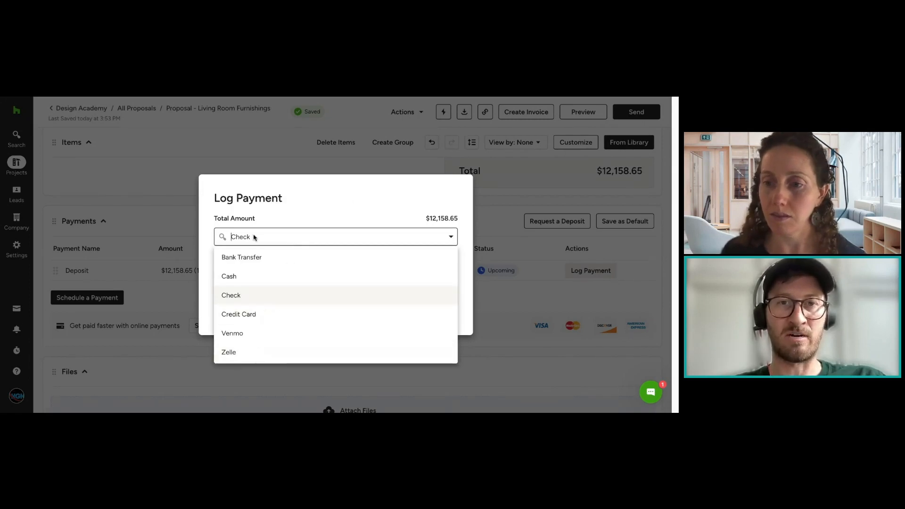
left_click(279, 218)
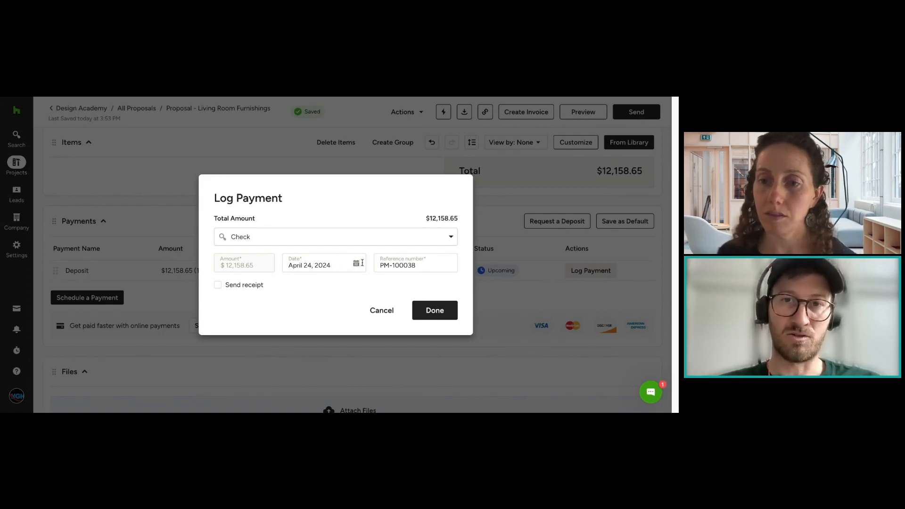
left_click(428, 304)
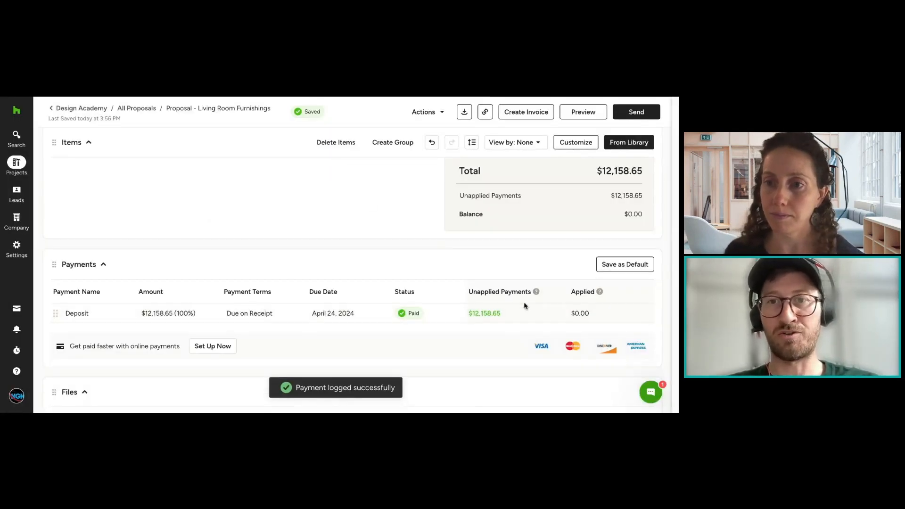
Step: Examine the Balance and Unapplied Payments lines in the proposal's totals
left_click_drag(623, 215, 650, 217)
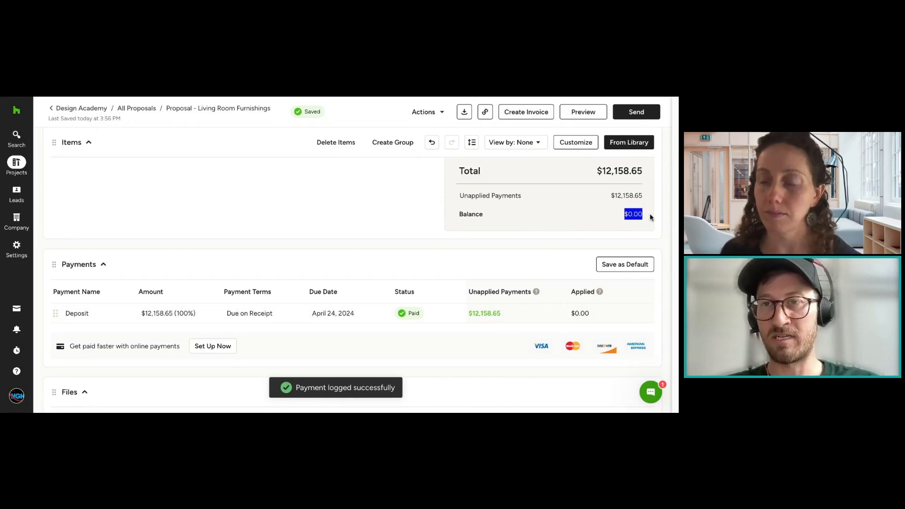
scroll(651, 218, "up", 2)
left_click_drag(643, 267, 653, 289)
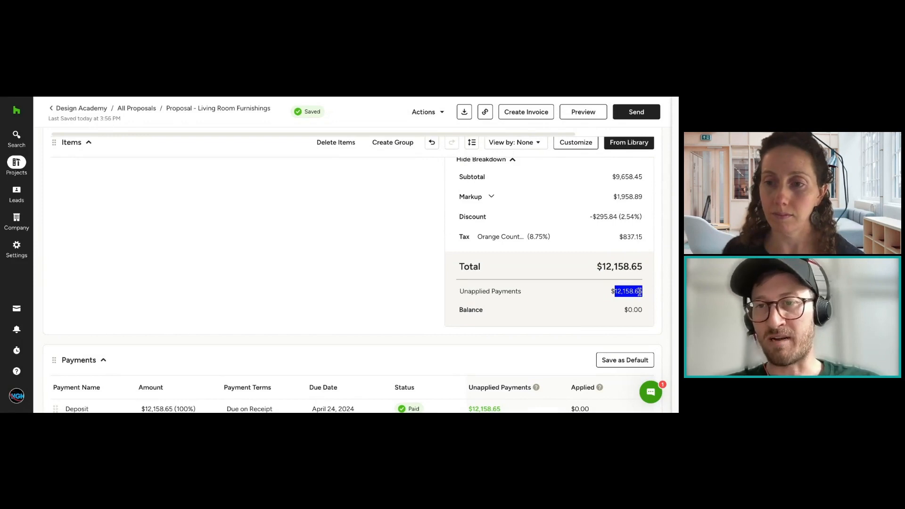
left_click(641, 301)
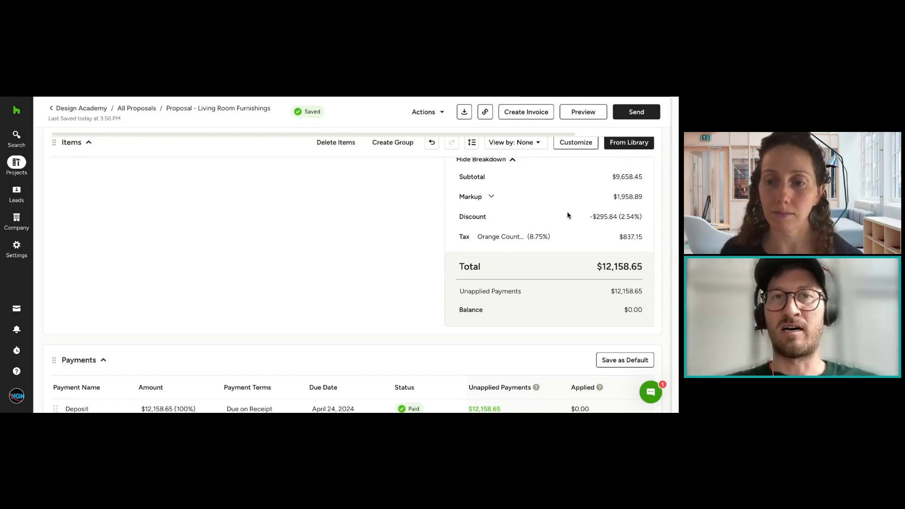
left_click_drag(528, 296, 455, 291)
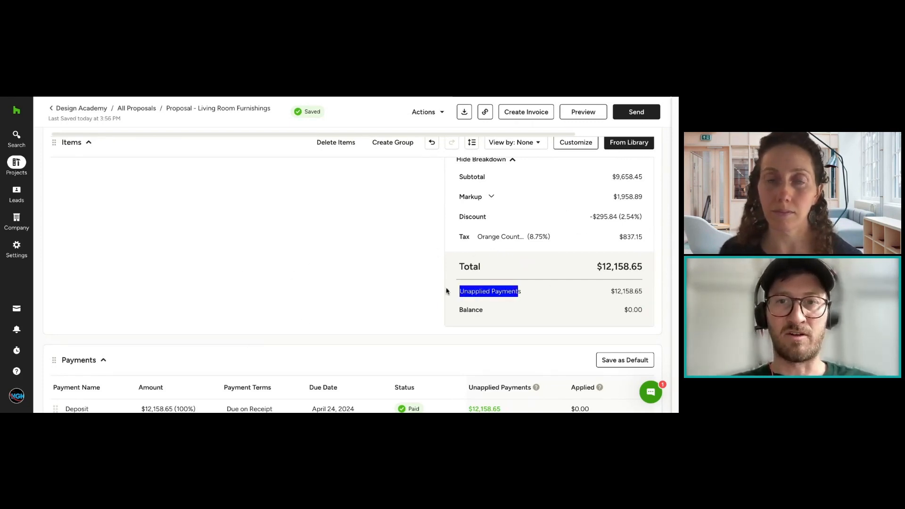
left_click(447, 291)
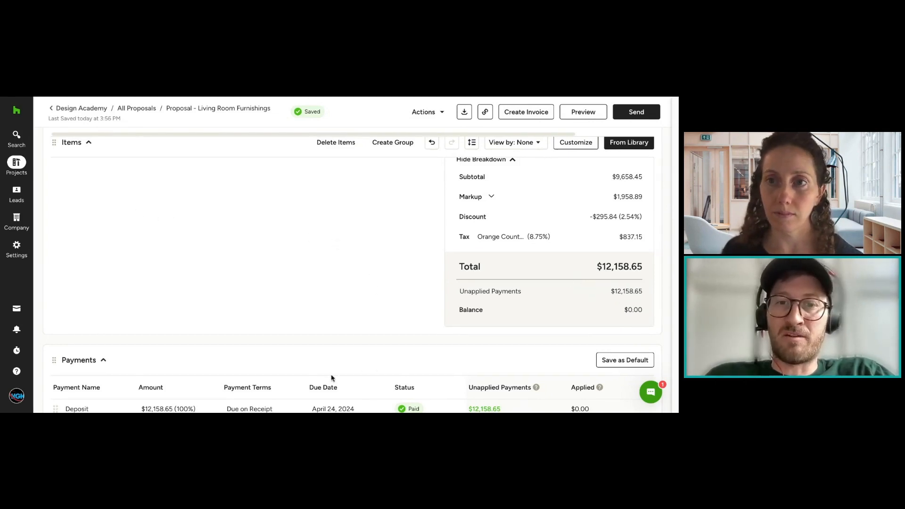
Step: Open the Payments report from the company's Financial Reports
left_click(16, 219)
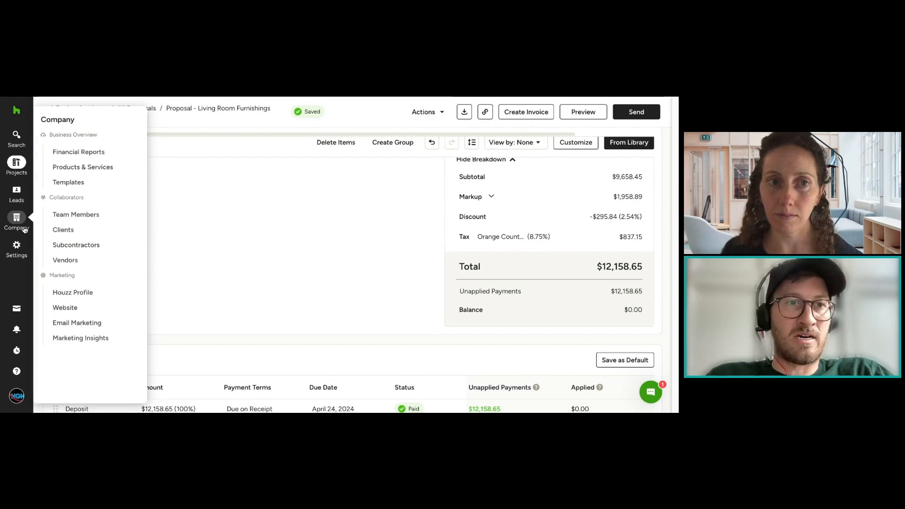
left_click(75, 158)
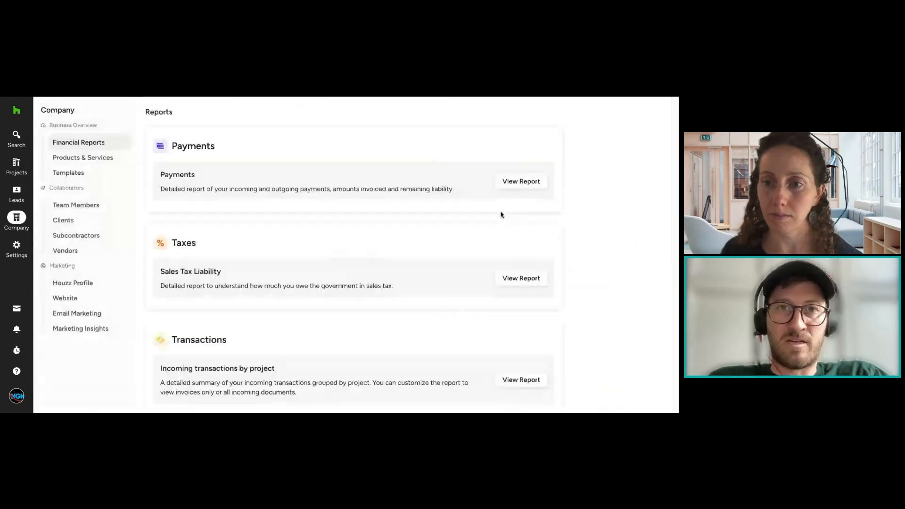
mouse_move(28, 219)
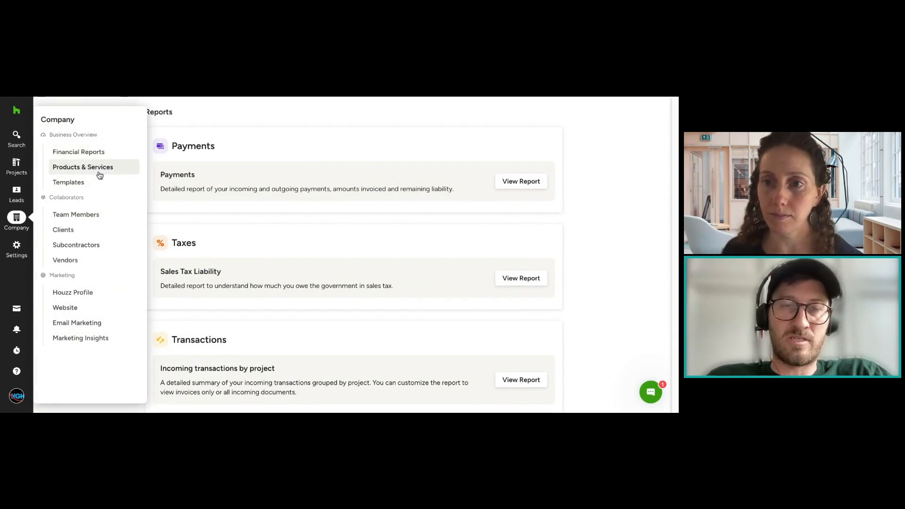
left_click(116, 153)
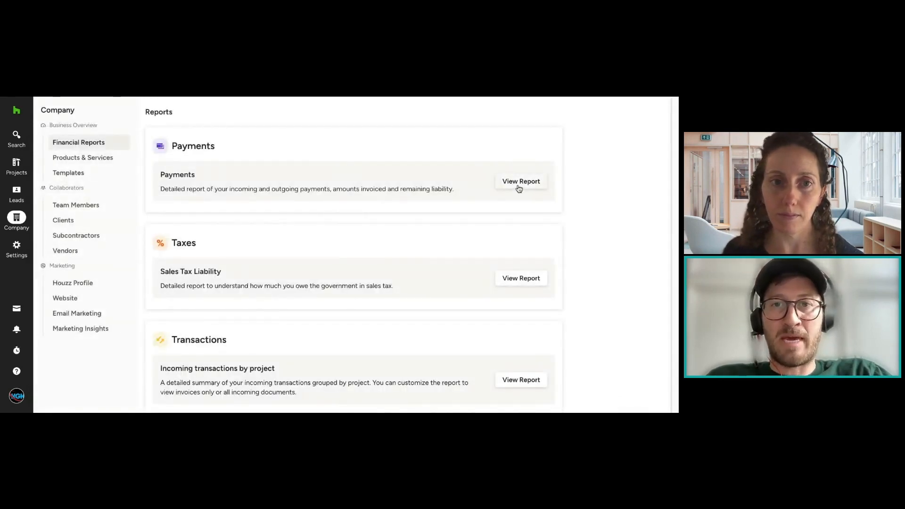
left_click(518, 188)
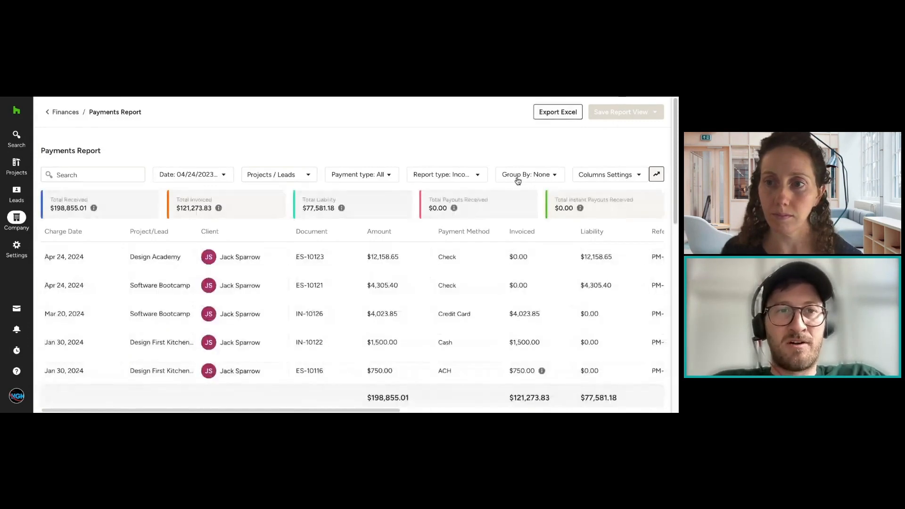
Step: Examine the Design Academy payment's row across the report's columns, including its document, amount, payout and deposit date
left_click_drag(374, 257, 97, 252)
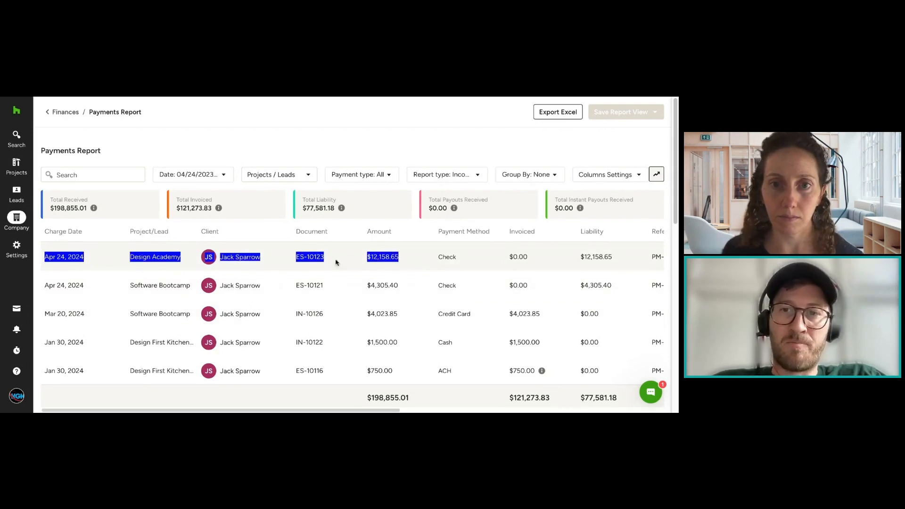
left_click(337, 263)
scroll(477, 262, "right", 5)
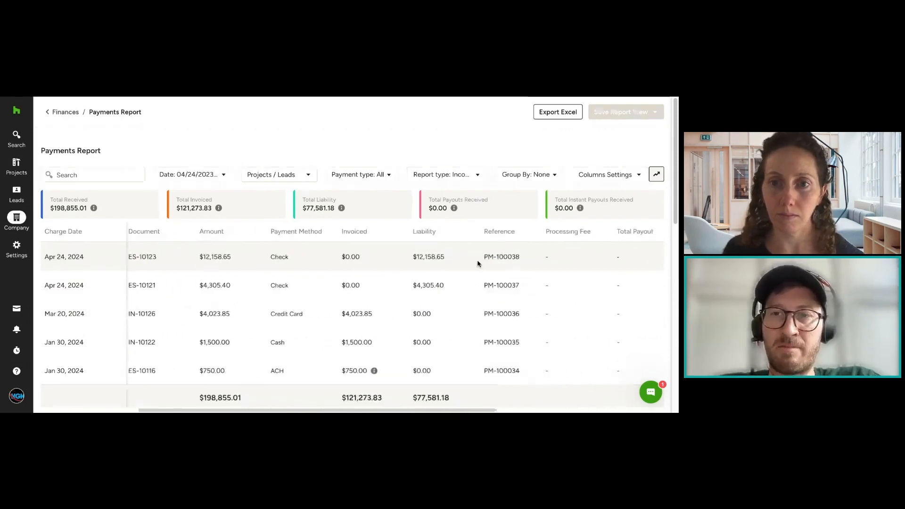
scroll(478, 264, "right", 6)
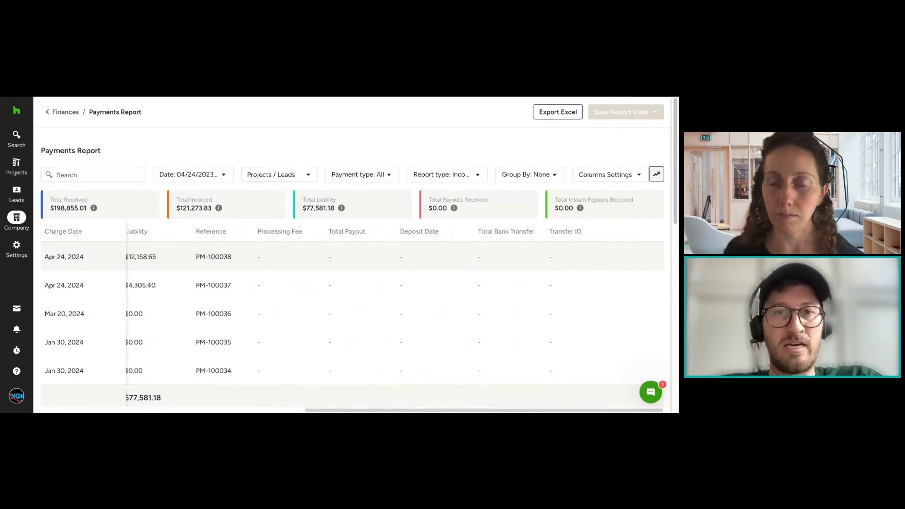
left_click_drag(256, 259, 353, 259)
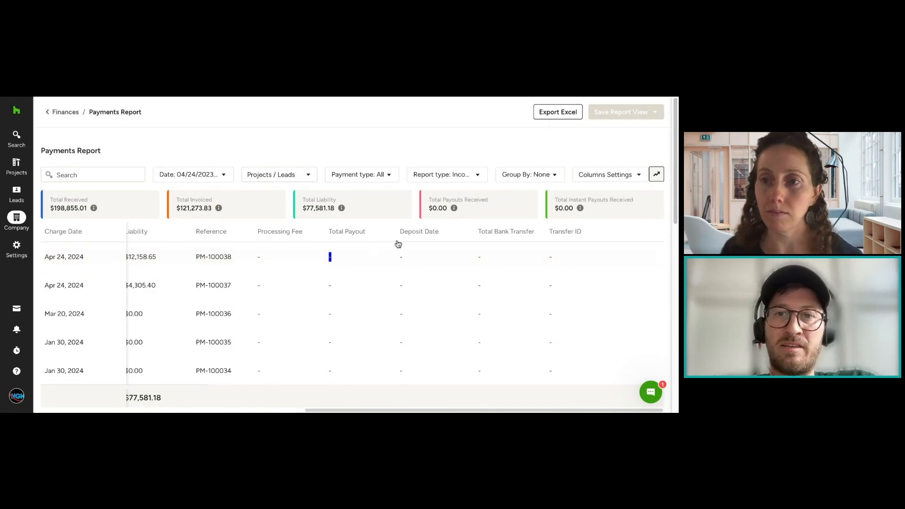
left_click_drag(399, 257, 408, 259)
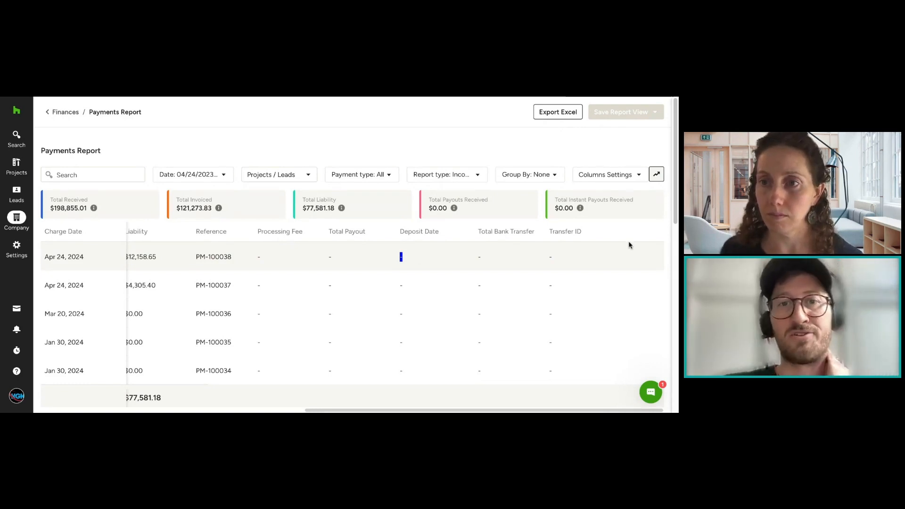
left_click(299, 410)
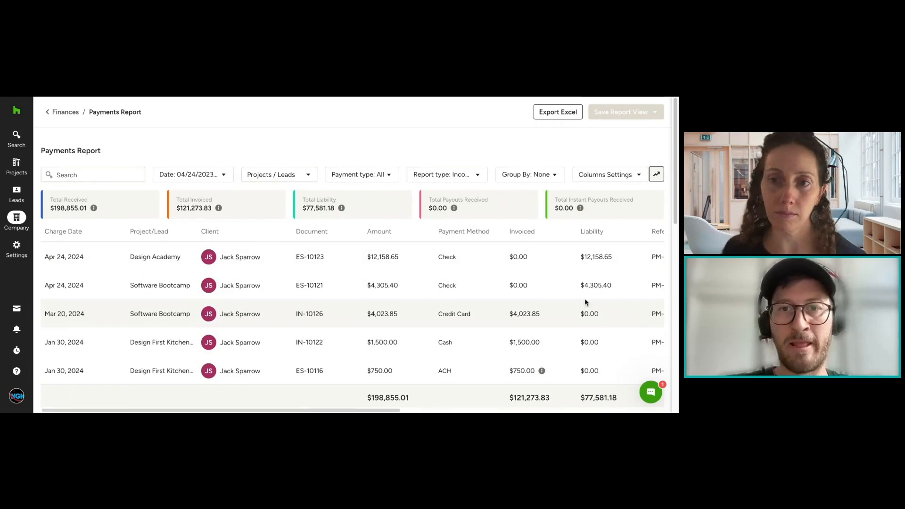
Step: Check the report's Total Liability and the Design Academy payment amount, and open the Design Academy project from that row
left_click_drag(334, 208, 303, 208)
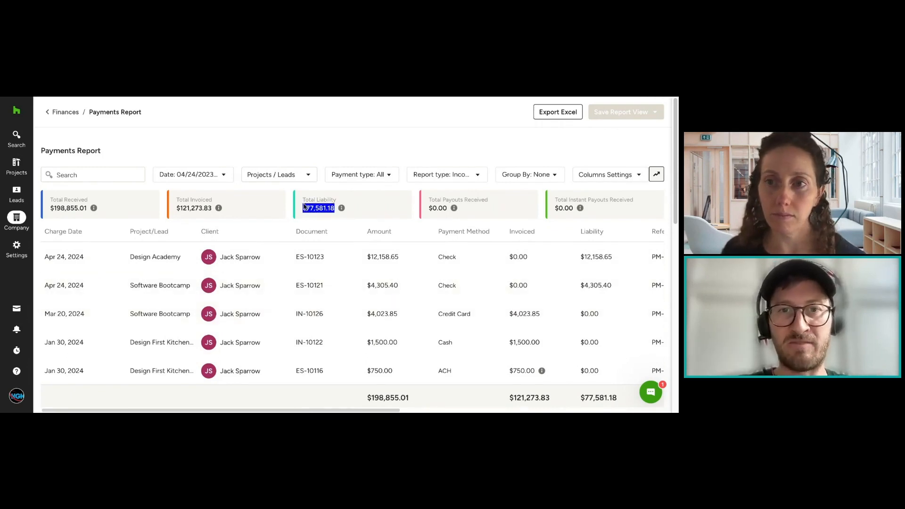
left_click(325, 243)
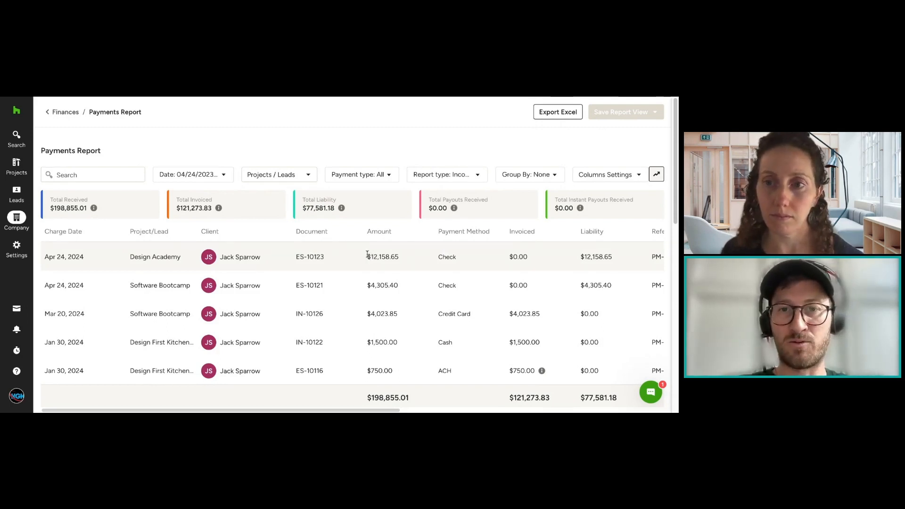
left_click_drag(368, 254, 406, 254)
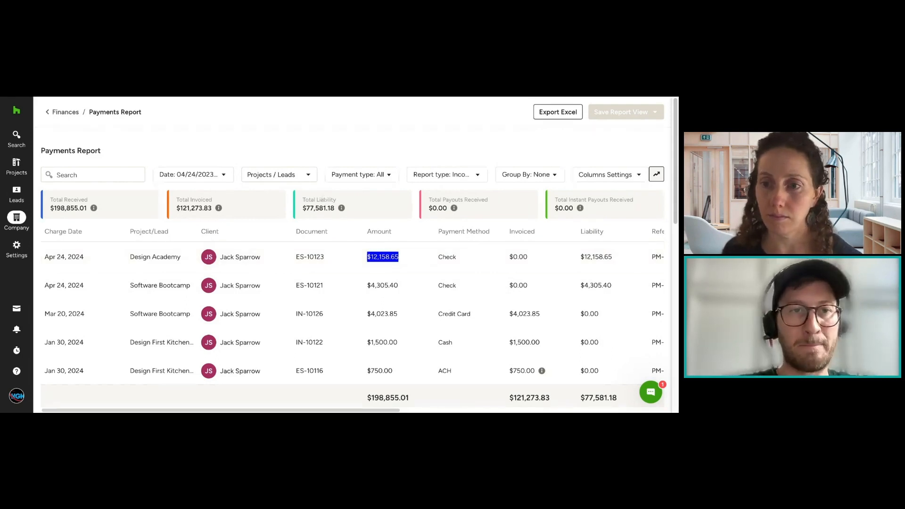
left_click(338, 219)
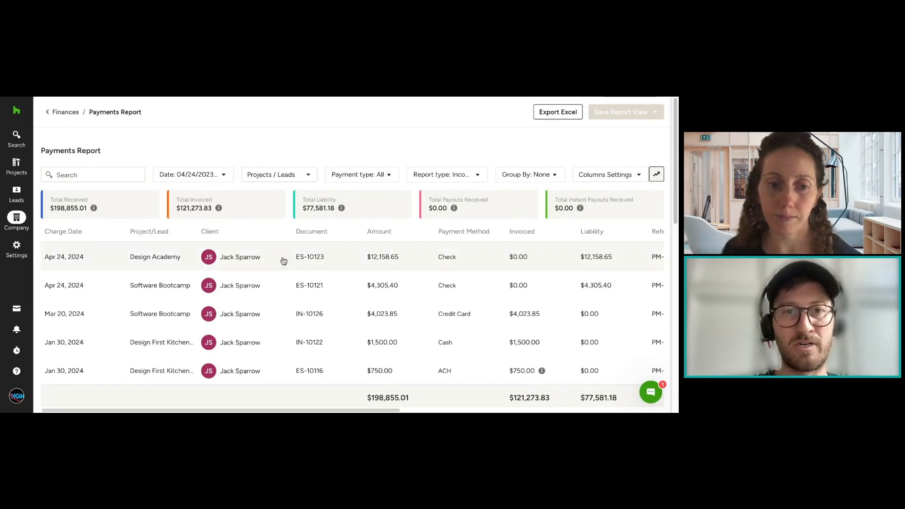
left_click(160, 257)
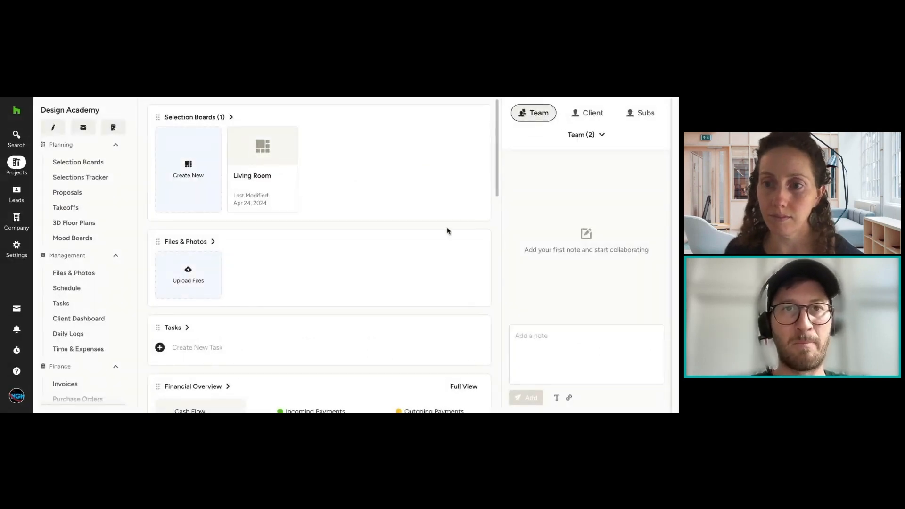
Step: Create a new retainer in the Design Academy project's Retainers & Credits section
scroll(115, 279, "down", 1)
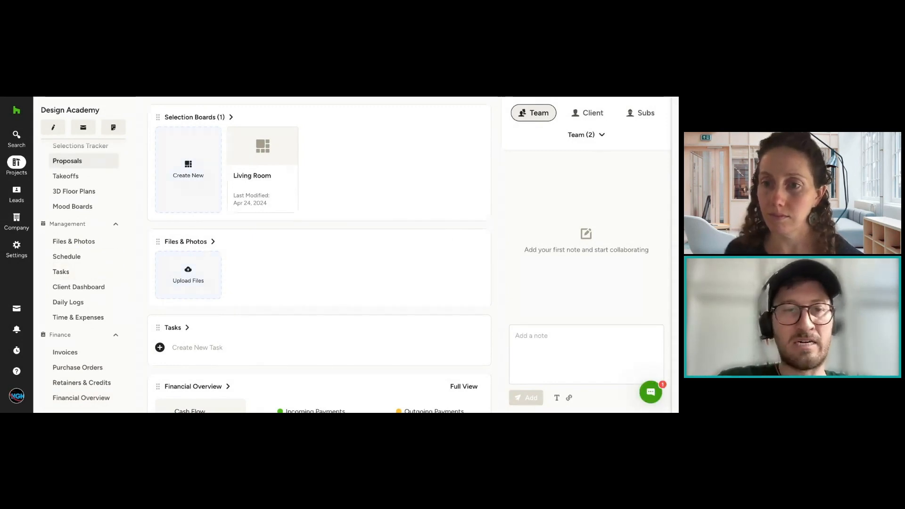
left_click(101, 384)
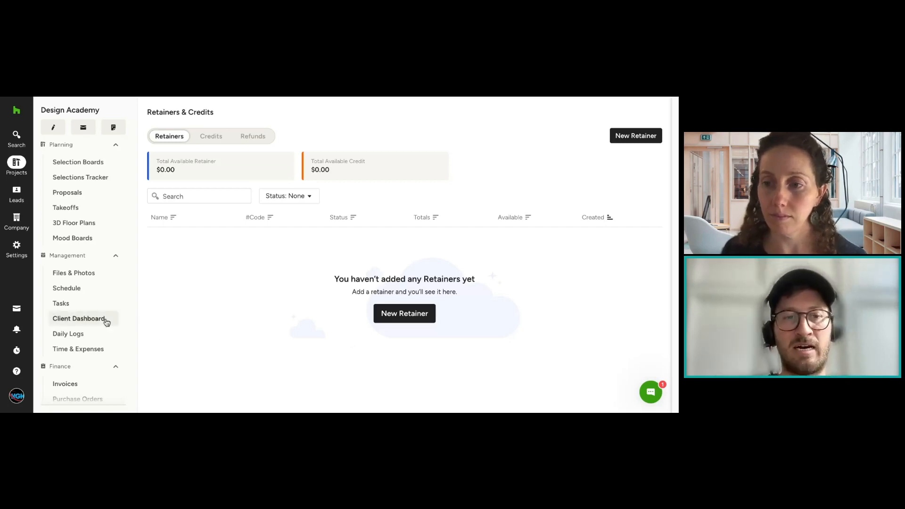
scroll(106, 318, "down", 1)
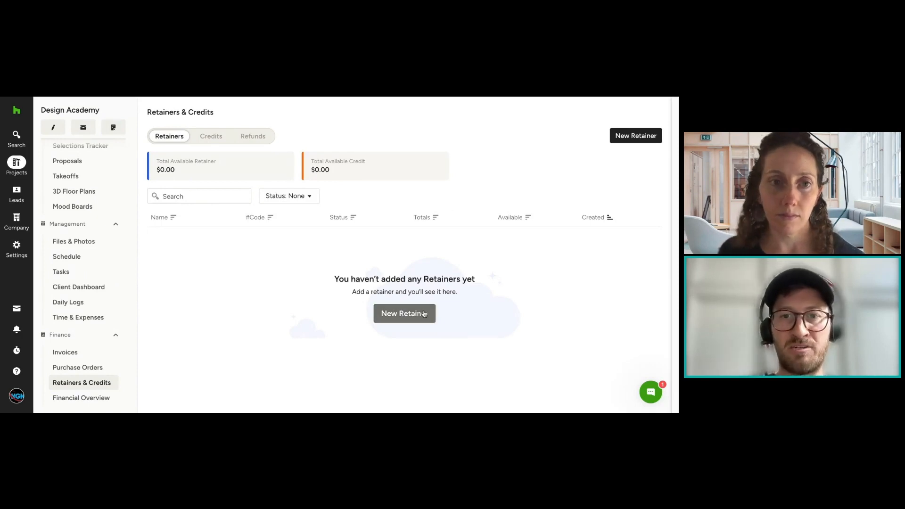
left_click(404, 314)
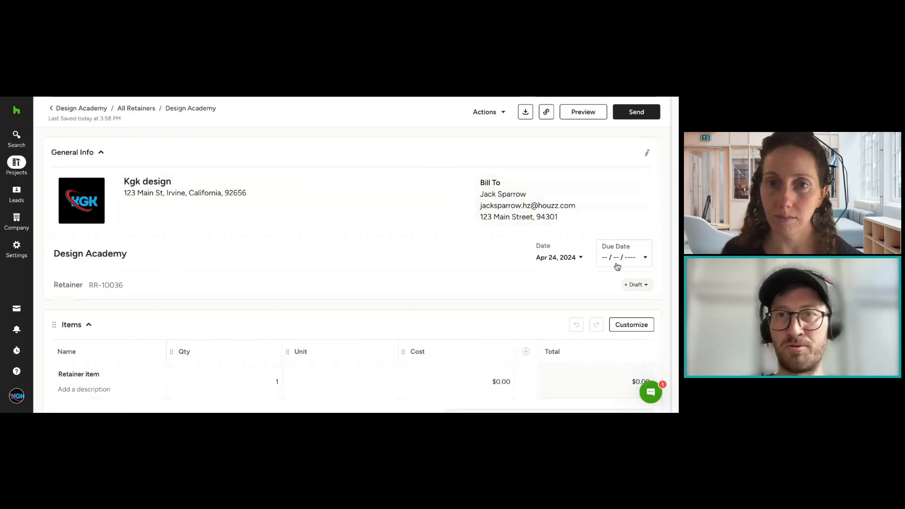
scroll(587, 213, "down", 3)
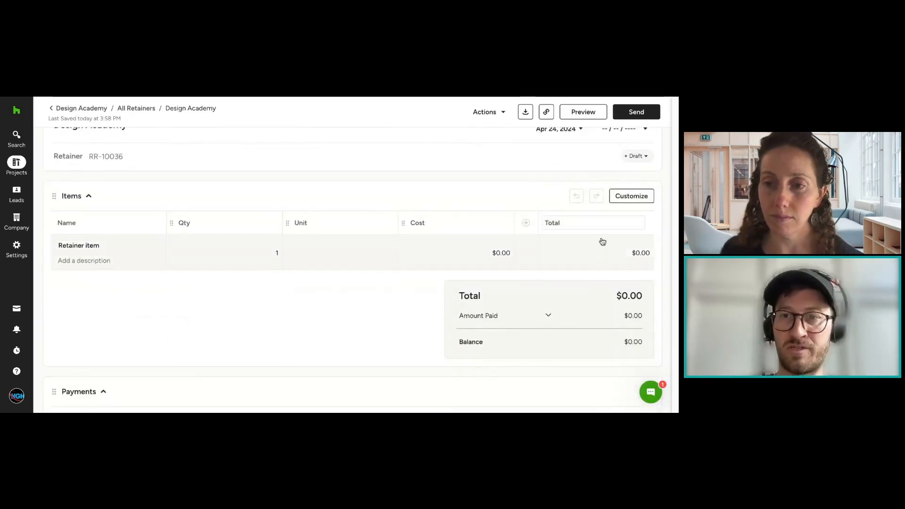
scroll(598, 244, "down", 1)
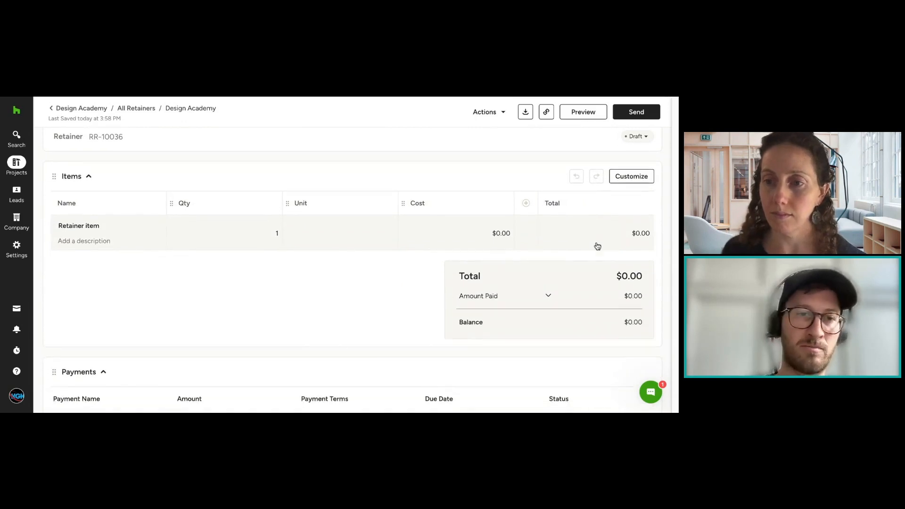
scroll(593, 240, "down", 2)
scroll(425, 238, "up", 3)
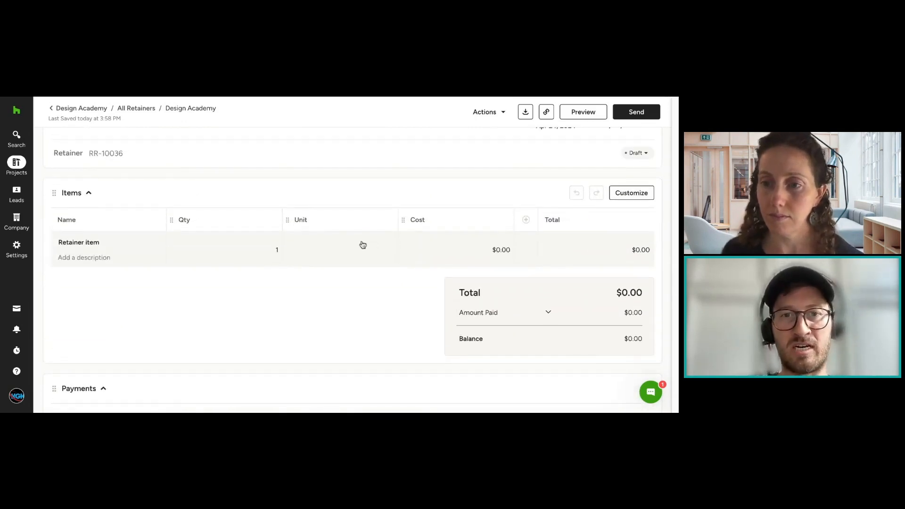
left_click(90, 238)
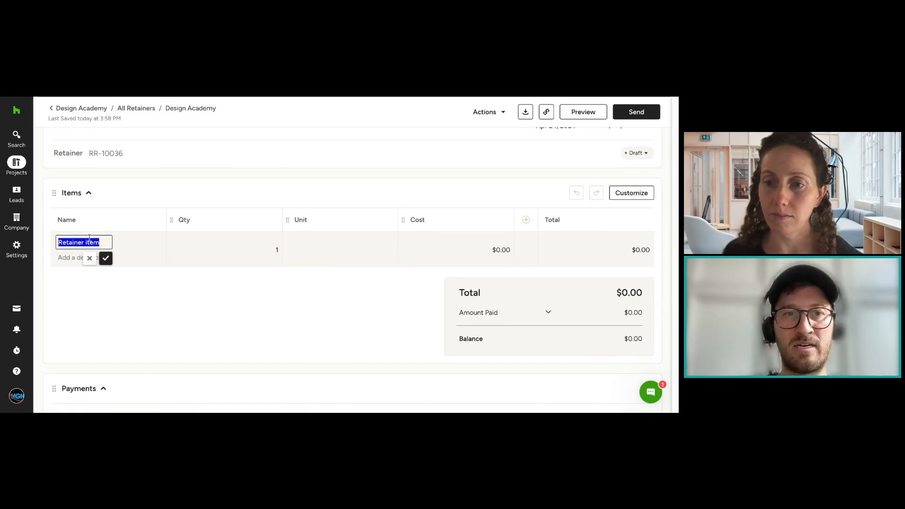
left_click(75, 258)
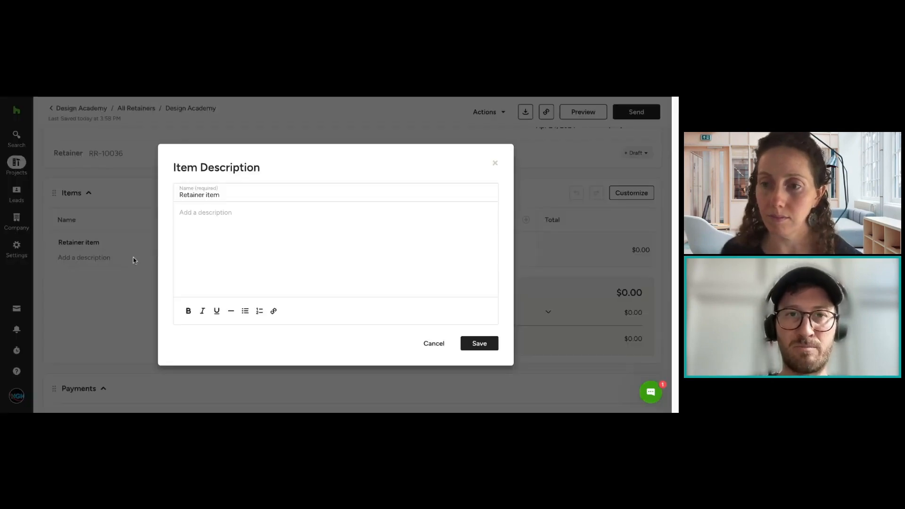
left_click(430, 348)
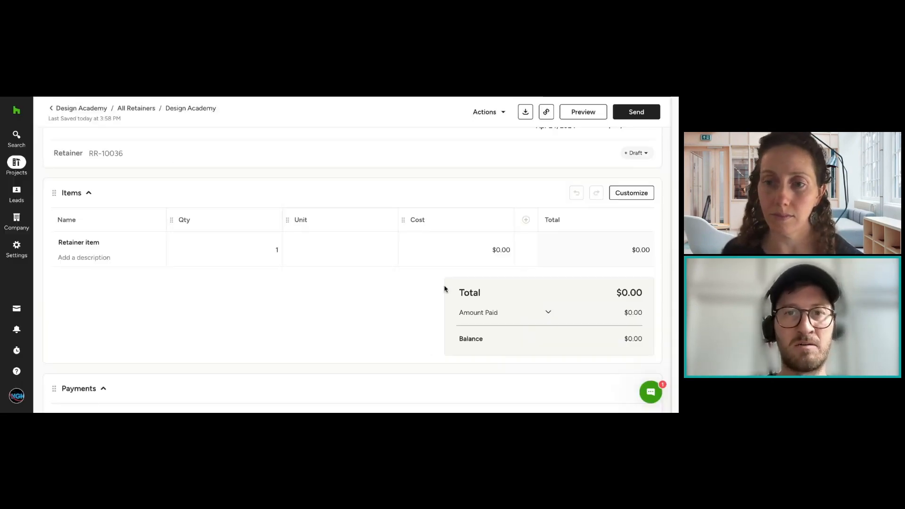
Step: Set the retainer item's cost to $20,000.00 and save it
left_click(297, 249)
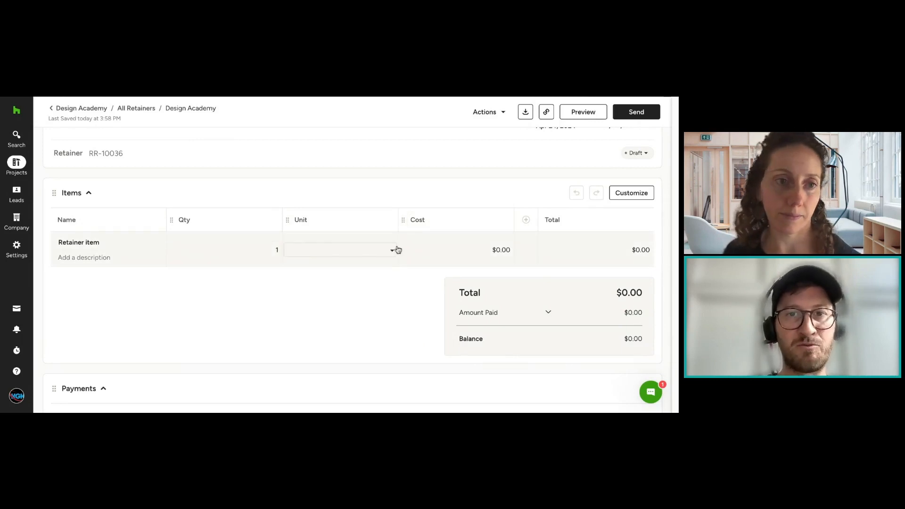
left_click(490, 246)
type("2")
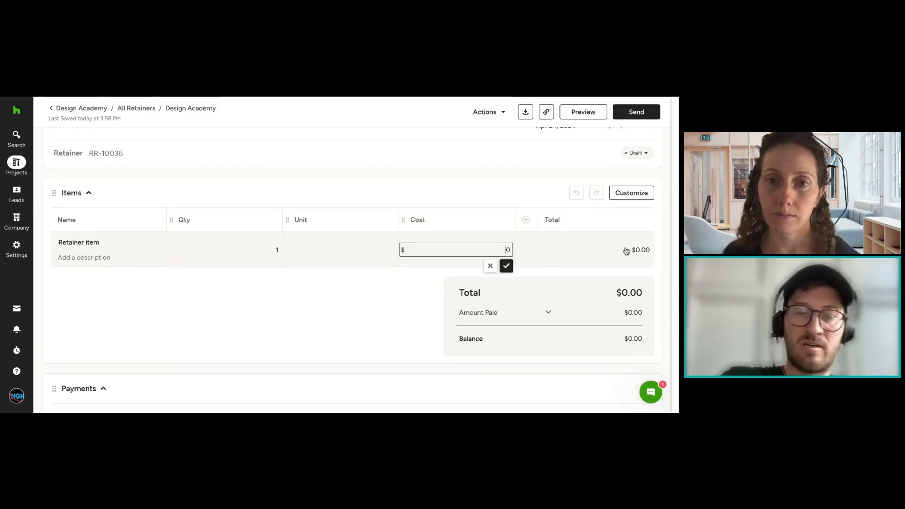
type("0000")
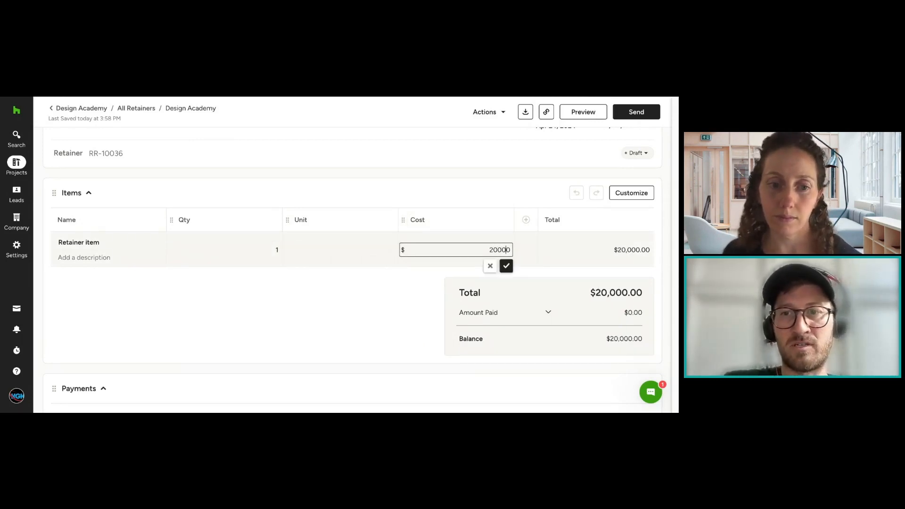
left_click(506, 267)
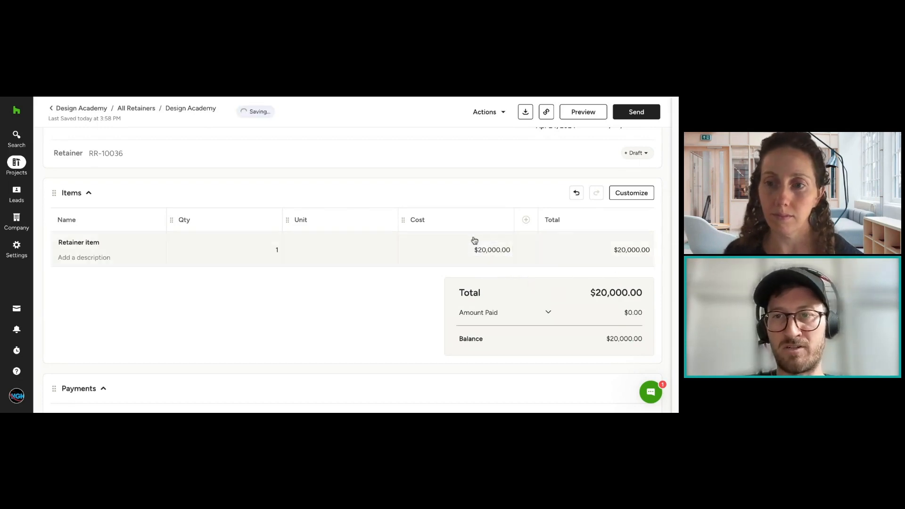
Step: Set the due date of the retainer's Payment 1 to April 29, 2024
scroll(655, 304, "down", 2)
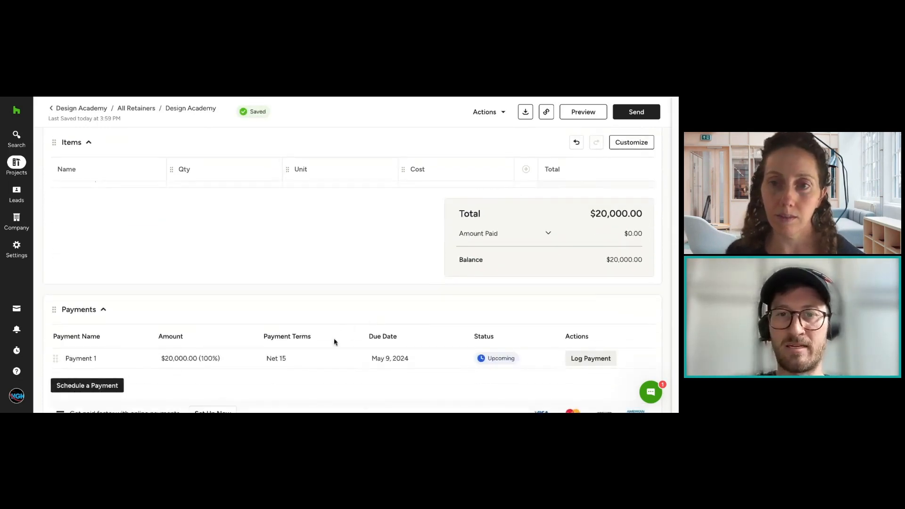
left_click(449, 357)
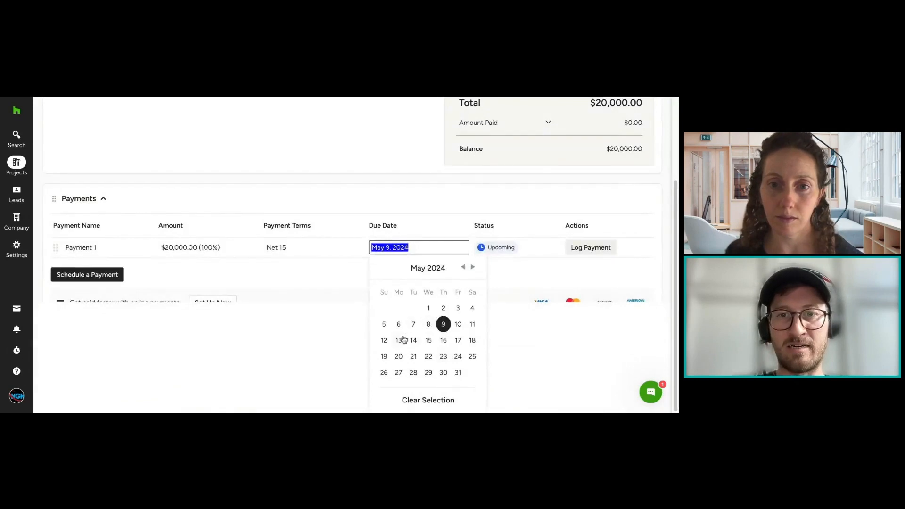
left_click(408, 340)
left_click(432, 358)
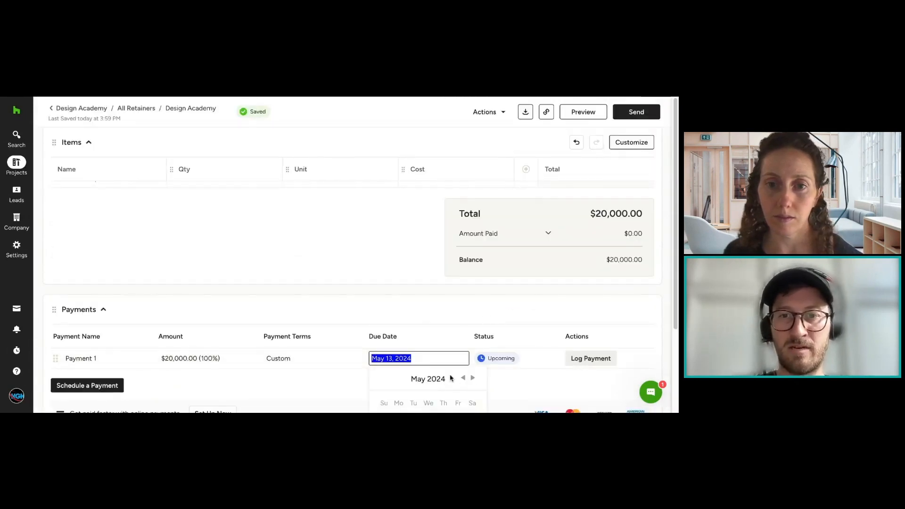
left_click(464, 378)
scroll(506, 260, "down", 1)
scroll(506, 260, "down", 3)
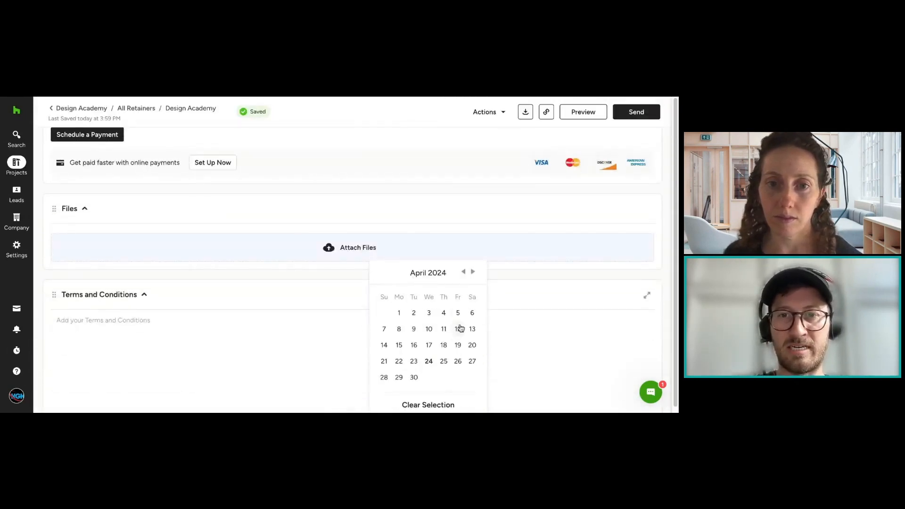
left_click(402, 376)
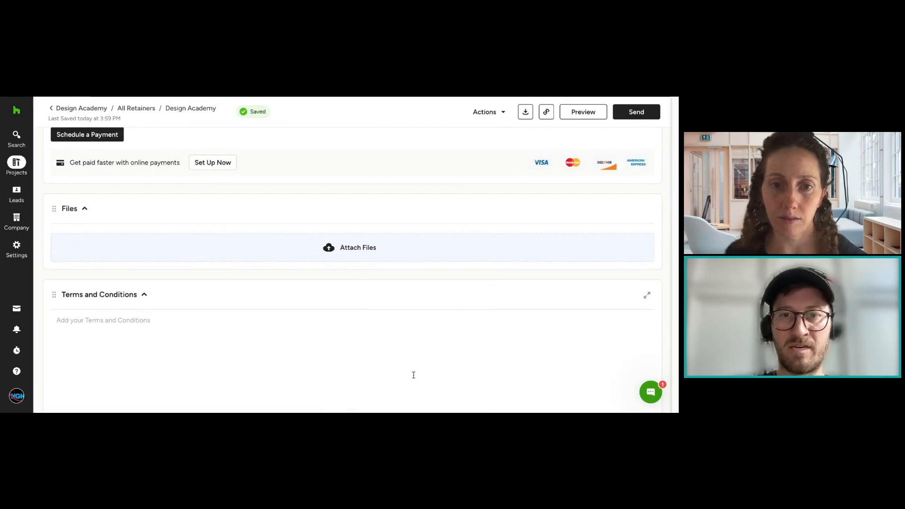
Step: Preview the retainer as the client sees it and show the settings categories for customizing the client's view
scroll(504, 213, "up", 3)
scroll(505, 213, "up", 5)
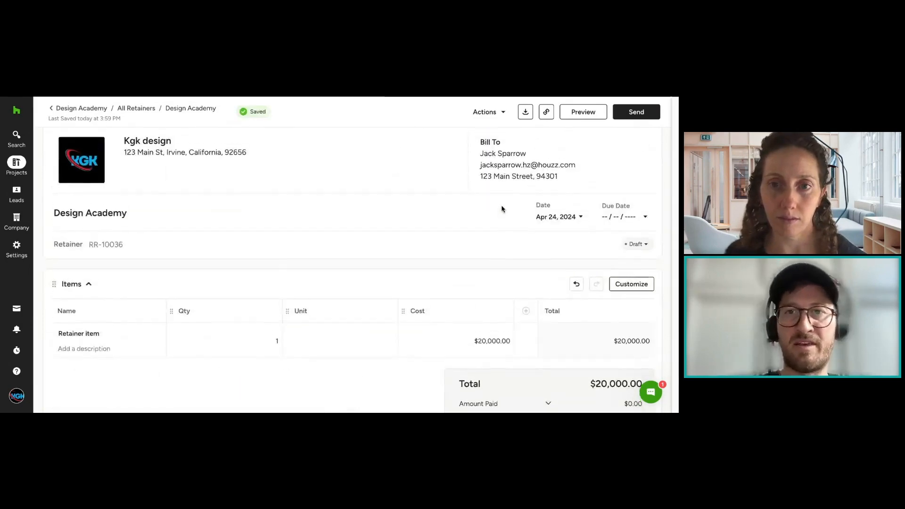
scroll(503, 212, "down", 5)
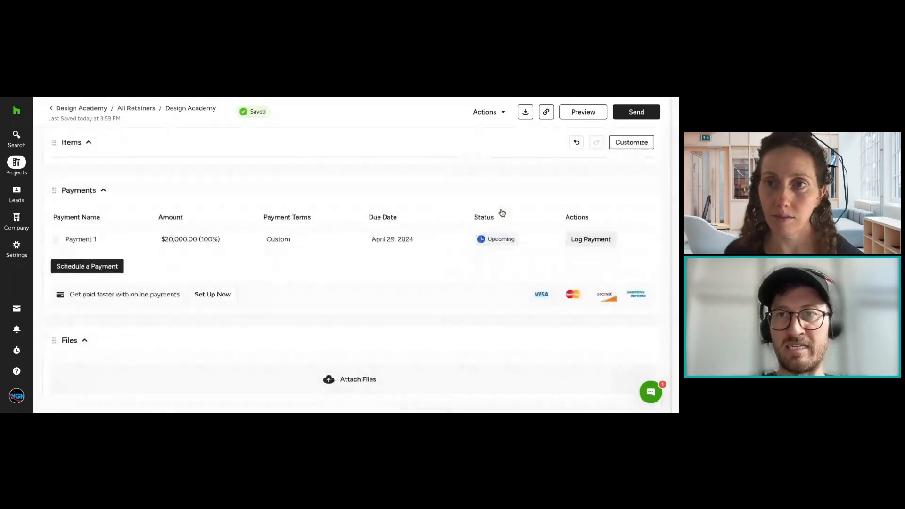
scroll(247, 196, "up", 6)
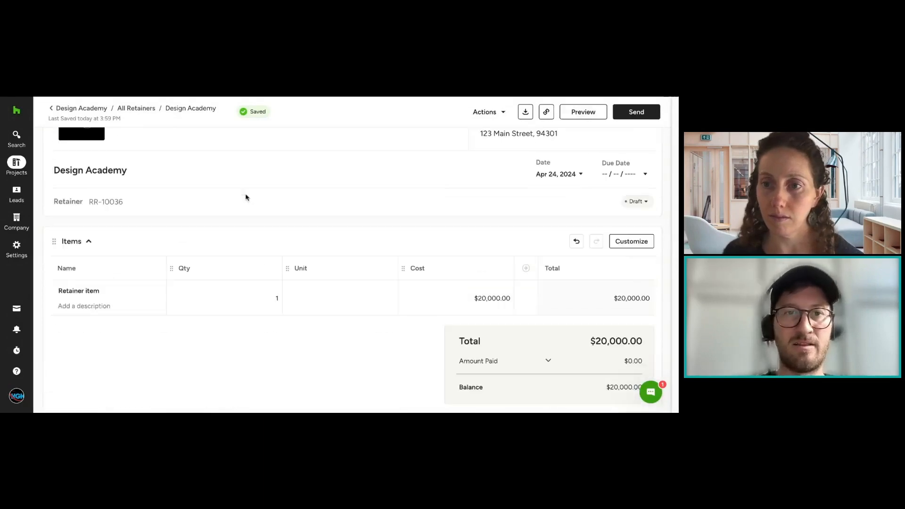
left_click(569, 120)
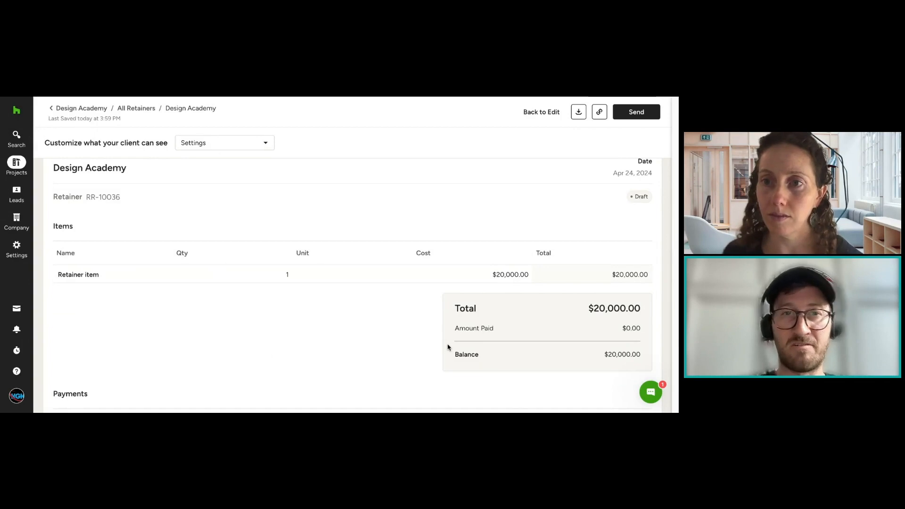
left_click(251, 143)
mouse_move(242, 166)
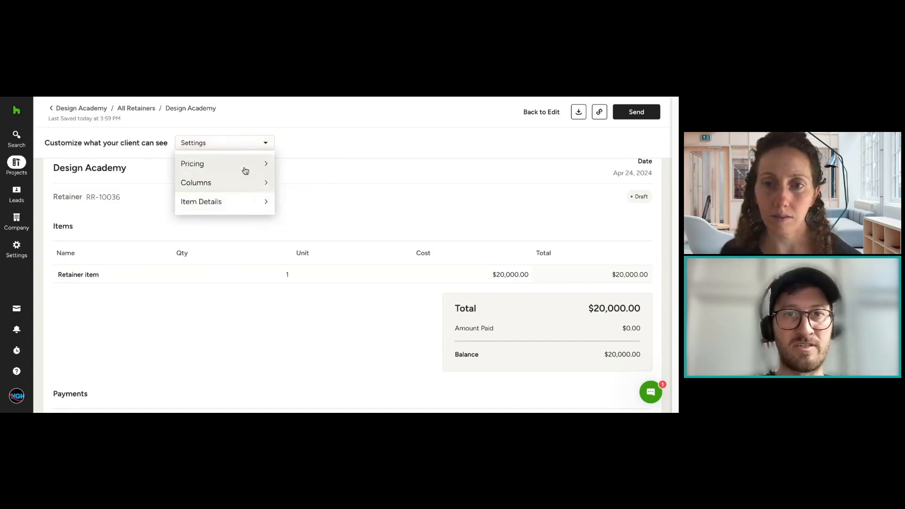
Step: Review the previewed retainer's totals and scheduled payment, and return to the project's list of retainers
scroll(461, 217, "down", 2)
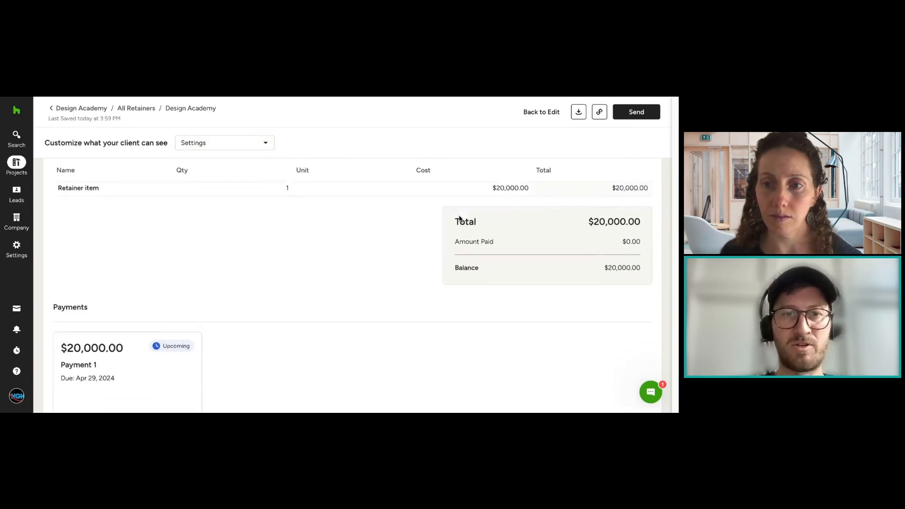
scroll(460, 217, "down", 1)
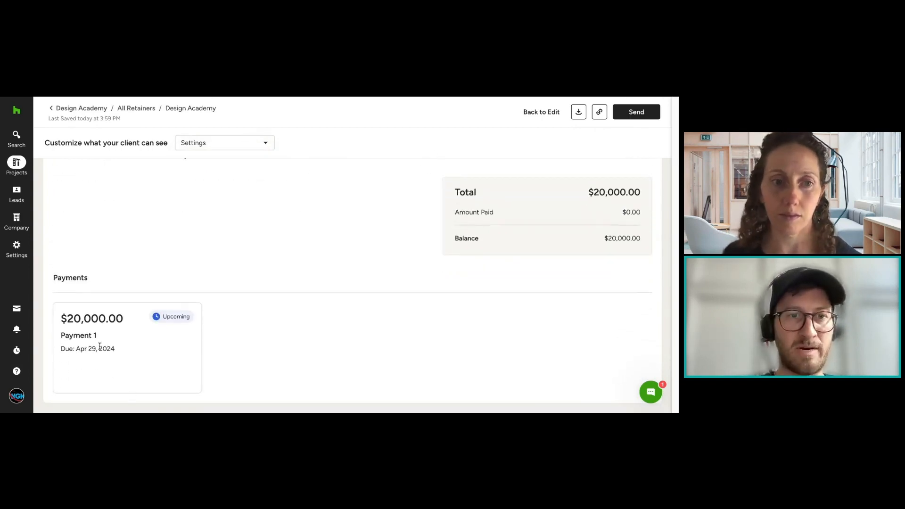
scroll(329, 287, "up", 5)
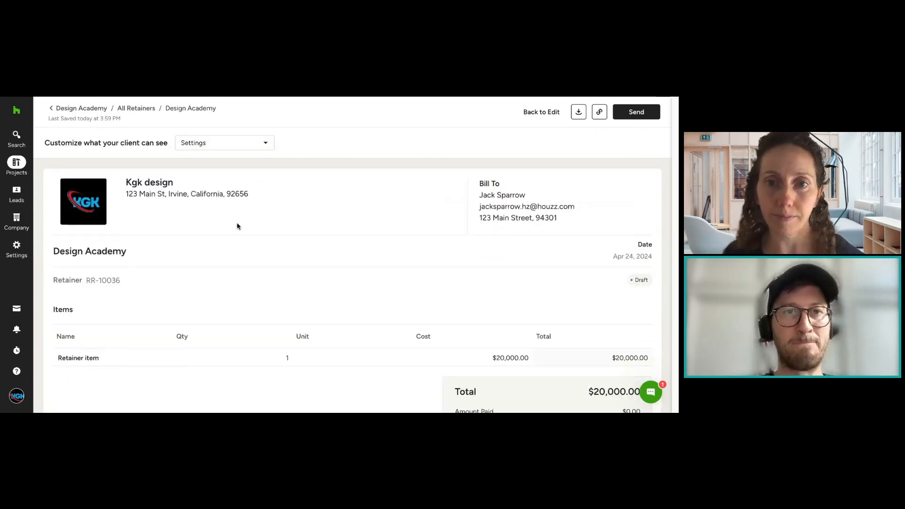
left_click(105, 92)
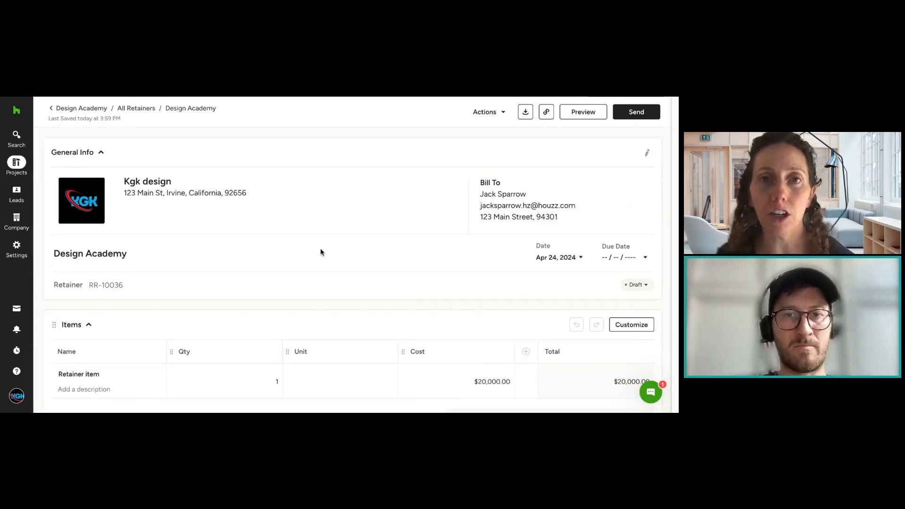
left_click(56, 105)
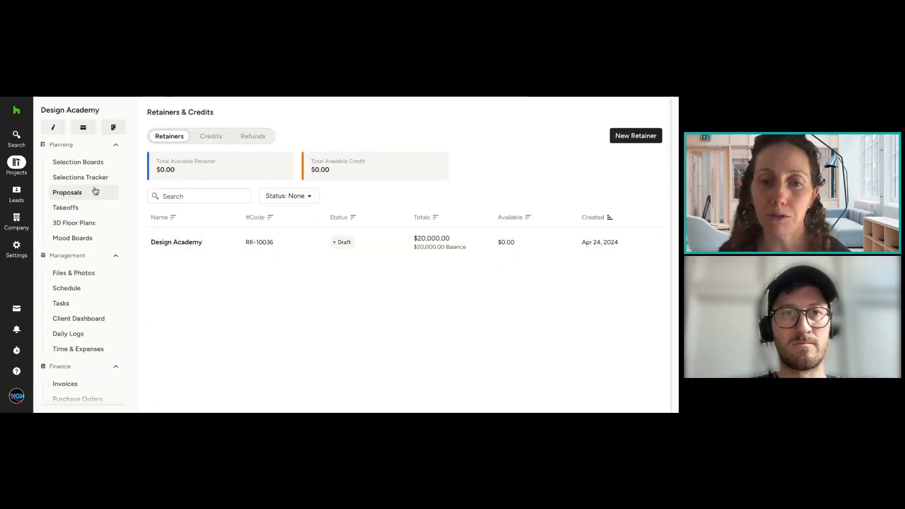
Step: Open the Living Room Furnishings proposal from the project's proposals and examine its items and totals breakdown
left_click(95, 191)
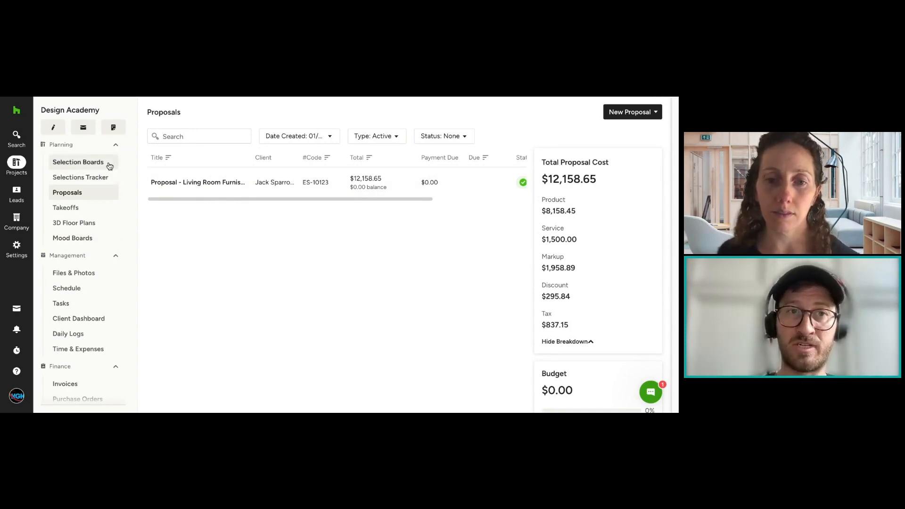
left_click(154, 183)
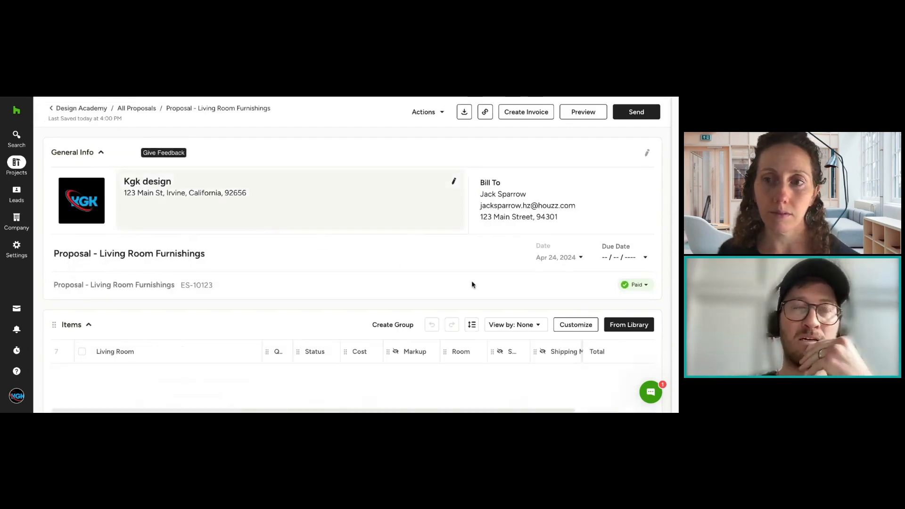
scroll(486, 300, "down", 3)
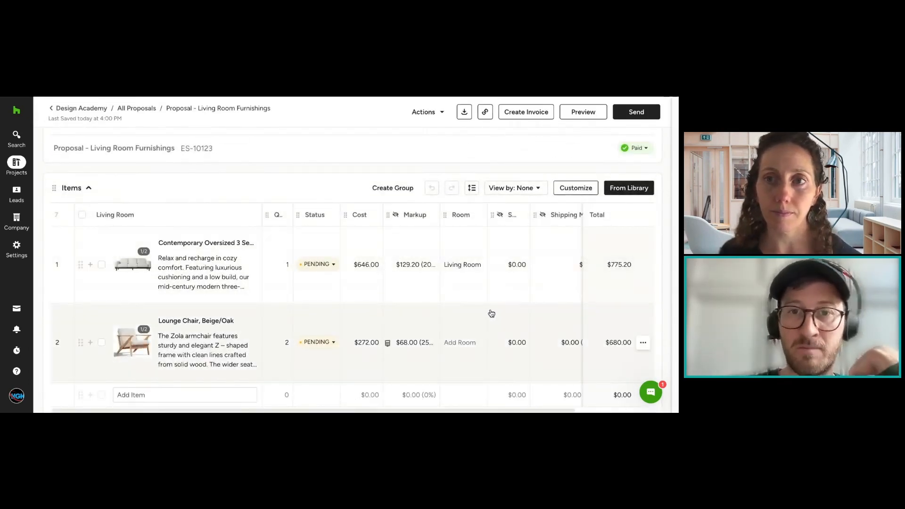
scroll(491, 313, "down", 9)
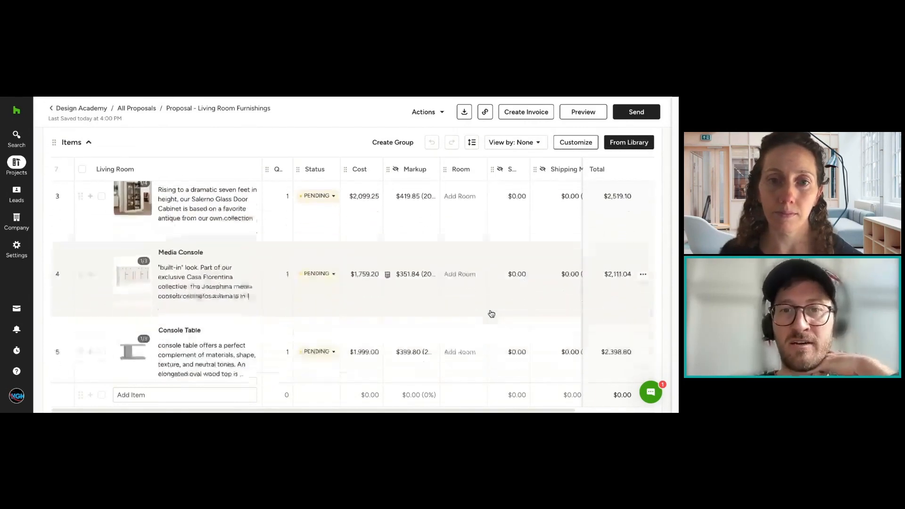
scroll(491, 314, "down", 3)
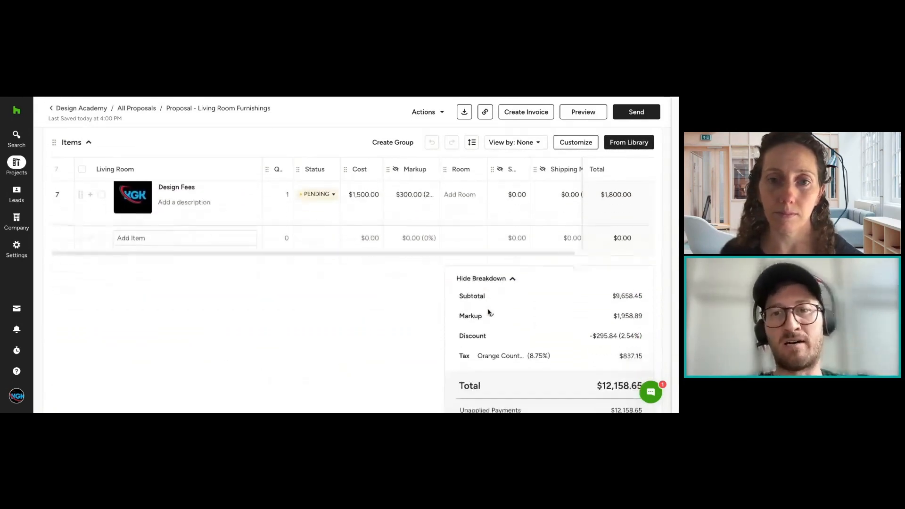
scroll(488, 312, "down", 2)
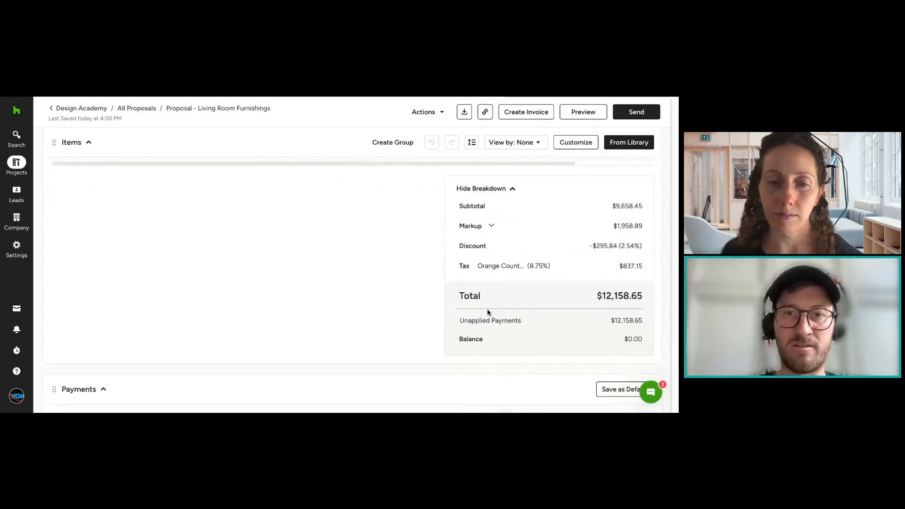
Step: Examine the Living Room Furnishings proposal's items, totals breakdown and payments section, including unapplied payments and the remaining balance
scroll(487, 313, "down", 2)
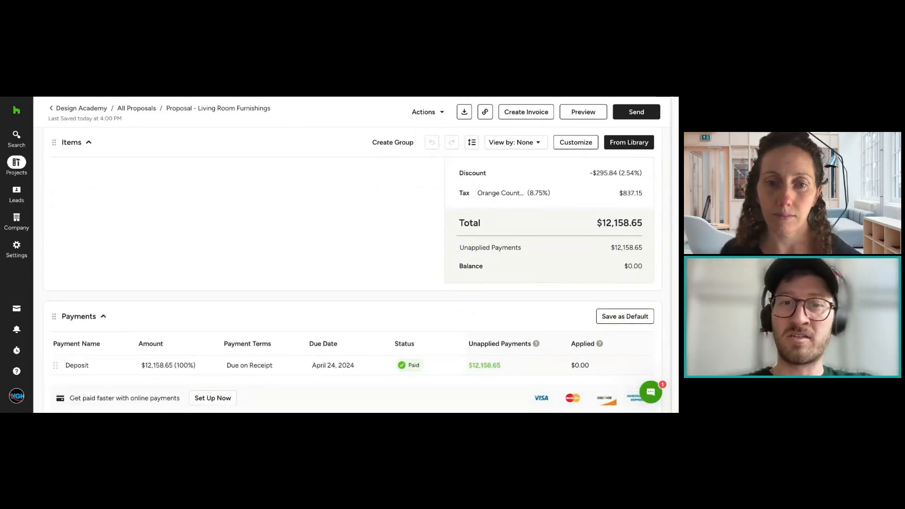
scroll(384, 352, "up", 4)
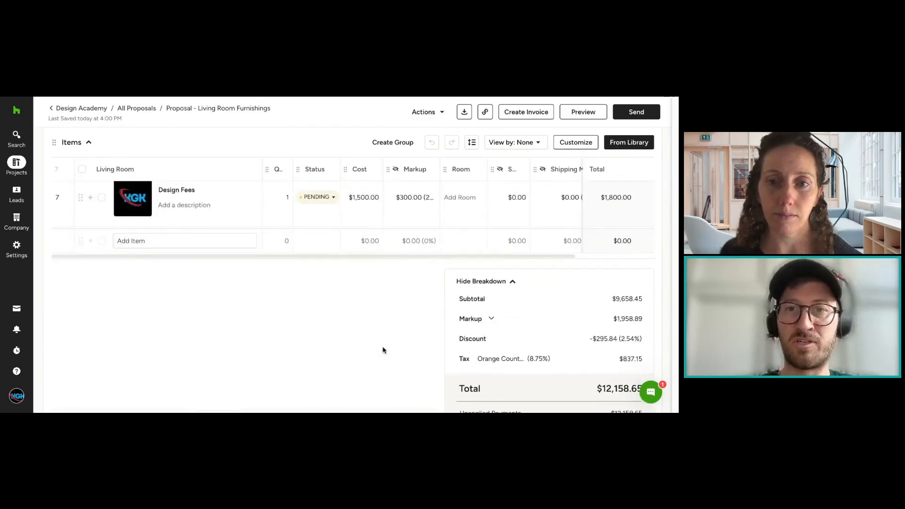
scroll(382, 350, "up", 2)
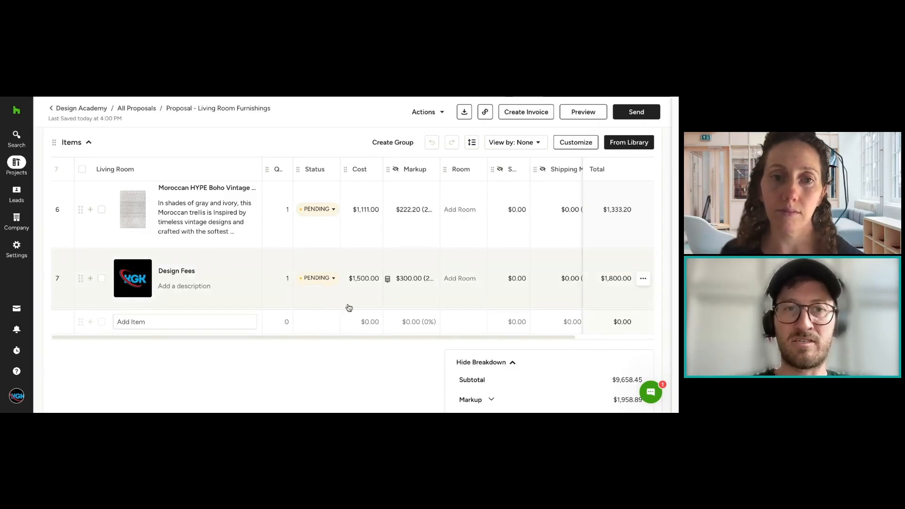
scroll(418, 325, "up", 1)
scroll(418, 325, "down", 3)
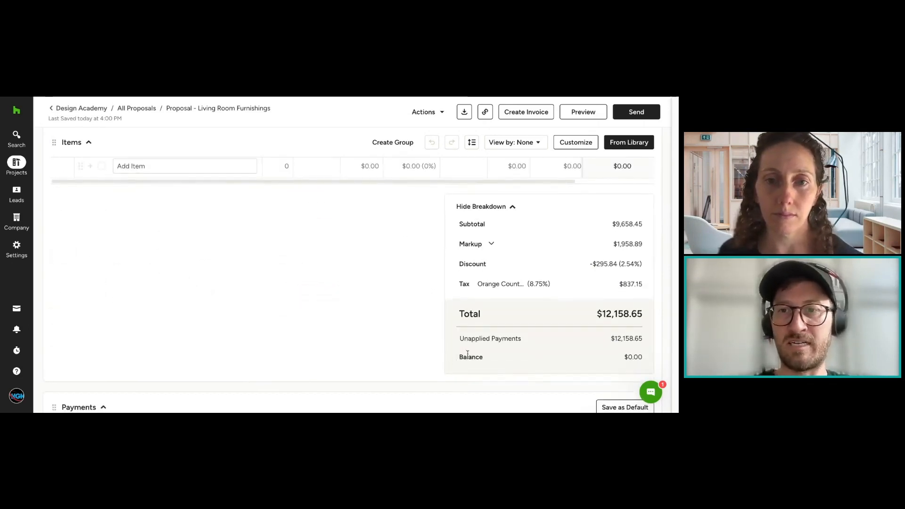
left_click_drag(581, 309, 658, 315)
left_click(650, 315)
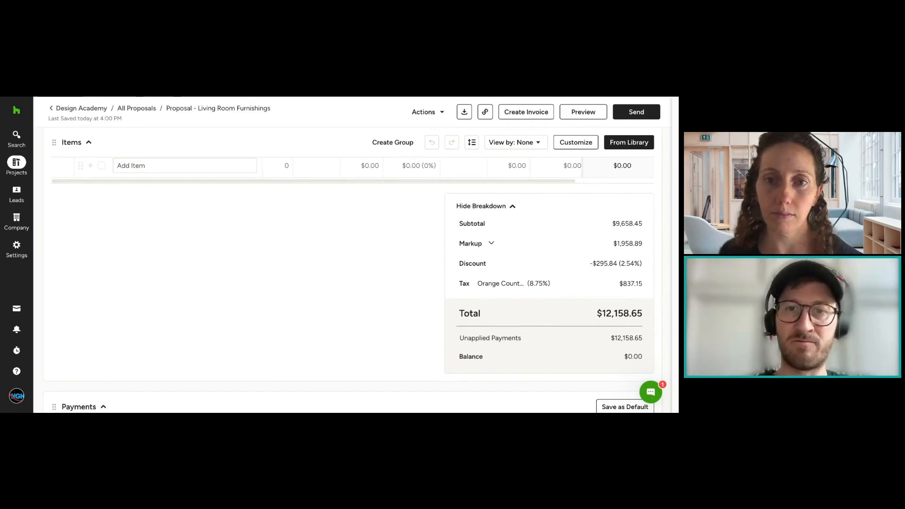
scroll(576, 239, "up", 4)
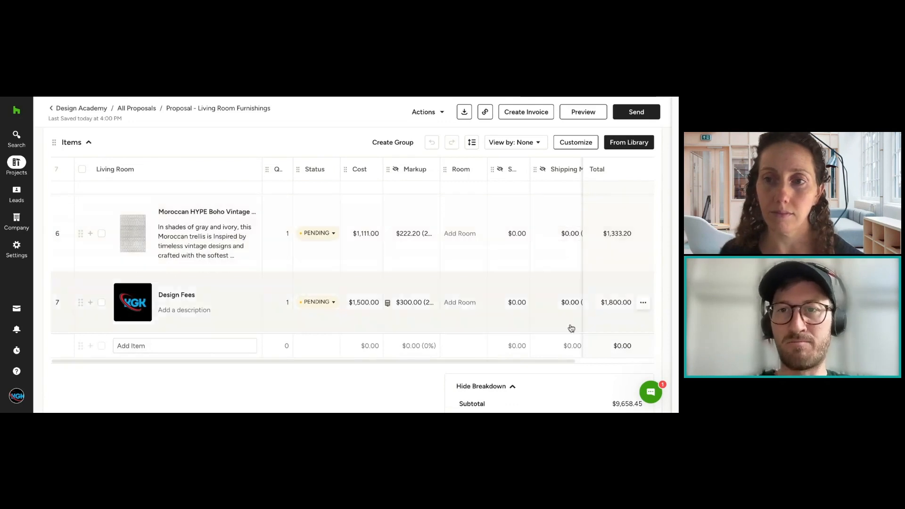
left_click_drag(575, 361, 597, 362)
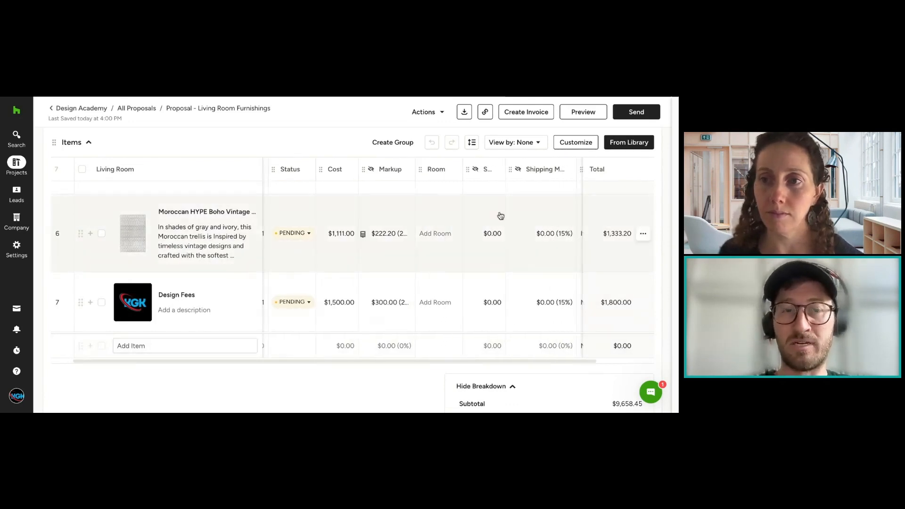
scroll(500, 265, "down", 4)
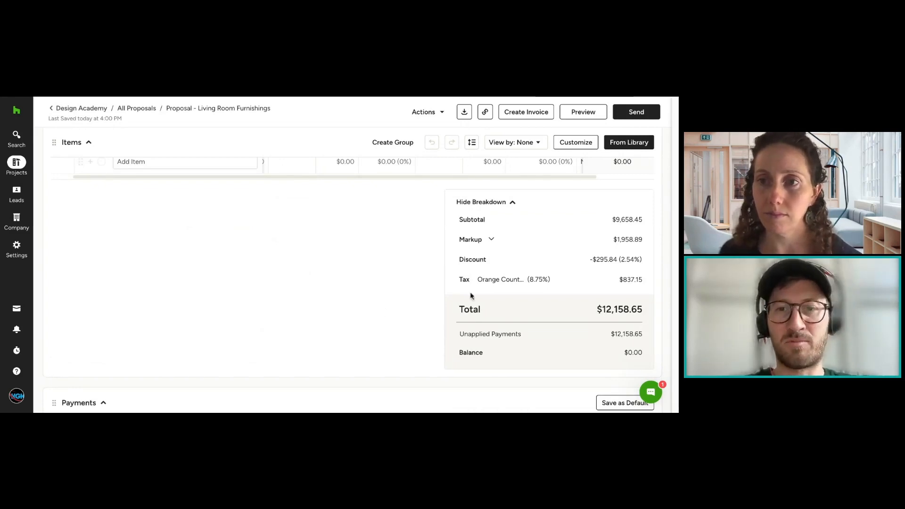
scroll(521, 240, "up", 1)
scroll(521, 243, "up", 3)
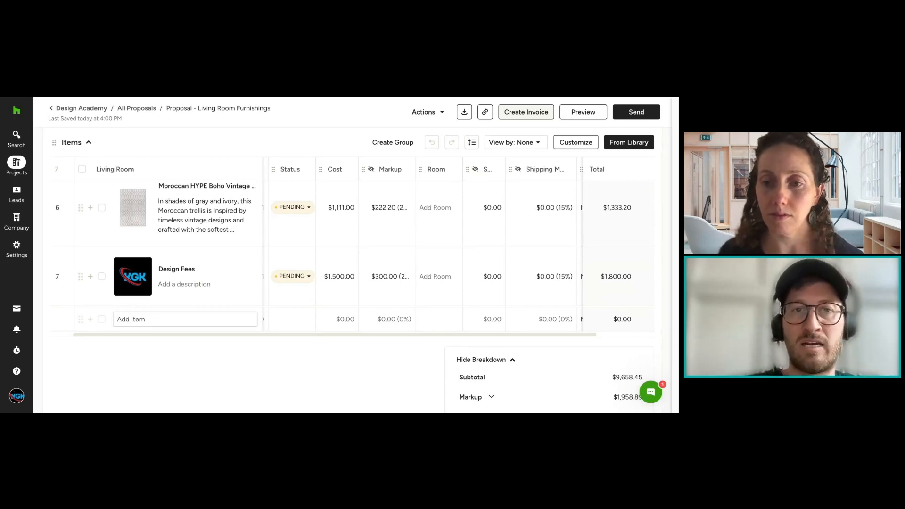
Step: Create an invoice from the Living Room Furnishings proposal and review its general info, items and payments
left_click(526, 112)
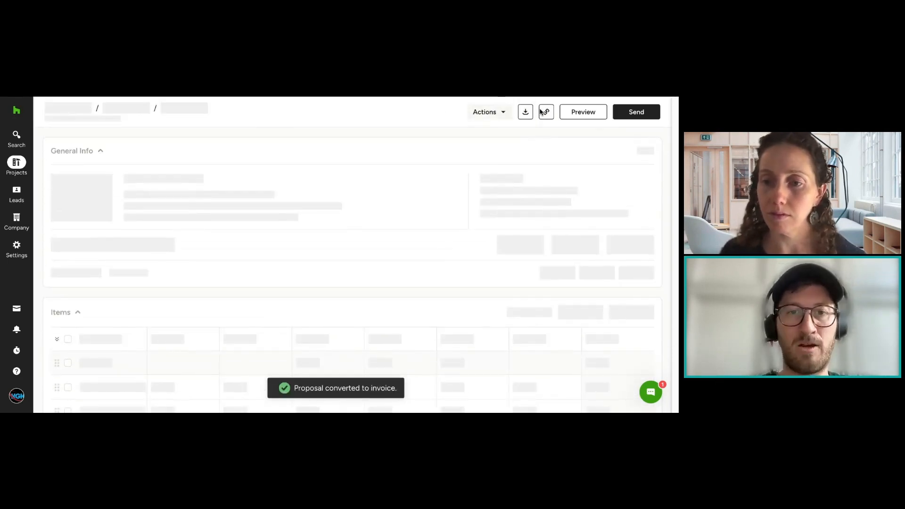
scroll(99, 176, "down", 3)
scroll(404, 258, "down", 10)
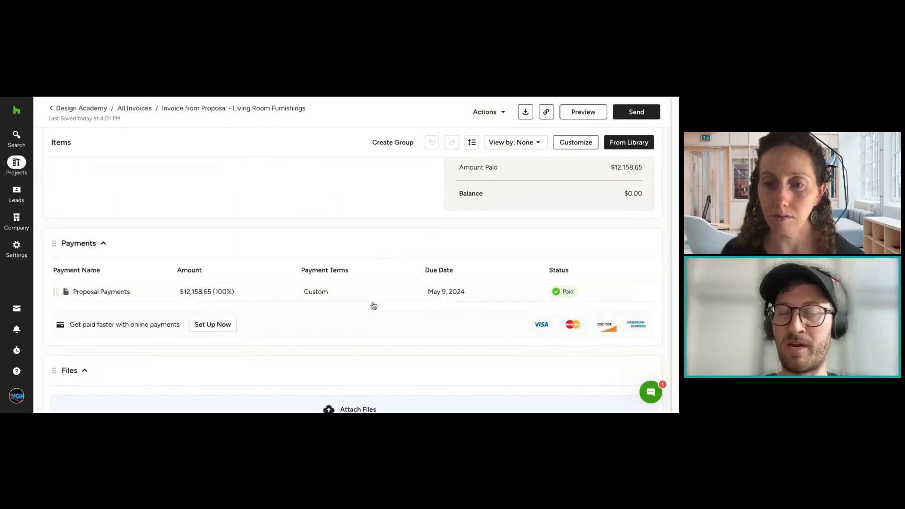
scroll(550, 303, "up", 15)
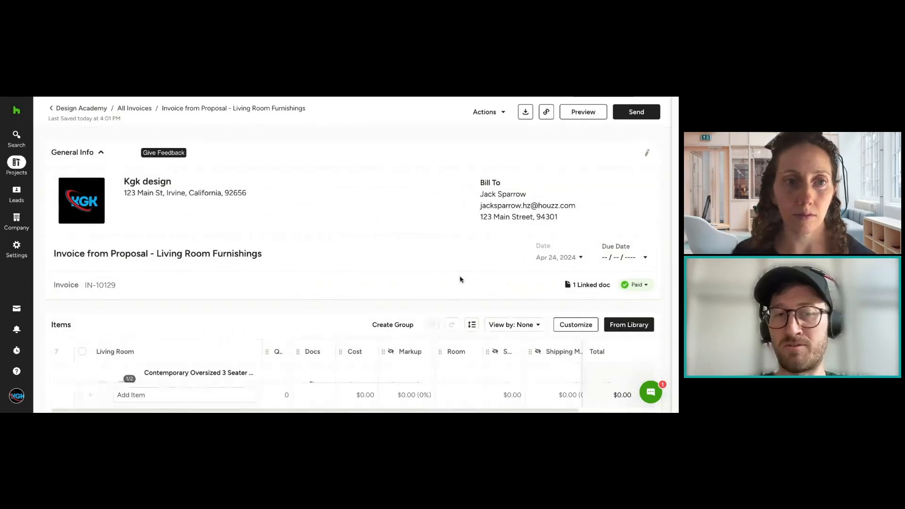
scroll(463, 325, "down", 1)
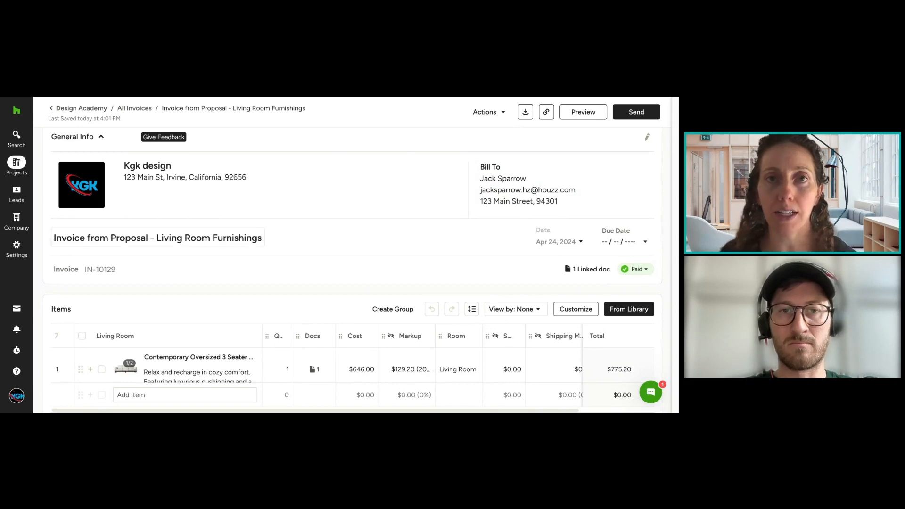
Step: Return to the Living Room Furnishings proposal, preview it as the client sees it, and show the client view's pricing settings
scroll(384, 200, "up", 1)
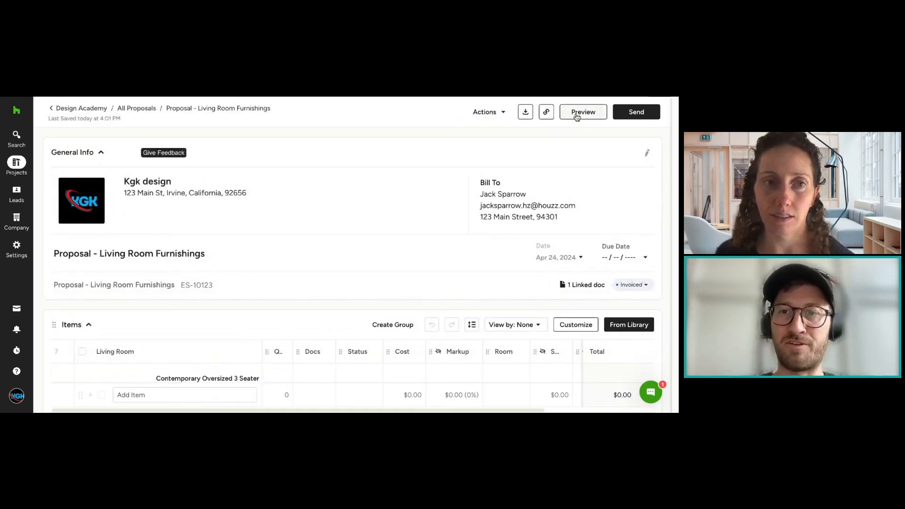
scroll(358, 258, "down", 2)
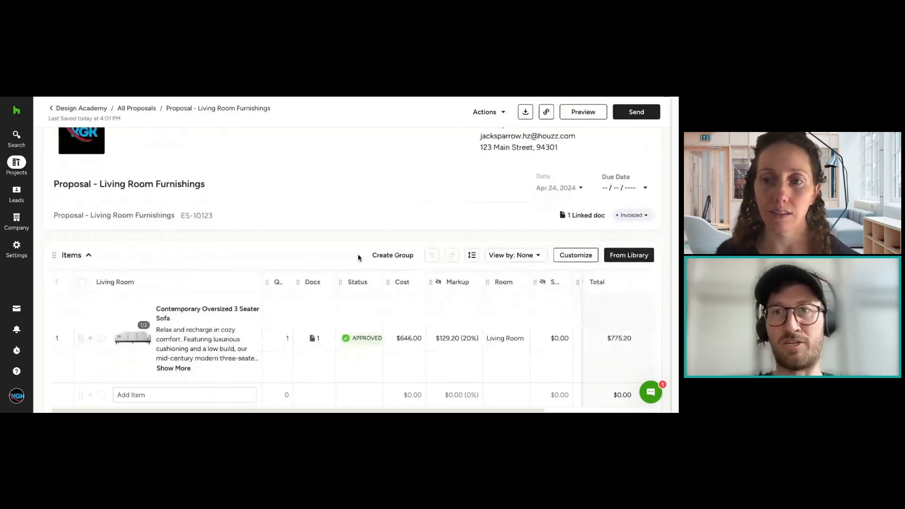
left_click(567, 114)
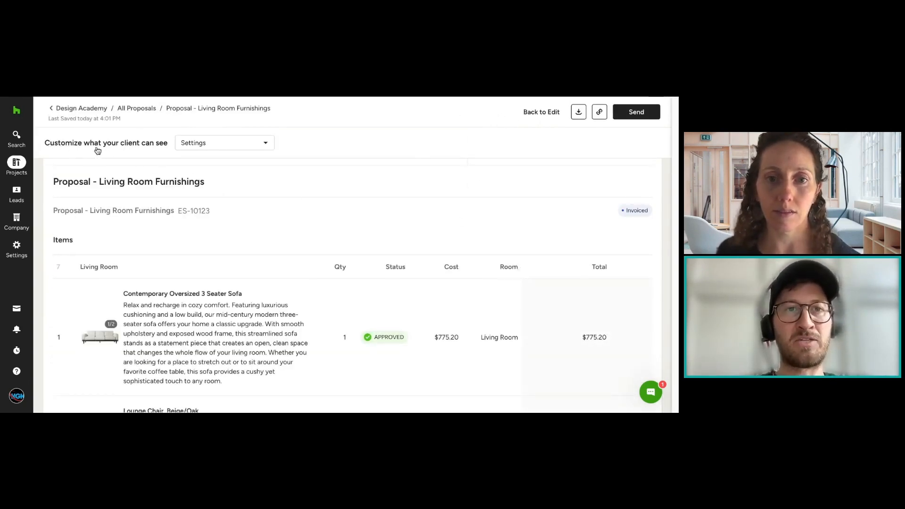
left_click(210, 143)
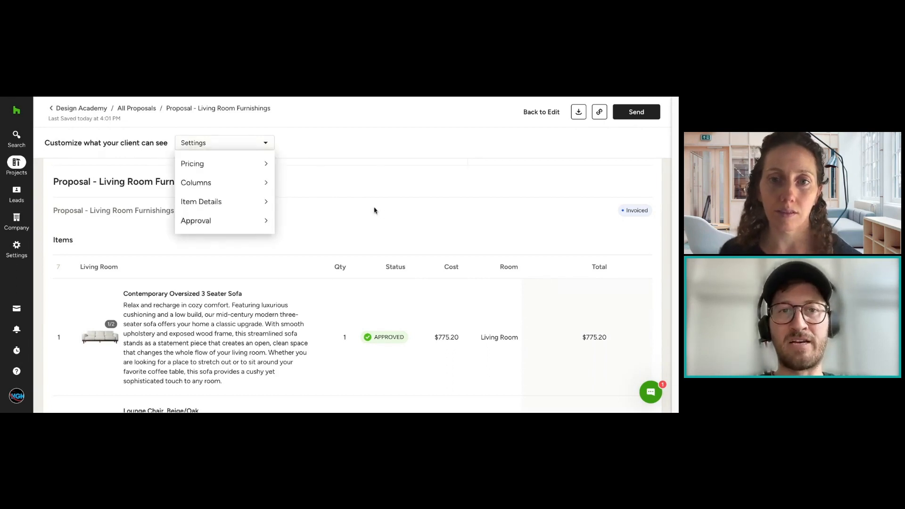
mouse_move(244, 171)
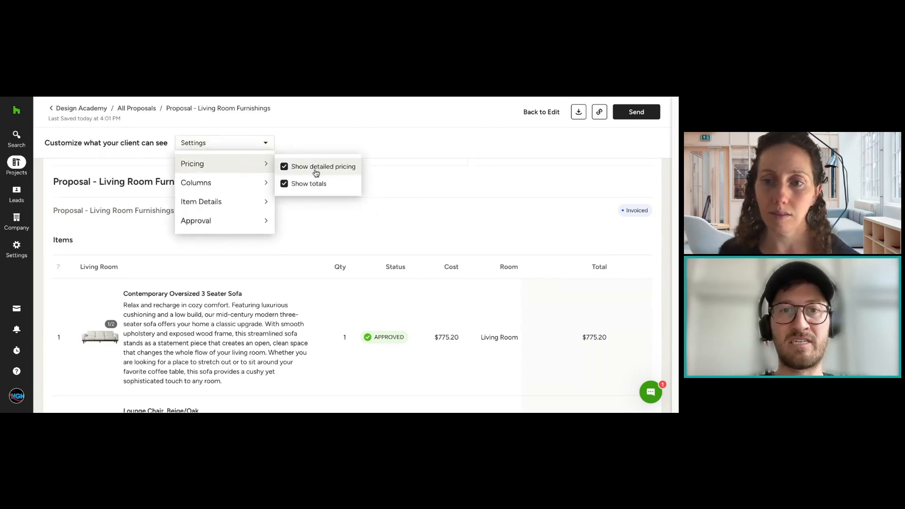
Step: Hide the item descriptions in the client's view of the proposal and show them again
mouse_move(255, 205)
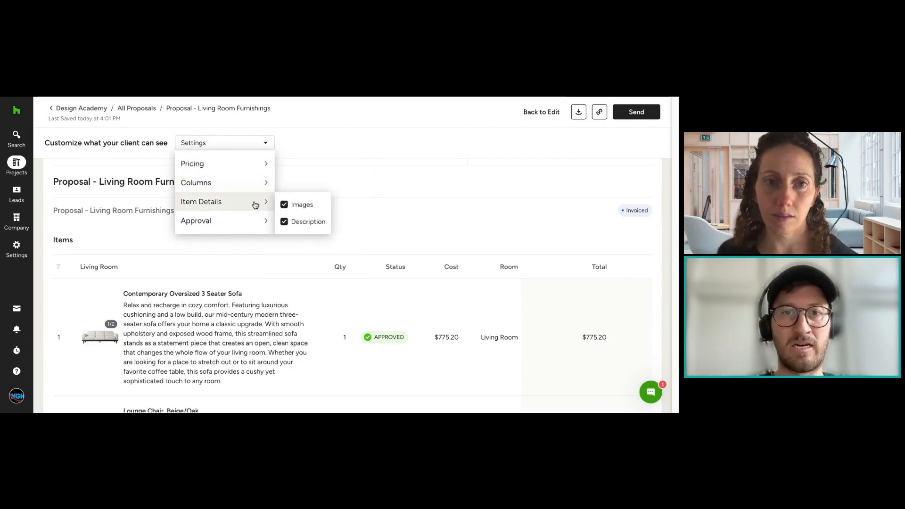
left_click(292, 224)
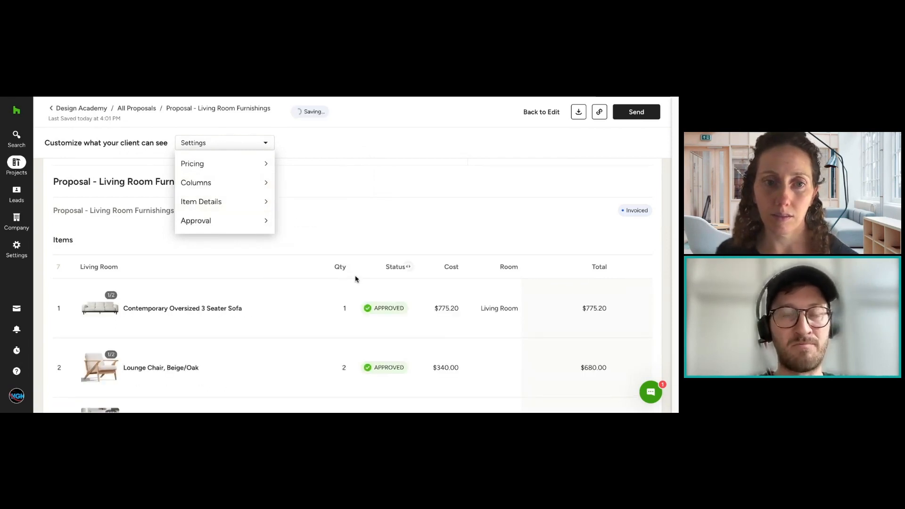
mouse_move(247, 206)
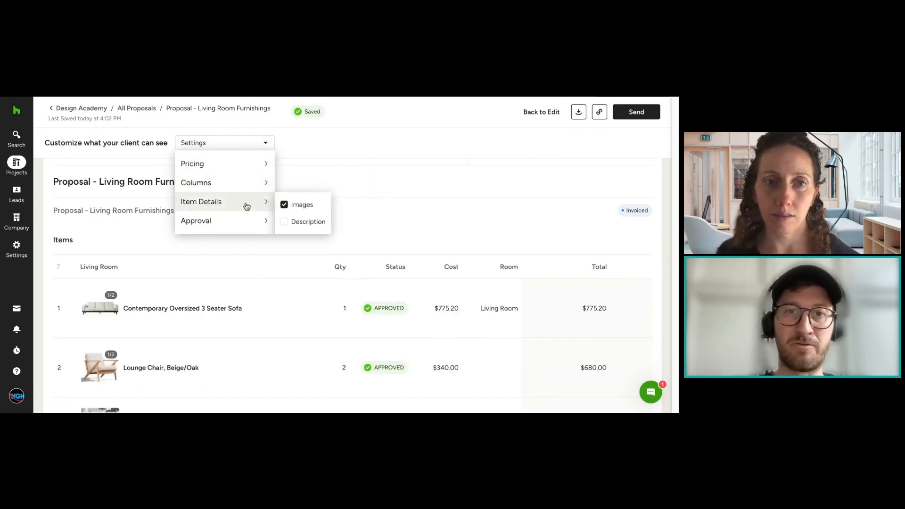
left_click(284, 221)
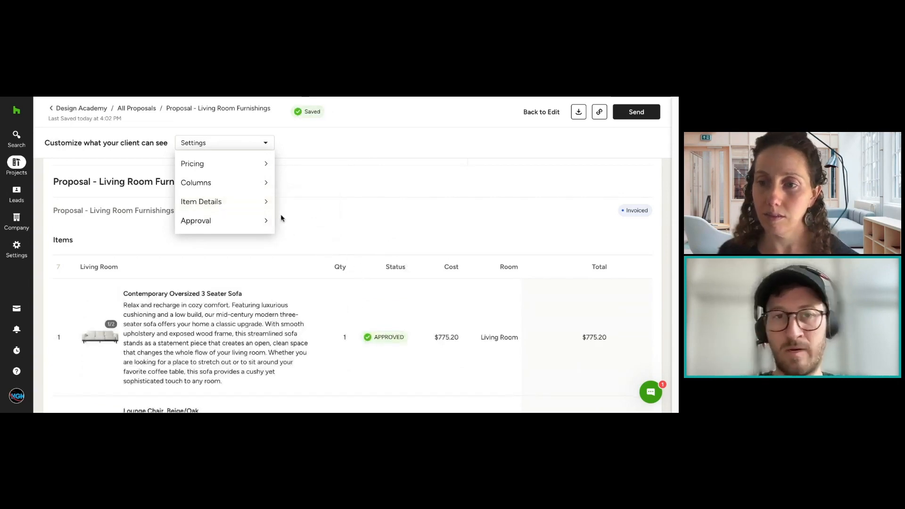
Step: Toggle the proposal's electronic signature option off and back on, and disable approval per line item
mouse_move(263, 220)
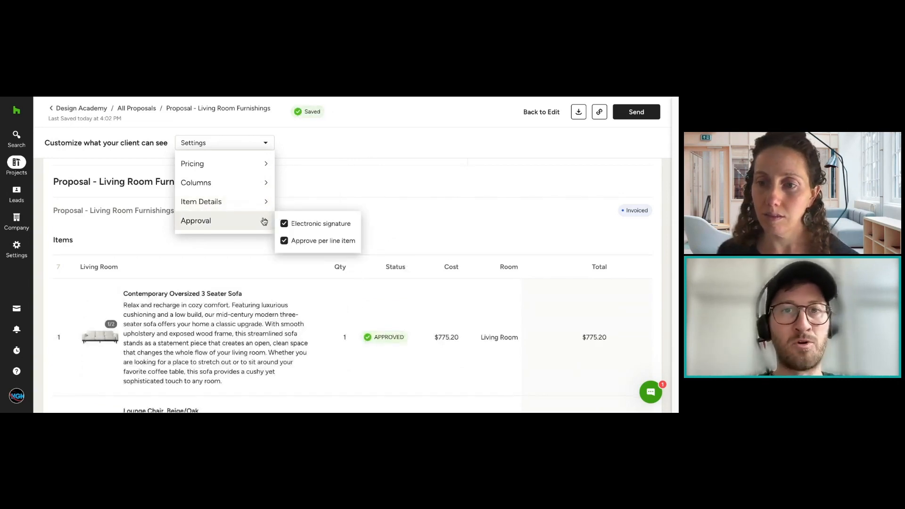
left_click(297, 224)
left_click(298, 227)
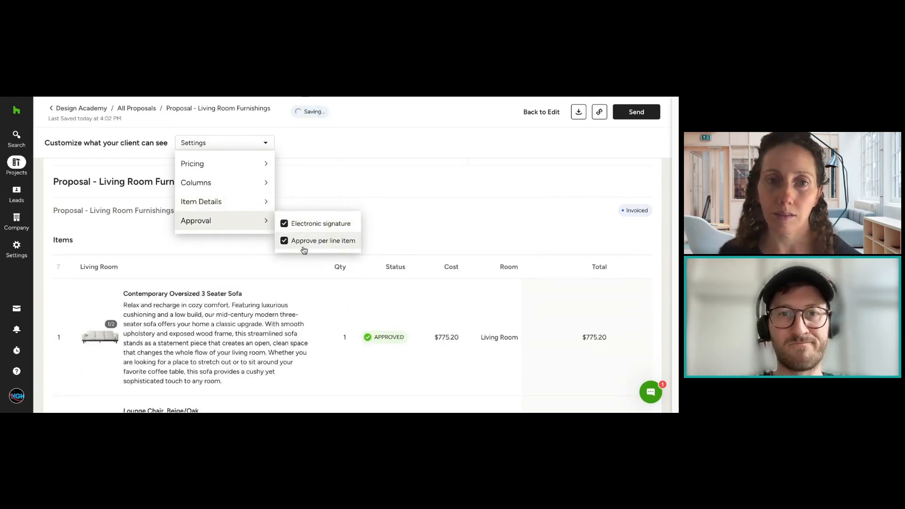
left_click(331, 241)
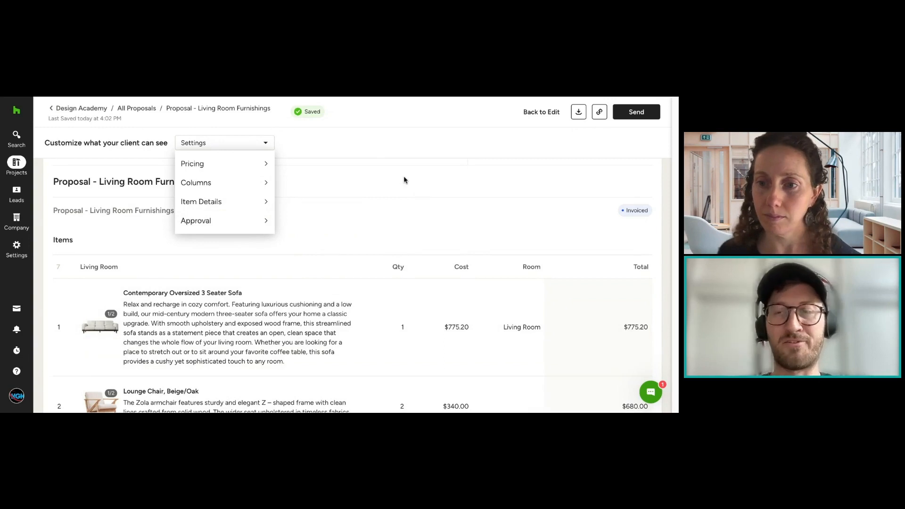
Step: Show the Markup column in the client's view of the proposal and hide it again
mouse_move(249, 197)
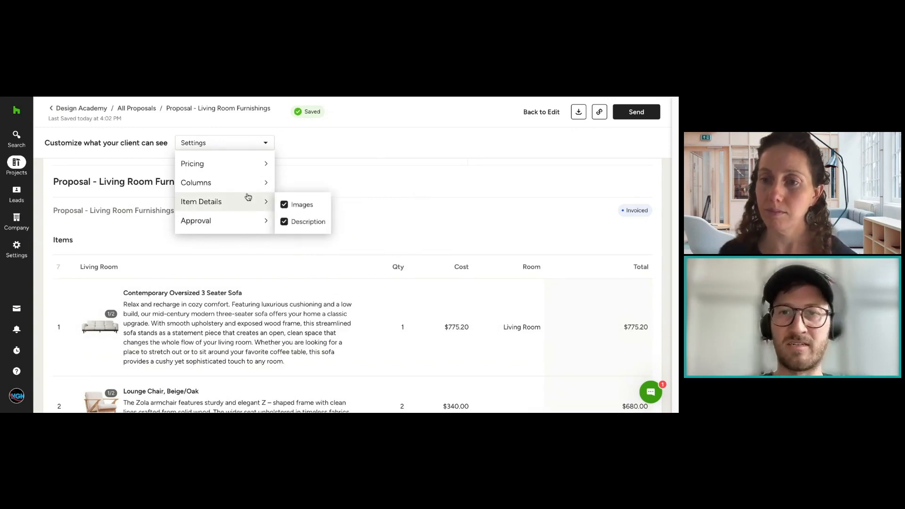
mouse_move(249, 223)
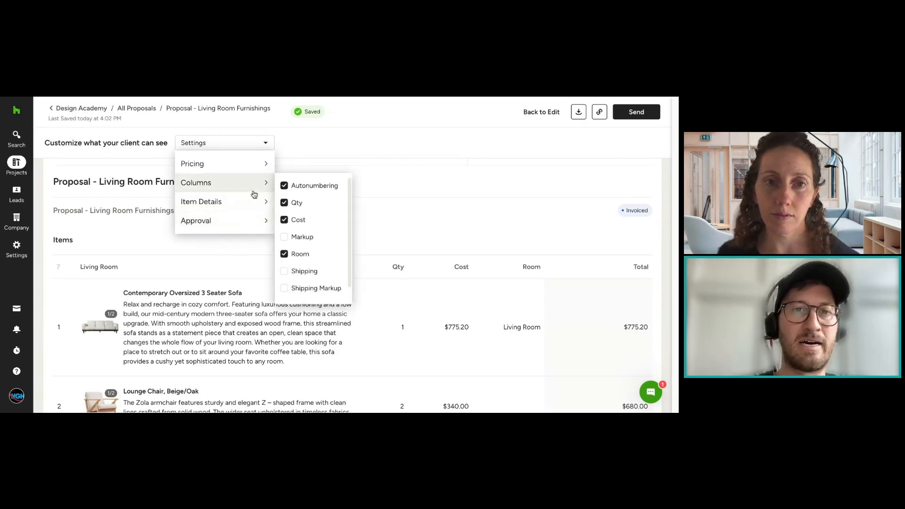
scroll(314, 192, "down", 1)
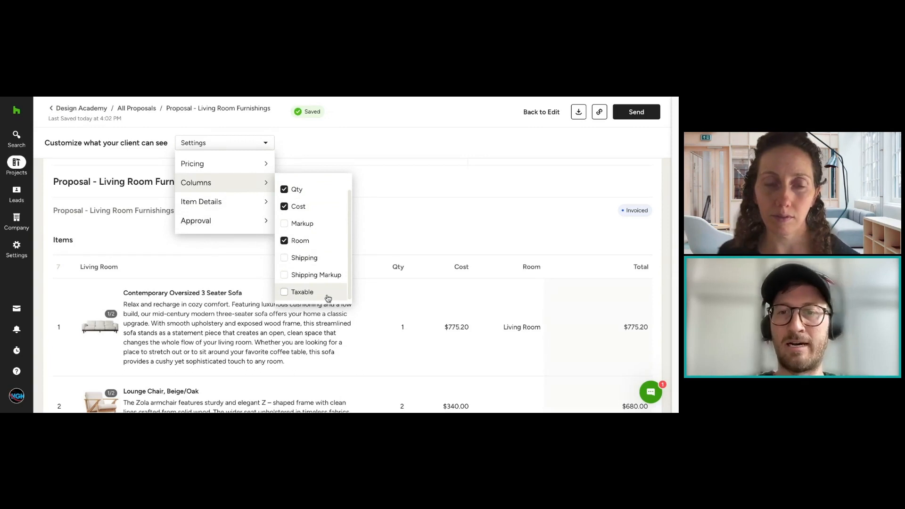
left_click(313, 227)
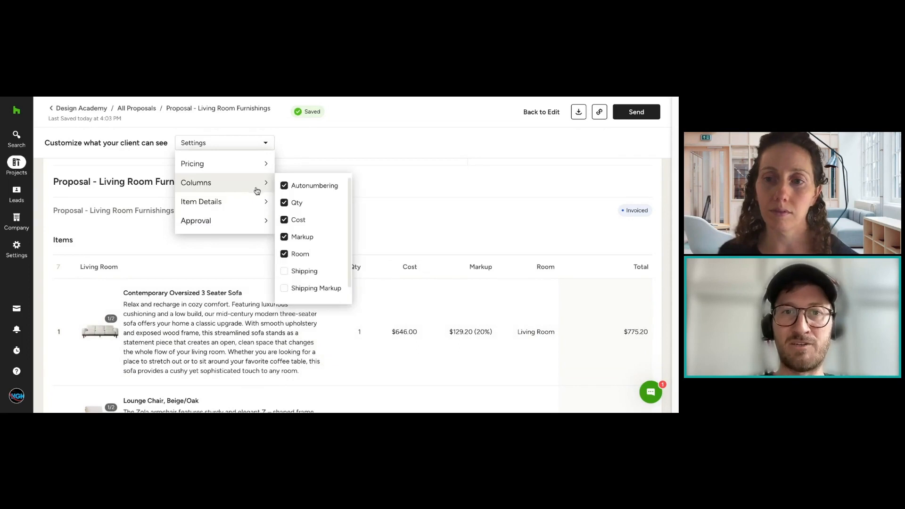
left_click(298, 235)
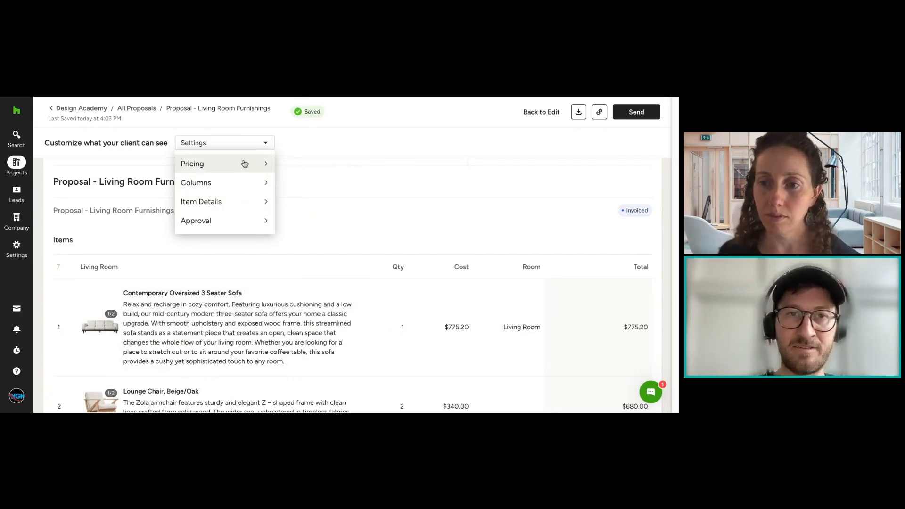
Step: Turn detailed pricing off and back on in the client's view and review the line items' cost and total columns
mouse_move(238, 164)
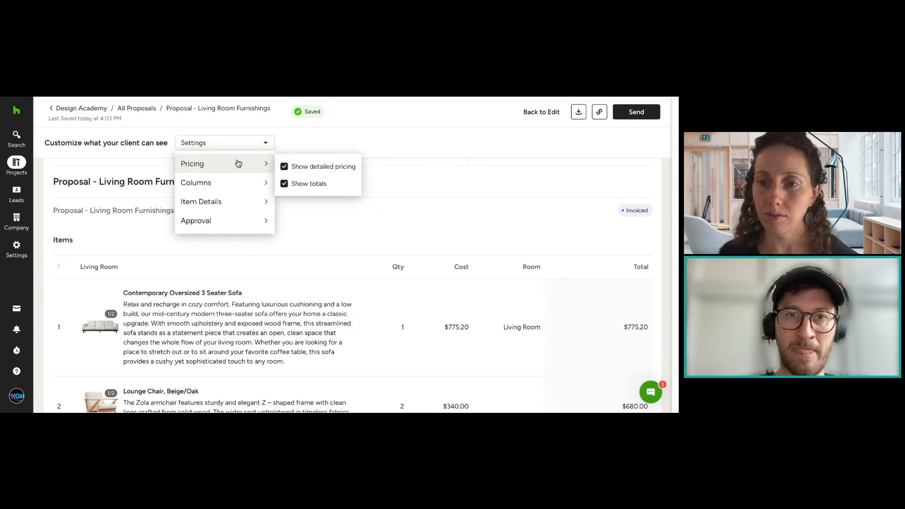
left_click(297, 166)
left_click(297, 166)
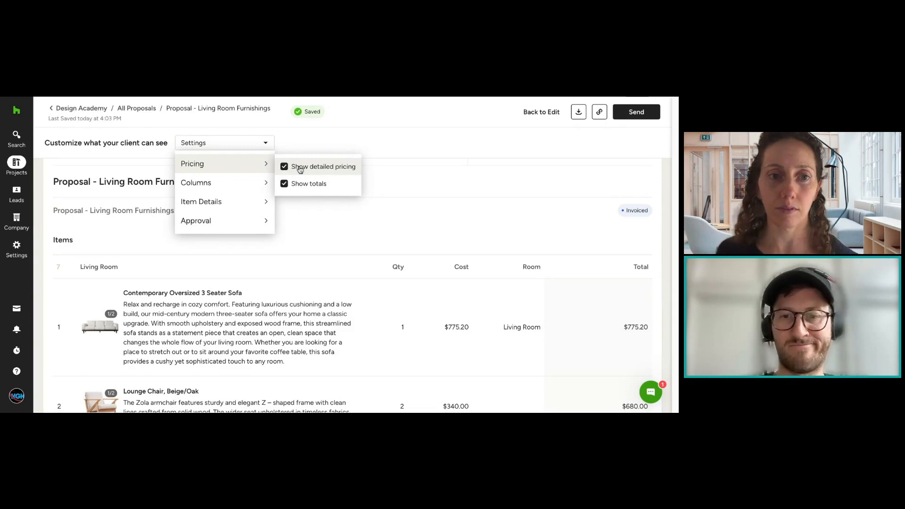
left_click(300, 169)
left_click(299, 168)
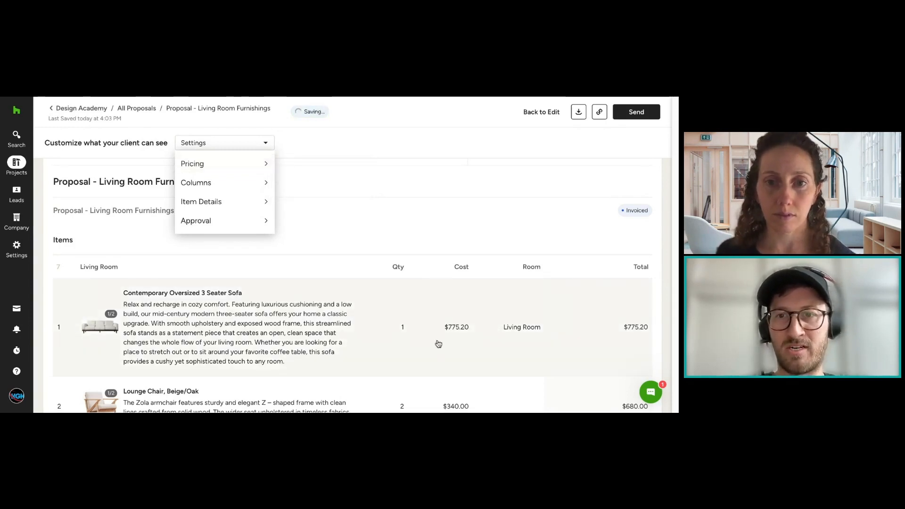
scroll(471, 330, "down", 1)
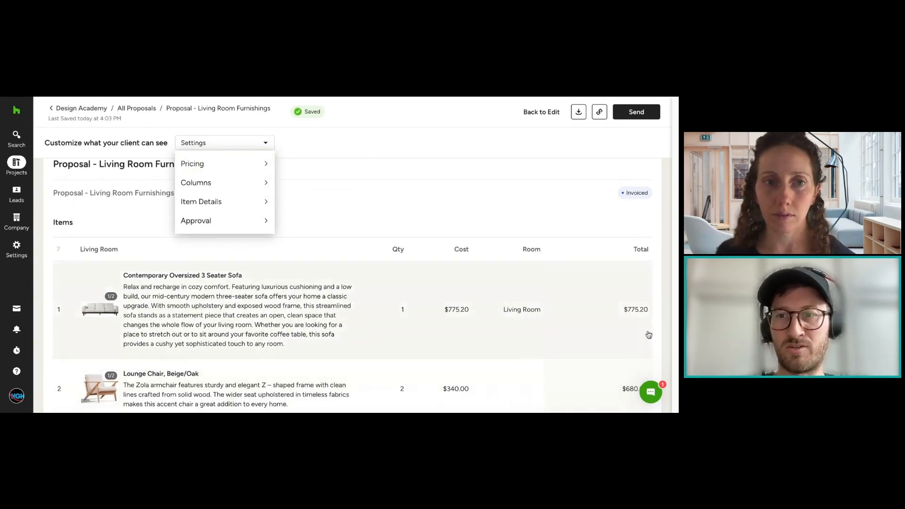
scroll(642, 314, "down", 1)
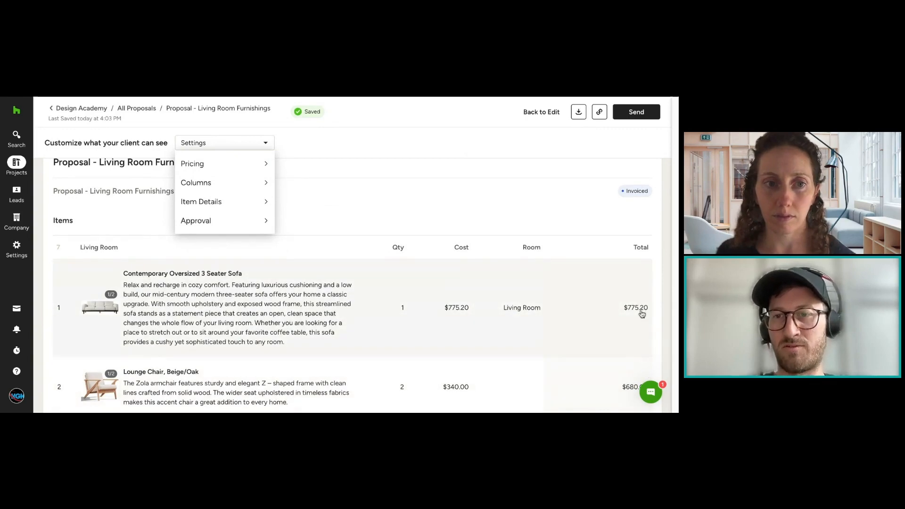
Step: Review the client's view of the proposal from its line items down to the payments, terms and signature sections
triple_click(463, 161)
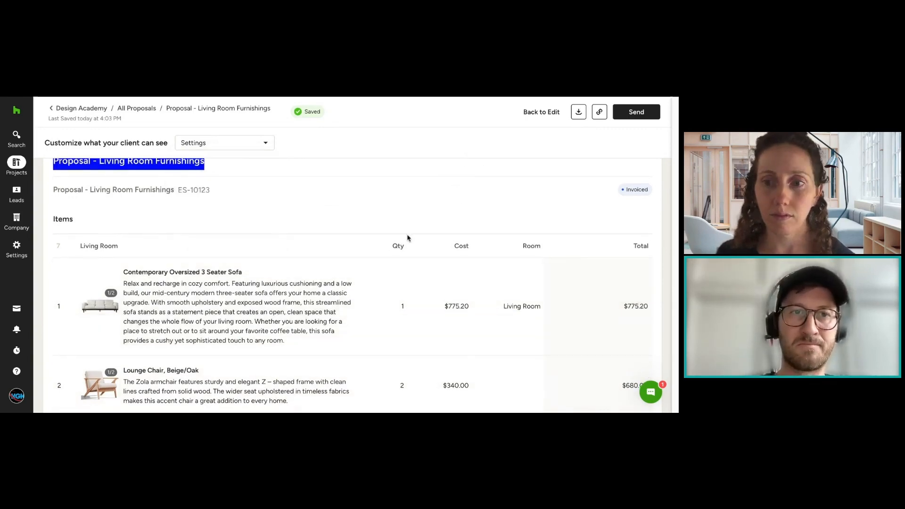
scroll(408, 239, "down", 20)
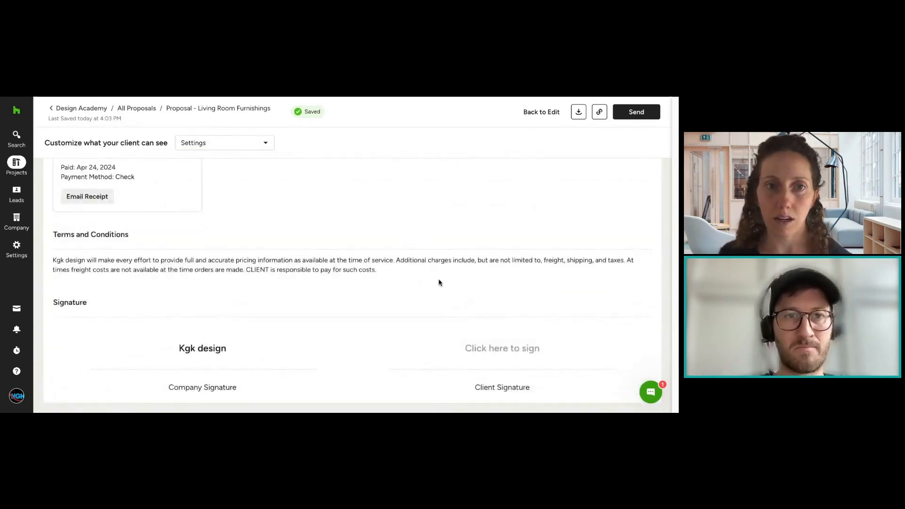
scroll(439, 281, "up", 3)
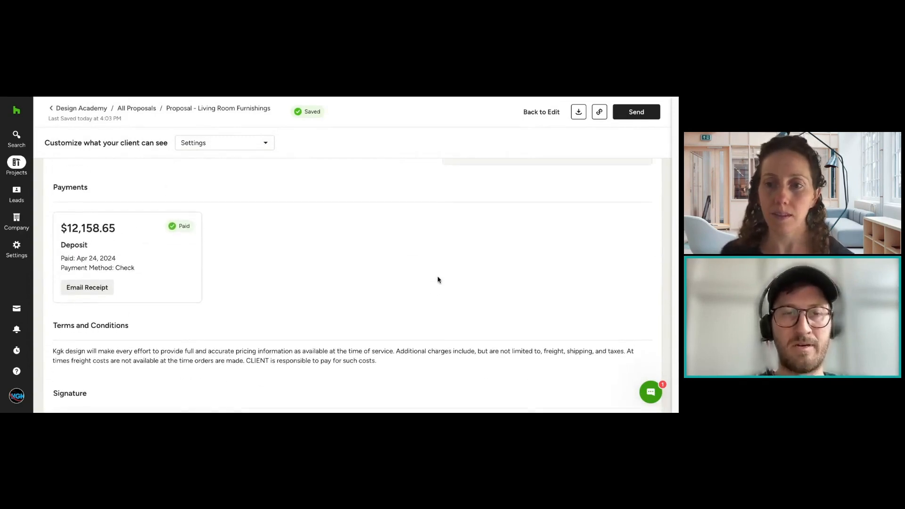
scroll(437, 280, "down", 3)
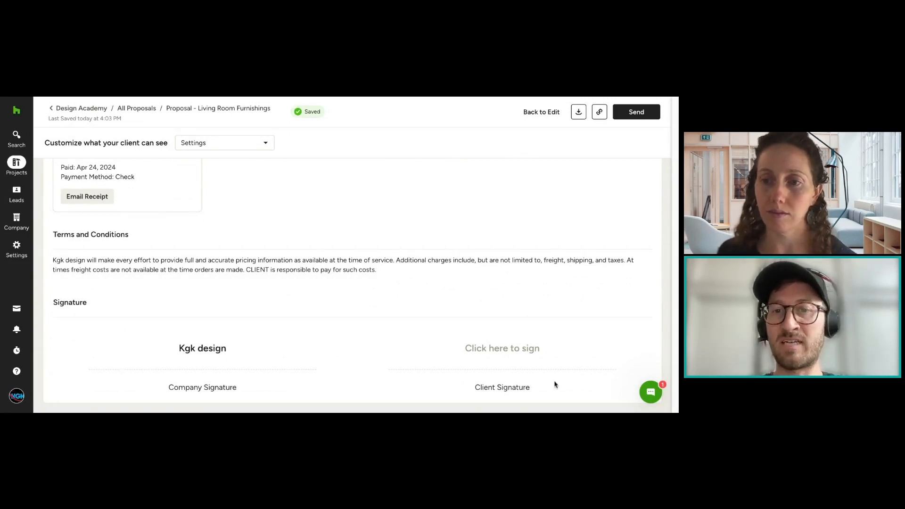
scroll(522, 360, "up", 6)
scroll(189, 307, "down", 3)
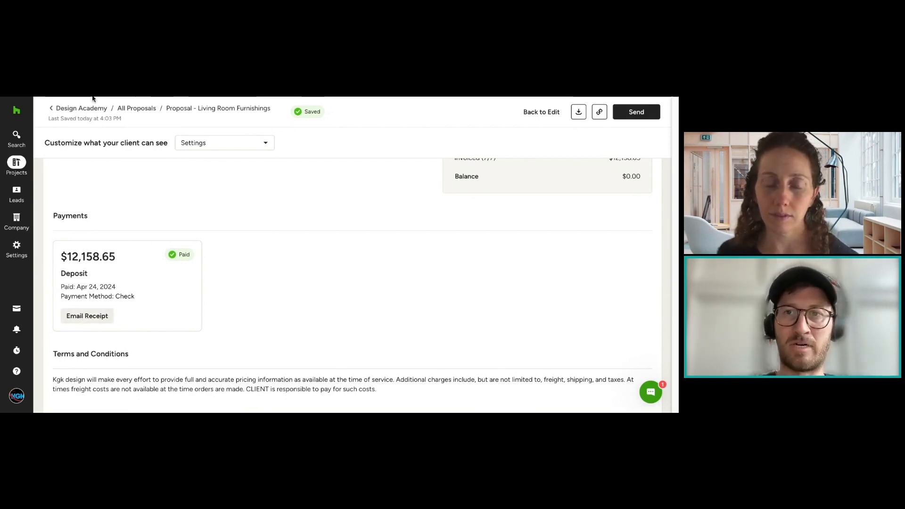
Step: Leave the proposal's client preview and go to the Design Academy project's Retainers & Credits
left_click(541, 112)
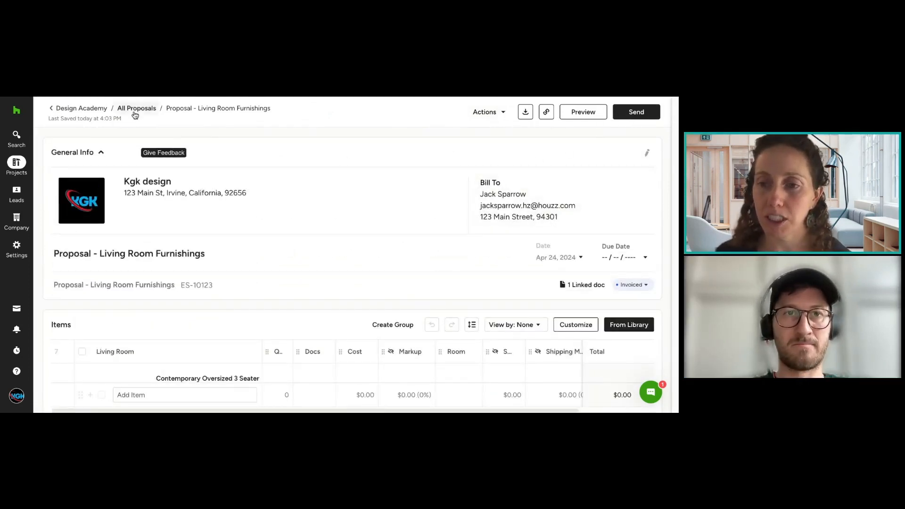
left_click(78, 108)
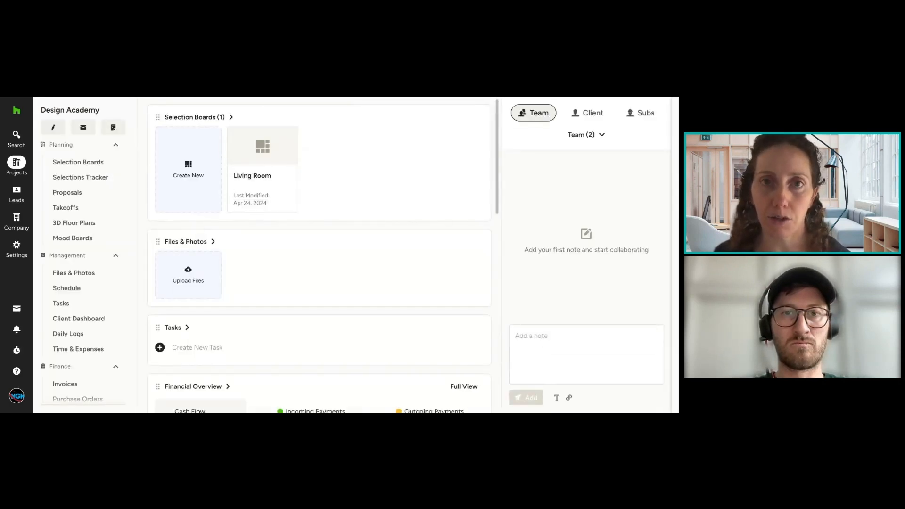
scroll(116, 241, "down", 2)
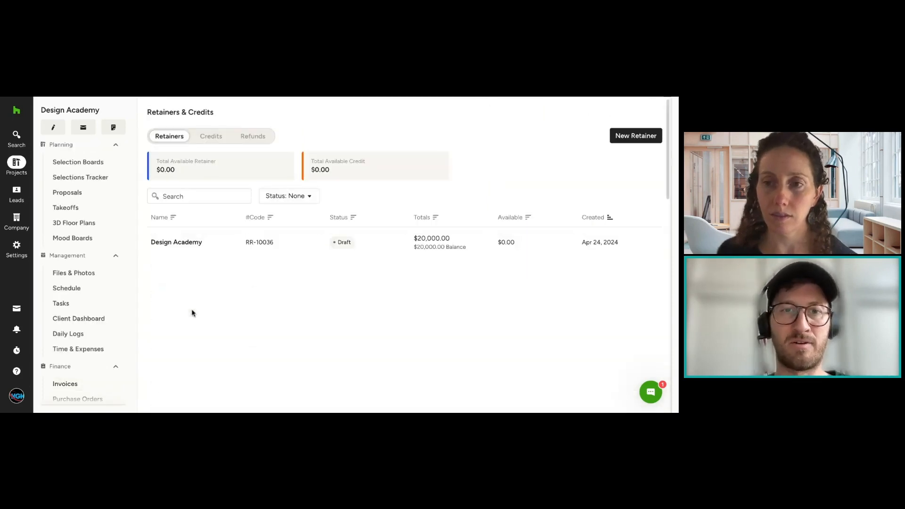
Step: Open the Design Academy retainer and log its $20,000 payment with Check as the payment method
left_click(466, 240)
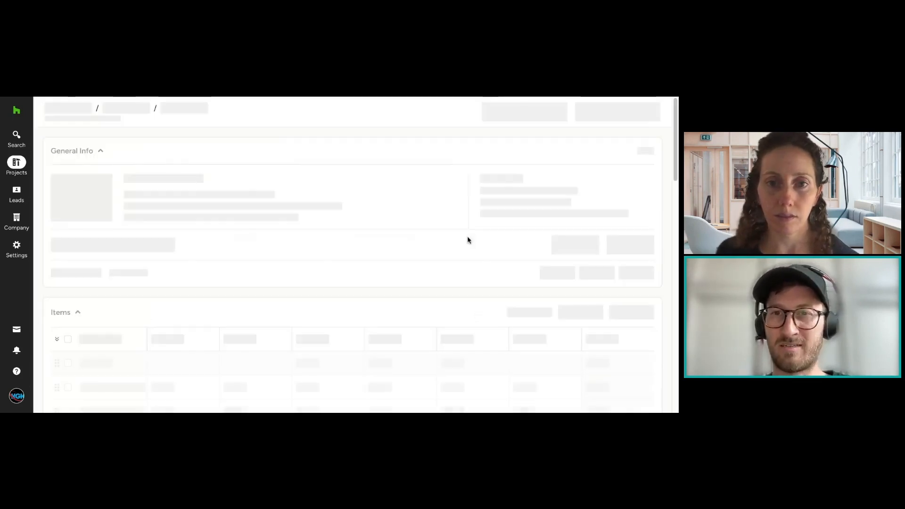
scroll(452, 269, "down", 4)
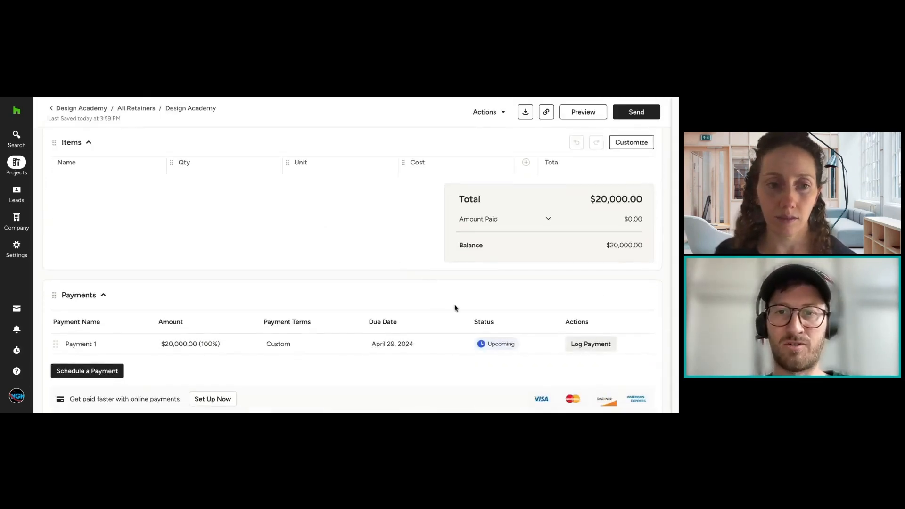
scroll(453, 302, "down", 4)
left_click(576, 168)
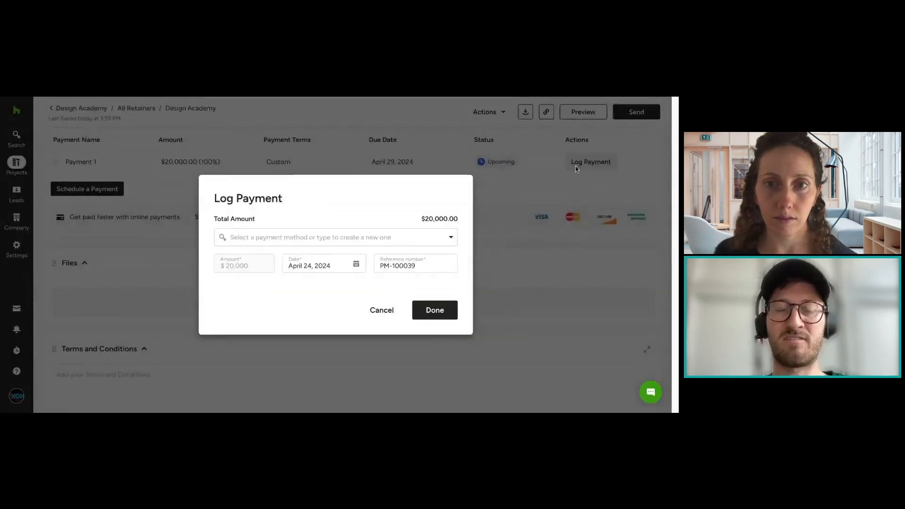
left_click(288, 240)
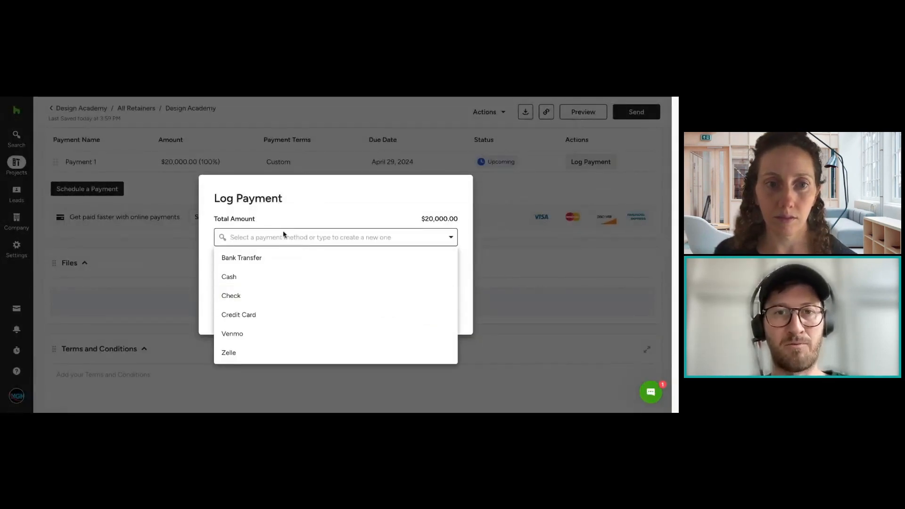
left_click(265, 296)
left_click(429, 312)
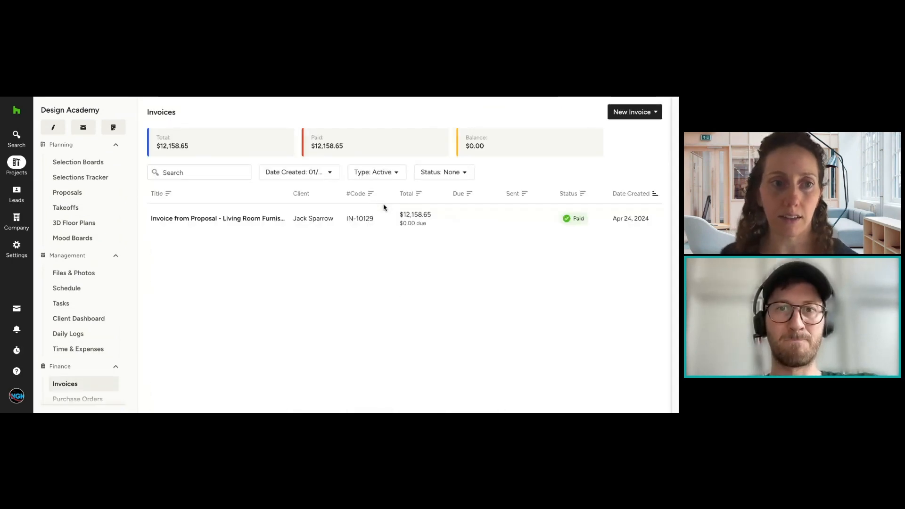
Step: Open the invoice made from the Living Room Furnishings proposal and review its line items, totals and payment
left_click(230, 221)
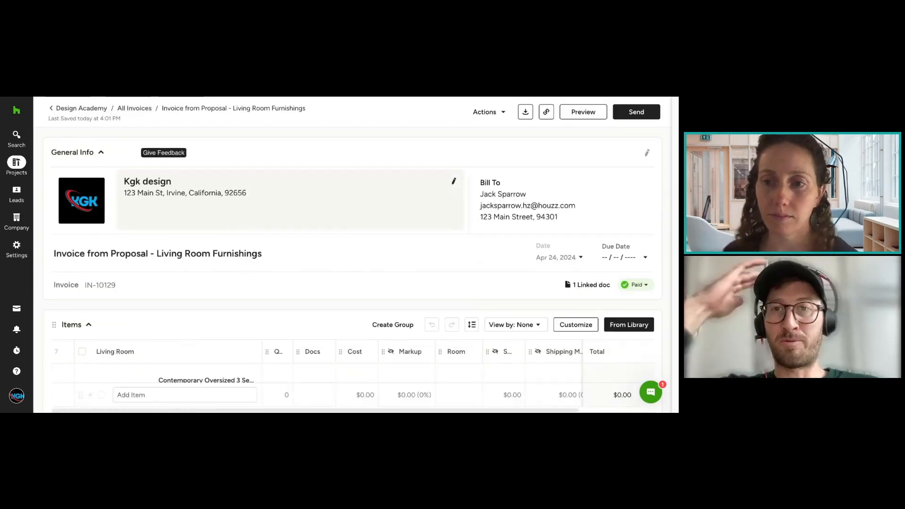
left_click(481, 112)
left_click(385, 135)
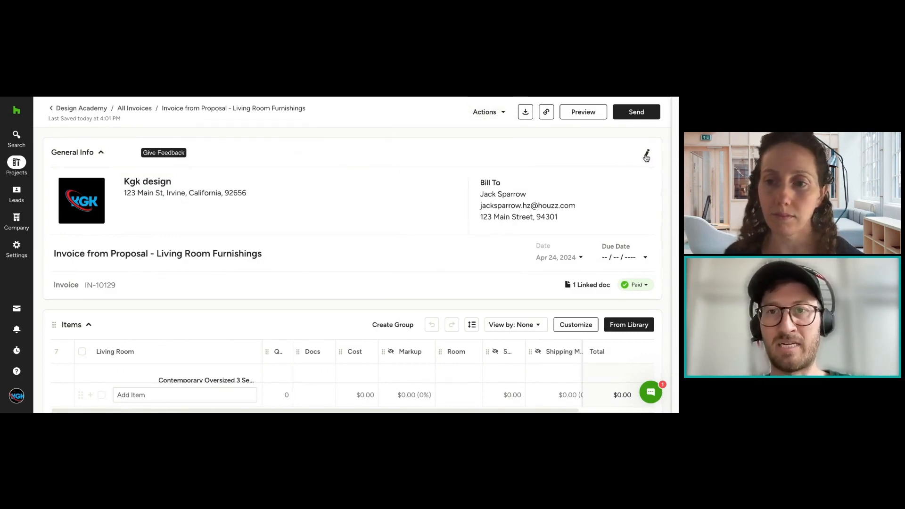
scroll(513, 202, "down", 2)
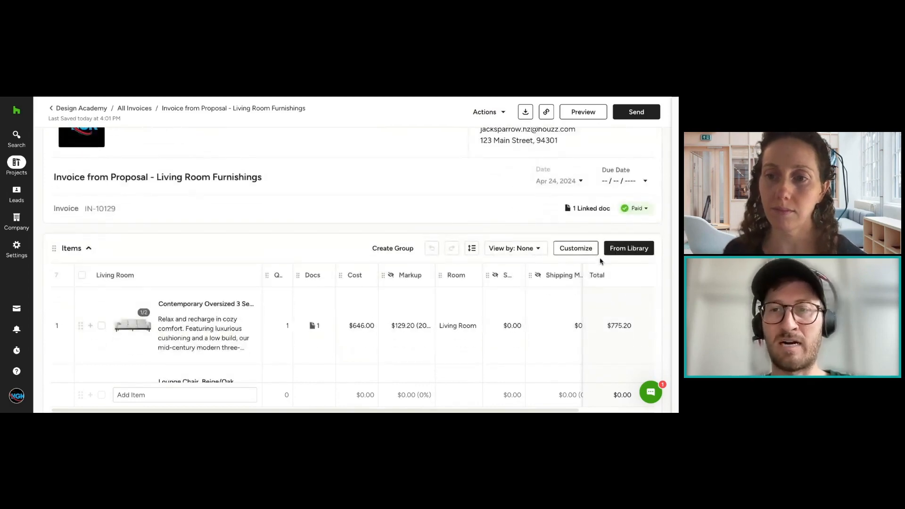
scroll(639, 244, "down", 6)
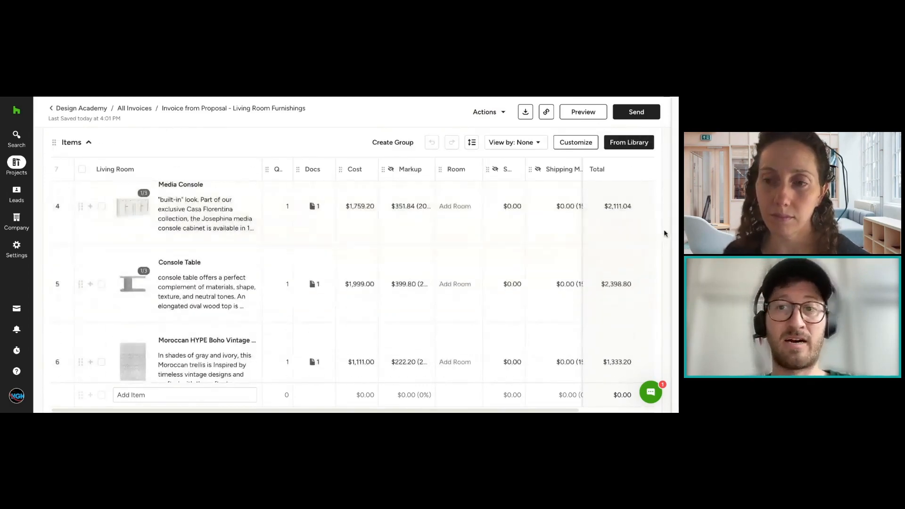
scroll(665, 234, "down", 8)
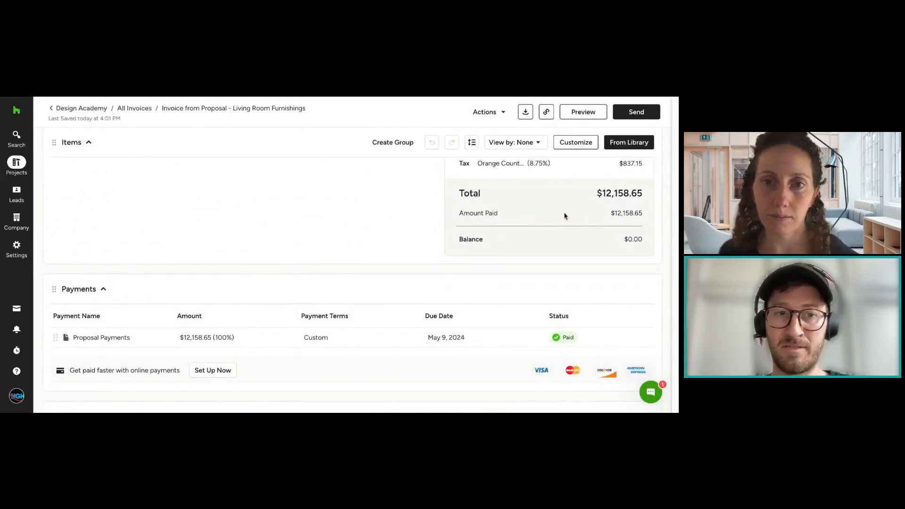
scroll(565, 216, "down", 2)
Step: Review the invoice's files, terms and memo sections and the payment entries in its activity stream
scroll(302, 233, "down", 4)
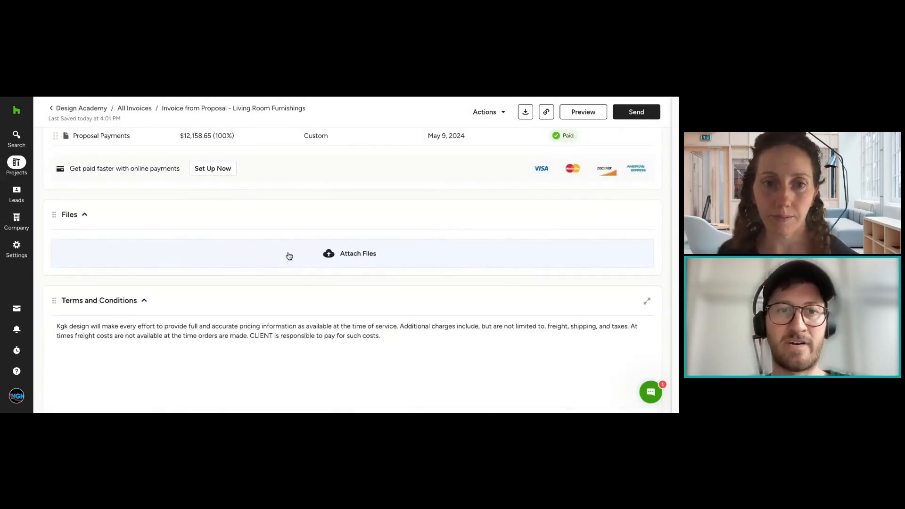
scroll(289, 256, "down", 4)
scroll(182, 291, "down", 3)
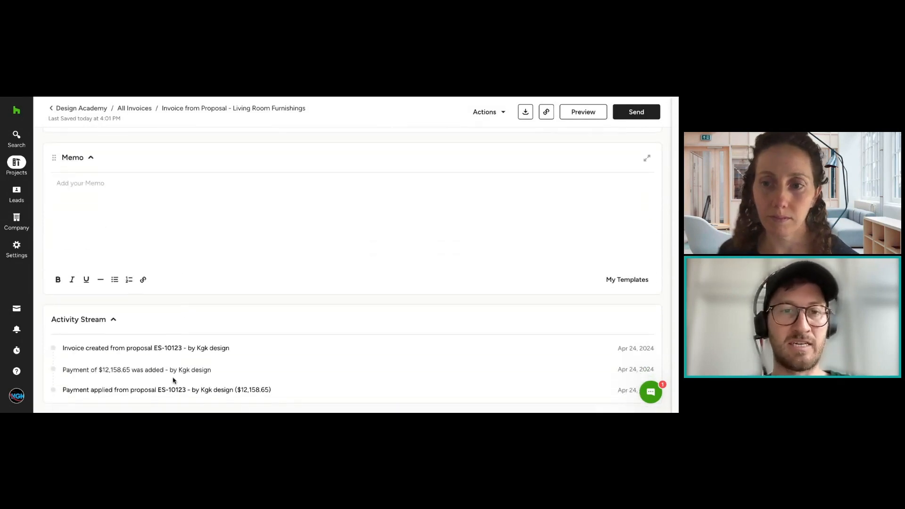
left_click_drag(277, 390, 112, 355)
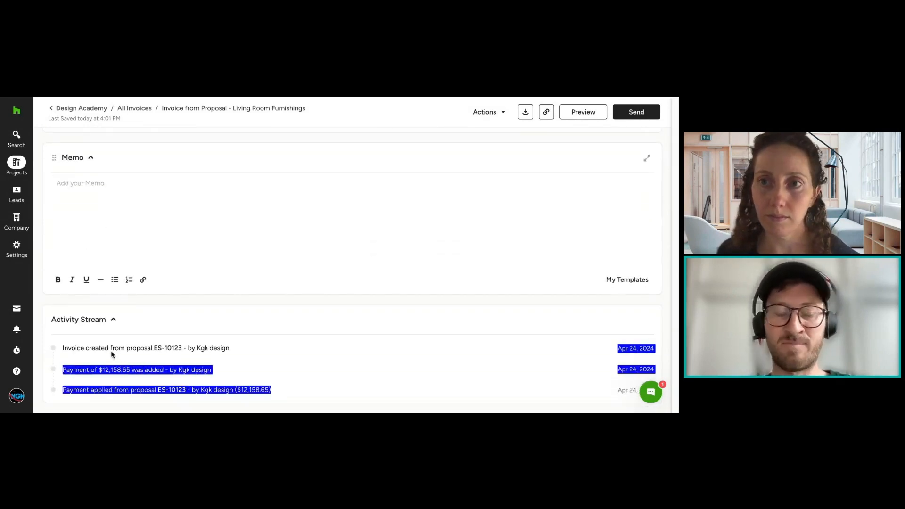
left_click(111, 351)
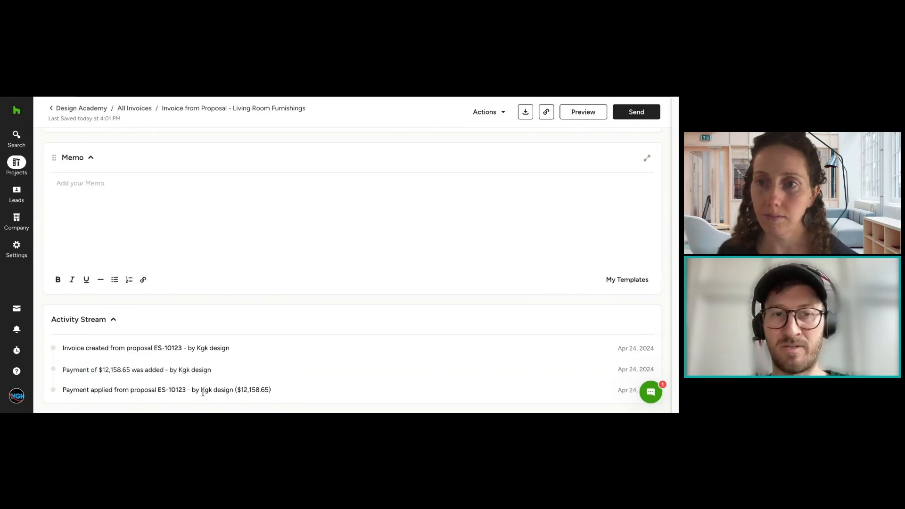
scroll(274, 316, "up", 15)
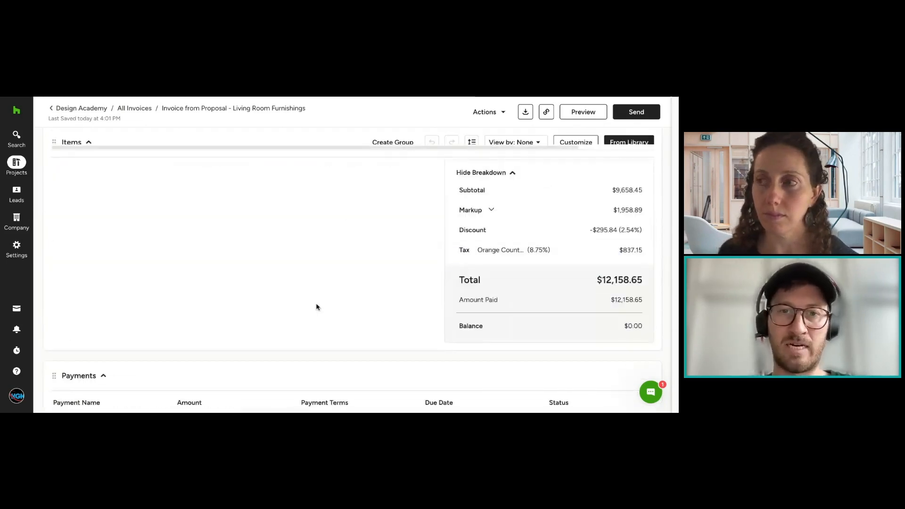
scroll(326, 322, "up", 5)
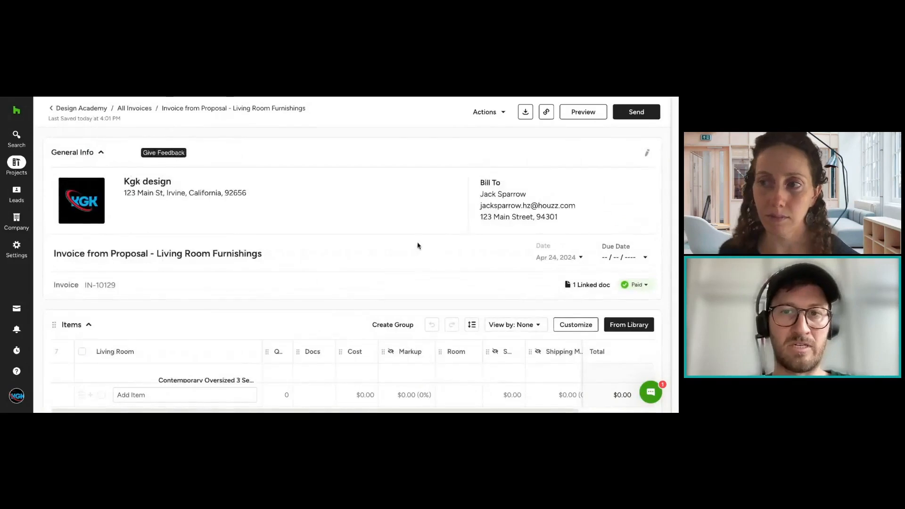
Step: Look over the actions available for the invoice, including creating purchase orders and issuing the invoice
left_click(486, 112)
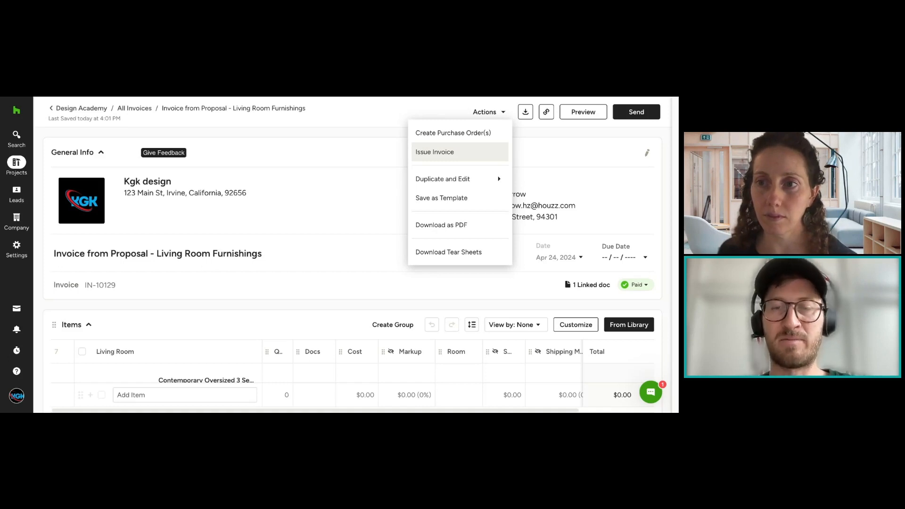
mouse_move(473, 182)
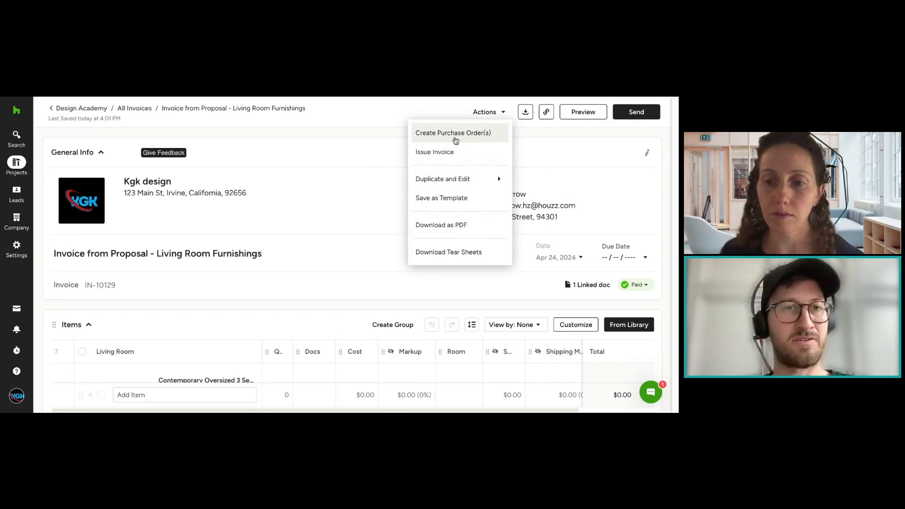
left_click(375, 142)
Step: Browse the services in the library alongside the invoice's line items, then close the library
scroll(449, 157, "down", 4)
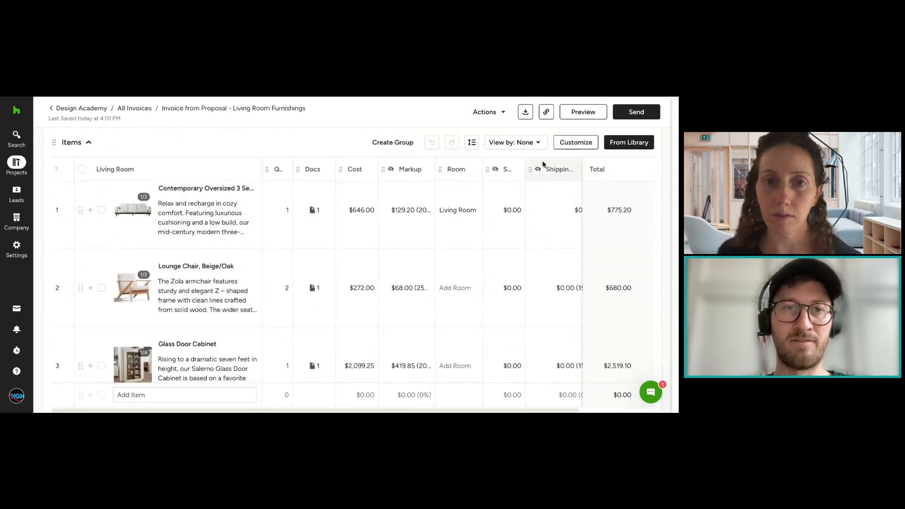
left_click(629, 142)
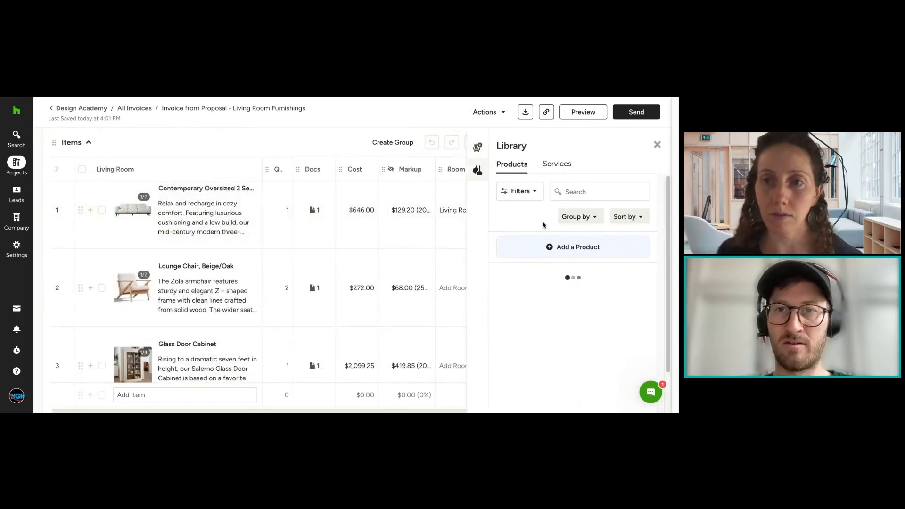
left_click(557, 164)
scroll(365, 312, "down", 2)
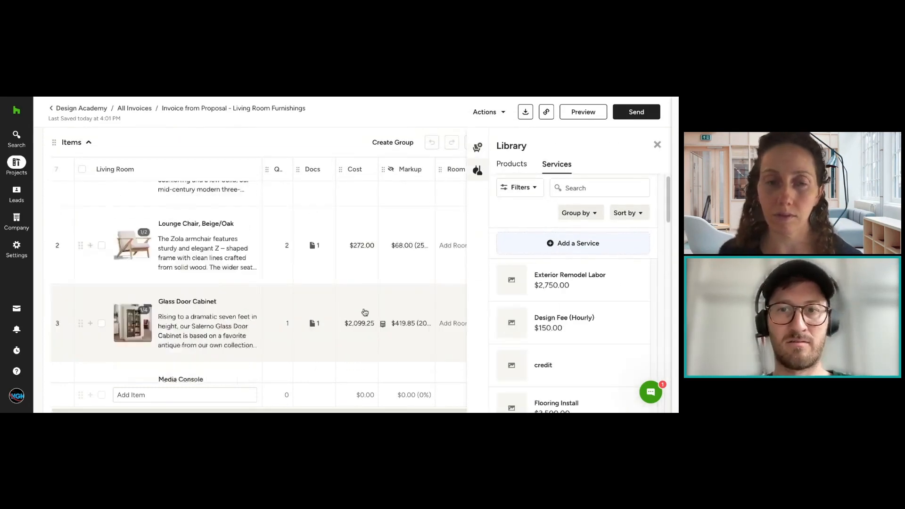
scroll(365, 312, "down", 6)
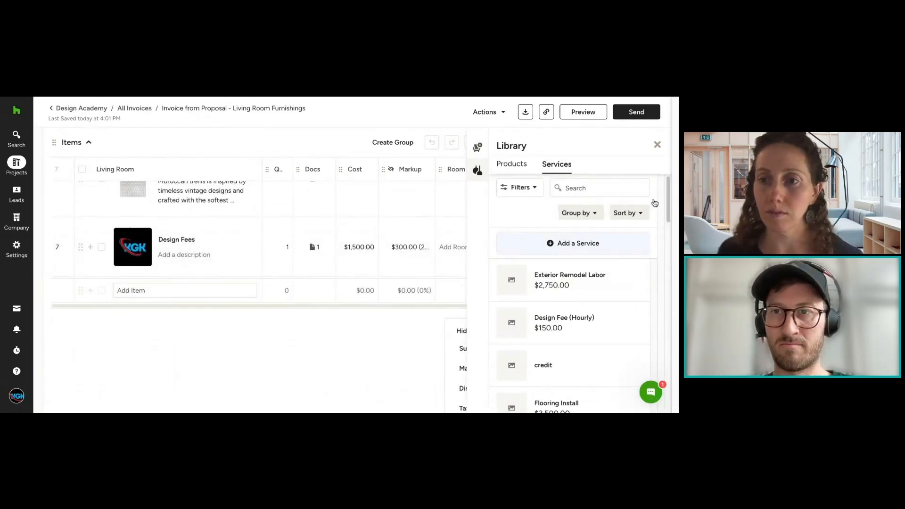
left_click(656, 144)
Step: Set the shipping cost of the Glass Door Cabinet line item on the invoice to $950.00
scroll(555, 302, "right", 2)
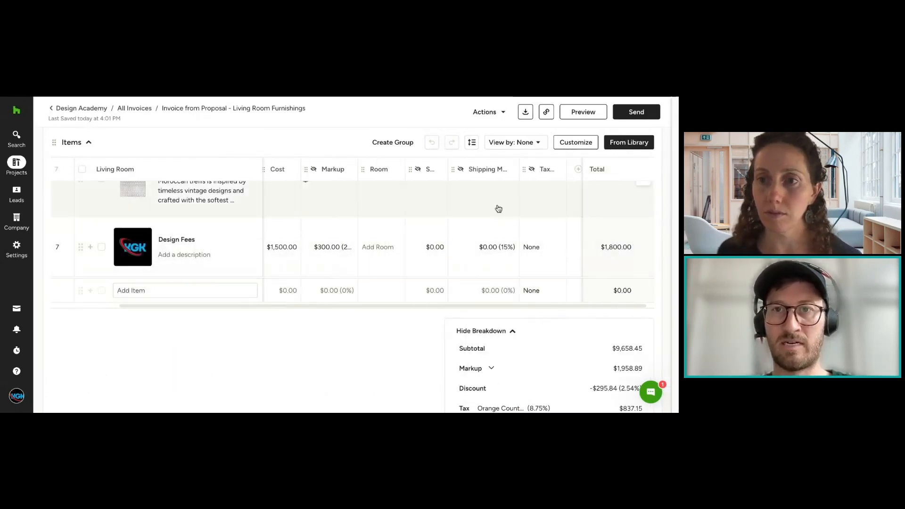
scroll(466, 246, "up", 6)
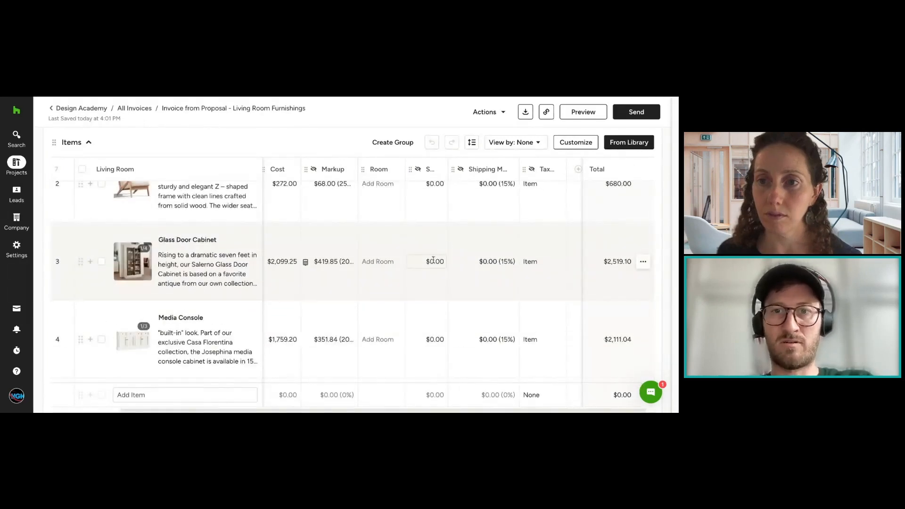
left_click(434, 261)
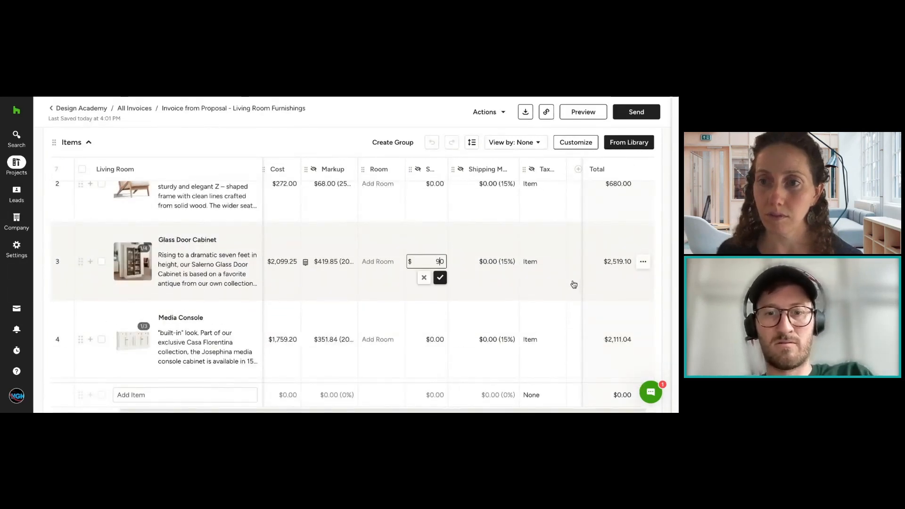
type("95")
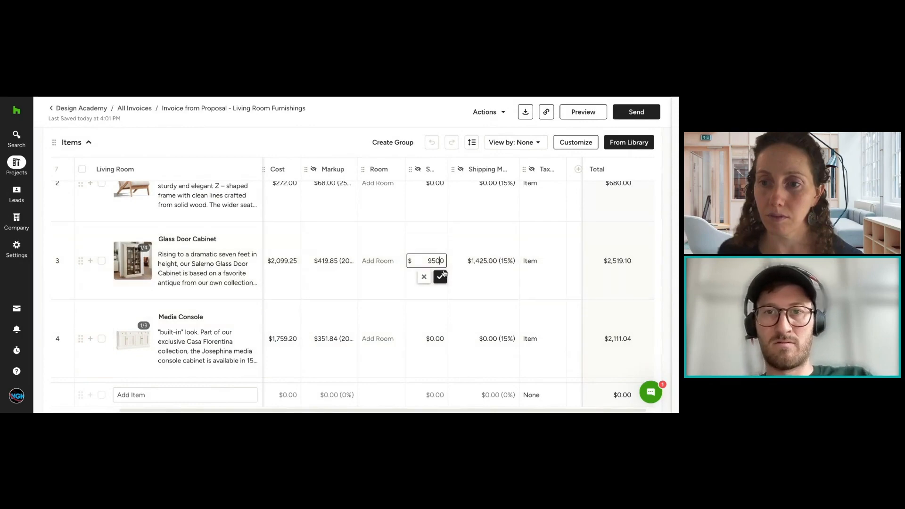
left_click(440, 277)
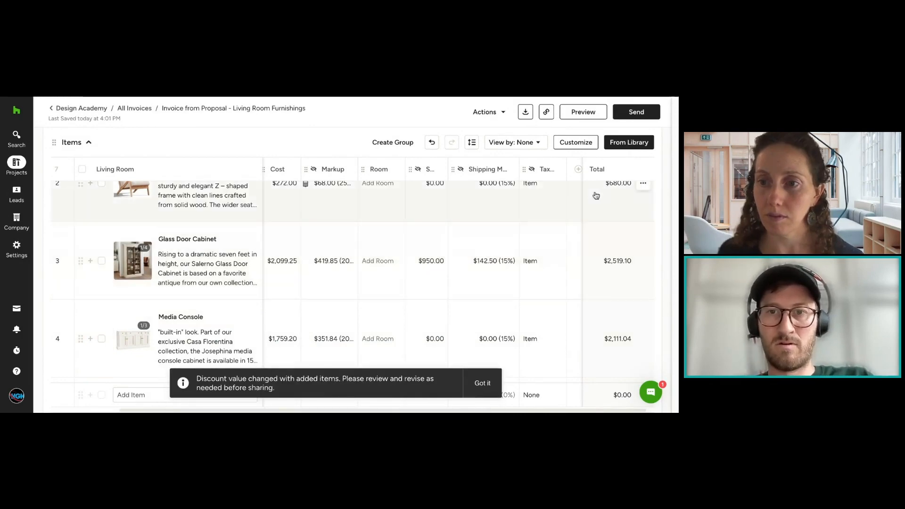
Step: Review the invoice's remaining line items and its cost breakdown, including subtotal, markup, shipping, discount and tax
scroll(653, 241, "down", 2)
scroll(653, 235, "down", 6)
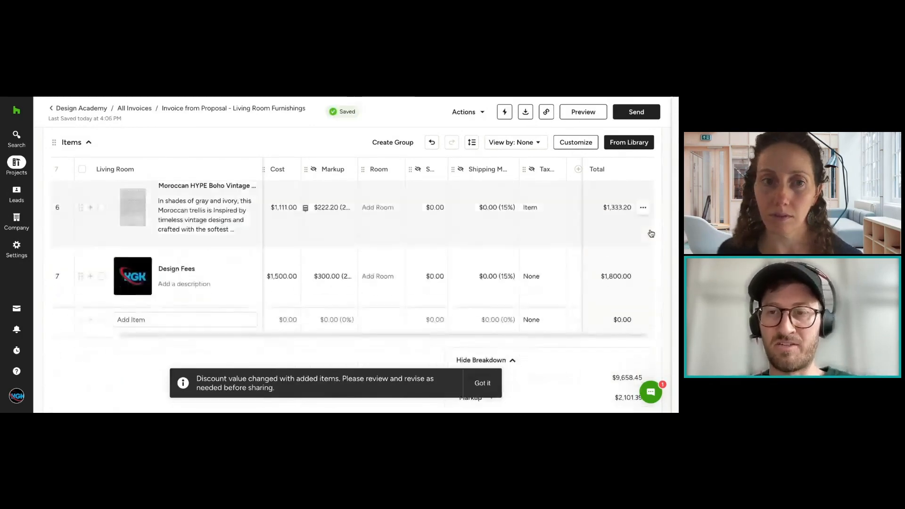
scroll(647, 233, "down", 3)
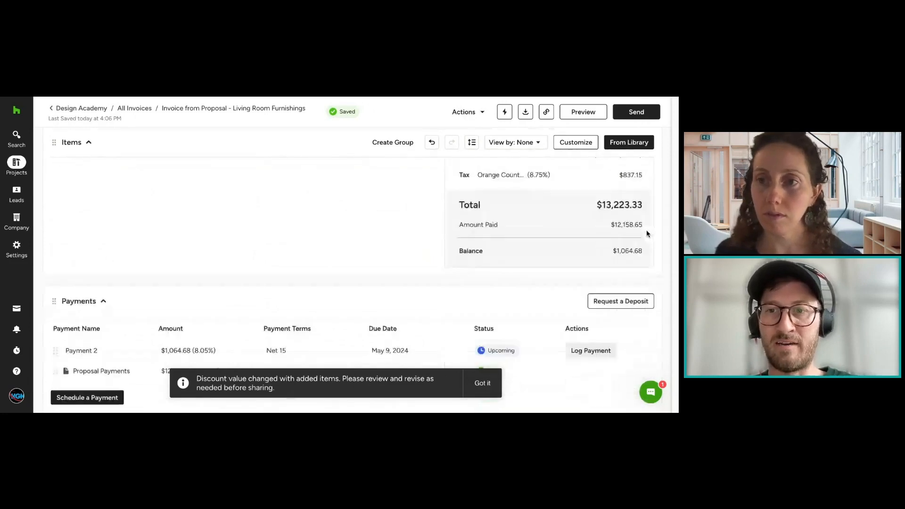
scroll(632, 226, "up", 2)
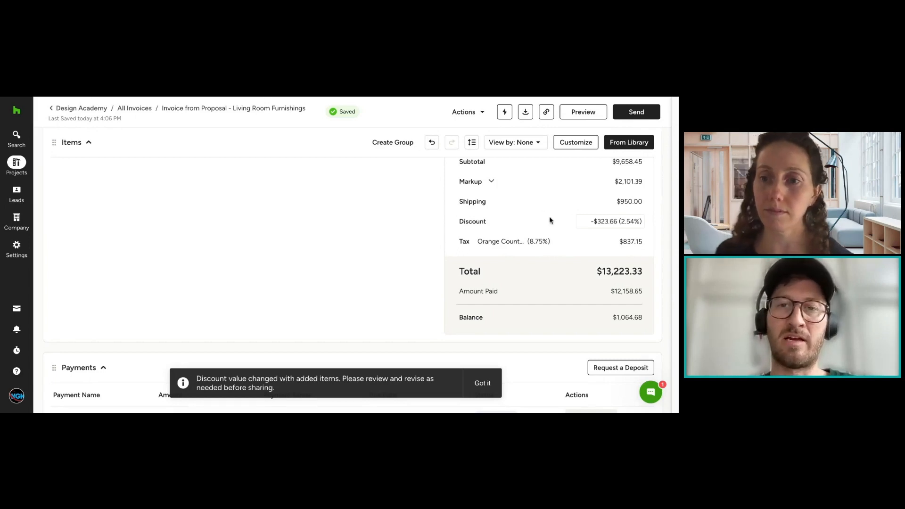
scroll(597, 228, "up", 4)
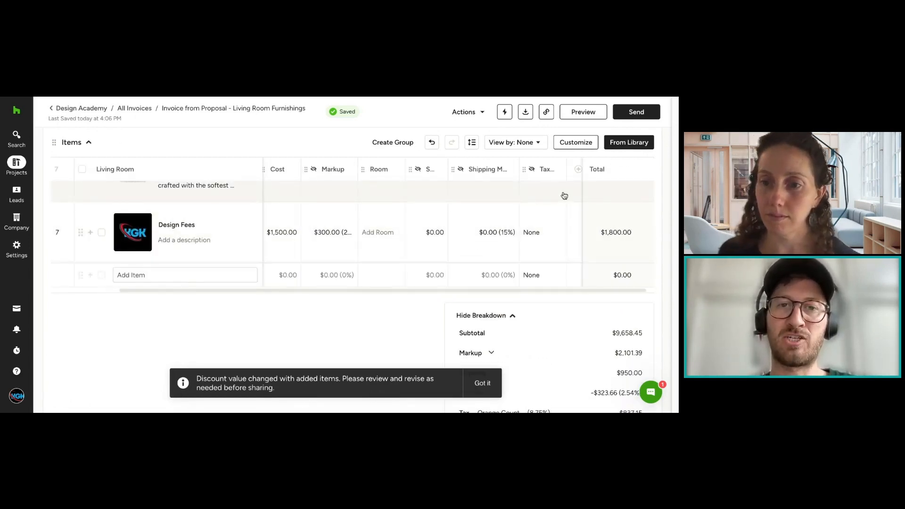
scroll(599, 291, "down", 2)
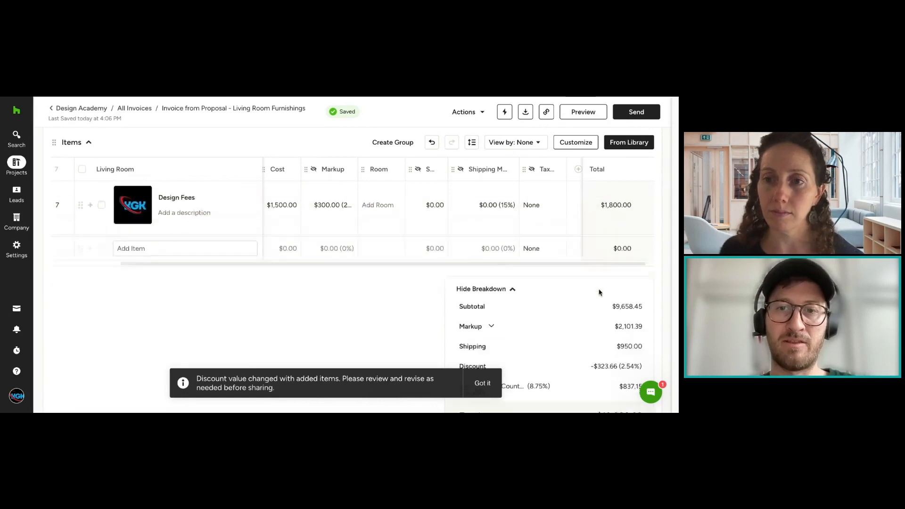
left_click_drag(615, 262, 644, 311)
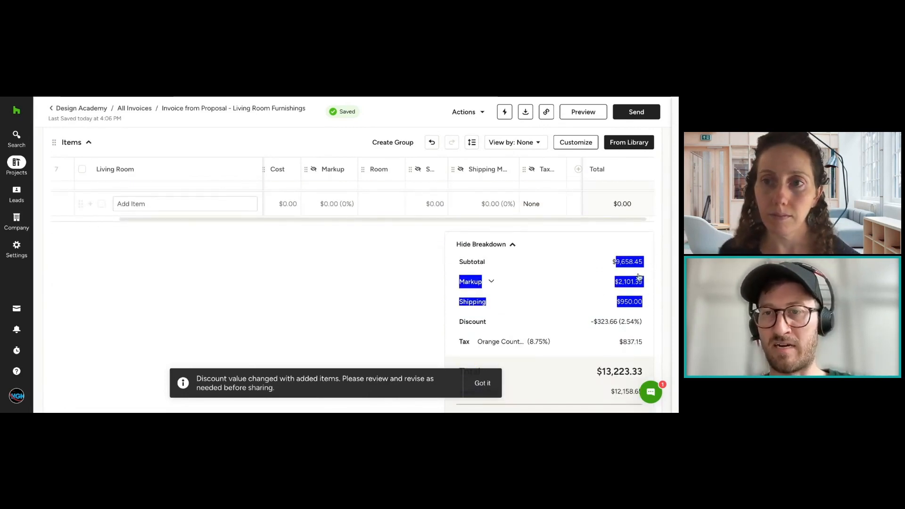
left_click(623, 266)
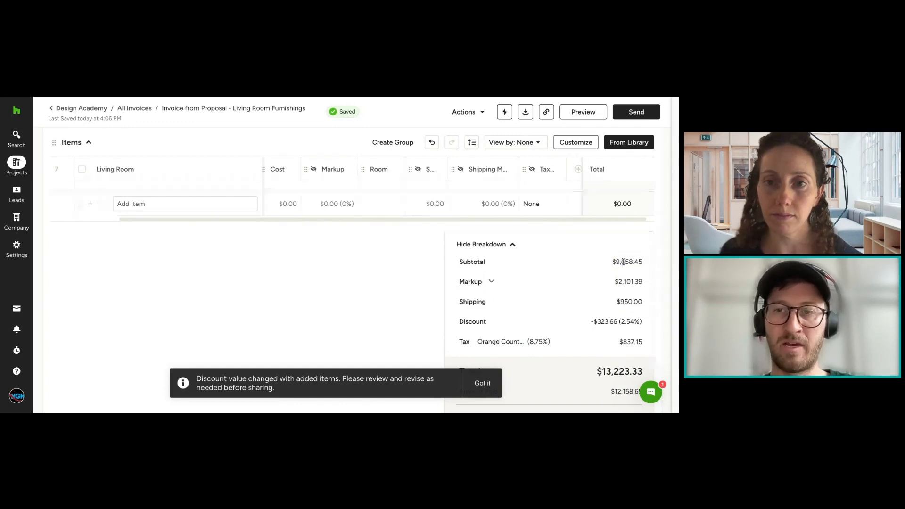
scroll(624, 268, "down", 1)
scroll(624, 269, "down", 1)
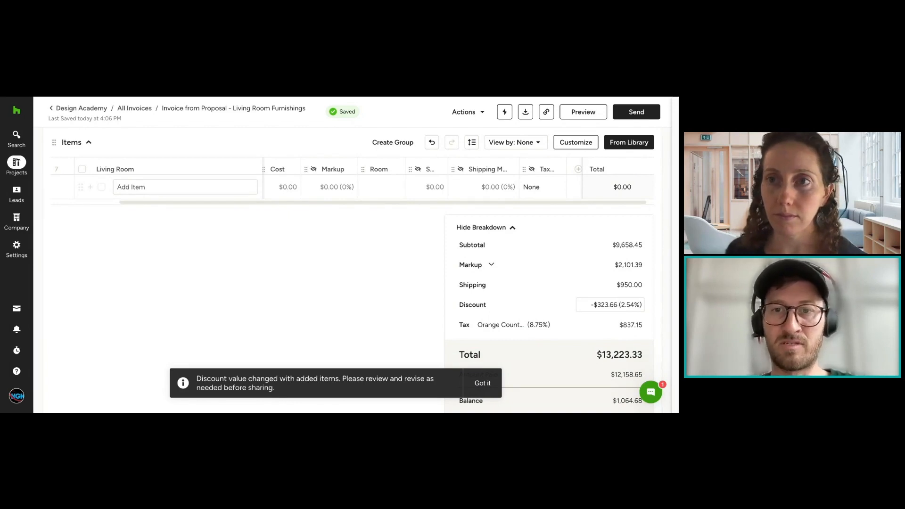
Step: Set the discount in the invoice's cost breakdown to $250
left_click(611, 304)
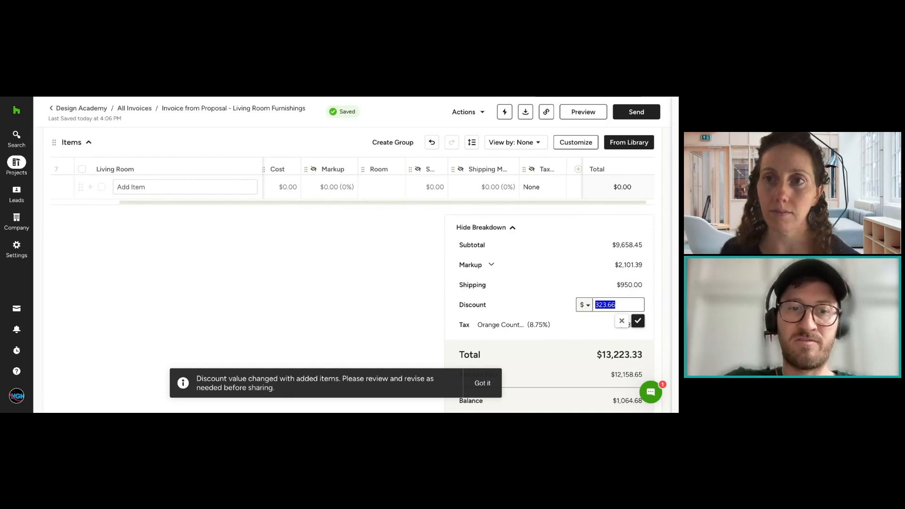
type("250")
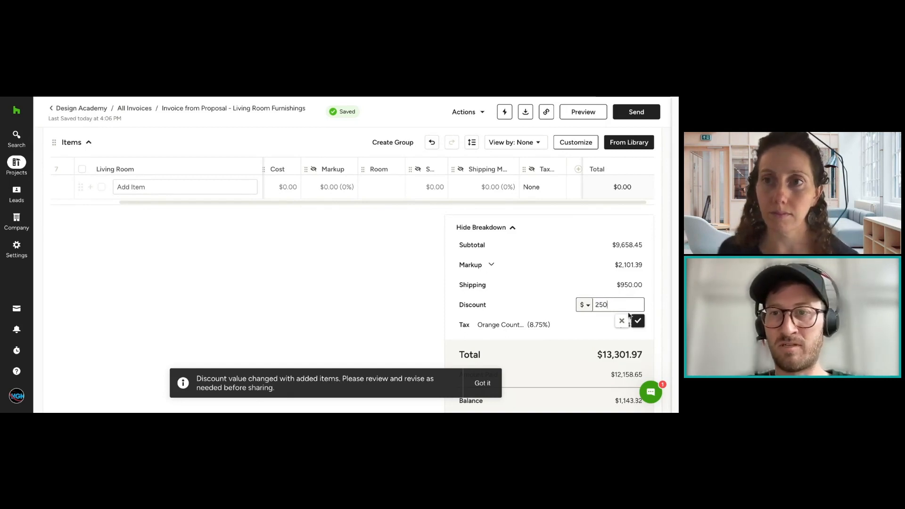
left_click(637, 321)
Step: Compare the invoice's total, amount paid and balance with the scheduled entries in the payments section
scroll(555, 333, "down", 1)
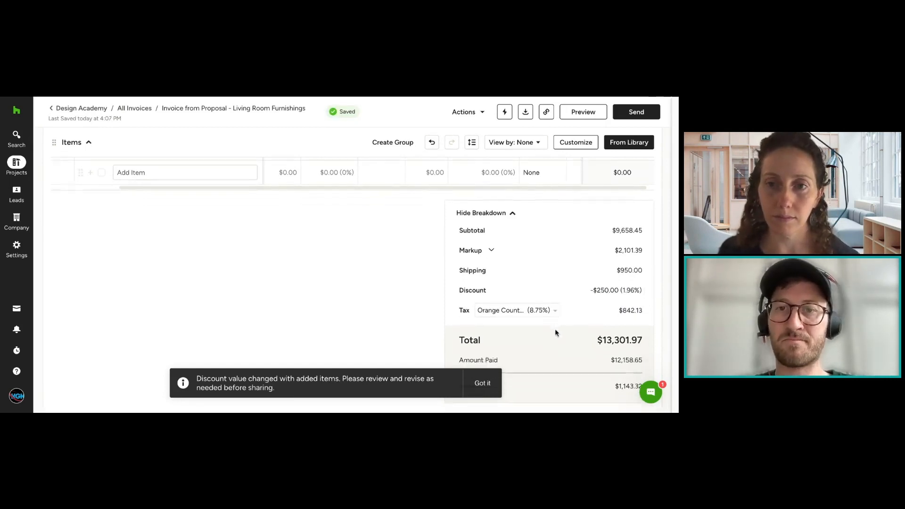
scroll(556, 330, "down", 3)
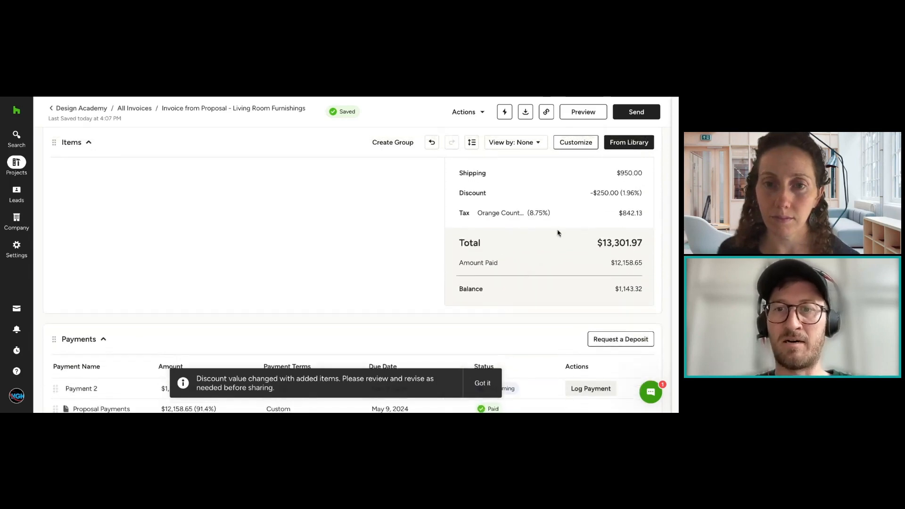
scroll(558, 233, "down", 2)
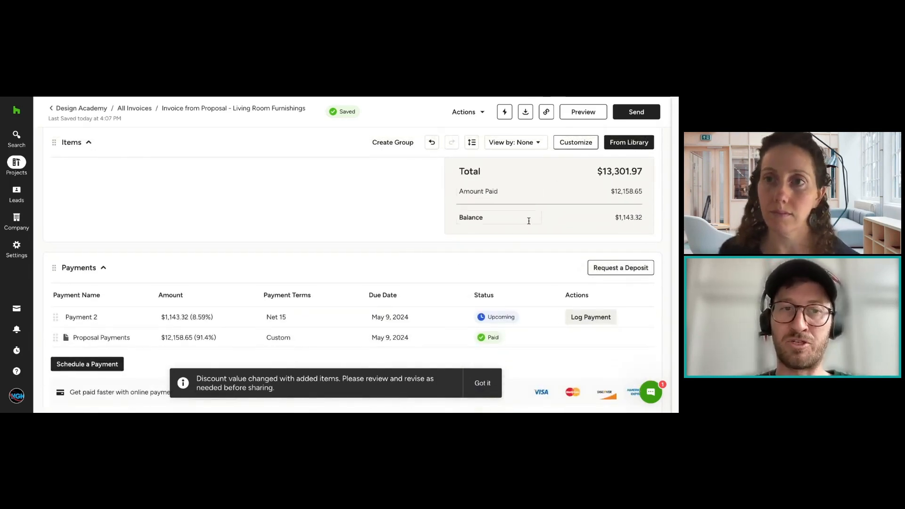
scroll(529, 222, "down", 2)
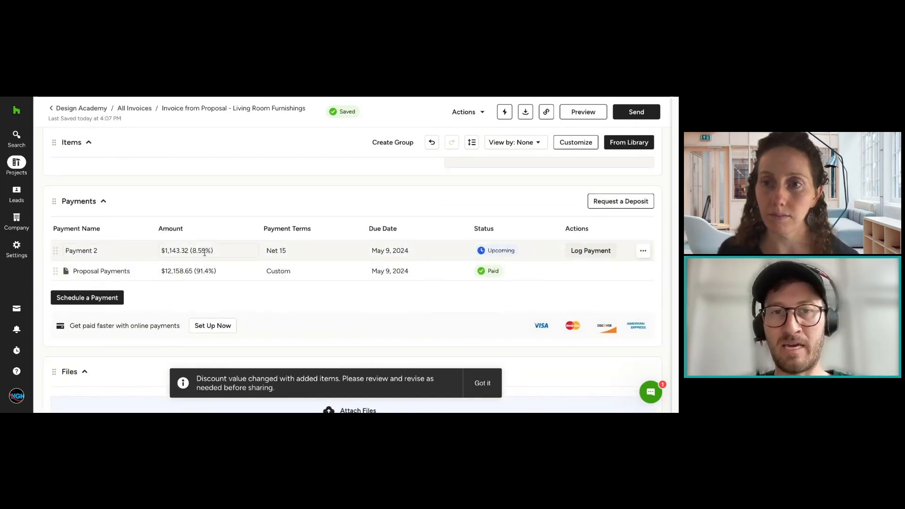
scroll(641, 271, "up", 4)
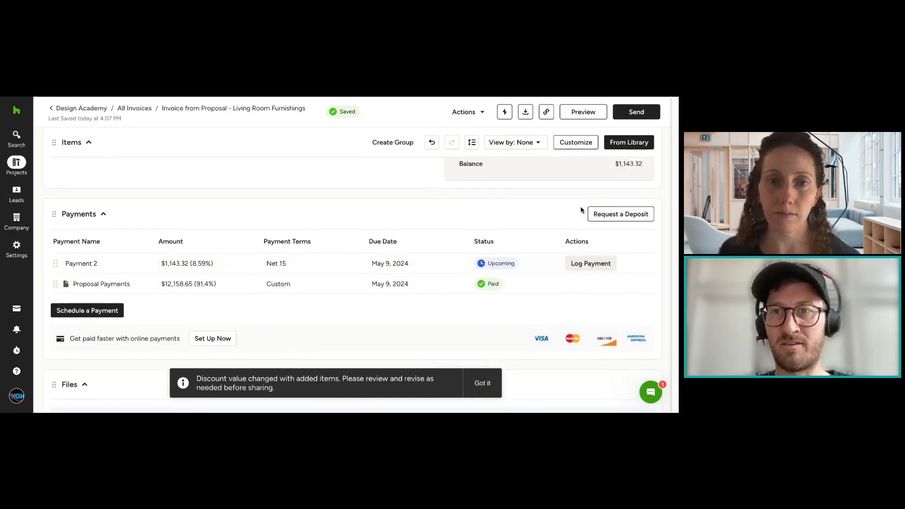
triple_click(626, 300)
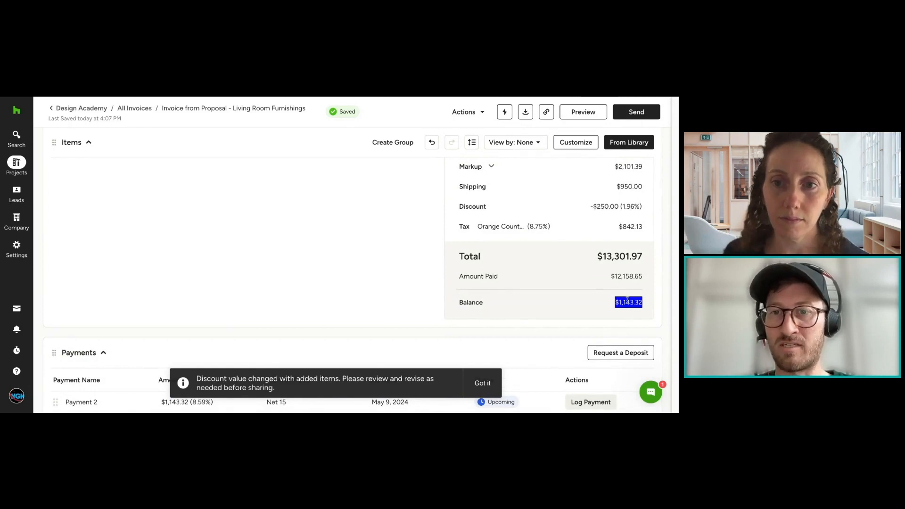
left_click(627, 300)
scroll(627, 300, "down", 4)
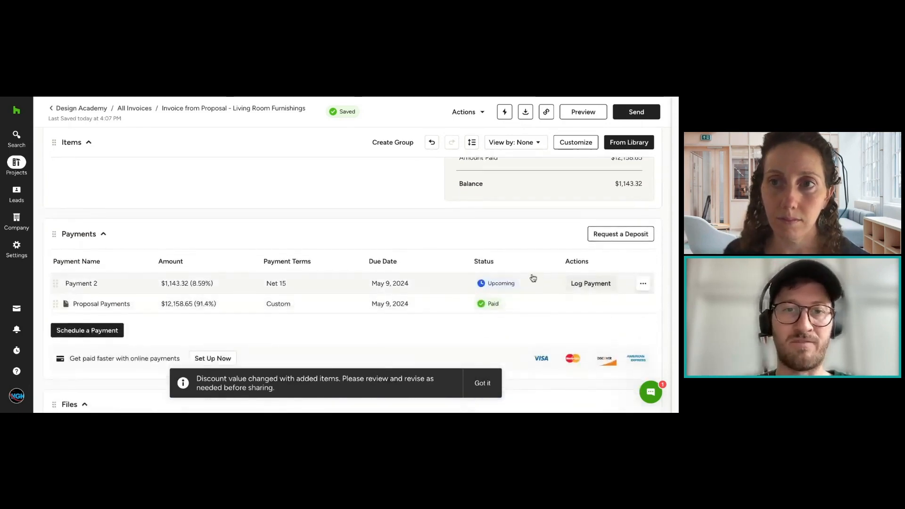
scroll(512, 273, "up", 2)
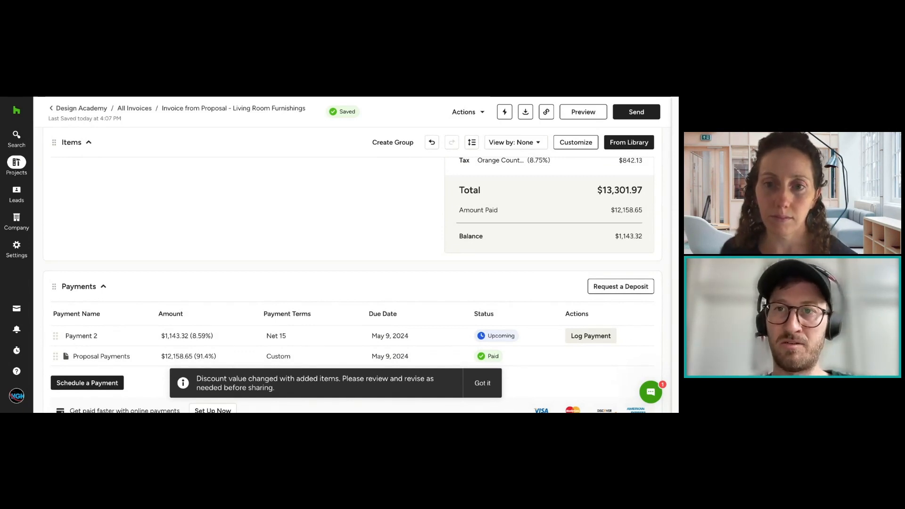
Step: Preview the invoice as the client sees it, checking the column visibility settings and the payment cards
left_click(584, 117)
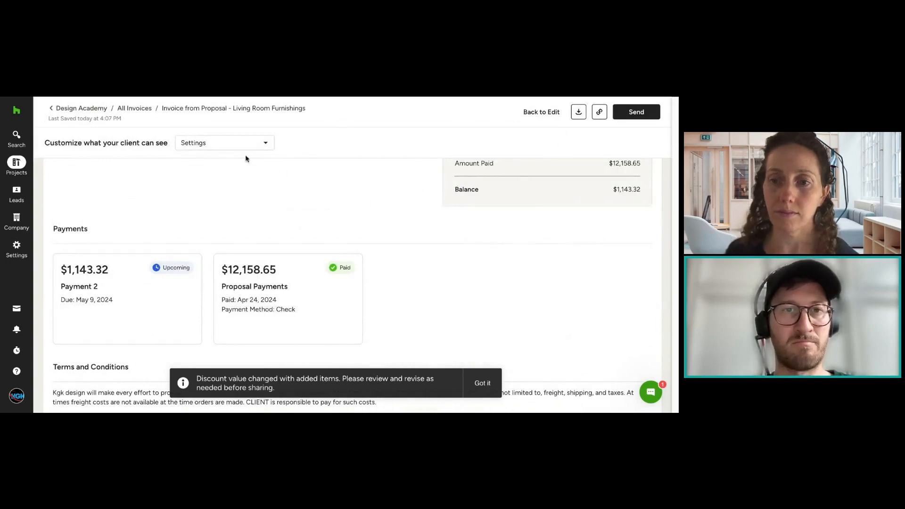
left_click(229, 145)
mouse_move(232, 191)
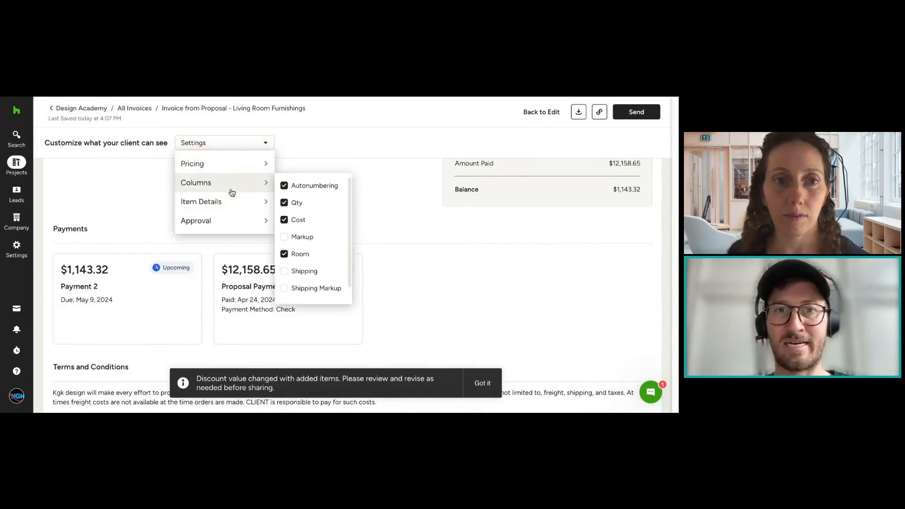
left_click(399, 231)
scroll(398, 233, "down", 1)
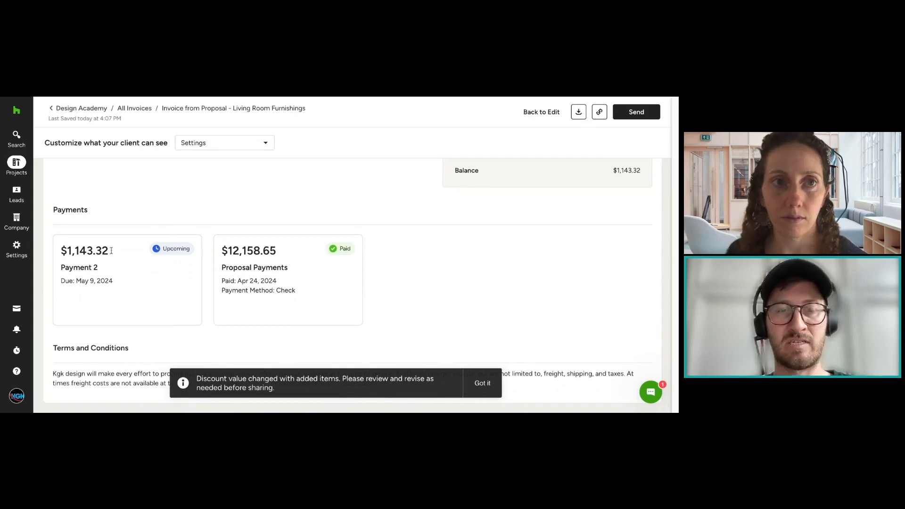
left_click_drag(127, 288, 60, 252)
left_click(89, 278)
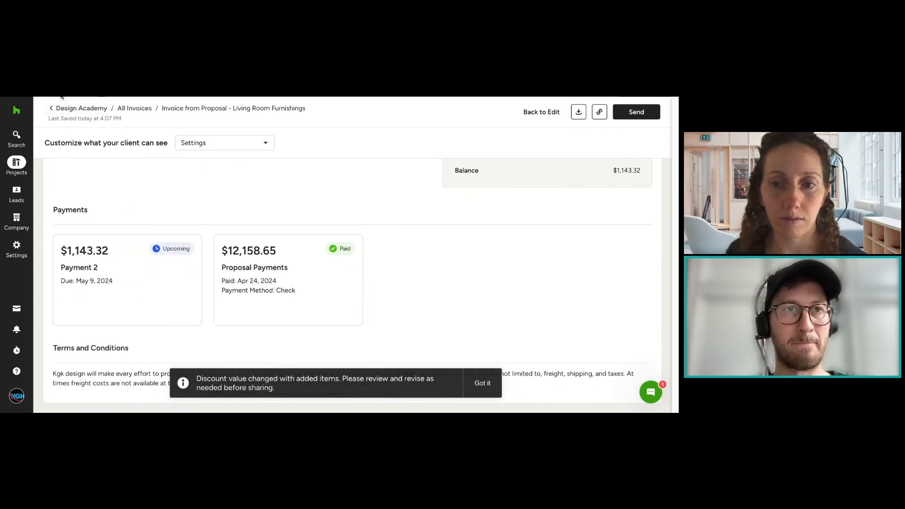
Step: Return to editing the invoice at its general info section and dismiss the discount change notice
scroll(424, 212, "up", 12)
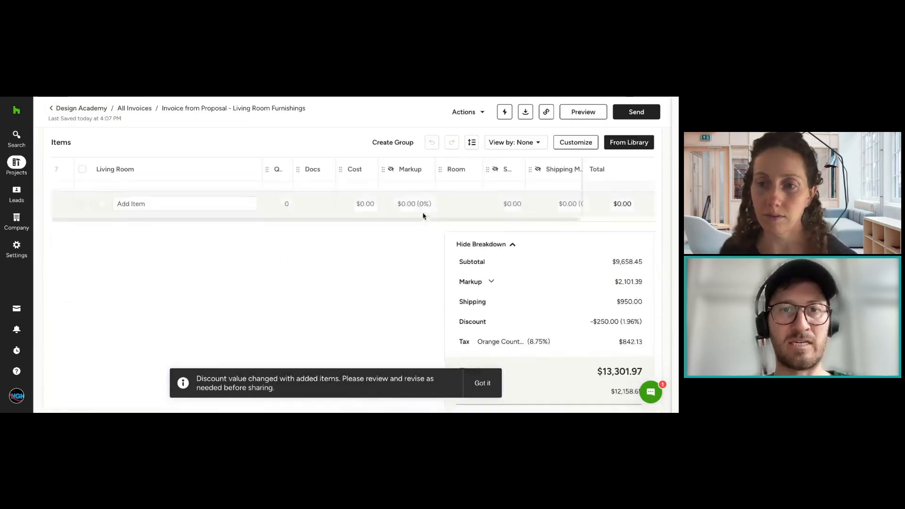
scroll(423, 218, "up", 6)
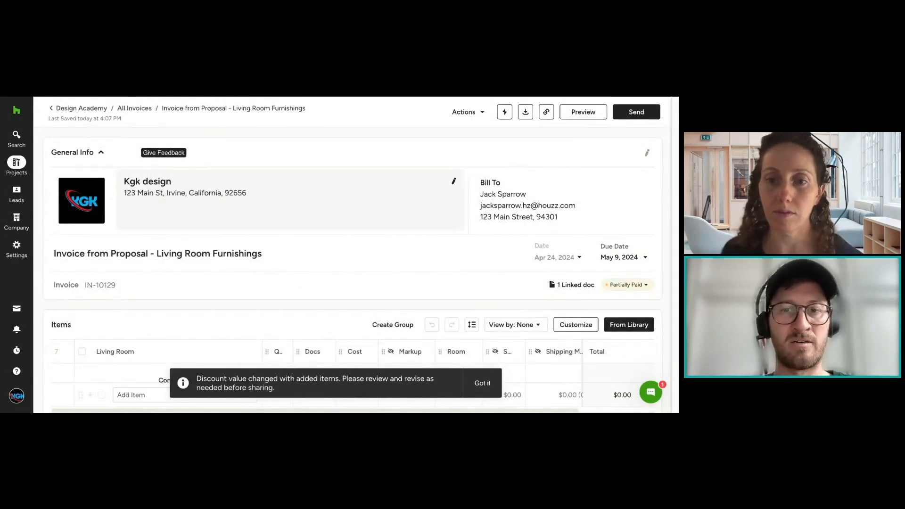
left_click(482, 383)
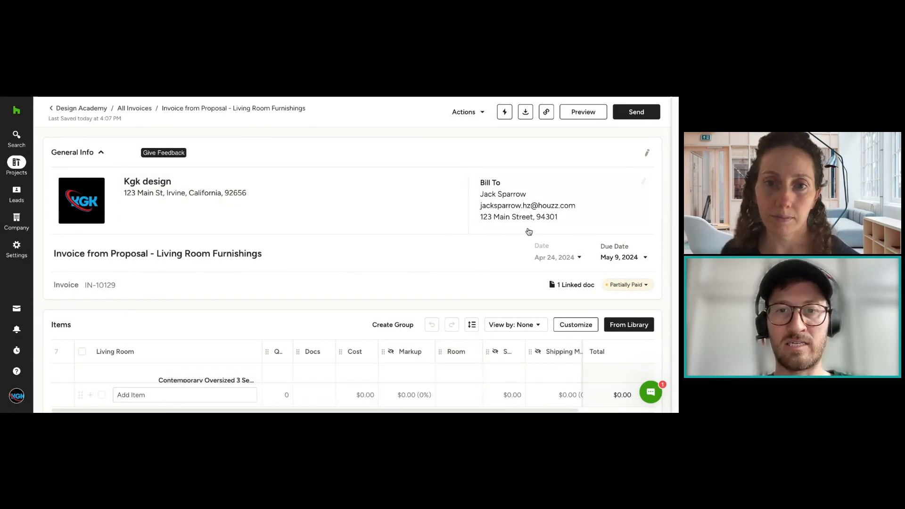
scroll(531, 232, "down", 3)
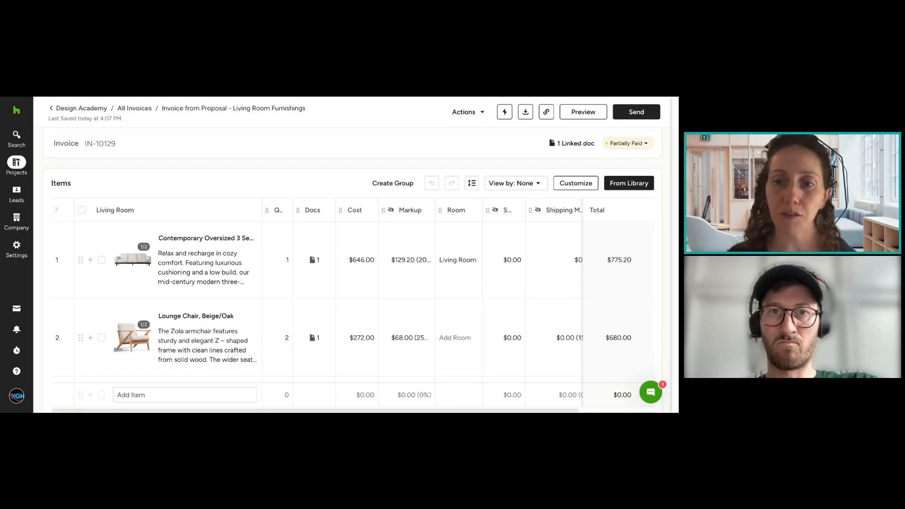
scroll(460, 277, "down", 15)
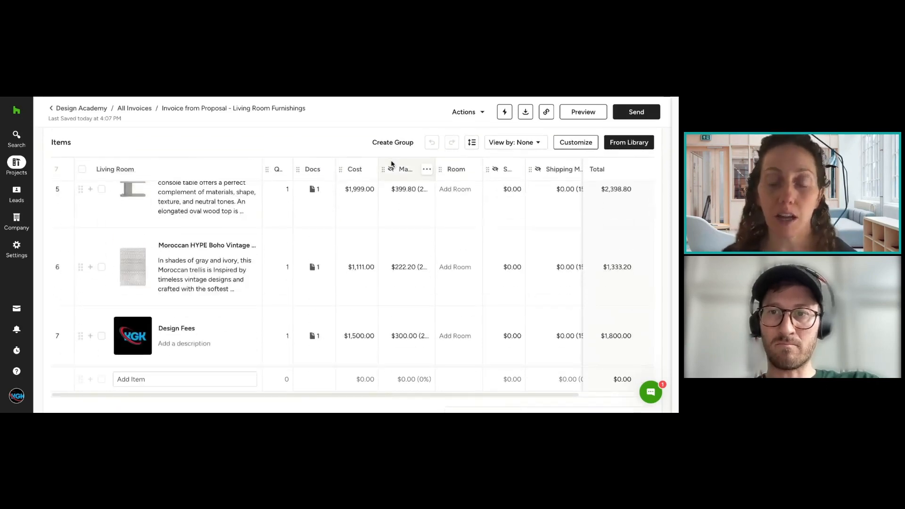
scroll(460, 278, "up", 7)
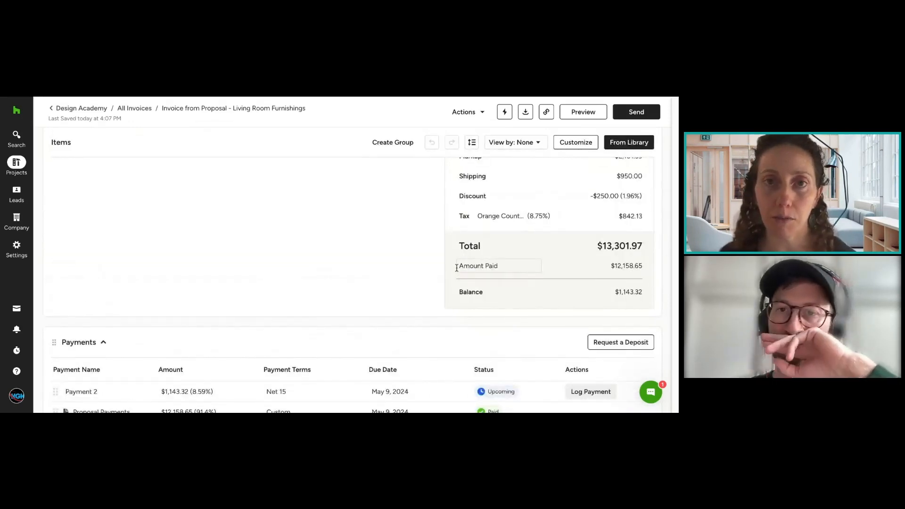
scroll(457, 269, "up", 10)
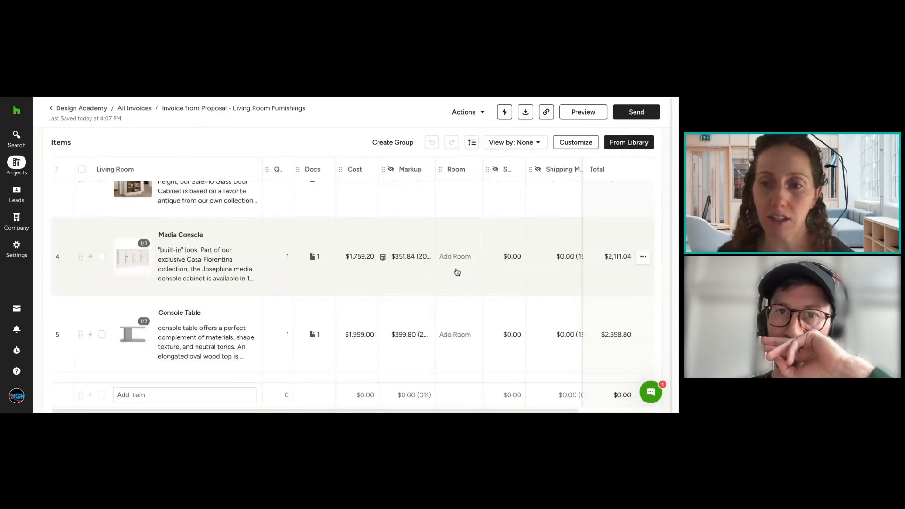
scroll(457, 272, "up", 2)
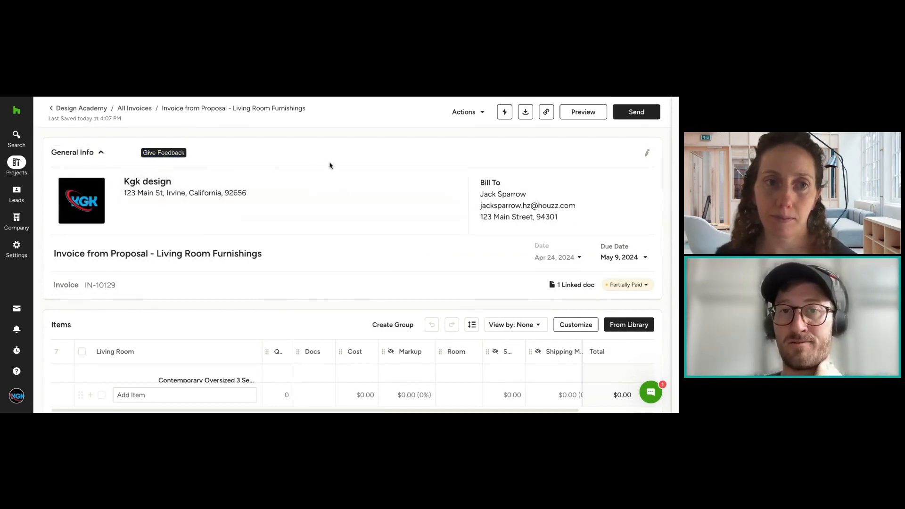
Step: Open a blank new service form from the project's services to see the description, cost and taxable fields
scroll(330, 165, "down", 1)
scroll(330, 165, "down", 1)
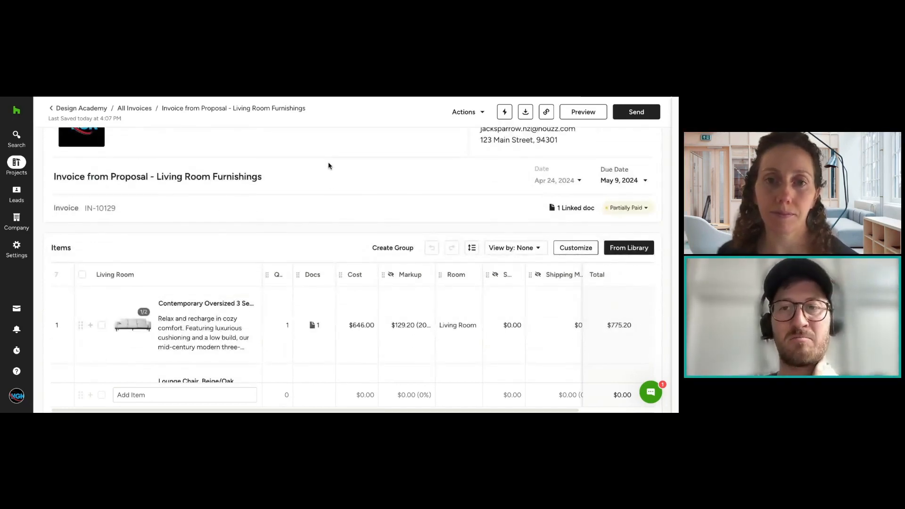
scroll(312, 197, "down", 2)
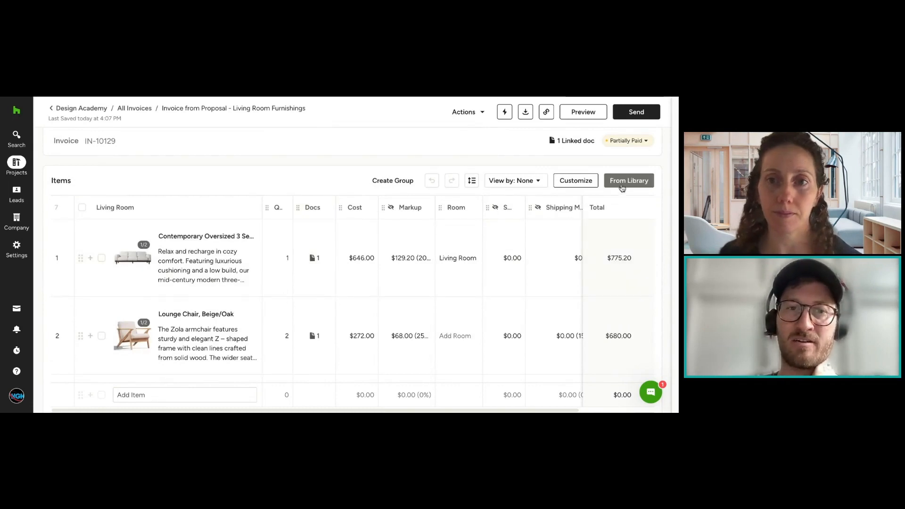
left_click(623, 184)
left_click(563, 165)
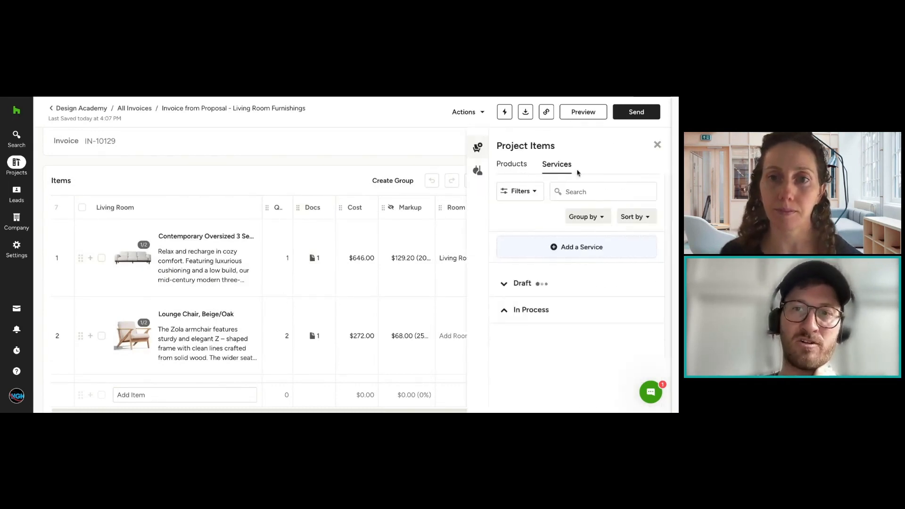
left_click(595, 253)
scroll(377, 212, "down", 2)
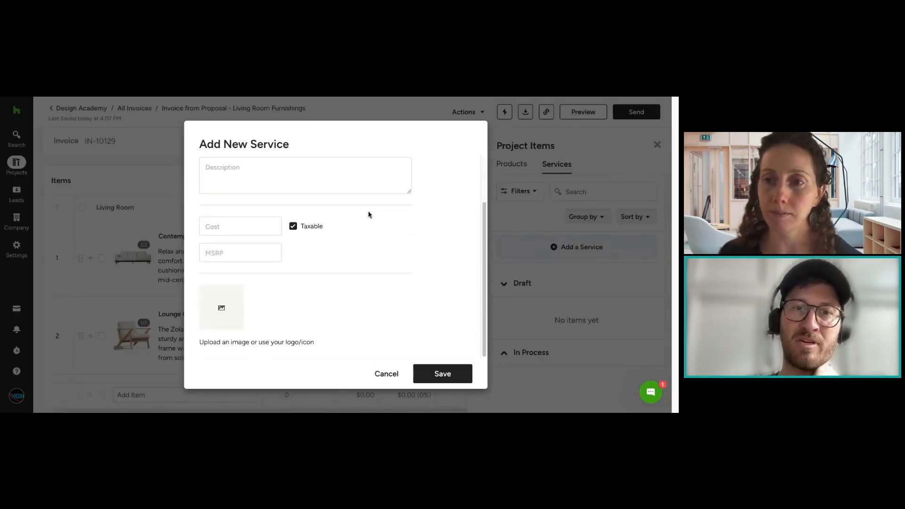
Step: Check the new service's icon, logo and image options, then cancel the form and close the project items
left_click(206, 318)
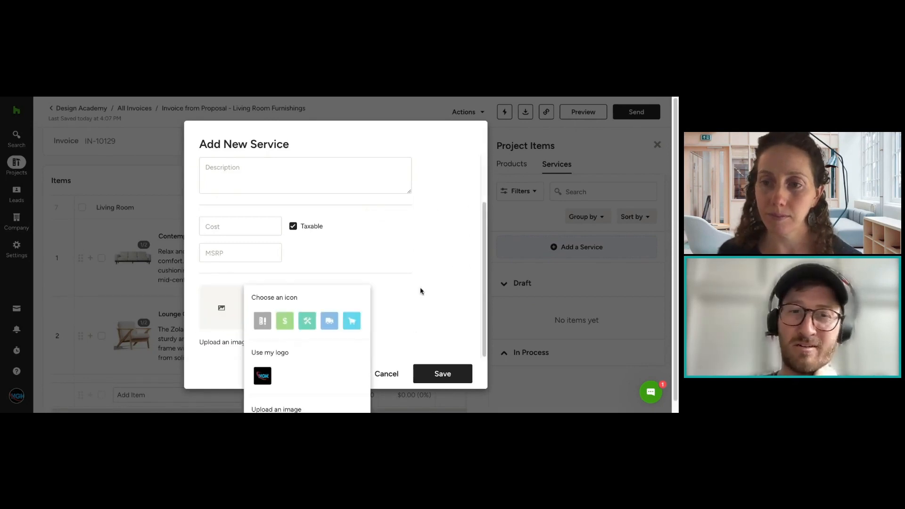
left_click(421, 291)
left_click(231, 311)
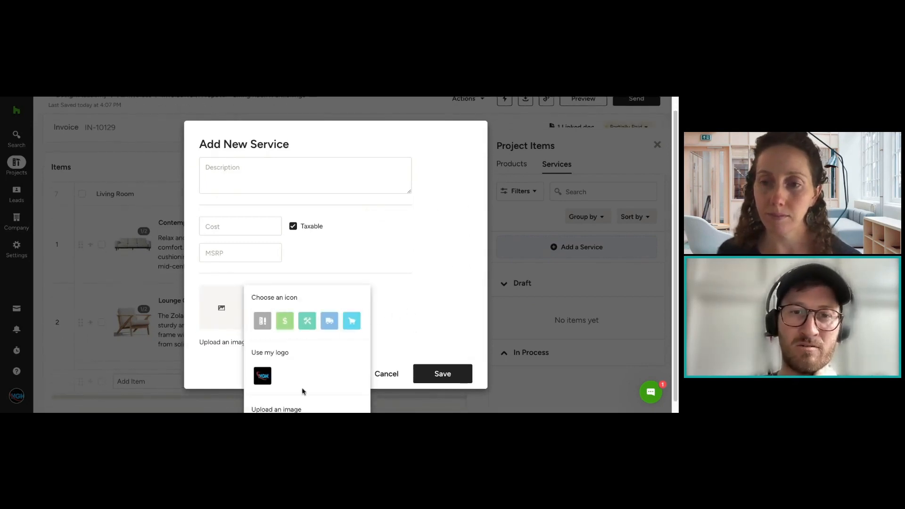
left_click(396, 375)
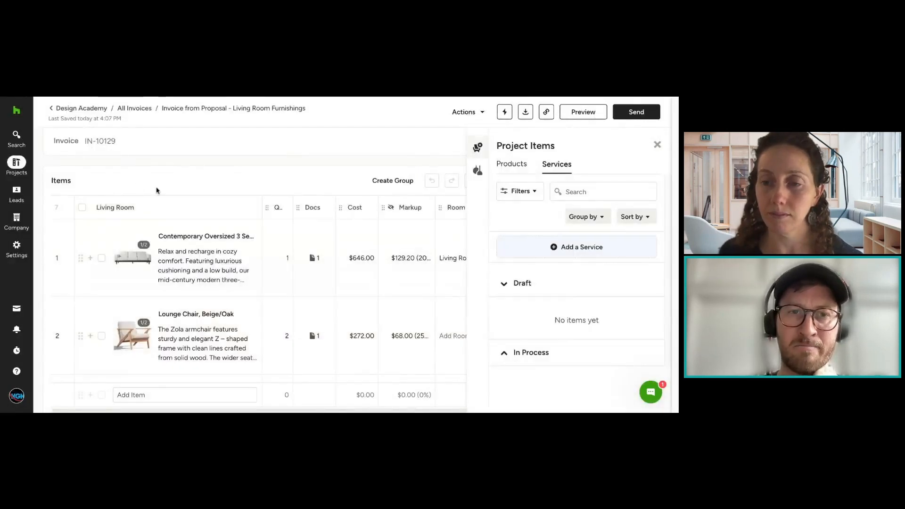
left_click(658, 144)
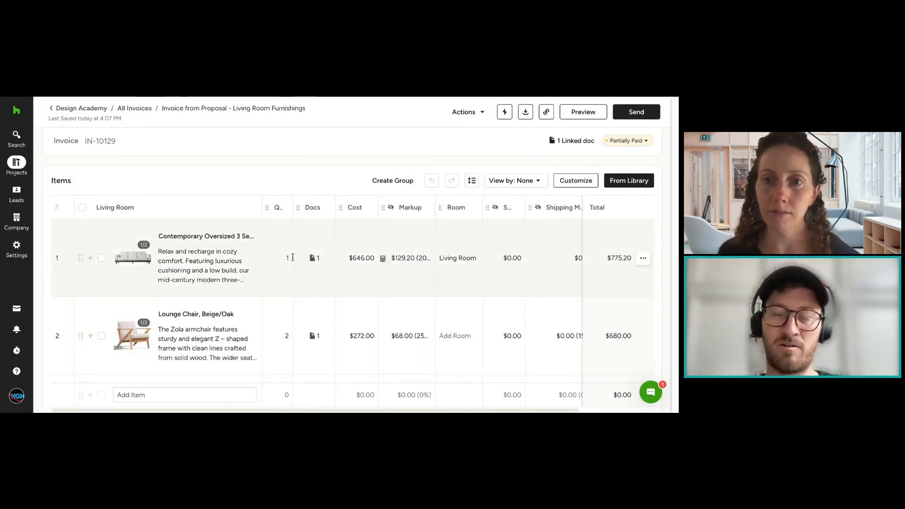
left_click(627, 181)
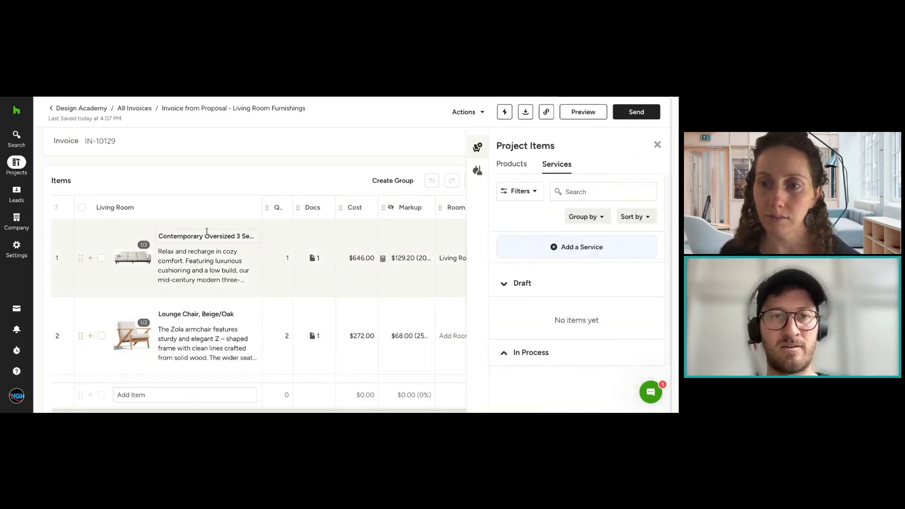
left_click(658, 145)
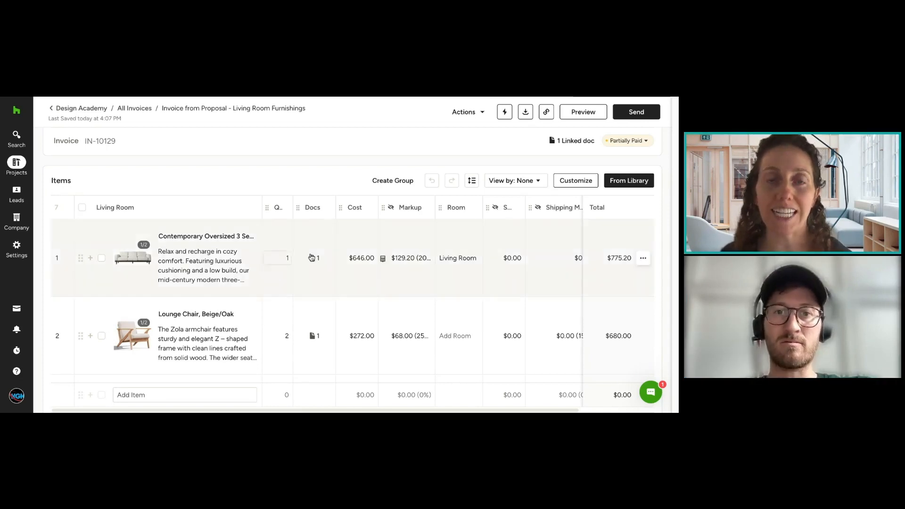
Step: Remove the discount from the invoice's cost breakdown
scroll(556, 257, "down", 10)
scroll(522, 251, "up", 1)
scroll(521, 252, "up", 10)
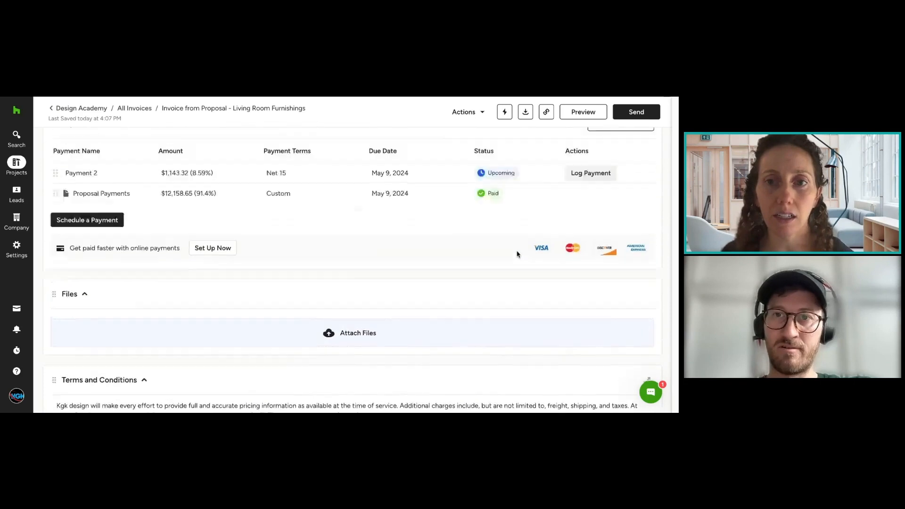
scroll(517, 254, "up", 1)
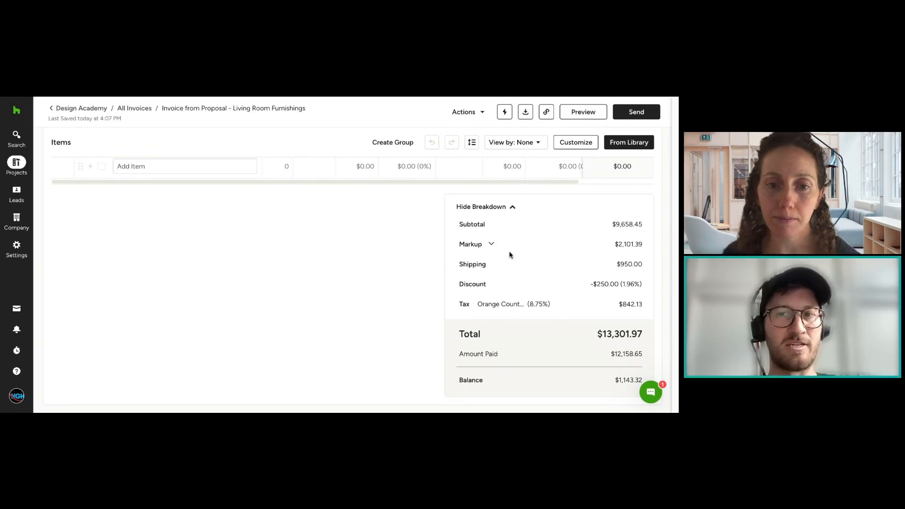
left_click(619, 285)
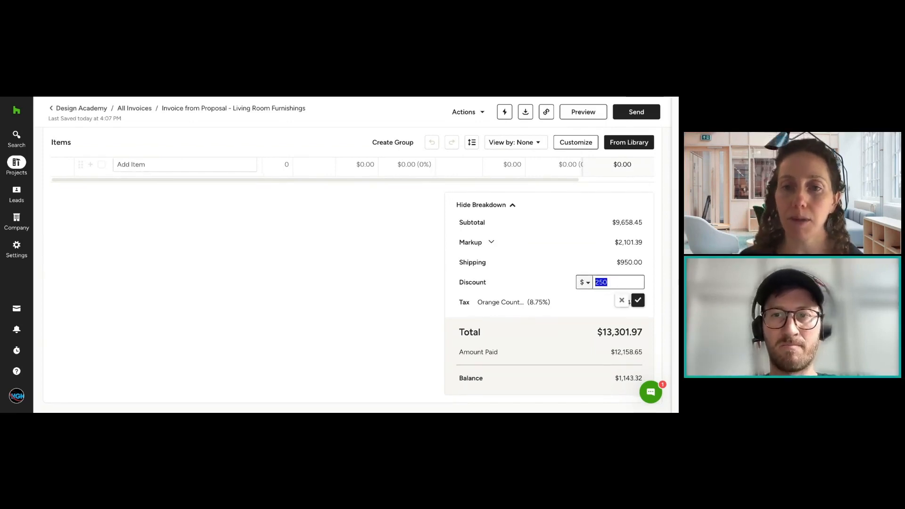
key("BackSpace")
left_click(638, 298)
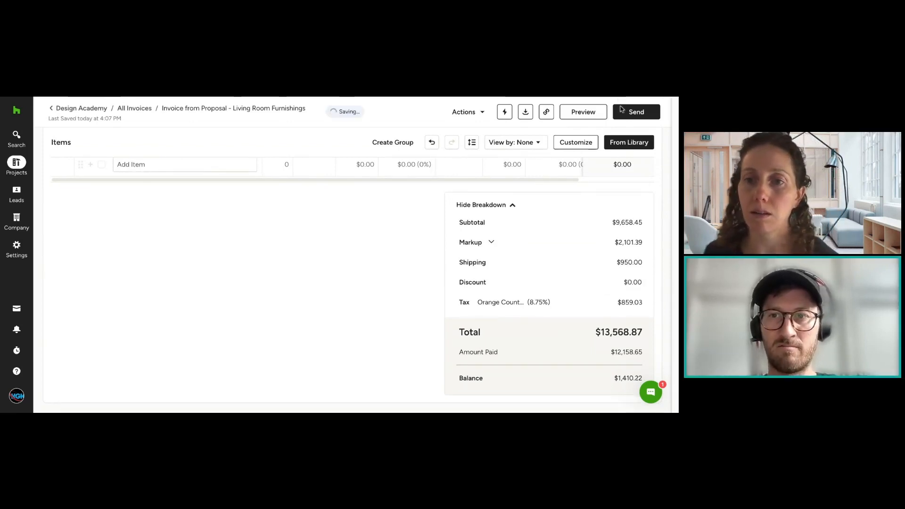
Step: Preview the invoice without the discount, then return to editing and compare its balance with the scheduled payments
left_click(583, 112)
scroll(604, 135, "down", 10)
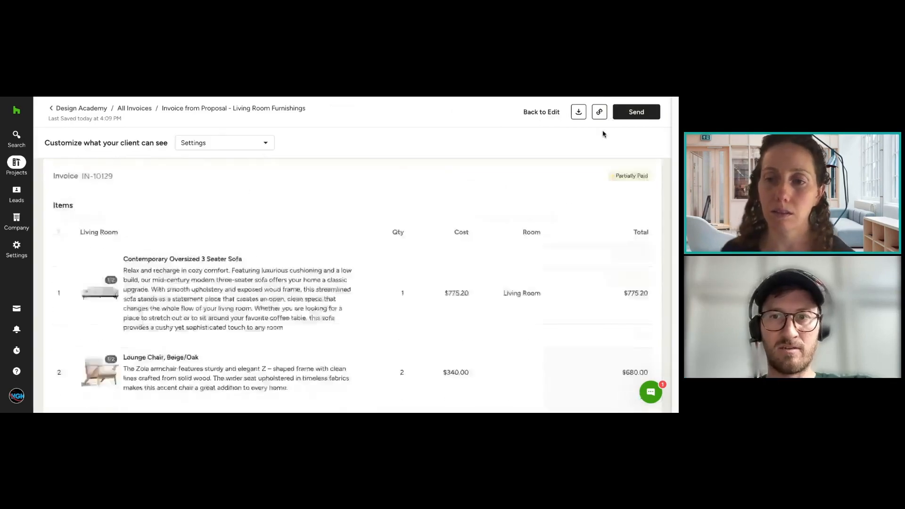
scroll(604, 134, "down", 4)
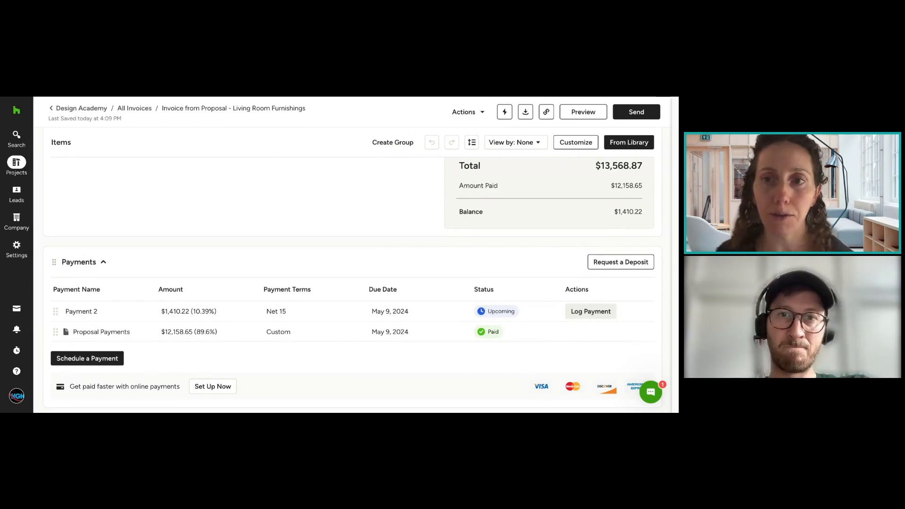
Step: Review the cost, markup, shipping and total of the invoice's line items, including the lounge chair and glass door cabinet
scroll(349, 283, "up", 10)
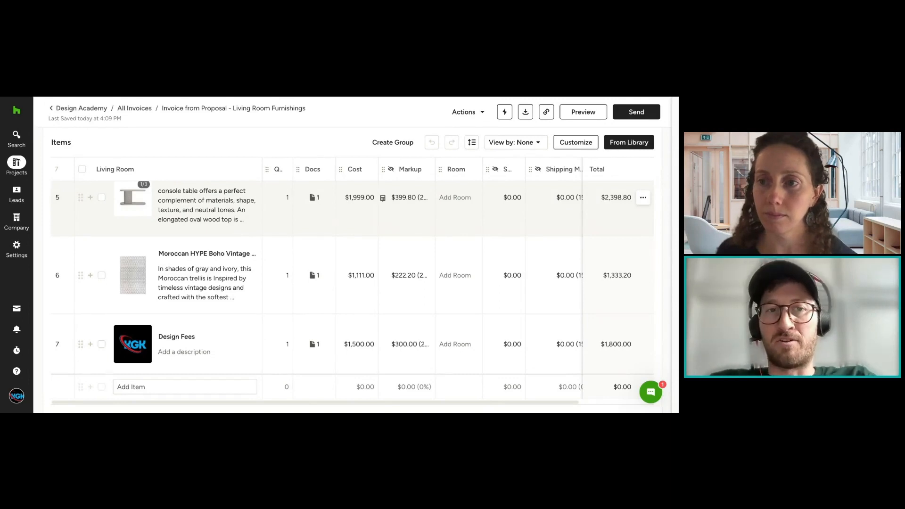
scroll(623, 208, "up", 3)
scroll(624, 227, "up", 1)
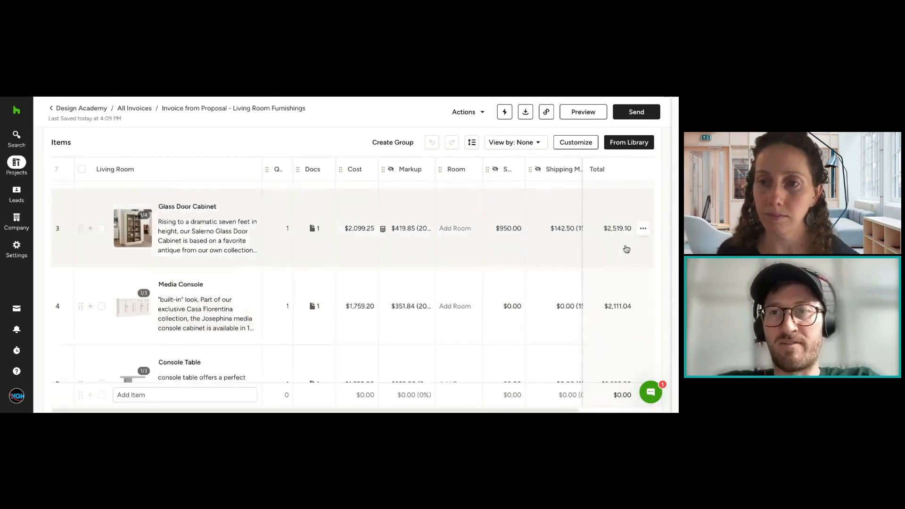
scroll(623, 248, "up", 3)
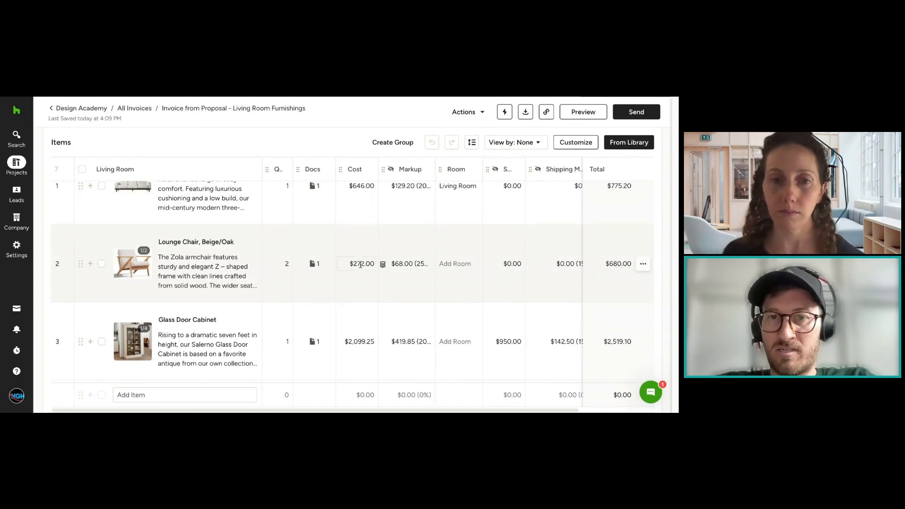
left_click_drag(632, 264, 613, 264)
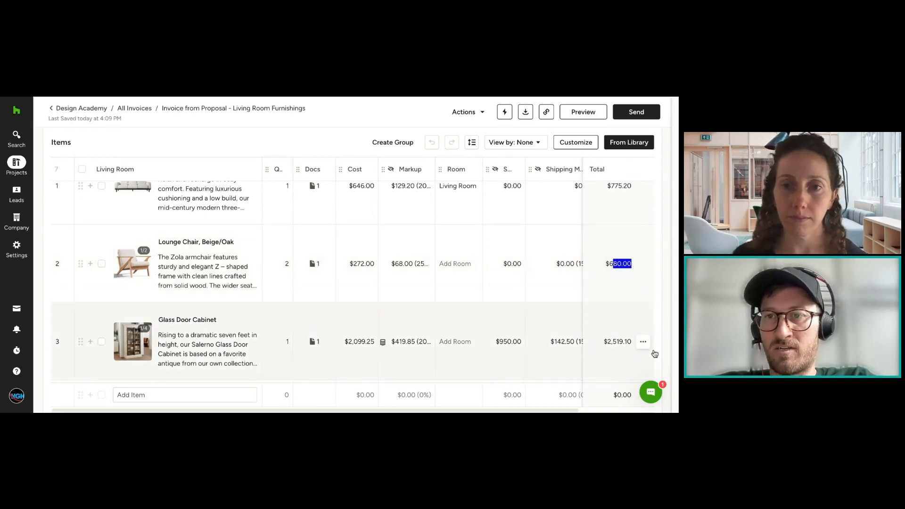
left_click(661, 309)
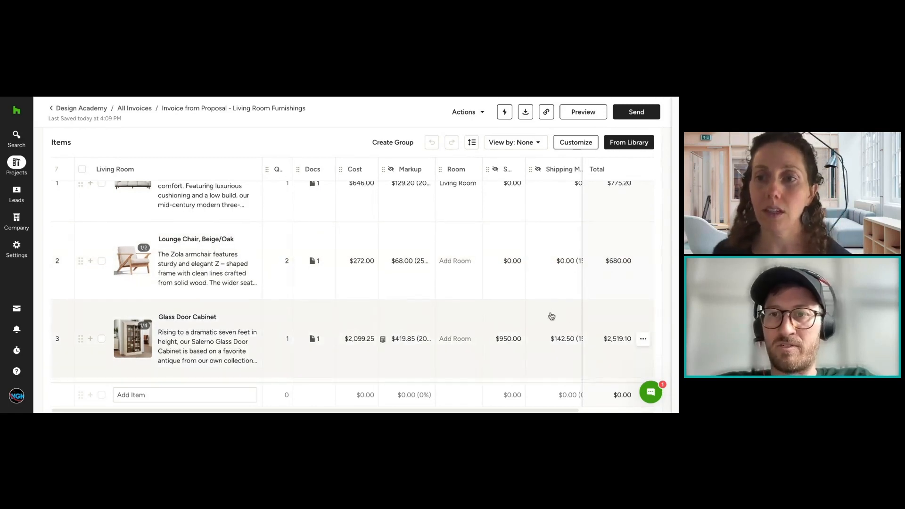
scroll(551, 316, "down", 1)
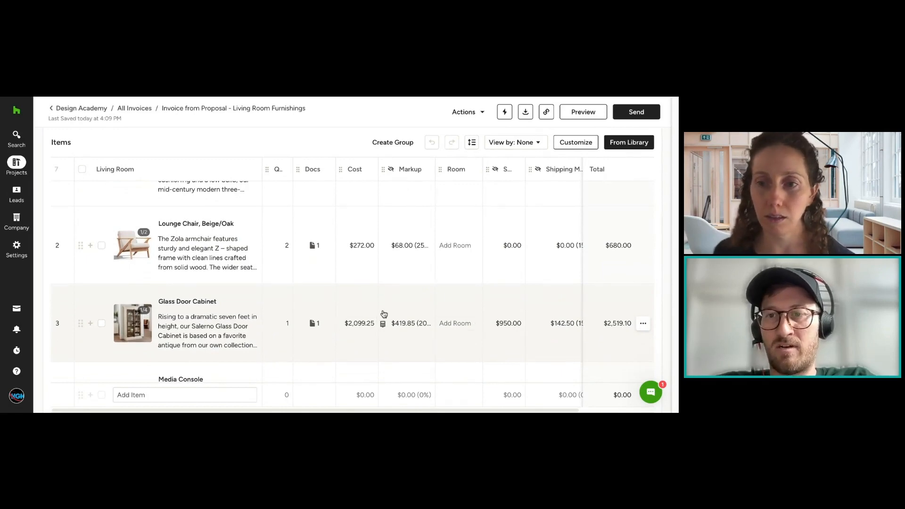
scroll(623, 313, "down", 4)
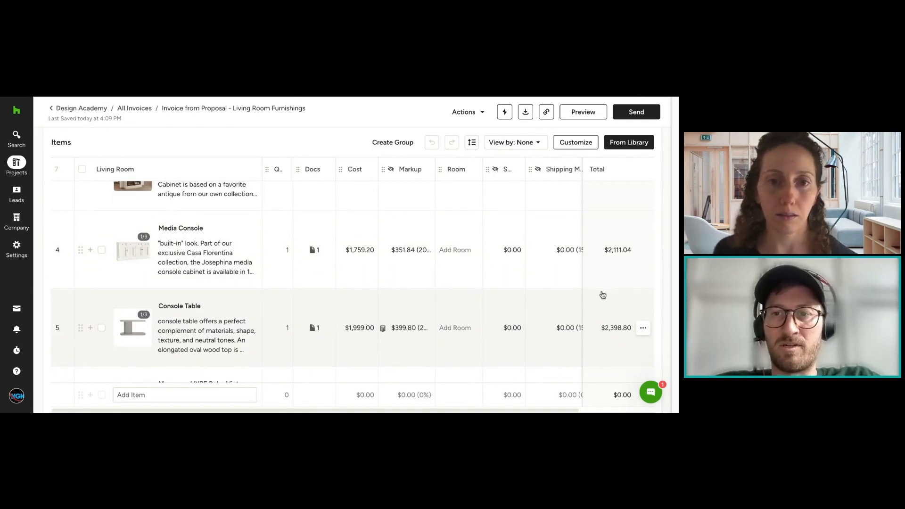
Step: Examine the add and move options available for the Media Console line item, then return to the invoice's general info
left_click(644, 250)
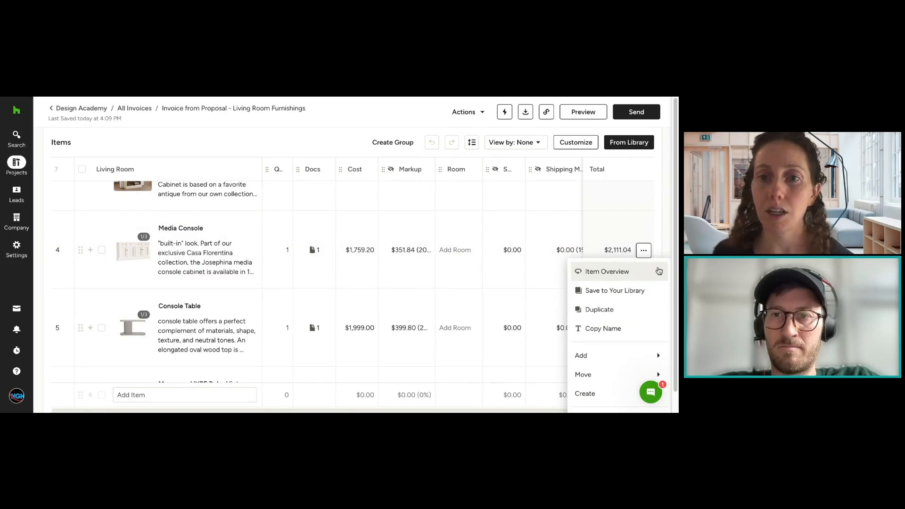
mouse_move(657, 352)
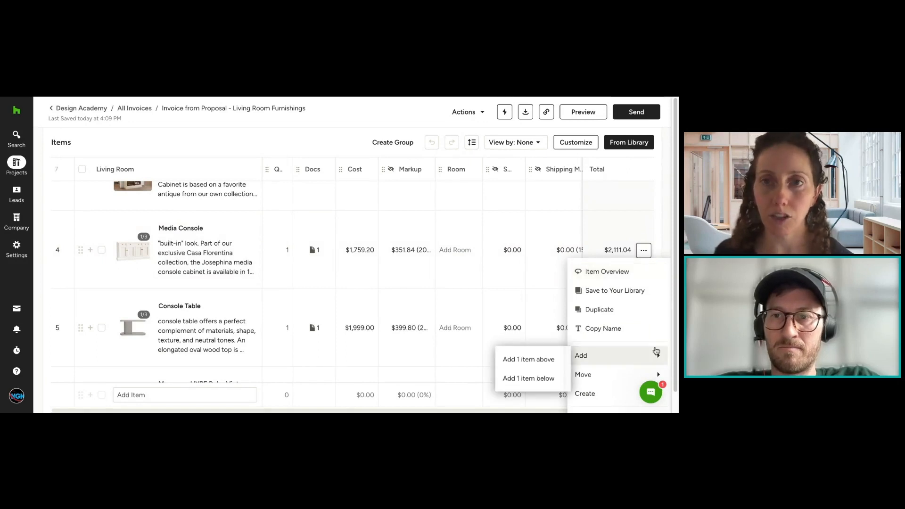
scroll(653, 361, "down", 1)
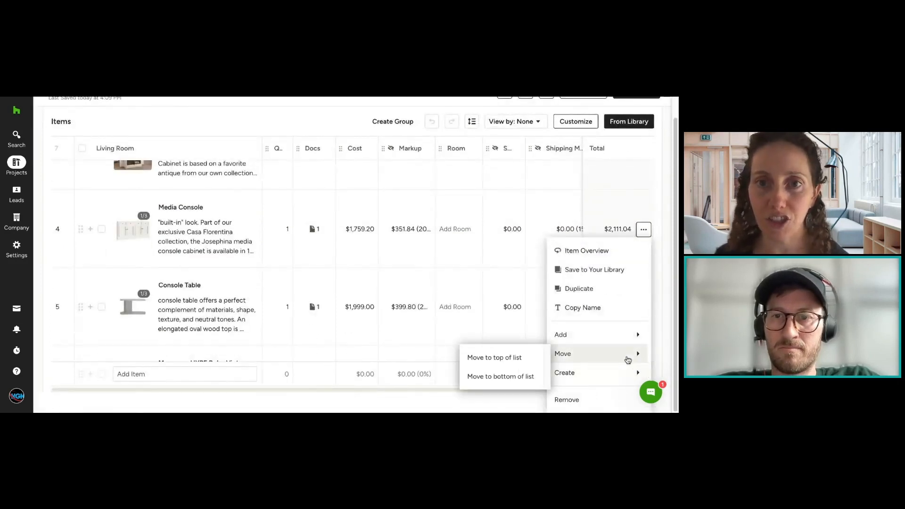
scroll(632, 226, "up", 5)
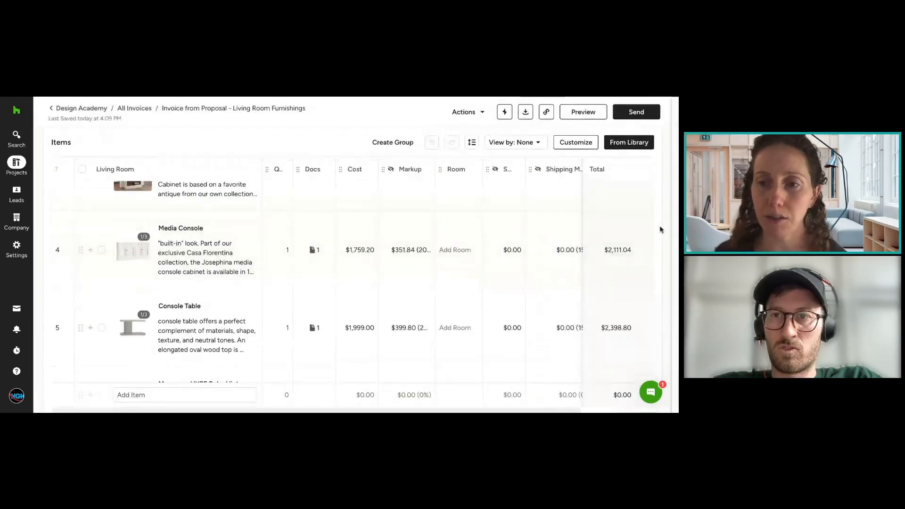
Step: Start creating purchase orders from the invoice and assign Restoration Hardware as the vendor for the Moroccan runner rug
left_click(469, 113)
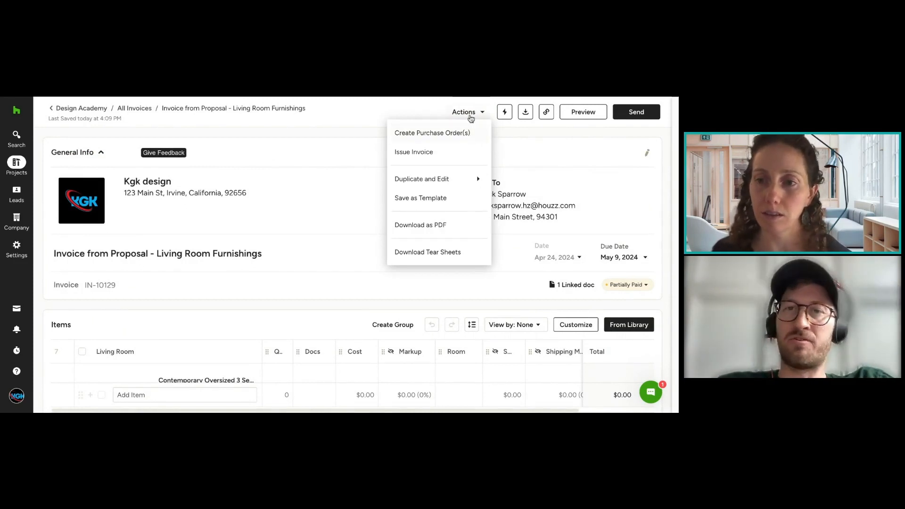
left_click(463, 138)
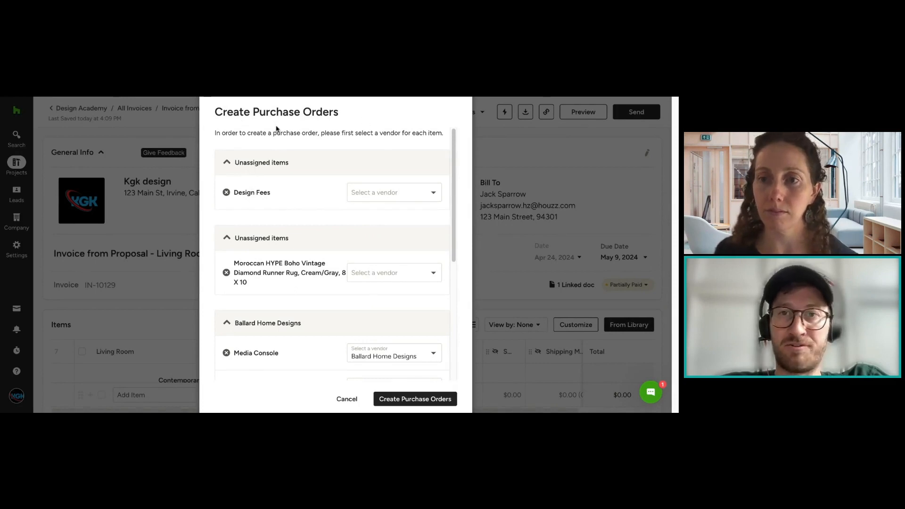
left_click(394, 275)
scroll(425, 348, "down", 5)
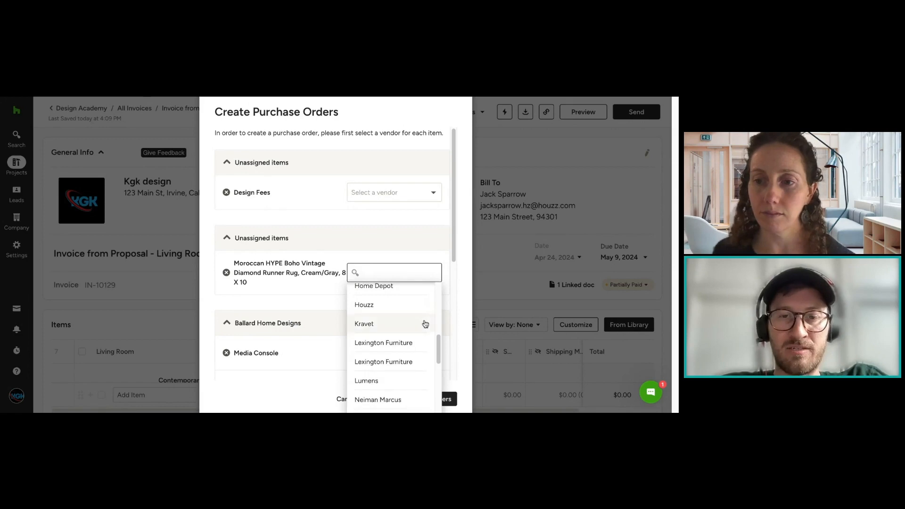
scroll(426, 324, "down", 5)
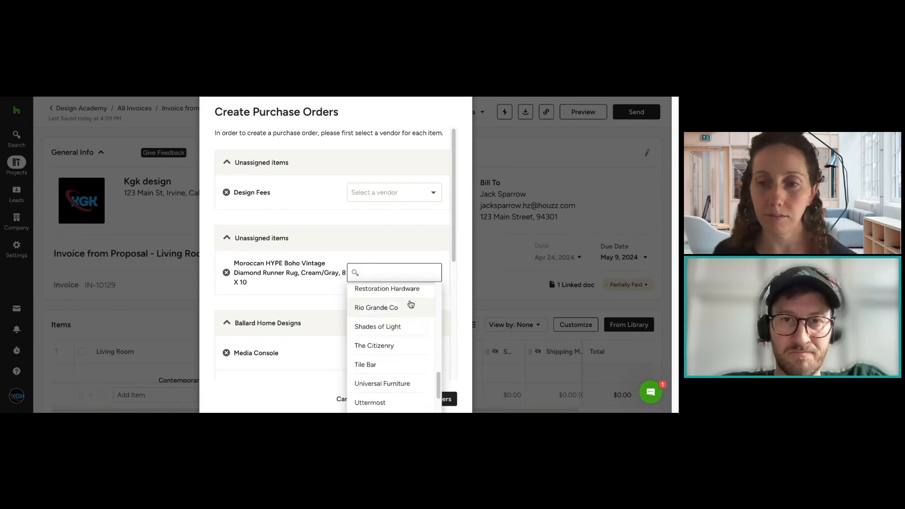
scroll(411, 304, "up", 1)
left_click(413, 302)
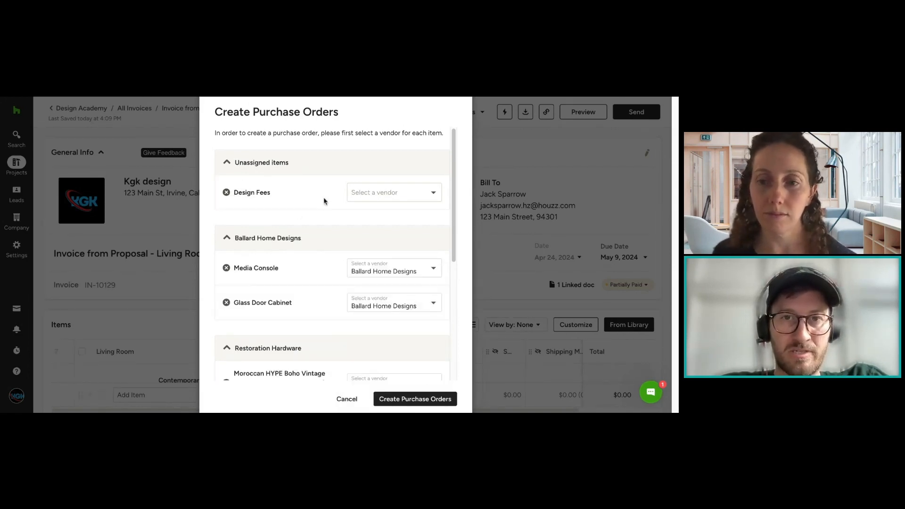
Step: Exclude Design Fees from the purchase orders, check the remaining vendor assignments and create the orders
left_click(226, 192)
scroll(349, 192, "down", 3)
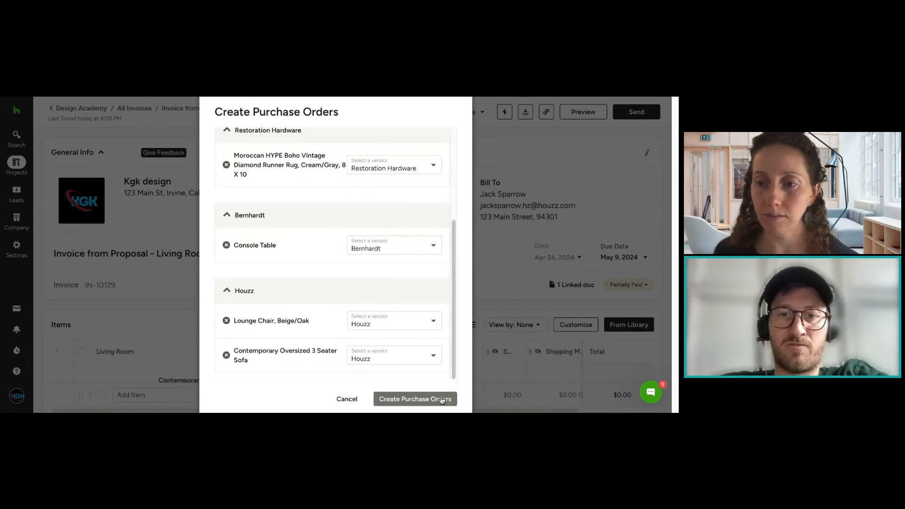
scroll(358, 168, "up", 3)
scroll(410, 364, "down", 3)
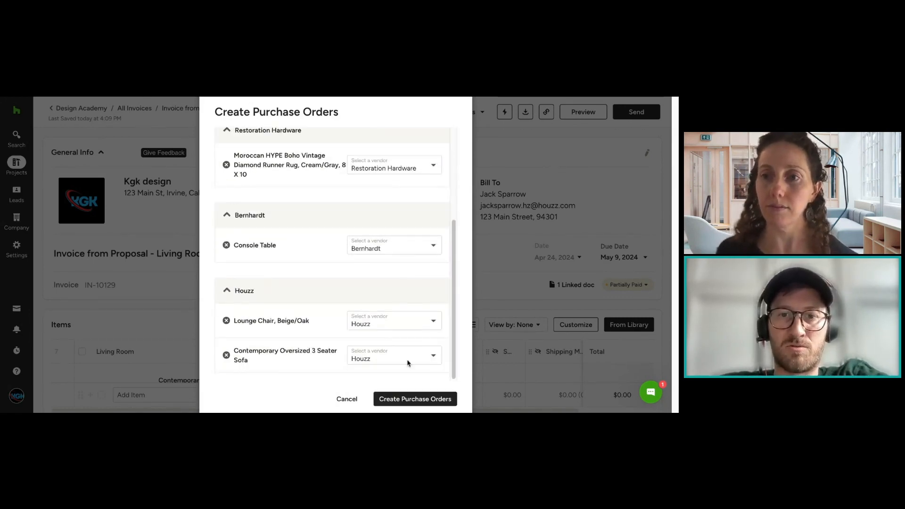
left_click(409, 401)
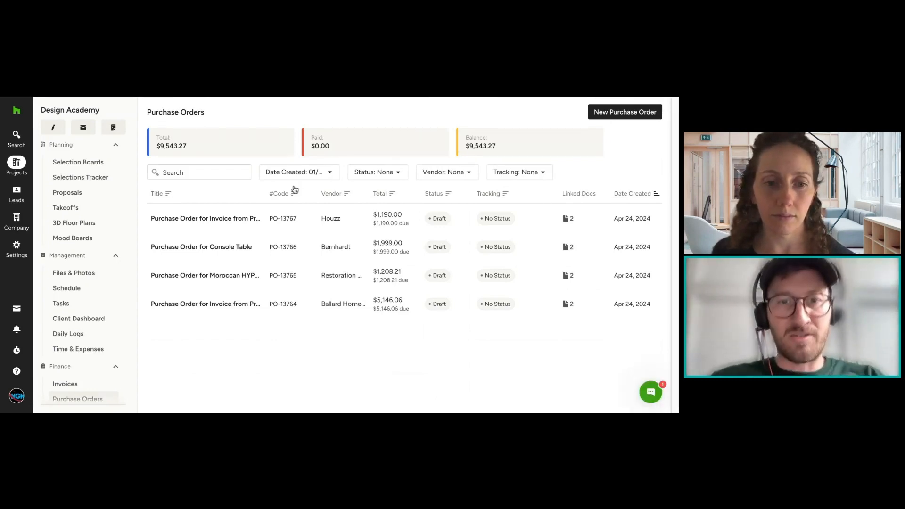
Step: Open the Ballard Home Designs purchase order and examine its project, vendor and custom shipping address options
left_click(252, 307)
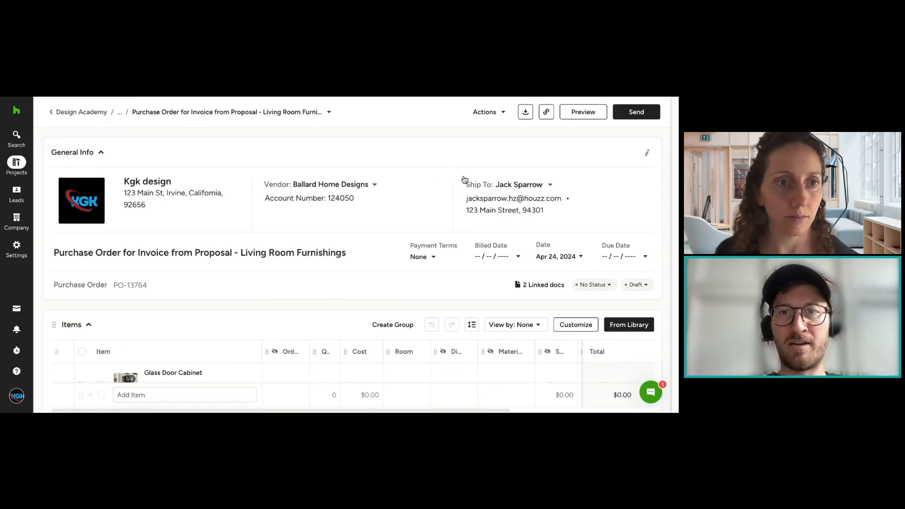
left_click(547, 185)
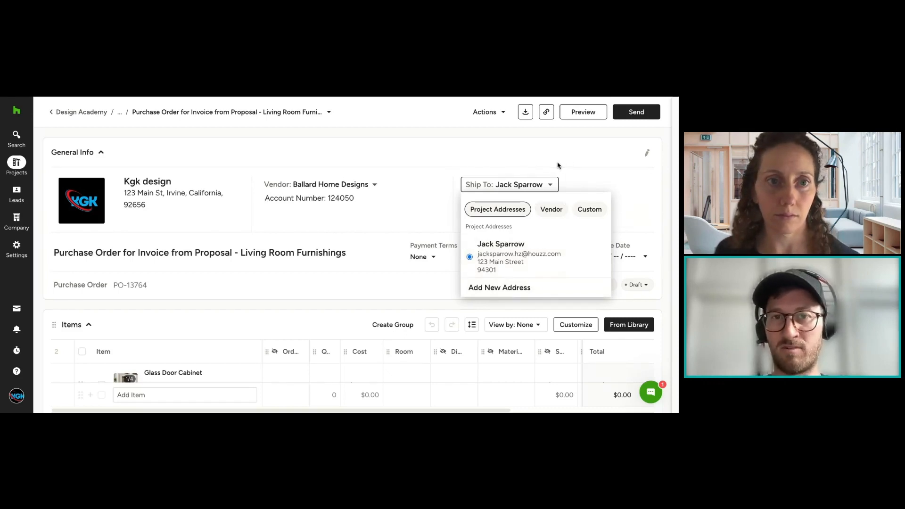
left_click(537, 289)
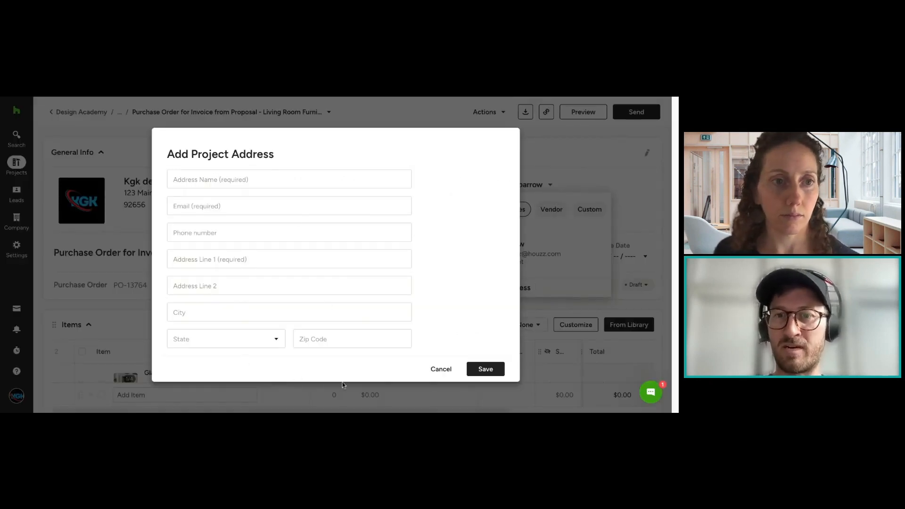
left_click(445, 369)
left_click(517, 184)
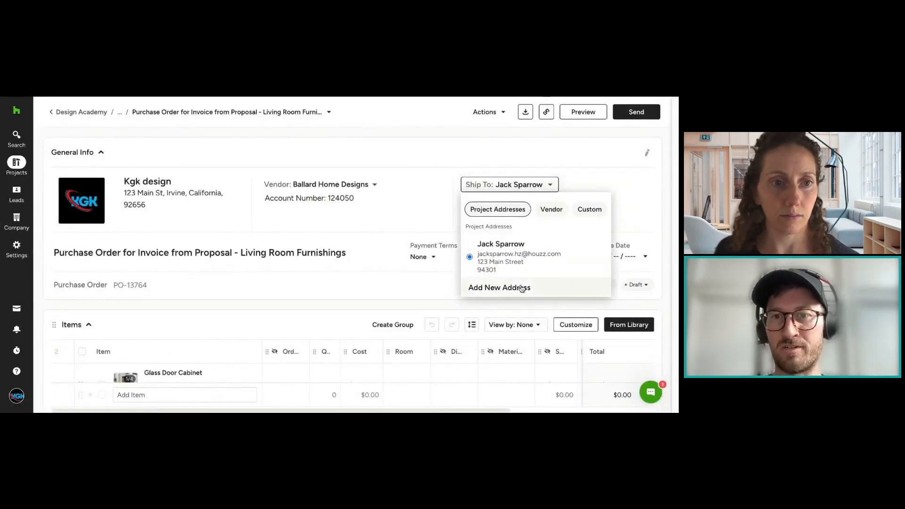
left_click(553, 212)
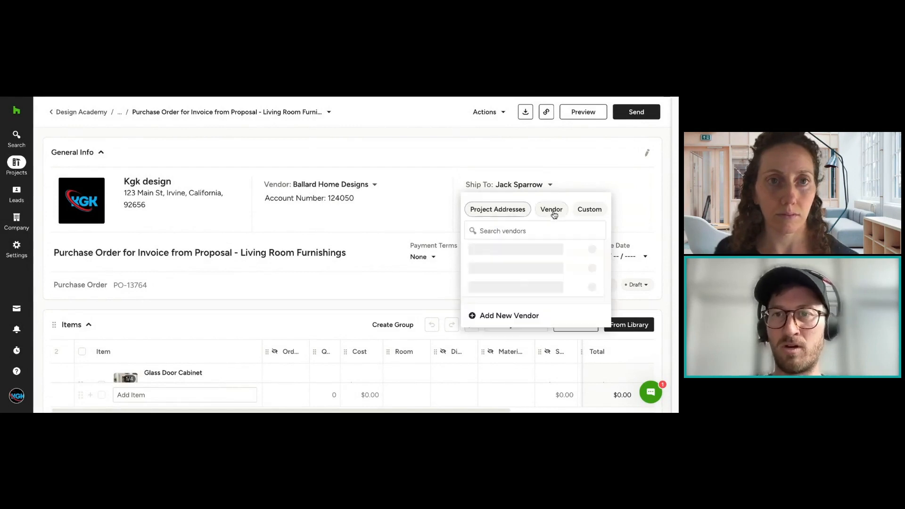
left_click(581, 212)
left_click(551, 210)
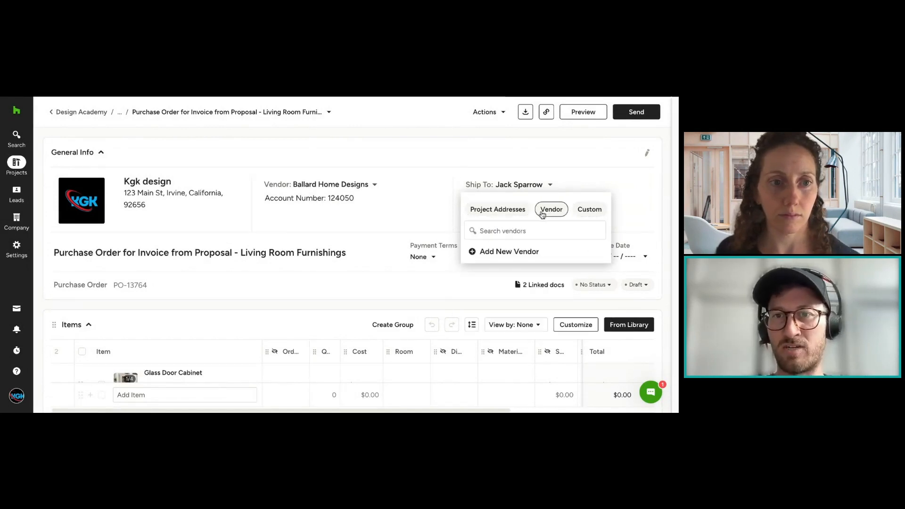
left_click(517, 215)
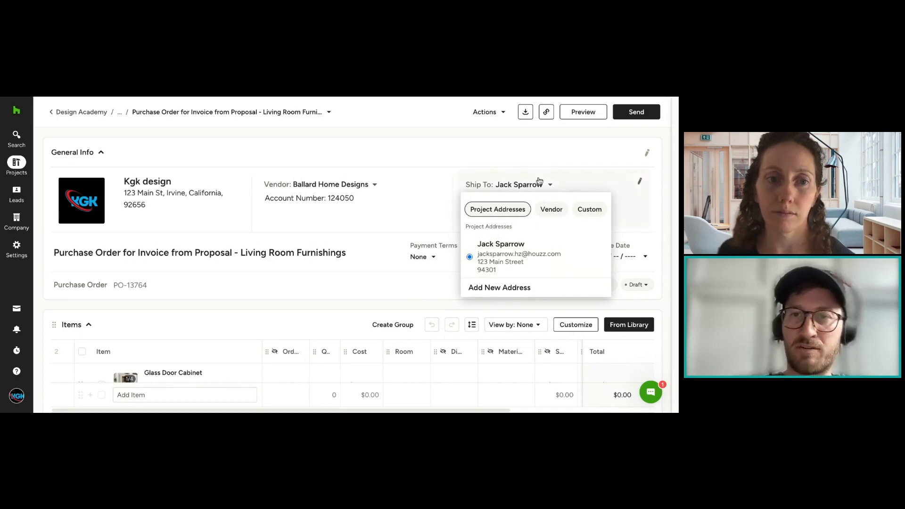
left_click(520, 152)
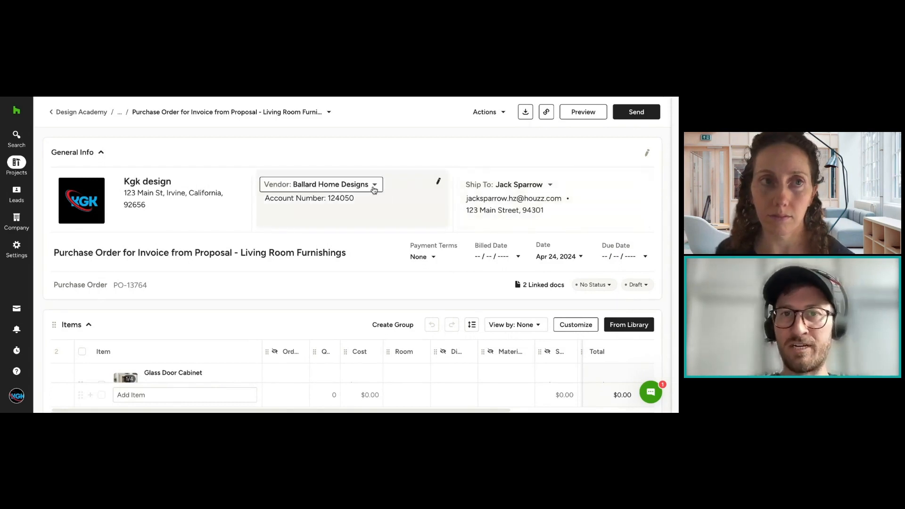
Step: Examine the purchase order's editable vendor details and the list of alternative vendors, leaving both without changes
left_click(438, 182)
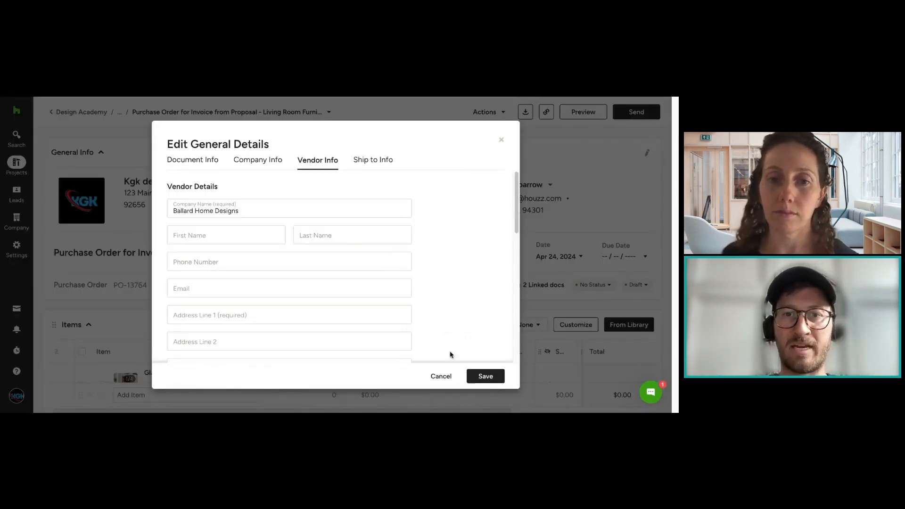
left_click(443, 376)
left_click(332, 188)
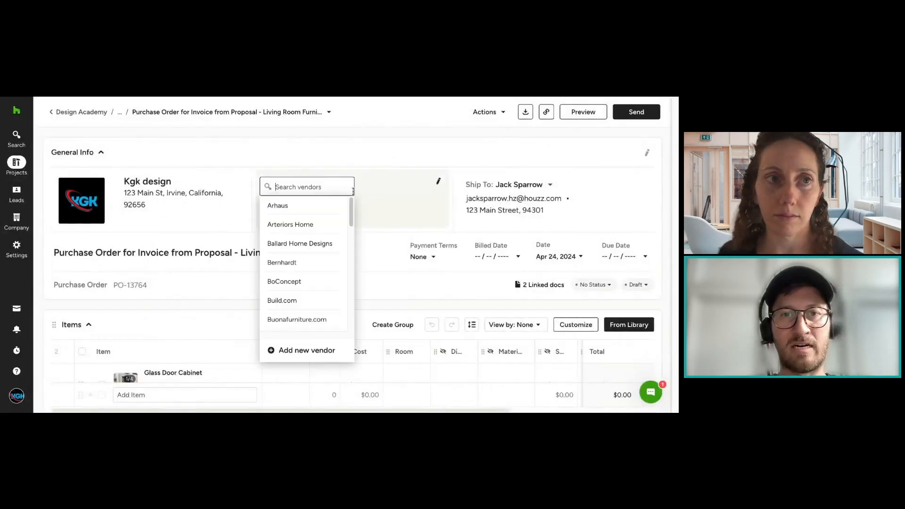
left_click(389, 157)
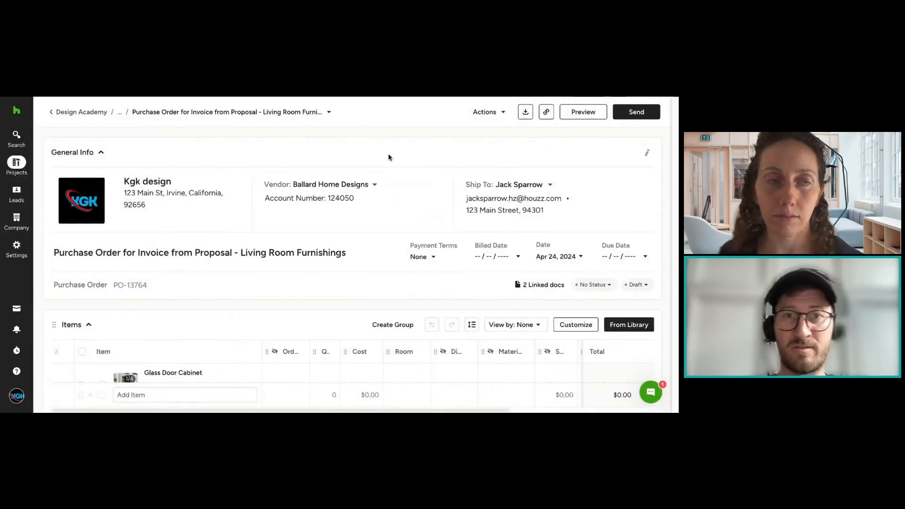
left_click(350, 183)
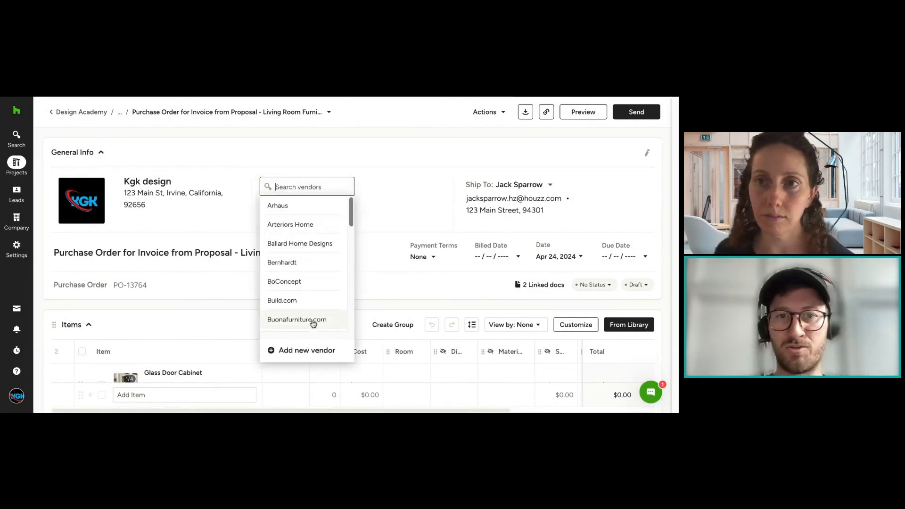
left_click(383, 155)
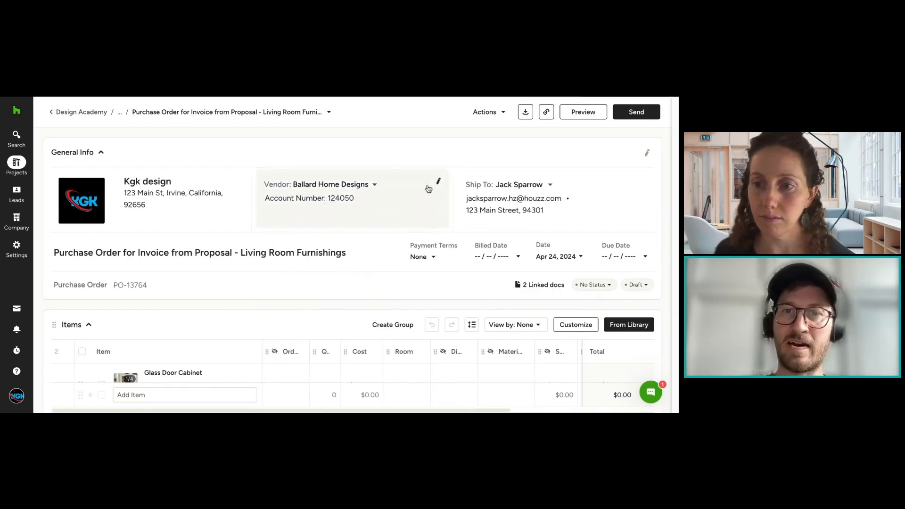
left_click(439, 183)
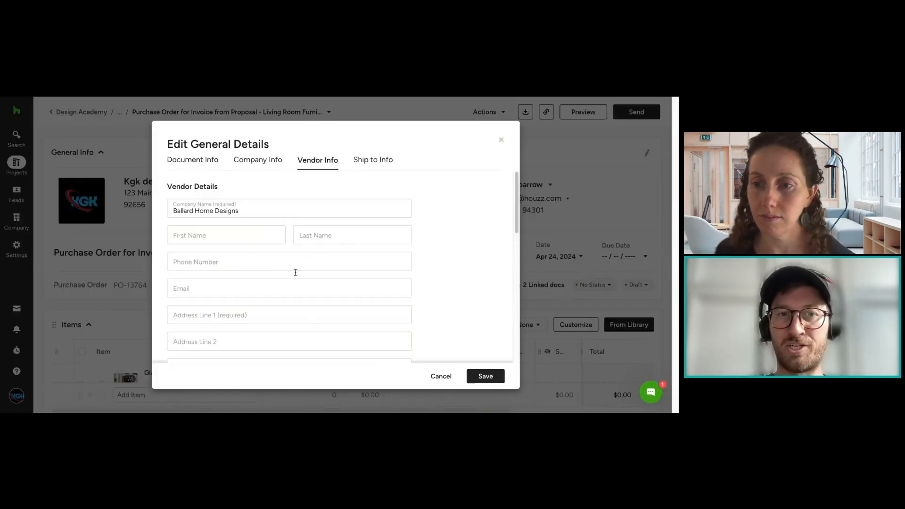
left_click(435, 377)
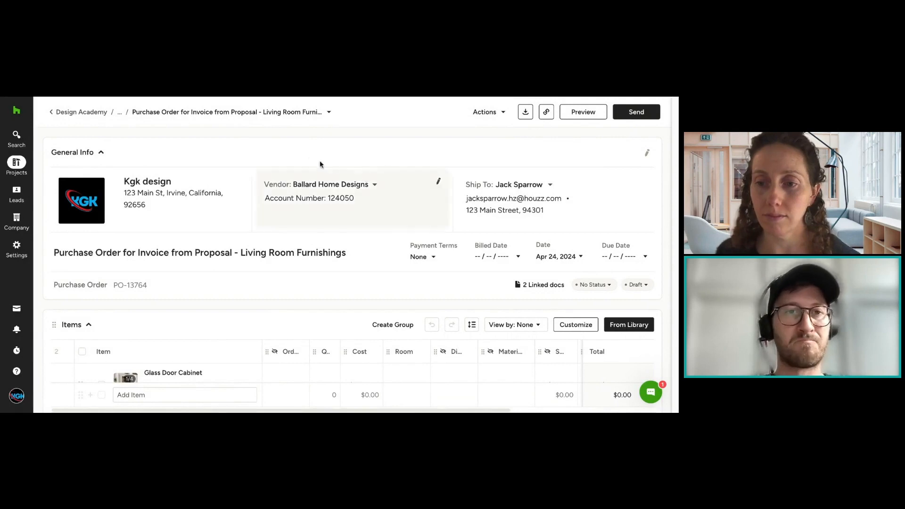
Step: Review the purchase order's title, line items and cost breakdown down to the payments section
scroll(186, 187, "down", 1)
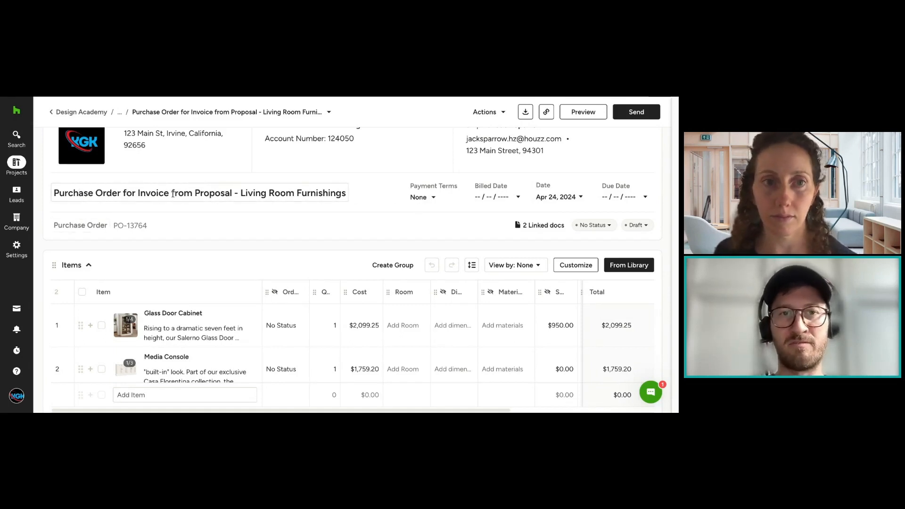
left_click(226, 193)
left_click(367, 193)
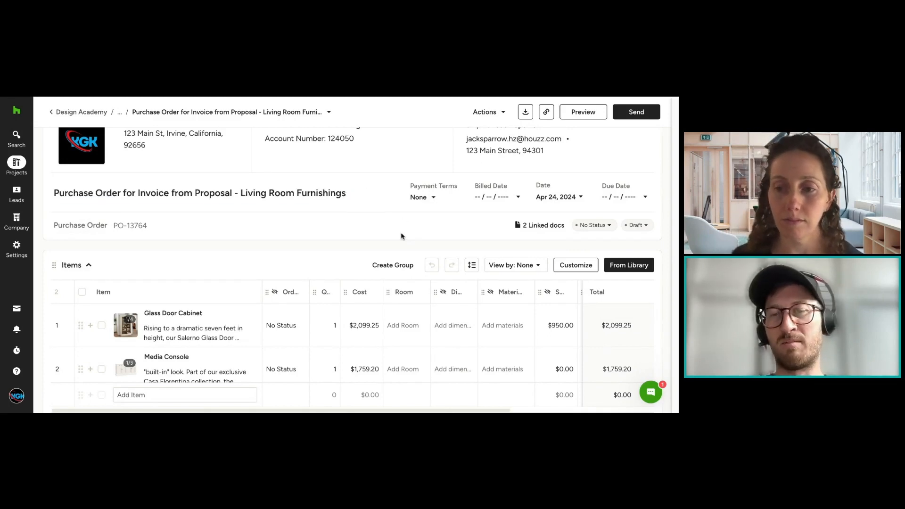
scroll(397, 233, "down", 1)
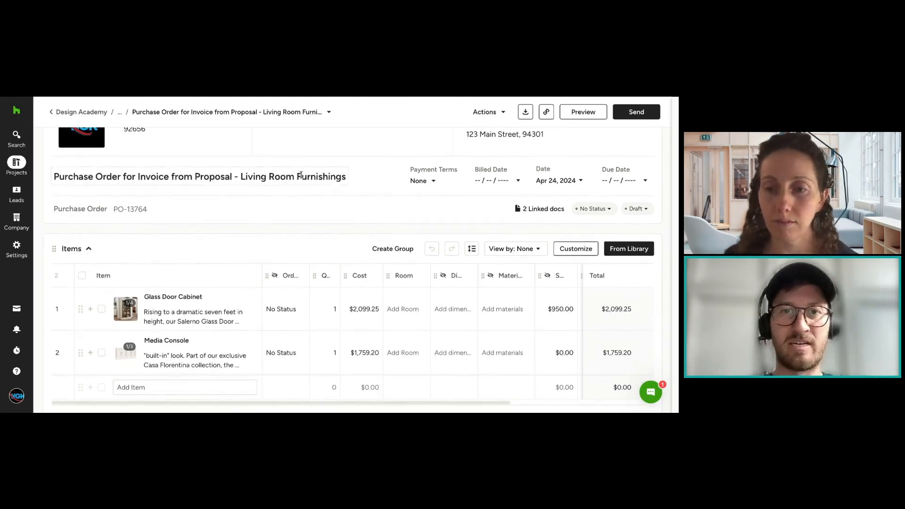
left_click(336, 182)
left_click(385, 201)
scroll(396, 207, "down", 3)
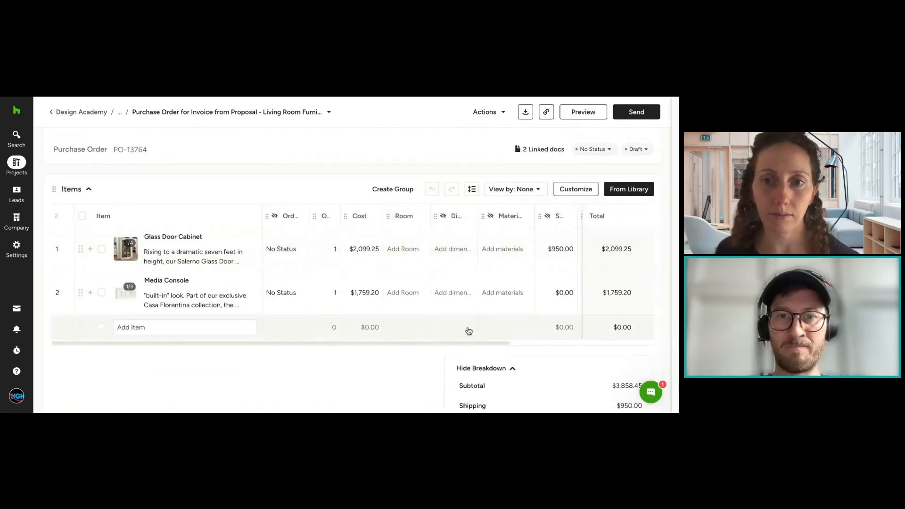
scroll(440, 355, "down", 5)
scroll(442, 354, "down", 1)
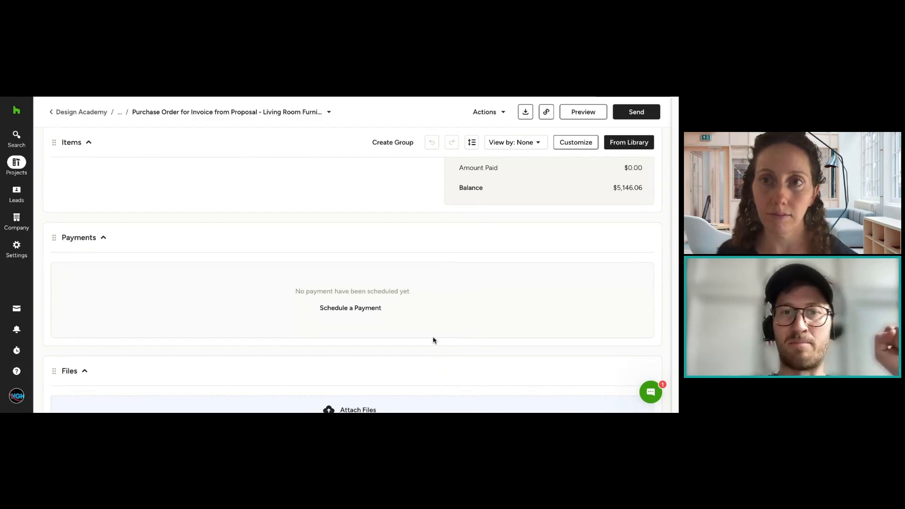
Step: Schedule a payment for the purchase order's full amount, mark the order as billed and log the payment as Credit Card
left_click(362, 306)
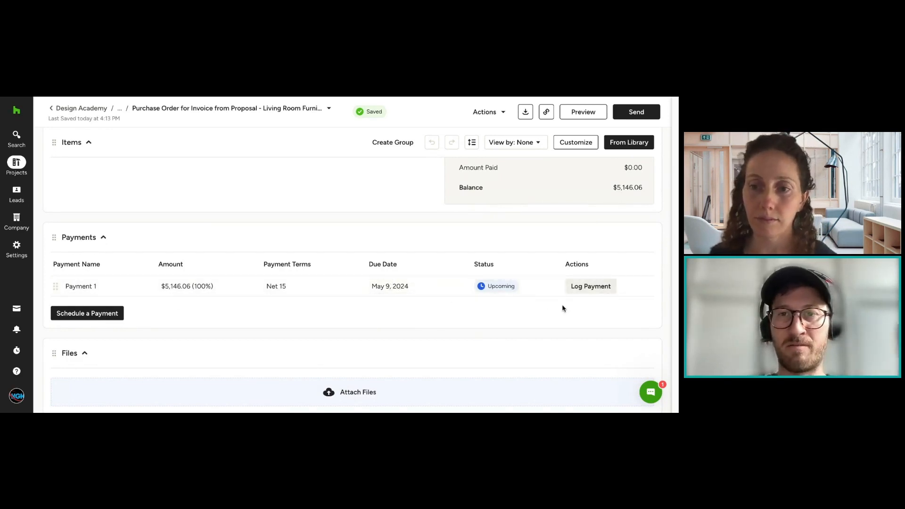
left_click(590, 286)
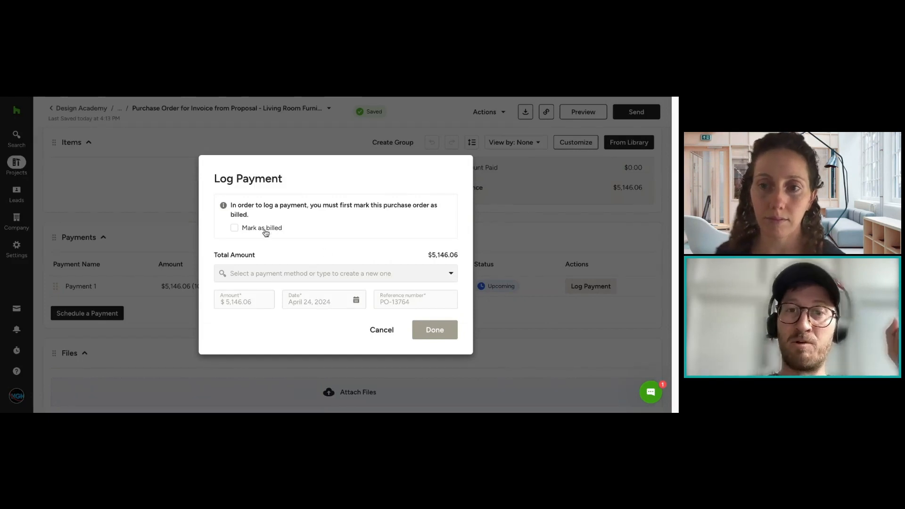
left_click(262, 230)
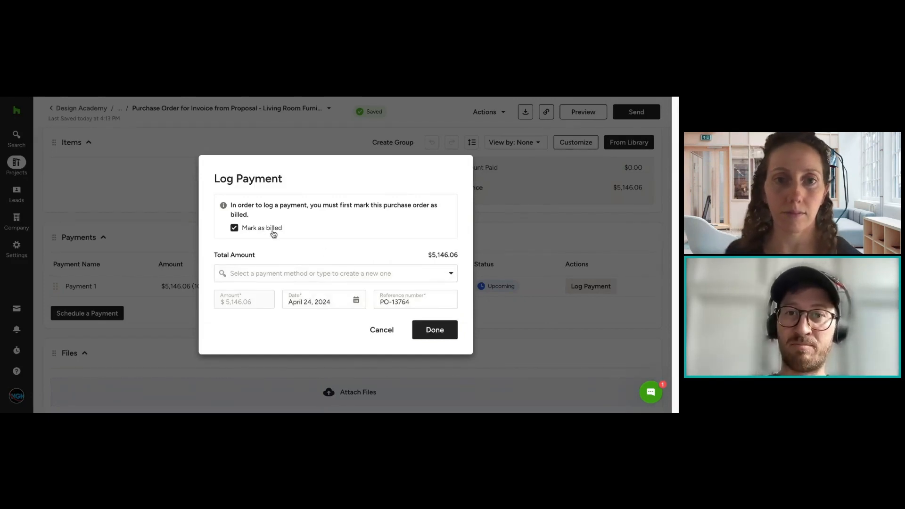
left_click(314, 268)
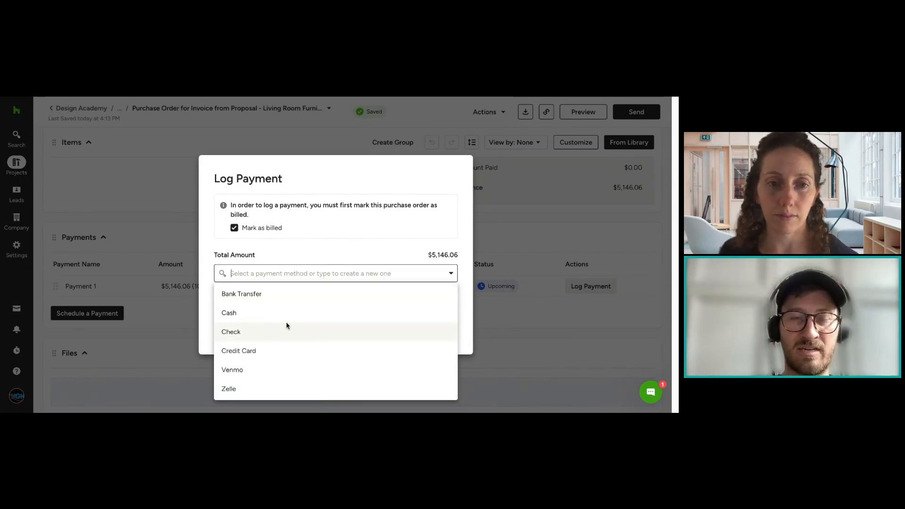
left_click(267, 351)
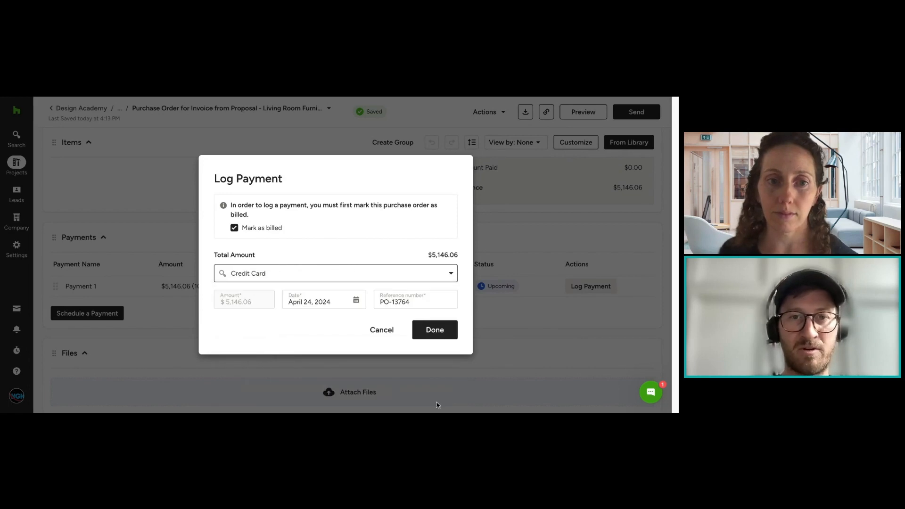
left_click(435, 329)
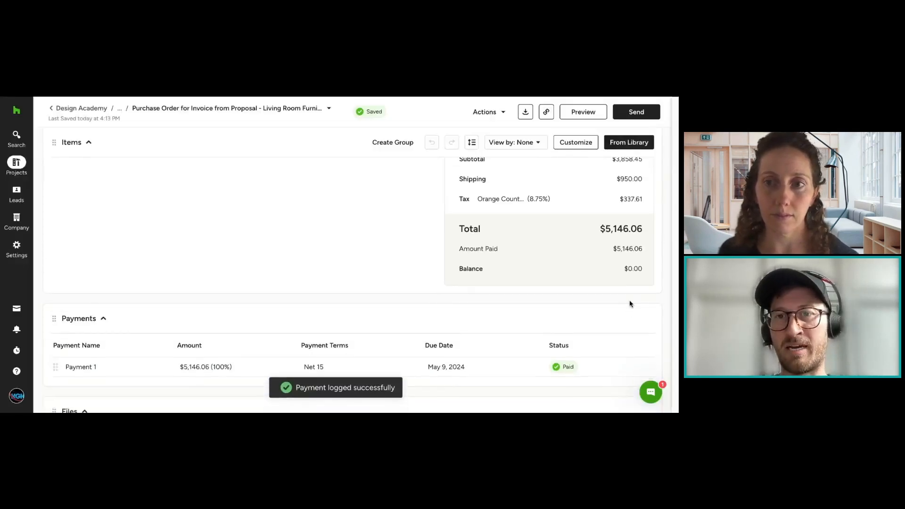
Step: Review the purchase order's balance, billing and payment status, remaining sections and available document actions
left_click_drag(638, 284, 603, 265)
left_click(603, 265)
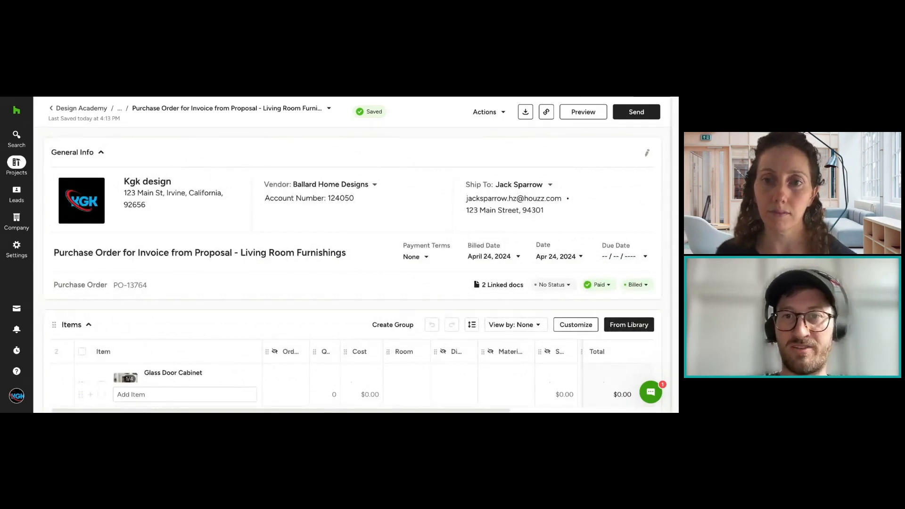
scroll(602, 279, "down", 13)
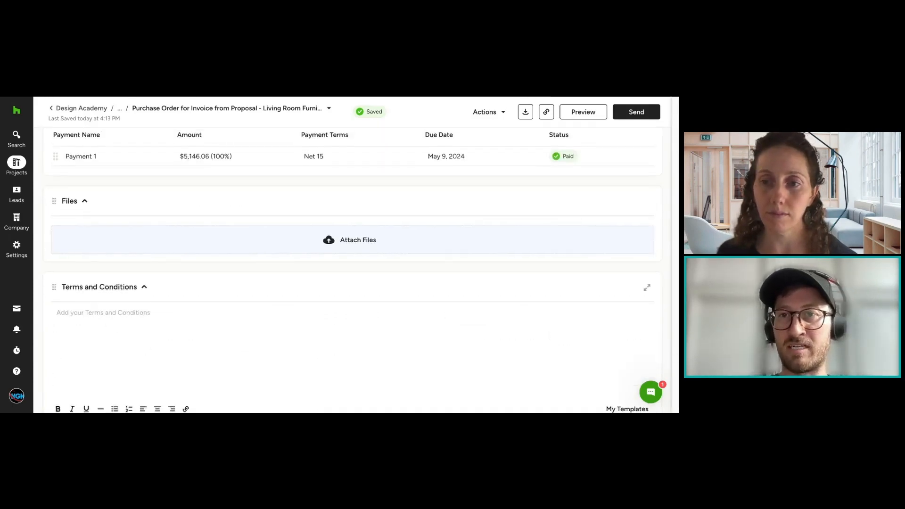
scroll(601, 279, "up", 6)
scroll(579, 297, "up", 4)
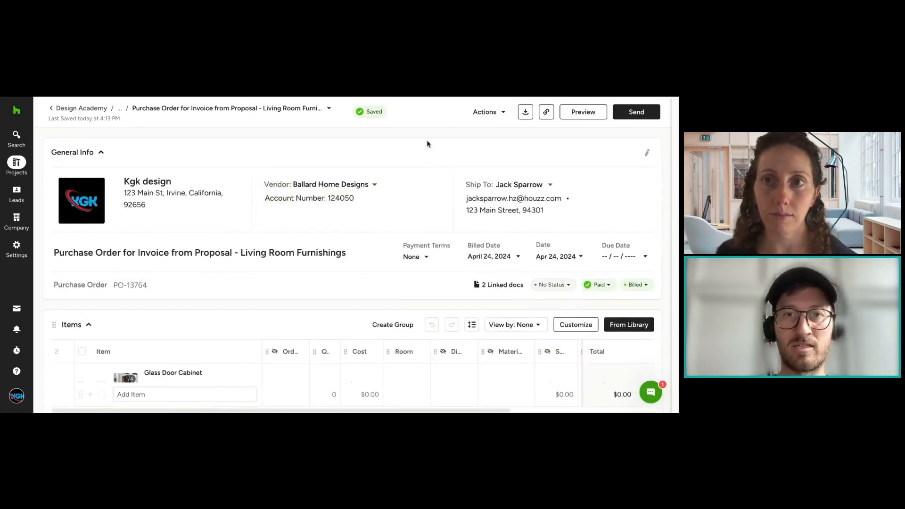
left_click(490, 116)
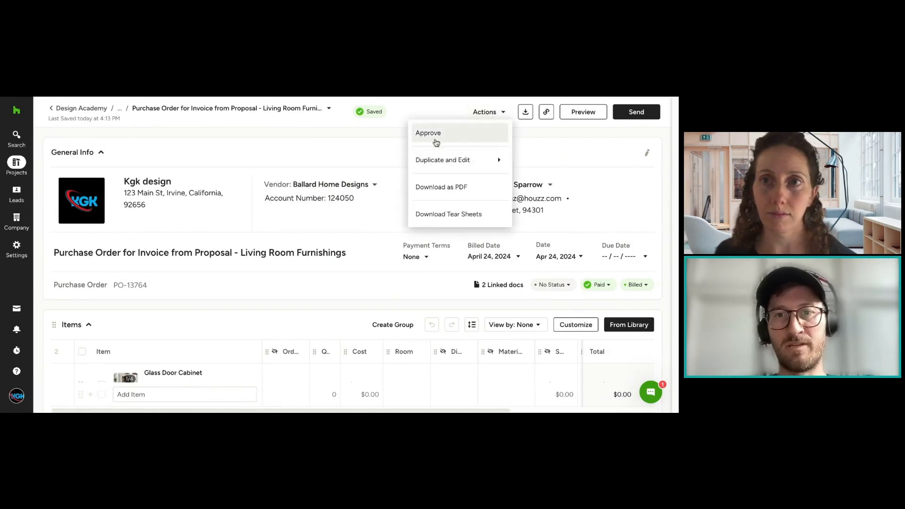
left_click(413, 188)
Step: Examine the order status options for the Glass Door Cabinet line item without choosing one
scroll(425, 198, "down", 4)
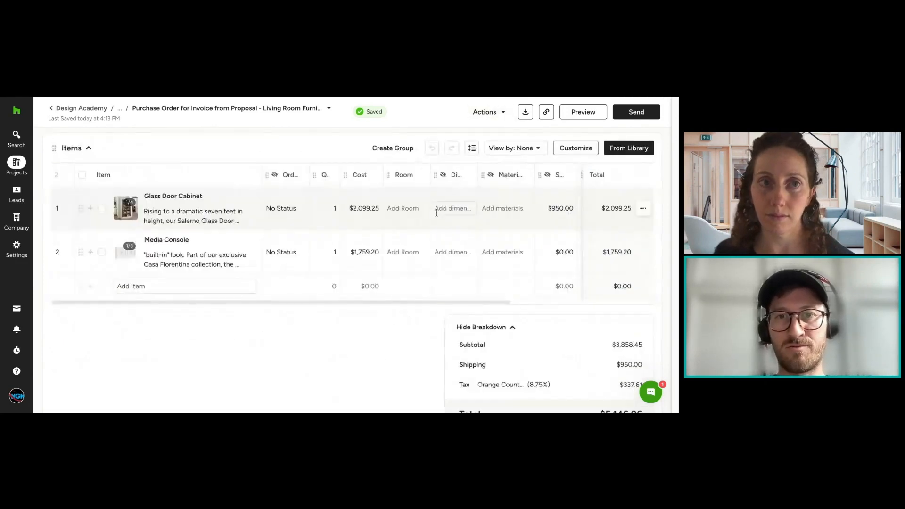
left_click(290, 209)
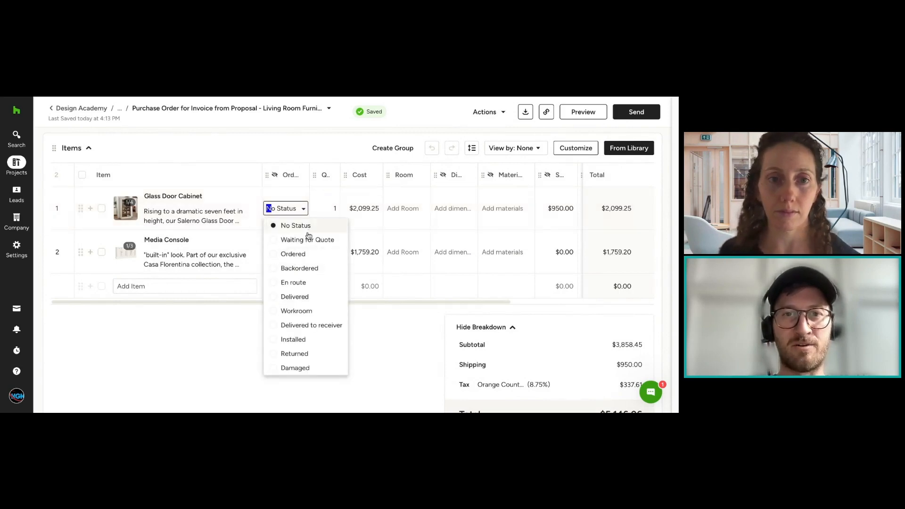
left_click(402, 337)
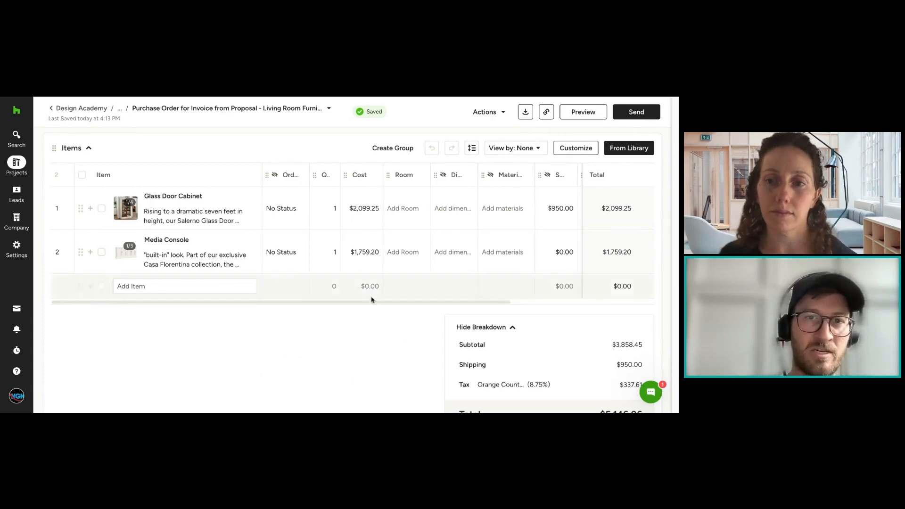
left_click(281, 201)
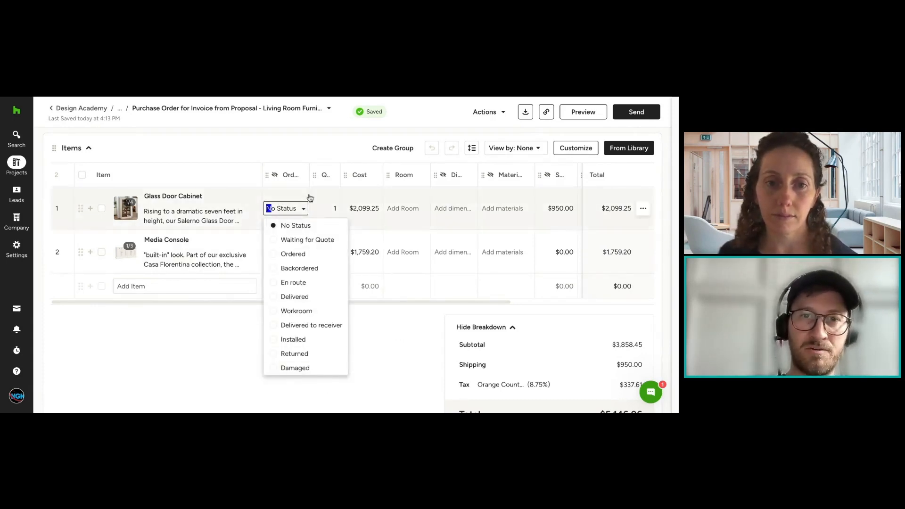
left_click(398, 333)
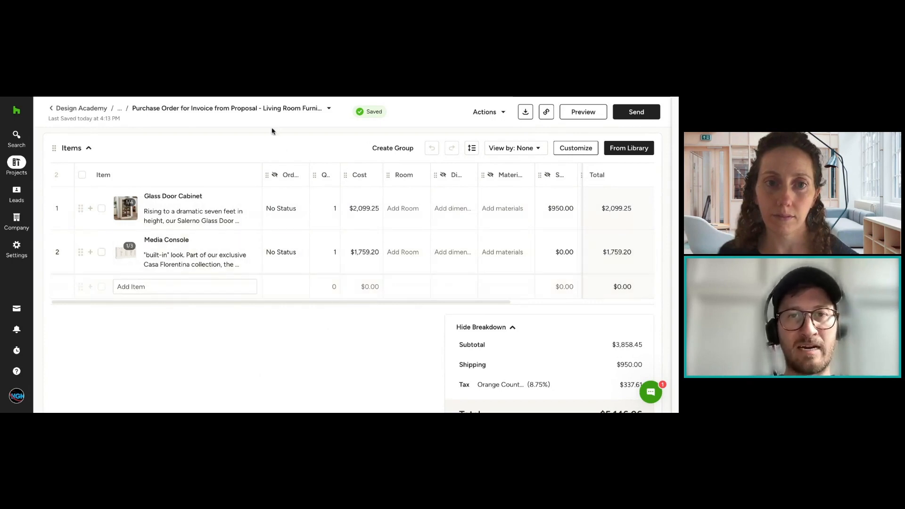
Step: Set the Ballard Home Designs purchase order's tracking status to Ordered and return to the purchase orders list
left_click(120, 112)
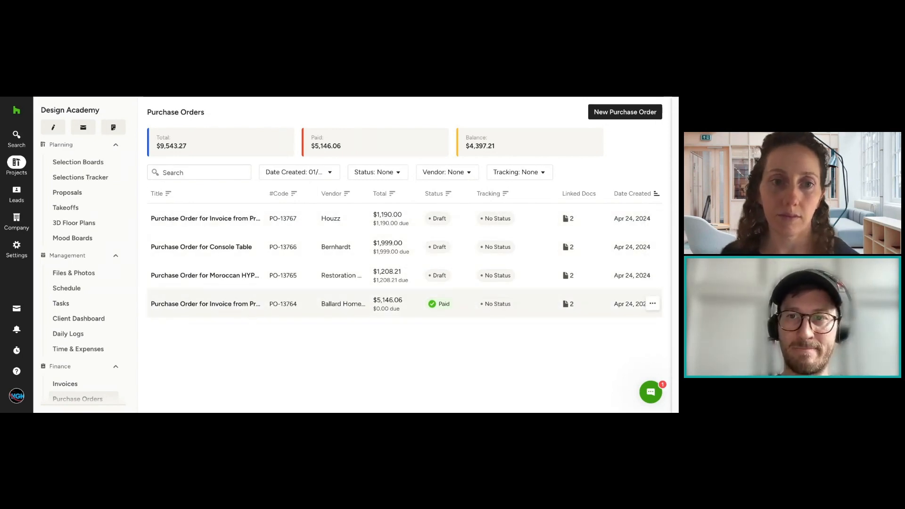
left_click(424, 298)
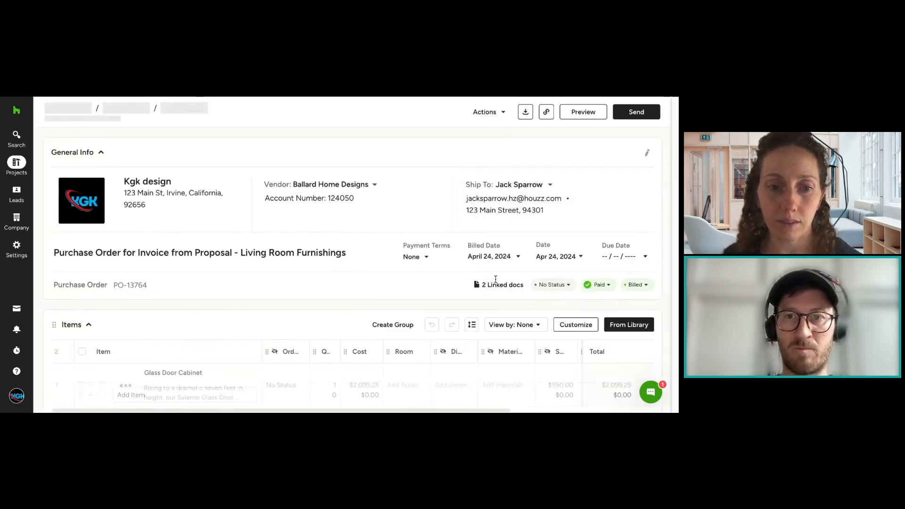
left_click(557, 287)
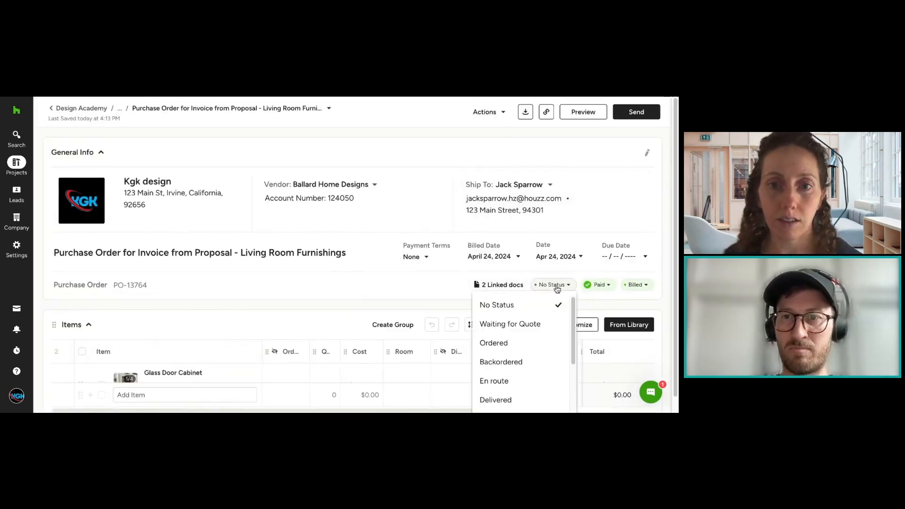
left_click(538, 344)
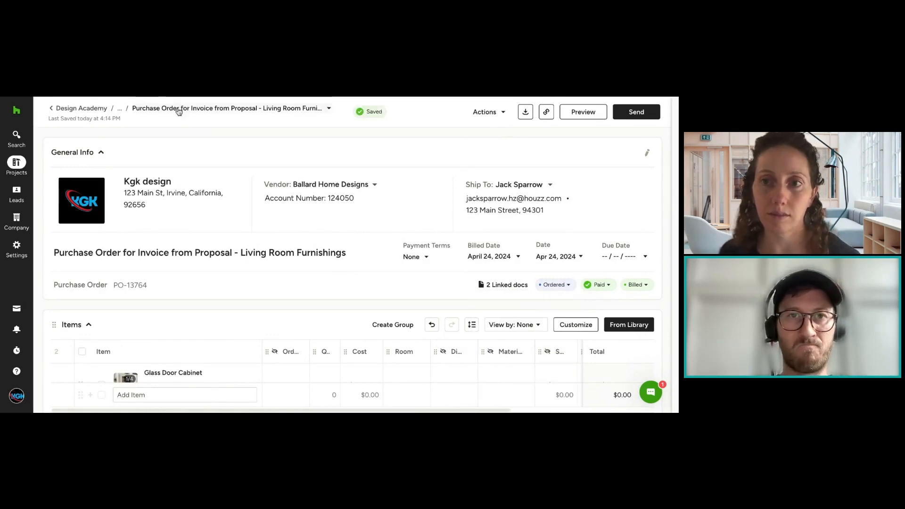
left_click(144, 96)
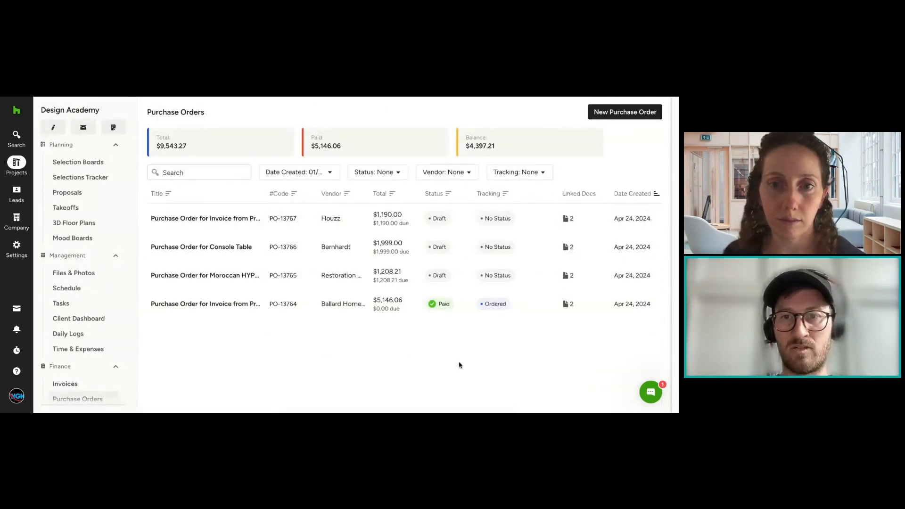
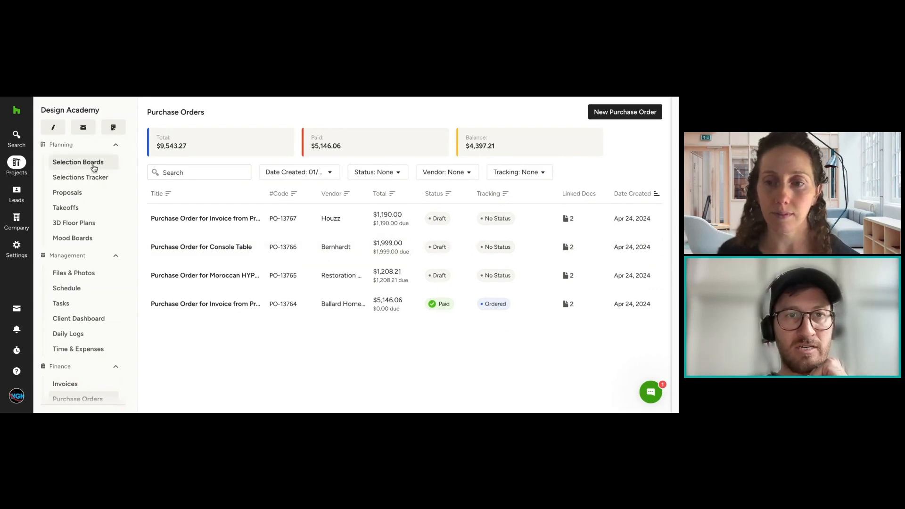
Step: Open the project's Selections Tracker and examine its options for organizing and sorting items without changing them
left_click(404, 248)
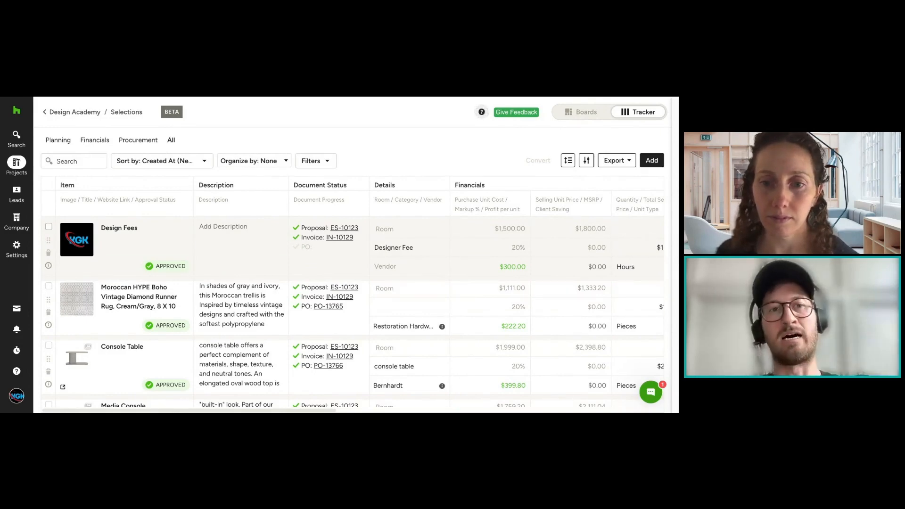
left_click(241, 160)
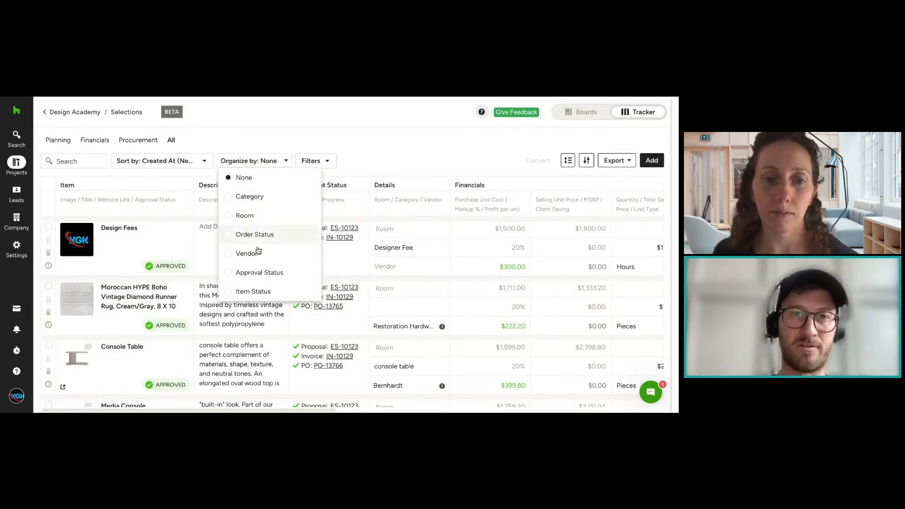
left_click(263, 161)
left_click(187, 161)
mouse_move(163, 239)
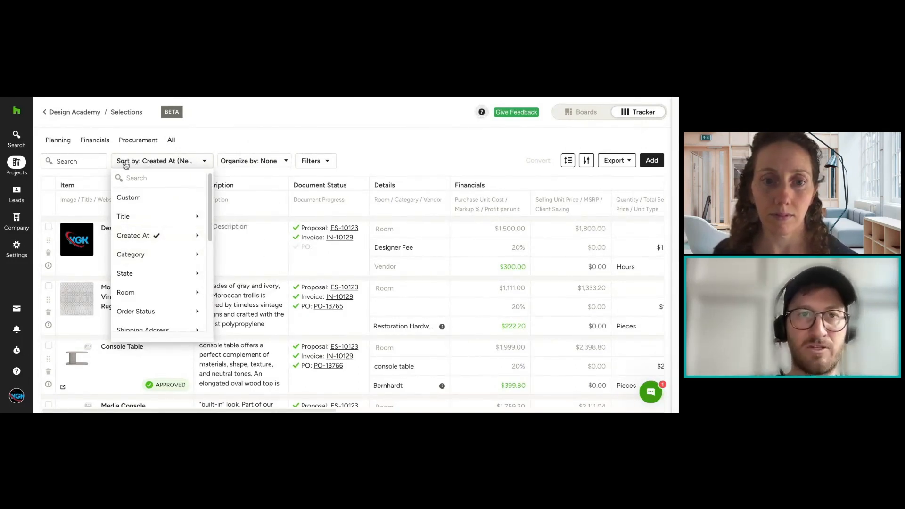
left_click(212, 143)
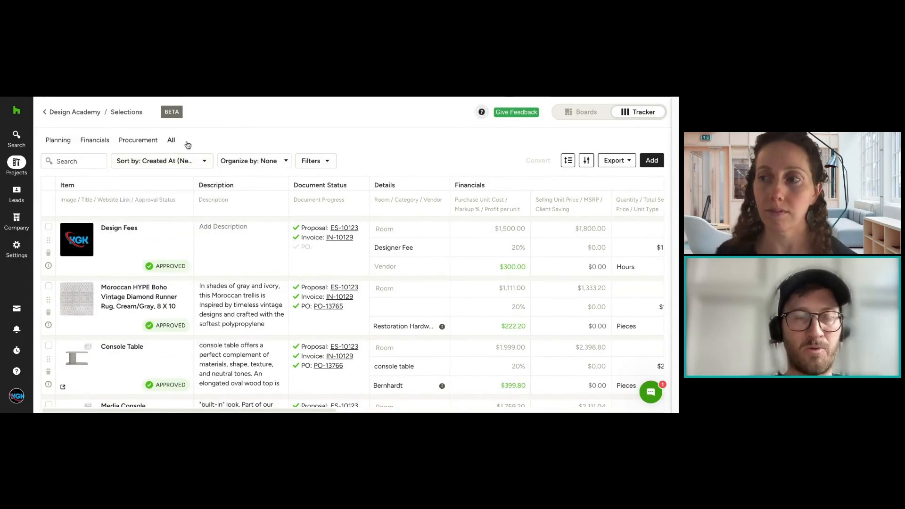
Step: In the tracker's Planning view, assign the Moroccan HYPE Boho rug and the Console Table to the Living Room
left_click(67, 143)
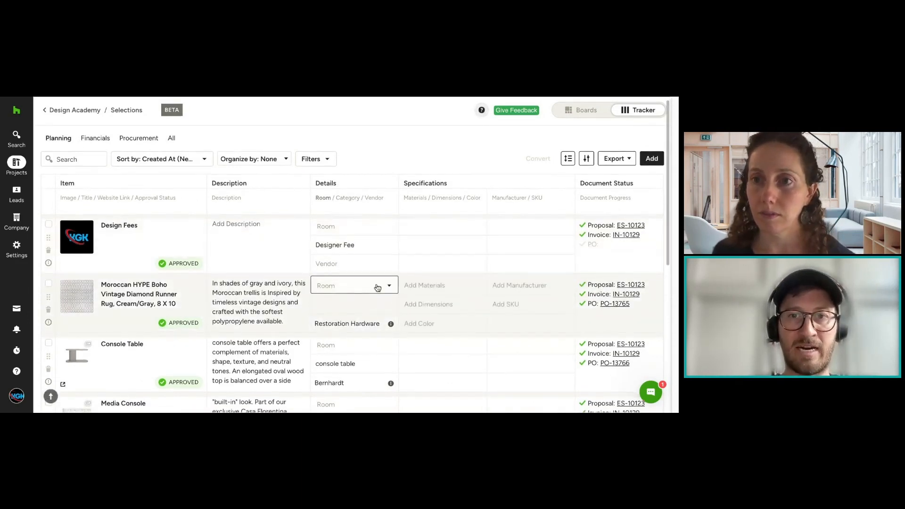
left_click(378, 289)
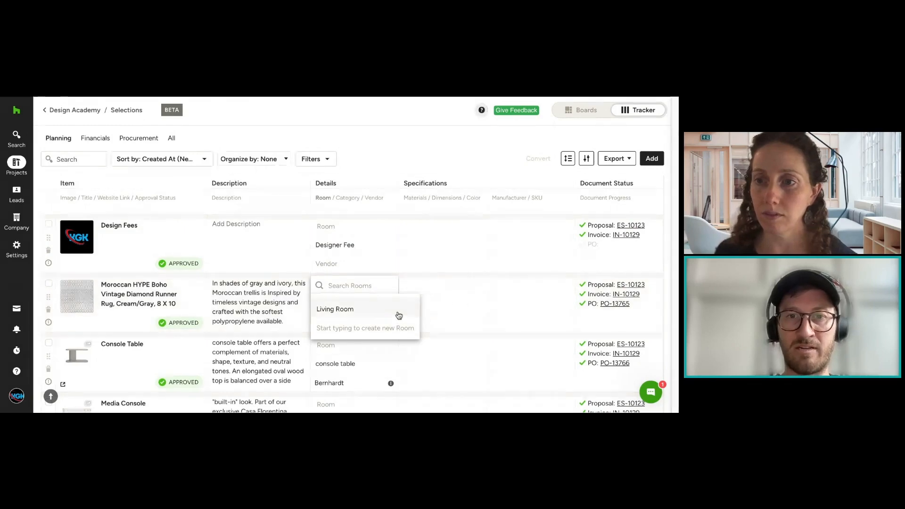
left_click(397, 312)
left_click(374, 290)
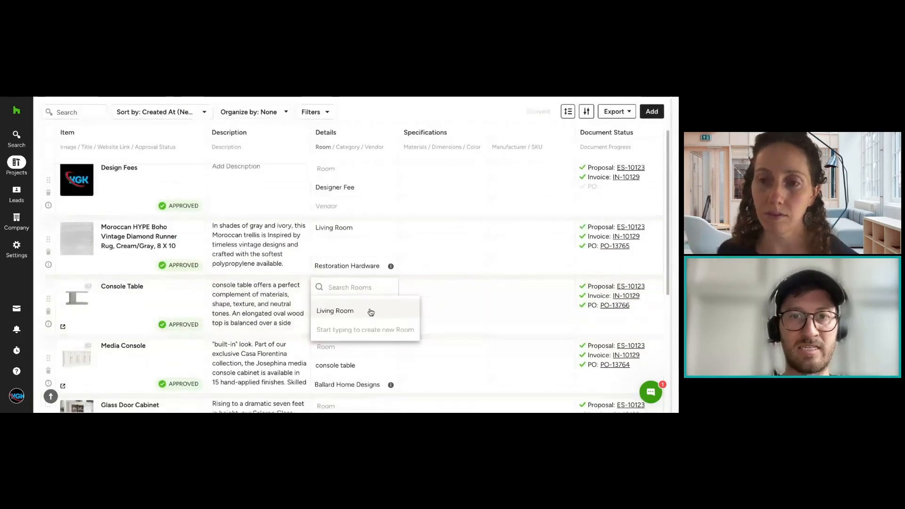
left_click(369, 312)
Step: Examine the Moroccan rug's Materials and Dimensions specification fields without entering any values
left_click(427, 228)
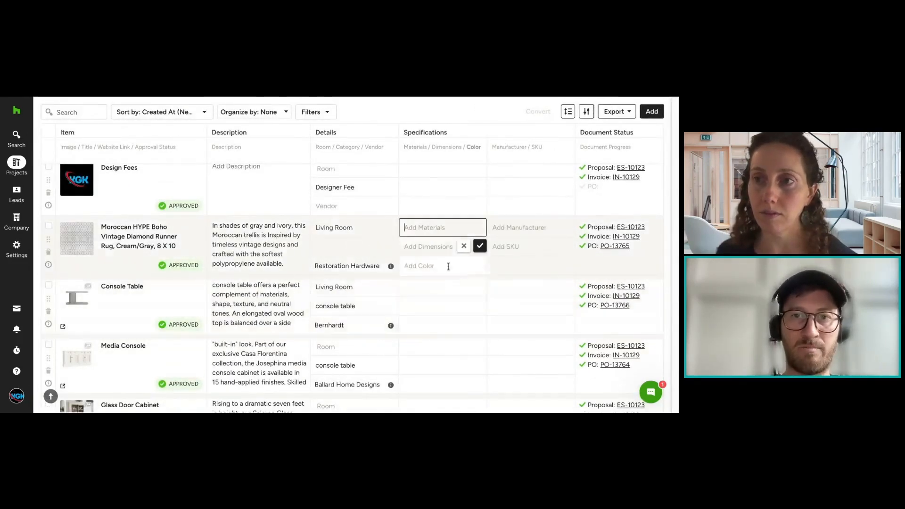
left_click(438, 248)
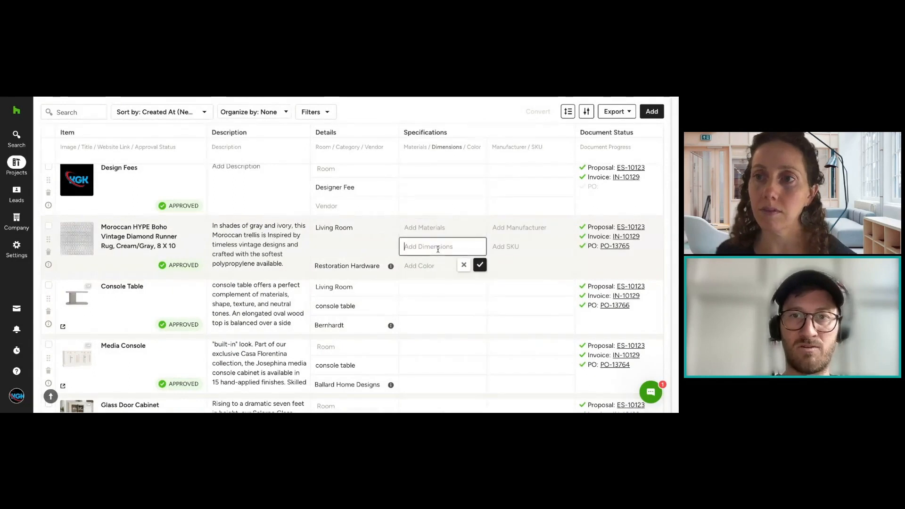
left_click(464, 264)
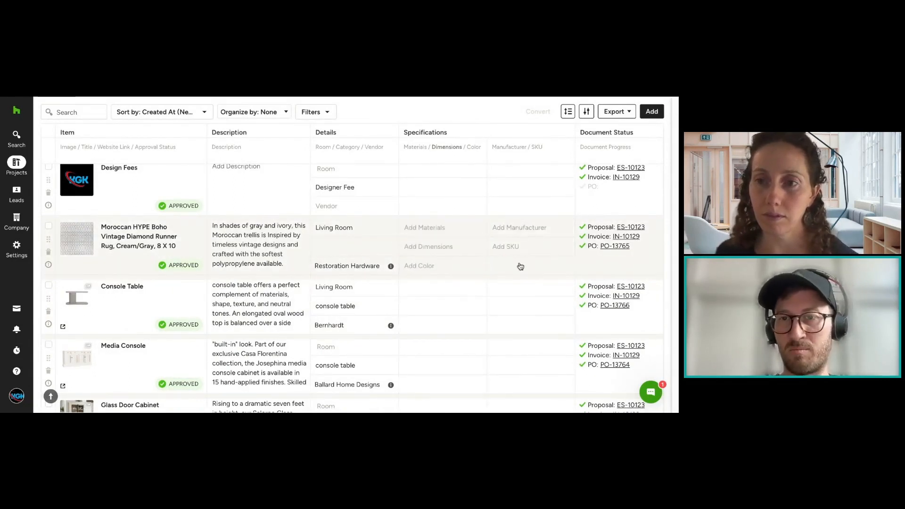
Step: Assign the Media Console to the Living Room
scroll(442, 325, "down", 2)
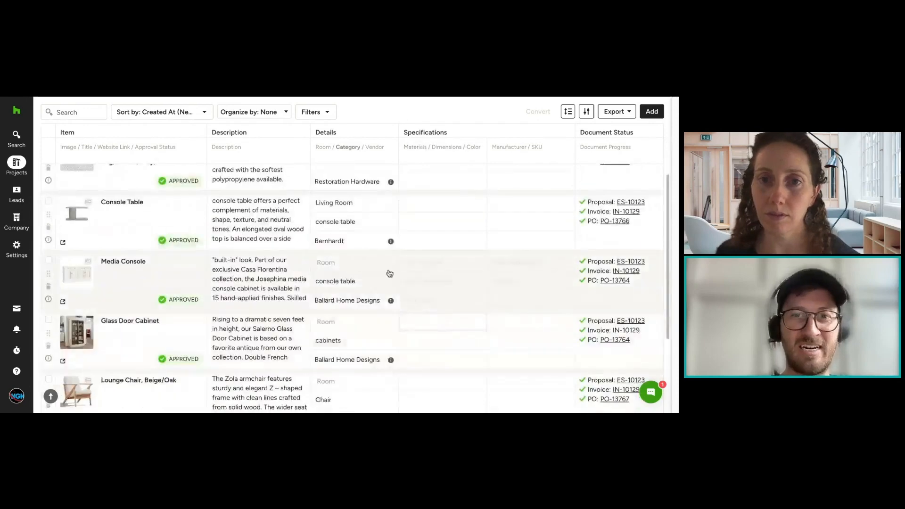
left_click(389, 270)
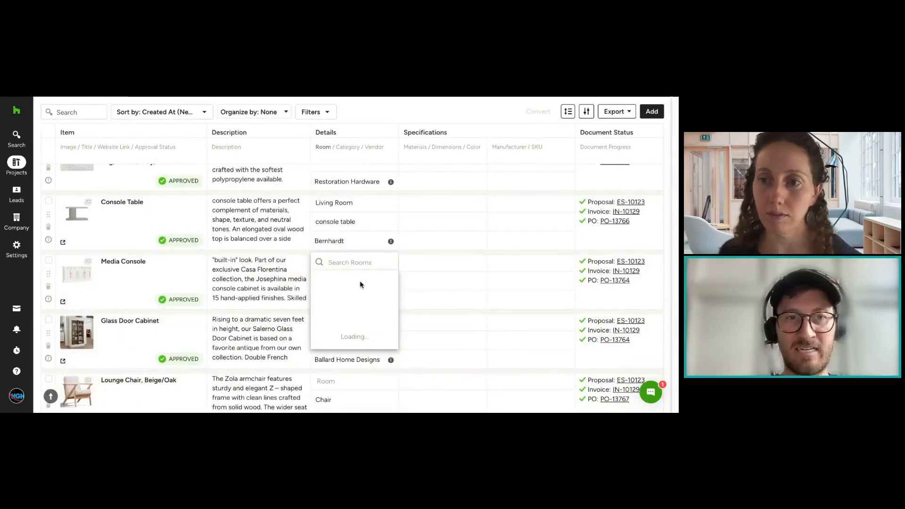
left_click(384, 286)
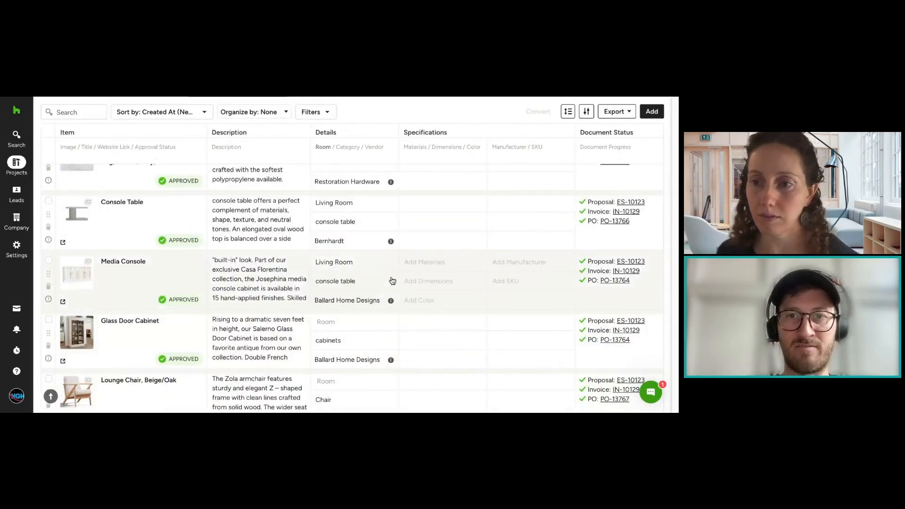
Step: Review the Procurement view's order tracking fields, including the ship date and receive date calendars, without choosing any dates
scroll(141, 236, "up", 5)
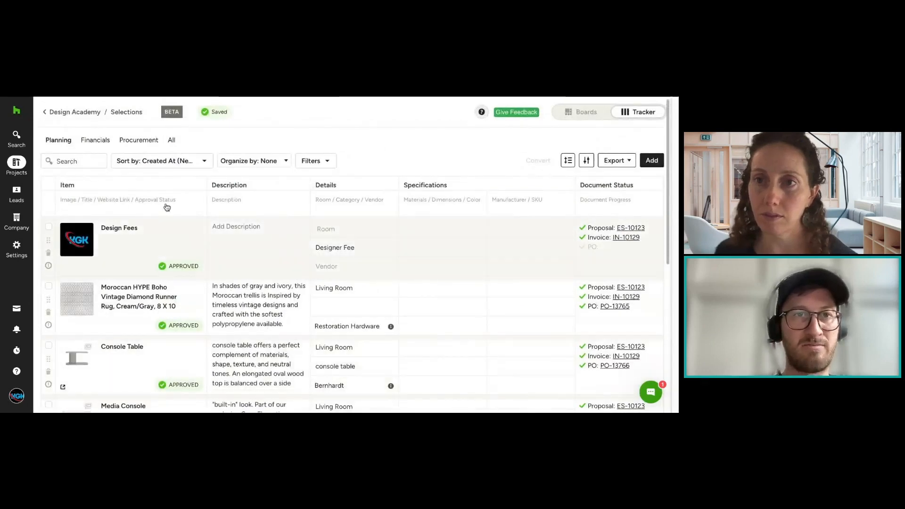
left_click(139, 140)
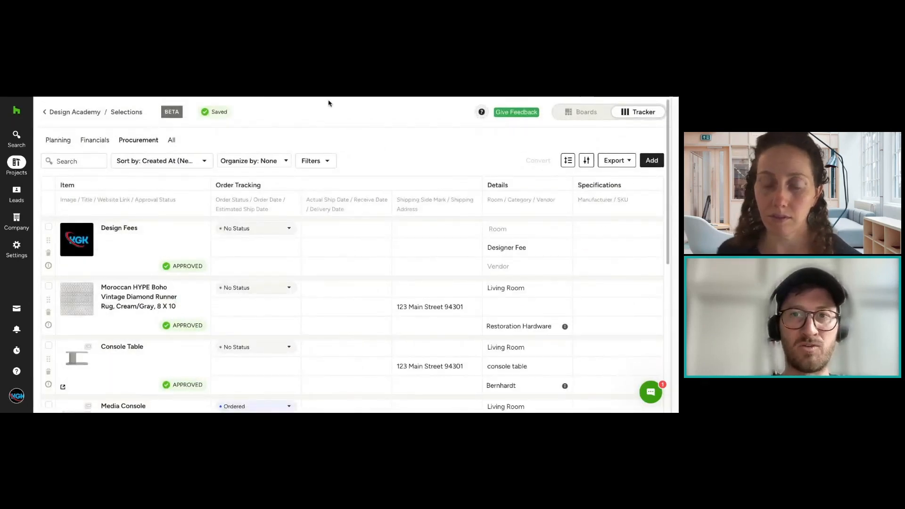
mouse_move(369, 231)
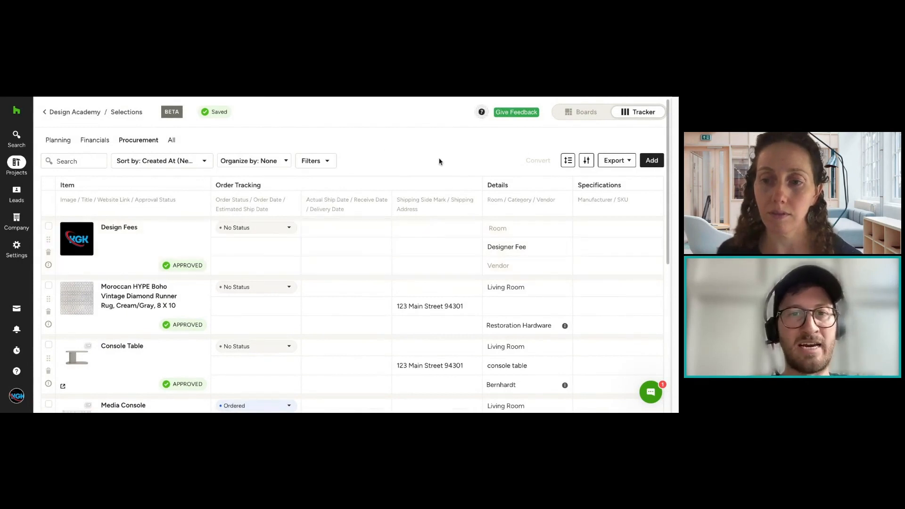
scroll(436, 161, "down", 1)
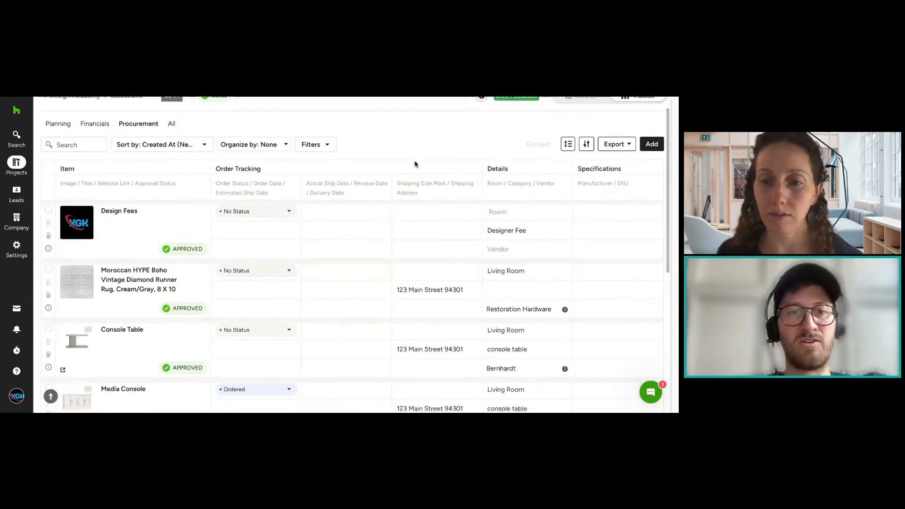
scroll(413, 163, "down", 1)
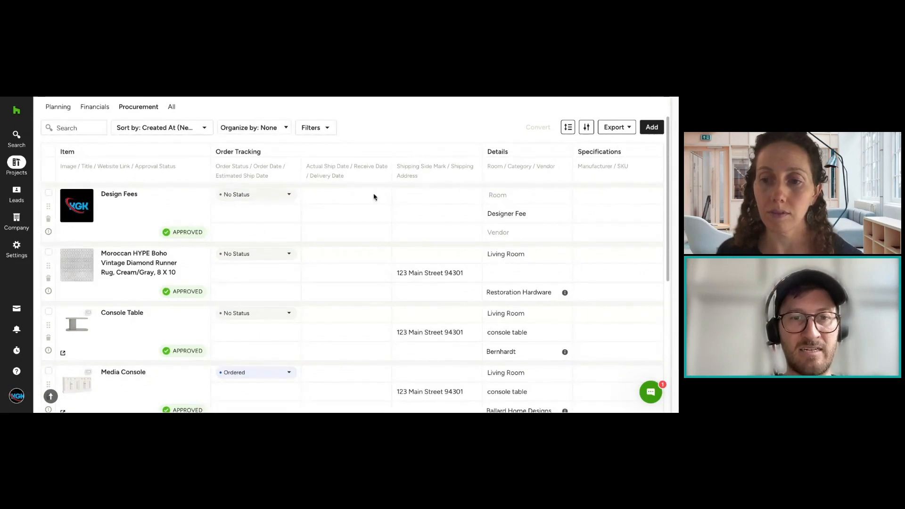
scroll(273, 354, "down", 5)
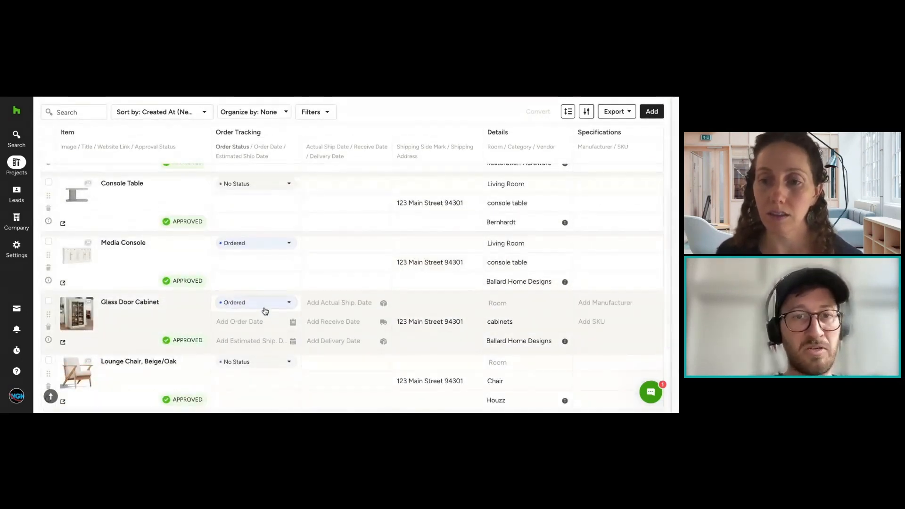
left_click(328, 304)
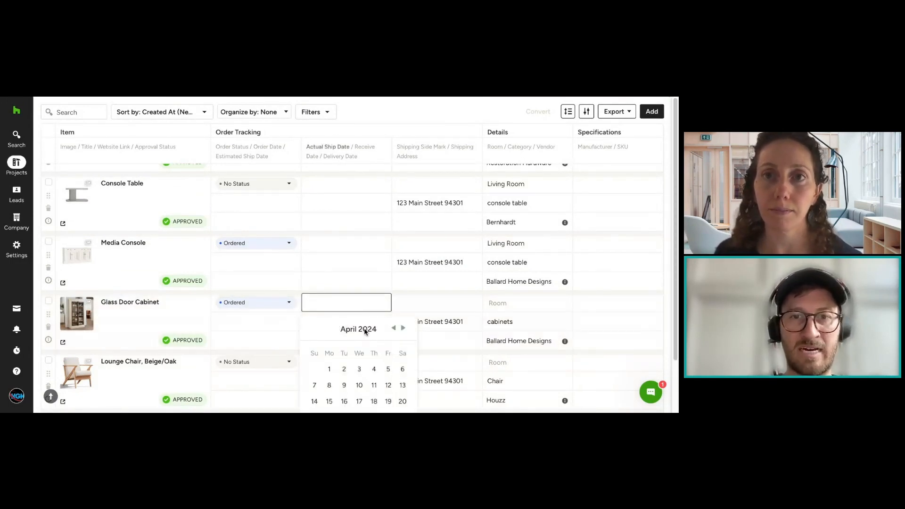
left_click(364, 262)
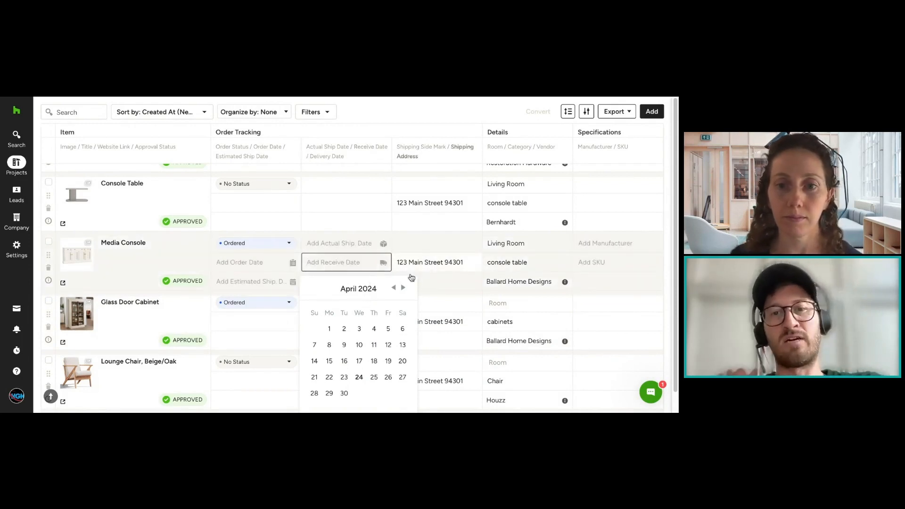
left_click(202, 260)
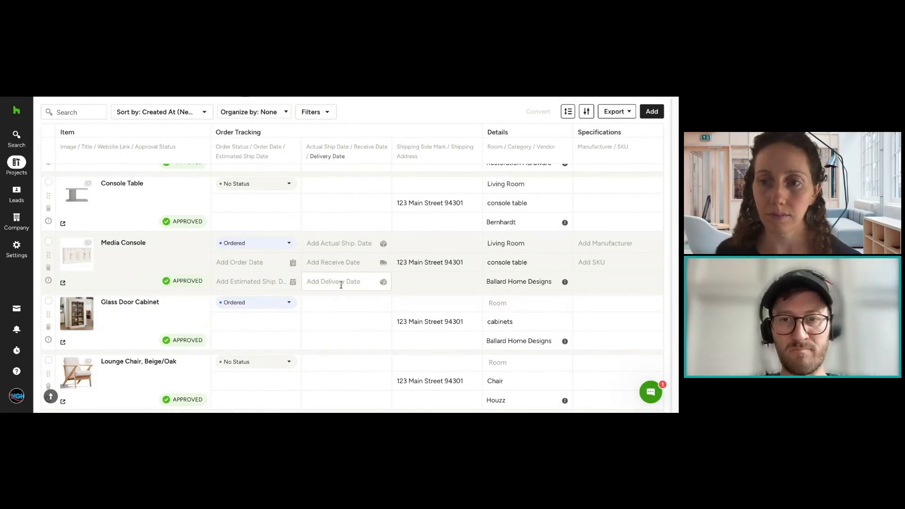
Step: Assign the Glass Door Cabinet and the Design Fees items to the Living Room from the Procurement view
scroll(341, 283, "down", 1)
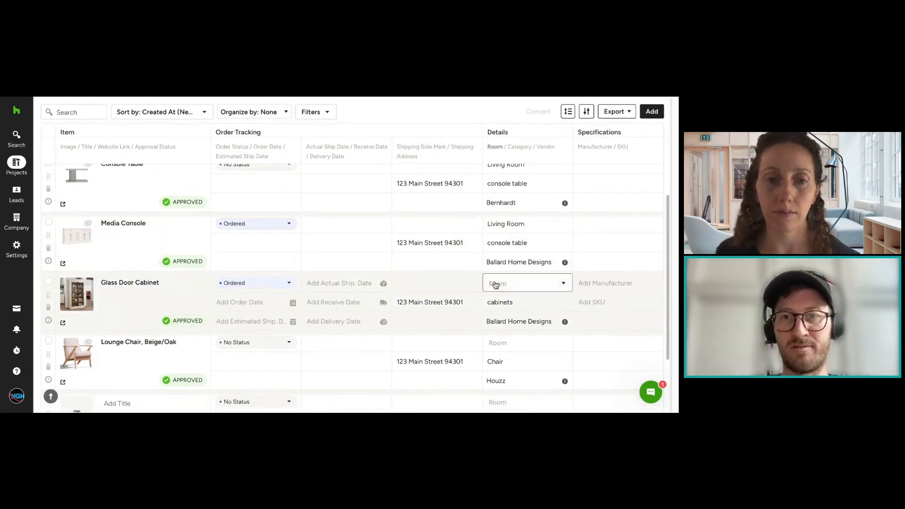
left_click(515, 287)
left_click(515, 307)
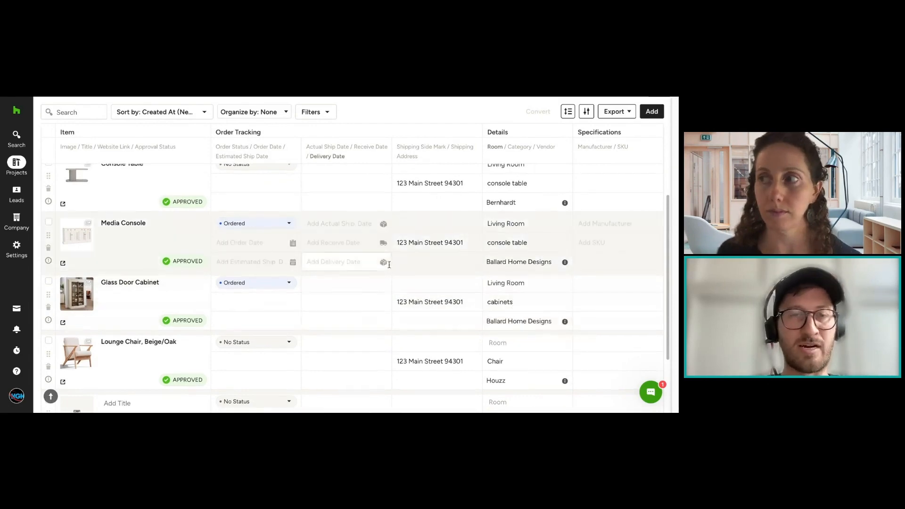
scroll(364, 277, "up", 5)
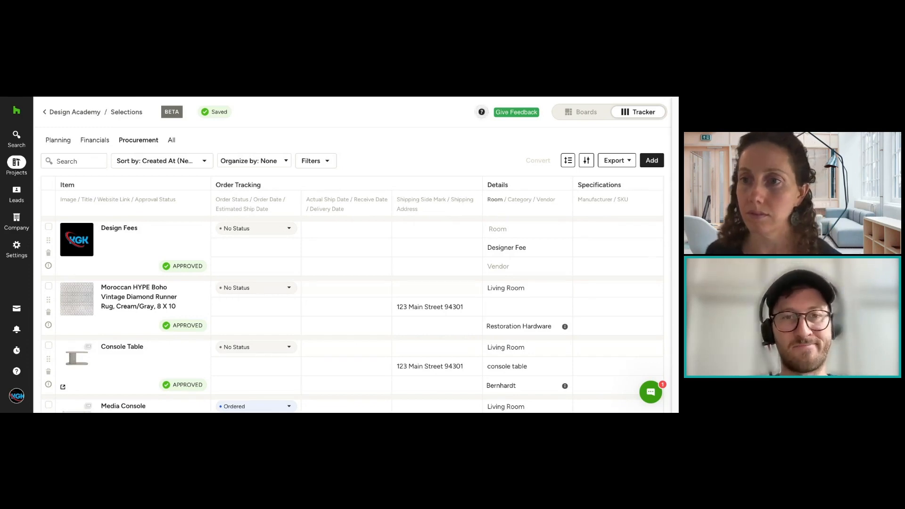
left_click(516, 229)
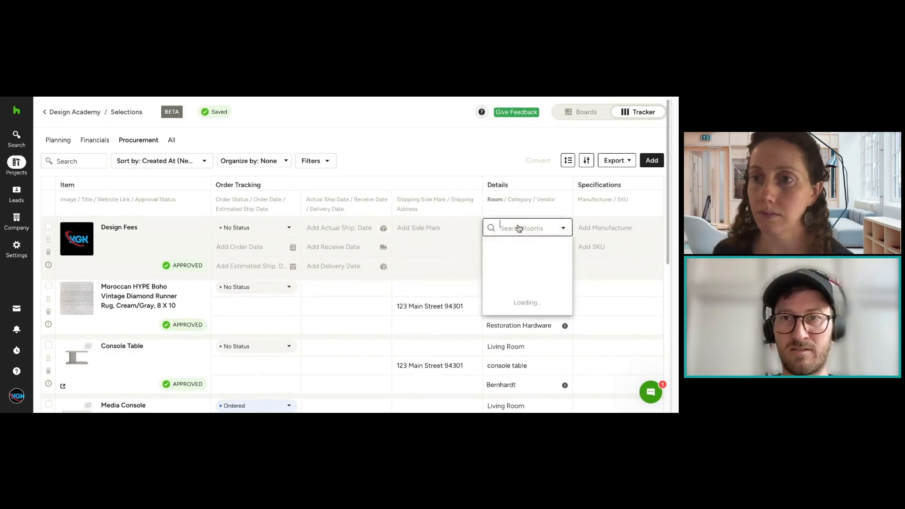
left_click(514, 253)
Step: Examine the Design Fees item's Actual Ship Date calendar and review the remaining items' procurement details without making changes
left_click(347, 229)
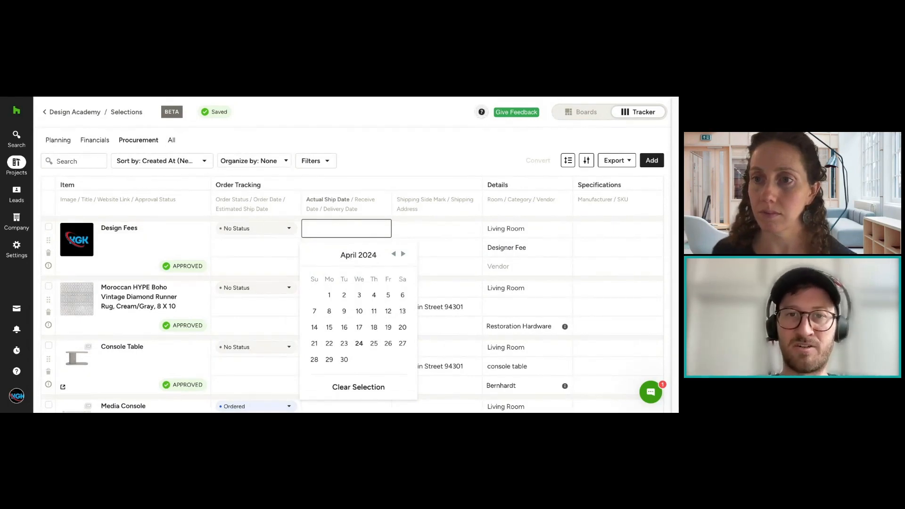
left_click(394, 156)
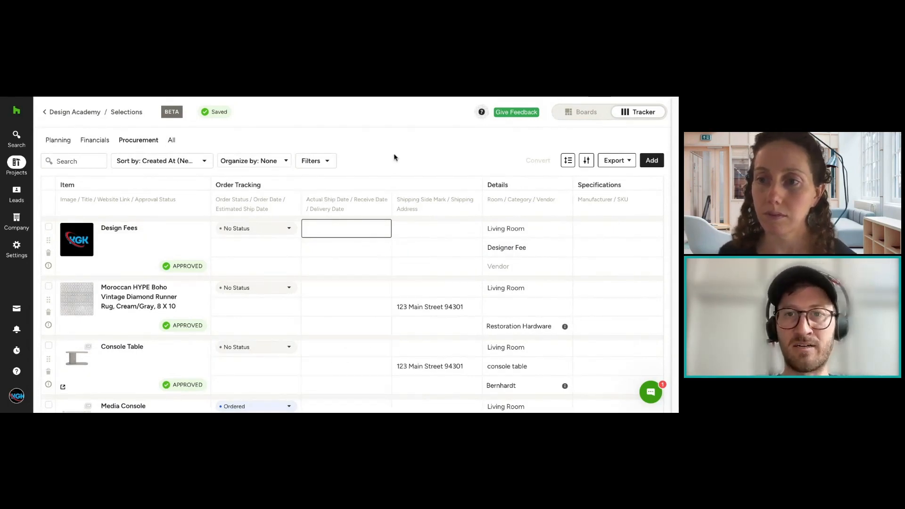
left_click(587, 161)
left_click(403, 390)
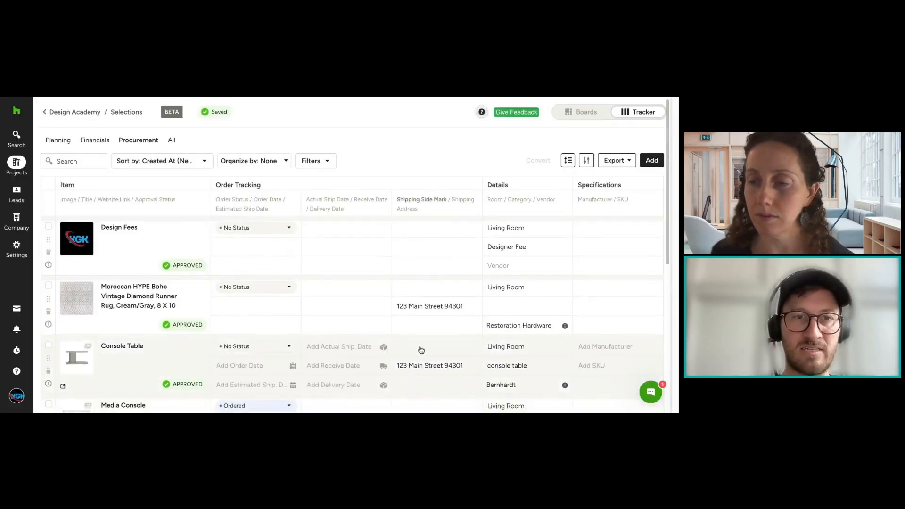
scroll(415, 349, "down", 6)
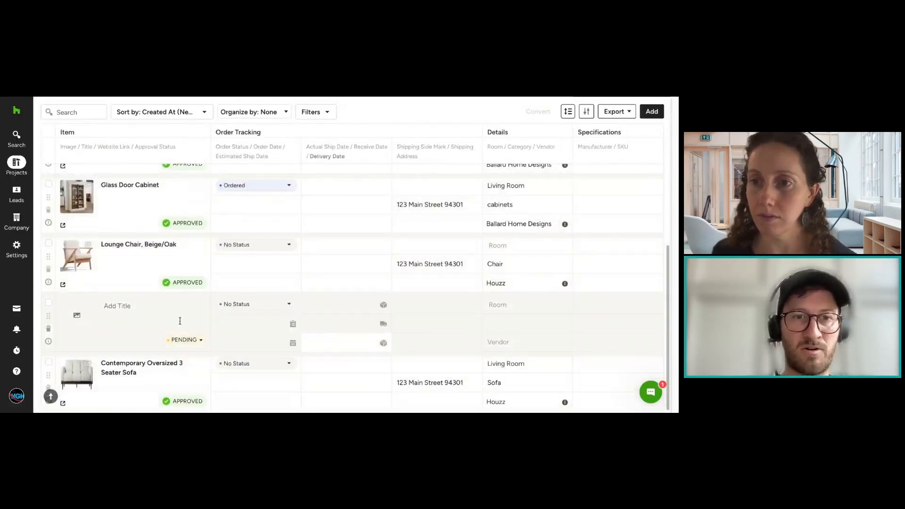
scroll(533, 303, "up", 6)
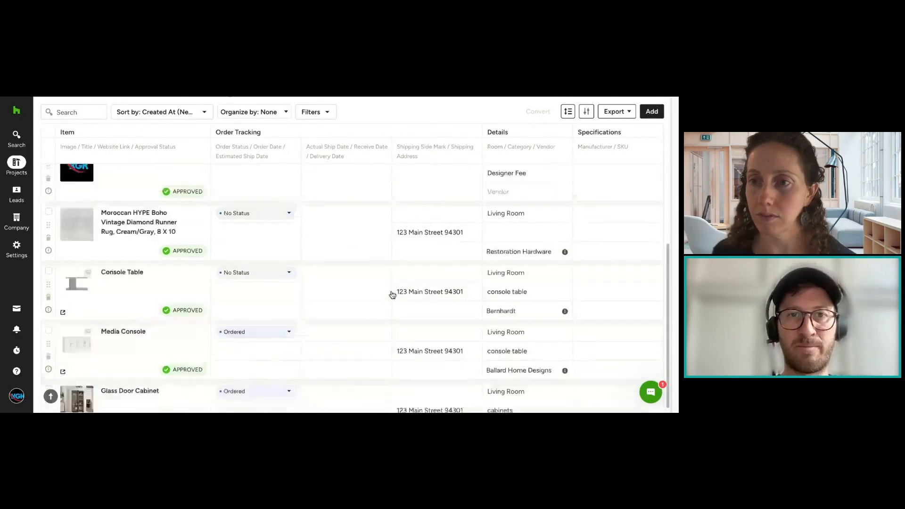
Step: Switch to the Financials view and review the Item Details, General Details and Pricing field options of the FFE Schedule (PDF) export
left_click(87, 140)
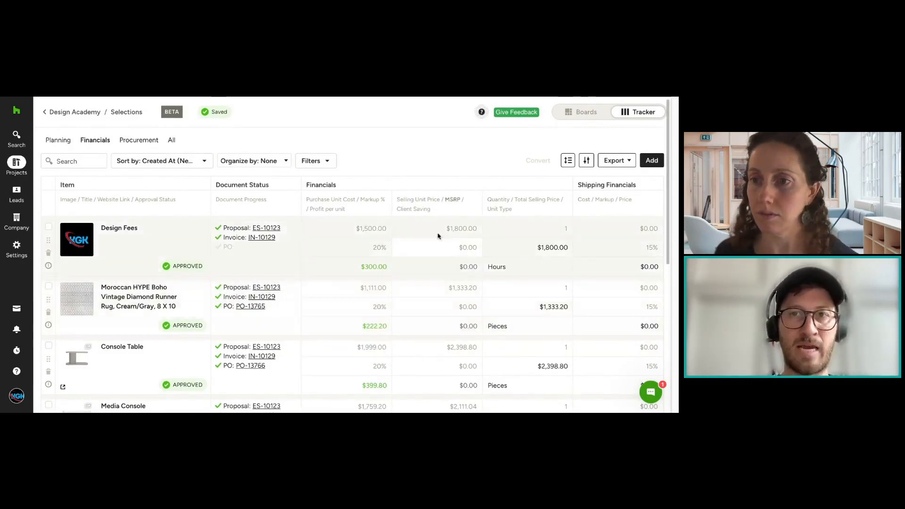
left_click(616, 161)
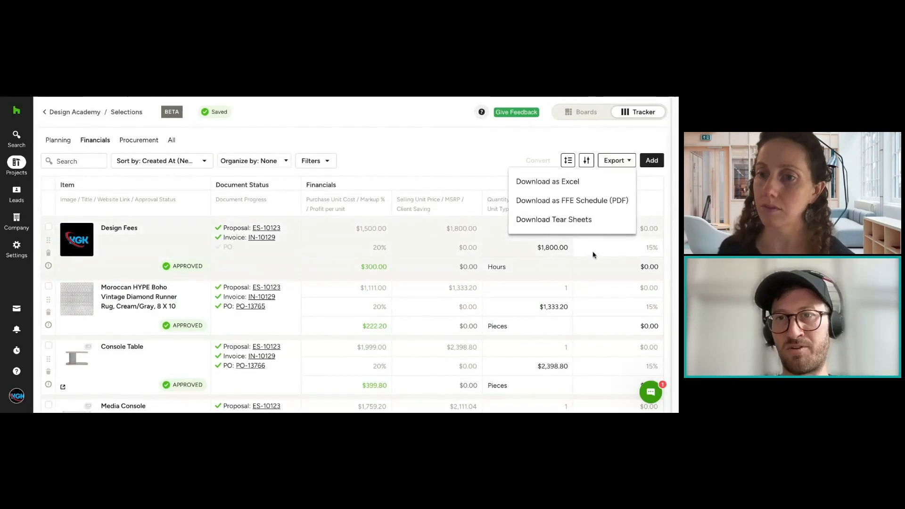
left_click(574, 204)
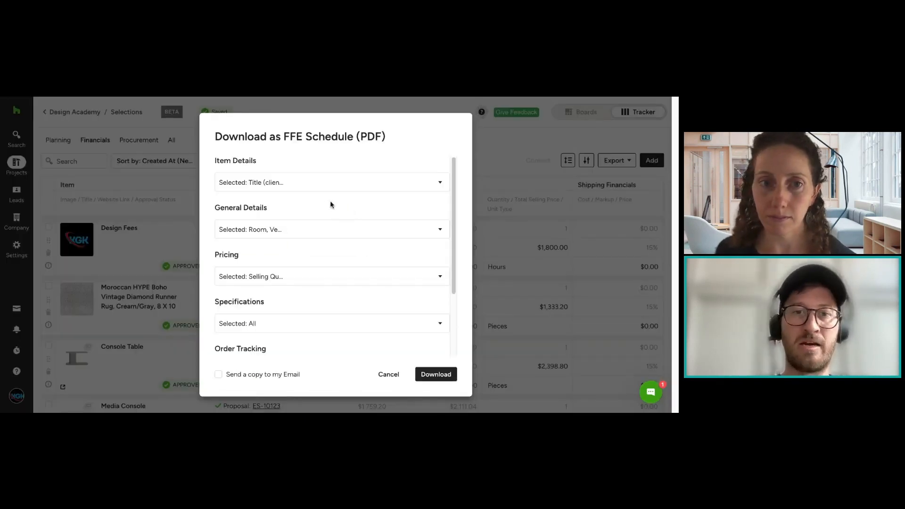
left_click(313, 183)
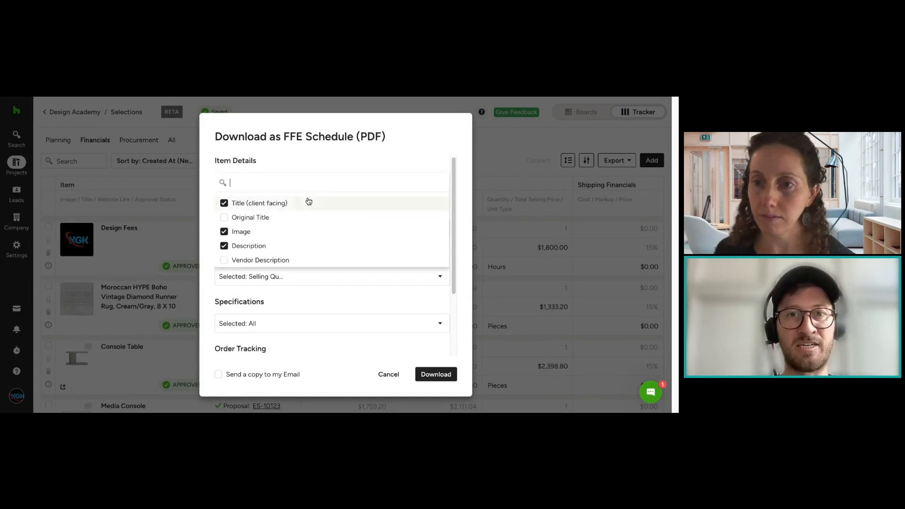
left_click(284, 168)
left_click(275, 229)
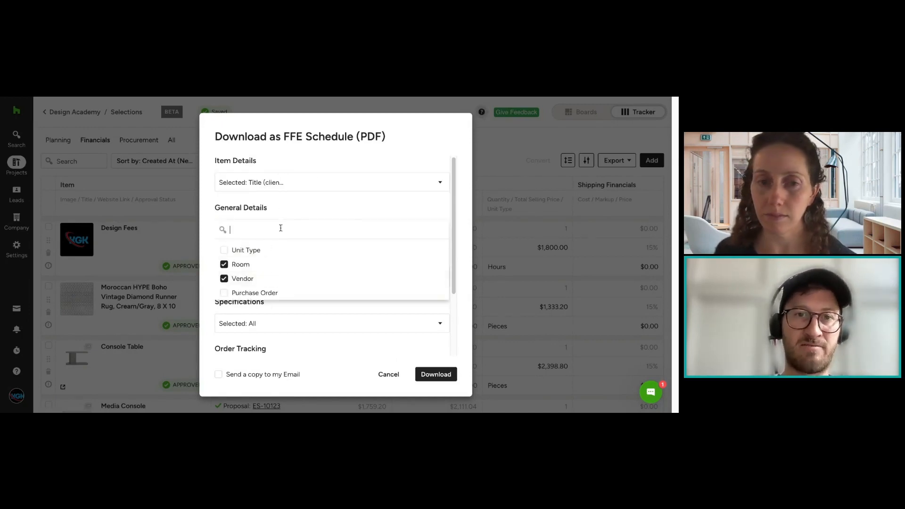
left_click(305, 171)
scroll(309, 213, "down", 3)
left_click(306, 202)
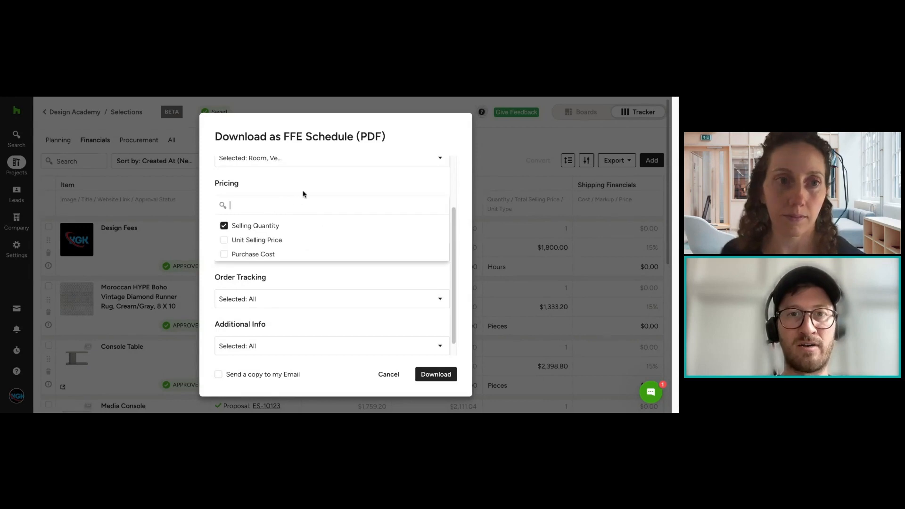
left_click(309, 200)
Step: Review the Specifications, Order Tracking and Additional Info field options of the FFE Schedule export and cancel without downloading
scroll(310, 200, "down", 1)
left_click(299, 240)
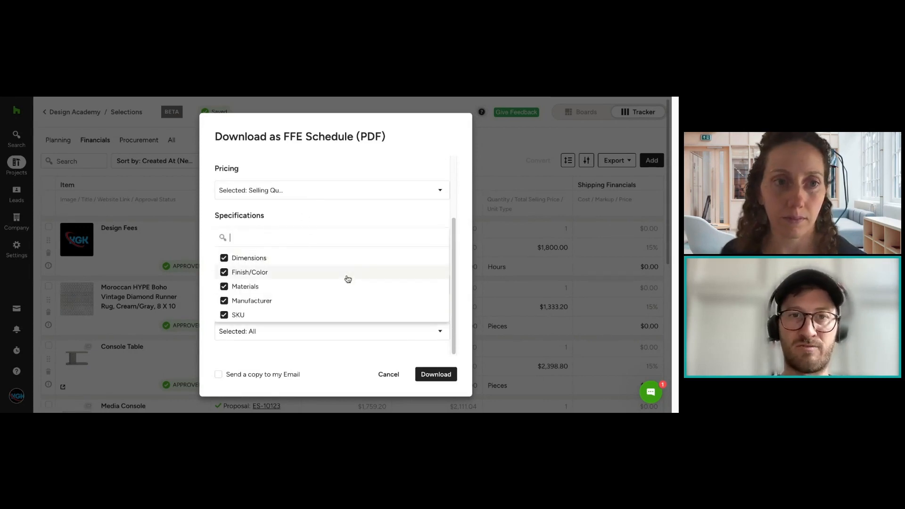
left_click(333, 222)
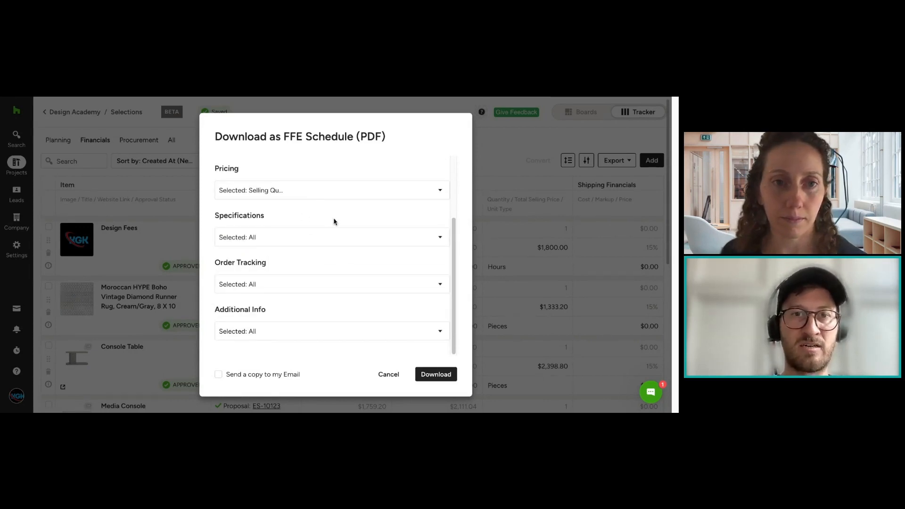
left_click(303, 285)
scroll(330, 330, "down", 2)
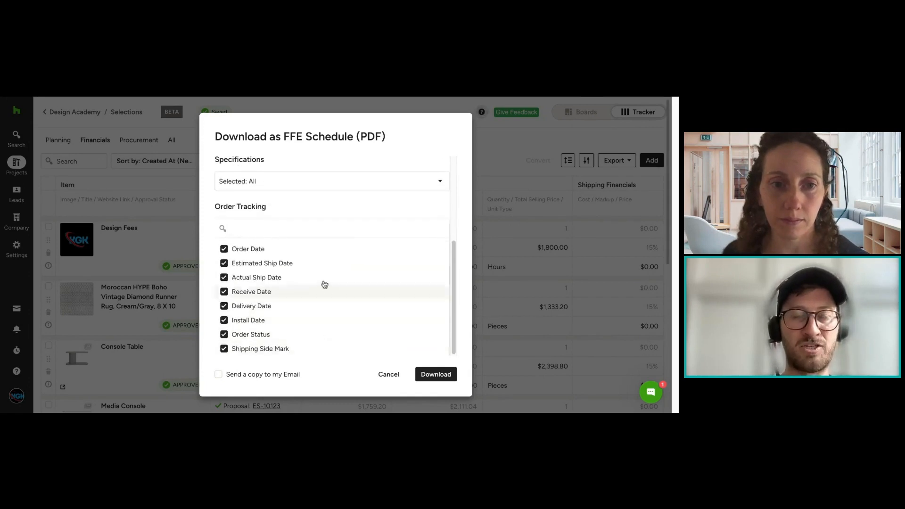
left_click(287, 208)
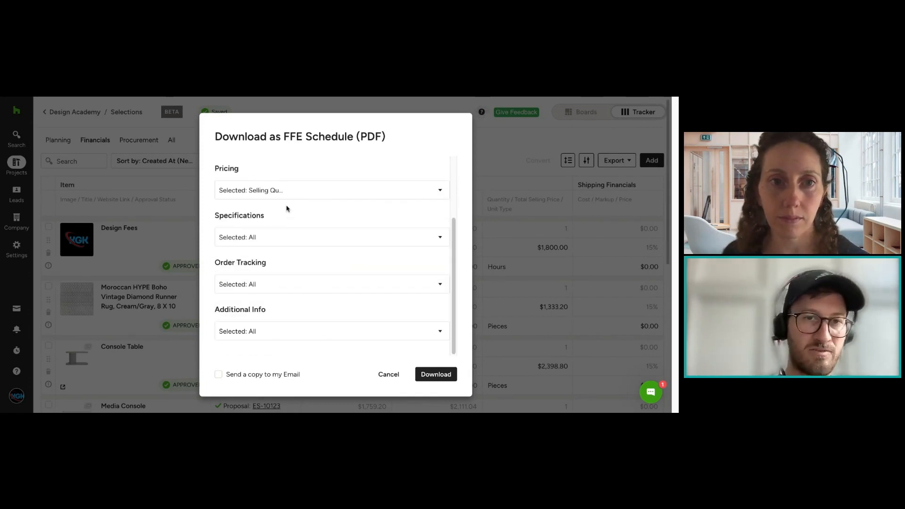
left_click(307, 333)
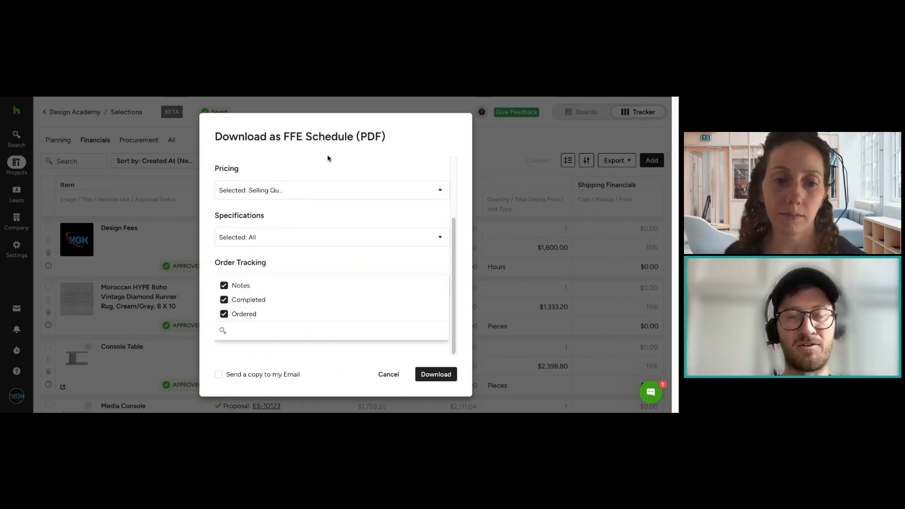
left_click(390, 373)
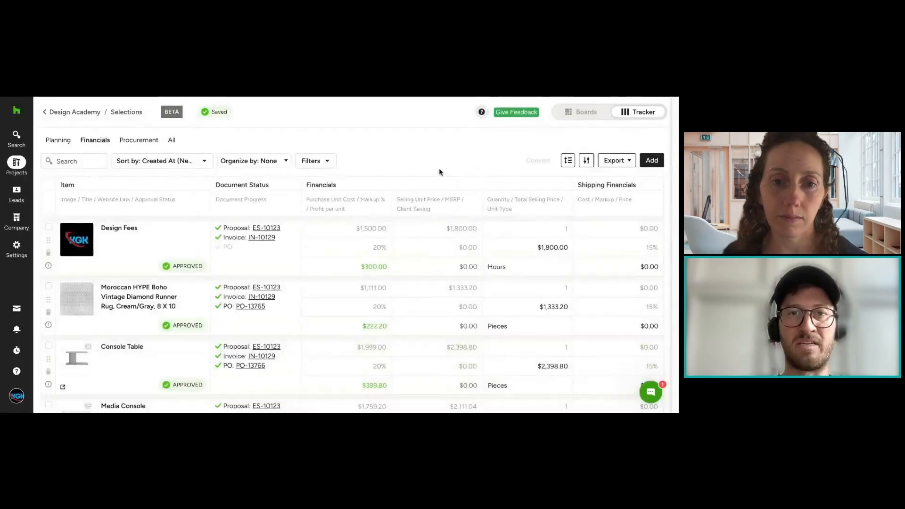
Step: Examine the field groups available for the tracker's Excel export and cancel it without downloading
left_click(626, 164)
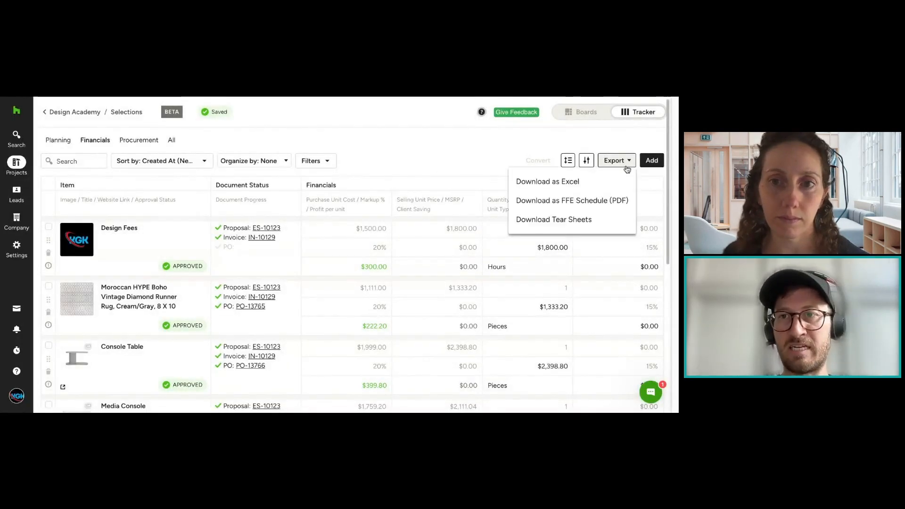
left_click(607, 183)
scroll(408, 244, "down", 2)
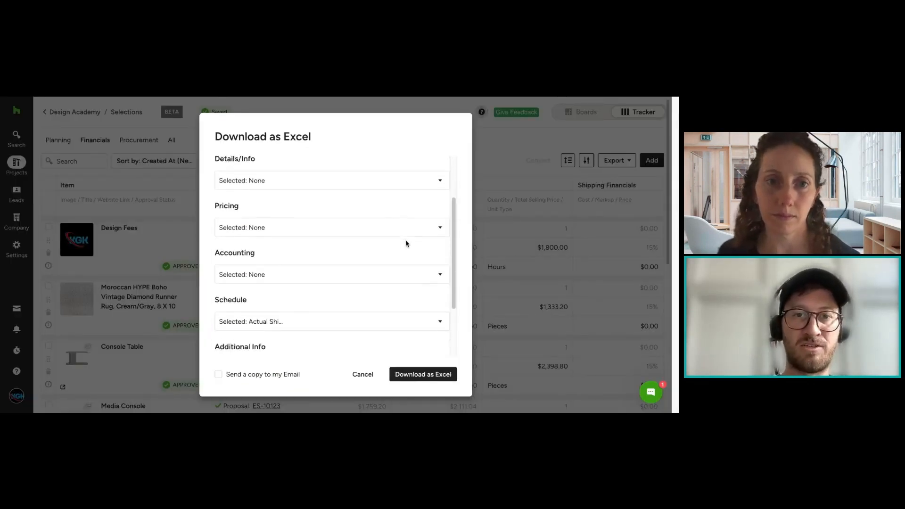
scroll(406, 243, "down", 2)
scroll(406, 241, "up", 1)
scroll(405, 241, "down", 1)
scroll(406, 244, "up", 4)
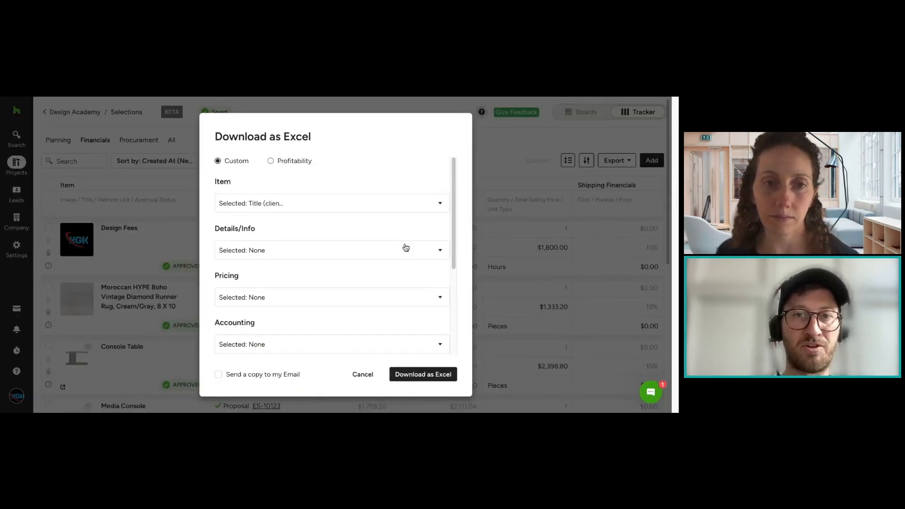
left_click_drag(317, 174, 370, 310)
left_click(362, 374)
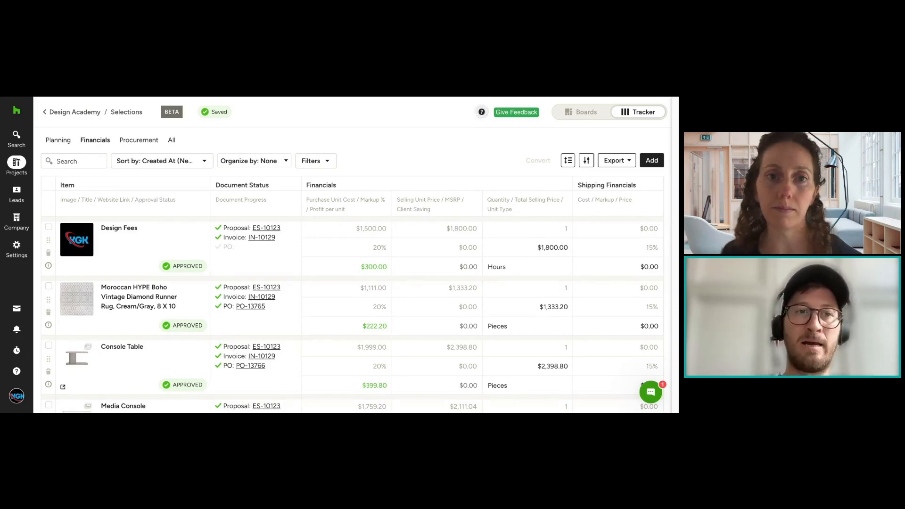
Step: View the Design Fees item's detail information and close it without making changes
left_click(48, 267)
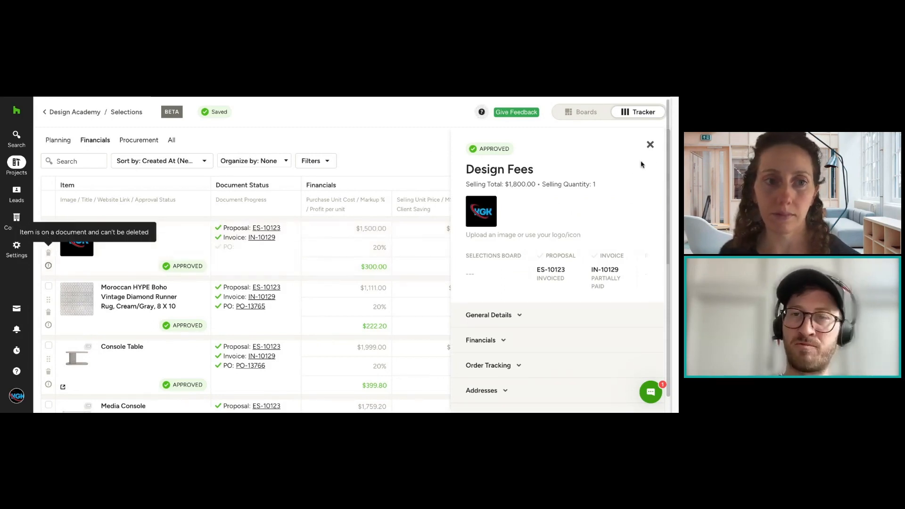
left_click(651, 145)
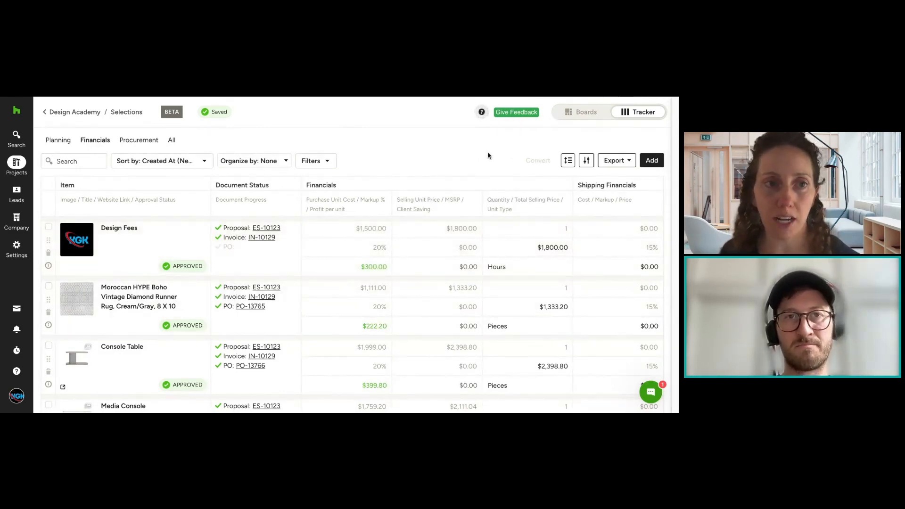
Step: Go to the full project list, open the Design Academy project and bring up its Selections Tracker
mouse_move(23, 170)
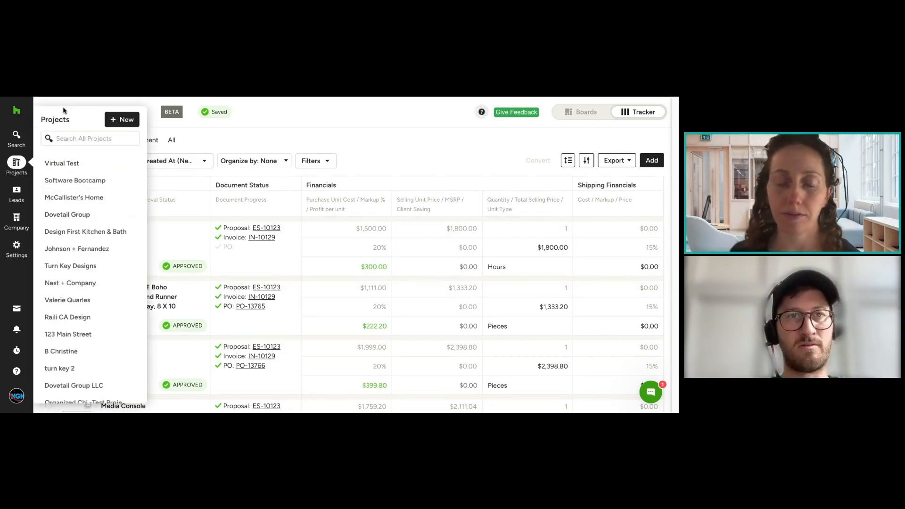
left_click(99, 116)
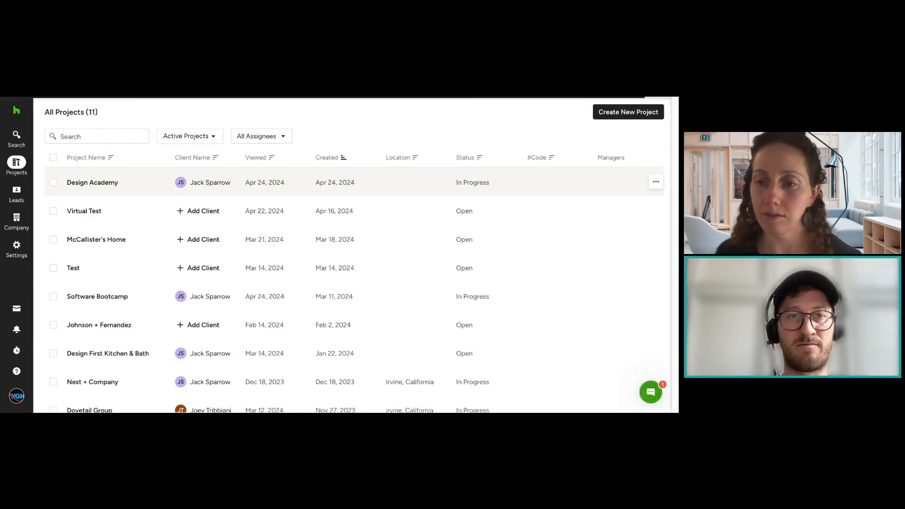
left_click(206, 182)
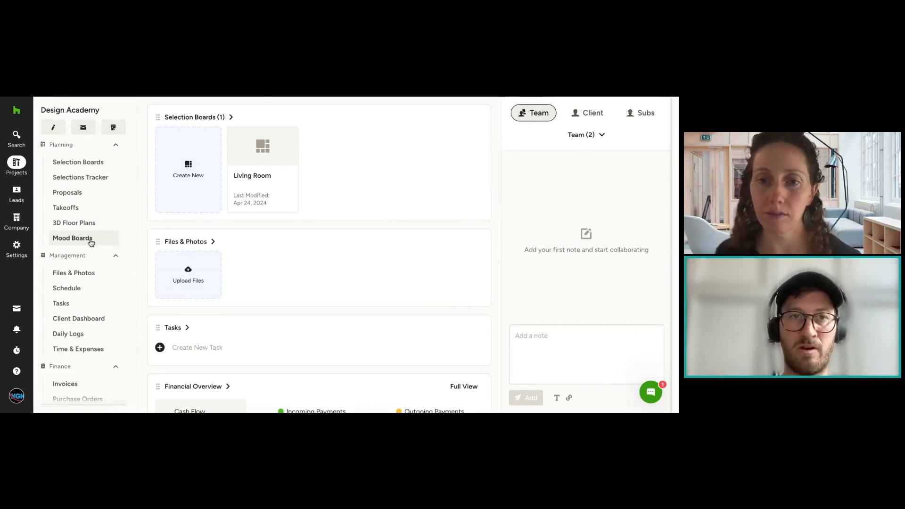
left_click(85, 183)
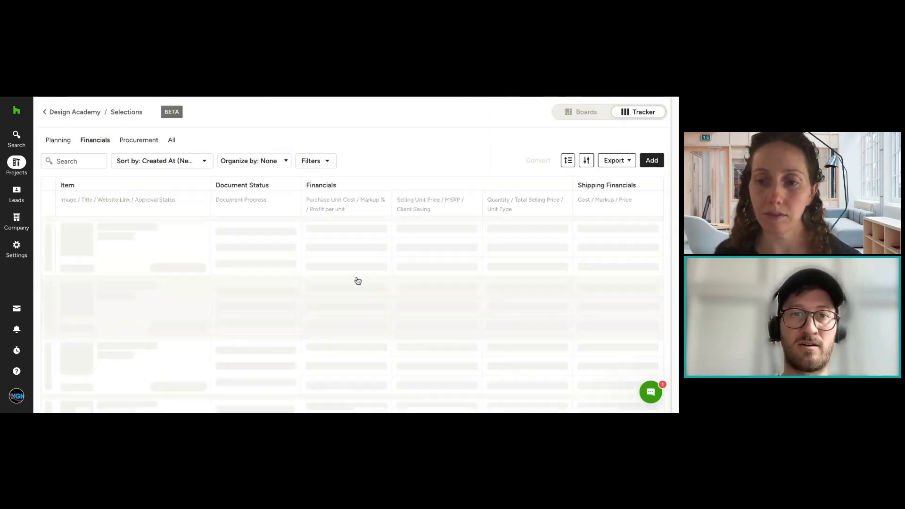
Step: Compare the selection Boards and Tracker views, and return to the Selections Tracker from the Design Academy project overview
key("alt+Left")
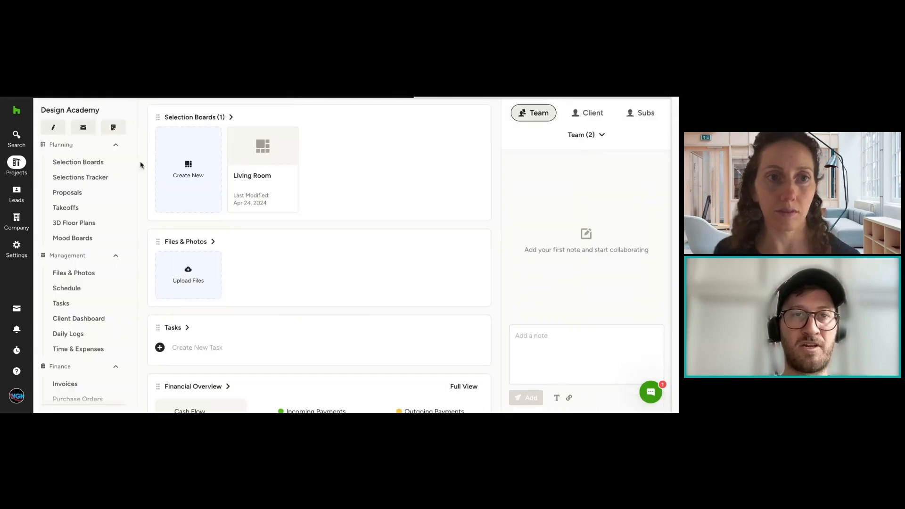
left_click(94, 182)
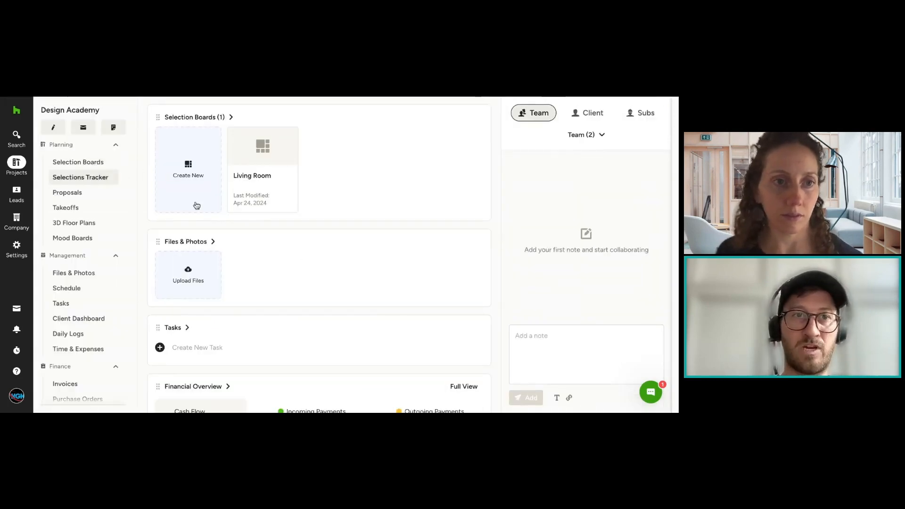
left_click(569, 114)
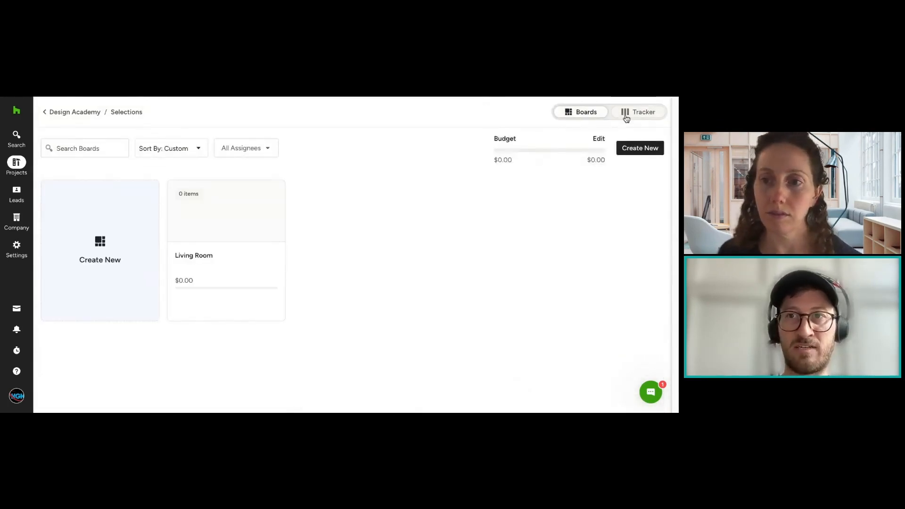
left_click(626, 117)
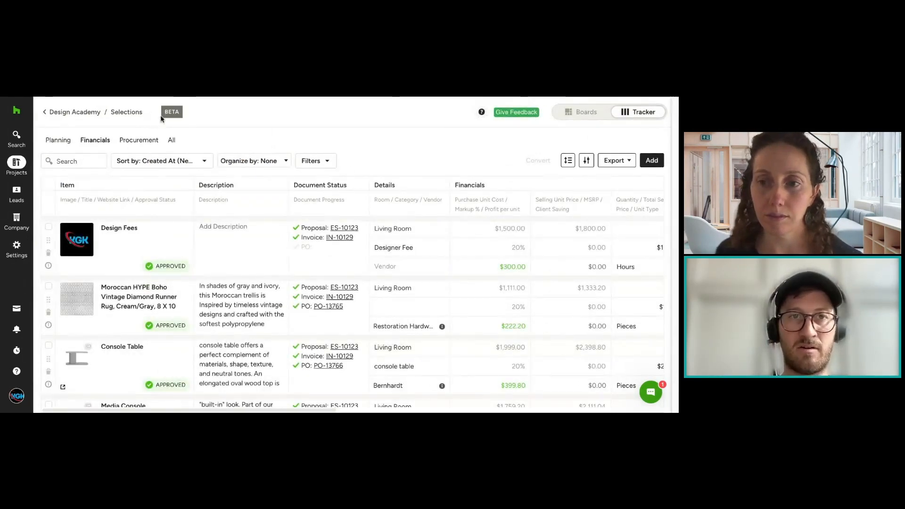
left_click(81, 112)
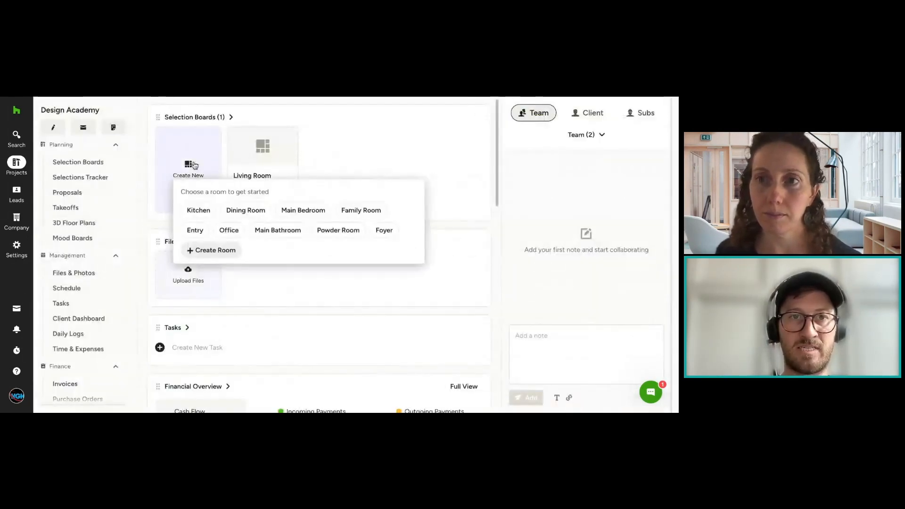
left_click(74, 179)
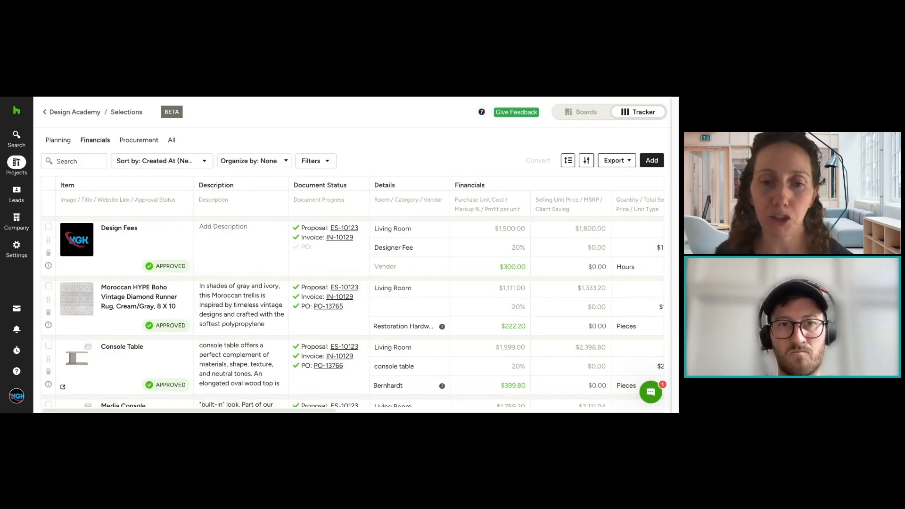
Step: Filter the Selections Tracker items by the Approved approval status
left_click(329, 165)
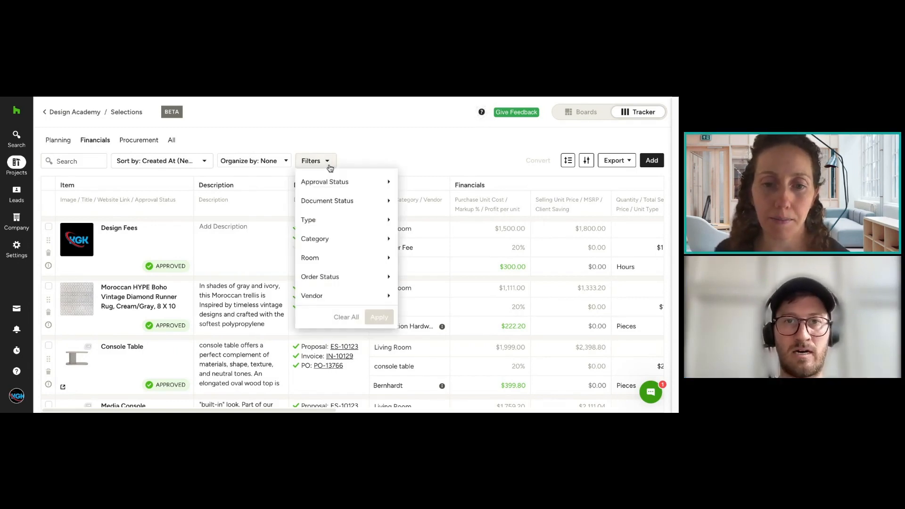
mouse_move(348, 187)
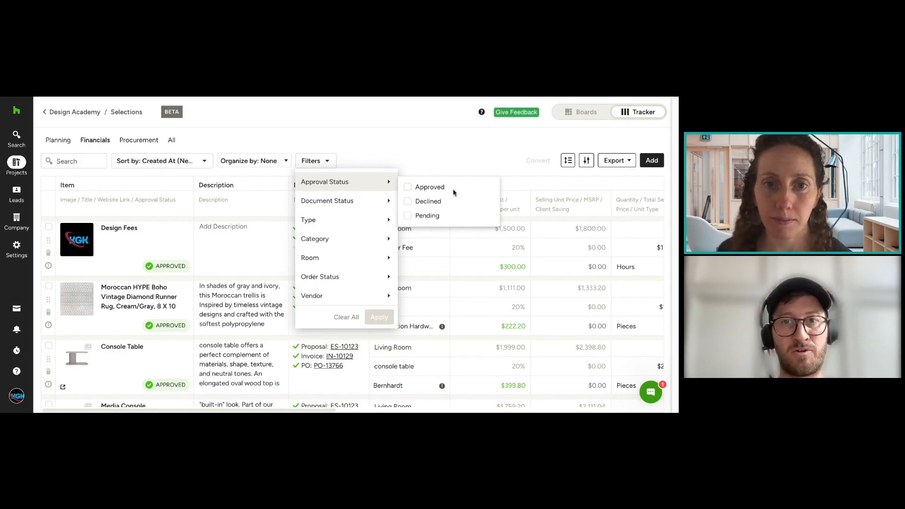
left_click(420, 187)
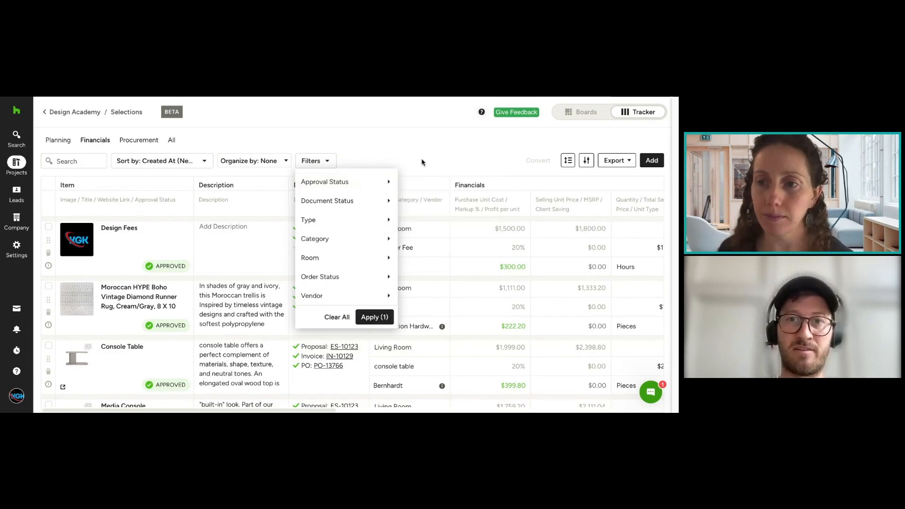
left_click(383, 315)
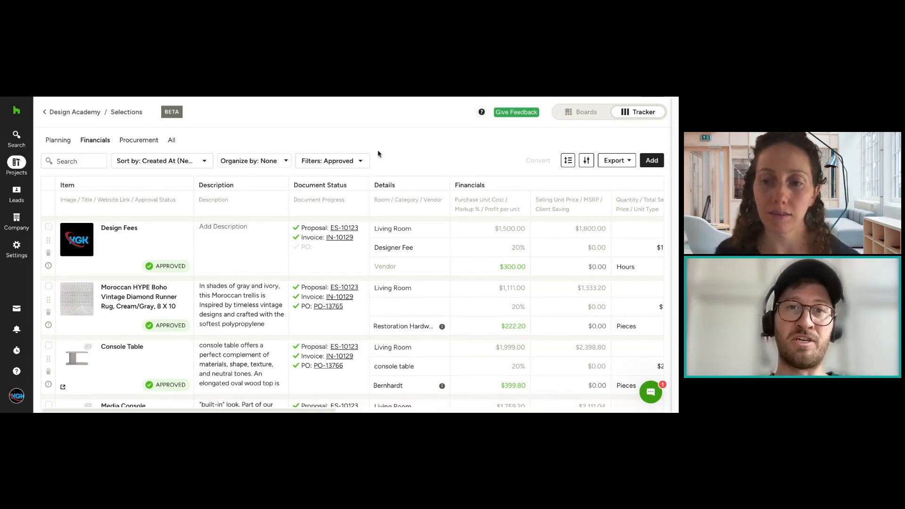
Step: Clear and reselect the Approved option in the tracker's approval status filter, and close the filter choices without applying
left_click(360, 161)
mouse_move(363, 185)
left_click(419, 187)
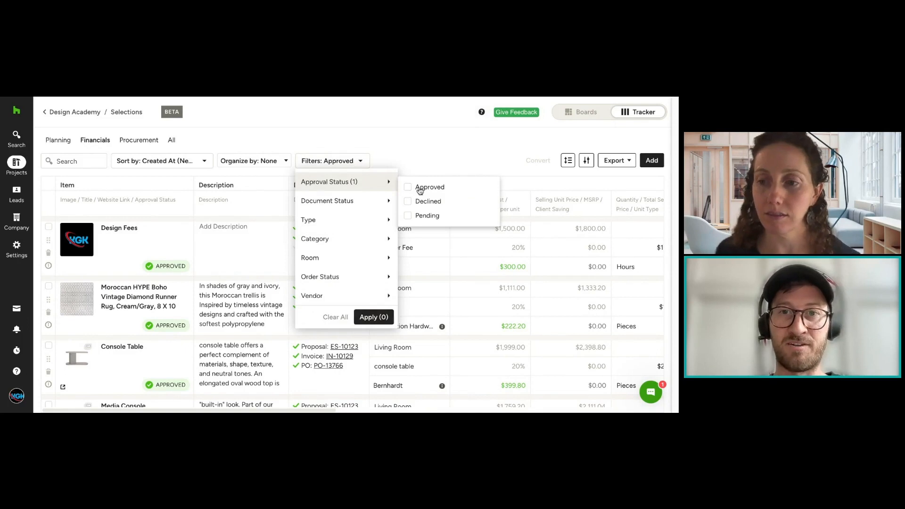
left_click(428, 189)
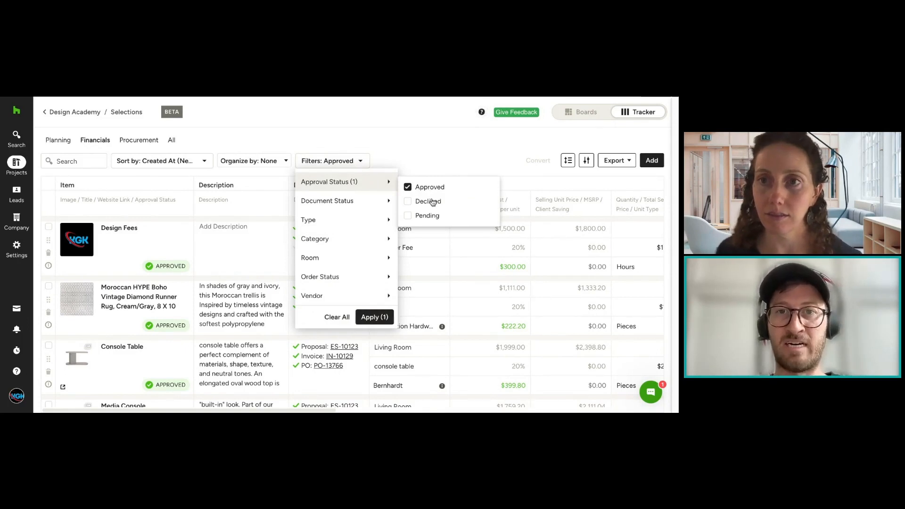
left_click(431, 164)
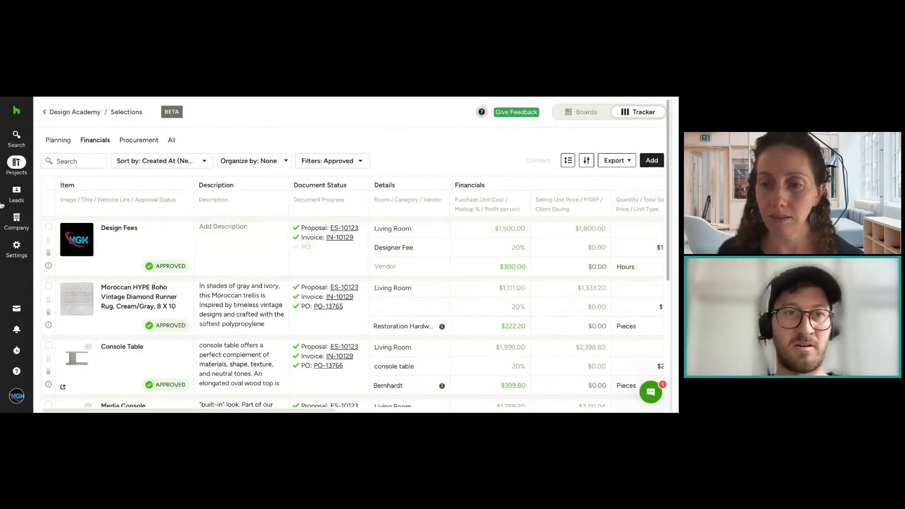
Step: Filter the Selections Tracker items by the Declined approval status instead of Approved
left_click(48, 228)
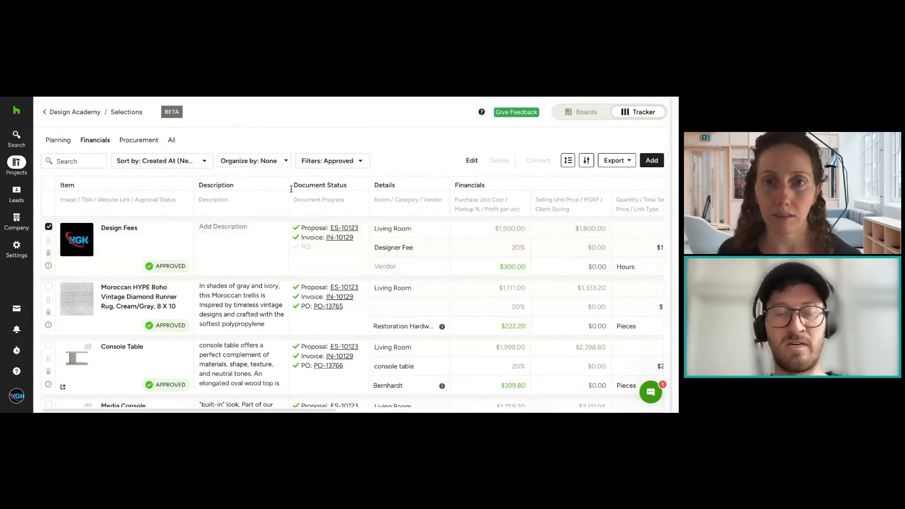
left_click(48, 229)
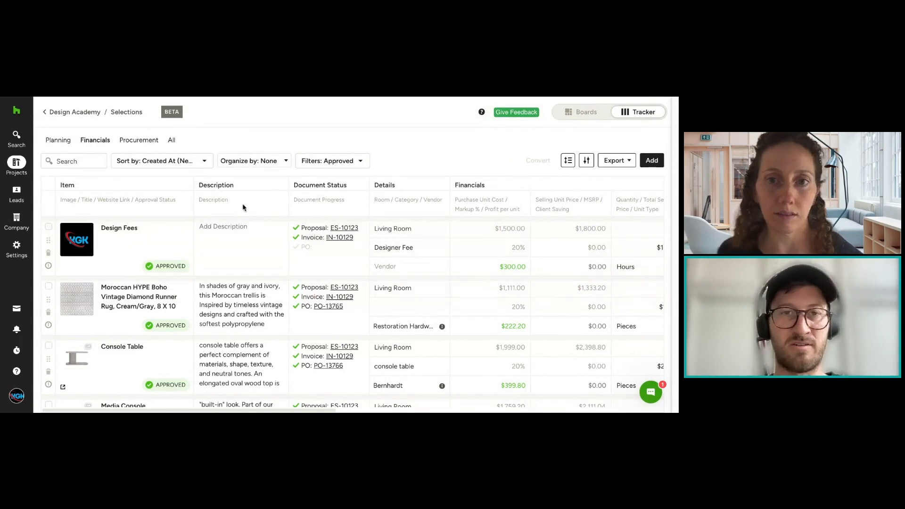
left_click(358, 161)
mouse_move(360, 183)
left_click(428, 202)
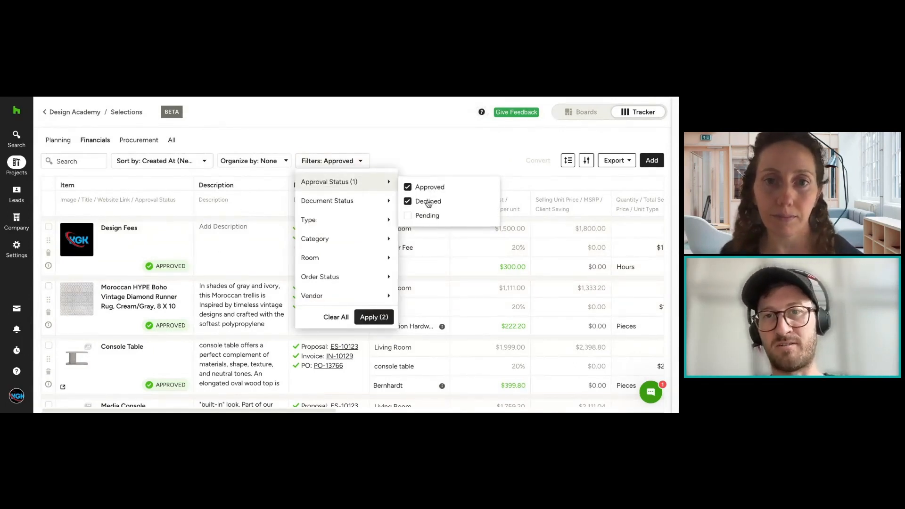
left_click(427, 188)
left_click(374, 317)
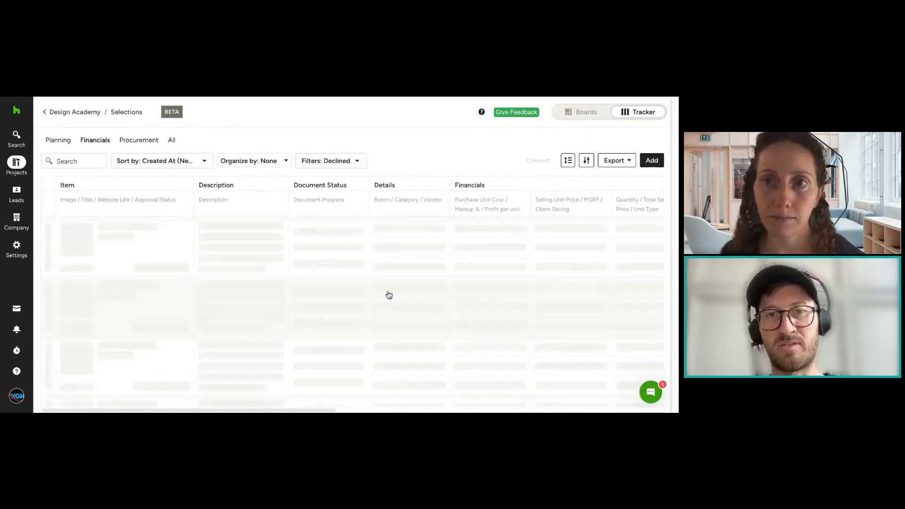
Step: Switch the tracker's approval status filter from Declined back to Approved and apply it
left_click(350, 162)
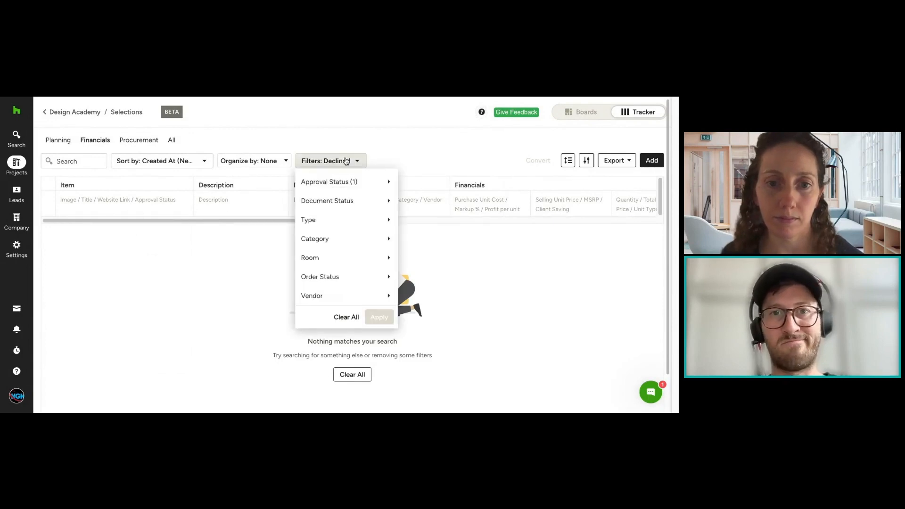
mouse_move(367, 184)
left_click(429, 202)
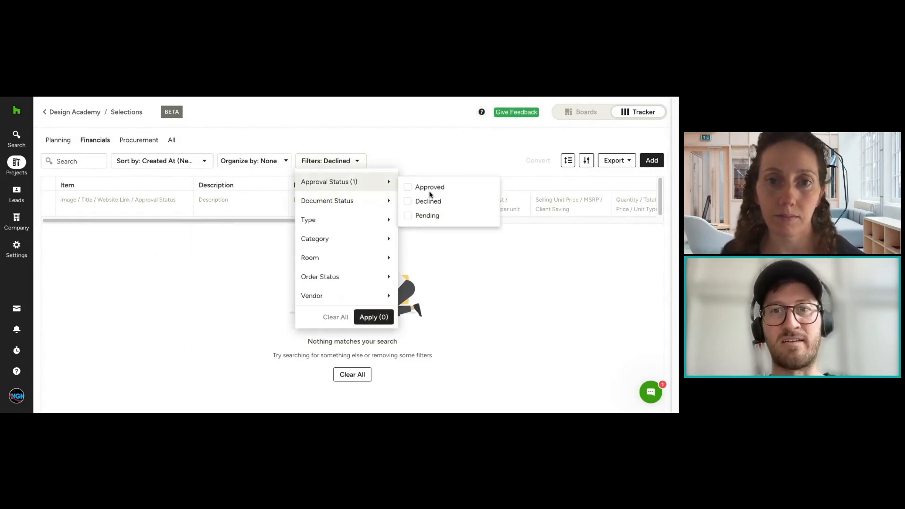
left_click(430, 188)
left_click(372, 317)
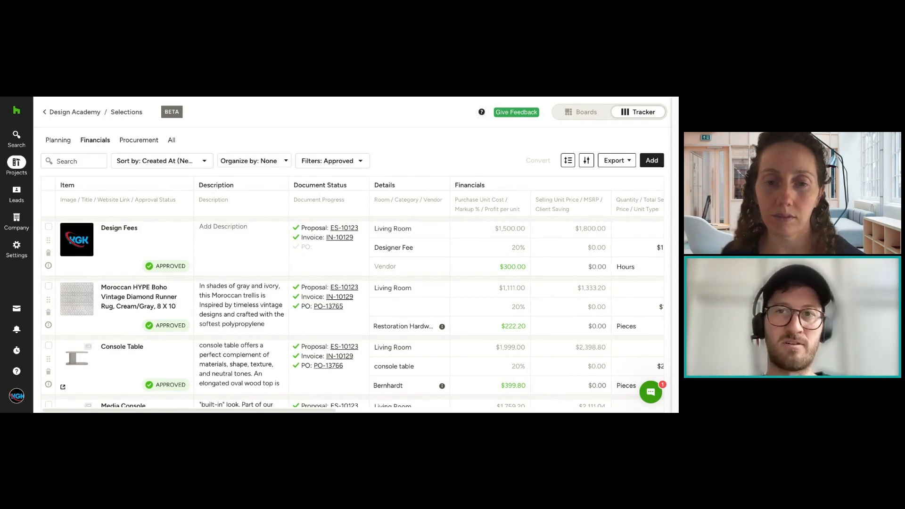
Step: Review the tracker's filter categories, including document status, type and room, clear the Approved option and close the choices without applying
left_click(362, 161)
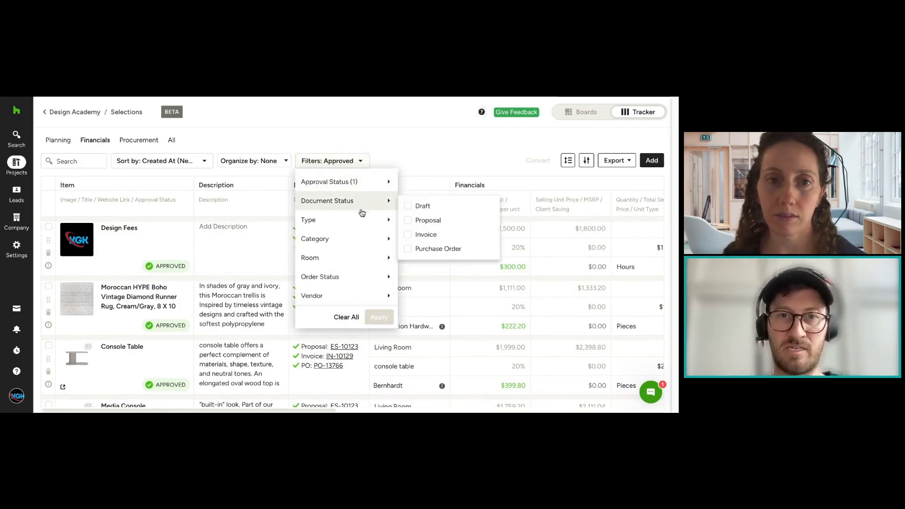
mouse_move(372, 192)
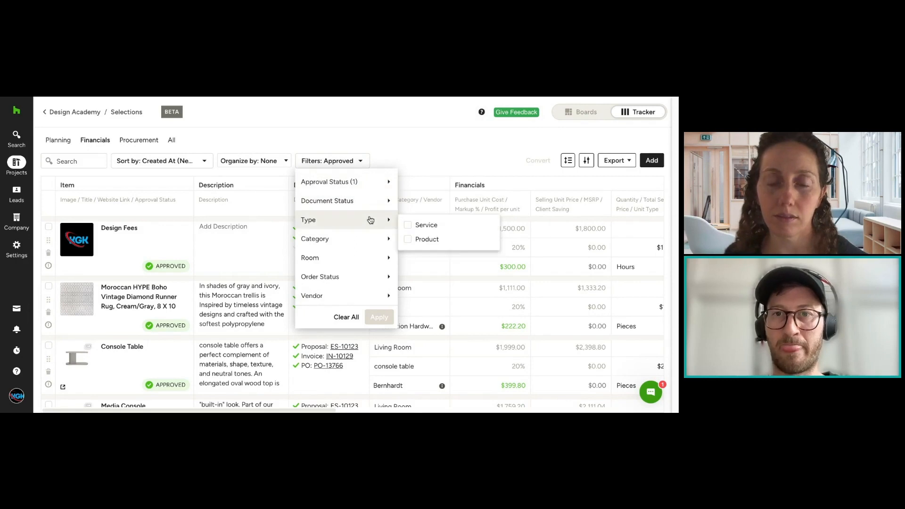
mouse_move(372, 267)
mouse_move(369, 303)
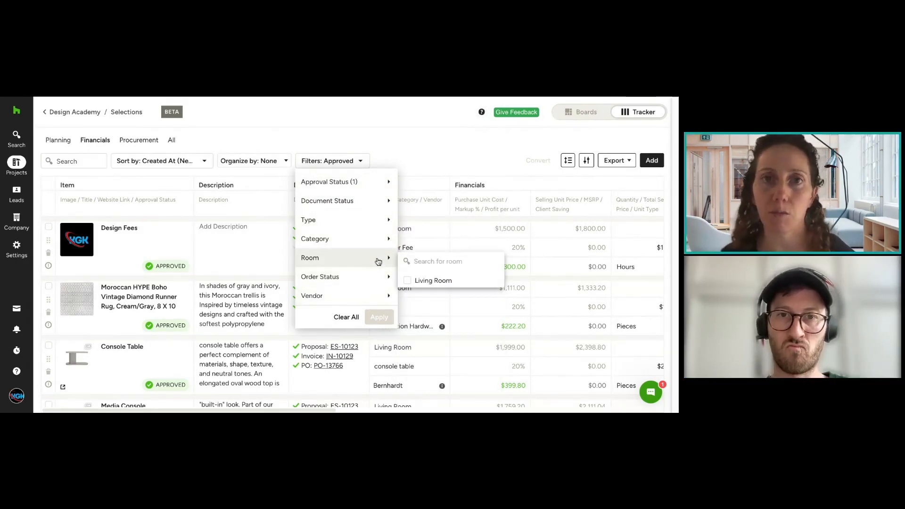
mouse_move(379, 247)
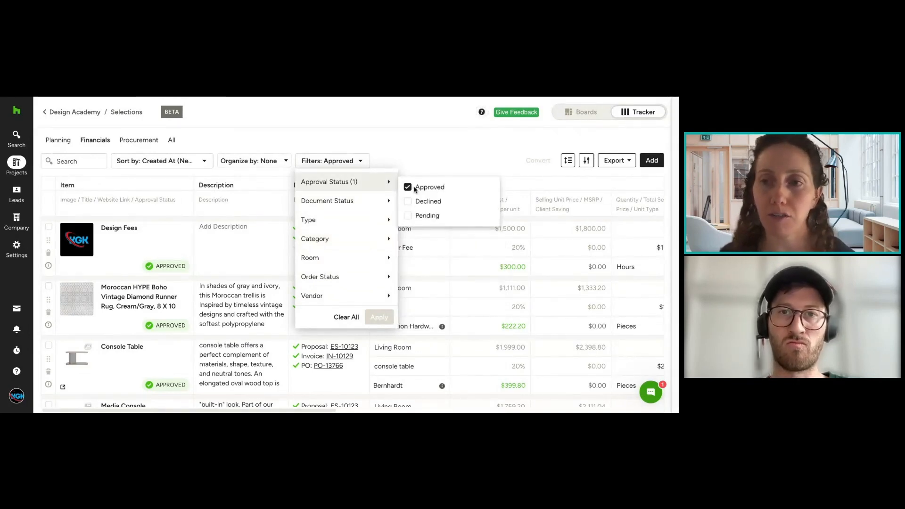
left_click(408, 187)
left_click(408, 164)
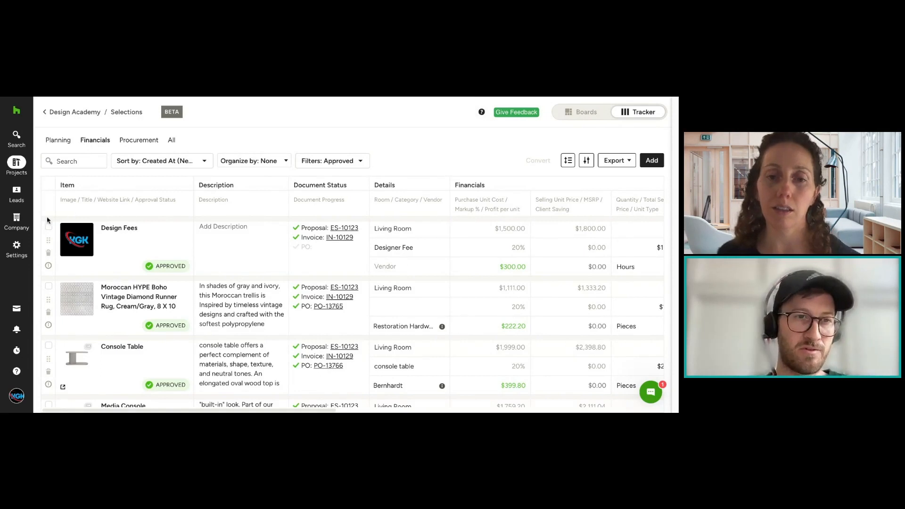
Step: Go to the company's Products & Services library and view the available actions for the Contemporary Oversized 3 Seater Sofa
mouse_move(21, 222)
left_click(72, 167)
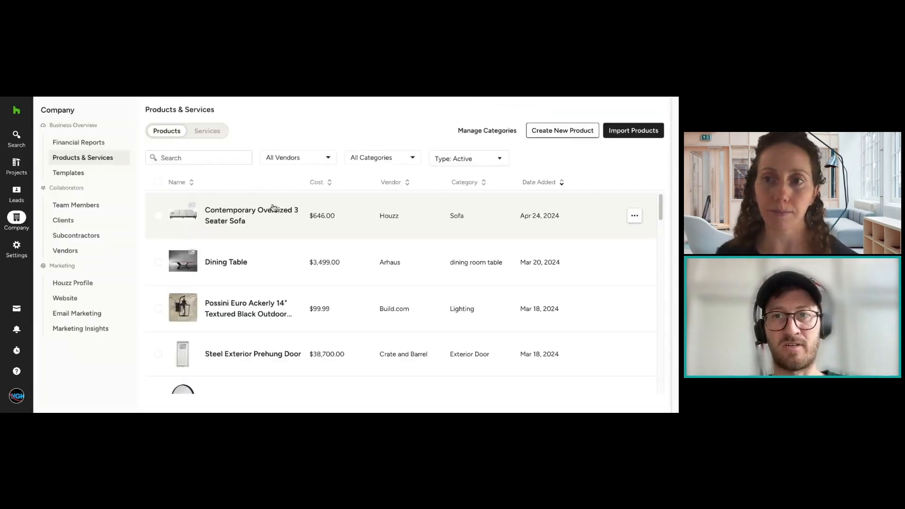
left_click(635, 216)
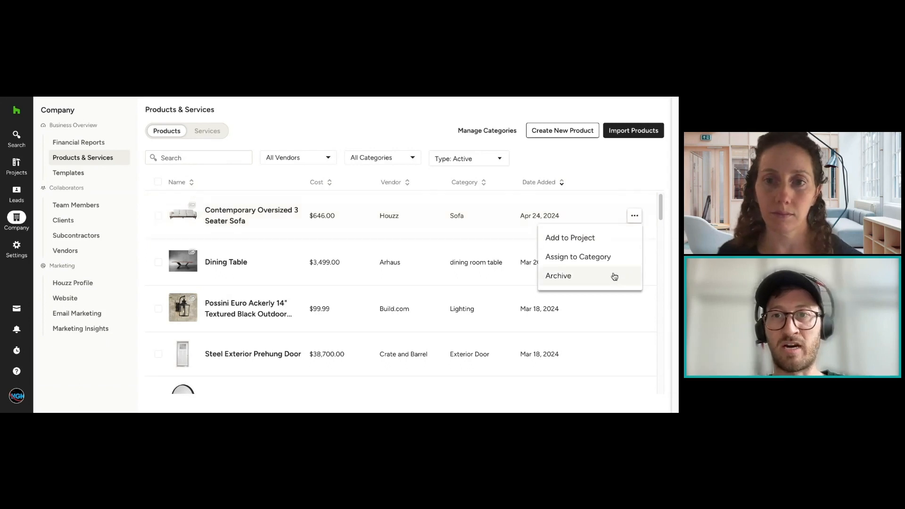
left_click(607, 169)
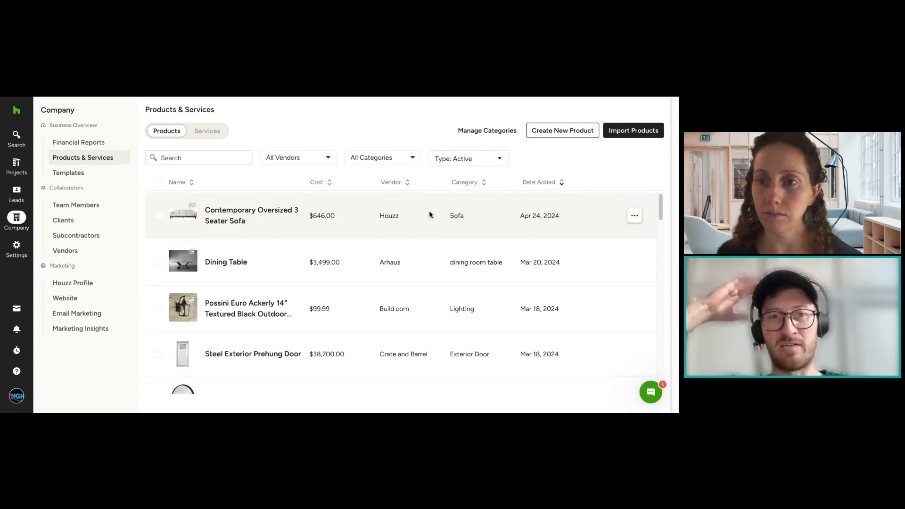
left_click(635, 217)
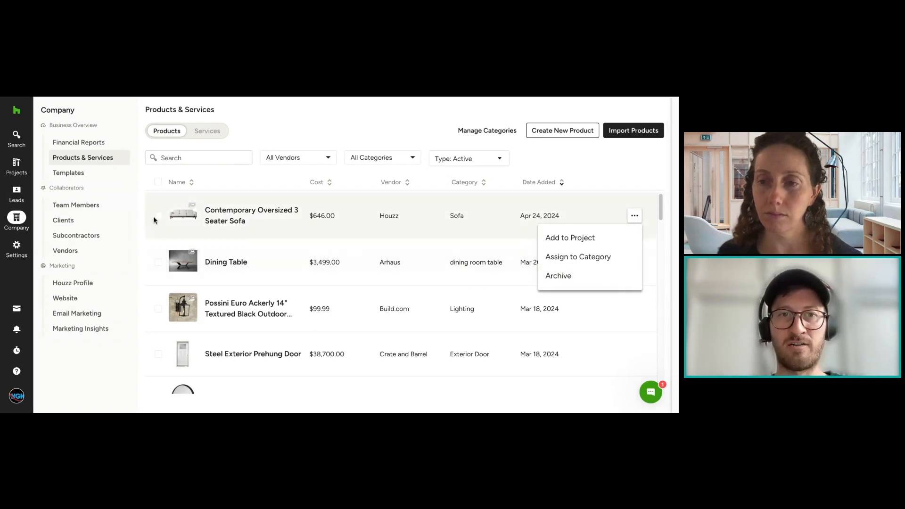
Step: Select all library products, view the bulk options for them, and clear the selection again
left_click(158, 182)
left_click(429, 131)
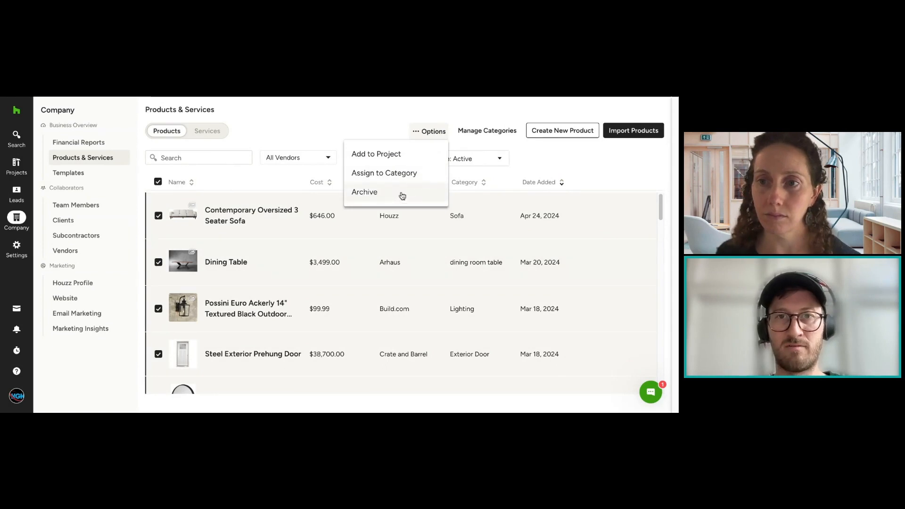
left_click(402, 138)
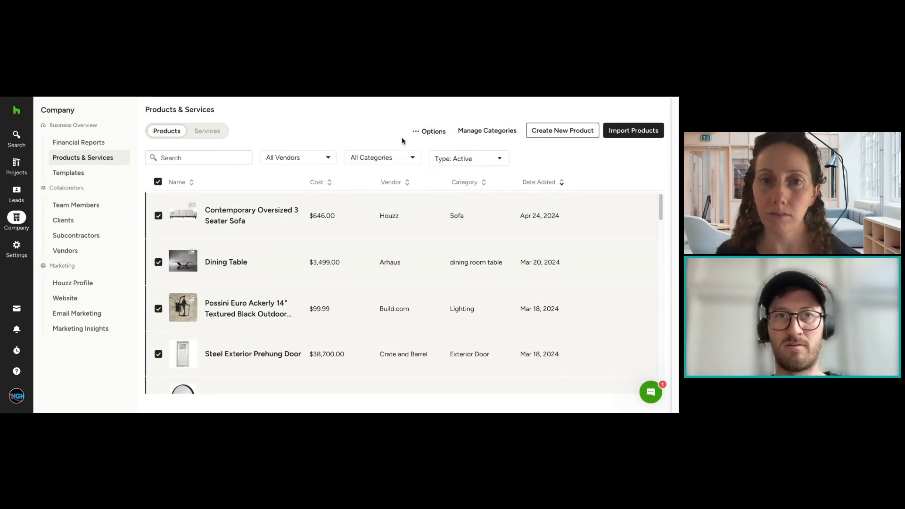
left_click(158, 182)
left_click(158, 215)
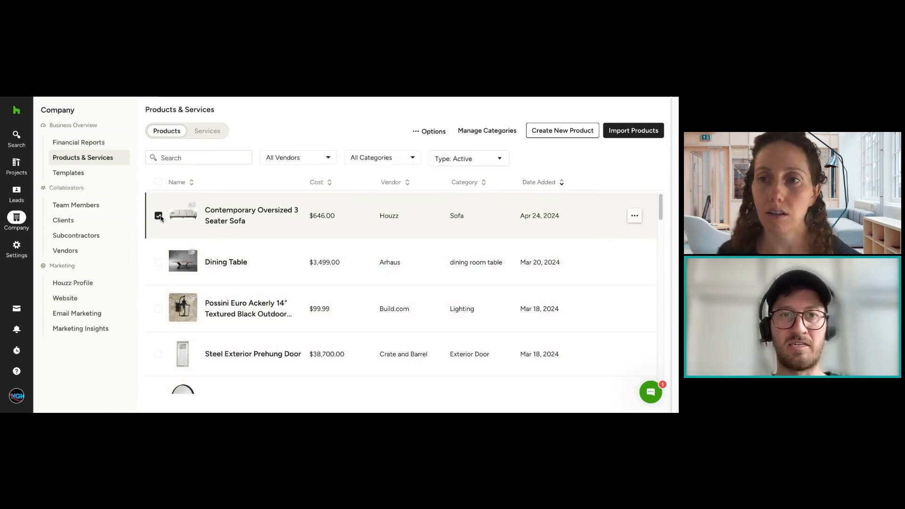
left_click(159, 216)
Step: Look through the product list, view the Manage Categories page, and return to Products & Services
scroll(198, 222, "down", 15)
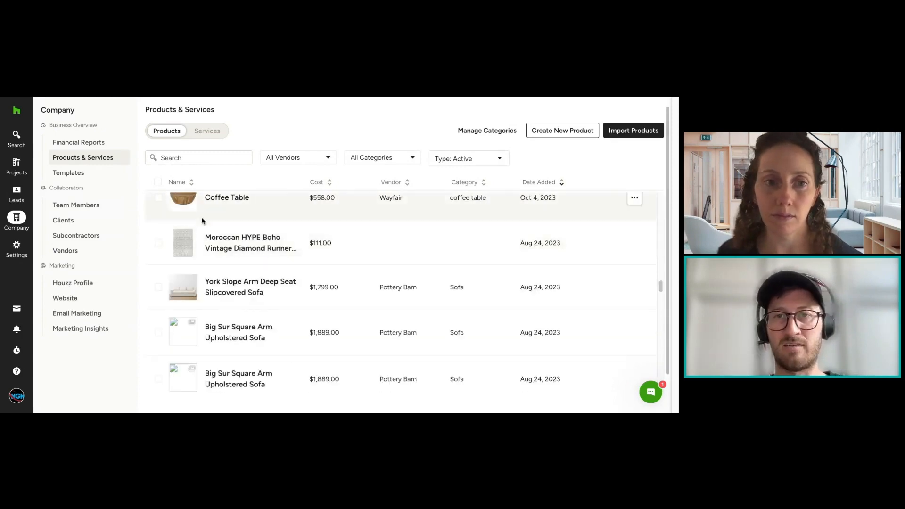
scroll(201, 221, "down", 5)
scroll(421, 214, "up", 20)
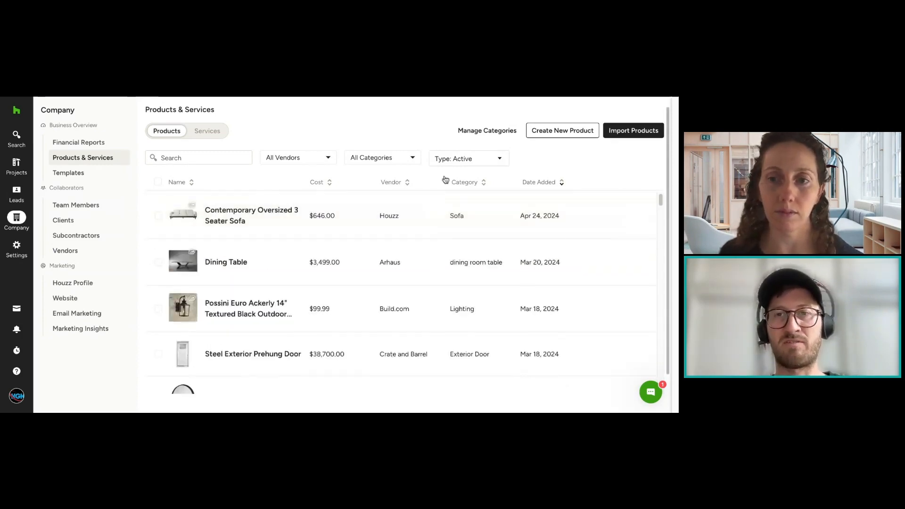
left_click(503, 134)
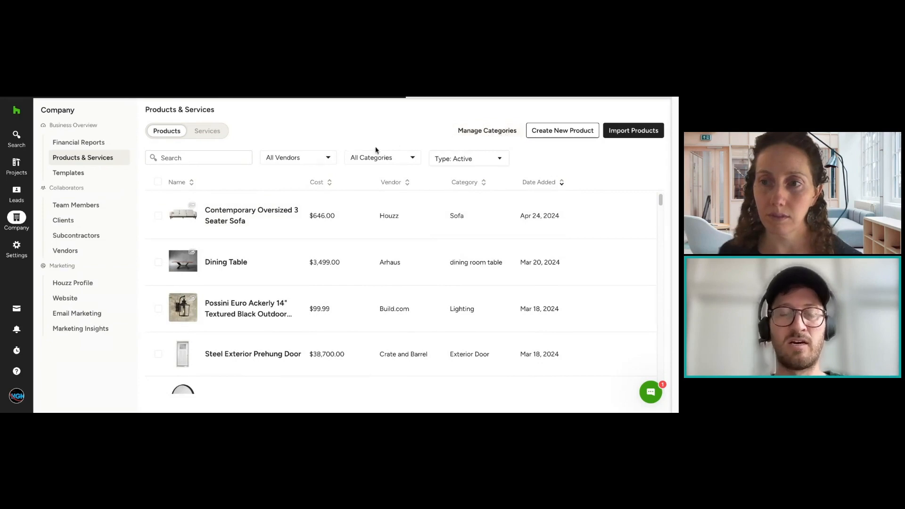
left_click(71, 93)
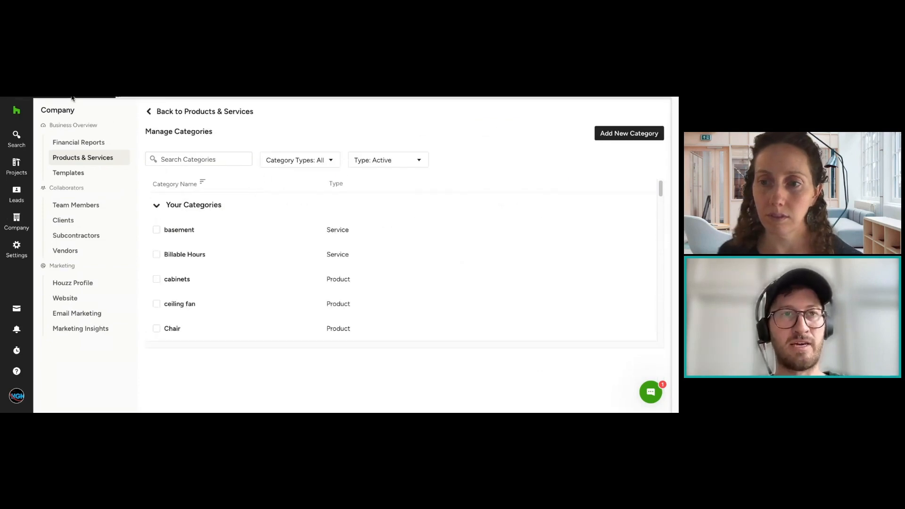
left_click(157, 223)
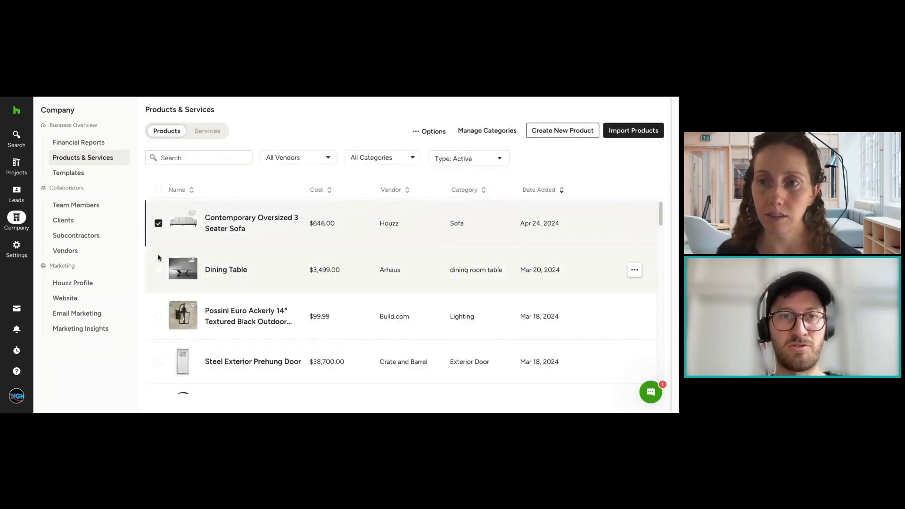
left_click(158, 269)
left_click(159, 316)
left_click(158, 270)
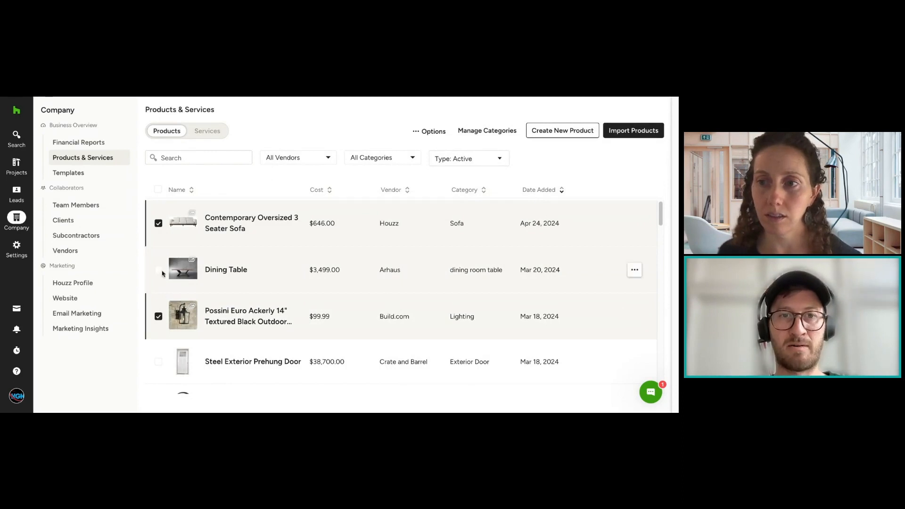
left_click(158, 223)
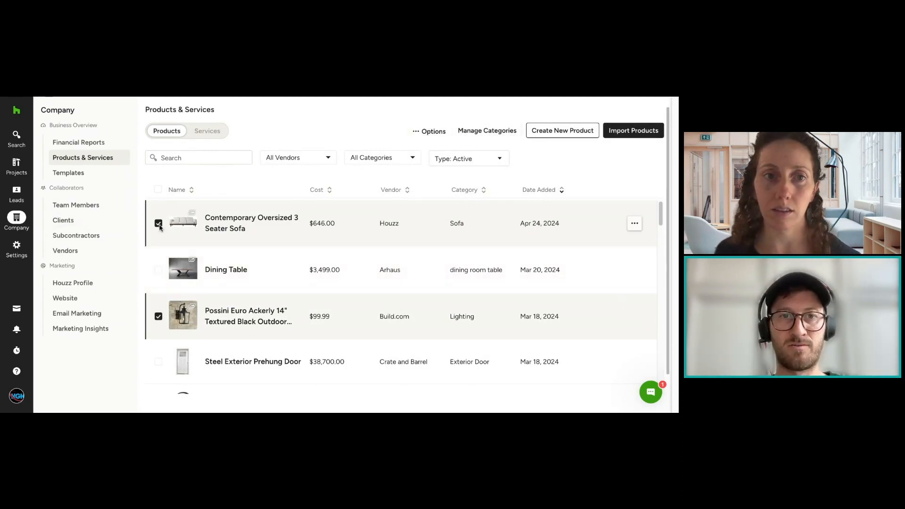
left_click(158, 317)
Step: Select the Contemporary Oversized 3 Seater Sofa, Dining Table and Possini Euro Ackerly light, review their bulk options, and clear the selection
left_click(158, 269)
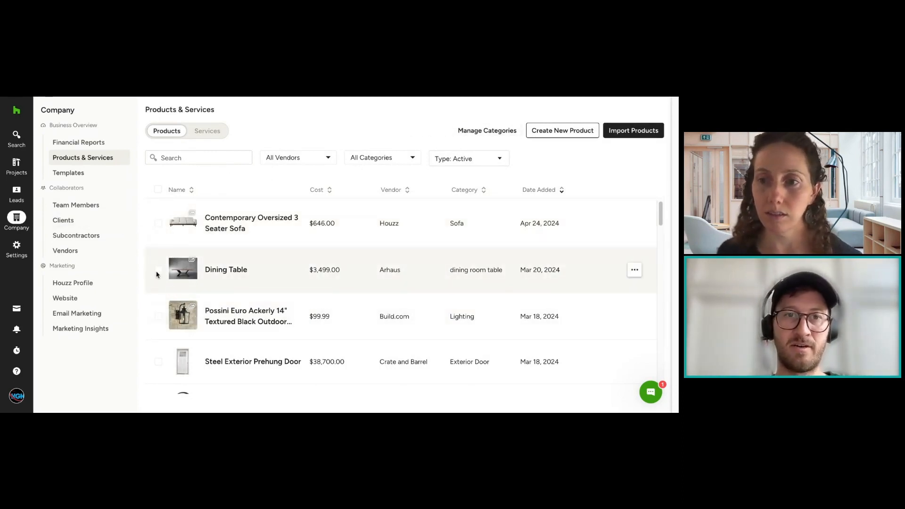
left_click(159, 223)
left_click(159, 316)
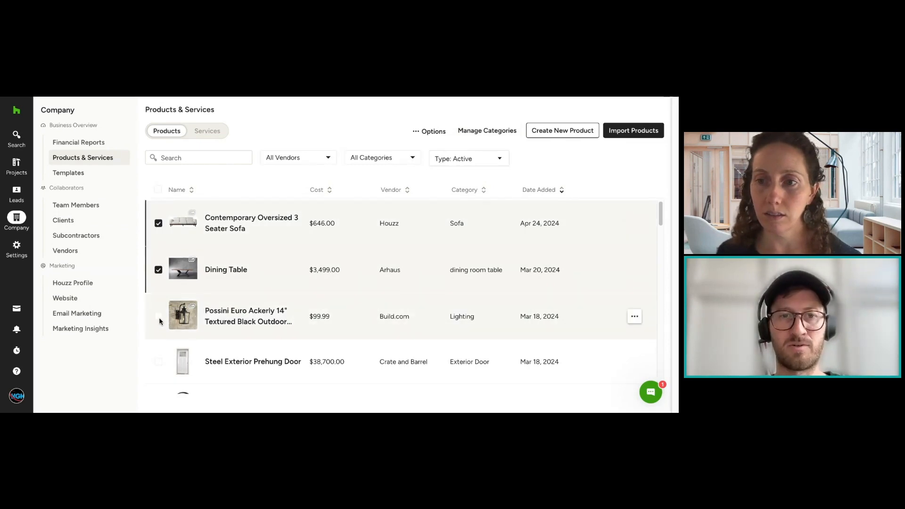
left_click(430, 132)
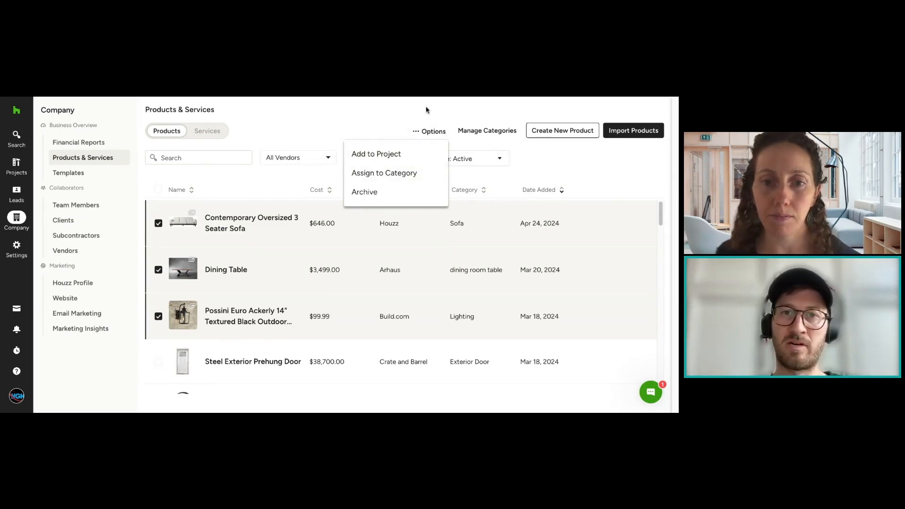
left_click(414, 114)
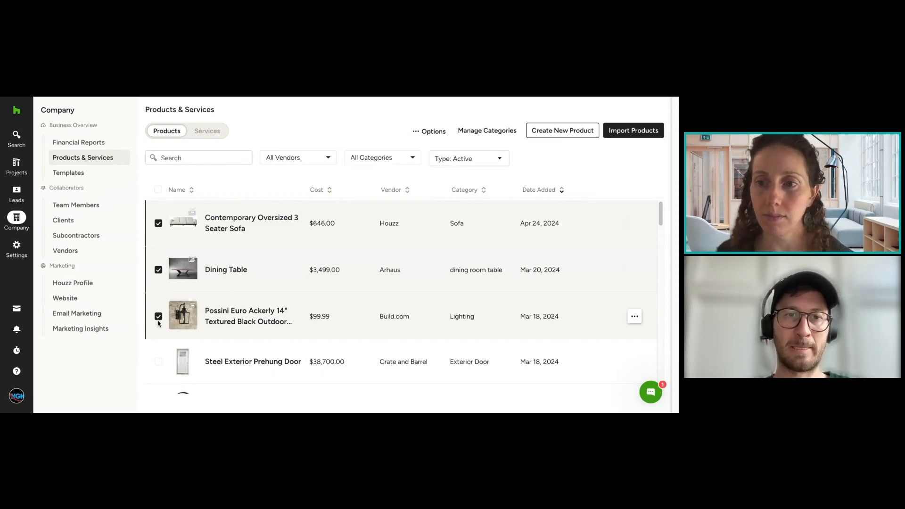
left_click(158, 269)
left_click(159, 223)
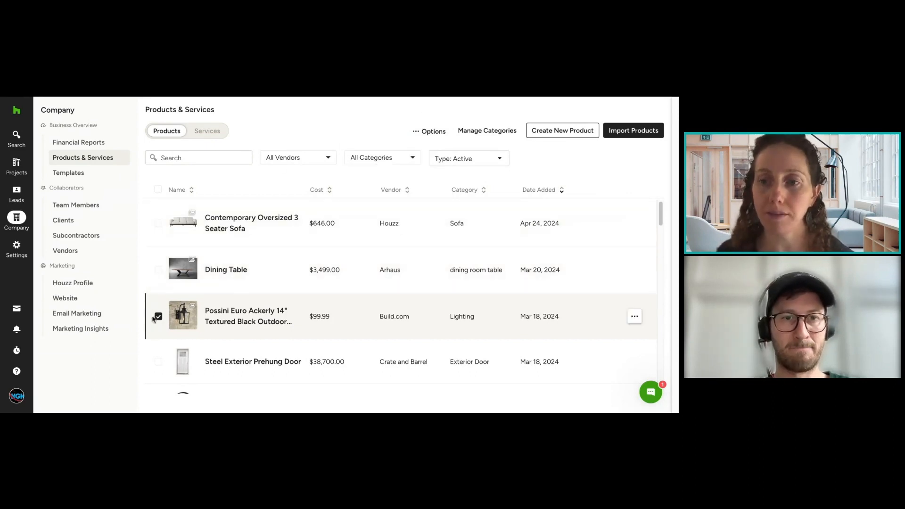
left_click(159, 316)
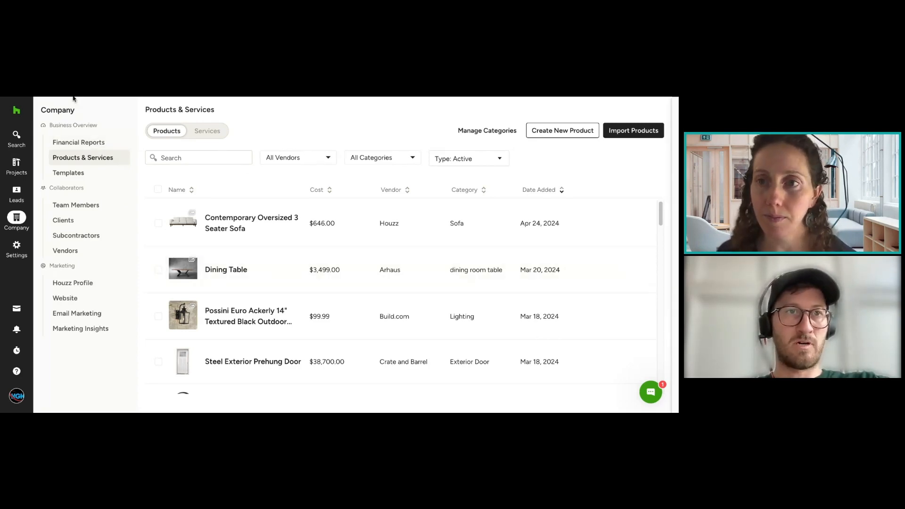
Step: Return to Design Academy's Selections Tracker, check the stacked and flat layout choices, and open the Customize Views settings
key("alt+Left")
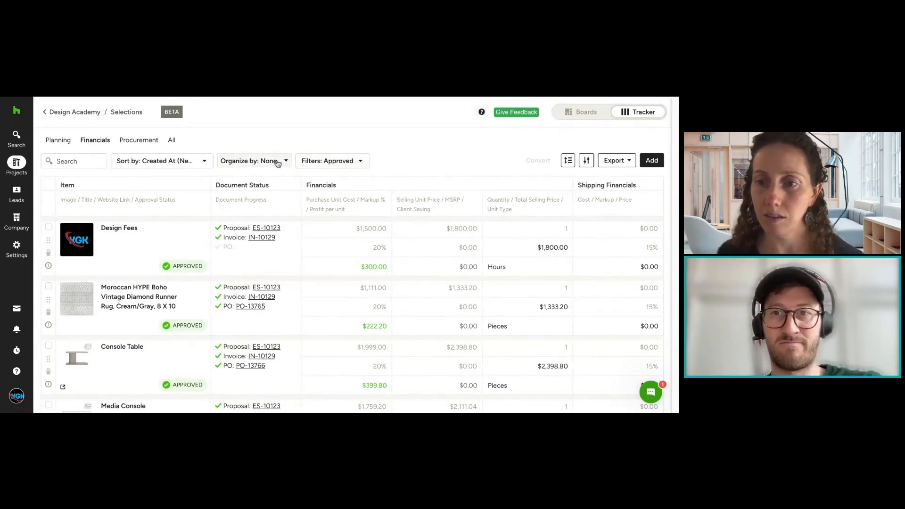
left_click(567, 165)
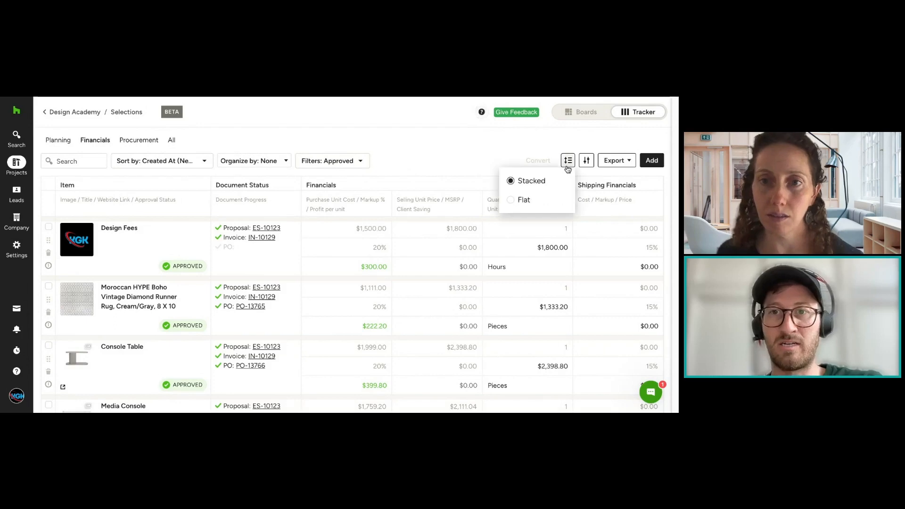
left_click(587, 161)
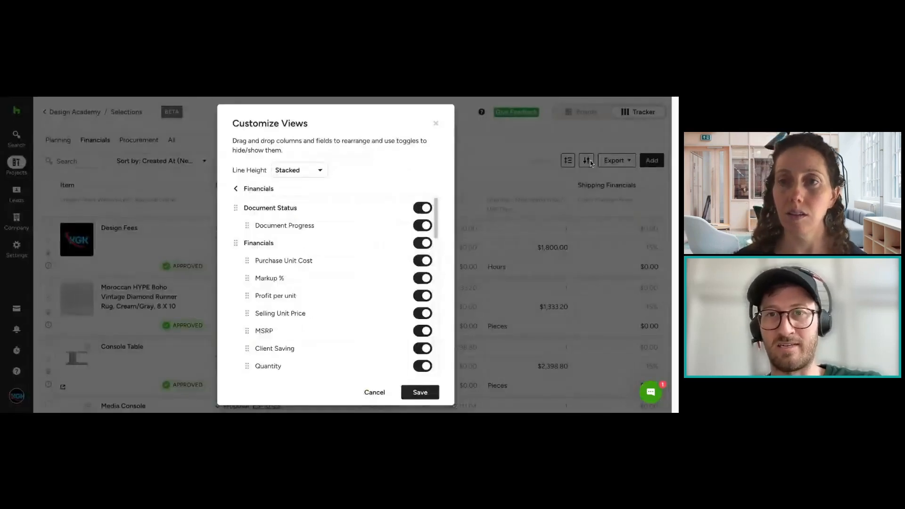
Step: Review the line height setting and the list of columns and fields in the Financials view's customization settings, and close them without saving
left_click(434, 125)
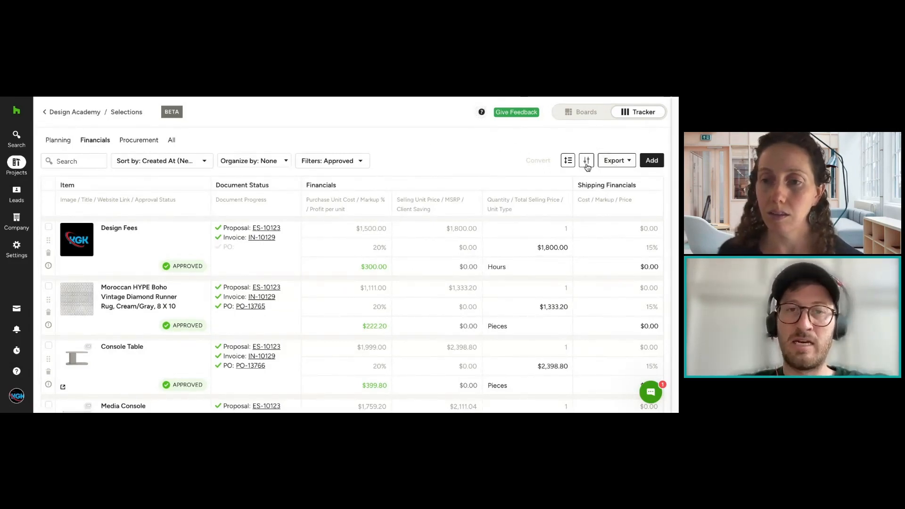
left_click(587, 164)
left_click(306, 175)
left_click(312, 170)
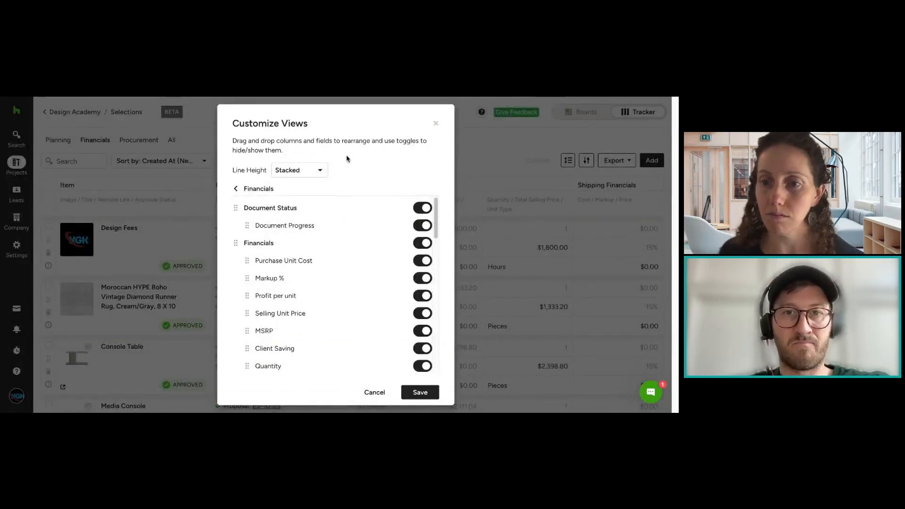
scroll(338, 209, "down", 1)
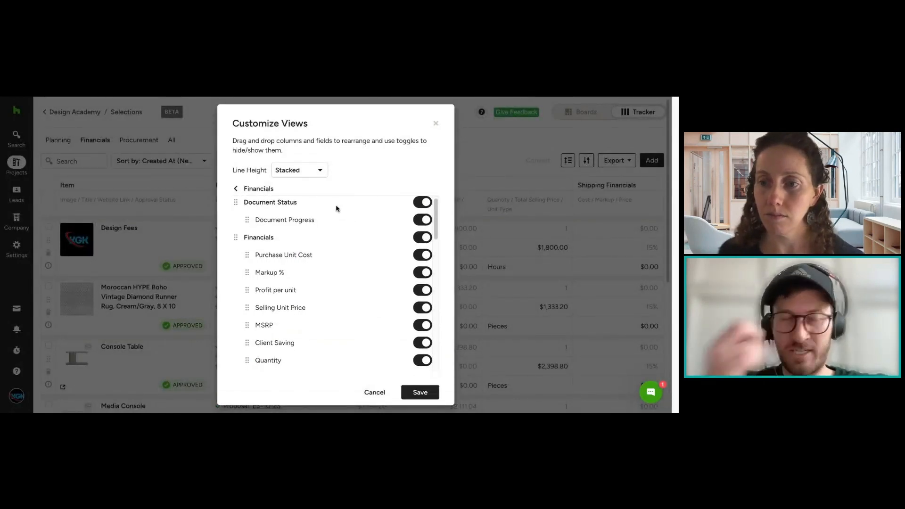
scroll(332, 222, "down", 10)
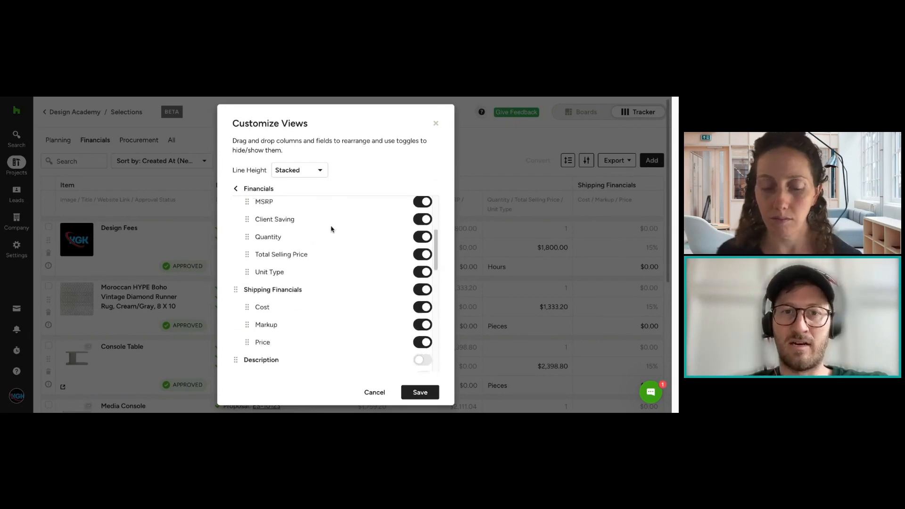
scroll(344, 222, "up", 2)
scroll(407, 233, "up", 1)
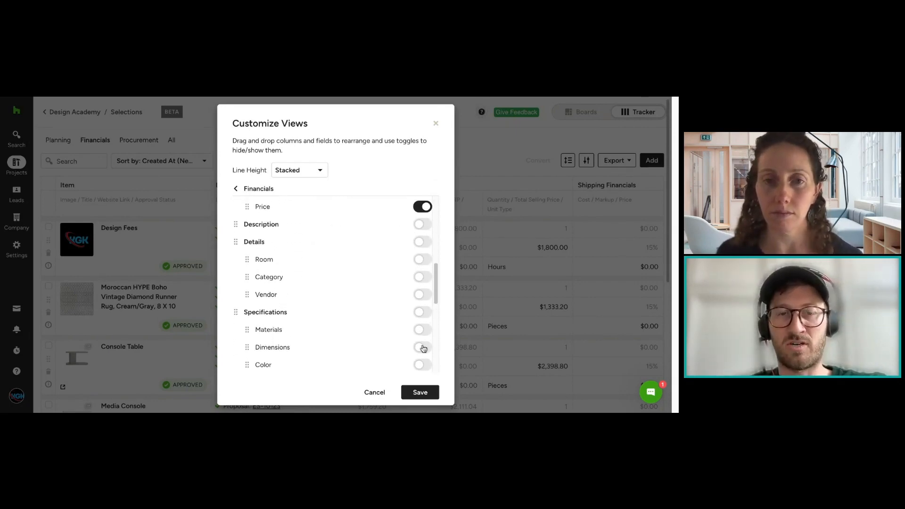
scroll(405, 259, "up", 10)
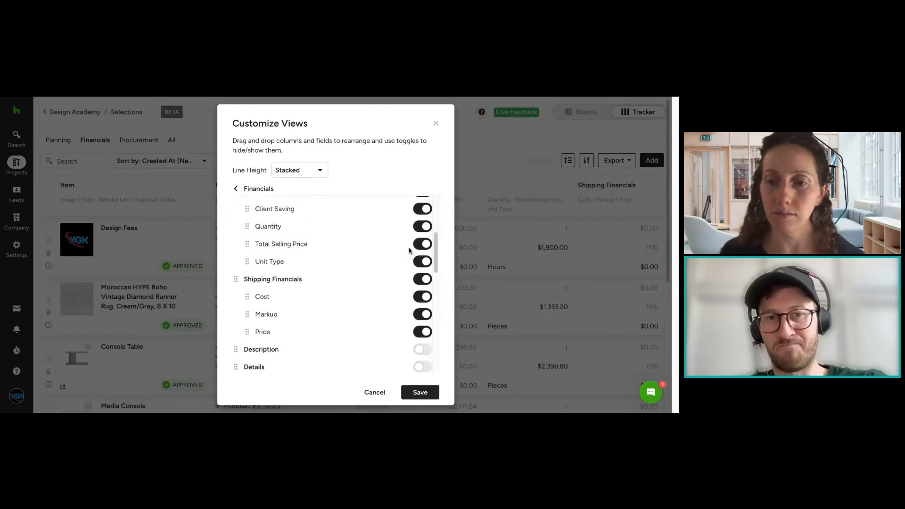
scroll(409, 250, "up", 5)
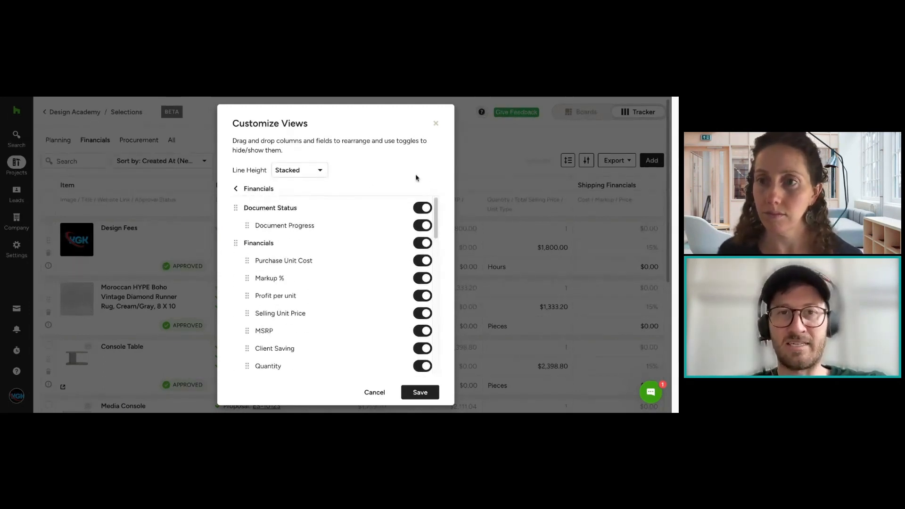
left_click(437, 125)
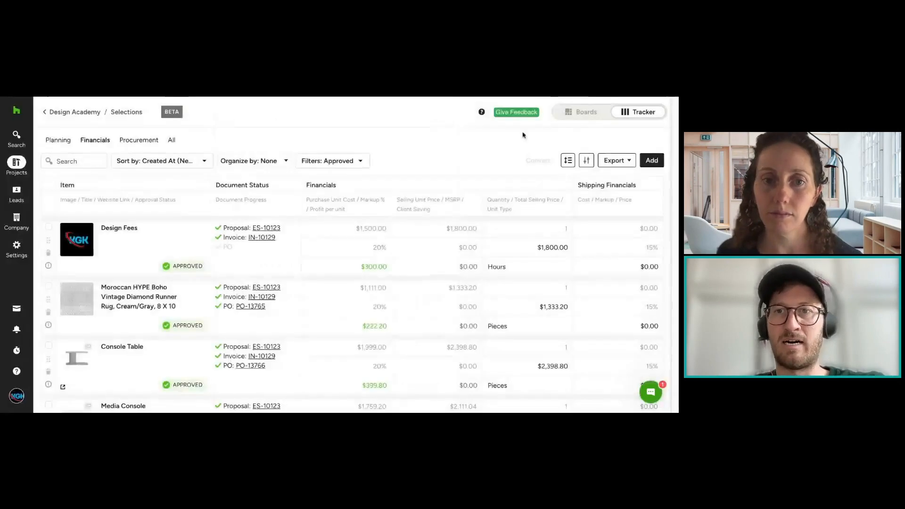
Step: Export the approved selections in the Financials view as an FFE Schedule PDF
left_click(612, 163)
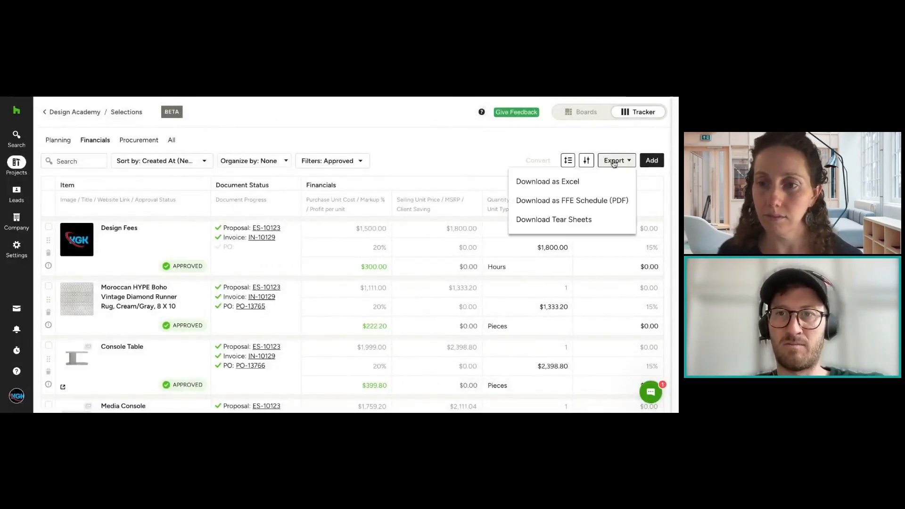
left_click(612, 202)
left_click(430, 375)
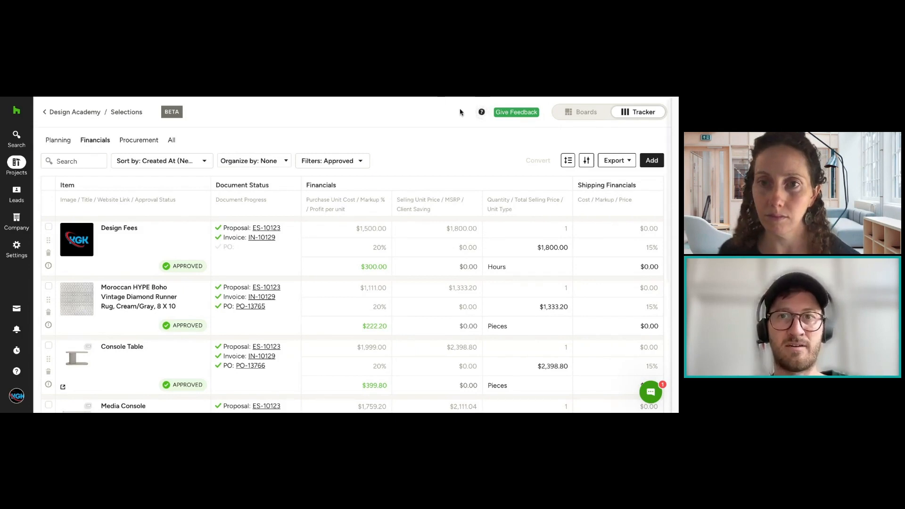
left_click(615, 160)
left_click(598, 219)
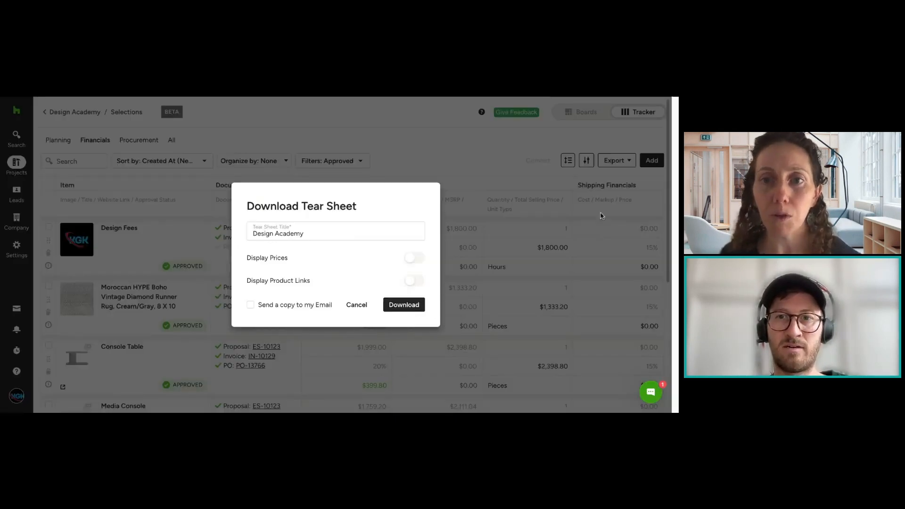
left_click(363, 307)
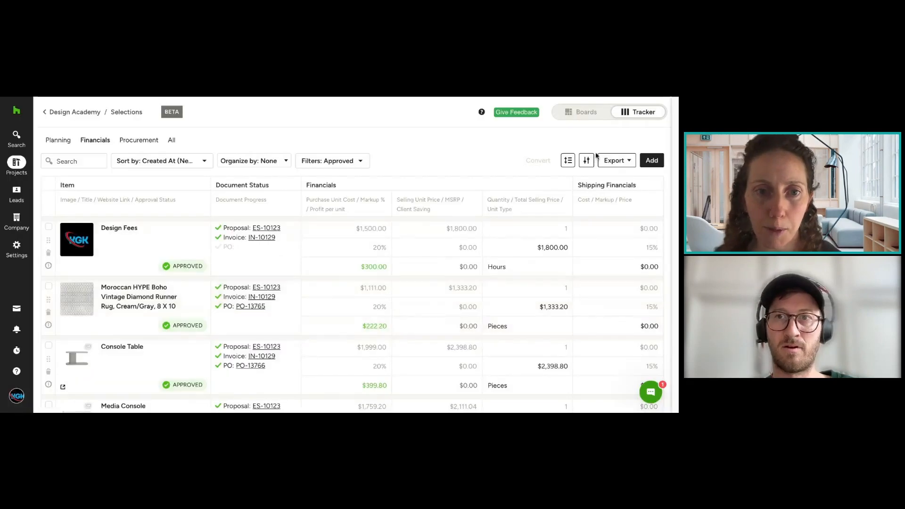
Step: Open the Design Academy FFE Schedule PDF, examine each item's description, room, vendor, quantity and order status, and close the document
left_click(550, 97)
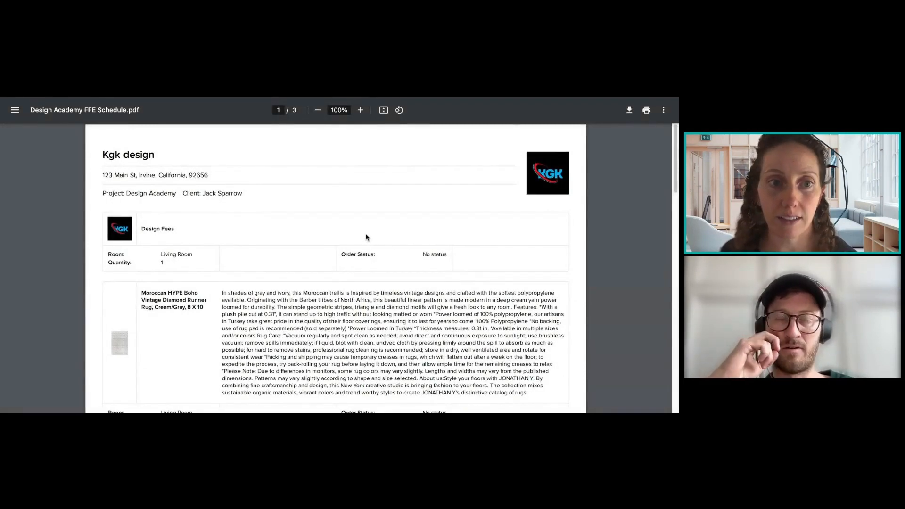
scroll(336, 267, "down", 1)
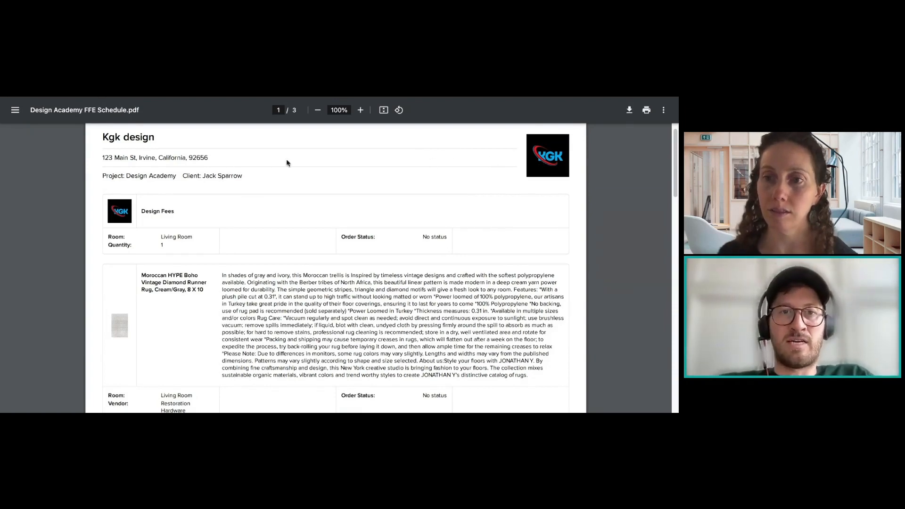
scroll(279, 183, "down", 2)
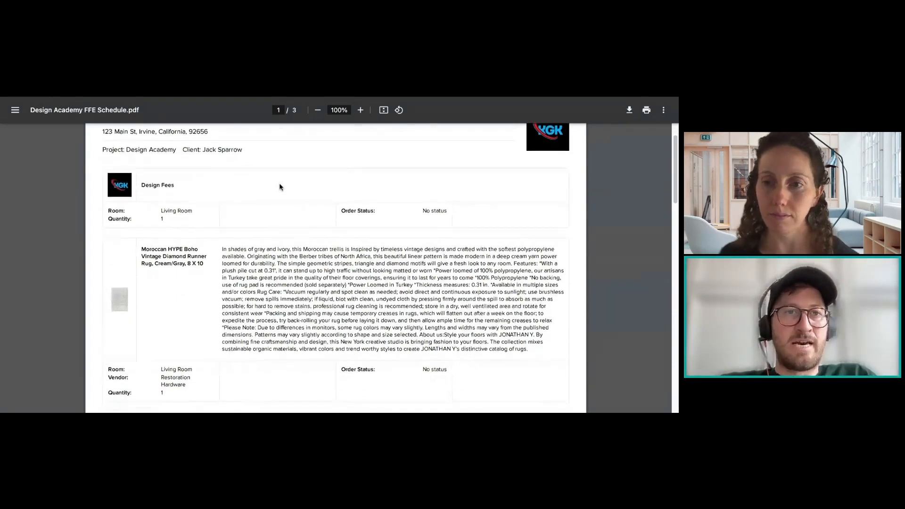
scroll(279, 181, "down", 1)
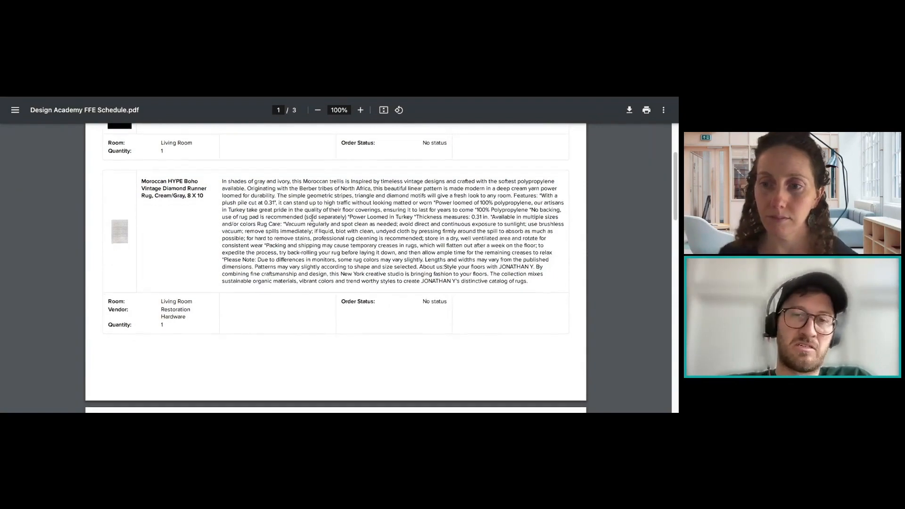
scroll(417, 179, "down", 4)
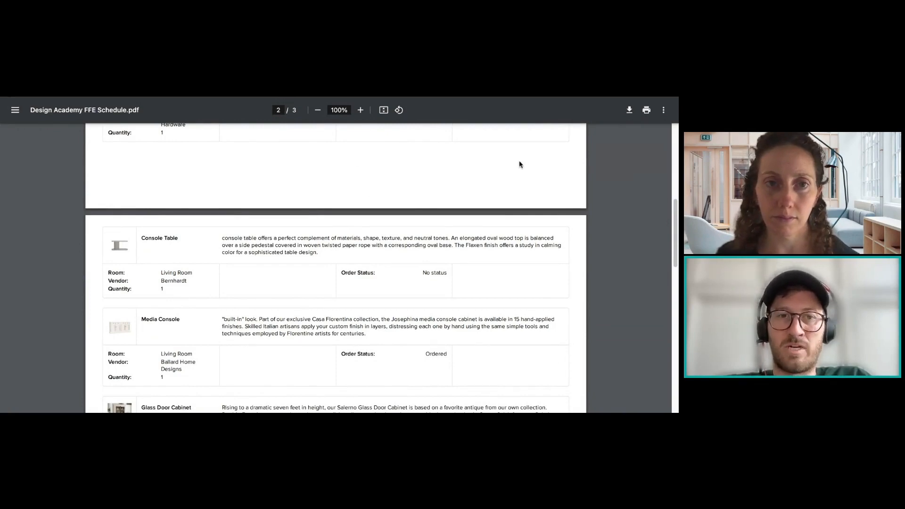
scroll(491, 243, "down", 3)
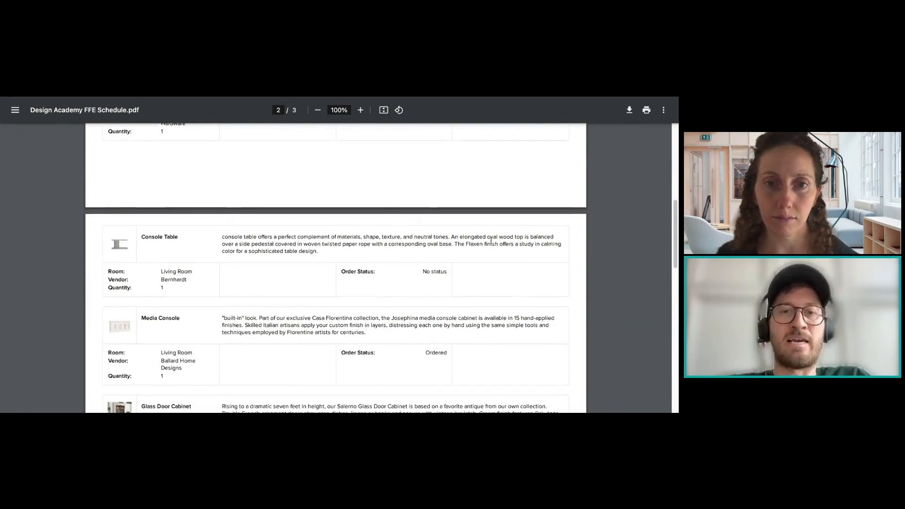
scroll(479, 237, "down", 3)
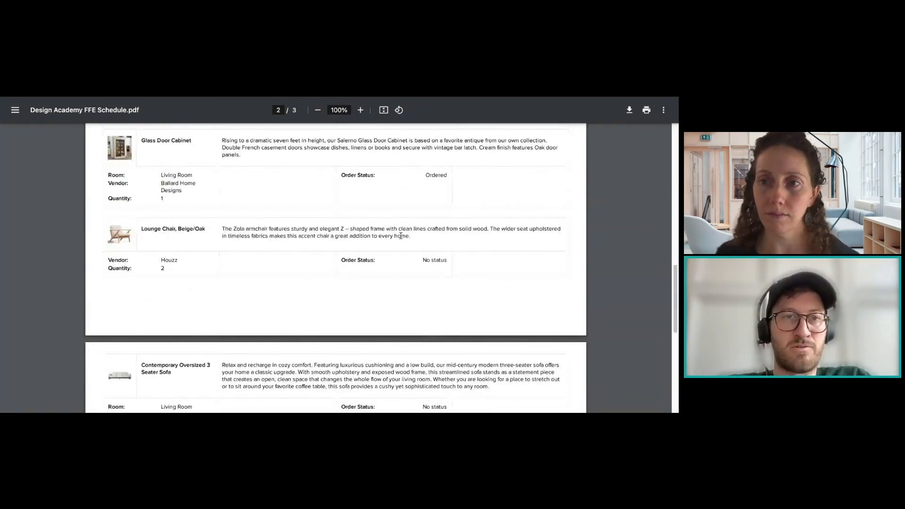
scroll(400, 236, "up", 15)
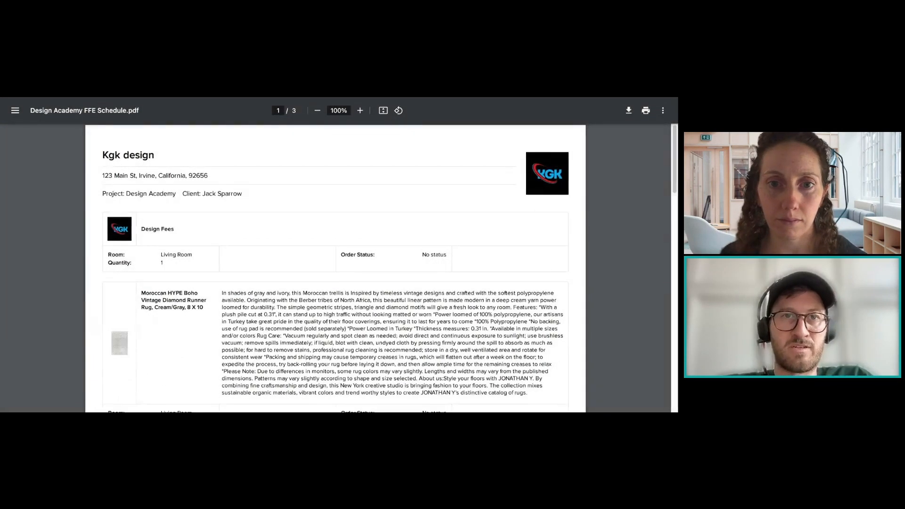
key("super+w")
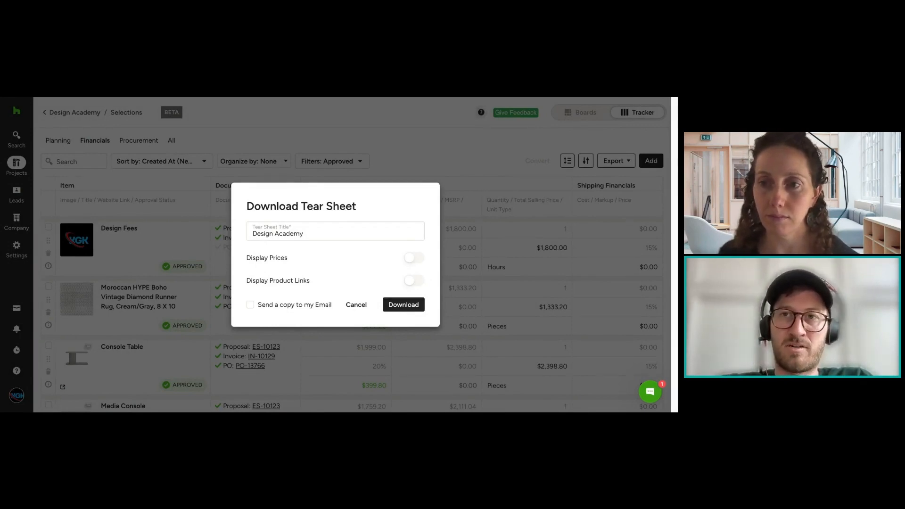
Step: Download the tear sheet titled Design Academy with Display Prices turned on, and open the resulting PDF
left_click(415, 257)
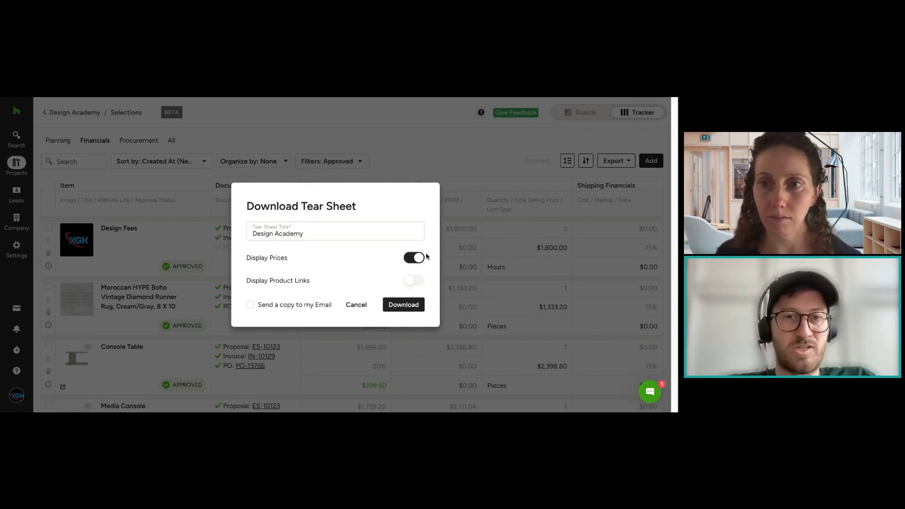
left_click(403, 304)
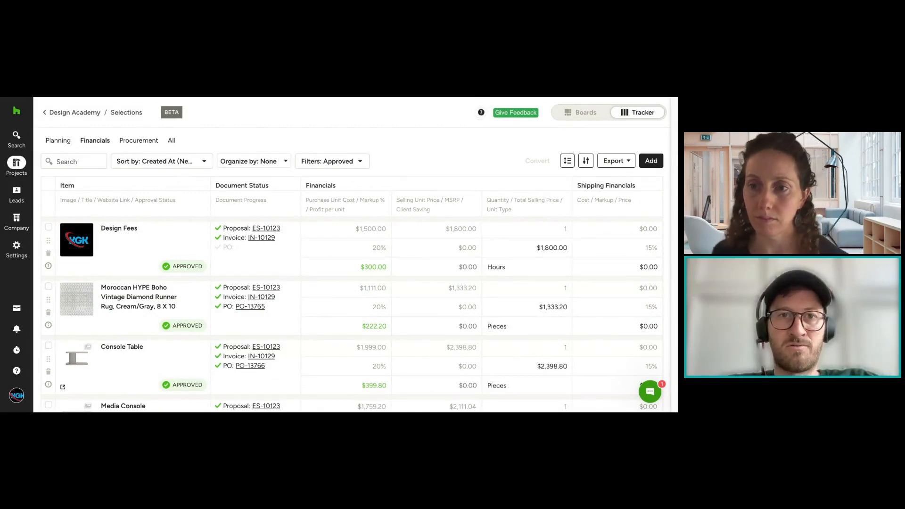
key("ctrl+Tab")
Step: Examine the tear sheet pages for the design fees, Moroccan rug and Console Table, including their images, descriptions and prices
scroll(433, 186, "down", 1)
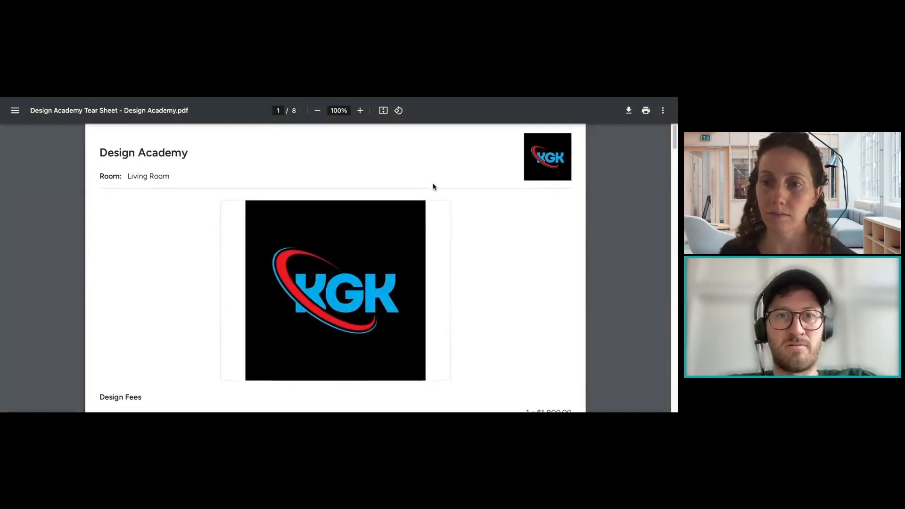
scroll(433, 186, "down", 7)
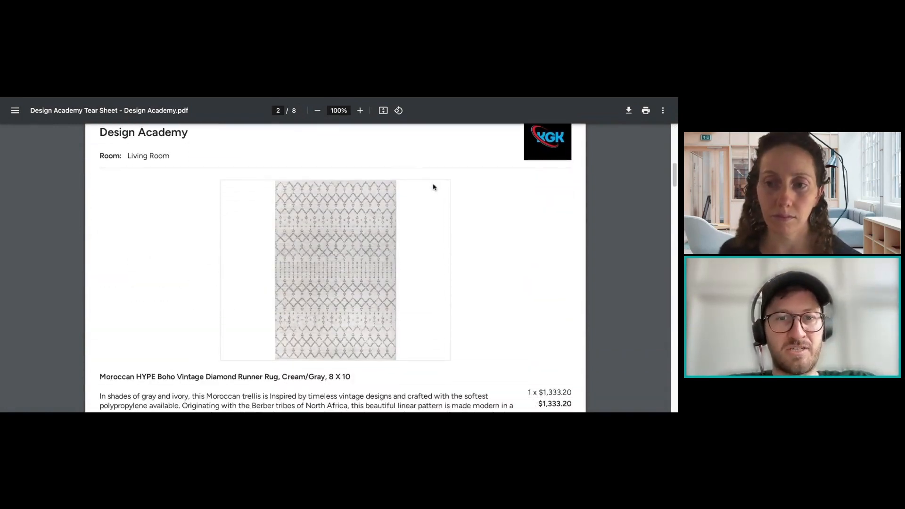
scroll(436, 188, "down", 1)
scroll(438, 189, "down", 4)
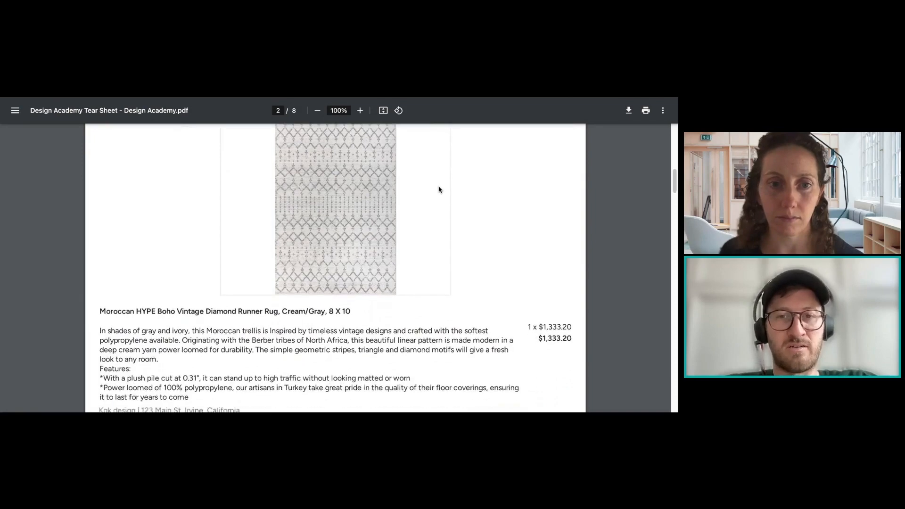
scroll(439, 190, "up", 2)
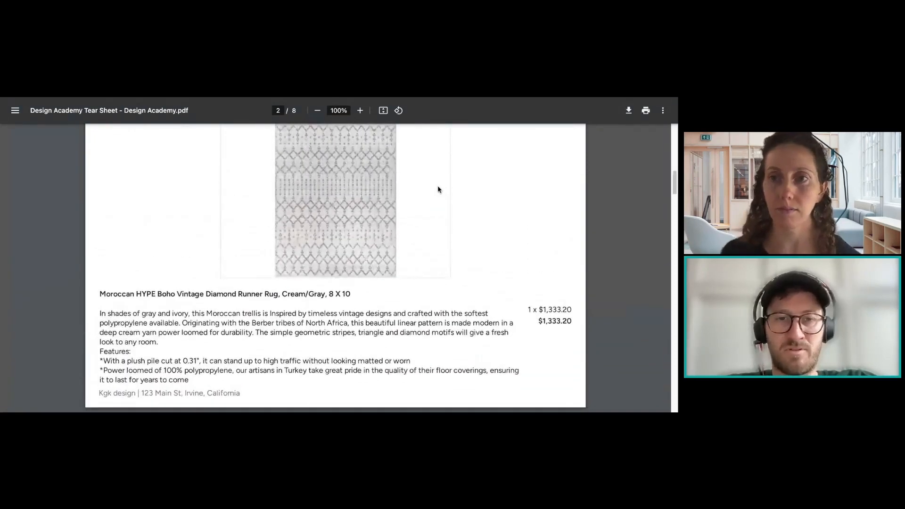
scroll(438, 190, "up", 2)
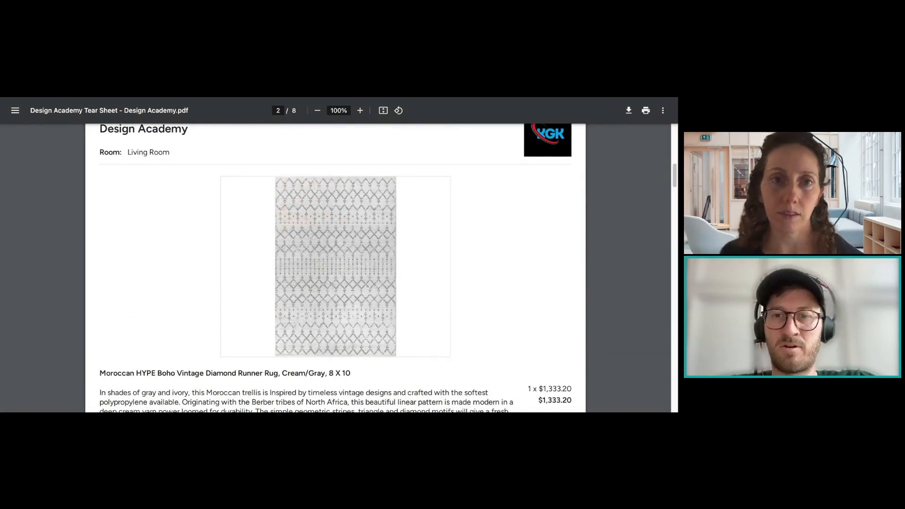
scroll(335, 267, "down", 1)
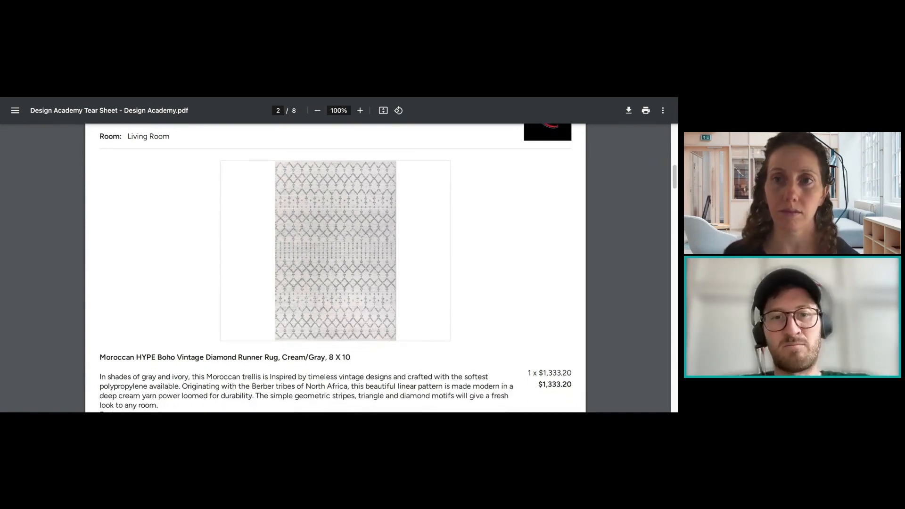
scroll(335, 268, "down", 2)
scroll(447, 196, "down", 1)
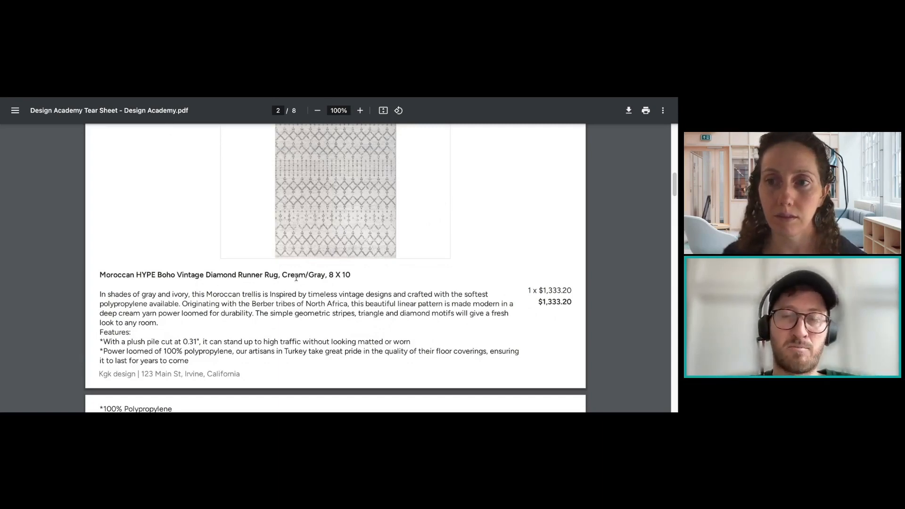
scroll(427, 344, "down", 5)
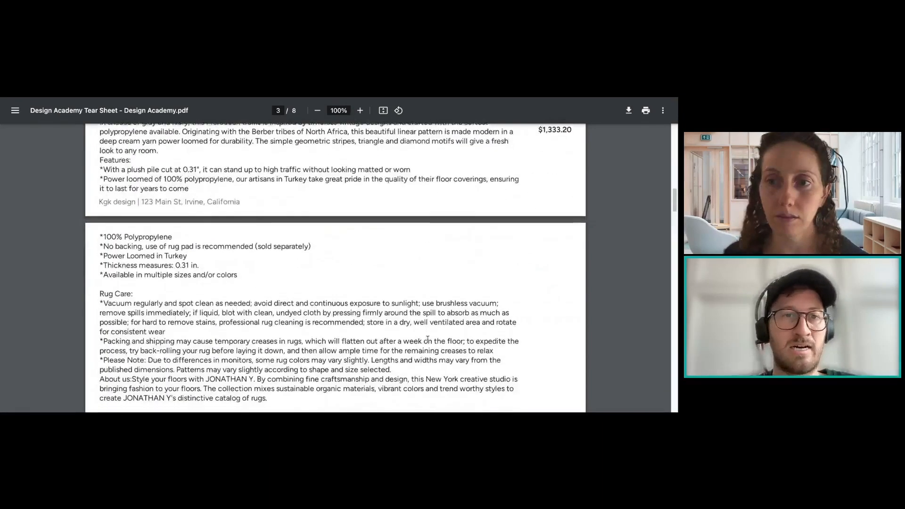
scroll(427, 338, "down", 9)
scroll(291, 237, "up", 7)
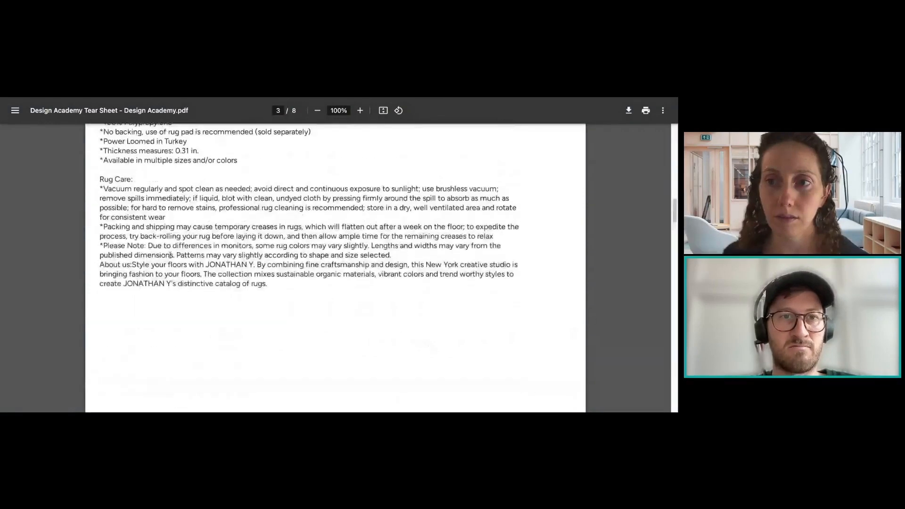
scroll(324, 286, "down", 8)
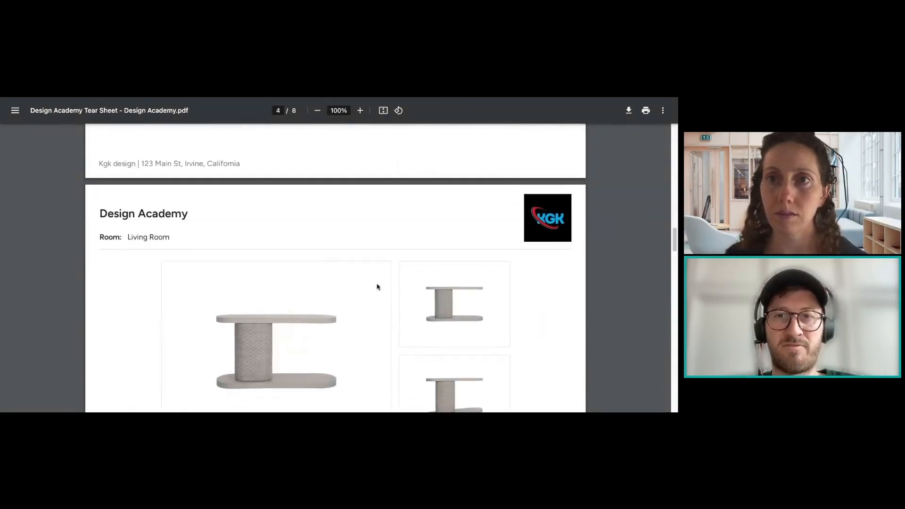
scroll(446, 283, "down", 1)
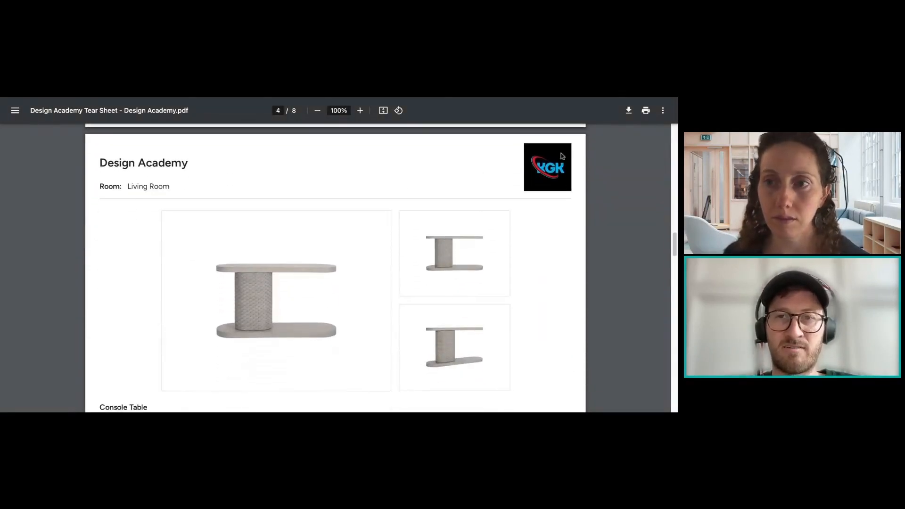
scroll(477, 232, "down", 1)
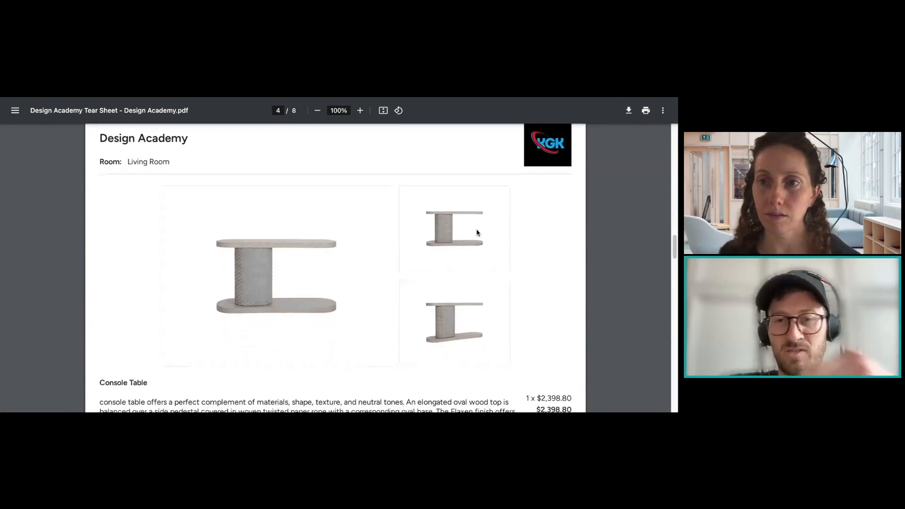
Step: Review the remaining Living Room tear sheets through the Media Console page, checking product images, descriptions and prices
scroll(478, 232, "down", 2)
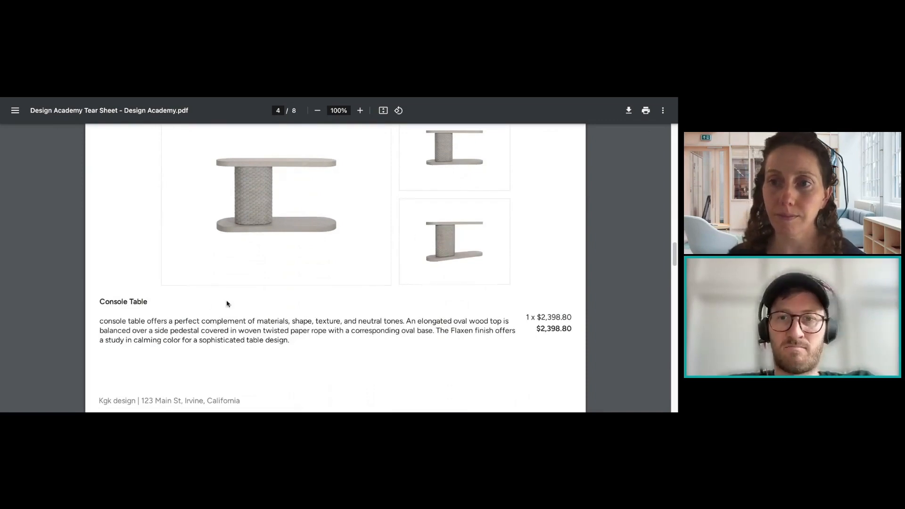
scroll(472, 327, "down", 3)
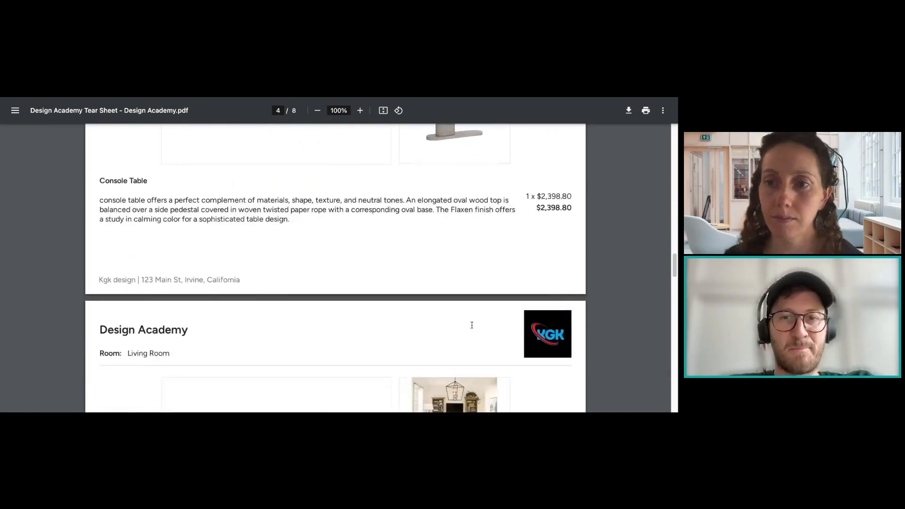
scroll(472, 325, "down", 3)
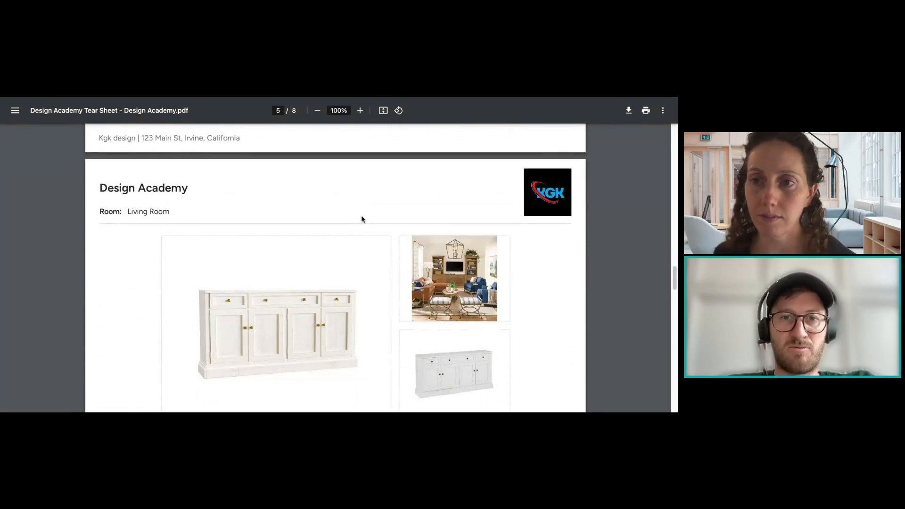
scroll(361, 218, "down", 1)
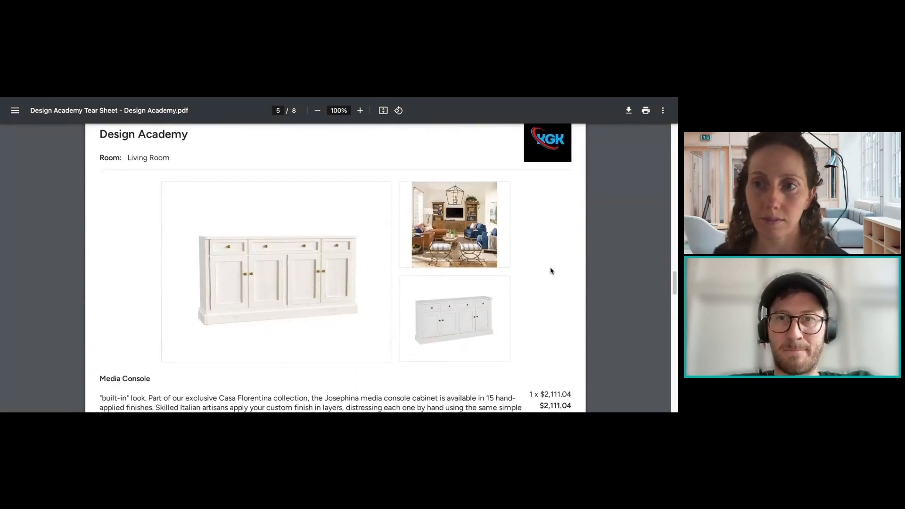
scroll(550, 270, "down", 3)
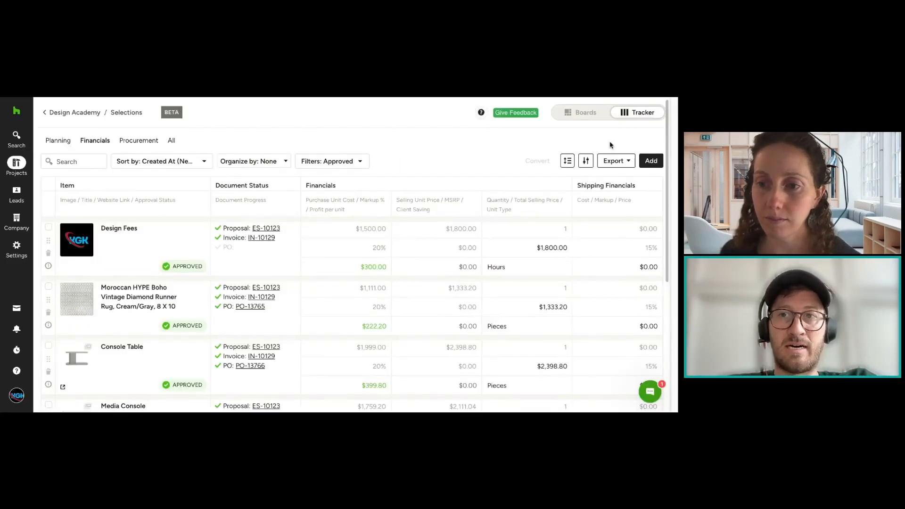
left_click(612, 161)
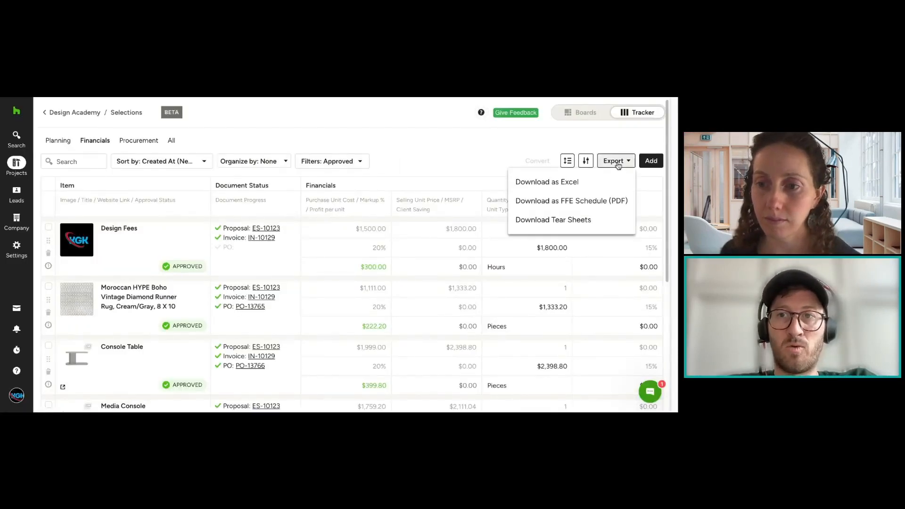
left_click(579, 221)
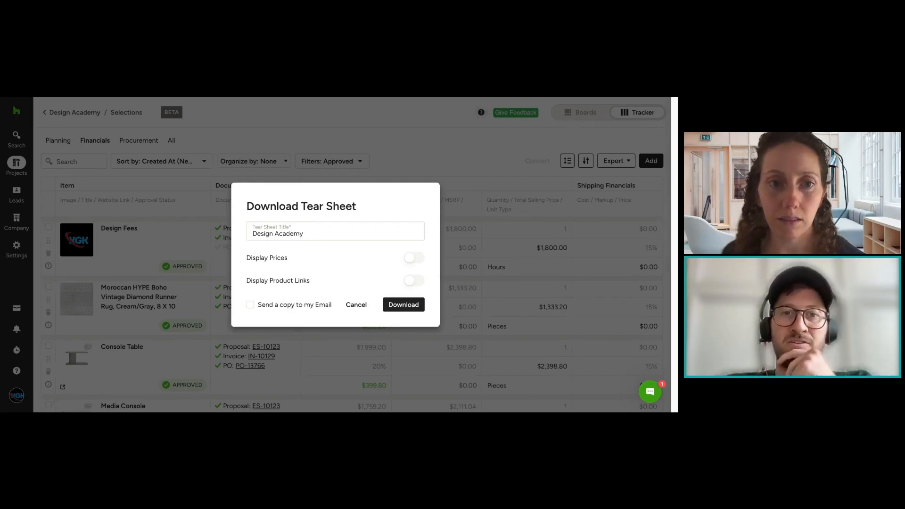
left_click_drag(316, 237, 204, 223)
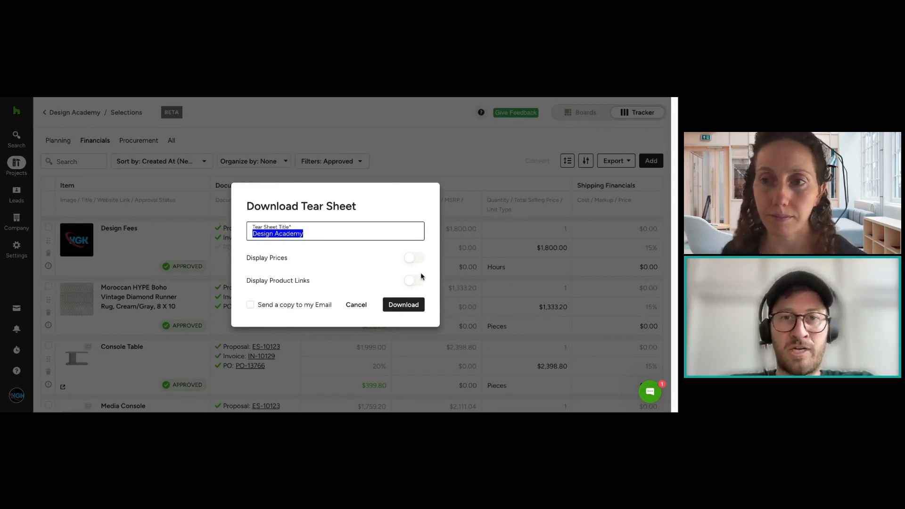
left_click(414, 258)
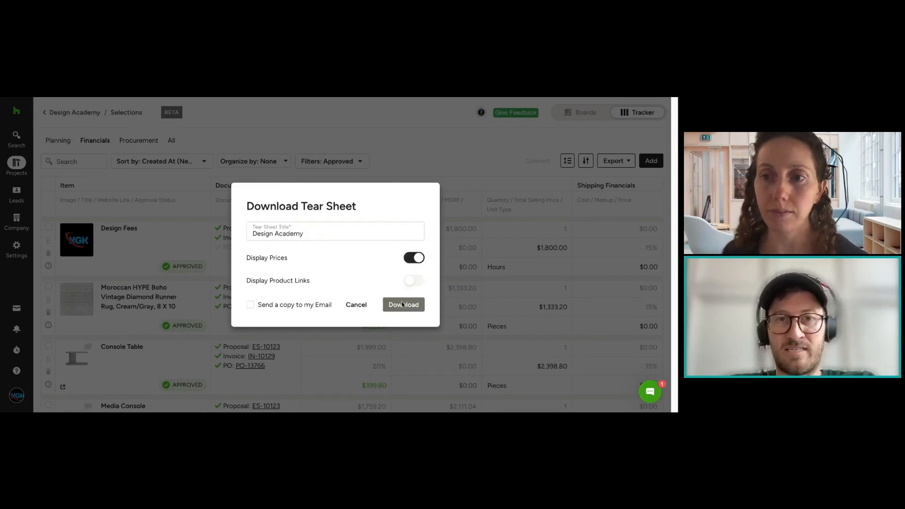
left_click(410, 260)
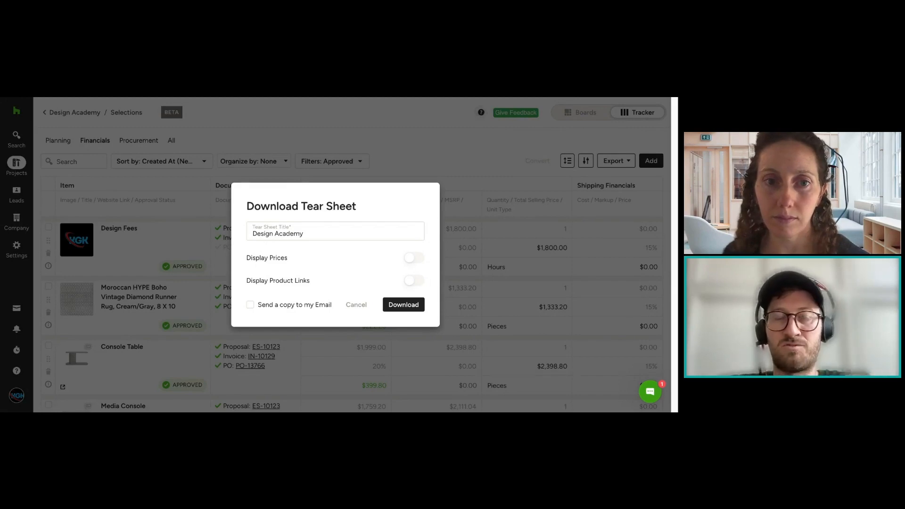
left_click(356, 305)
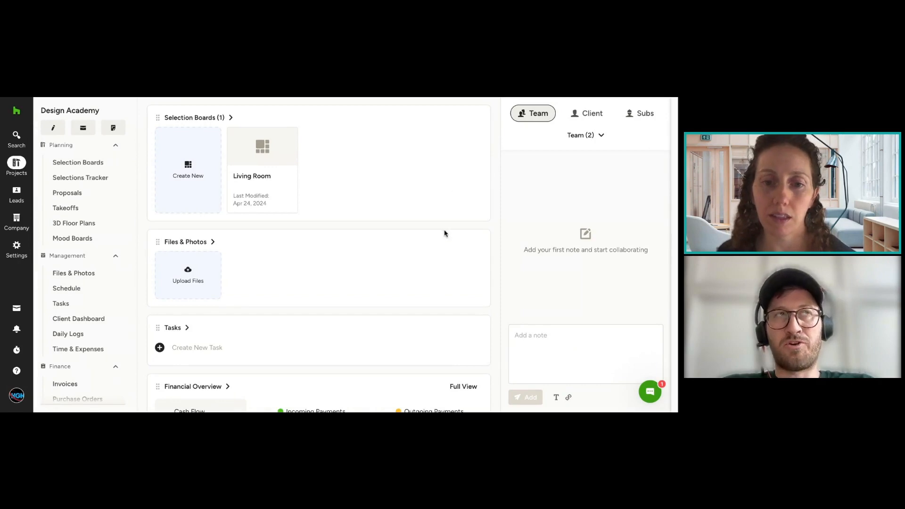
Step: Open the purchase order for Console Table in the Design Academy project and set the Console Table's order status to Ordered
scroll(440, 233, "down", 3)
scroll(102, 349, "down", 1)
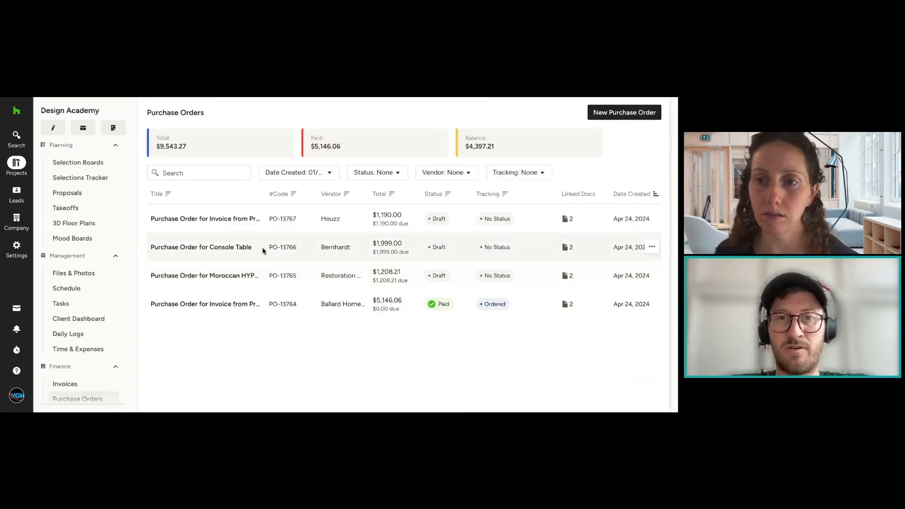
left_click(250, 249)
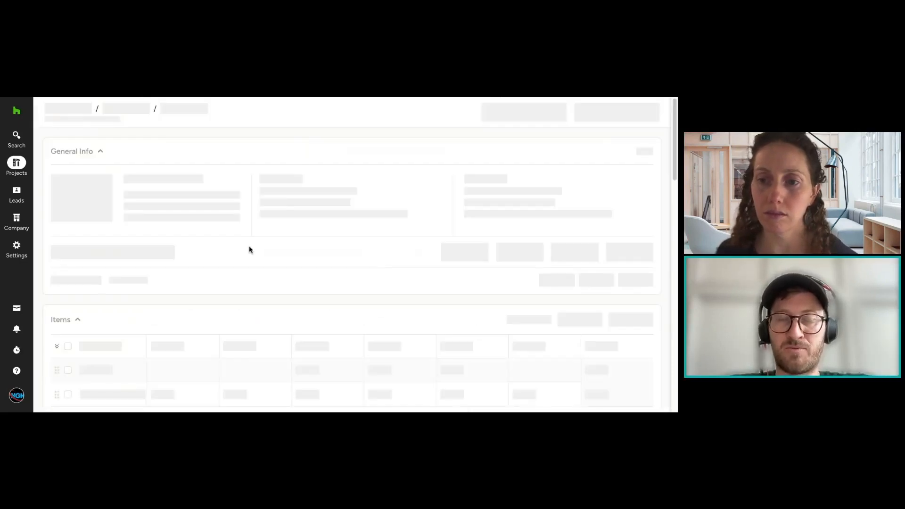
scroll(574, 261, "down", 2)
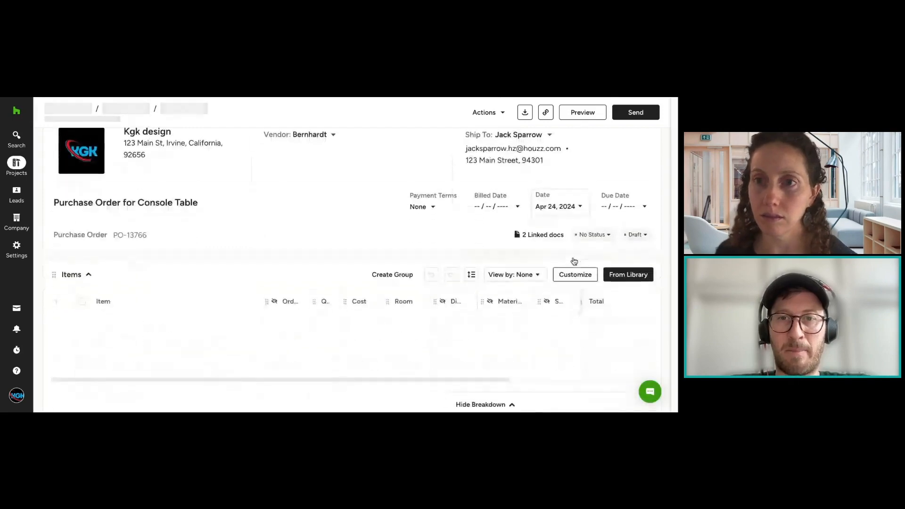
scroll(424, 268, "down", 1)
left_click(283, 274)
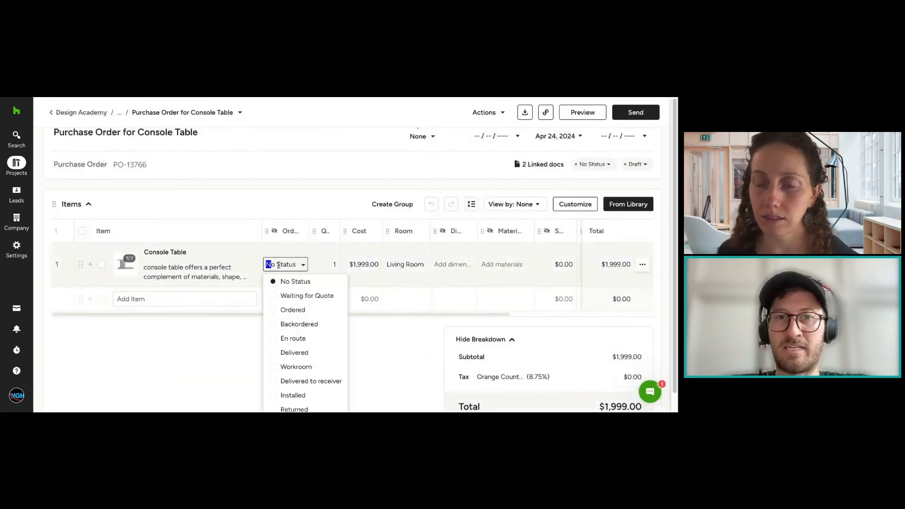
left_click(296, 309)
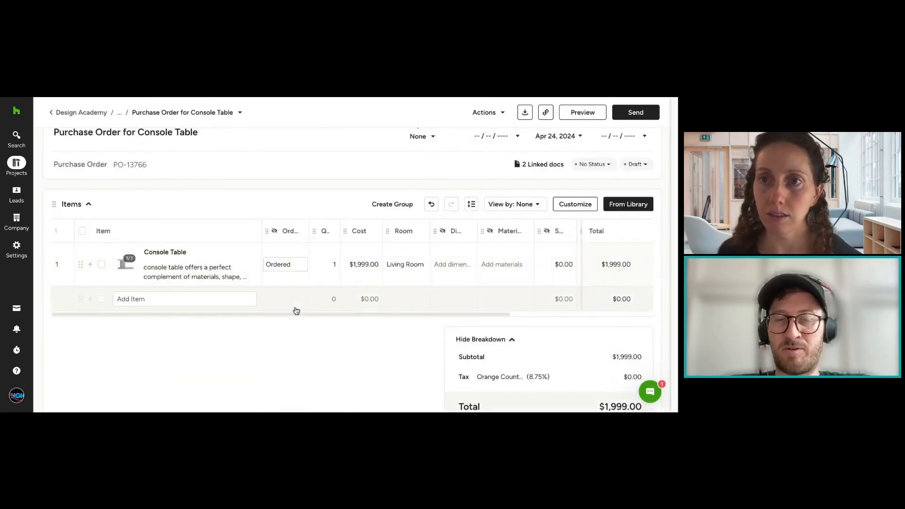
Step: Add the Coffee Table product from the library to the Console Table purchase order
left_click(628, 203)
left_click(478, 171)
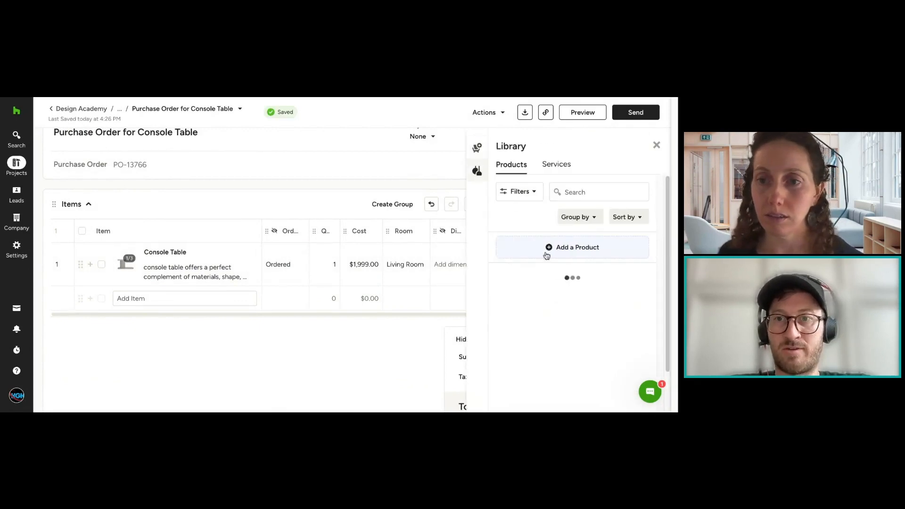
scroll(564, 278, "down", 1)
scroll(566, 277, "down", 3)
left_click(568, 285)
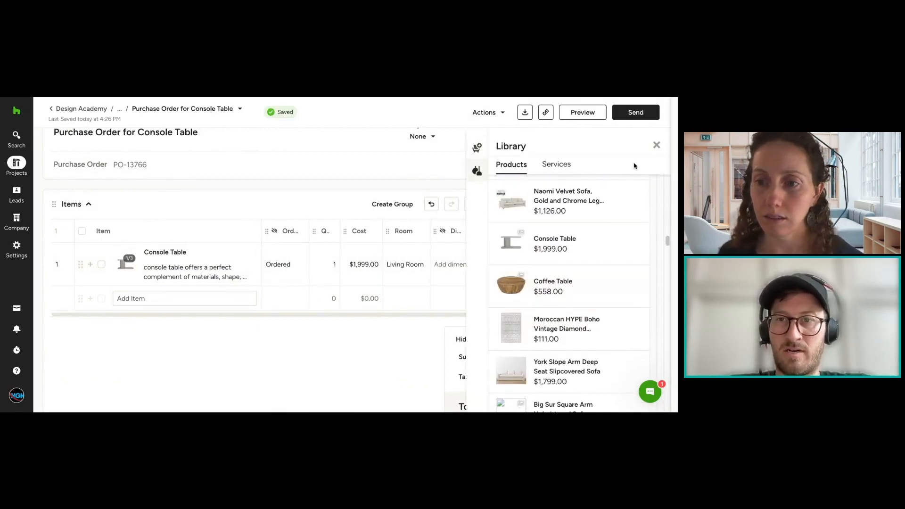
left_click(655, 145)
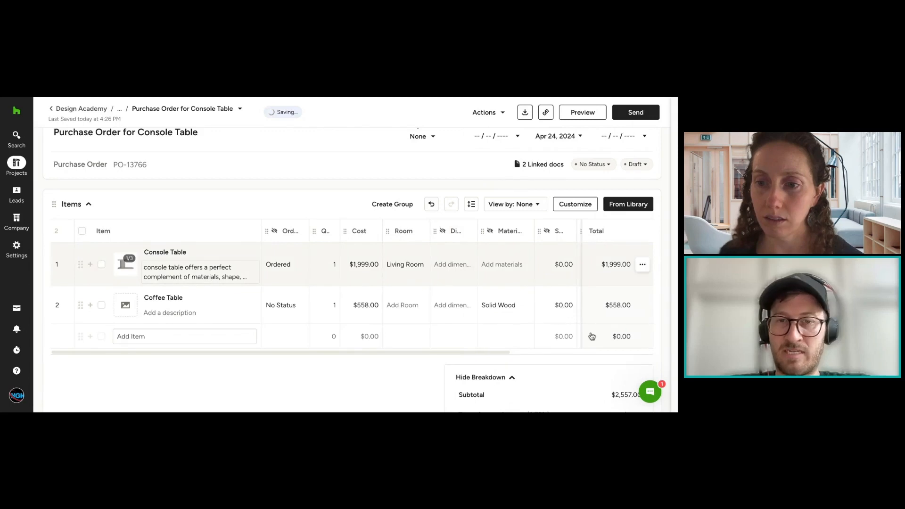
Step: Set the Coffee Table's order status to Backordered in the purchase order items
left_click(281, 305)
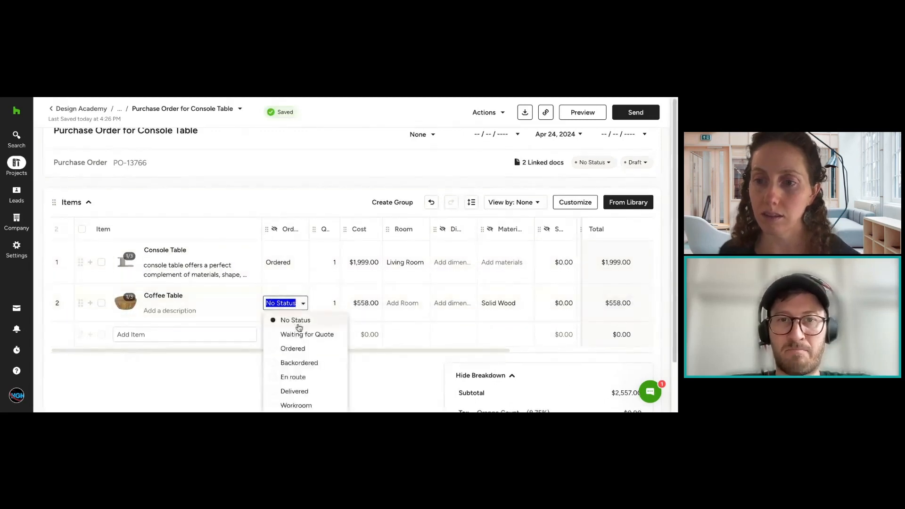
left_click(304, 336)
left_click(290, 303)
left_click(292, 361)
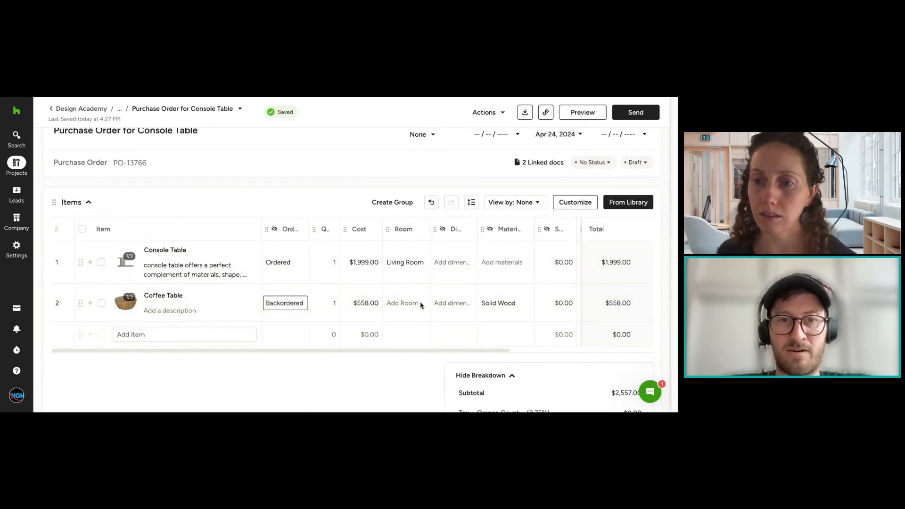
Step: Schedule two equal payments for the purchase order
scroll(537, 257, "down", 1)
scroll(536, 257, "down", 1)
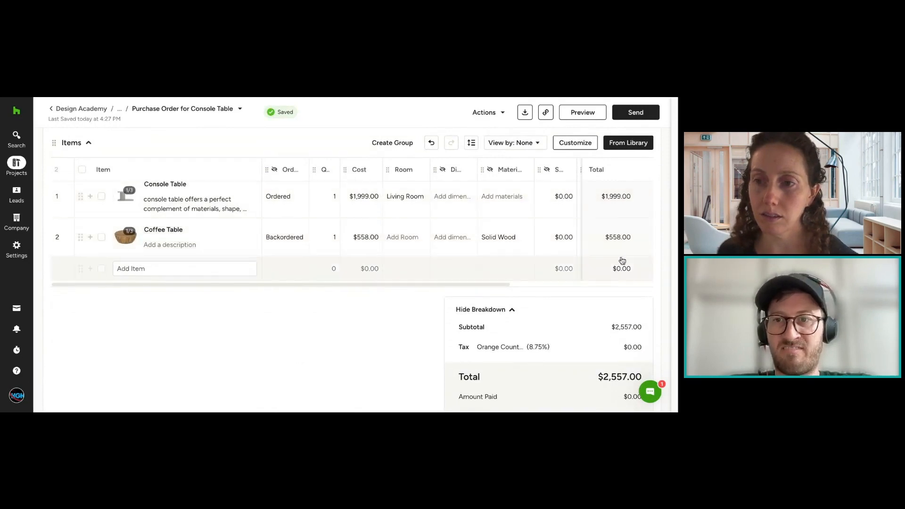
scroll(621, 250, "down", 1)
scroll(604, 218, "up", 2)
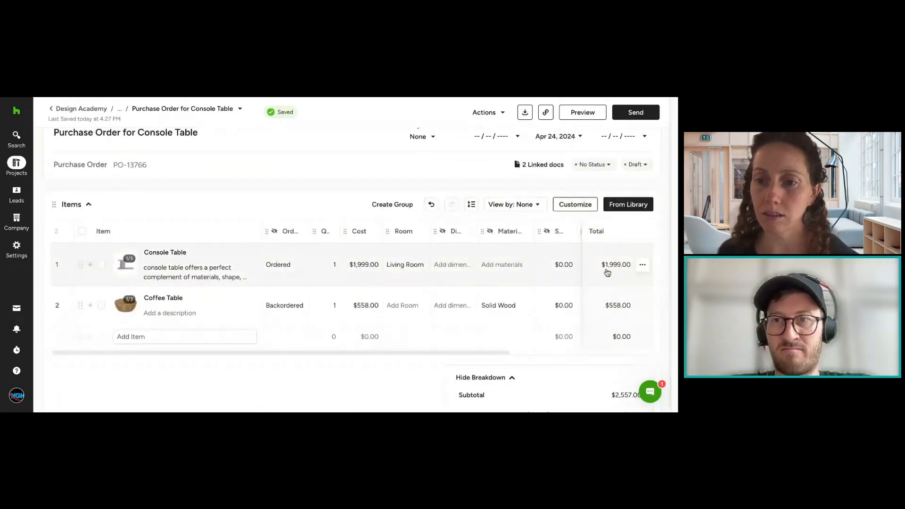
scroll(606, 268, "down", 10)
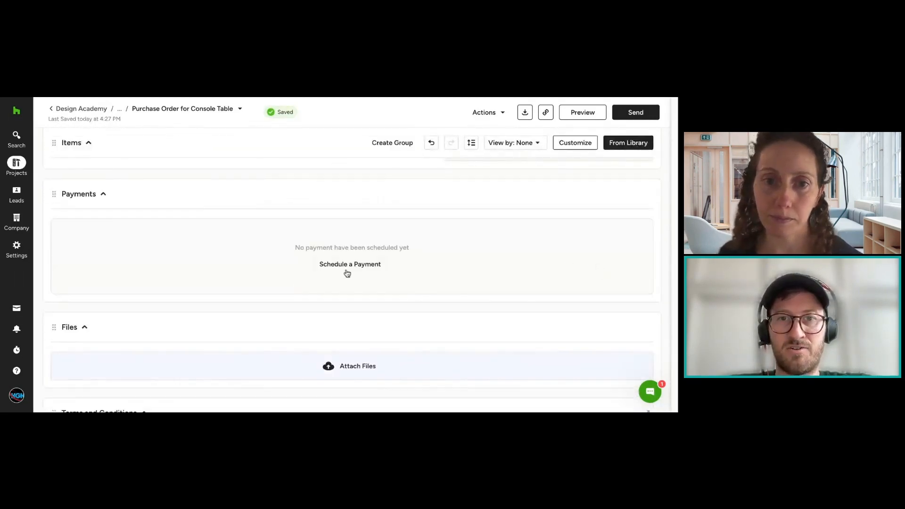
left_click(346, 267)
left_click(91, 269)
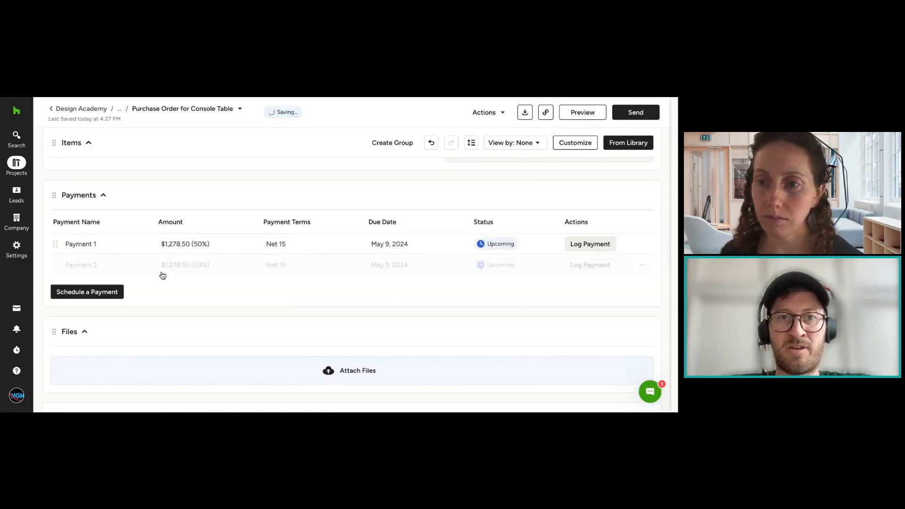
Step: Set Payment 1 to $1,999 and schedule a second payment for the remaining purchase order amount
left_click(185, 244)
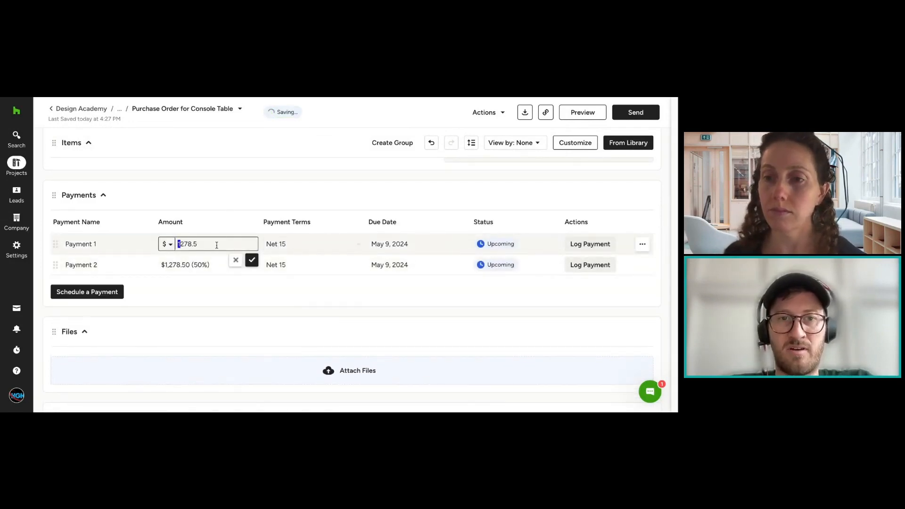
key("ctrl+a")
type("1999")
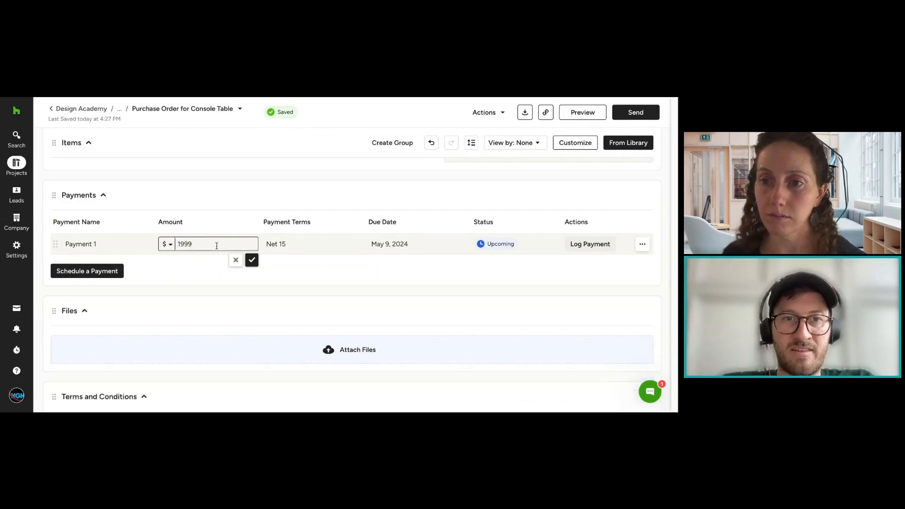
left_click(252, 259)
scroll(523, 223, "up", 2)
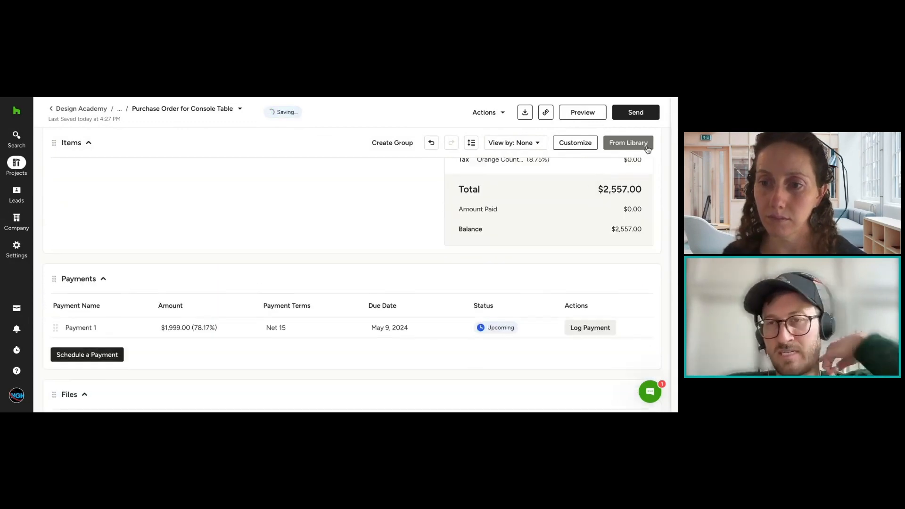
scroll(514, 224, "down", 2)
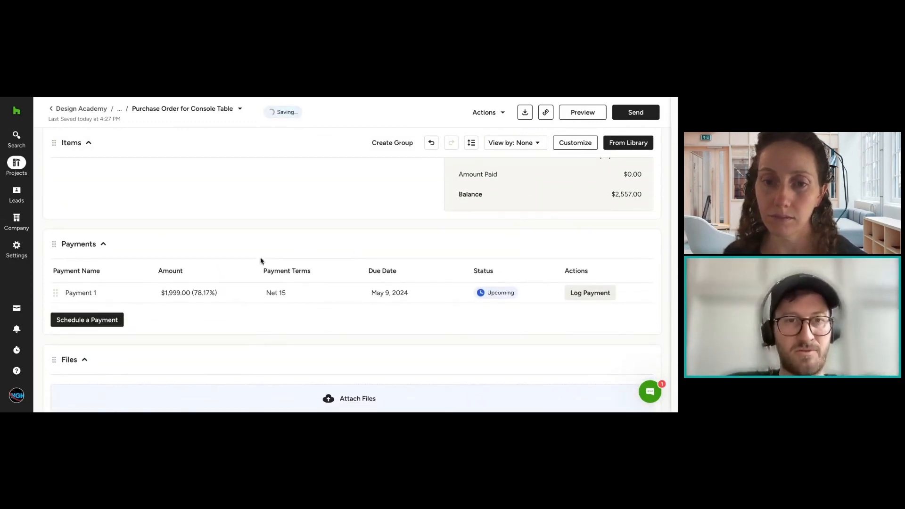
left_click(108, 320)
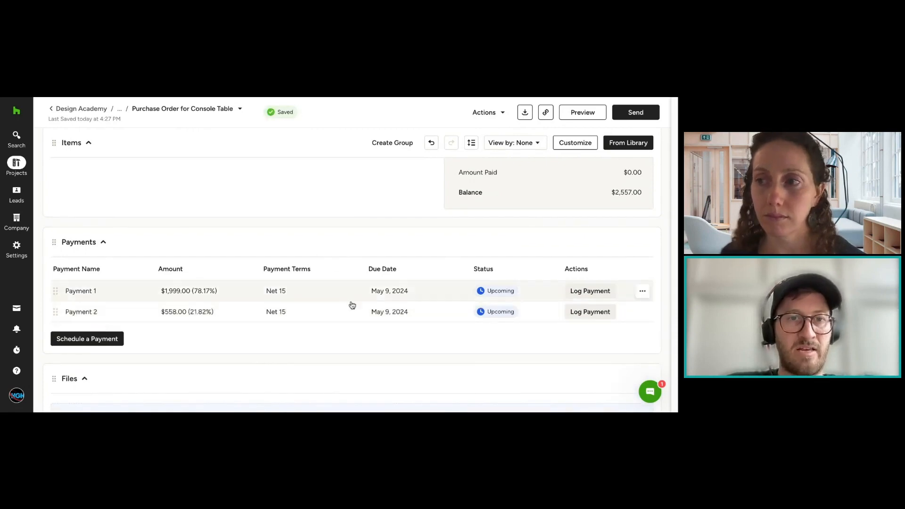
Step: Log the $1,999 payment with Credit Card as the payment method, marking the purchase order as billed
left_click(601, 292)
left_click(258, 229)
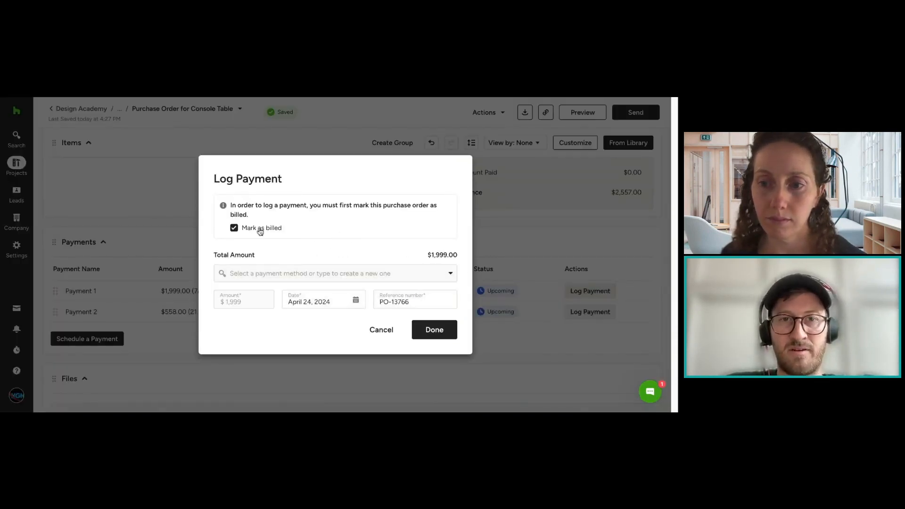
left_click(377, 271)
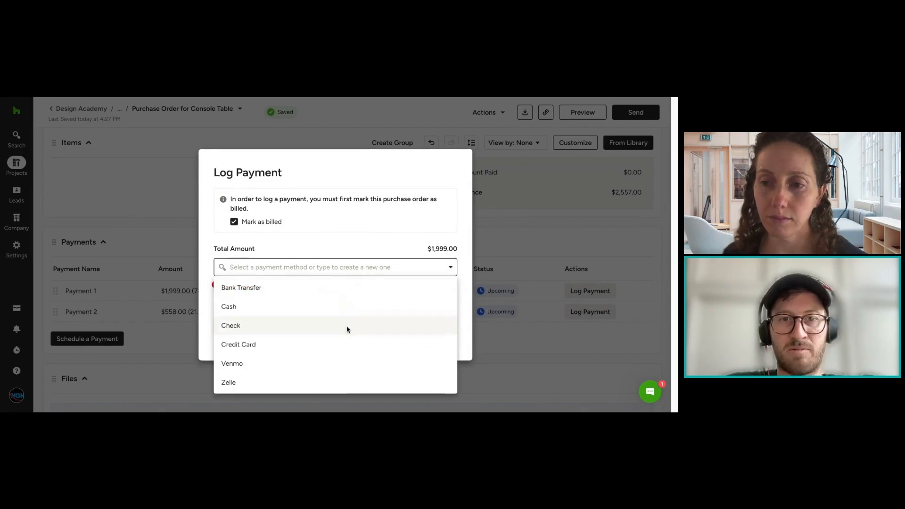
left_click(369, 344)
left_click(433, 329)
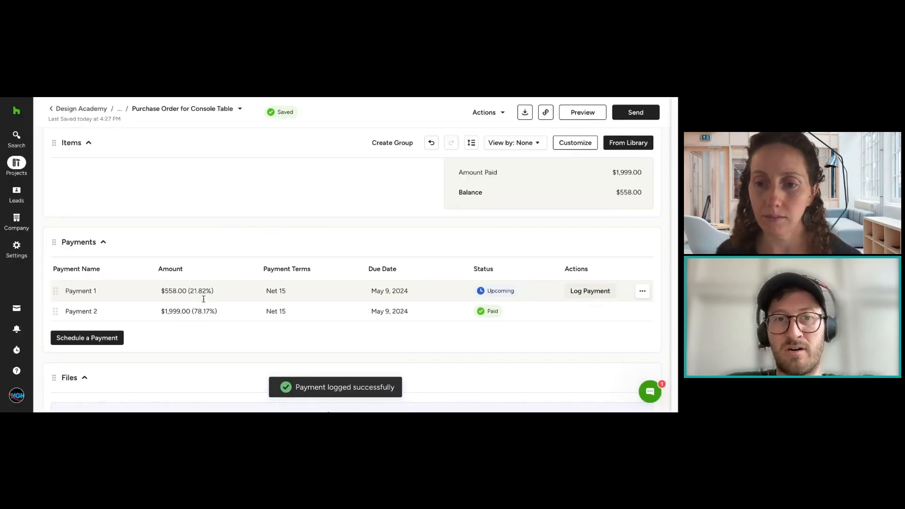
scroll(536, 249, "up", 5)
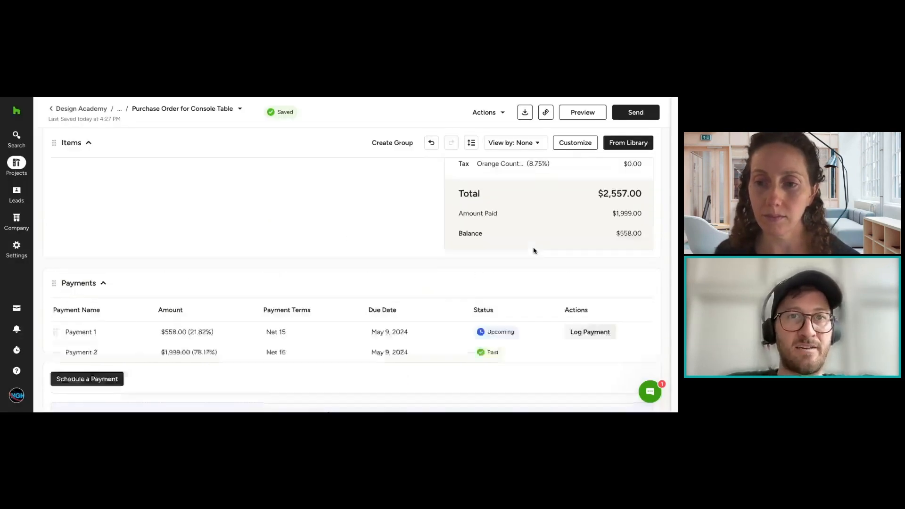
scroll(645, 313, "down", 5)
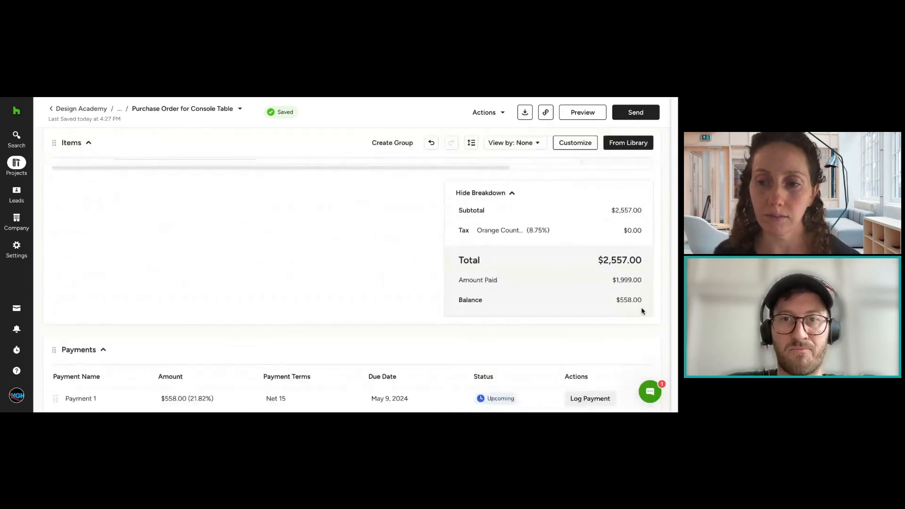
Step: Review the purchase order's items, cost breakdown and scheduled payments, and view the library products available for adding
scroll(391, 211, "up", 5)
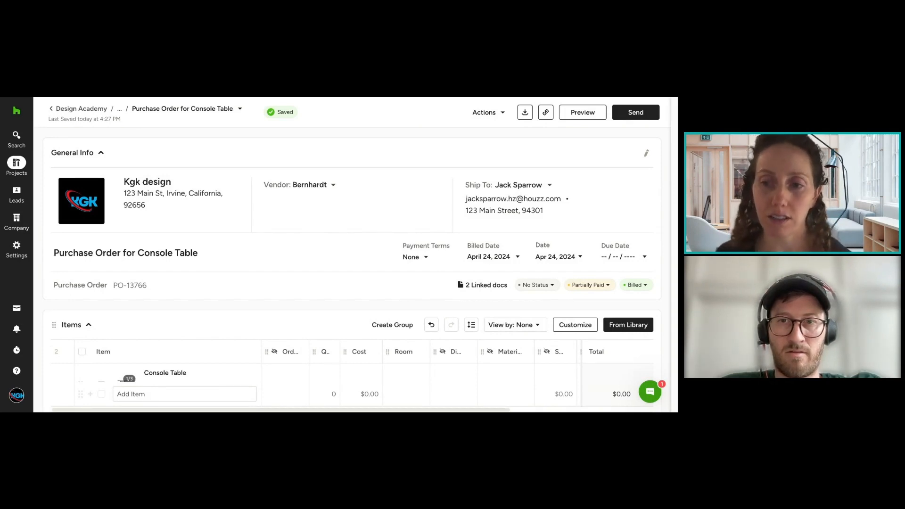
scroll(517, 252, "down", 4)
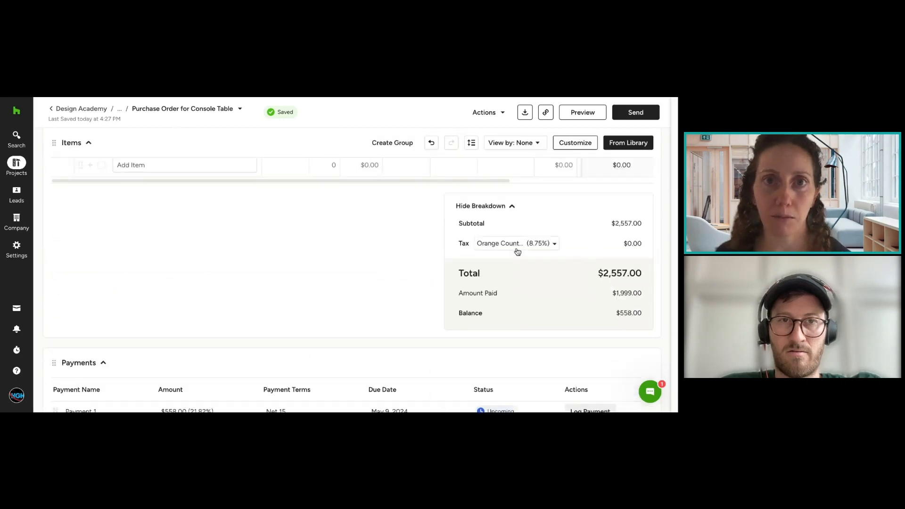
scroll(518, 253, "up", 2)
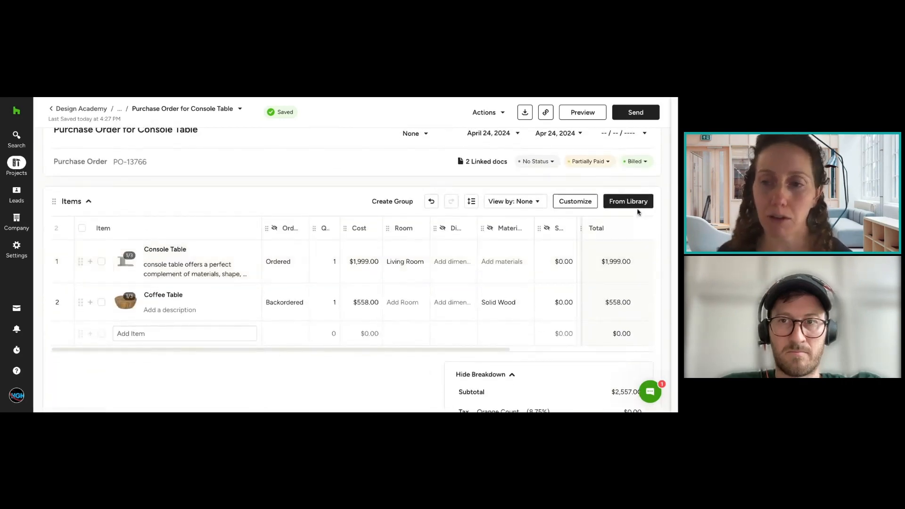
left_click(628, 201)
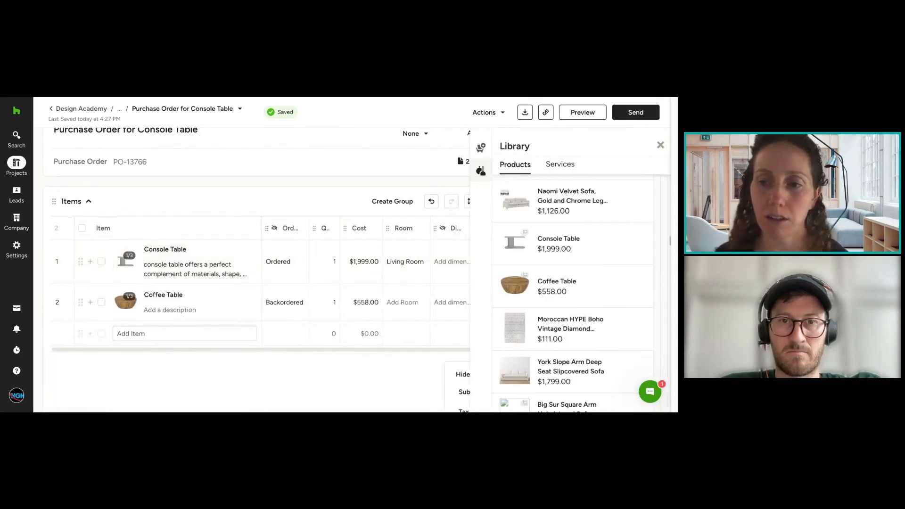
left_click(658, 146)
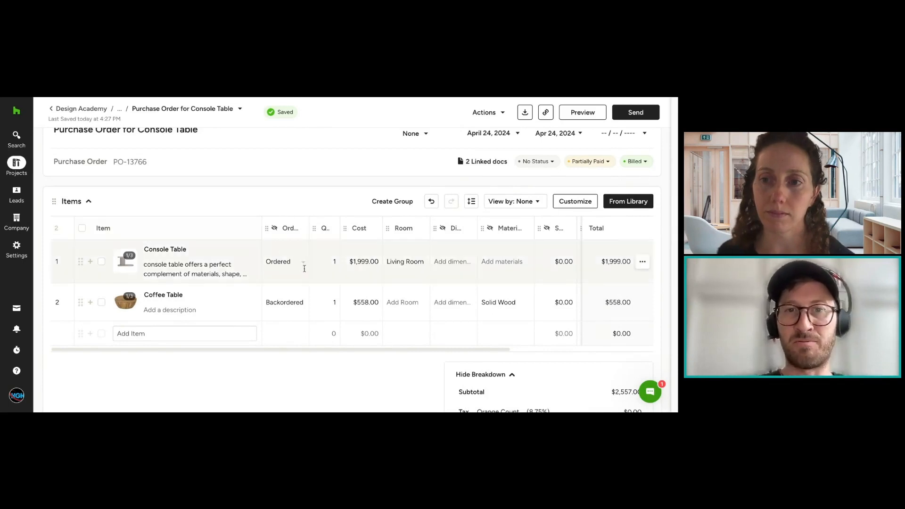
scroll(358, 265, "down", 3)
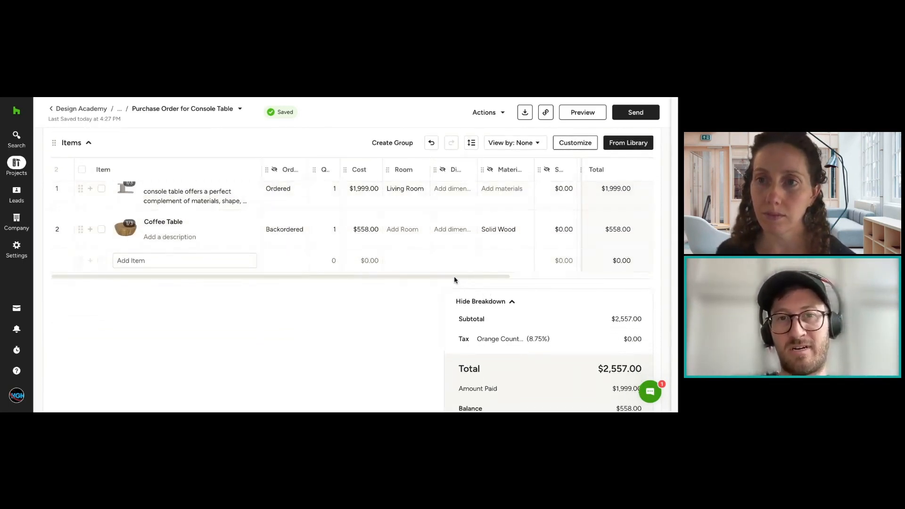
mouse_move(455, 278)
left_mouse_down()
mouse_move(502, 279)
mouse_move(444, 277)
left_mouse_up()
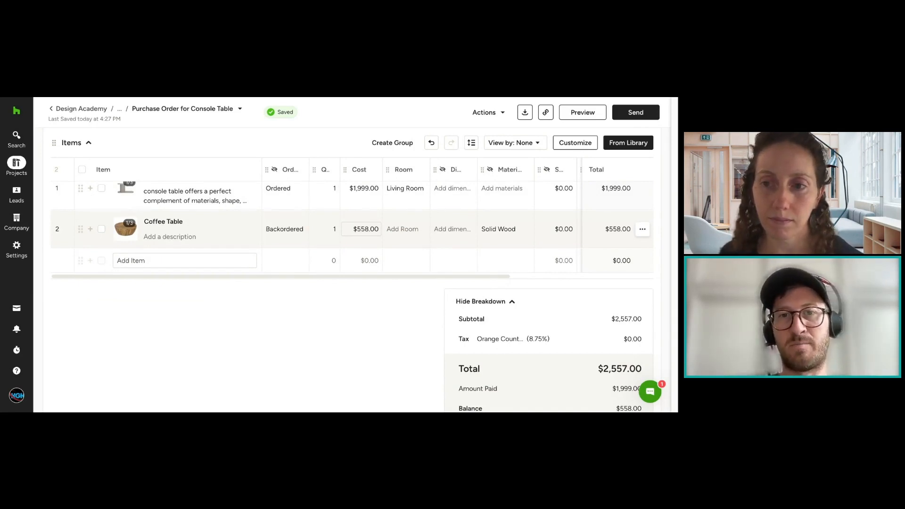
scroll(587, 339, "down", 3)
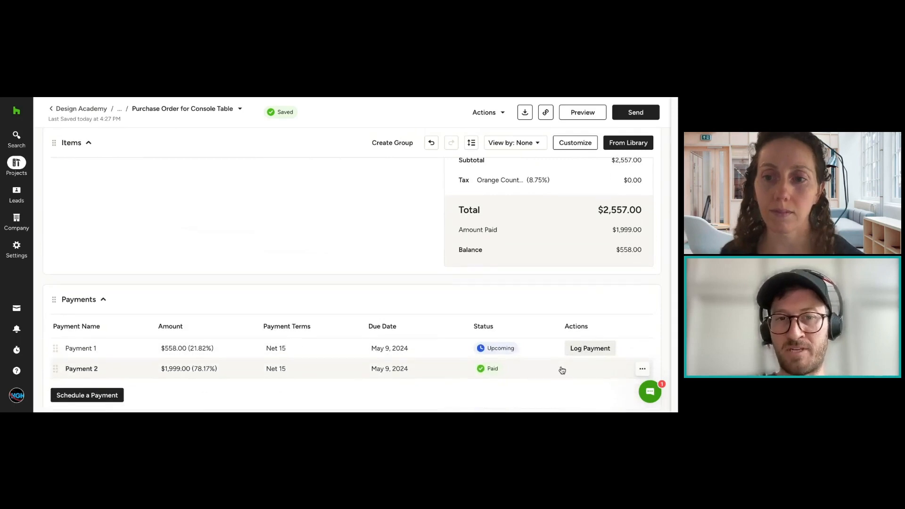
scroll(496, 271, "up", 7)
scroll(406, 297, "down", 2)
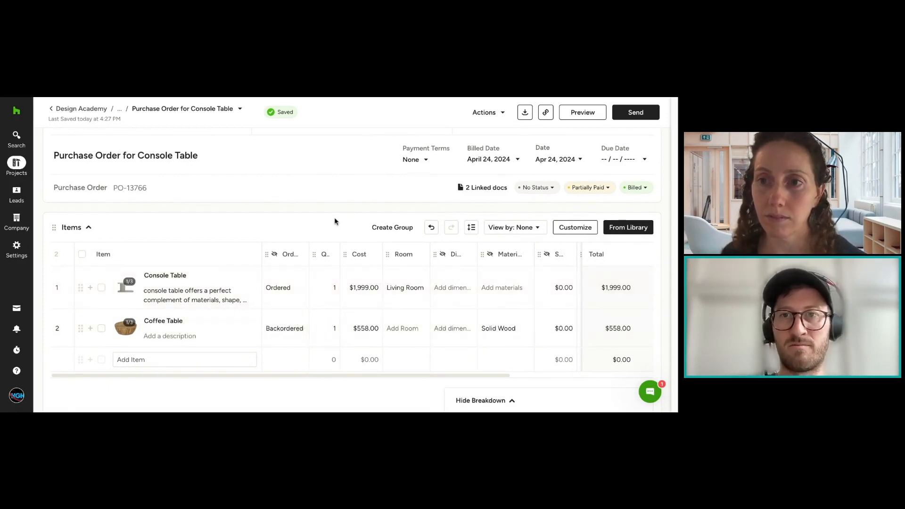
Step: Examine the tracking status options for the whole purchase order, from Waiting for Quote through Damaged, without choosing one
left_click(533, 189)
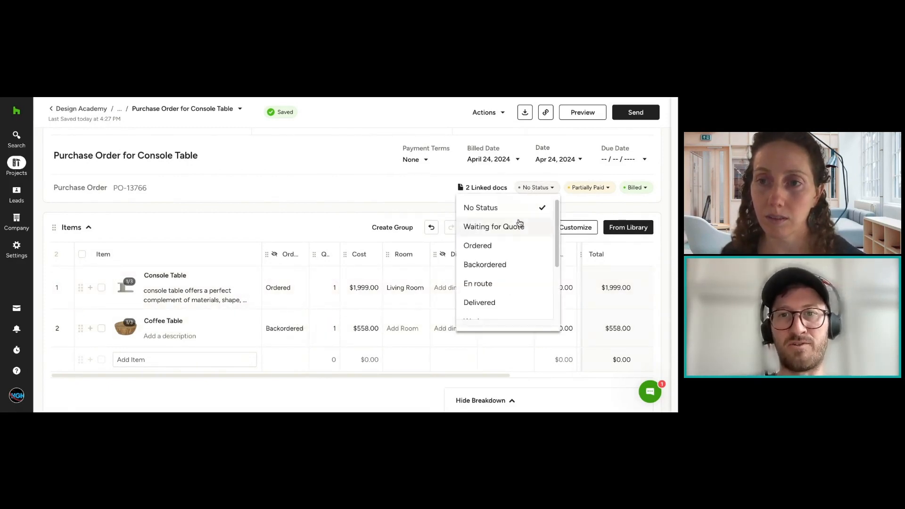
left_click(385, 191)
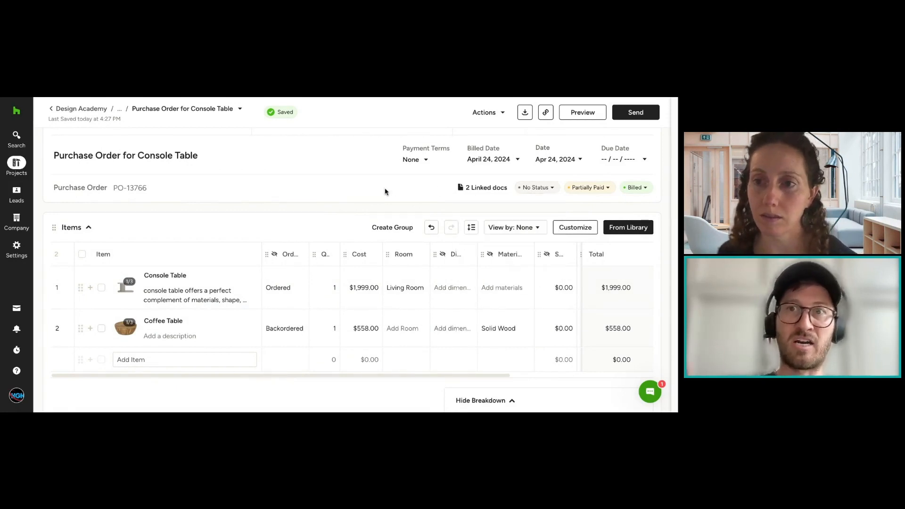
left_click(547, 188)
scroll(524, 308, "down", 2)
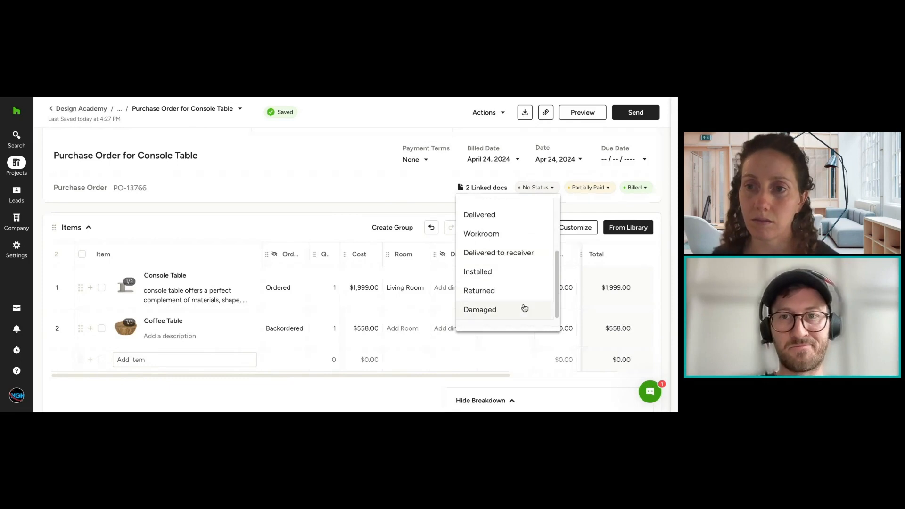
scroll(512, 231, "up", 4)
left_click(418, 203)
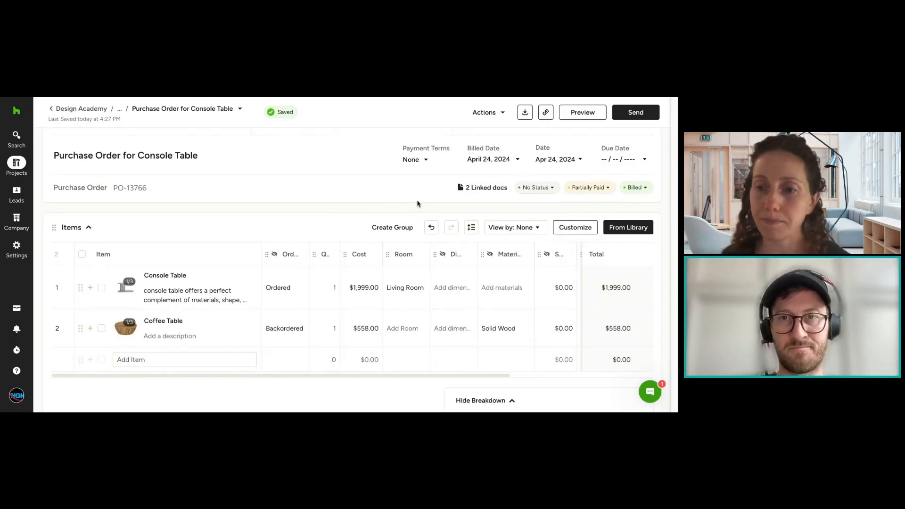
left_click(538, 188)
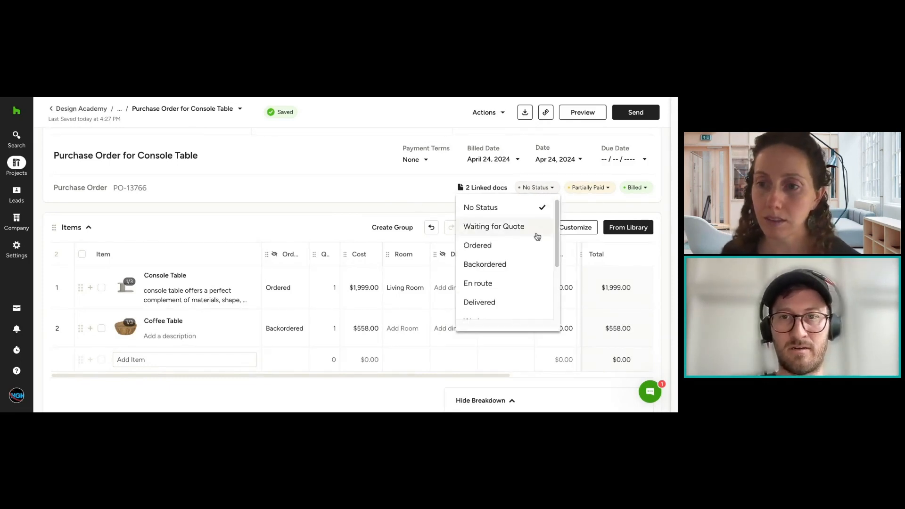
scroll(537, 236, "down", 3)
scroll(537, 237, "down", 2)
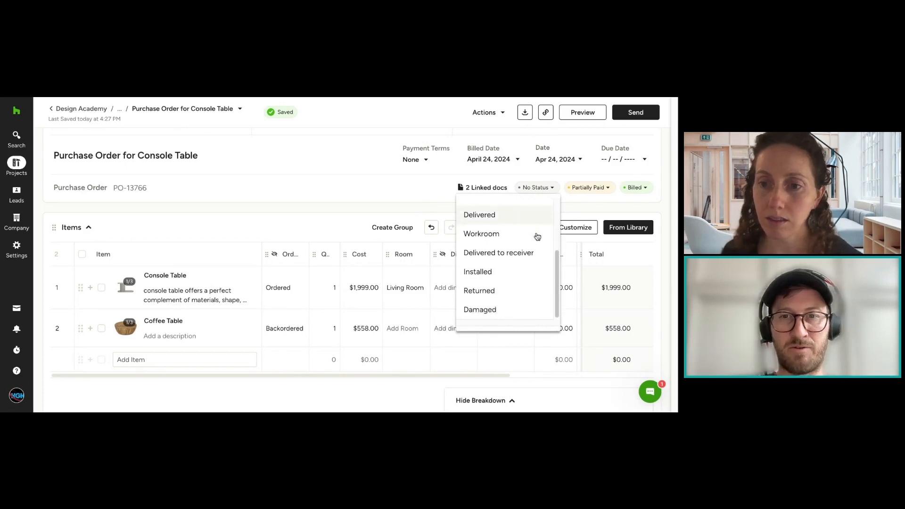
scroll(538, 236, "up", 3)
left_click(386, 185)
Step: Return to the project's purchase orders list and check the tracking and payment statuses of the Console Table purchase order
scroll(386, 185, "up", 2)
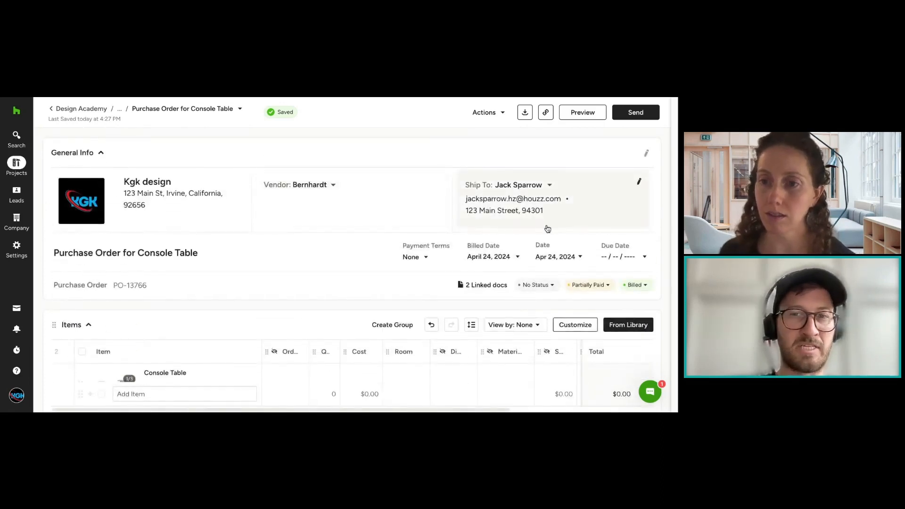
scroll(489, 228, "down", 1)
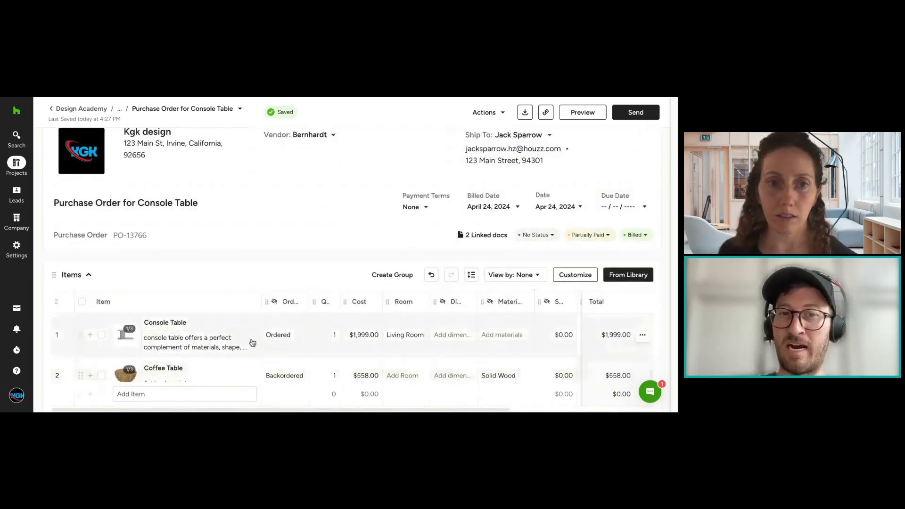
scroll(261, 362, "down", 1)
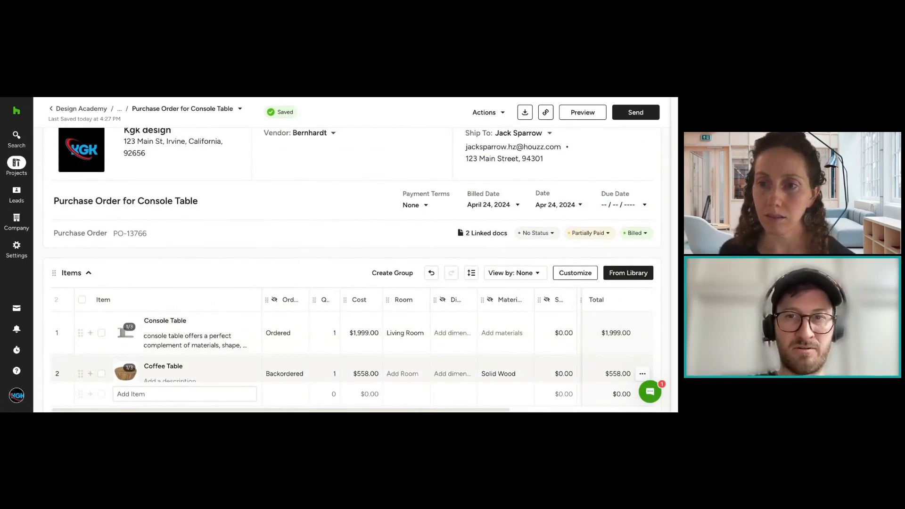
left_click(120, 109)
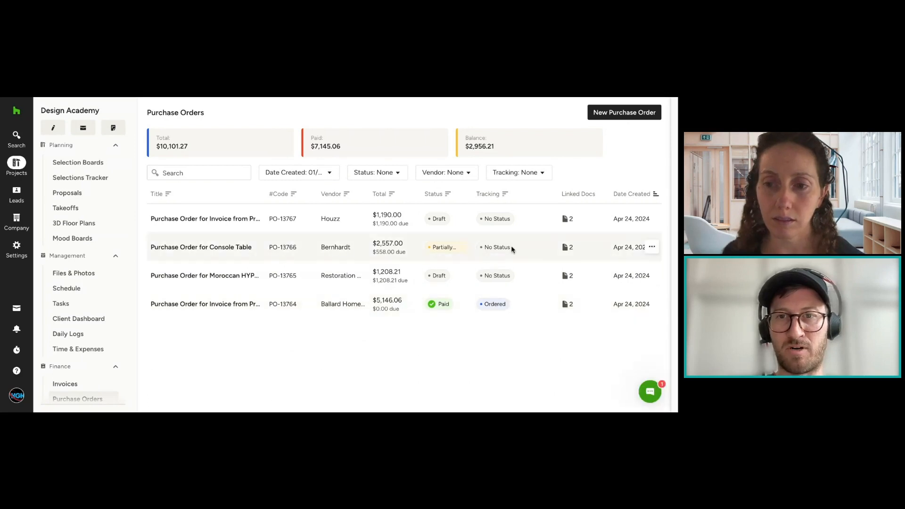
left_click_drag(512, 249, 483, 247)
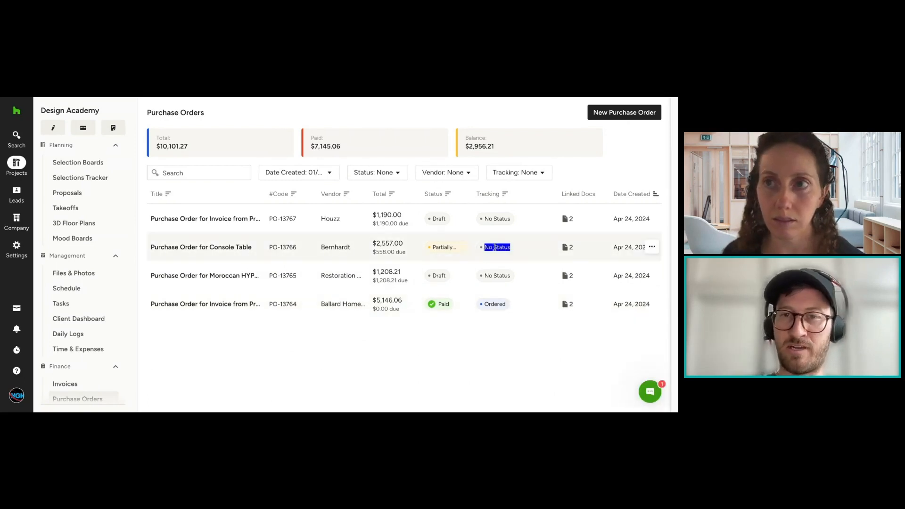
left_click(530, 319)
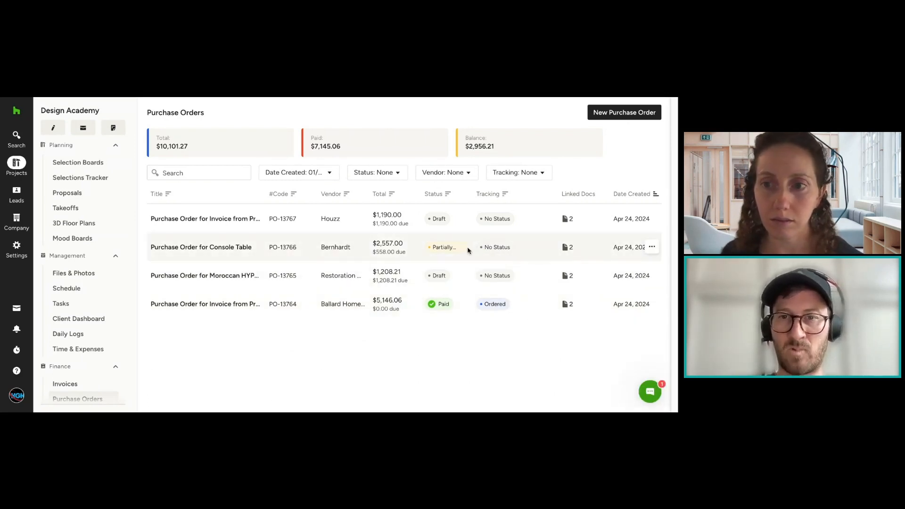
left_click_drag(466, 250, 429, 249)
left_click(444, 243)
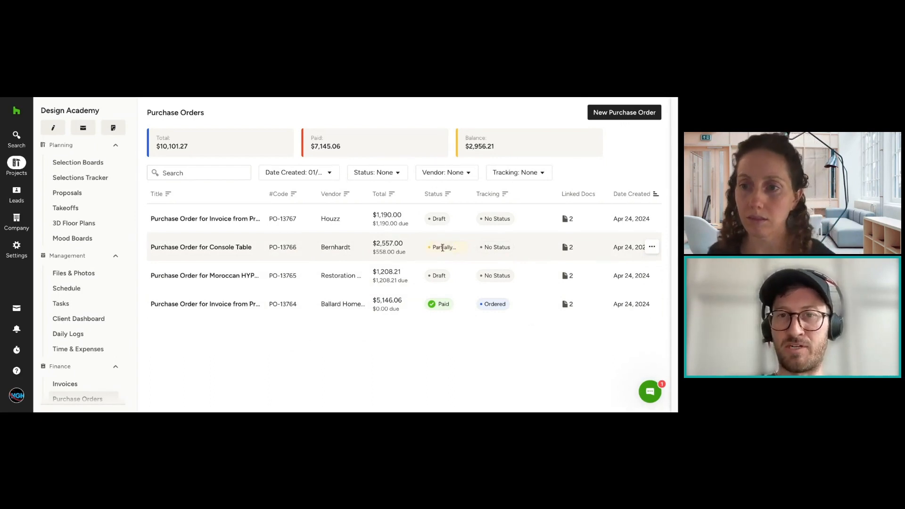